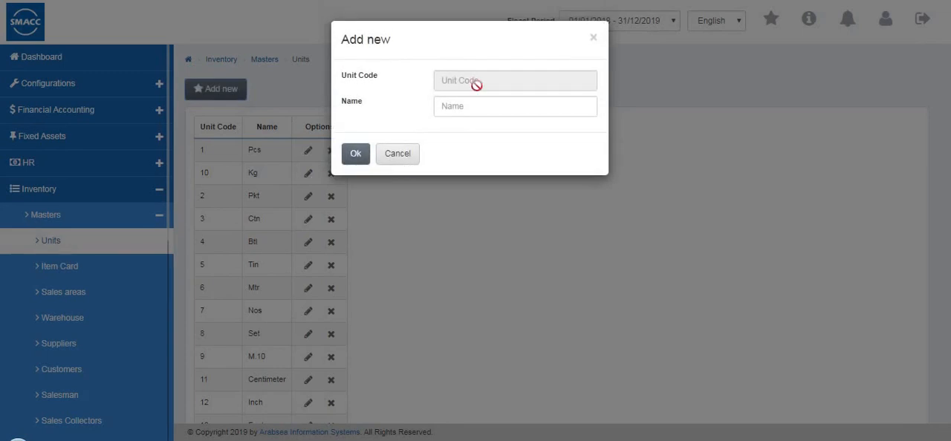
Discard the new unit entry and open a new item card form under Inventory Masters
click(388, 160)
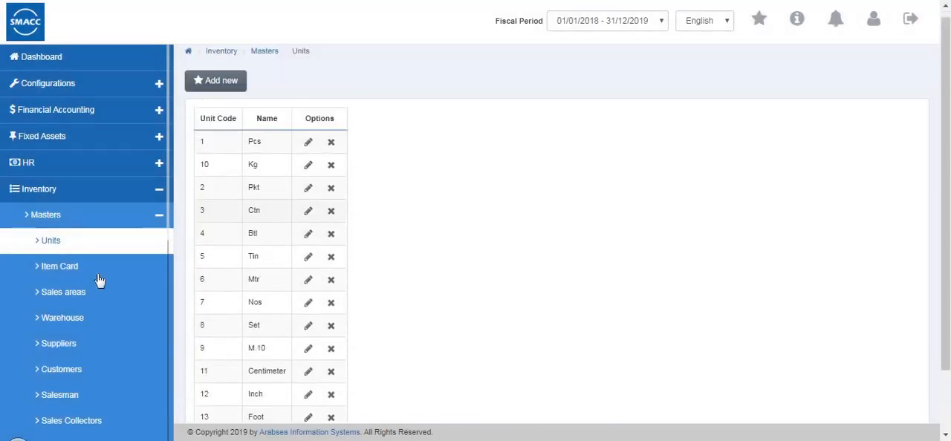
click(100, 279)
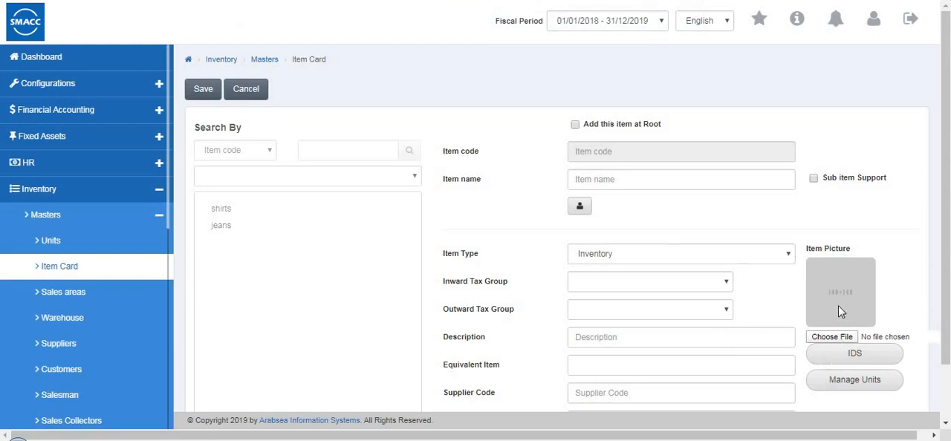
mouse_move(839, 311)
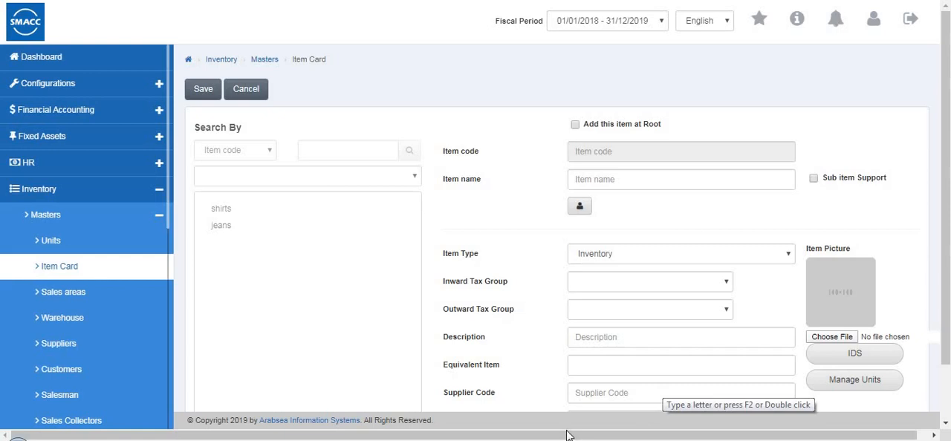
scroll(571, 349, down, 2)
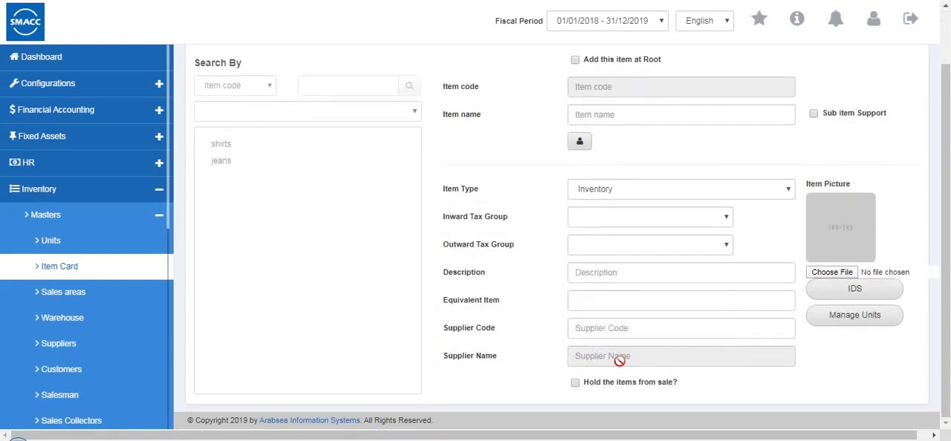
scroll(312, 97, up, 2)
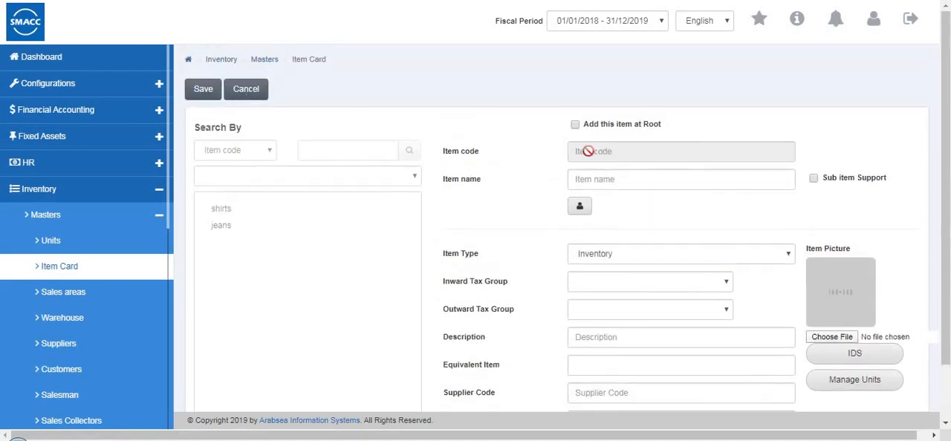
Name the new item "kids wear" and leave sub item support off
click(625, 178)
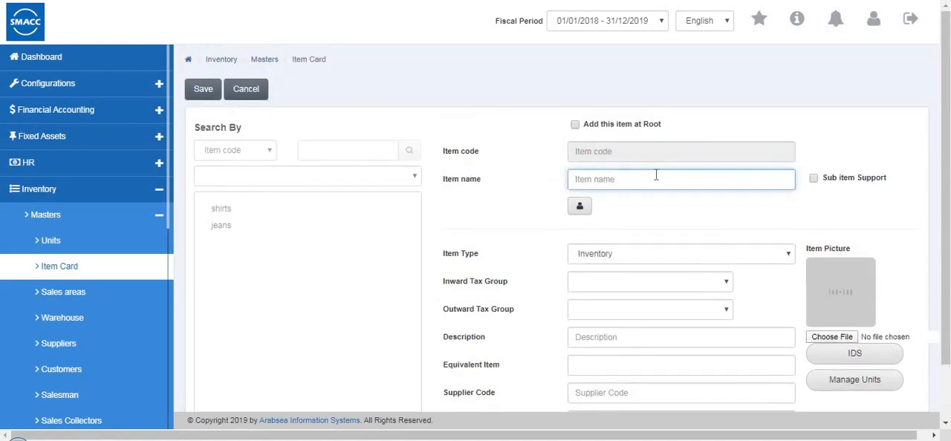
text(kids wear)
click(814, 179)
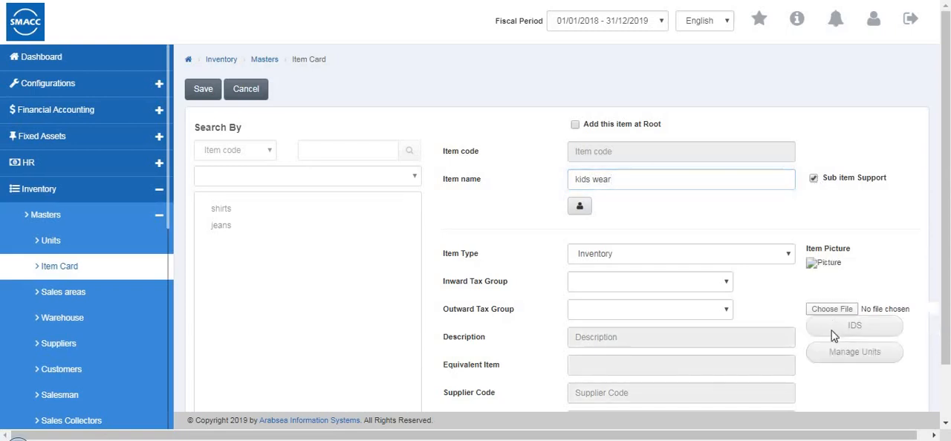
click(814, 179)
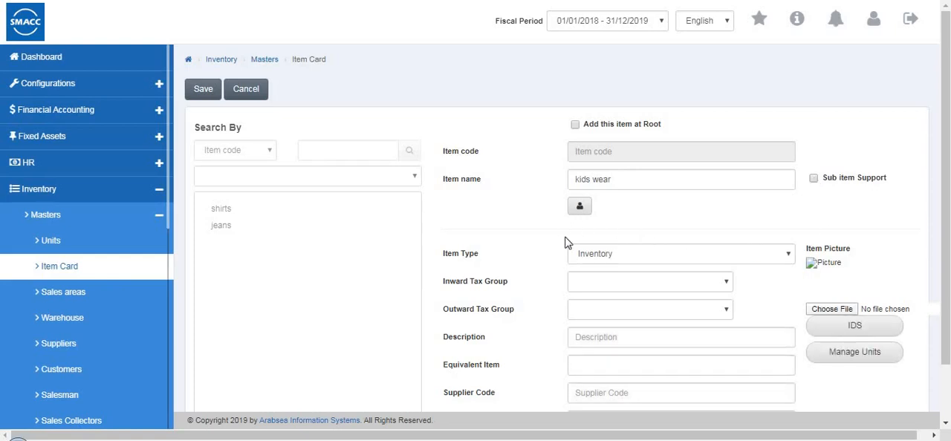
Set the item type to Inventory and both the inward and outward tax groups to tax 2
click(597, 257)
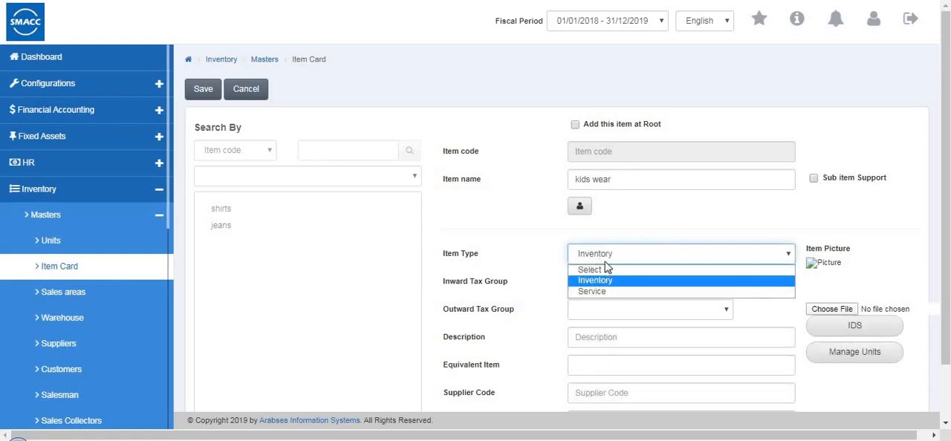
click(602, 280)
click(611, 283)
click(609, 319)
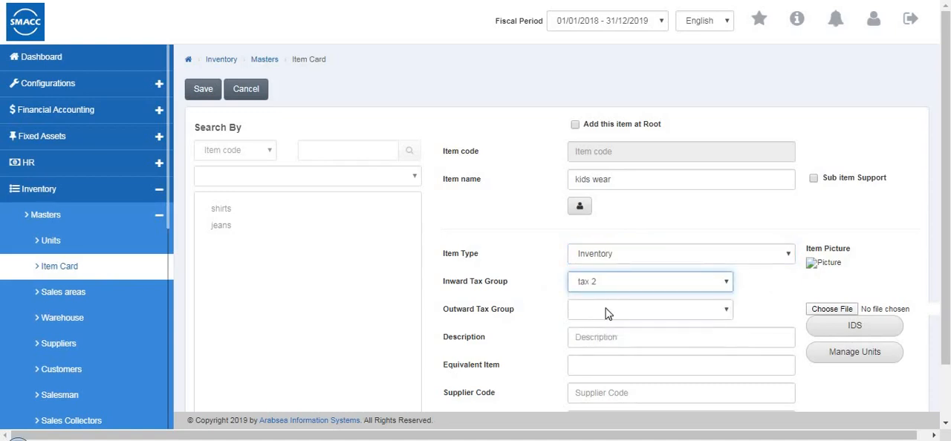
click(608, 312)
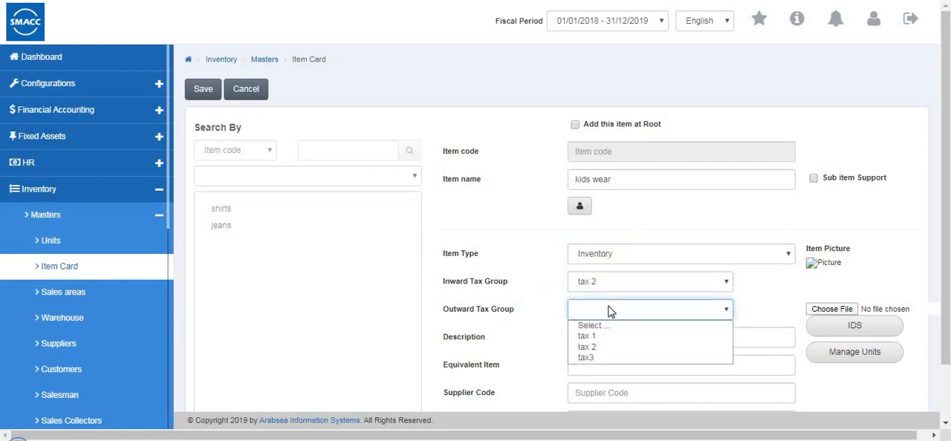
click(600, 346)
Enter the description "kids wears only" and assign the first listed supplier to the item, without holding it from sale
click(615, 339)
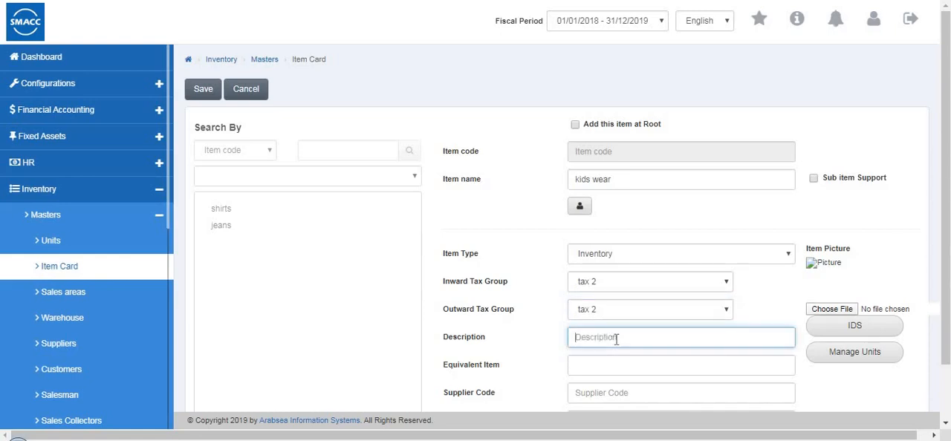
text(kids wears only)
scroll(616, 339, down, 2)
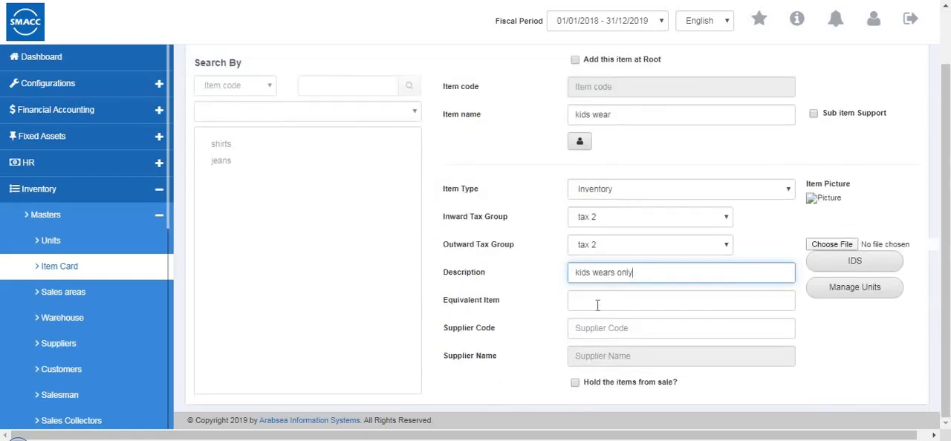
click(633, 298)
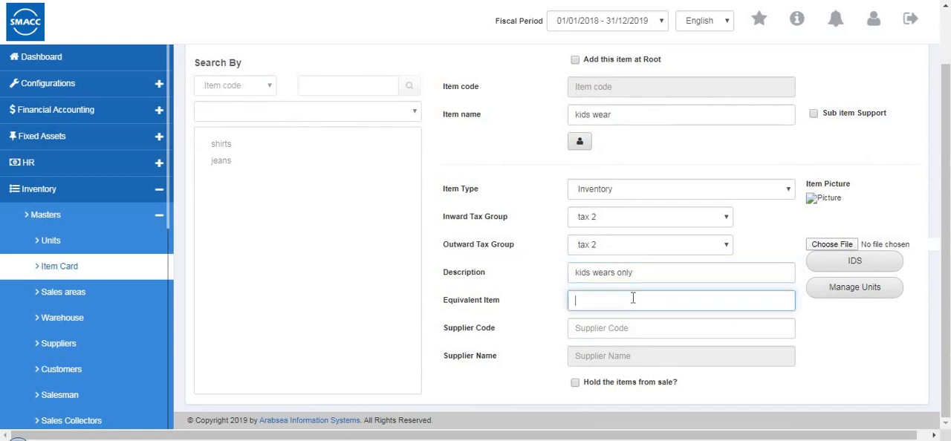
click(607, 337)
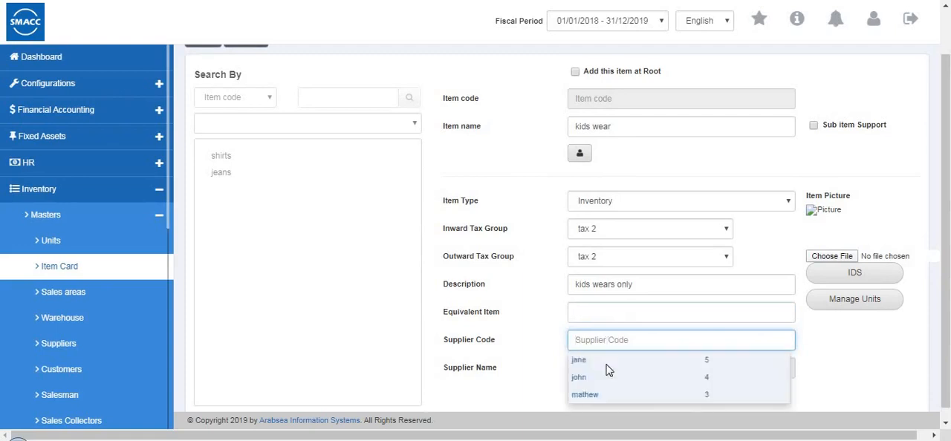
click(598, 360)
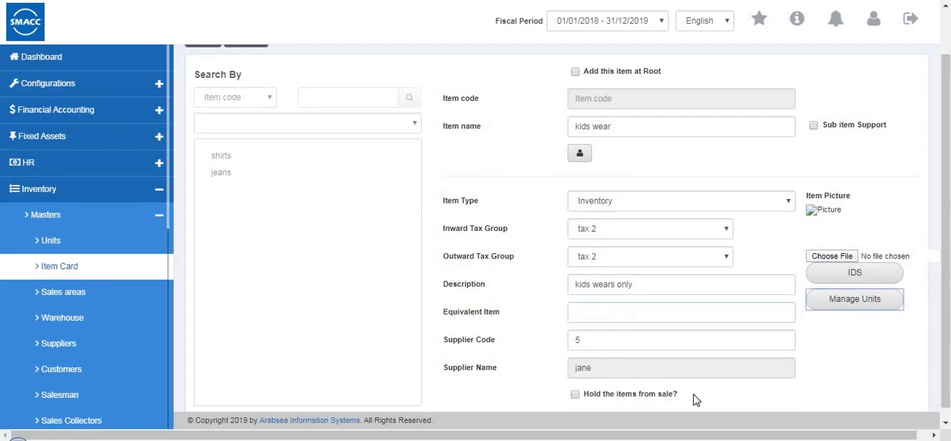
click(575, 396)
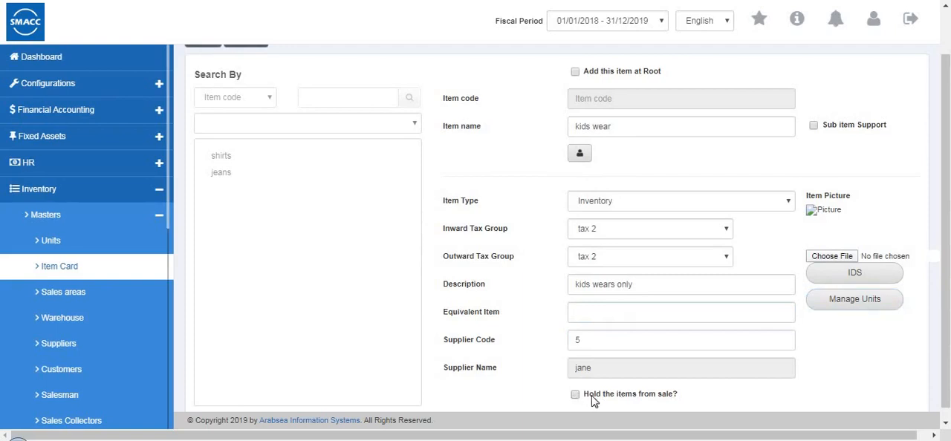
Review the item's ID tag fields and close them without entering anything
scroll(743, 371, up, 1)
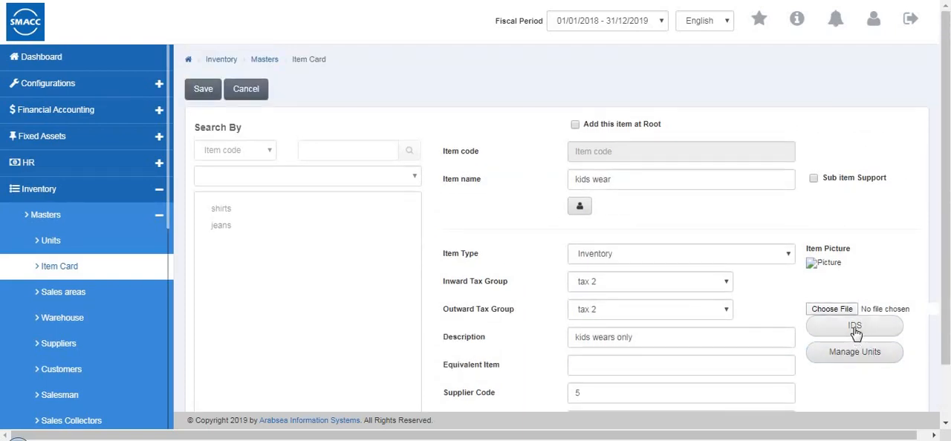
click(856, 330)
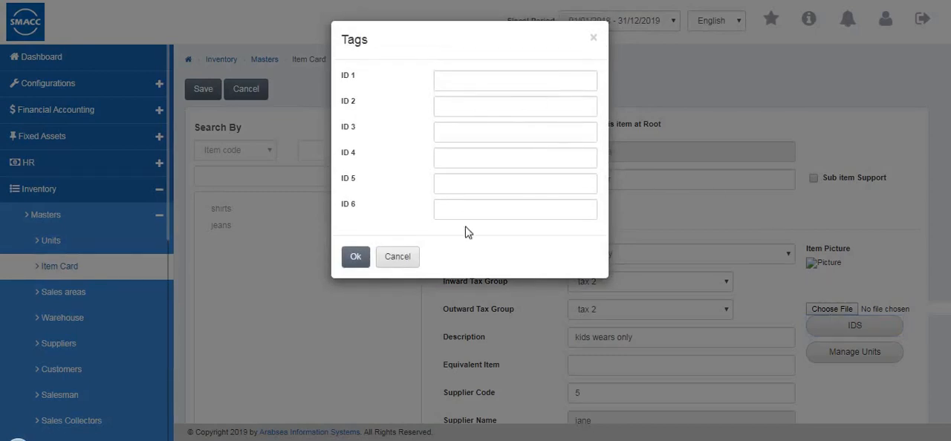
key(Tab)
key(Tab)
key(Tab)
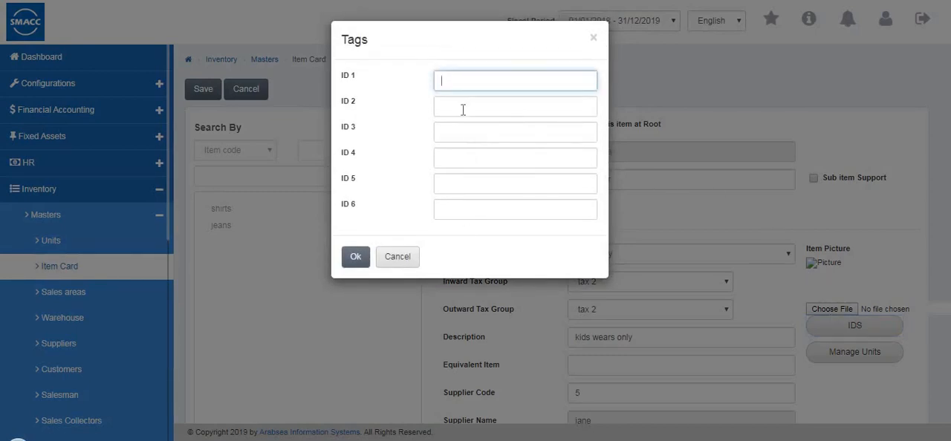
click(409, 266)
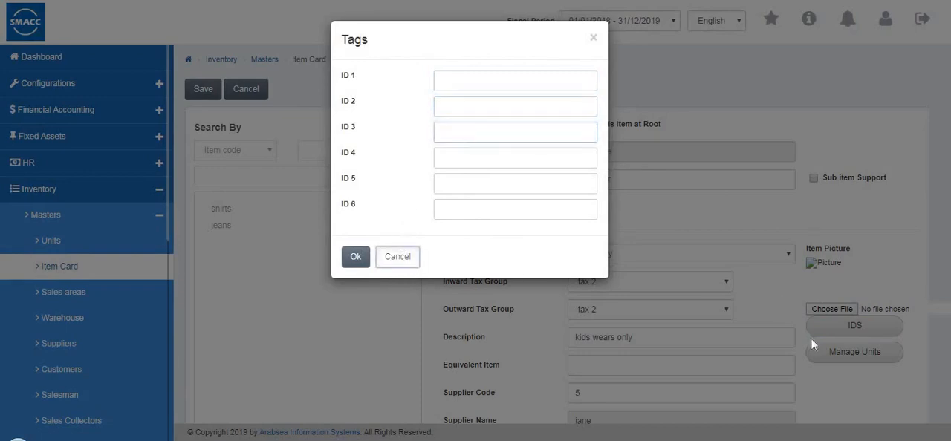
In the item's unit management, keep Pcs as the packing and set its cost price to 50
click(837, 357)
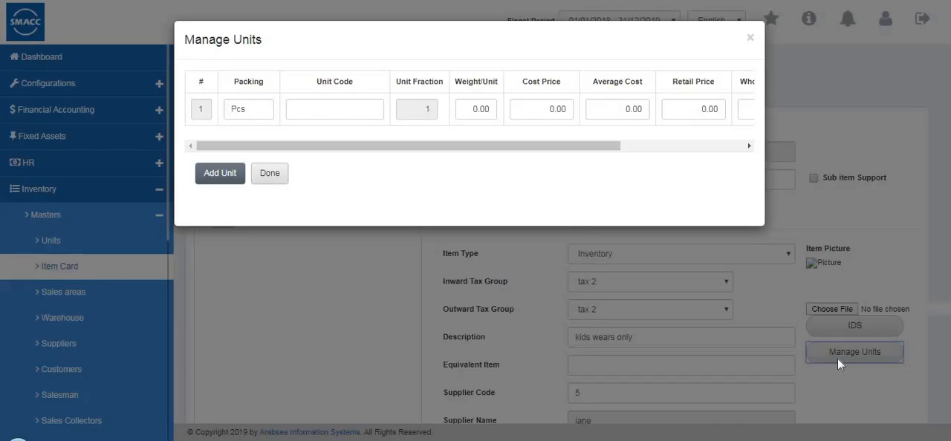
double_click(259, 106)
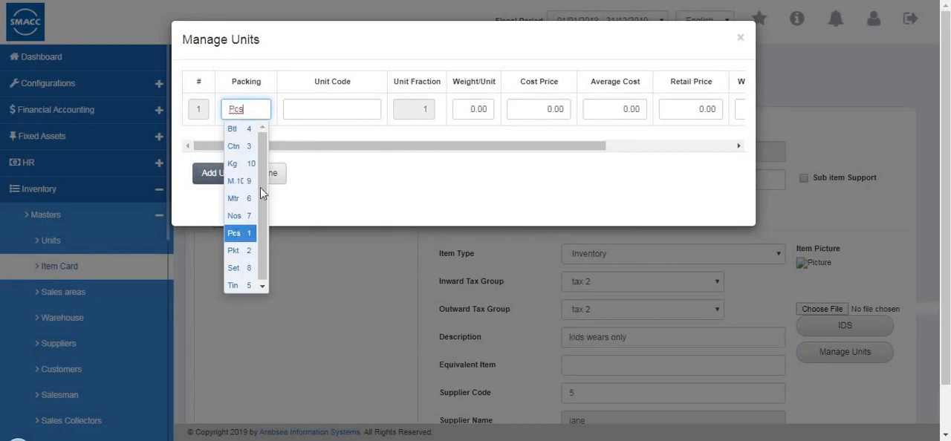
click(307, 109)
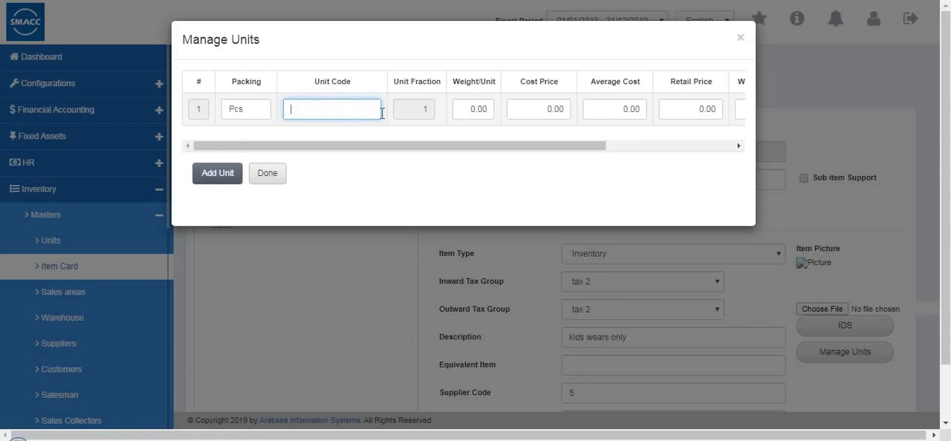
click(492, 109)
click(561, 108)
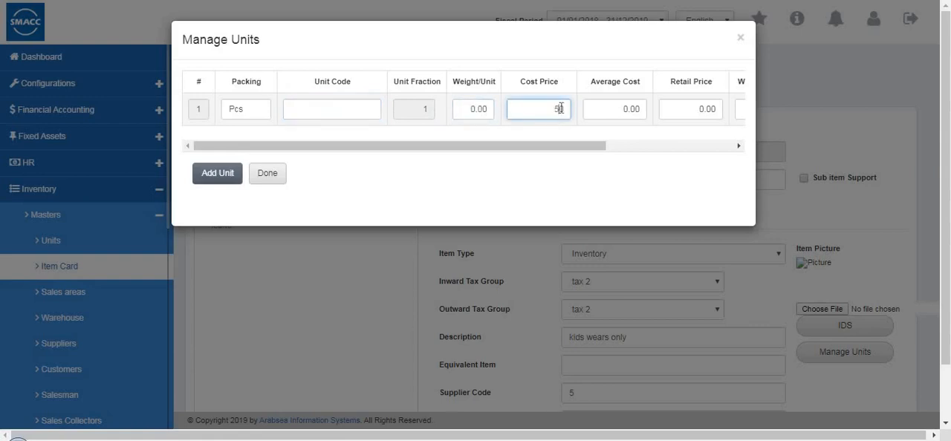
text(50)
Set the Pcs unit's average cost to 50 and finish managing the units
drag(590, 147, 618, 174)
click(267, 173)
click(599, 110)
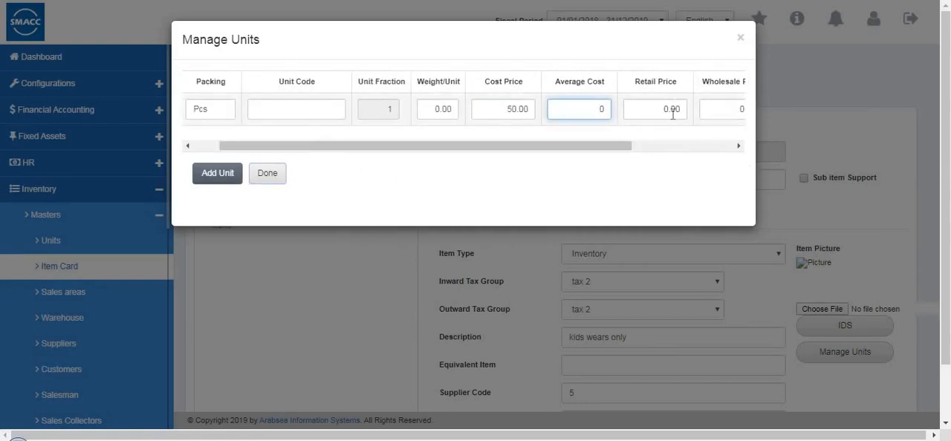
text(5)
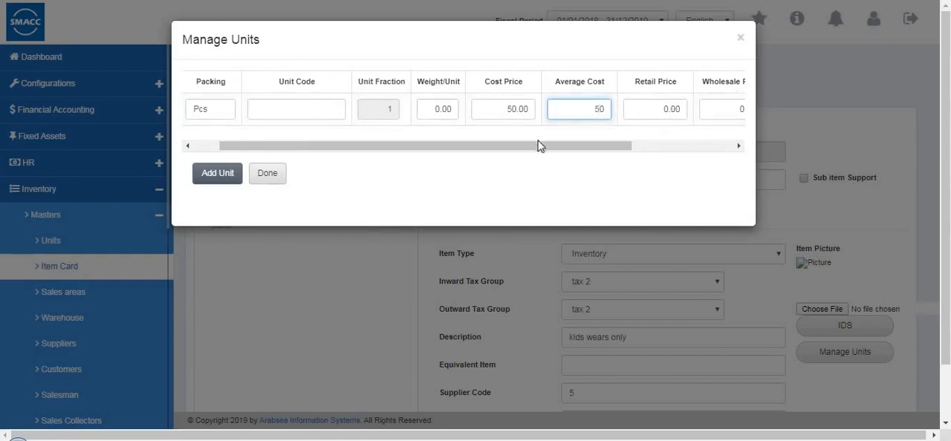
click(660, 148)
click(266, 174)
Save the new item card and open the saved "kids wear" item to check its details
scroll(659, 241, down, 2)
scroll(660, 241, up, 2)
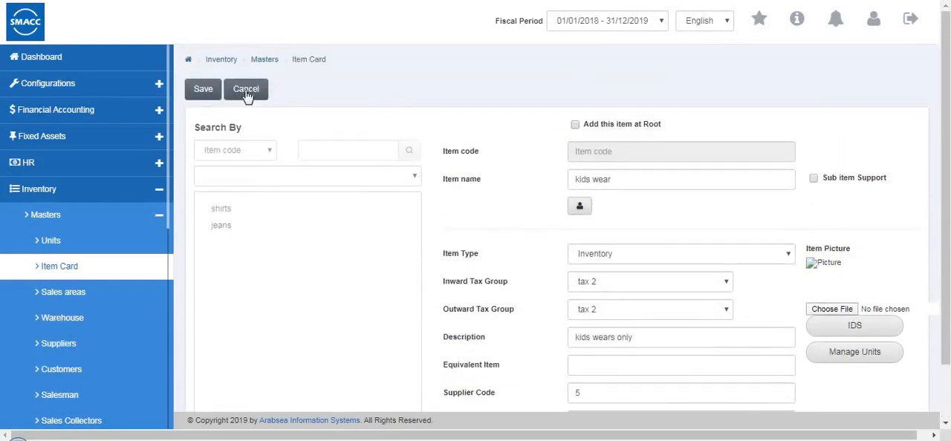
click(194, 90)
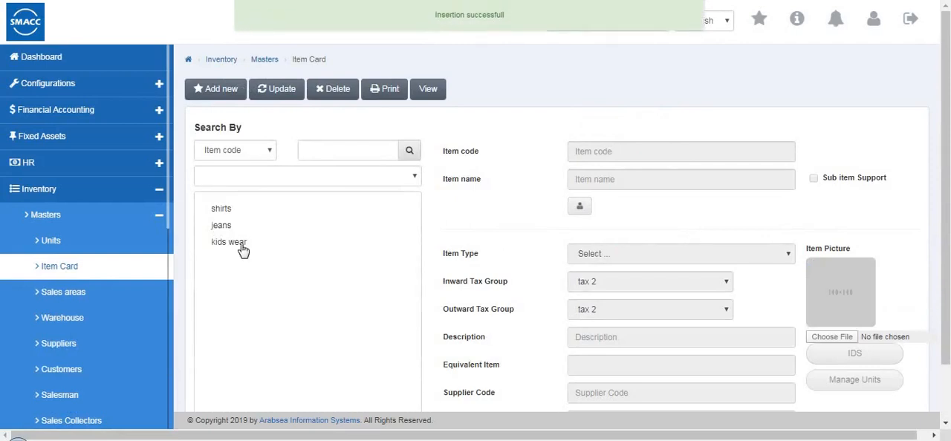
click(237, 242)
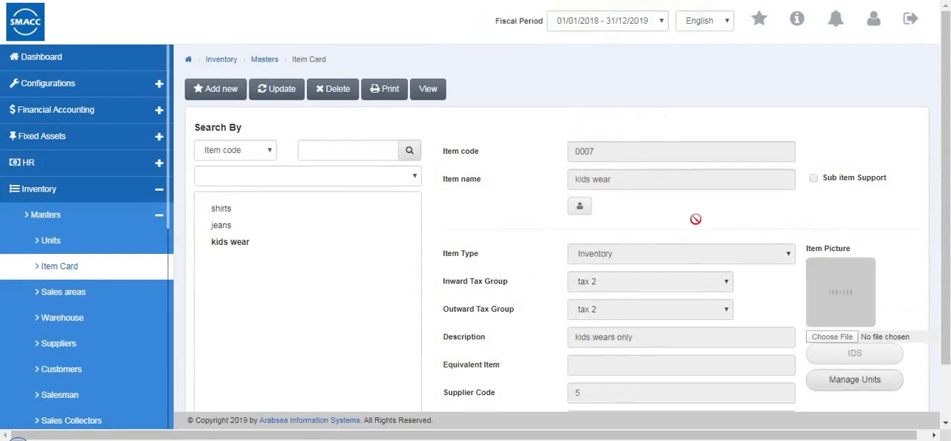
scroll(659, 84, down, 1)
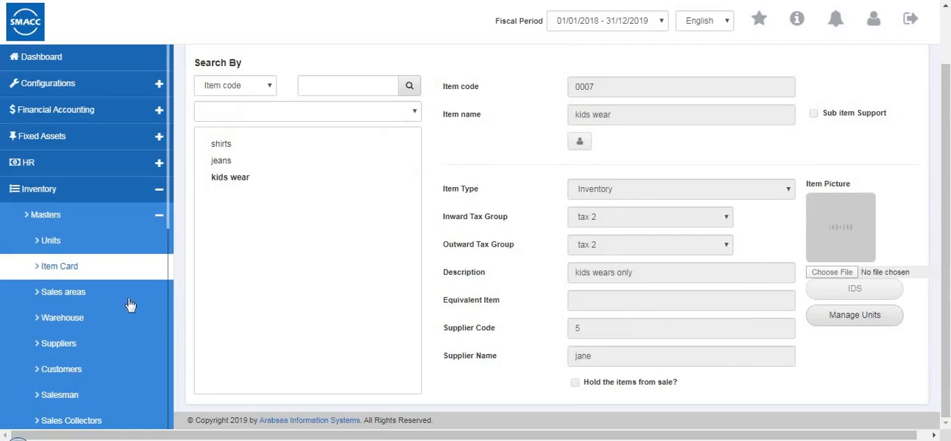
Add a new sales area named "trissur" to the inventory masters
click(251, 301)
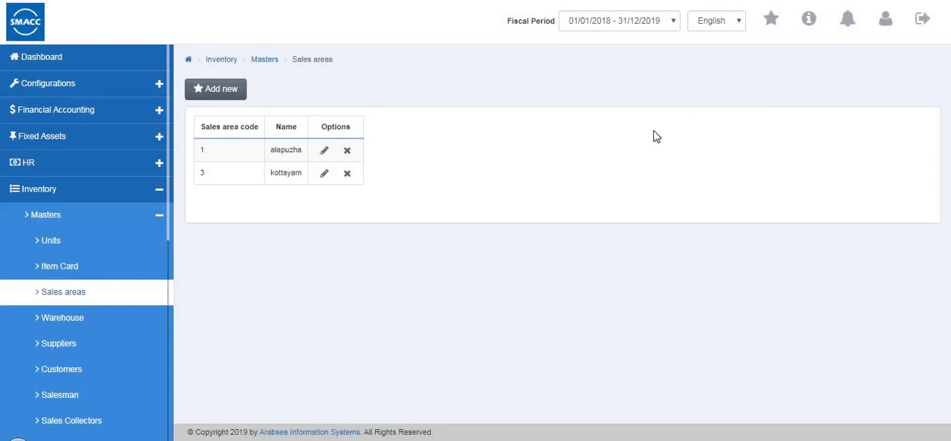
click(220, 91)
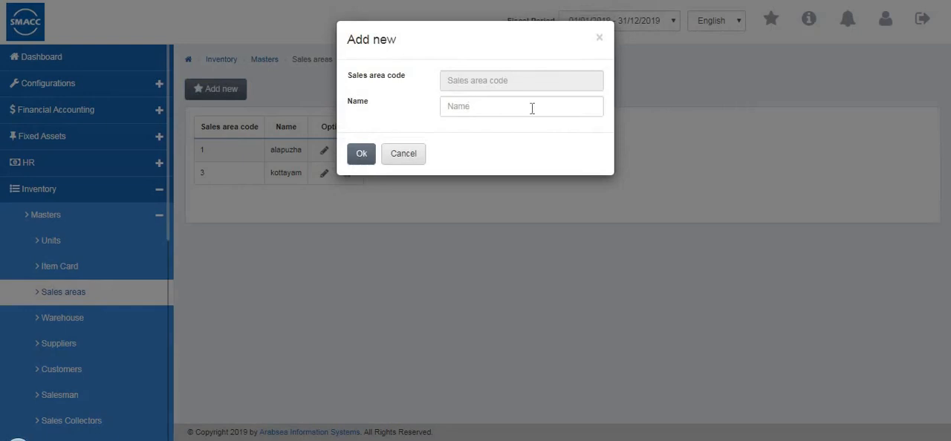
click(532, 108)
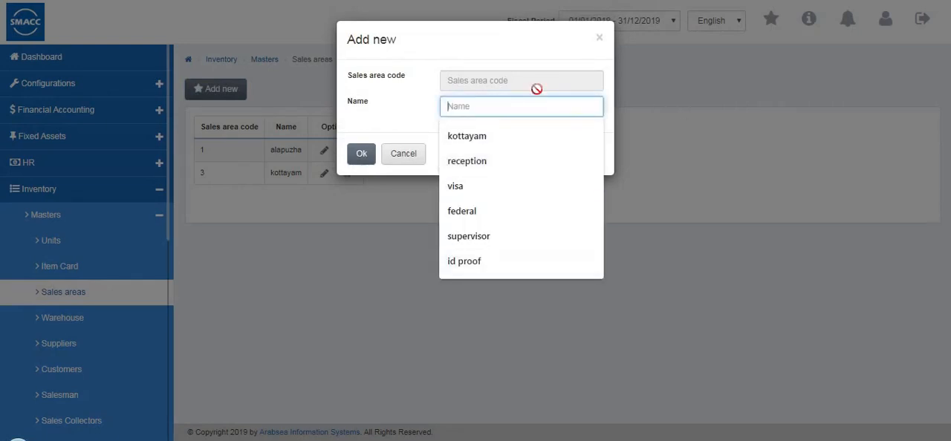
text(trissur)
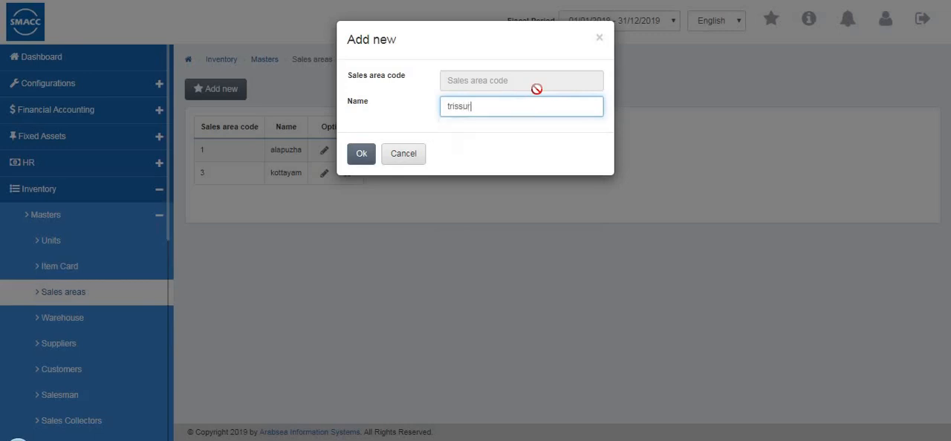
click(358, 156)
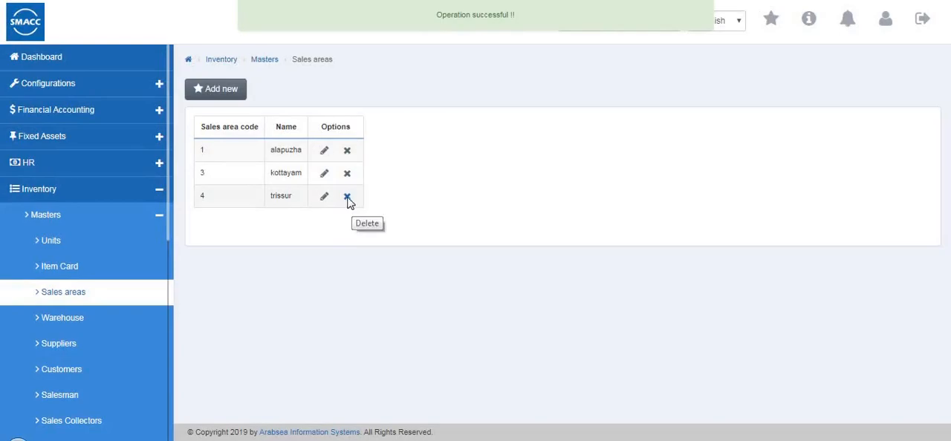
click(348, 198)
key(Return)
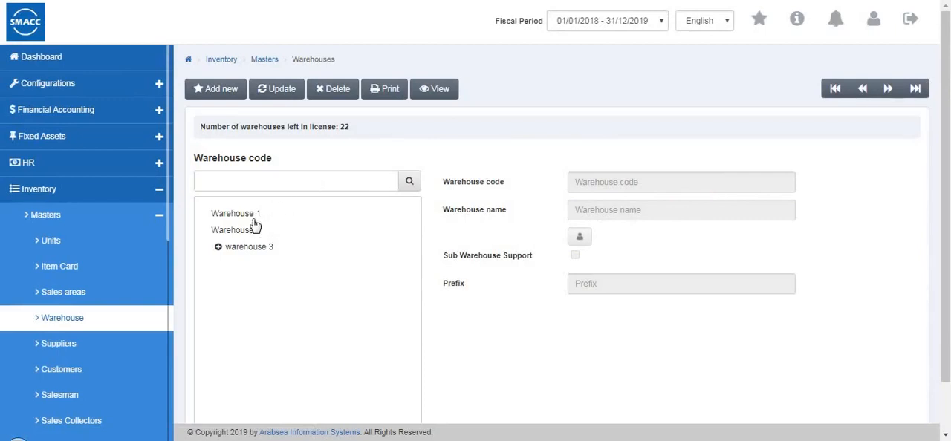
Create a warehouse named "warehouse4" with sub warehouse support enabled and save it
click(228, 90)
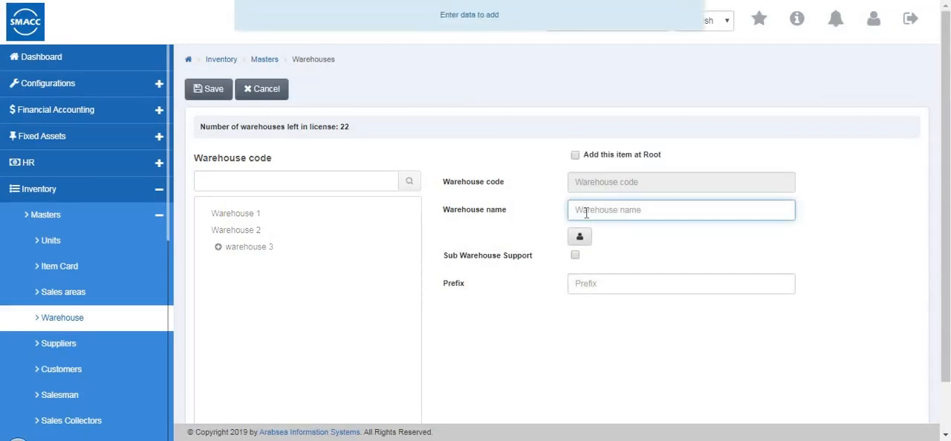
text(wa)
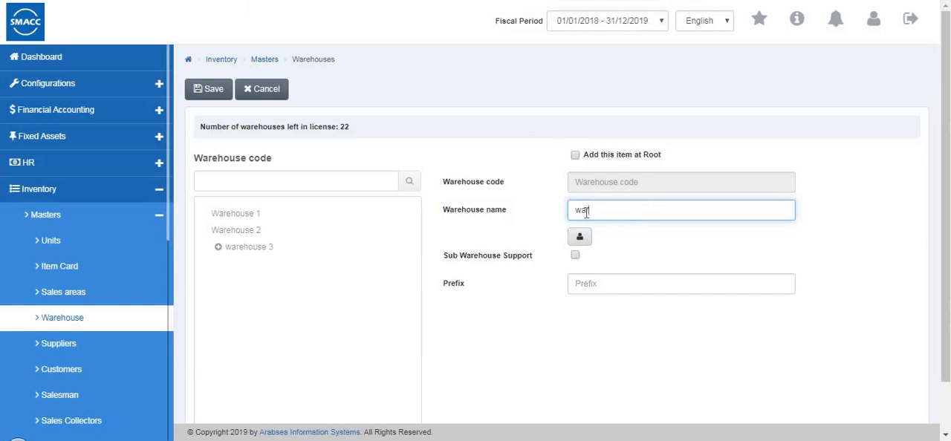
text(rehouse4)
click(575, 256)
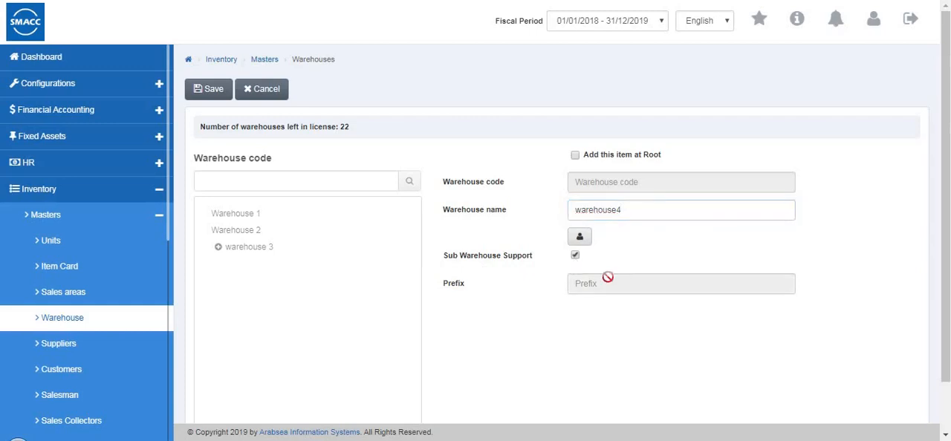
click(214, 91)
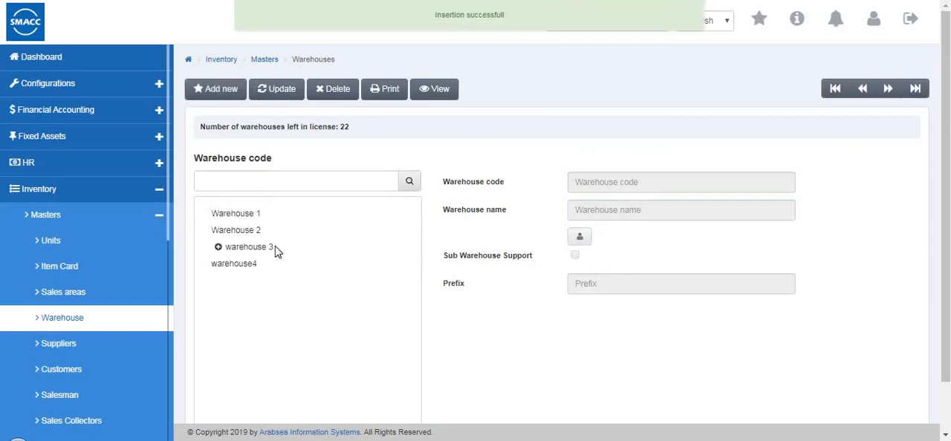
Add a sub warehouse named "4-1" under warehouse4 and save it
click(246, 270)
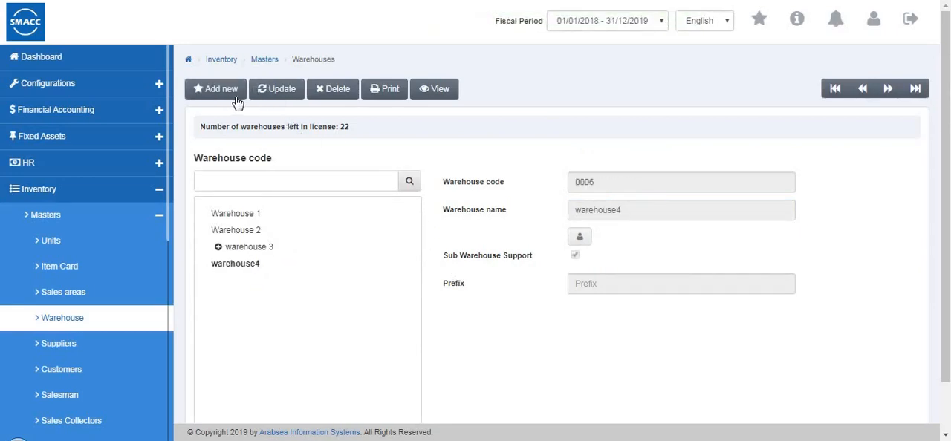
click(620, 203)
text(4-1)
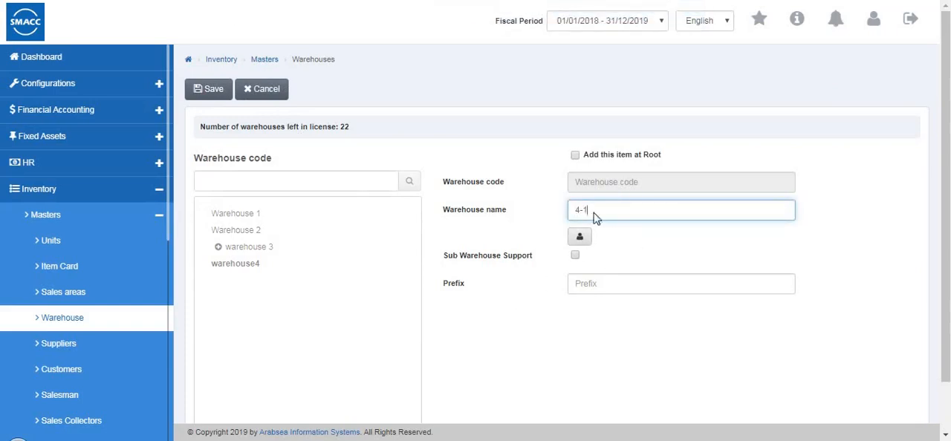
click(210, 90)
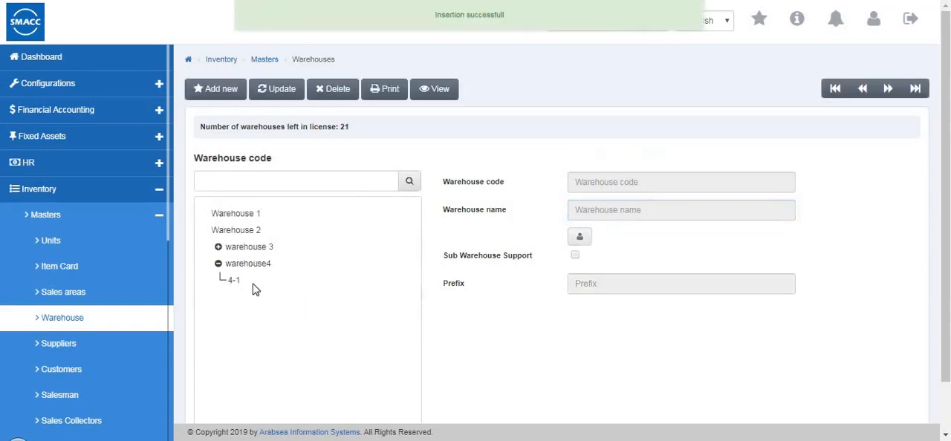
click(260, 265)
Start a new record in the suppliers master and enter the supplier's name and primary phone number
click(136, 350)
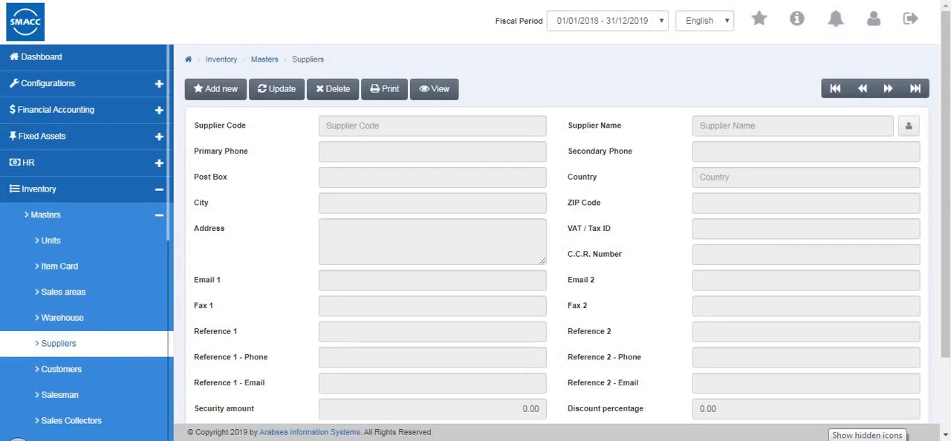
click(200, 87)
click(350, 156)
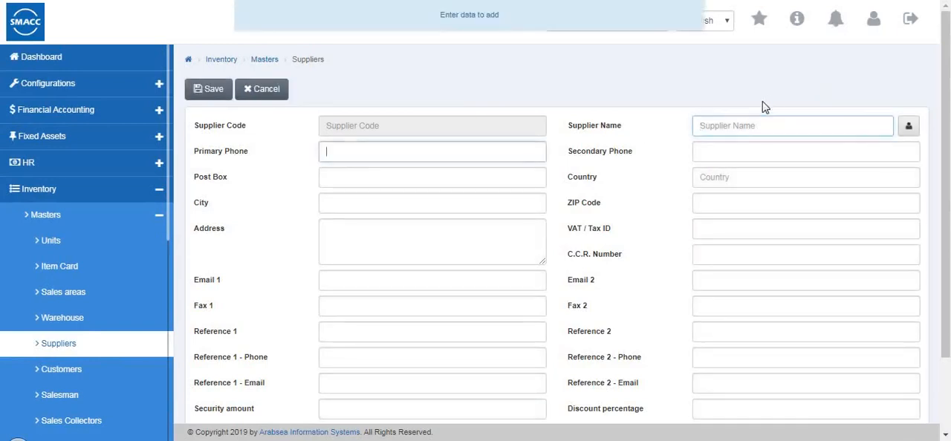
click(749, 125)
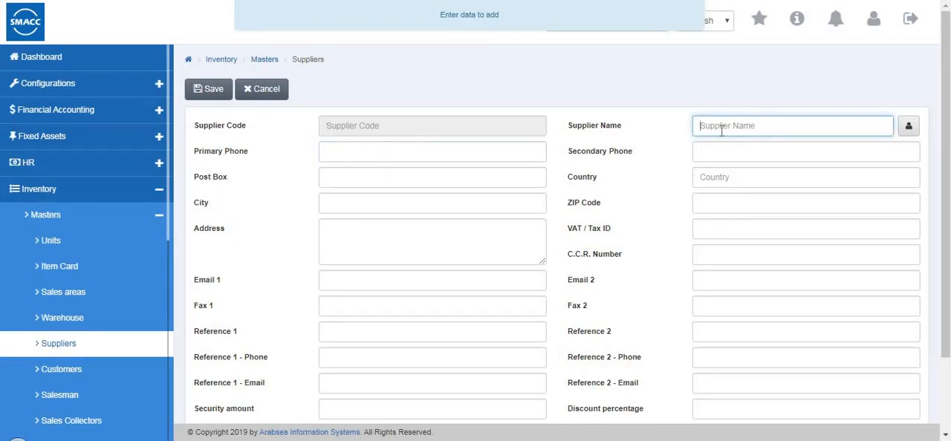
text(jacob)
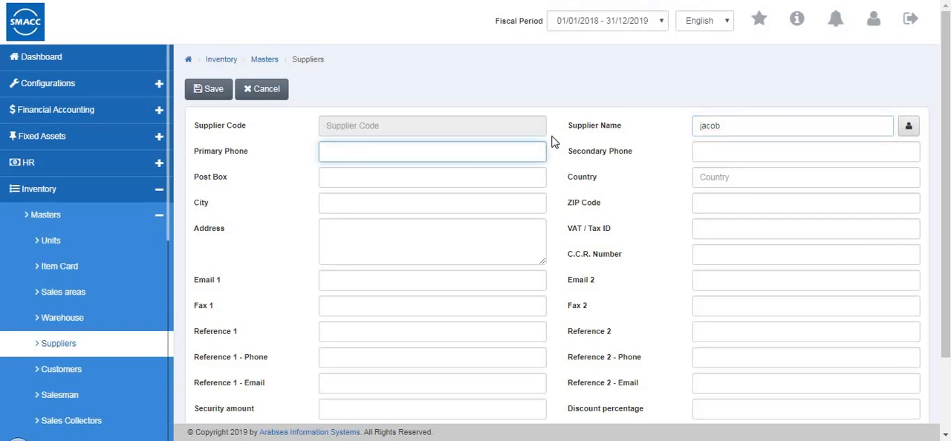
text(8)
click(434, 238)
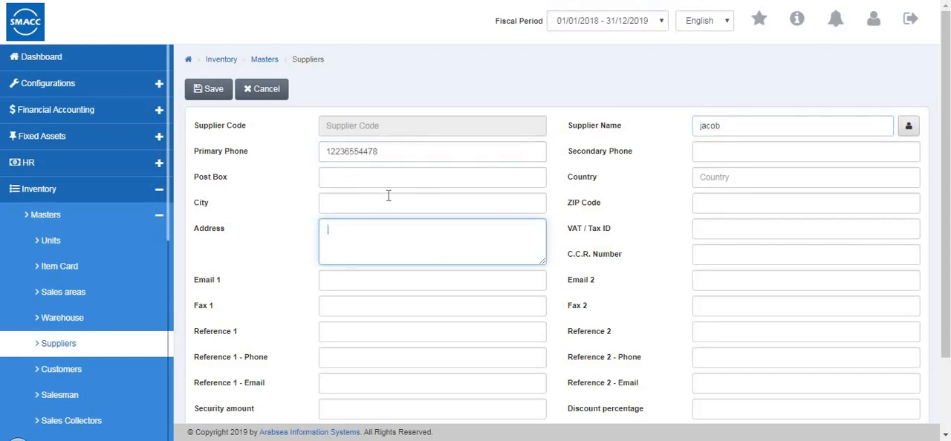
Review the remaining supplier fields, leave them blank, and save the new supplier
scroll(387, 202, down, 2)
scroll(319, 185, up, 2)
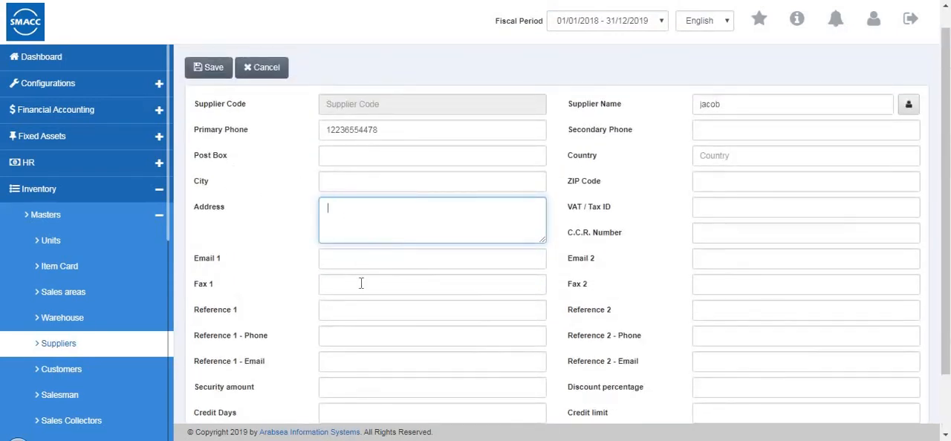
scroll(332, 294, down, 1)
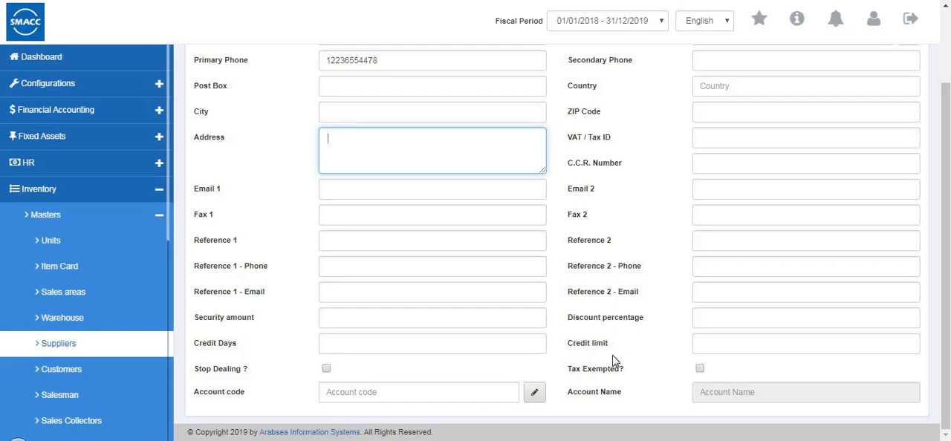
scroll(619, 361, up, 3)
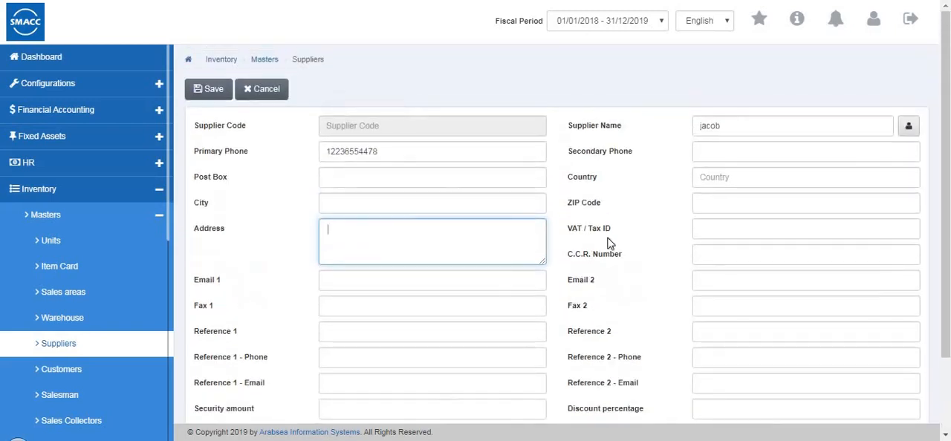
click(212, 89)
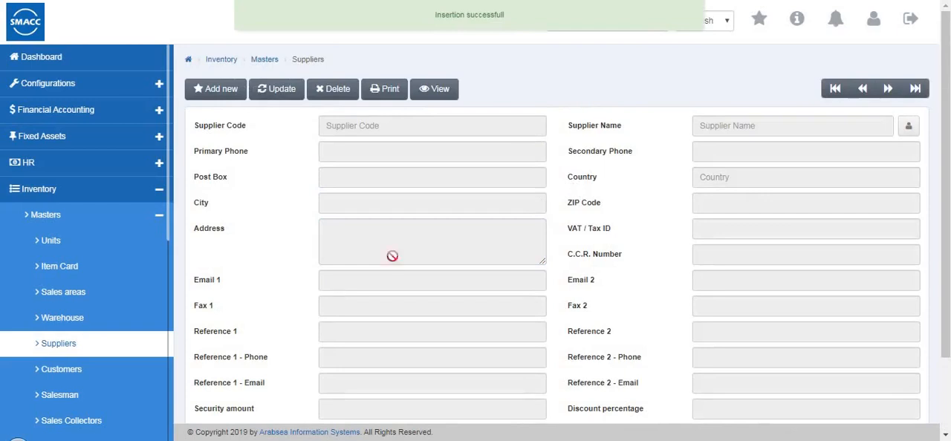
Start a new record in the customers master and enter the customer's name and primary phone number
click(123, 375)
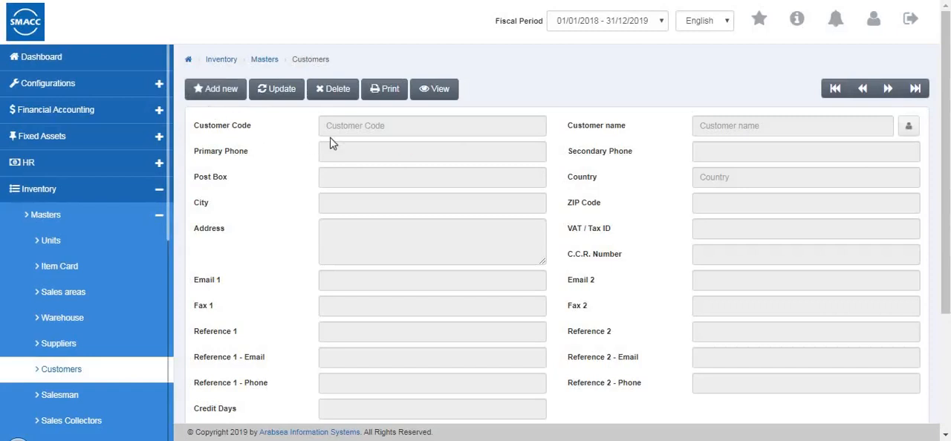
click(220, 103)
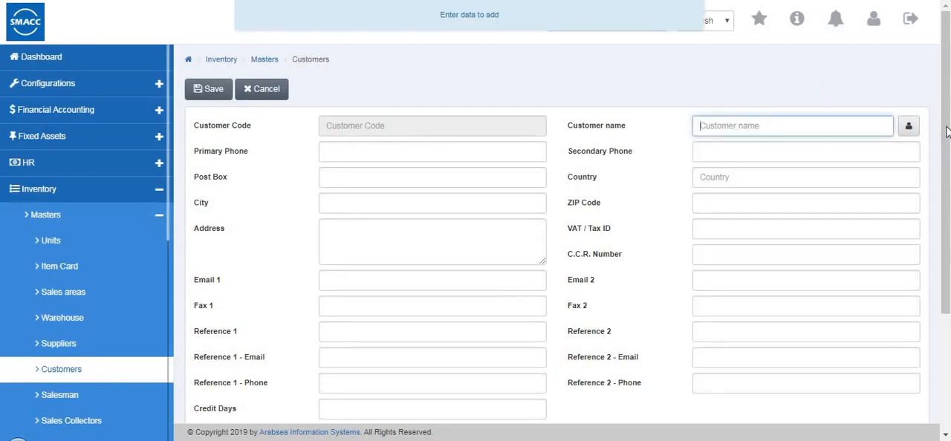
click(712, 140)
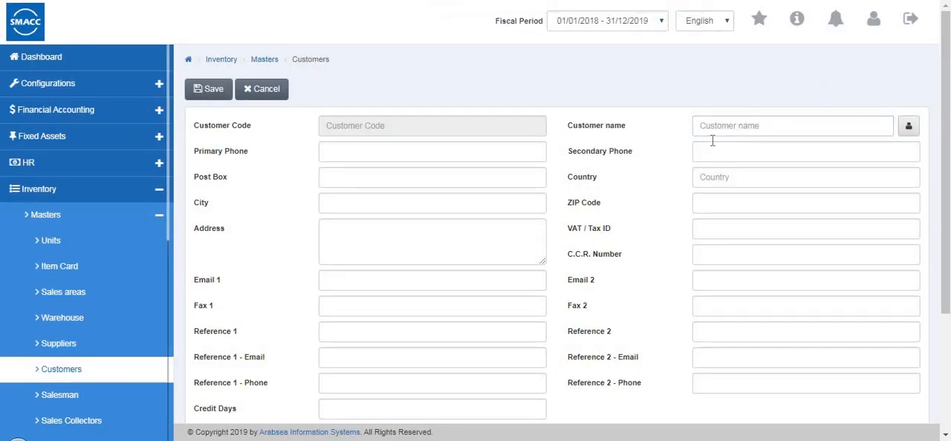
click(745, 127)
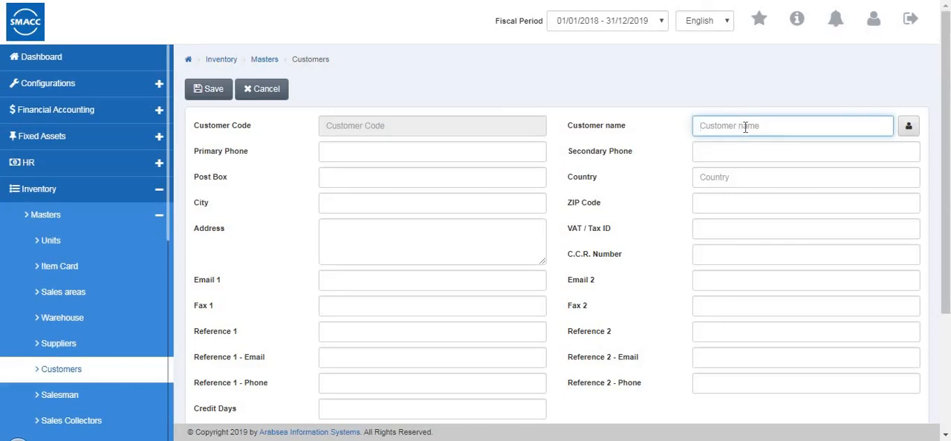
text(thomas)
click(358, 146)
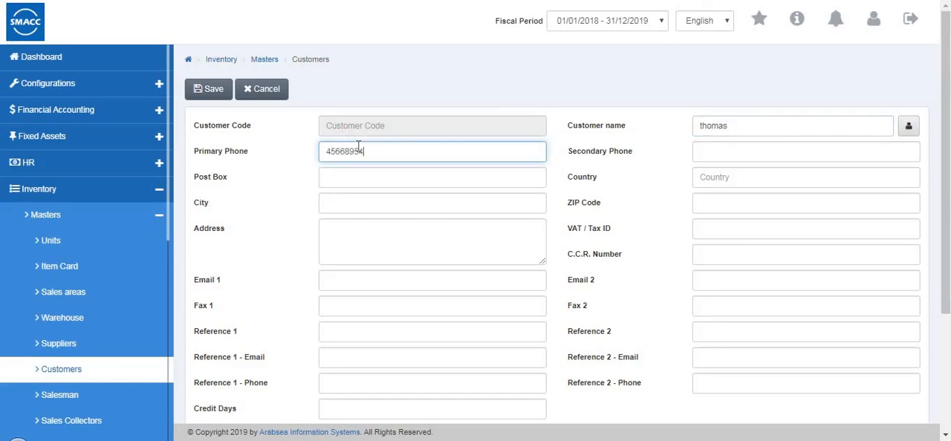
Review the remaining customer fields down to the account details, leave them blank, and save the new customer
scroll(389, 207, down, 3)
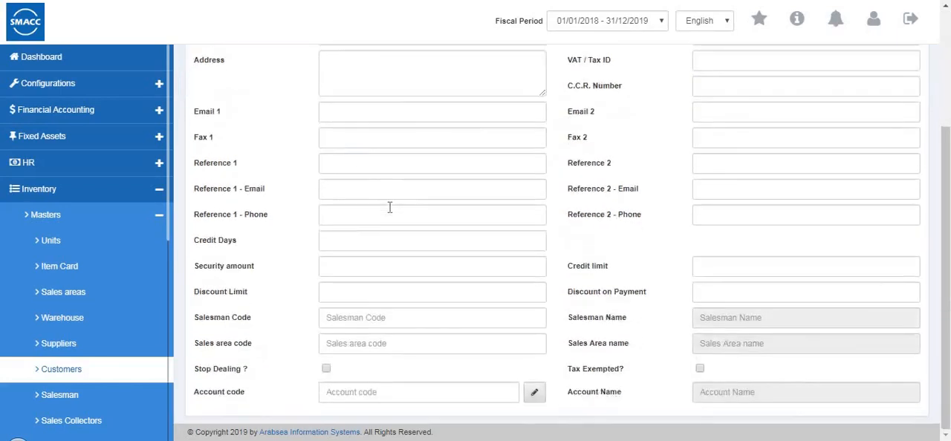
key(Tab)
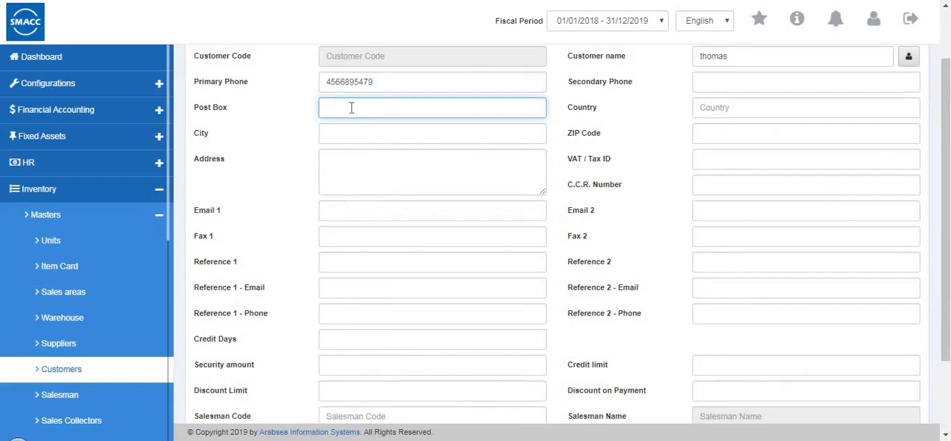
key(Tab)
key(Tab)
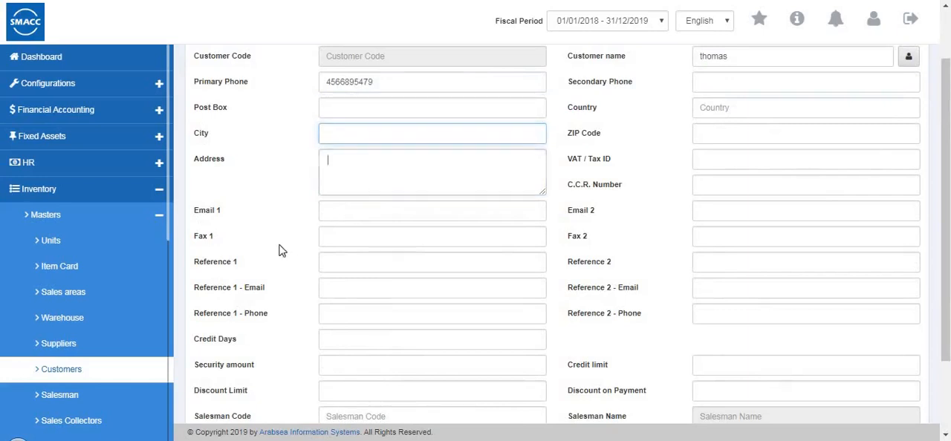
scroll(250, 226, down, 1)
scroll(250, 226, down, 1)
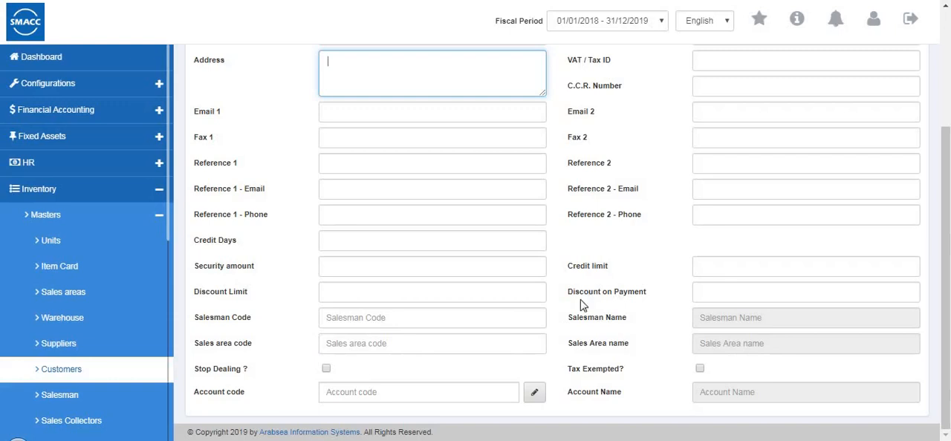
scroll(587, 394, up, 1)
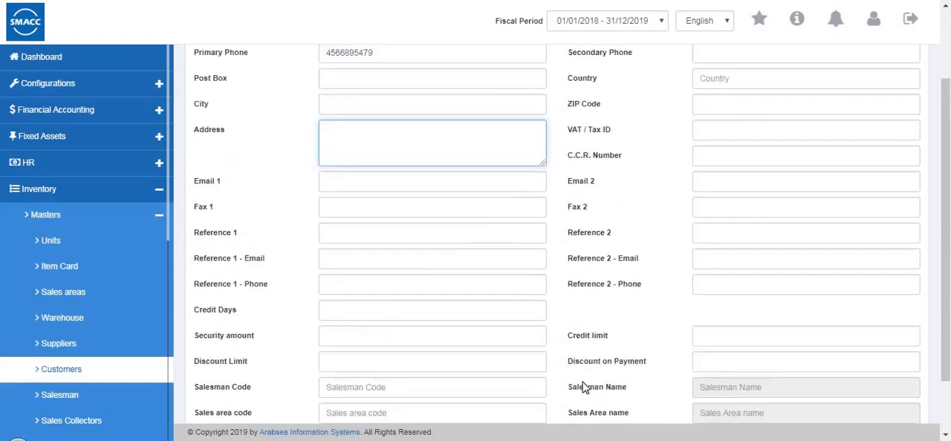
scroll(641, 304, up, 2)
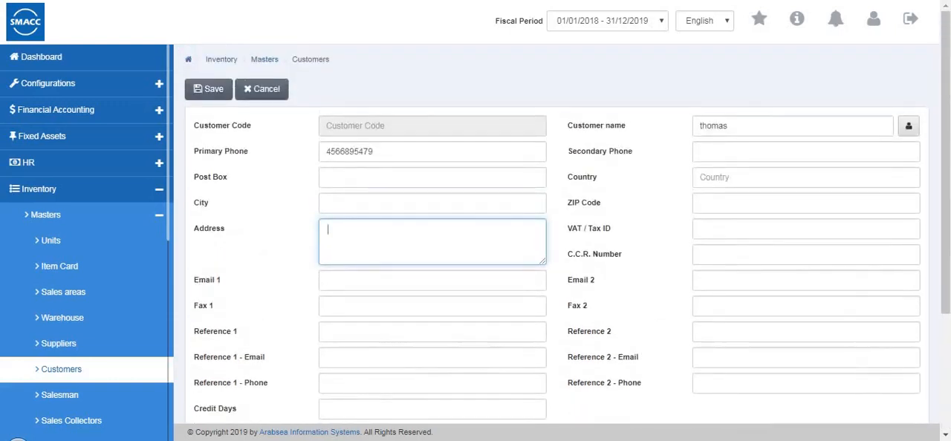
click(215, 95)
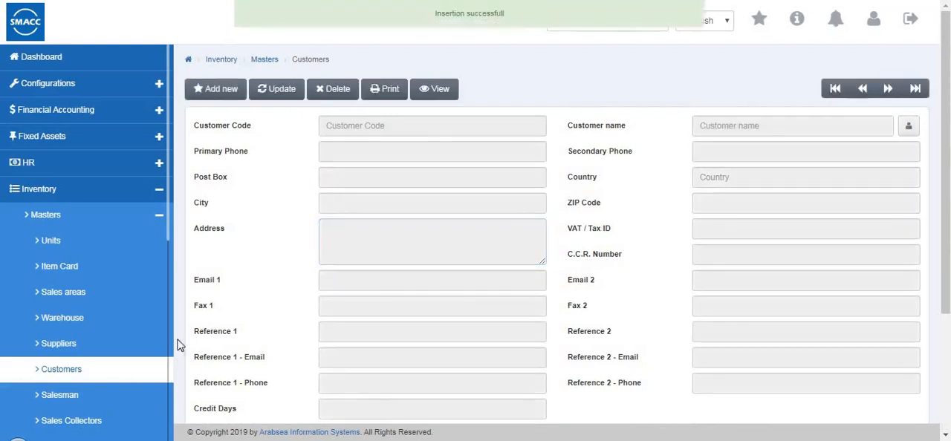
Open the first existing record in the salesman master for updating
click(101, 402)
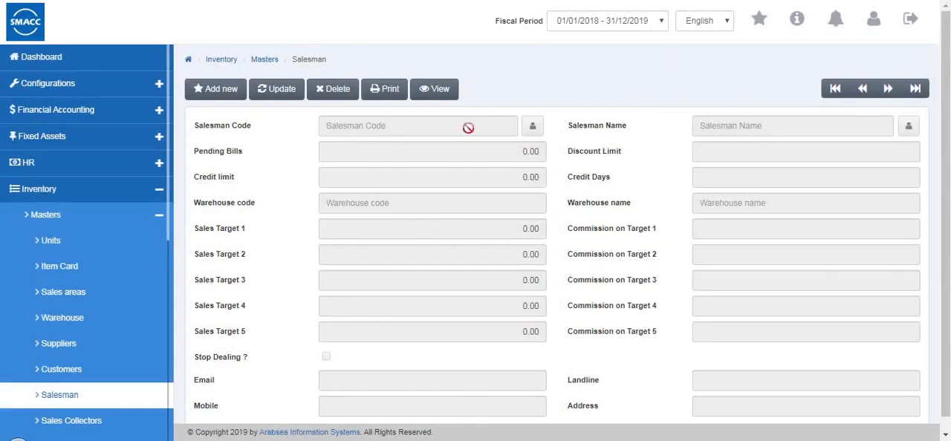
click(223, 89)
click(280, 93)
click(837, 94)
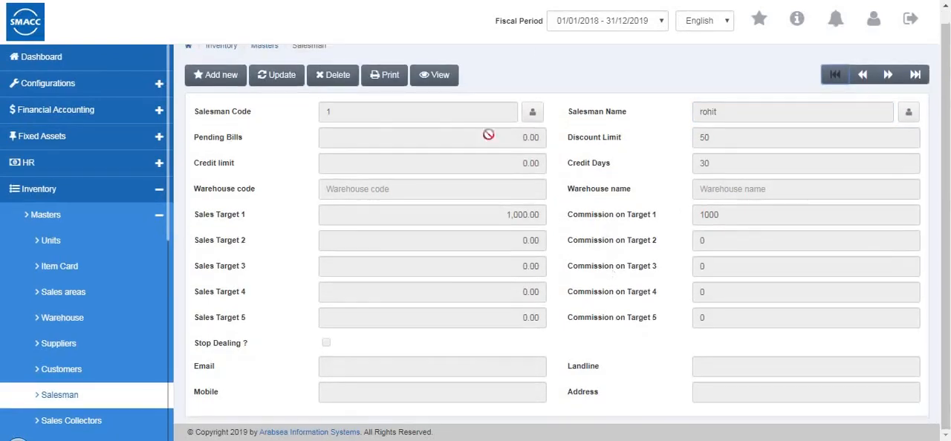
click(280, 90)
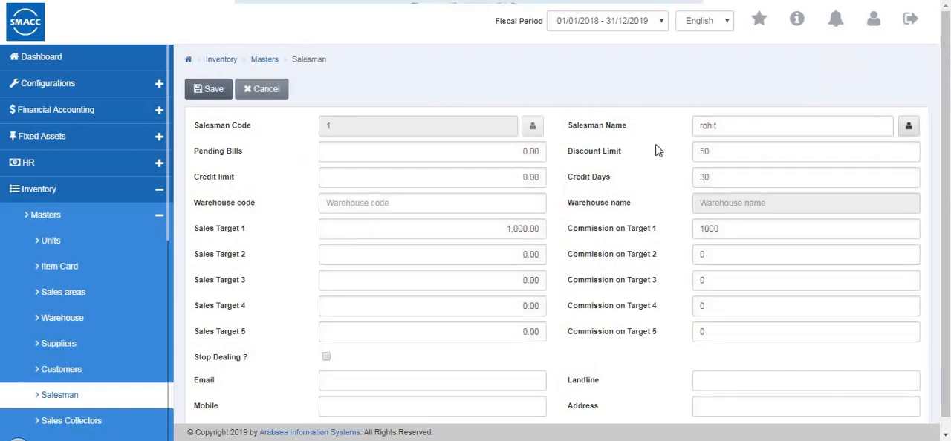
Assign Warehouse 1 (code 0001) to the salesman, leave the other fields unchanged, and save the record
click(725, 129)
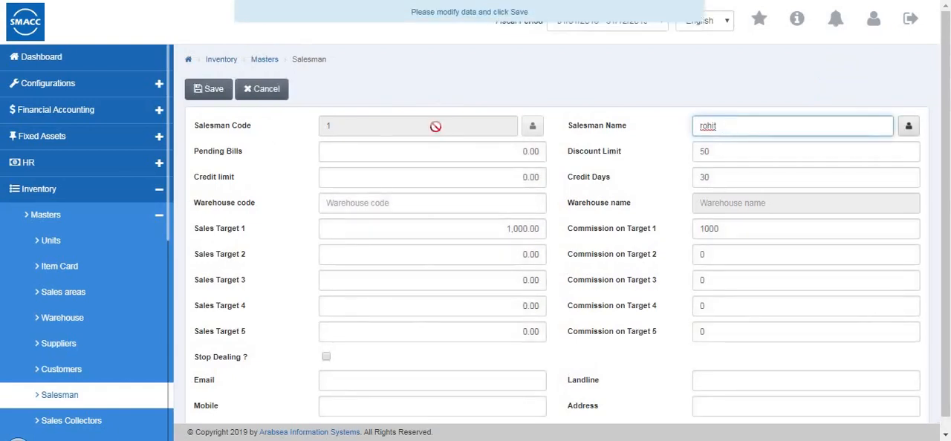
click(517, 152)
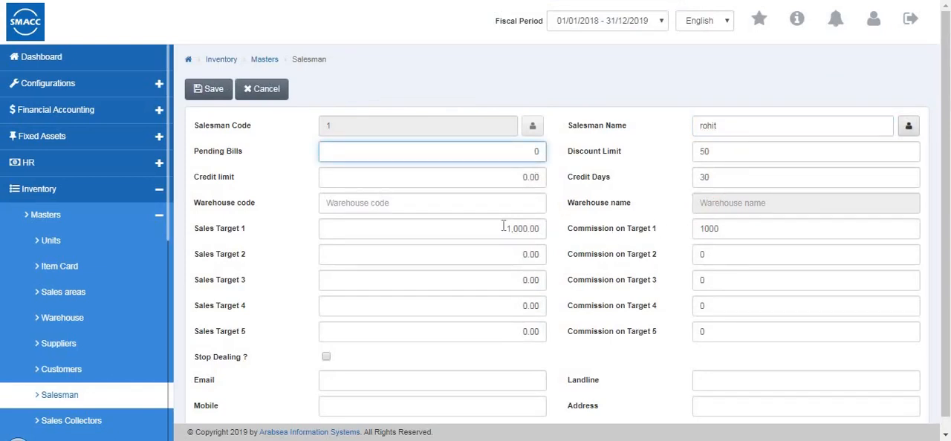
click(436, 206)
key(Down)
click(419, 243)
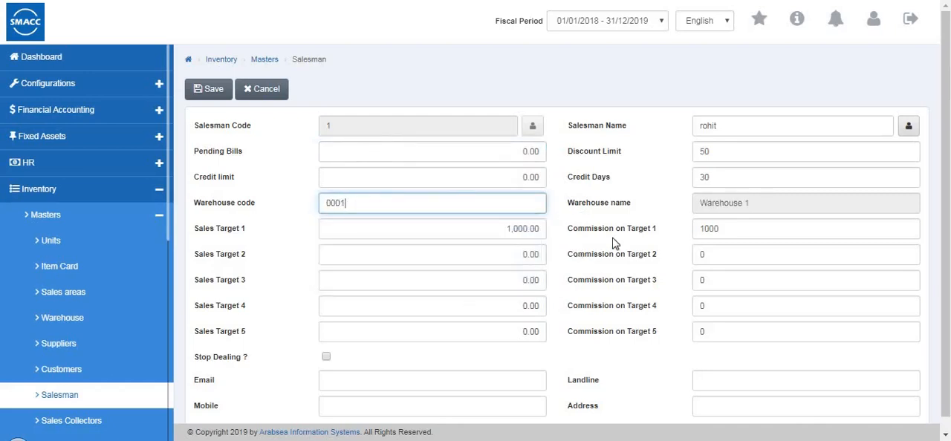
scroll(352, 358, down, 1)
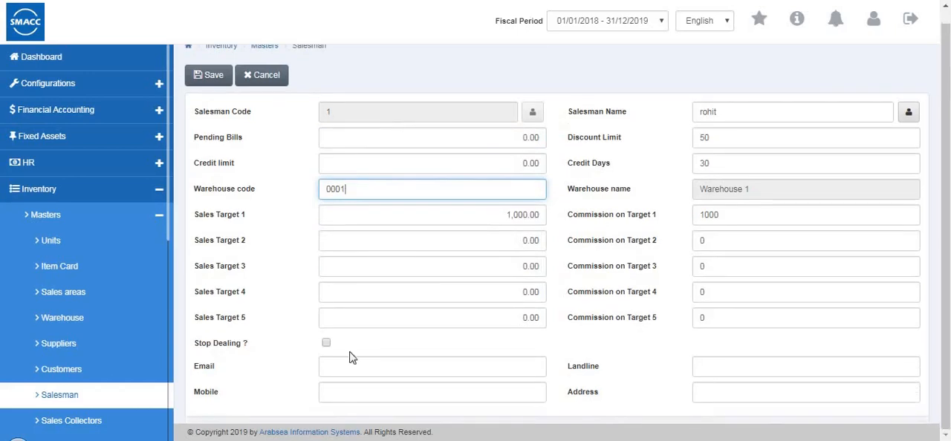
click(213, 77)
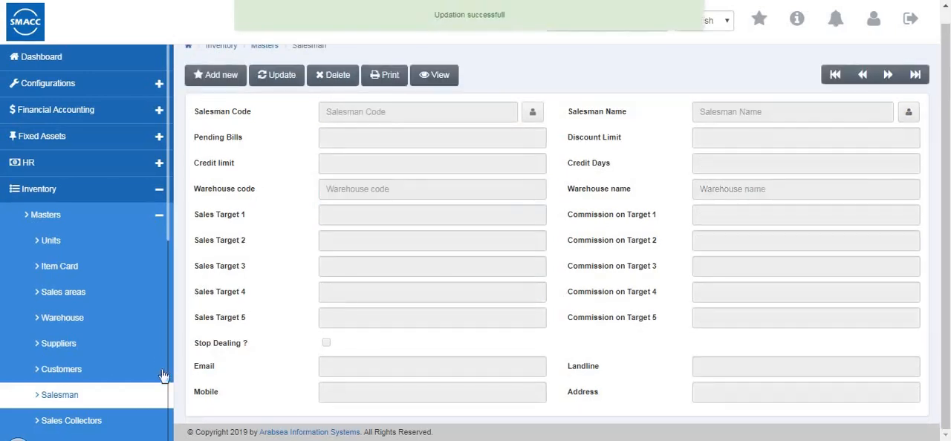
Open the first record in the sales collectors master for updating, leave its optional fields blank, and save it
click(150, 423)
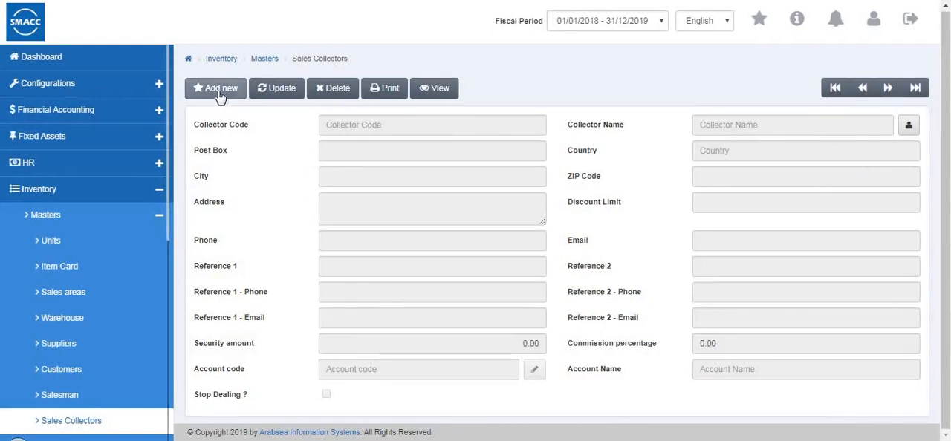
click(834, 89)
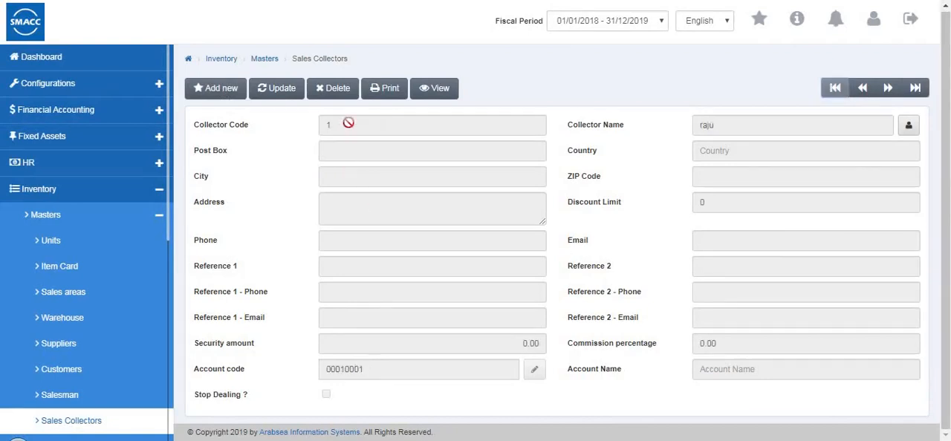
click(283, 92)
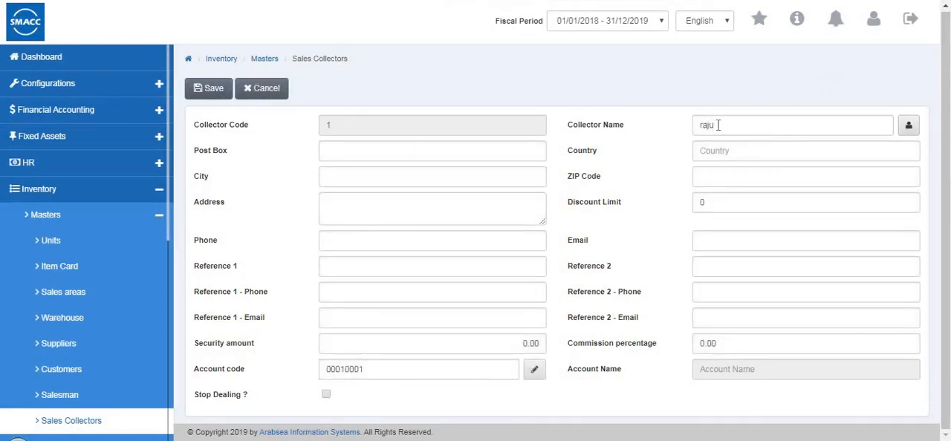
click(346, 158)
click(355, 179)
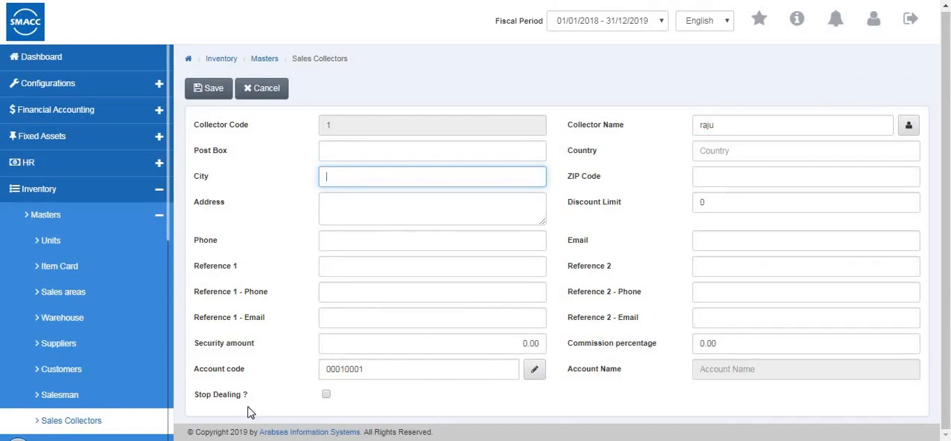
click(206, 90)
Start a new record in the sales groups master and name the group "mens wear"
scroll(70, 299, down, 5)
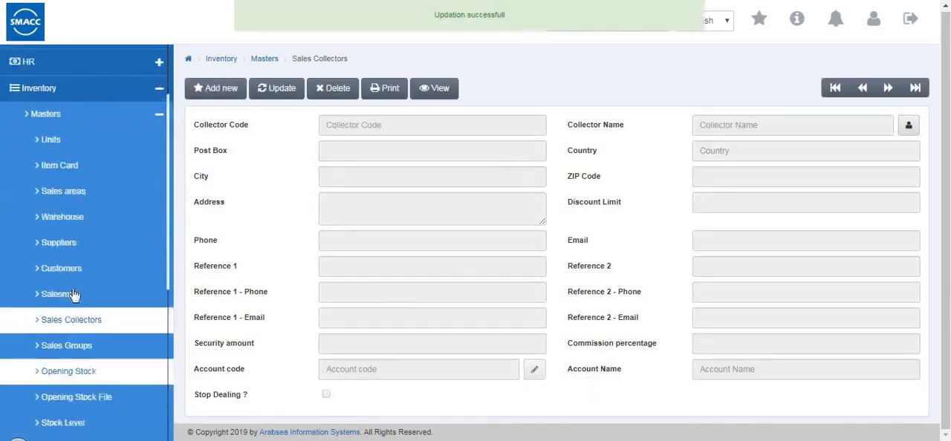
click(77, 281)
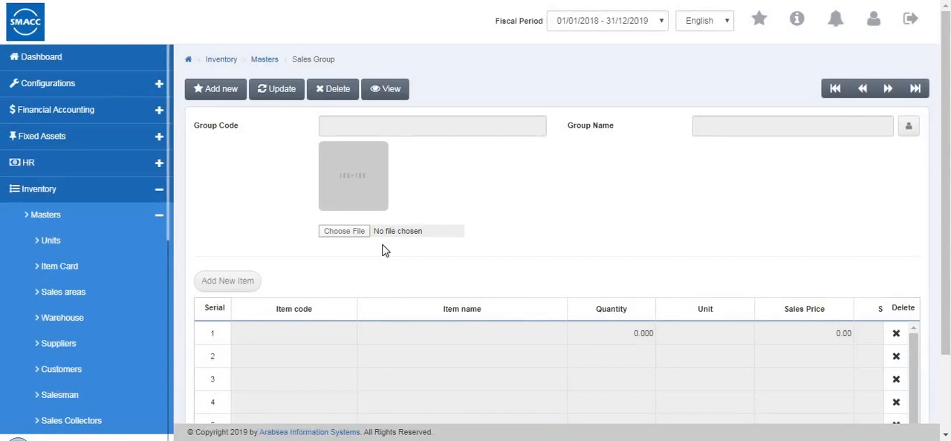
scroll(384, 251, down, 2)
scroll(385, 251, up, 2)
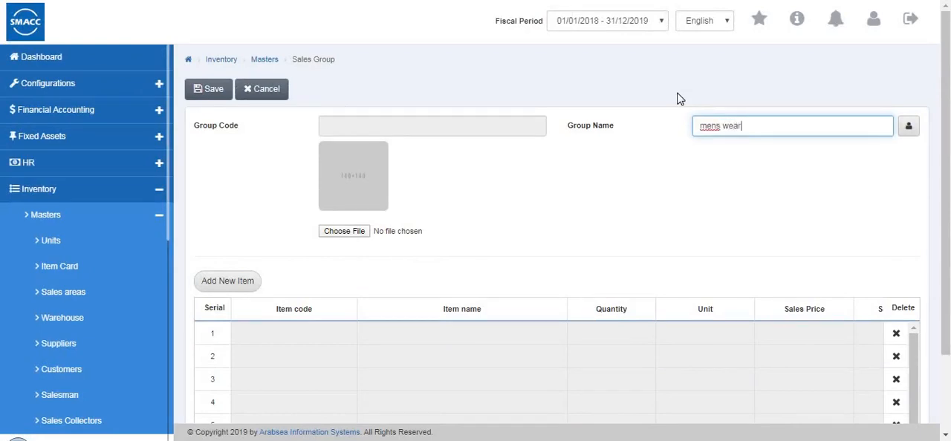
mouse_move(379, 220)
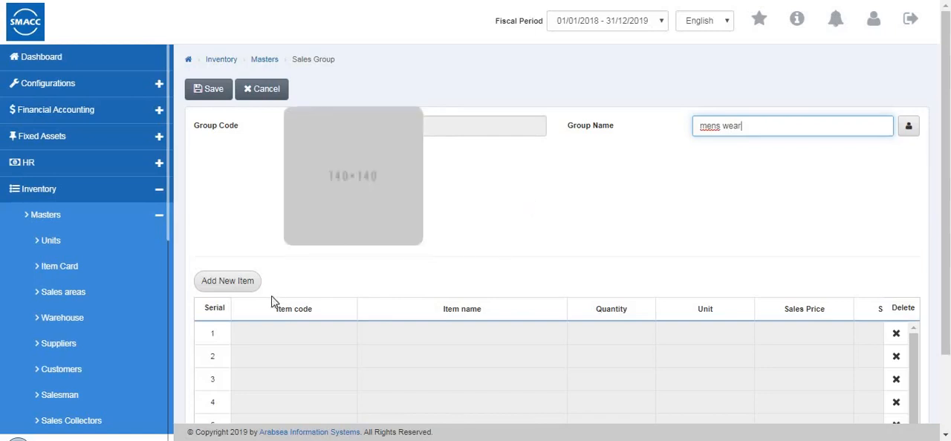
Add jeans (item 0002) to the mens wear group with a quantity of 10 Pcs at the retail price
click(243, 286)
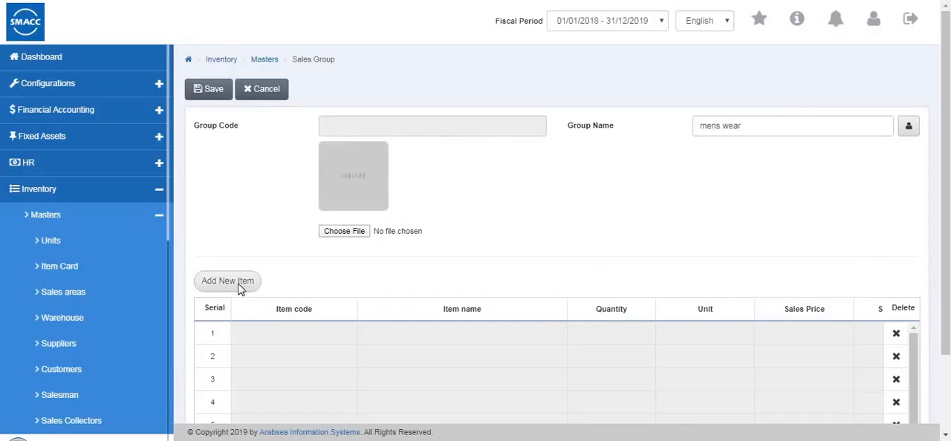
click(239, 285)
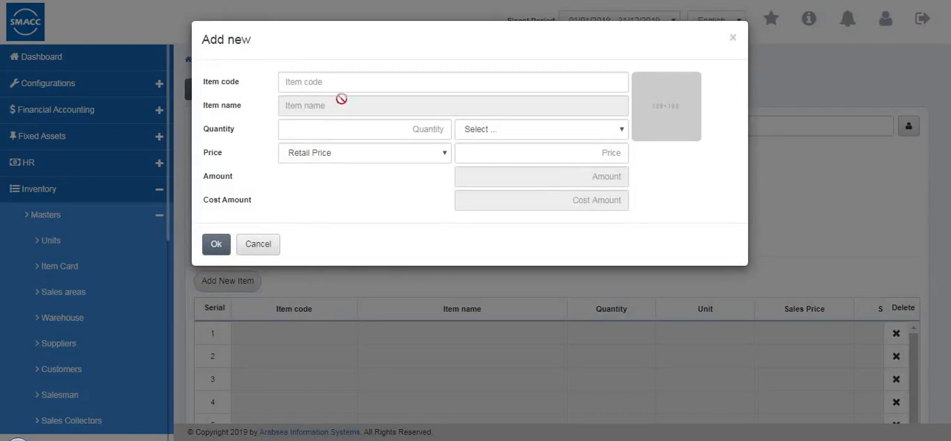
text(0002)
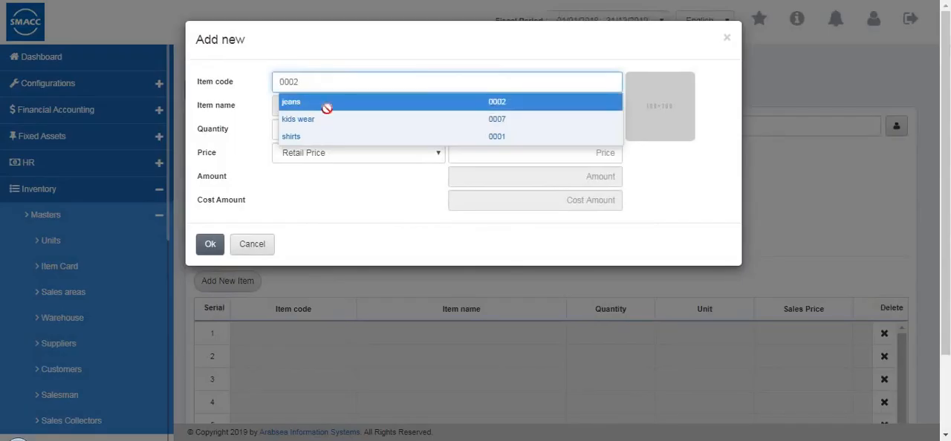
click(327, 104)
text(10)
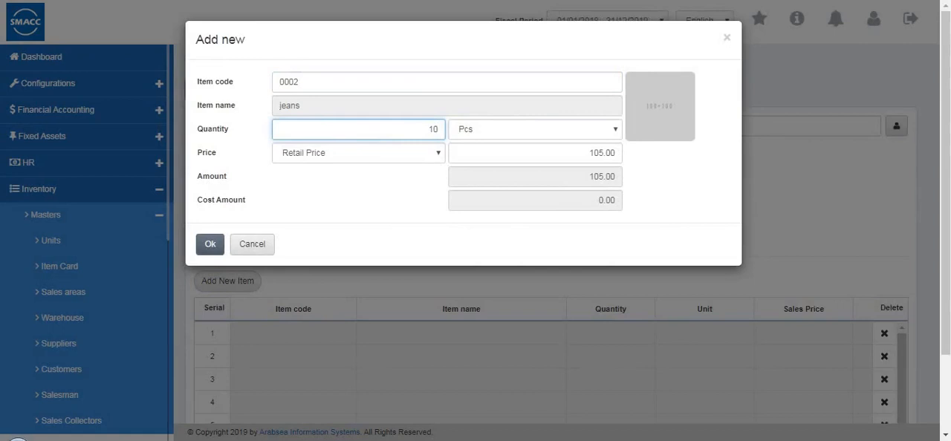
click(572, 141)
click(423, 160)
click(421, 158)
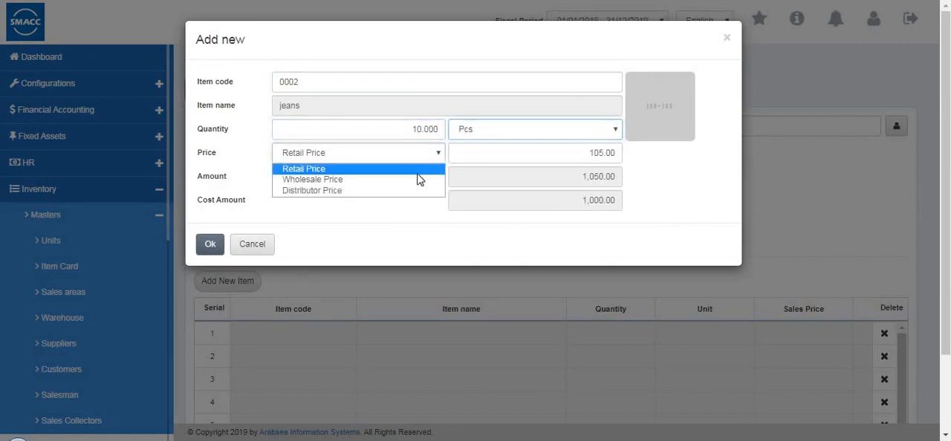
click(615, 172)
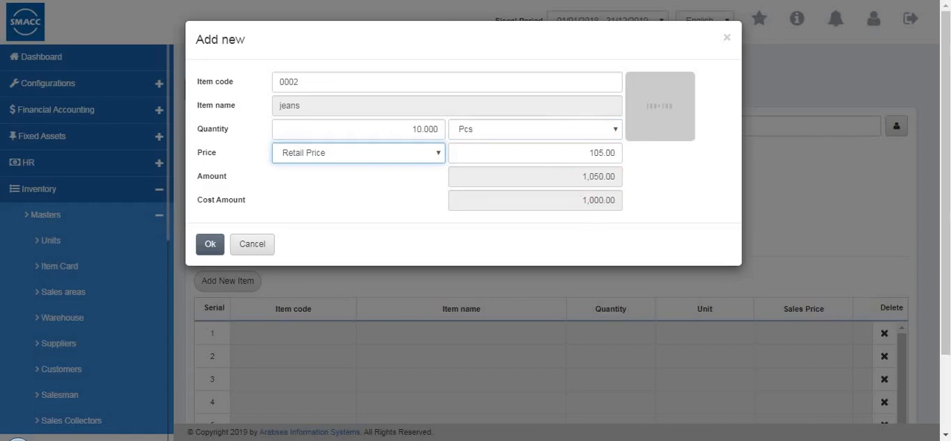
click(211, 245)
Add shirts (item 0001) to the mens wear group with a quantity of 5 Pcs at the retail price
click(244, 286)
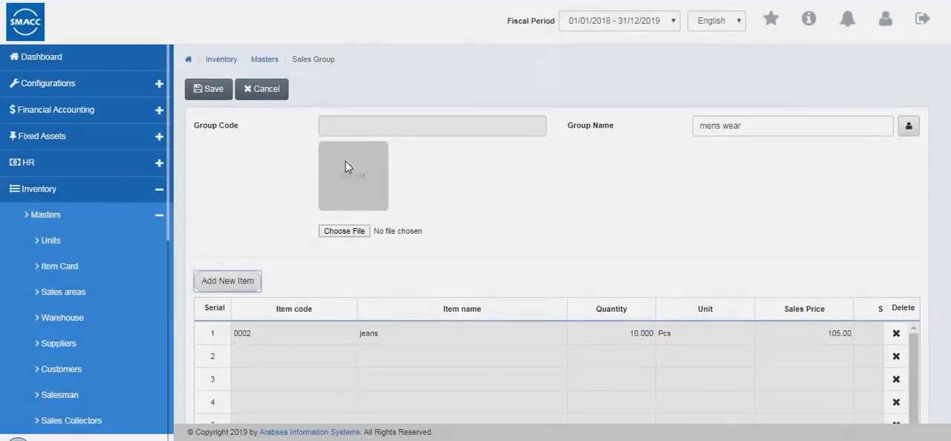
double_click(354, 87)
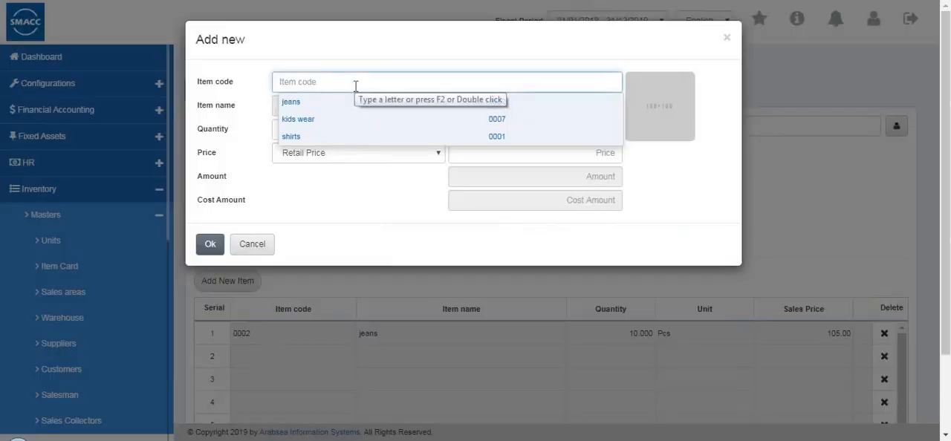
click(332, 140)
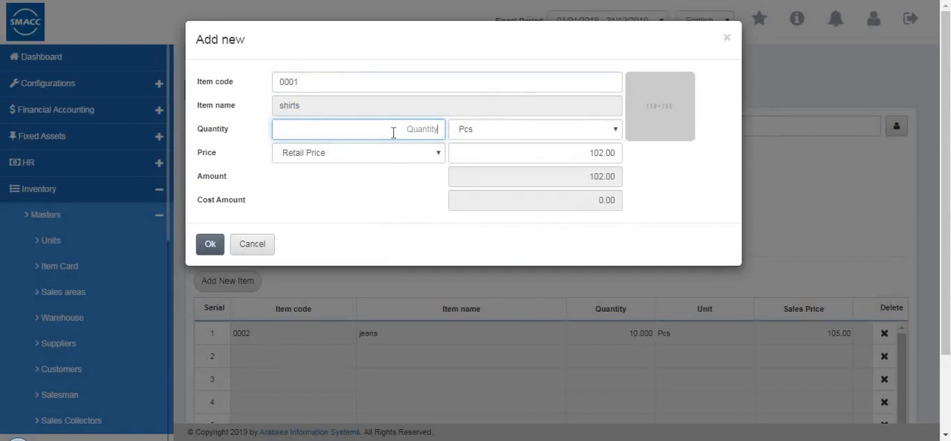
text(5)
click(210, 243)
Review the item amounts and totals of the mens wear group, and save the new sales group
scroll(743, 352, down, 2)
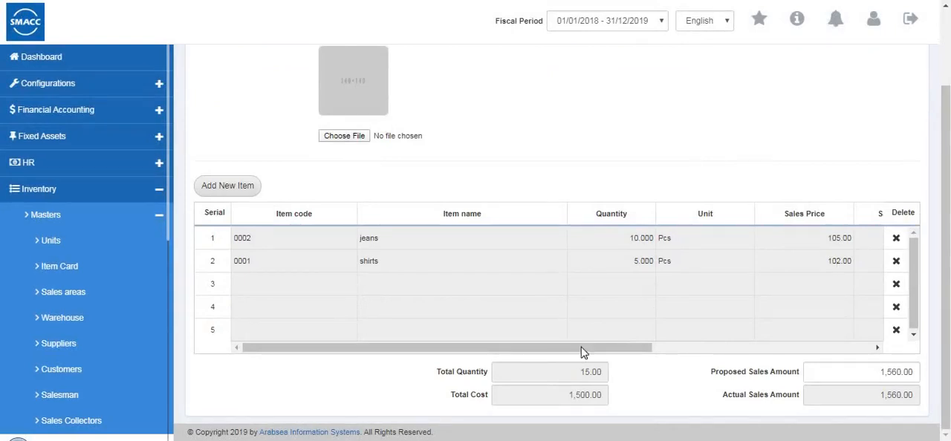
drag(583, 349, 869, 332)
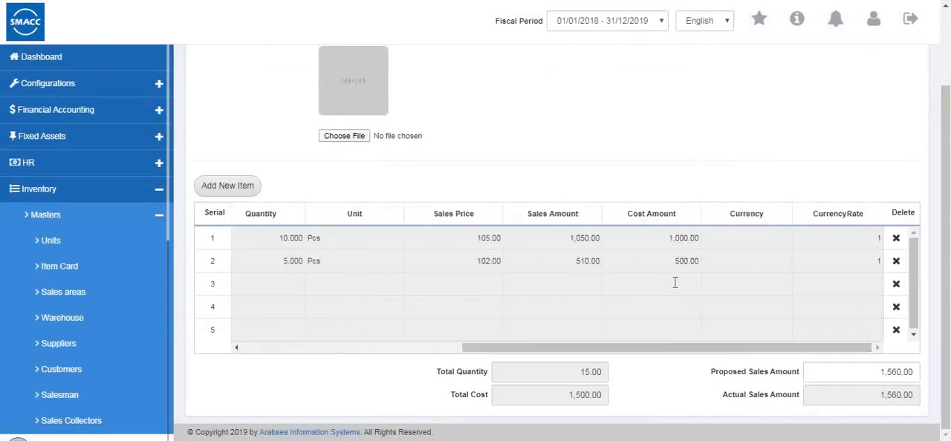
scroll(452, 318, up, 1)
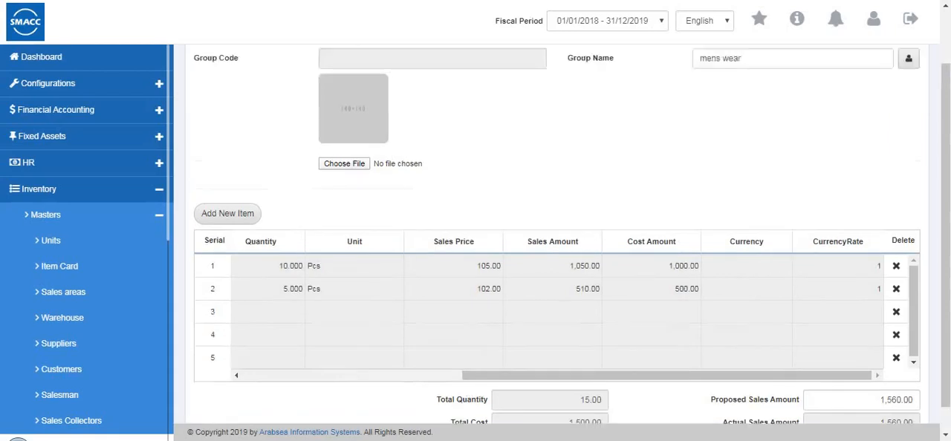
scroll(475, 260, up, 2)
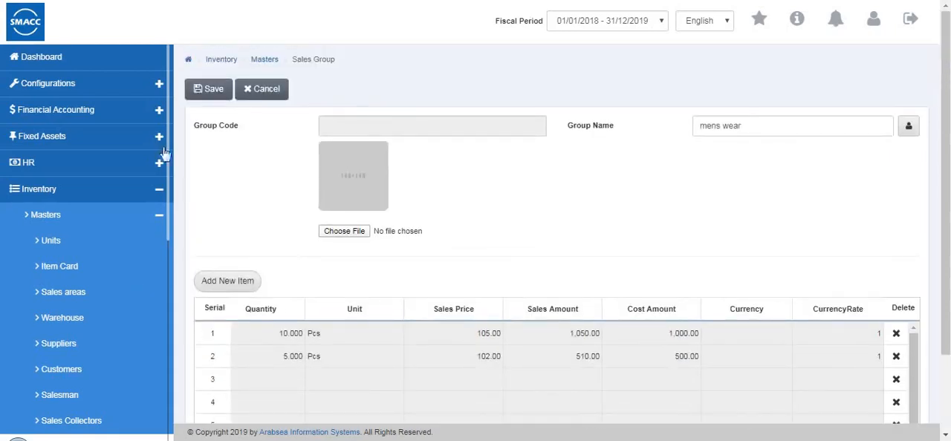
click(209, 93)
Go to the opening stock master and select Warehouse 1 (code 0001)
scroll(140, 246, down, 5)
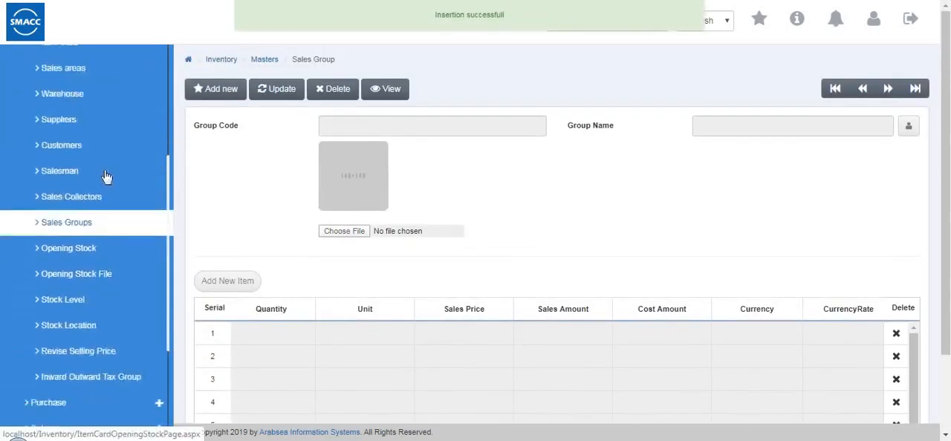
click(104, 167)
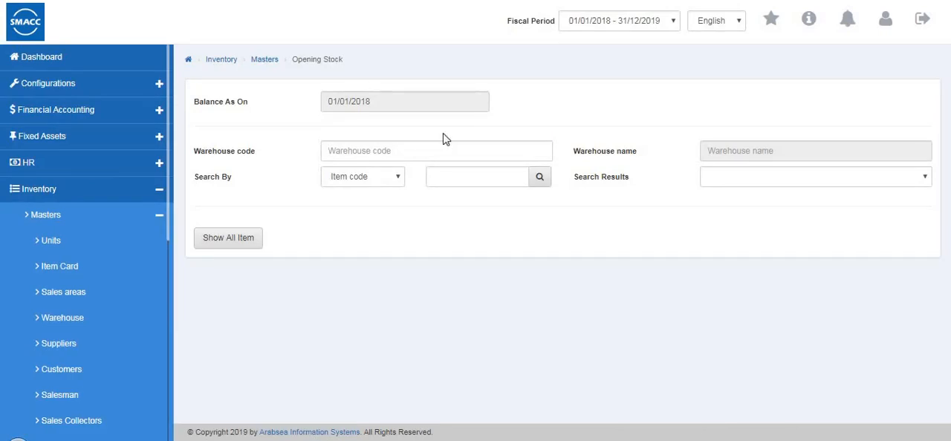
click(407, 152)
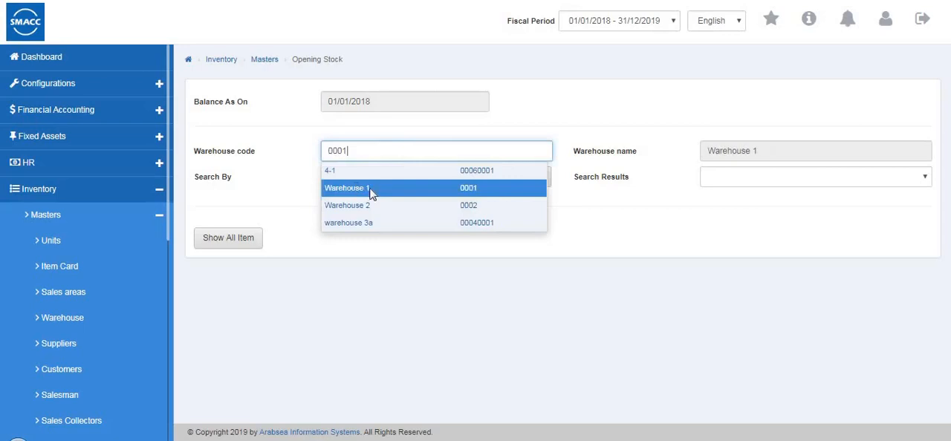
click(379, 193)
Set the item search to Item name with shirts, show all items, and look through their opening stock quantities and costs
click(385, 181)
click(401, 206)
click(468, 176)
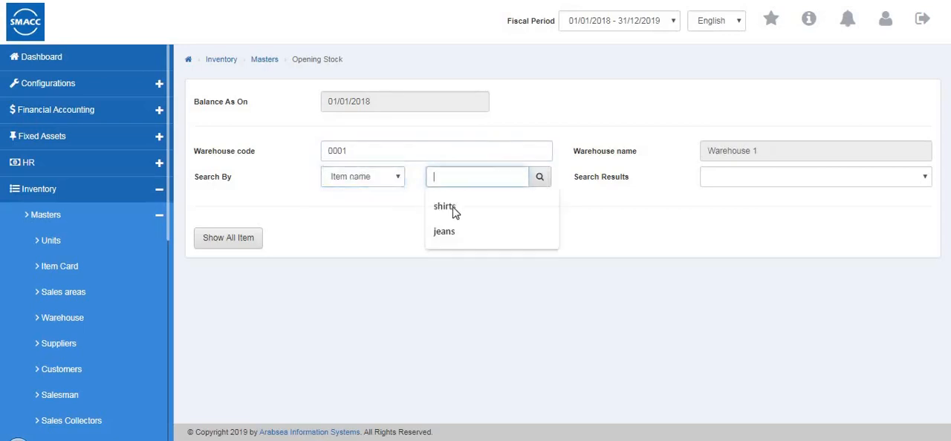
click(449, 206)
click(255, 237)
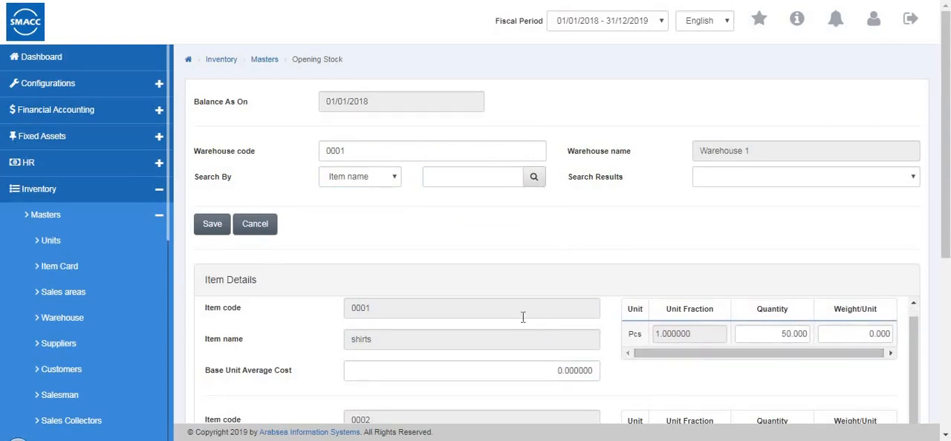
scroll(522, 318, down, 4)
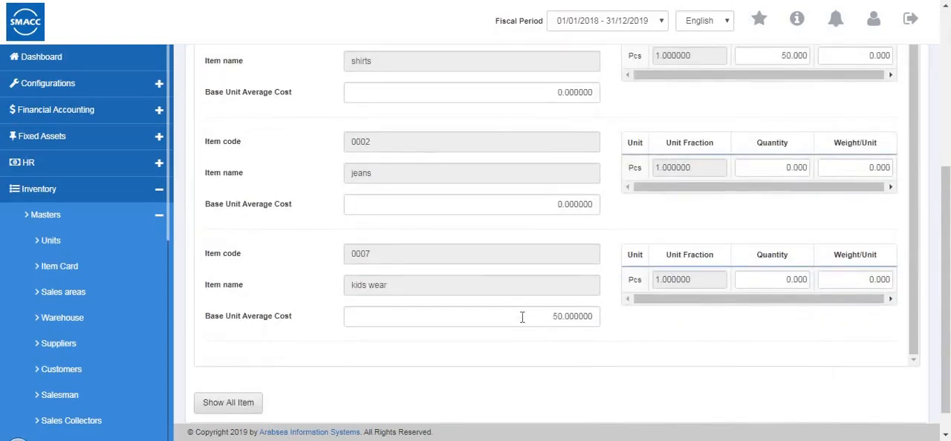
scroll(524, 317, up, 1)
scroll(527, 317, down, 1)
scroll(528, 321, up, 1)
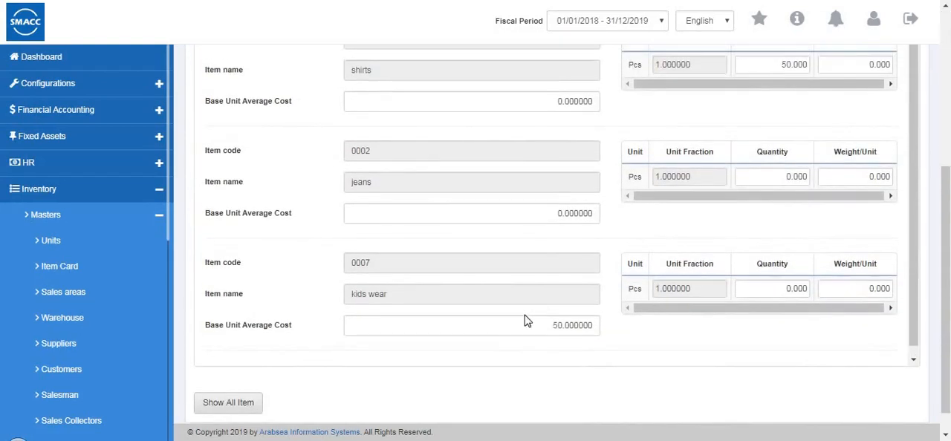
Cancel the opening stock entry for Warehouse 1 and go to the opening stock file master
scroll(524, 321, up, 10)
click(248, 230)
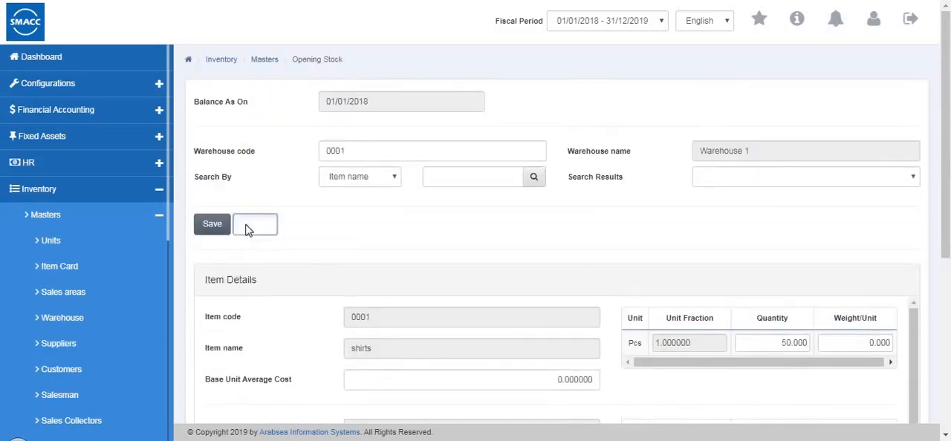
scroll(89, 297, down, 3)
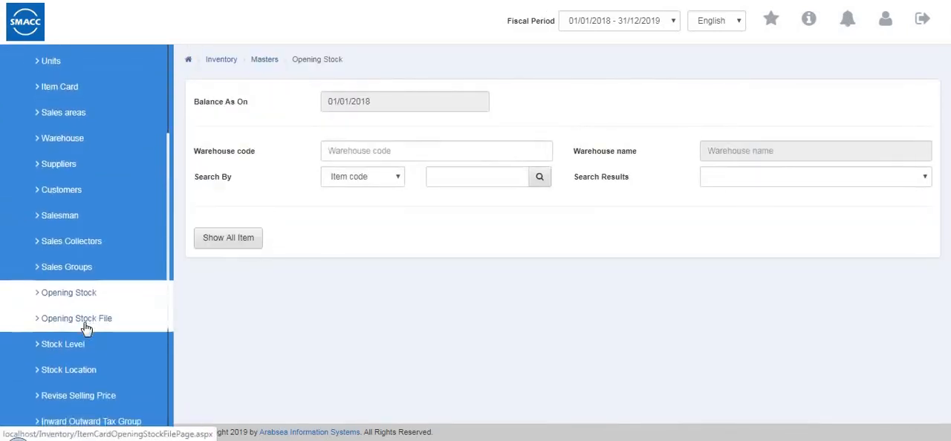
click(85, 328)
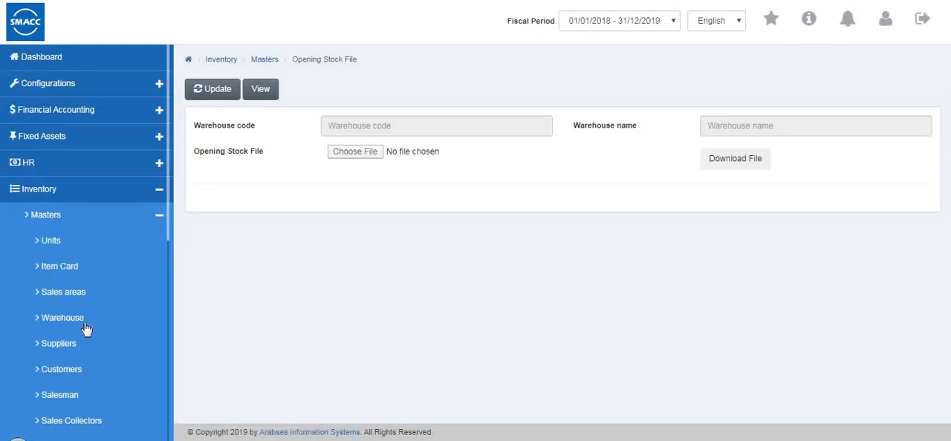
Try to update the opening stock file of Warehouse 1 (code 0001), browse for a file and dismiss the file selection
click(212, 89)
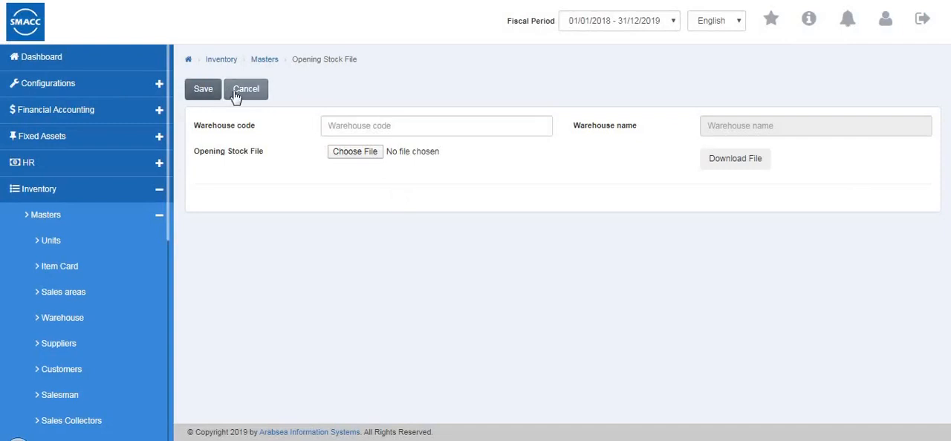
click(358, 124)
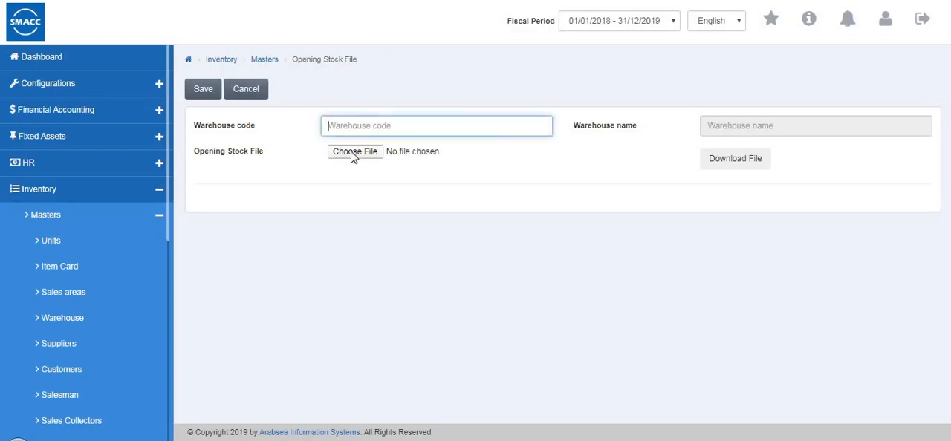
text(0001)
click(364, 161)
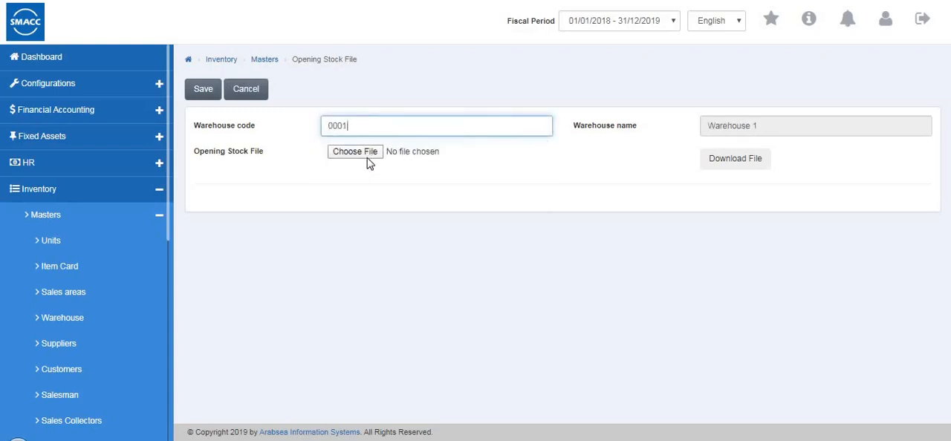
click(369, 155)
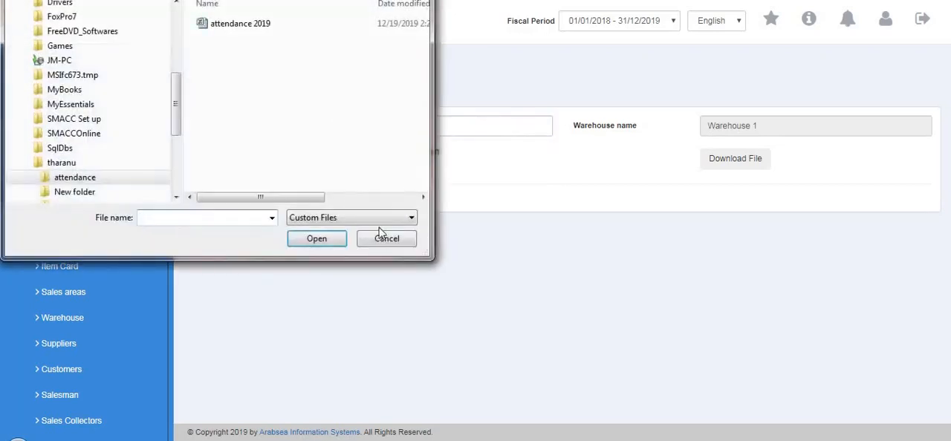
key(Escape)
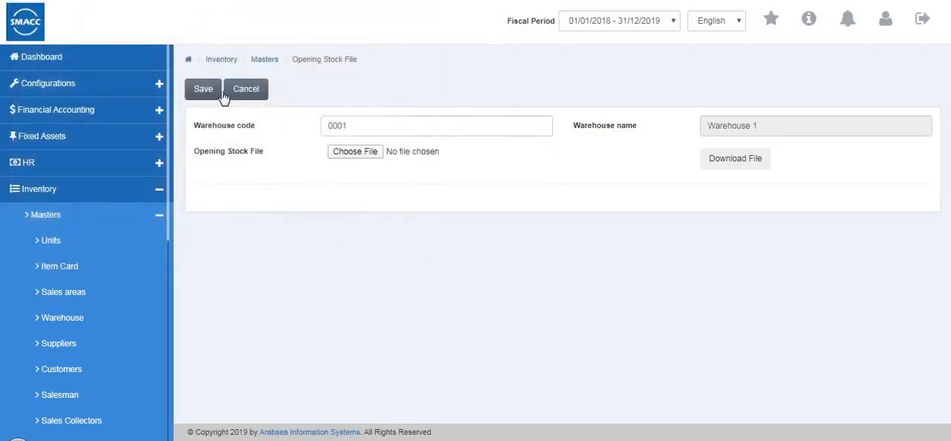
Go to the stock level master, view the minimum and maximum levels of all items in Warehouse 1 (code 0001), and cancel
scroll(82, 334, down, 3)
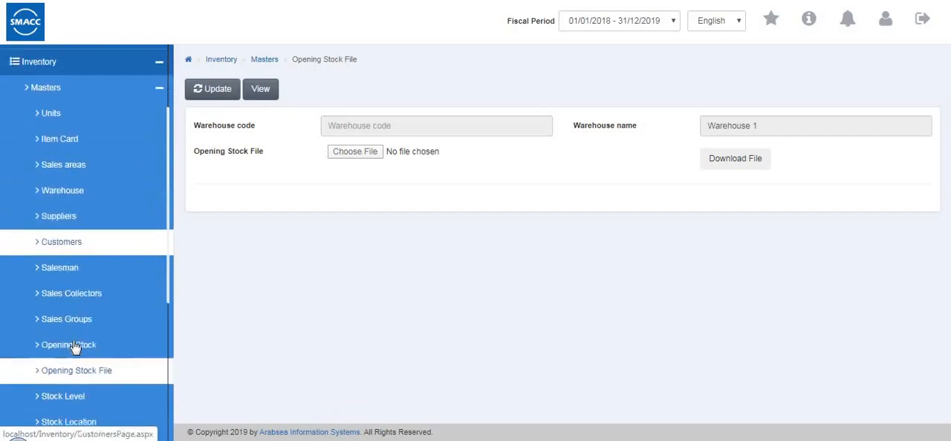
click(72, 349)
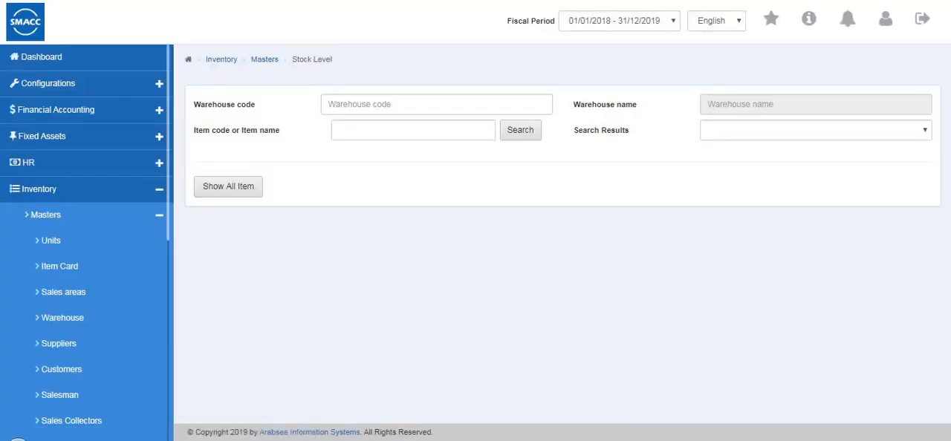
click(399, 105)
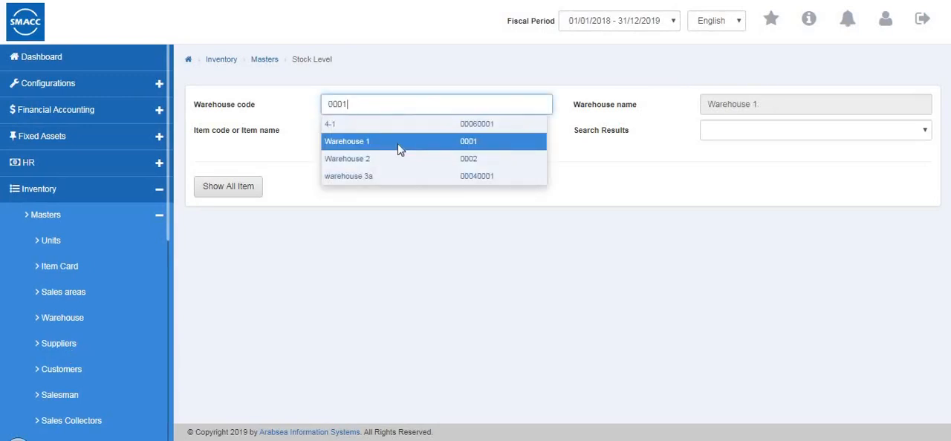
click(397, 145)
click(357, 129)
click(357, 159)
click(245, 195)
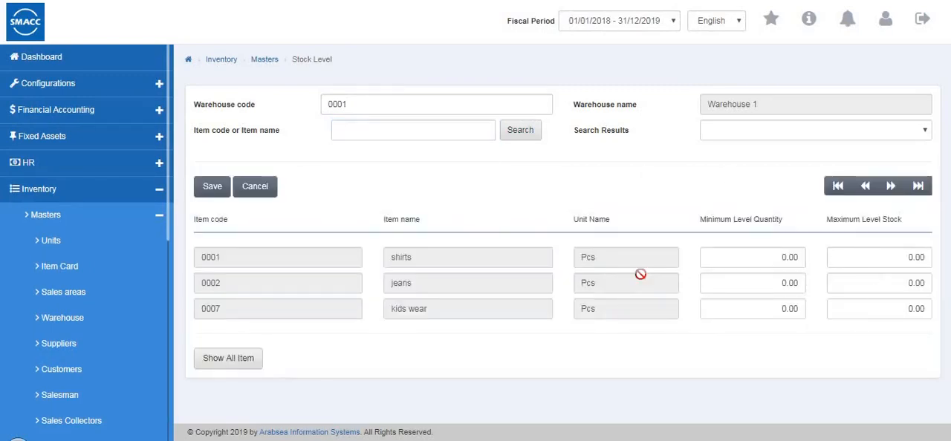
click(249, 195)
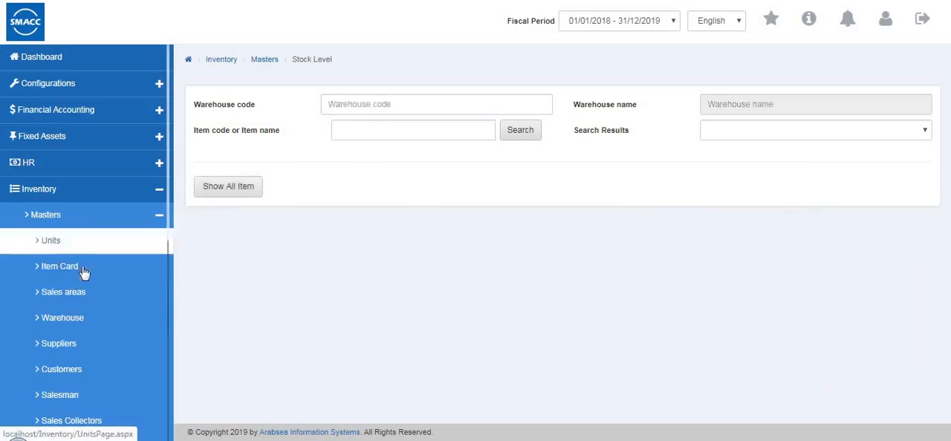
Go to the stock location master and show all items of Warehouse 1 (code 0001)
scroll(39, 401, down, 2)
scroll(39, 401, down, 1)
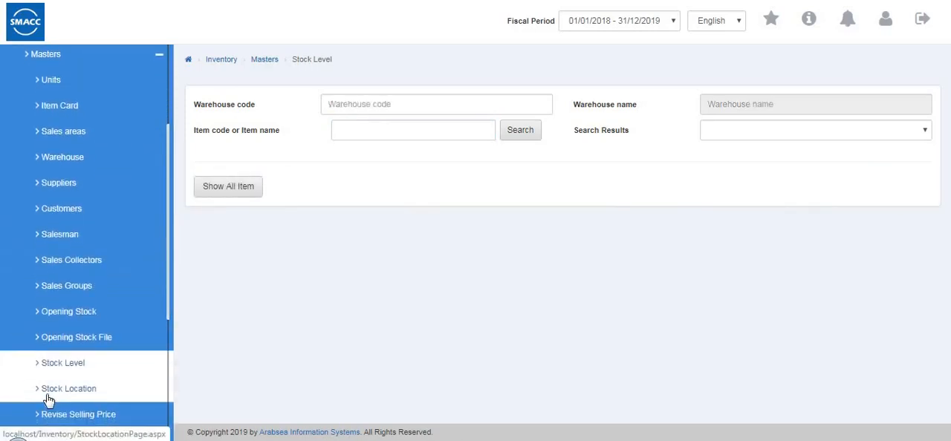
click(48, 398)
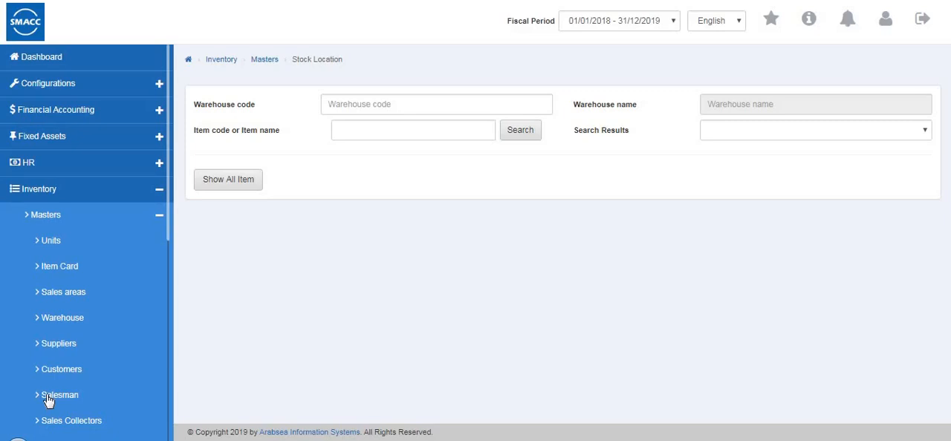
click(351, 104)
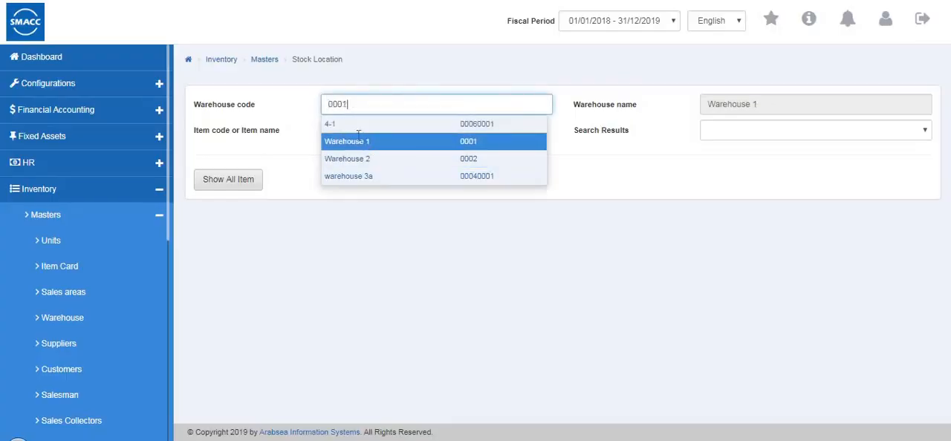
click(358, 134)
click(232, 185)
Look through the location entries of shirts, jeans and kids wear, and cancel the stock location listing
click(865, 237)
click(863, 261)
click(866, 286)
click(862, 239)
click(859, 263)
click(850, 288)
click(839, 174)
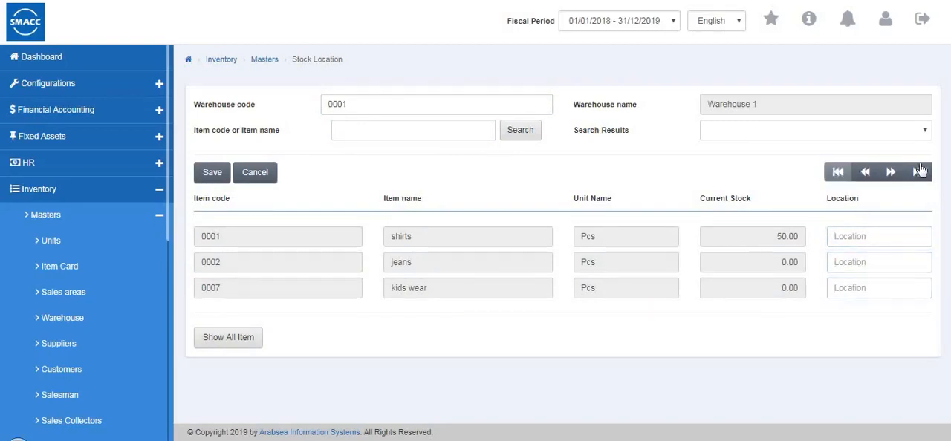
click(255, 172)
Go to the revise selling price master, start an update and select kids wear (code 0007) as the particular item
scroll(37, 338, down, 6)
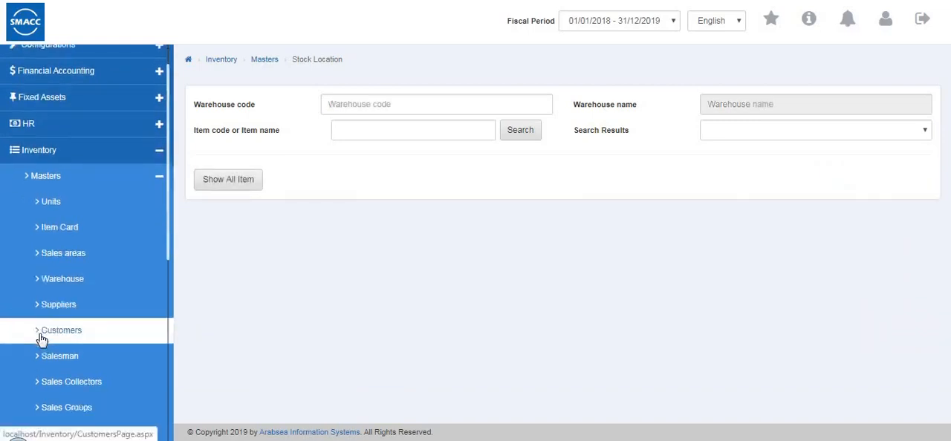
scroll(112, 286, down, 1)
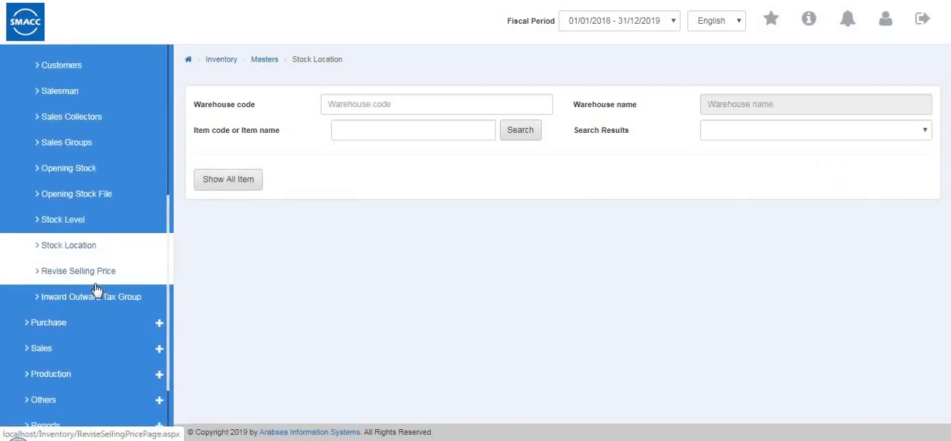
click(96, 288)
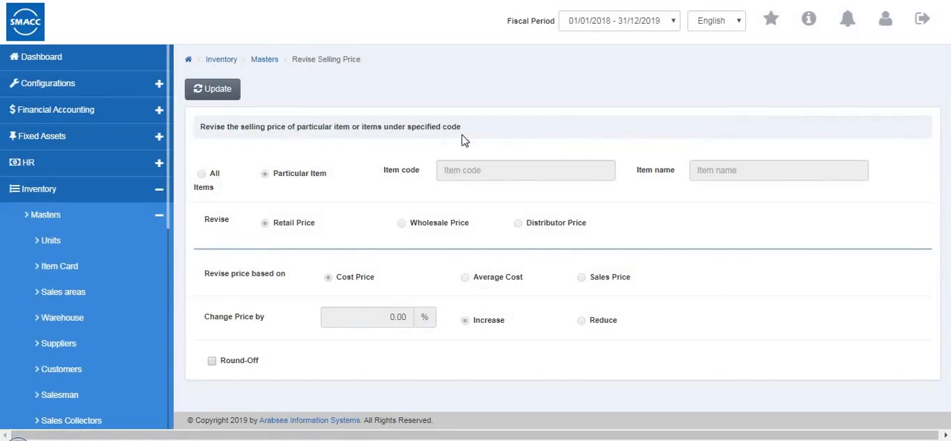
click(228, 89)
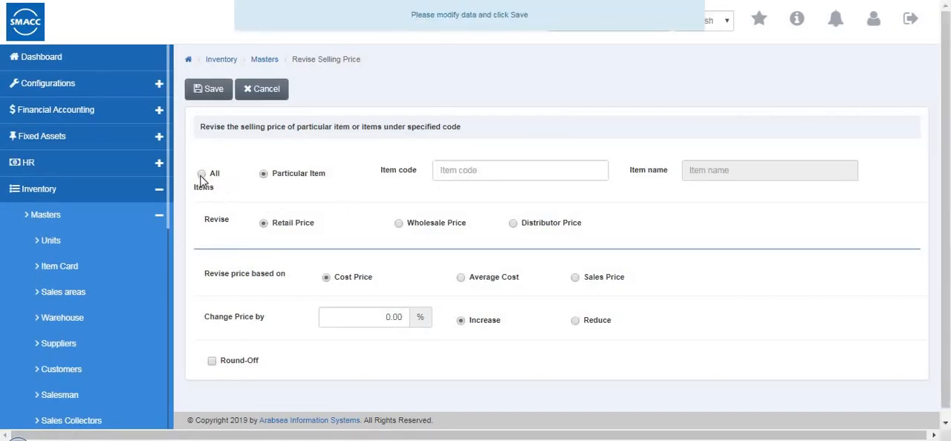
click(264, 174)
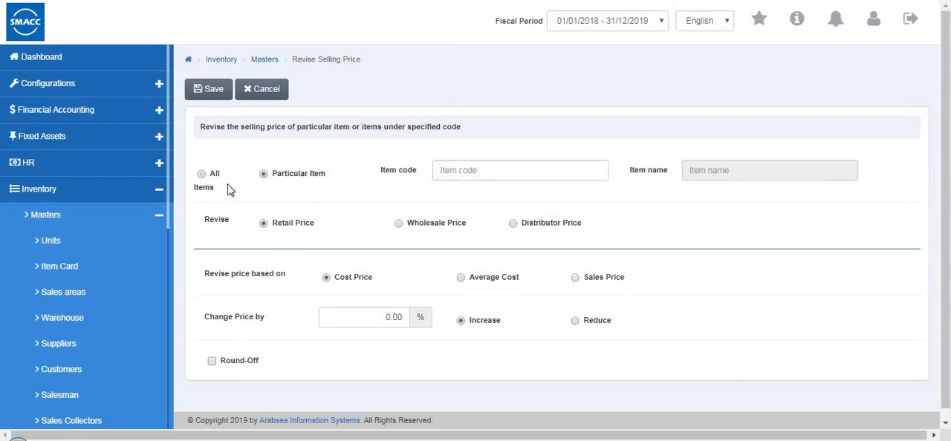
click(462, 174)
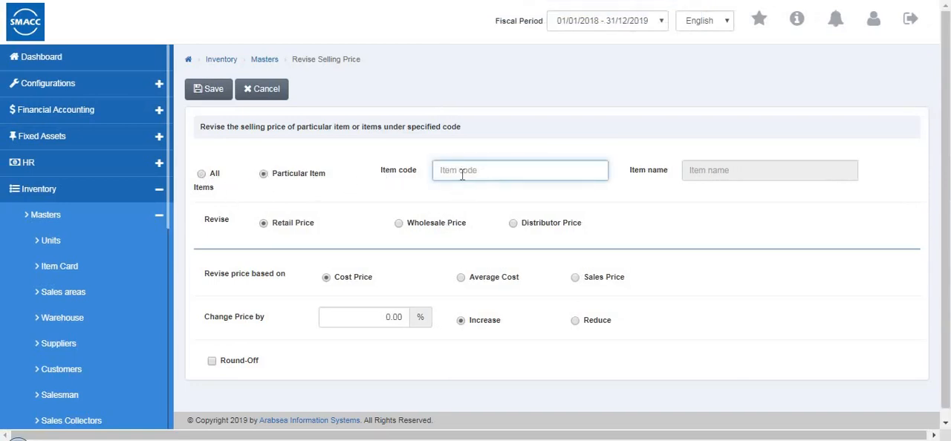
double_click(462, 172)
click(454, 225)
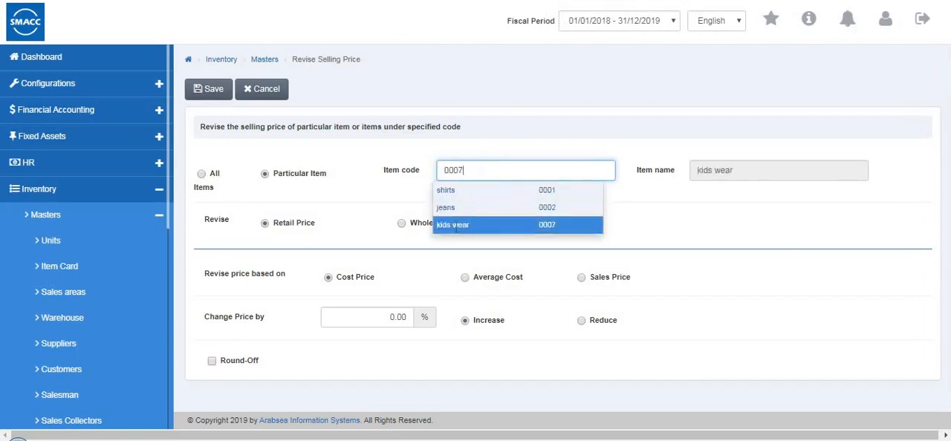
Go through the price type, price basis and round-off options for kids wear, with Retail Price and Cost Price selected
click(399, 225)
click(263, 222)
scroll(312, 260, down, 1)
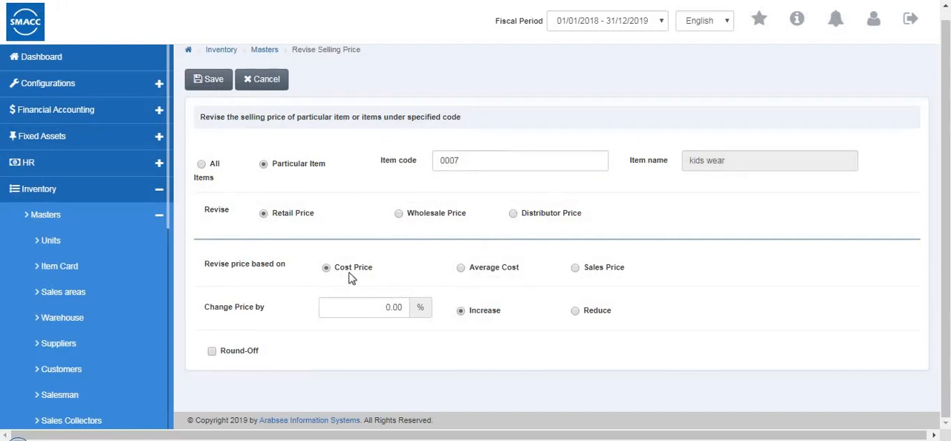
click(460, 269)
click(460, 269)
click(326, 268)
click(213, 352)
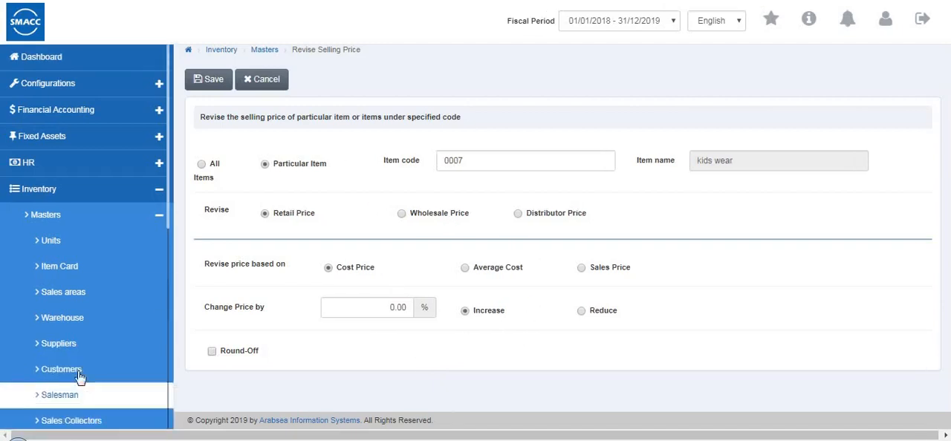
Go to the inward outward tax group master and try the Particular Item and Multiple Item options
scroll(30, 378, down, 3)
scroll(79, 214, down, 2)
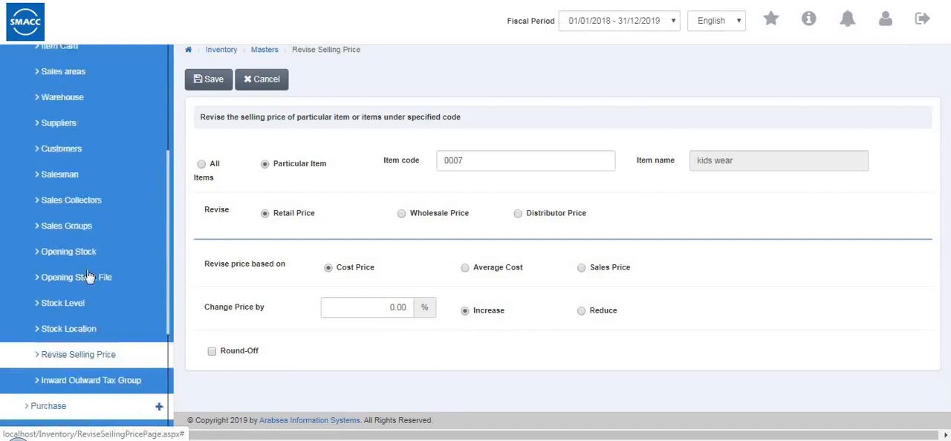
click(87, 266)
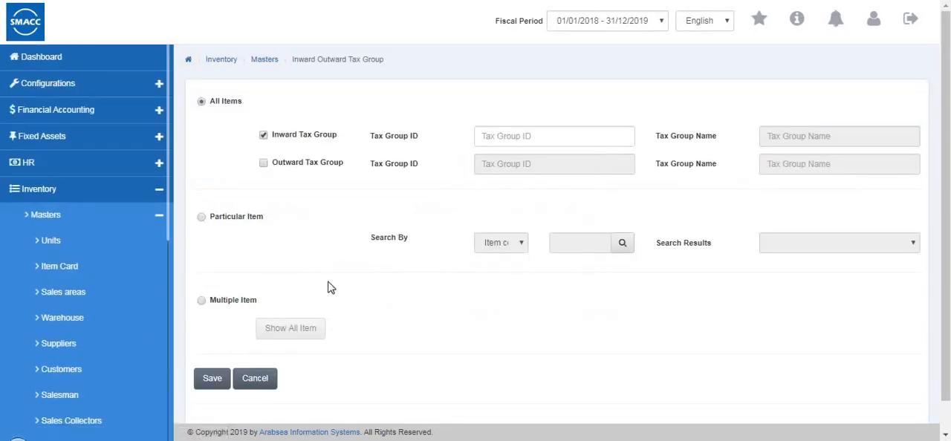
scroll(405, 218, down, 1)
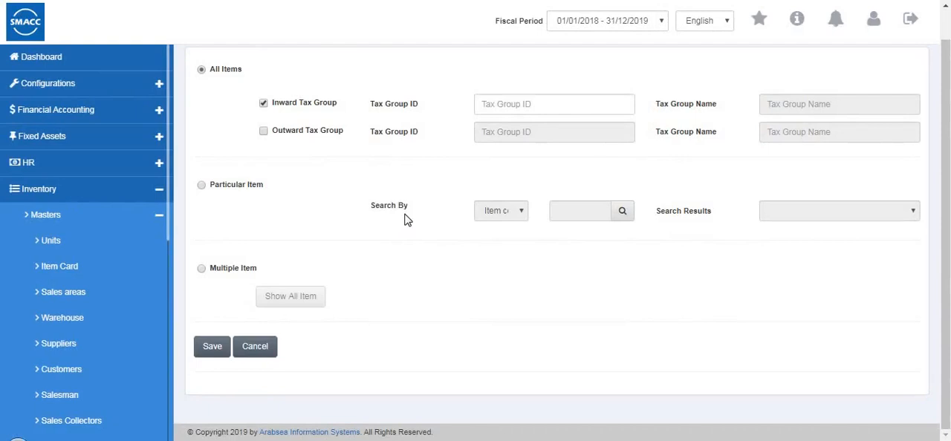
click(202, 186)
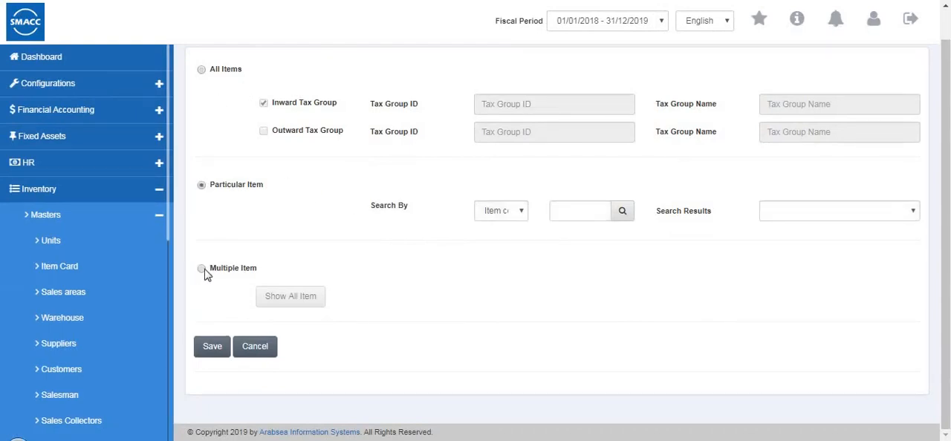
click(202, 268)
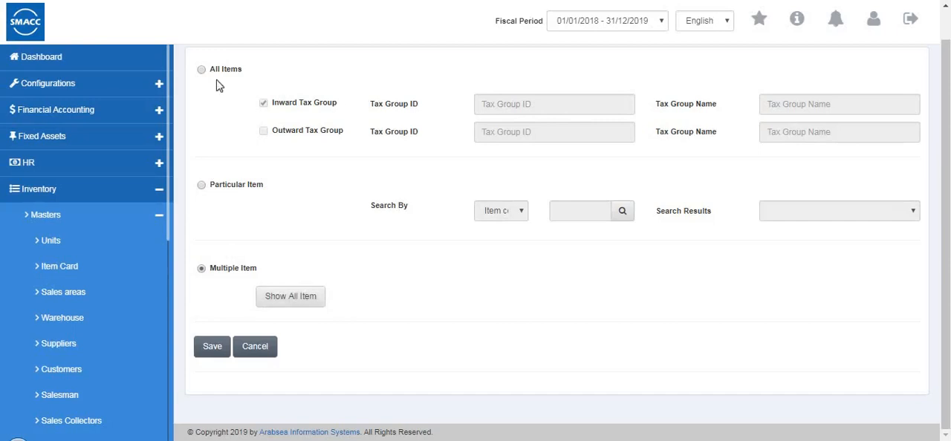
Select the Particular Item option and set the search to Item name with shirts
click(203, 186)
click(502, 212)
click(506, 239)
click(557, 212)
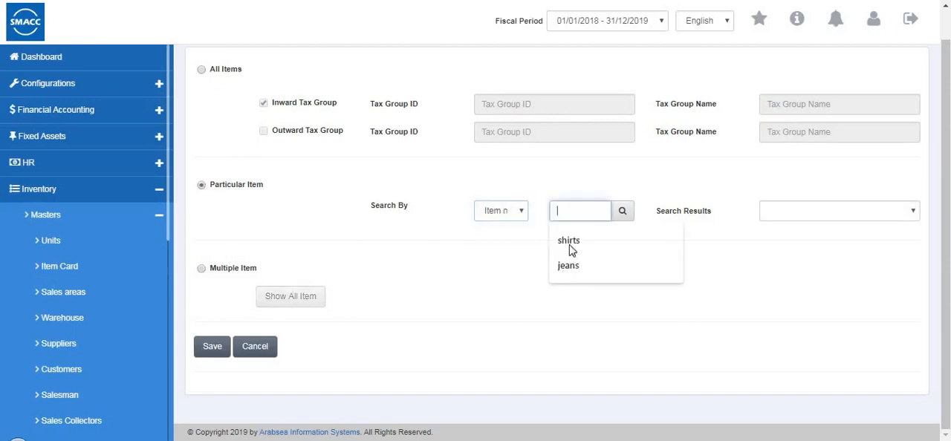
click(569, 245)
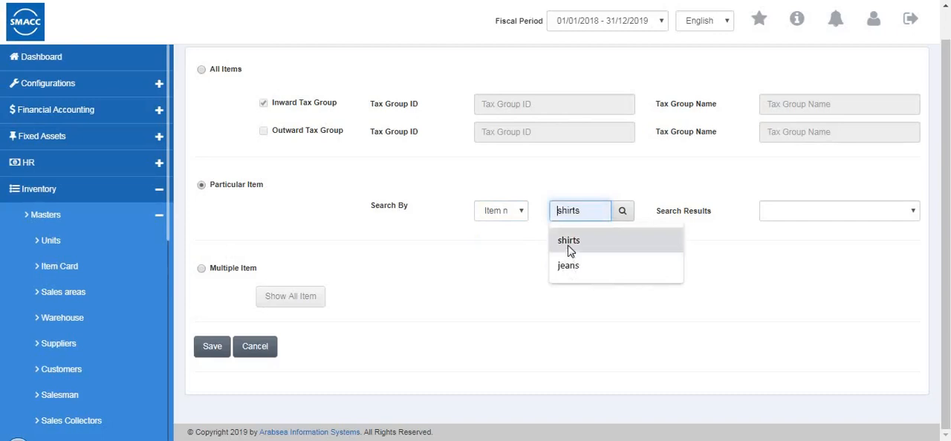
Try the All Items option with tax 1 as both the inward and outward tax group
click(202, 70)
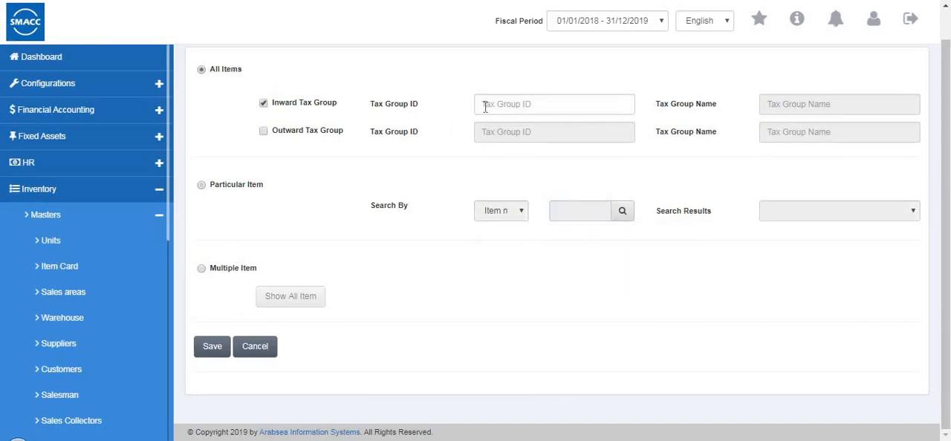
click(485, 107)
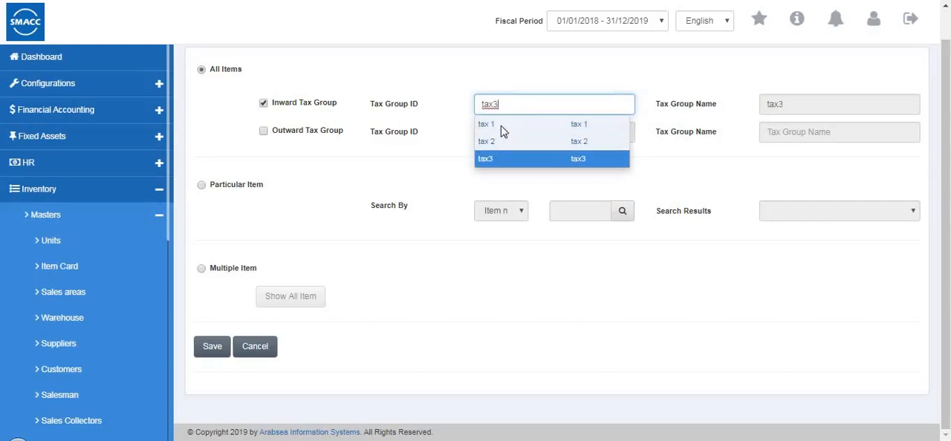
click(547, 124)
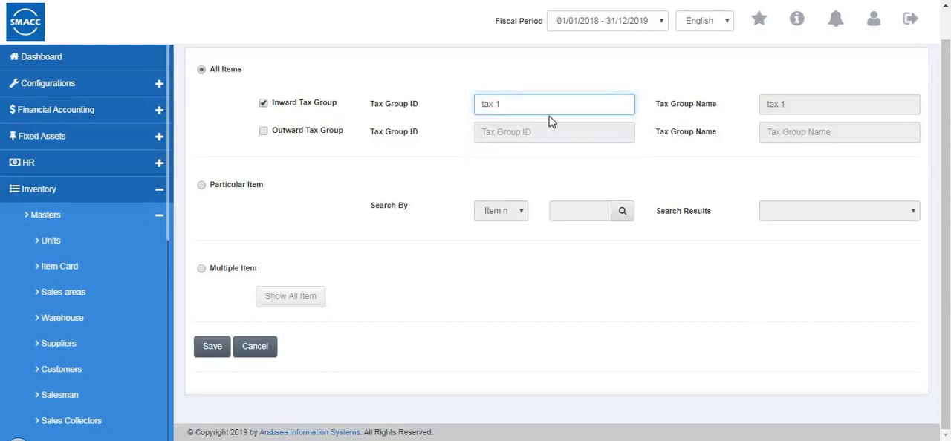
click(263, 133)
click(493, 132)
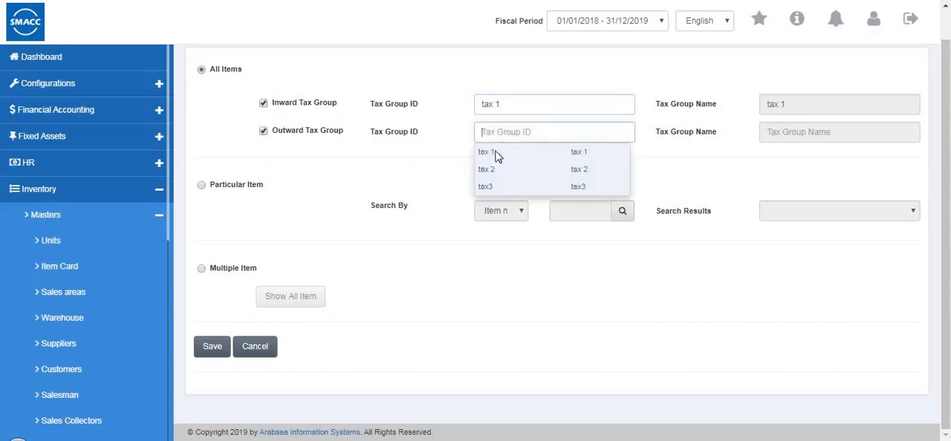
click(499, 154)
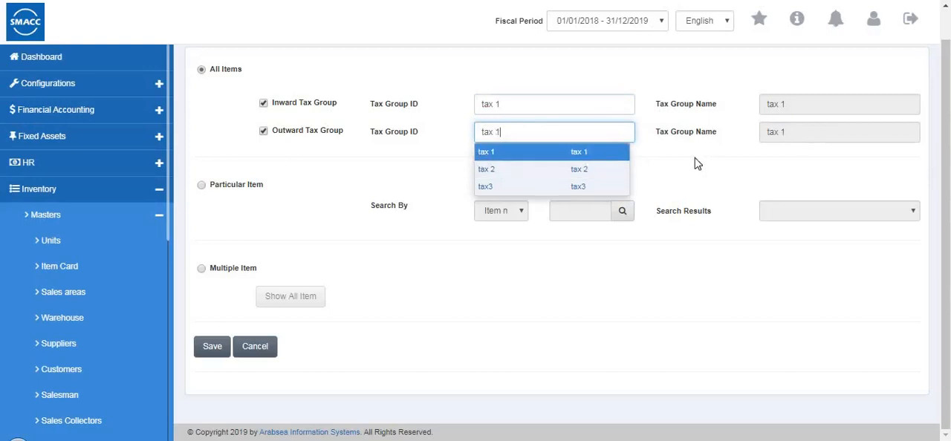
click(200, 71)
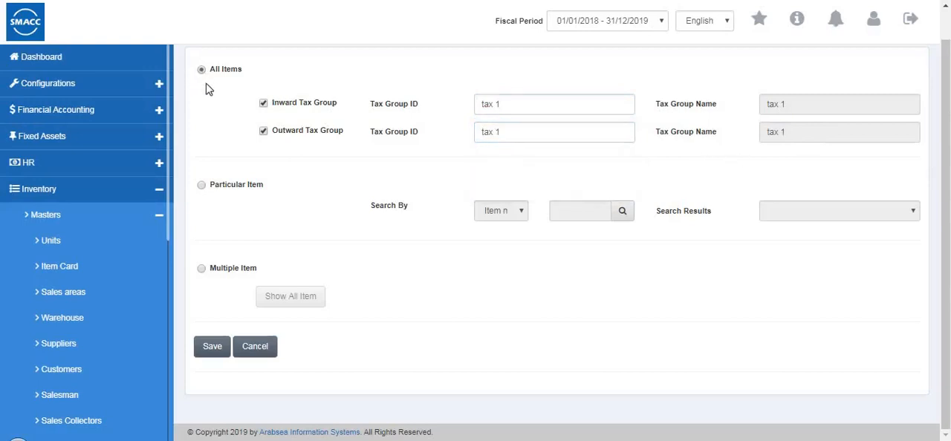
Go through the Particular Item option, show all items with their tax groups under Multiple Item, and cancel the form
click(201, 186)
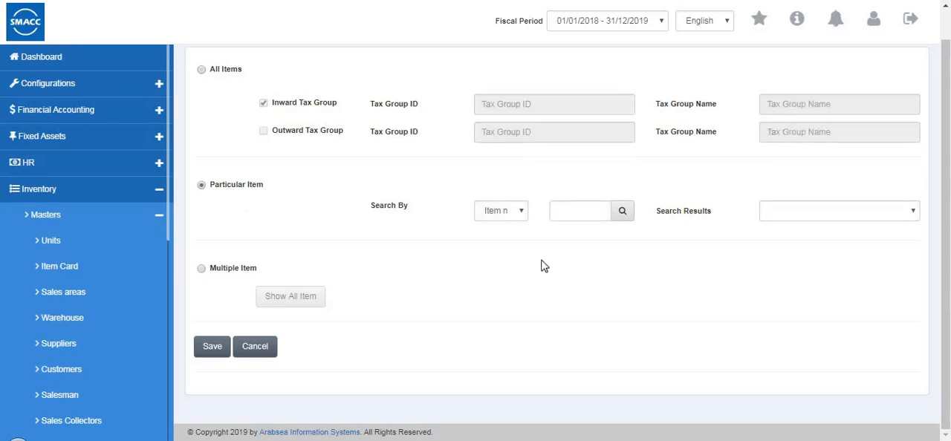
click(500, 212)
click(190, 285)
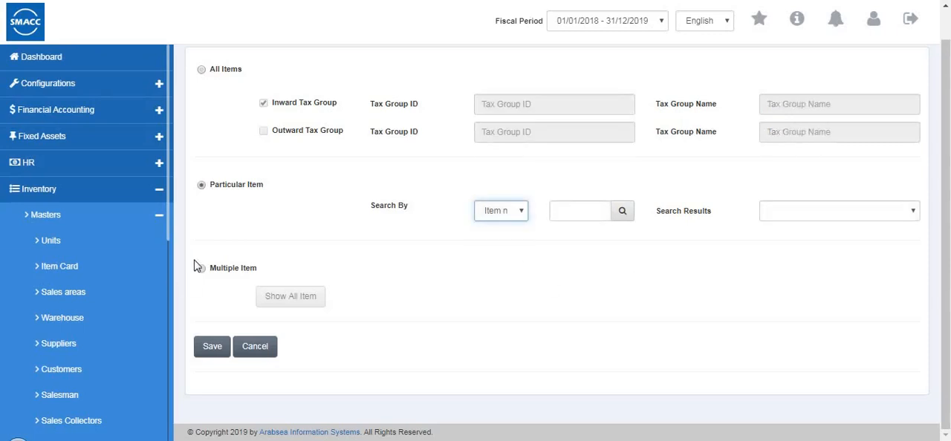
click(201, 268)
click(297, 305)
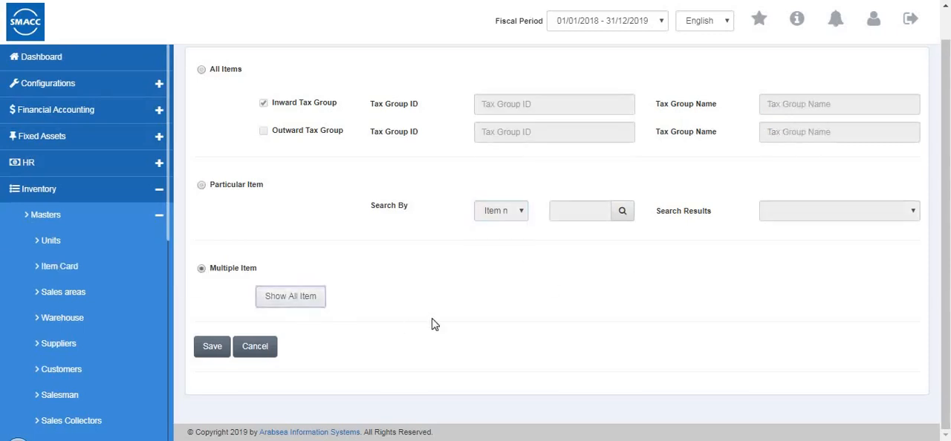
scroll(732, 360, down, 3)
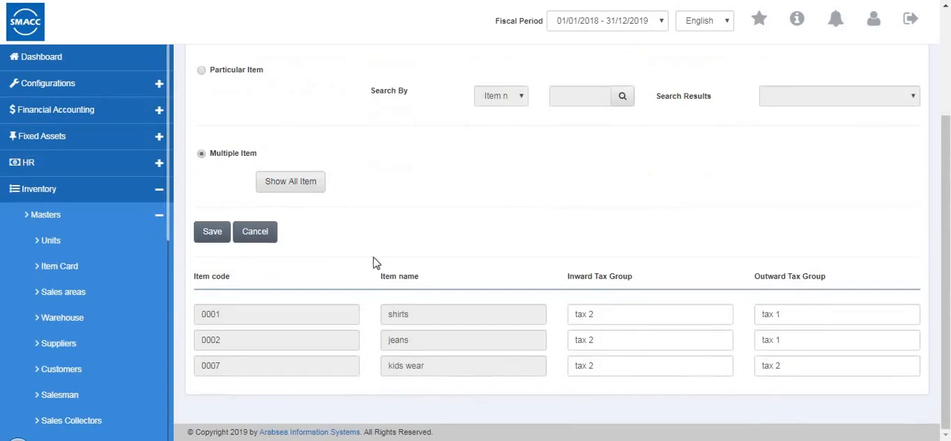
click(249, 234)
Go to the purchase quotation page of the inventory purchase section and start a new quotation
scroll(115, 315, down, 10)
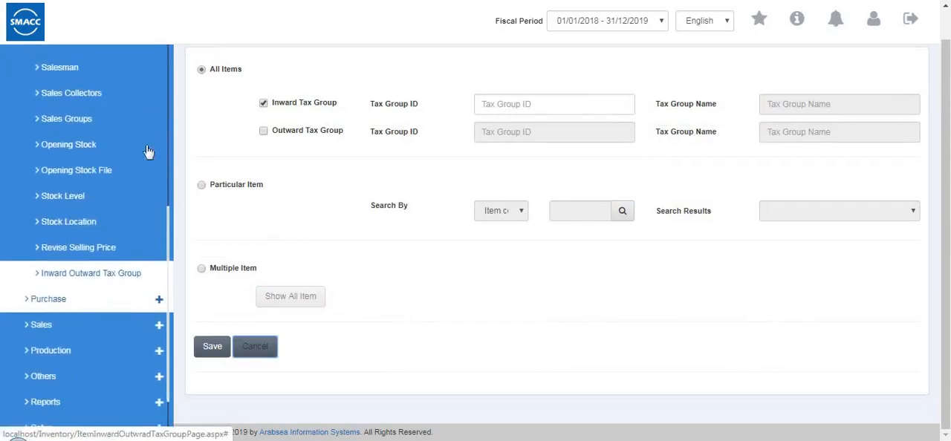
scroll(144, 153, up, 8)
scroll(121, 206, up, 2)
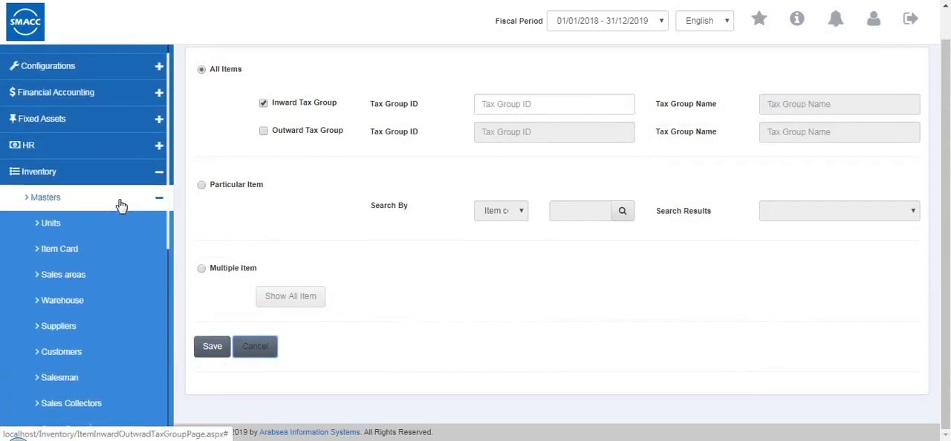
click(121, 206)
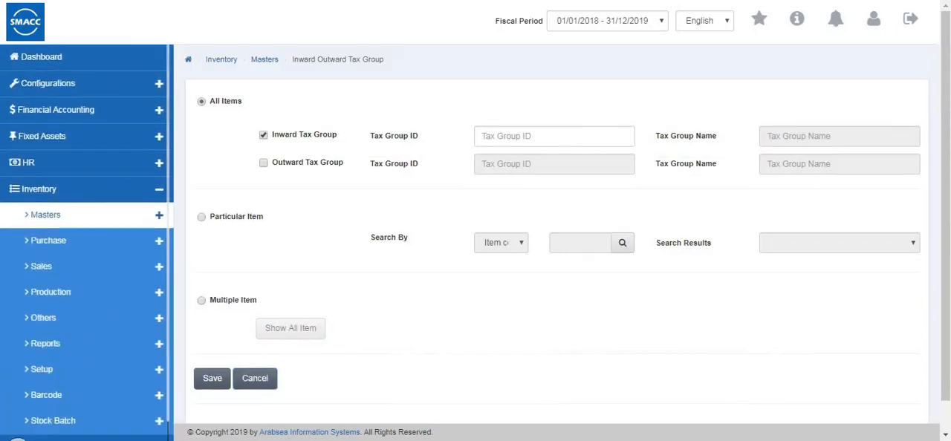
click(108, 242)
click(101, 266)
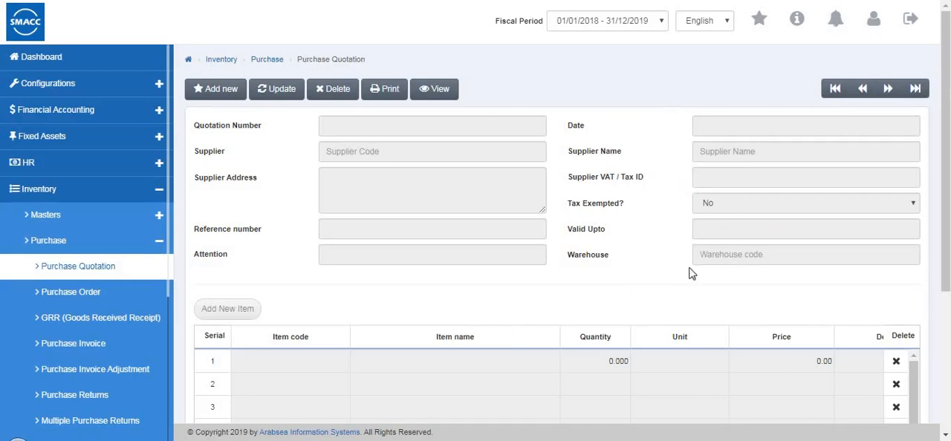
click(222, 92)
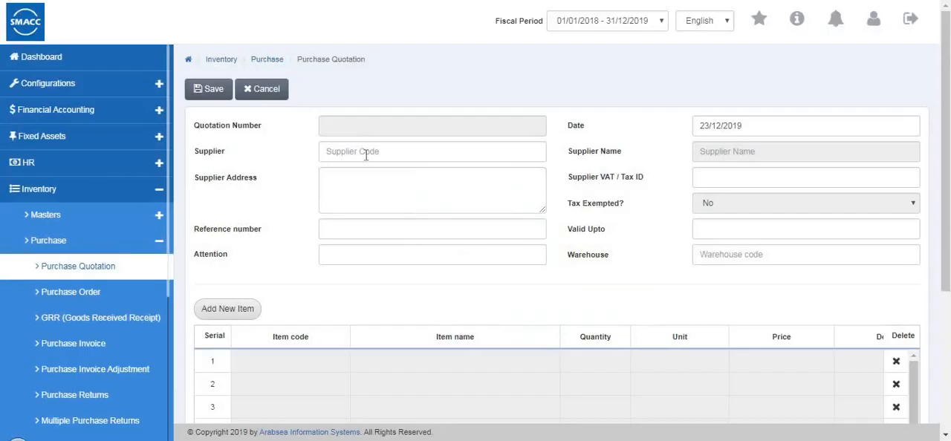
Select the second listed supplier for the quotation and enter the supplier's VAT / tax ID
click(366, 155)
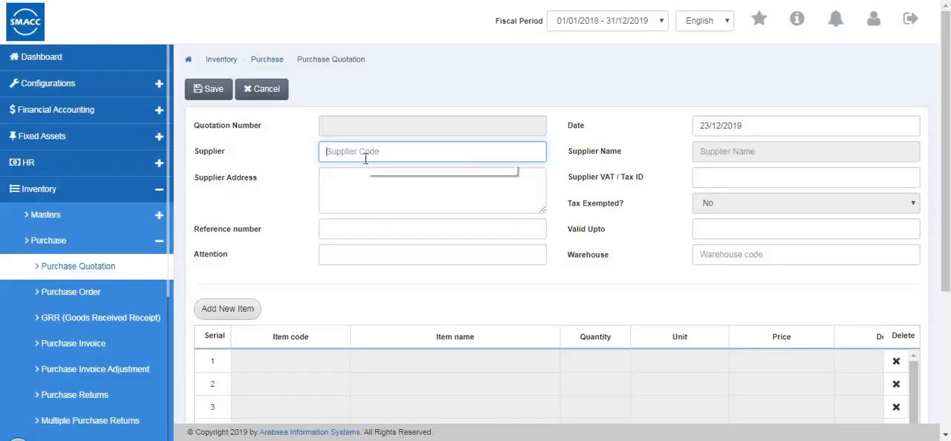
click(361, 190)
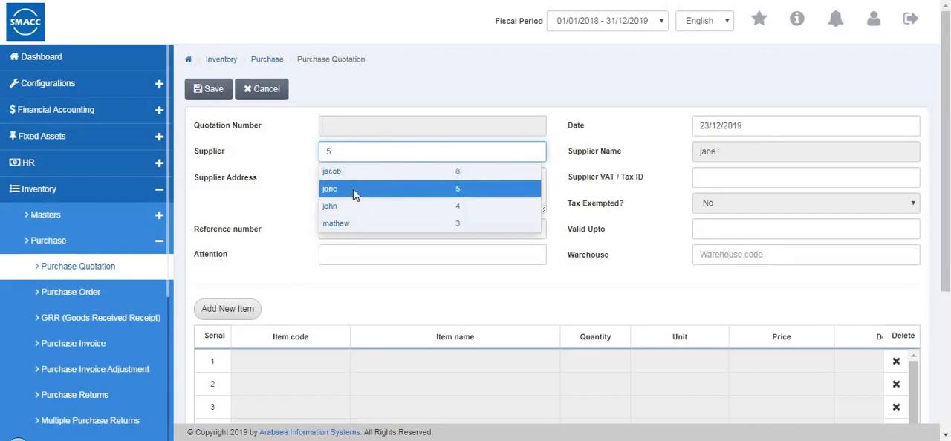
key(Tab)
key(Tab)
key(Tab)
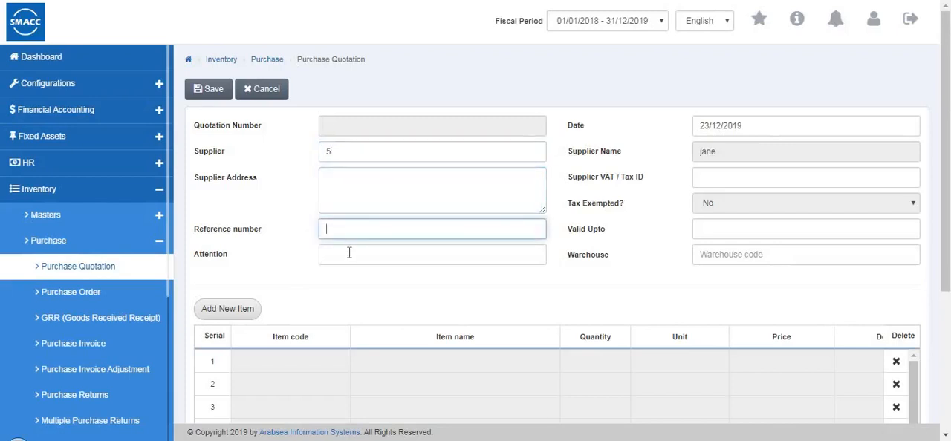
click(707, 176)
text(112)
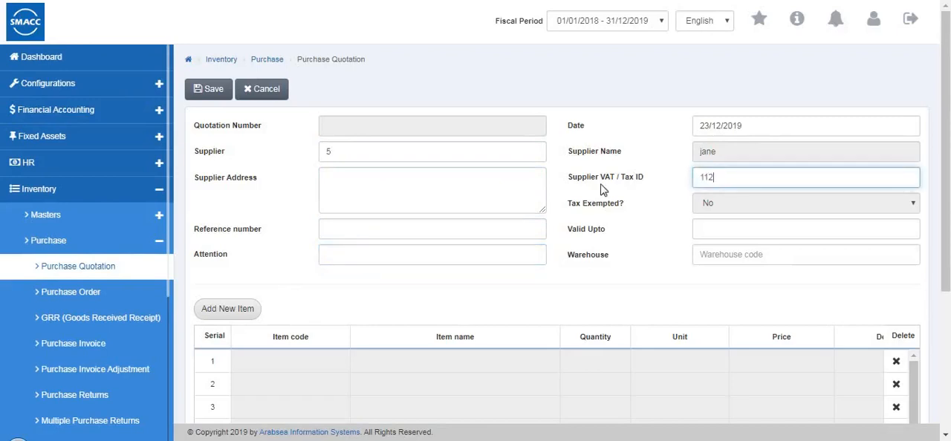
Set the quotation's Valid Upto date to 21/10/2019 and its warehouse to Warehouse 1
scroll(719, 161, down, 1)
click(719, 161)
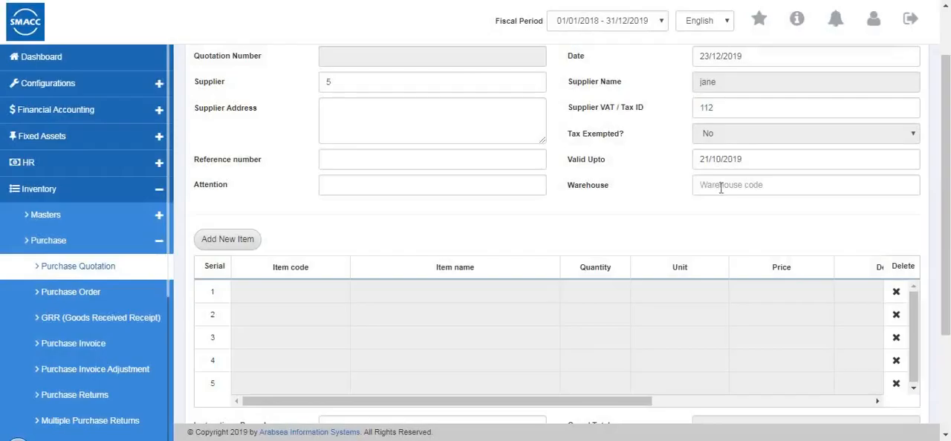
click(719, 185)
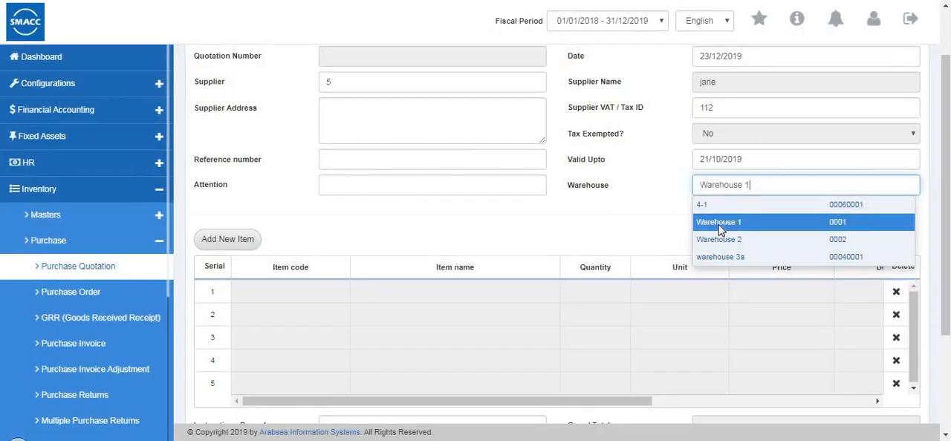
click(719, 222)
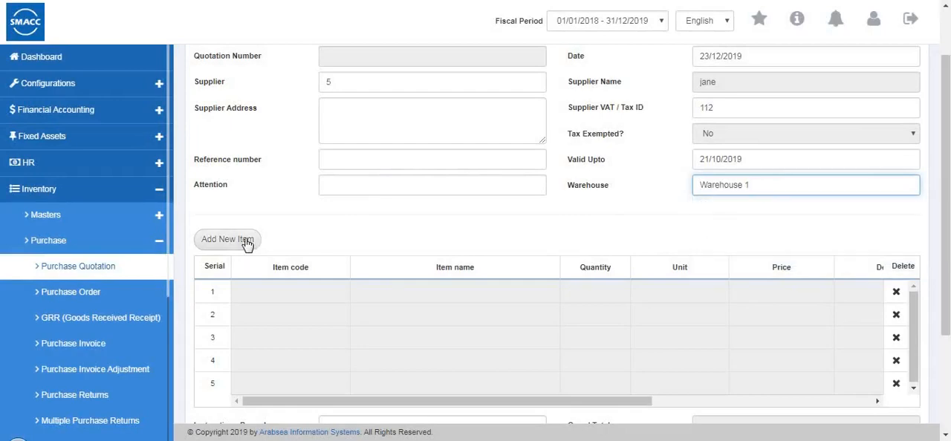
Add the item shirts (code 0001) to the quotation with quantity 2 and price 50
click(247, 244)
click(355, 81)
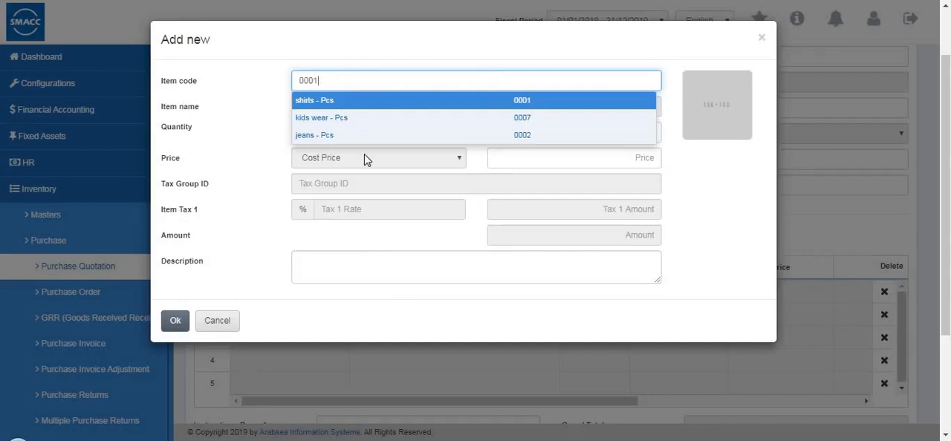
click(333, 104)
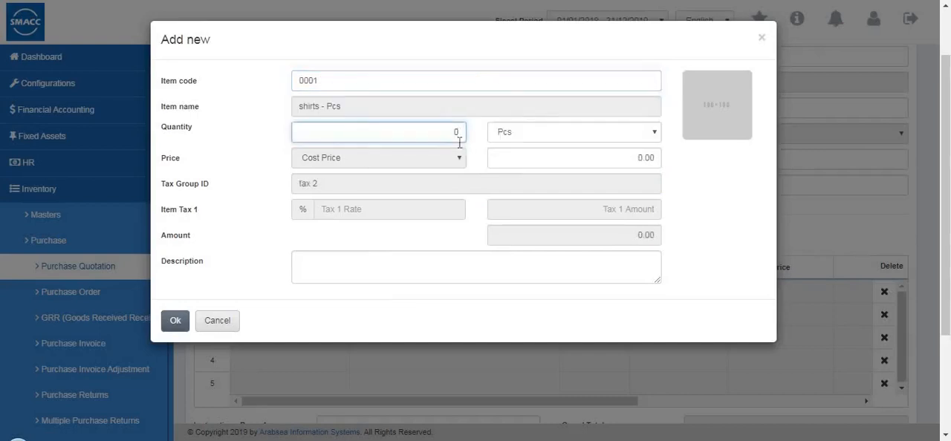
text(2)
click(654, 161)
text(50)
scroll(517, 201, down, 2)
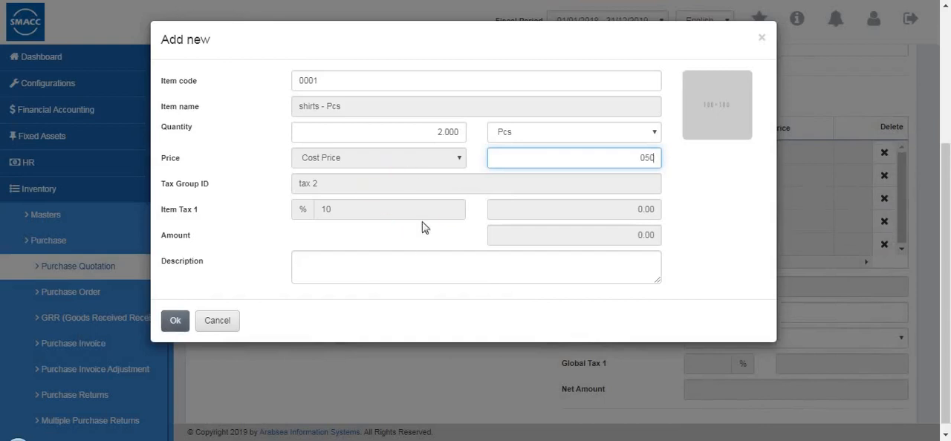
click(175, 320)
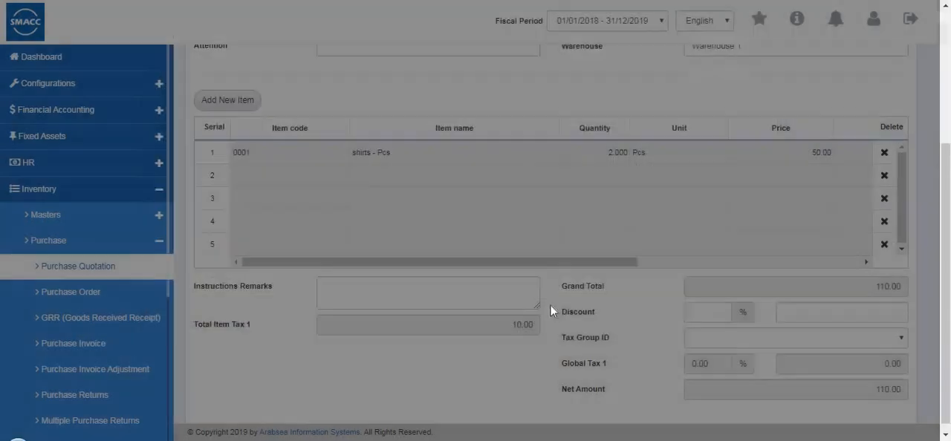
Check the shirts line across its tax and amount columns, and save the purchase quotation
click(702, 260)
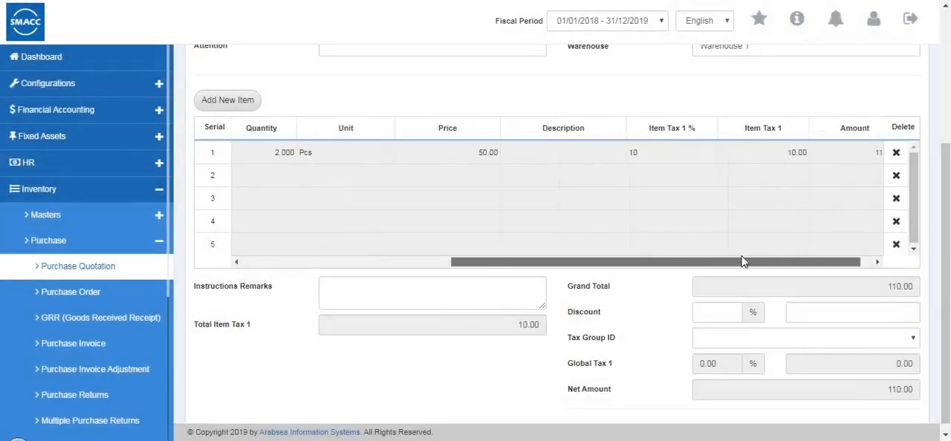
drag(523, 263, 332, 263)
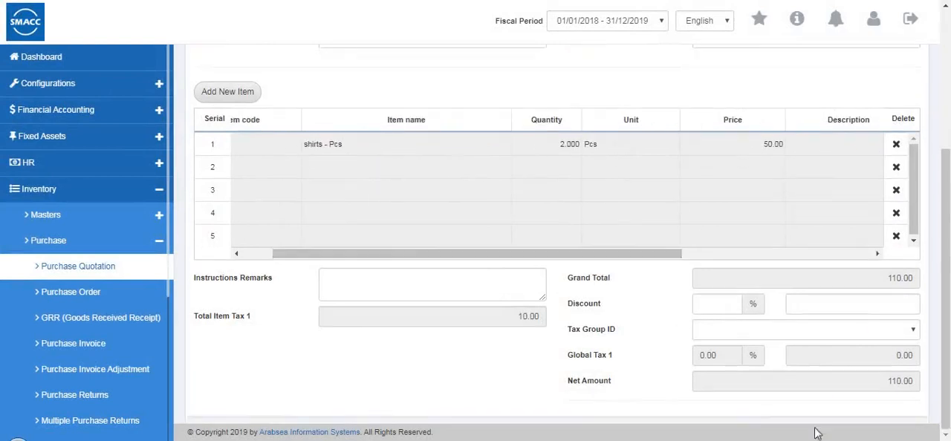
scroll(415, 283, up, 3)
click(211, 93)
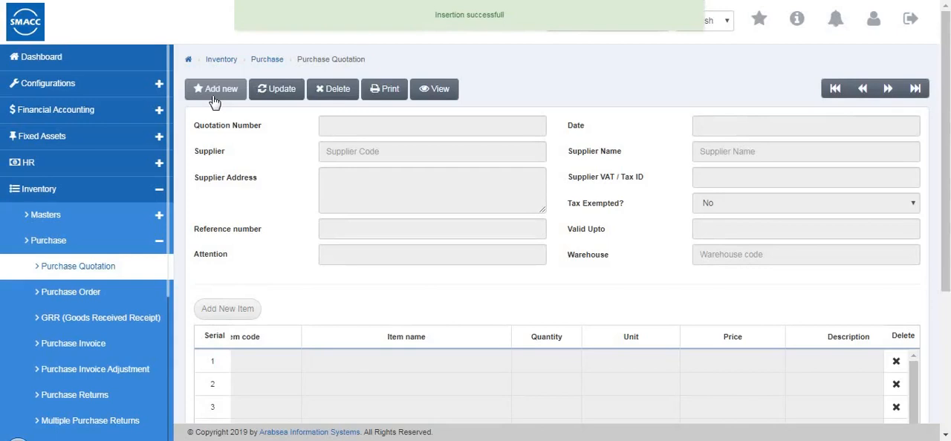
Go to the purchase order page, look over its form and start a new order
click(70, 297)
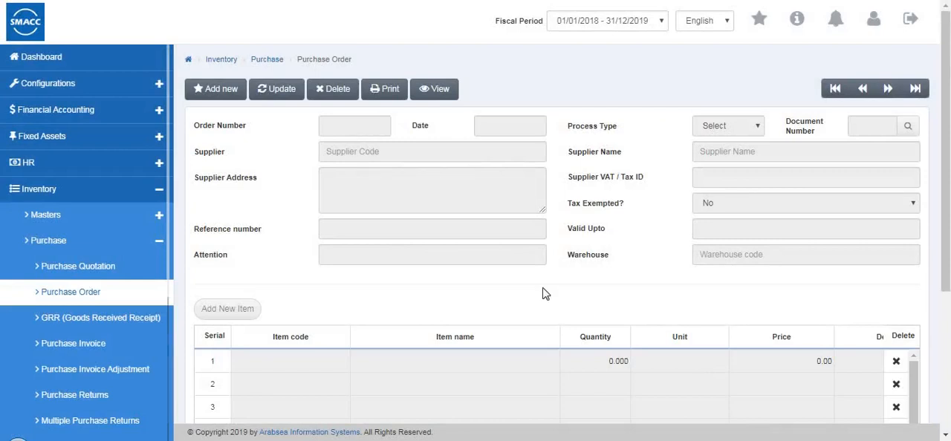
scroll(501, 309, down, 2)
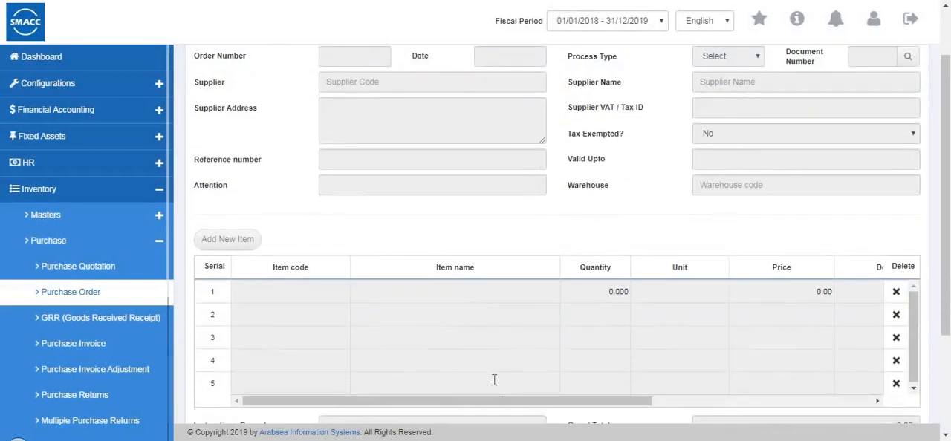
scroll(494, 379, up, 2)
click(220, 92)
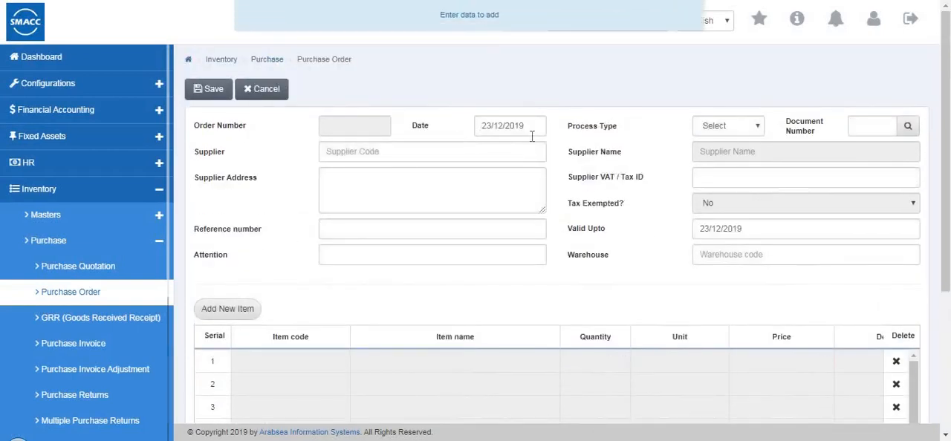
Set the order's supplier to supplier code 4 and fill in the supplier's VAT / Tax ID
click(400, 155)
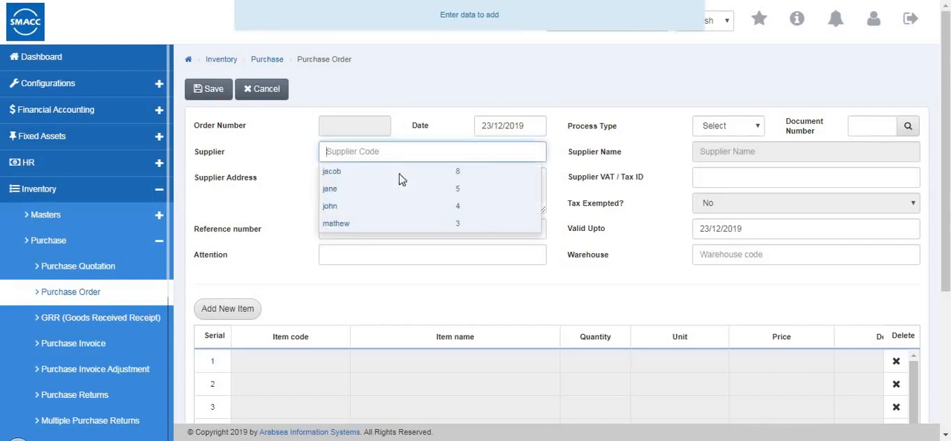
text(4)
key(Tab)
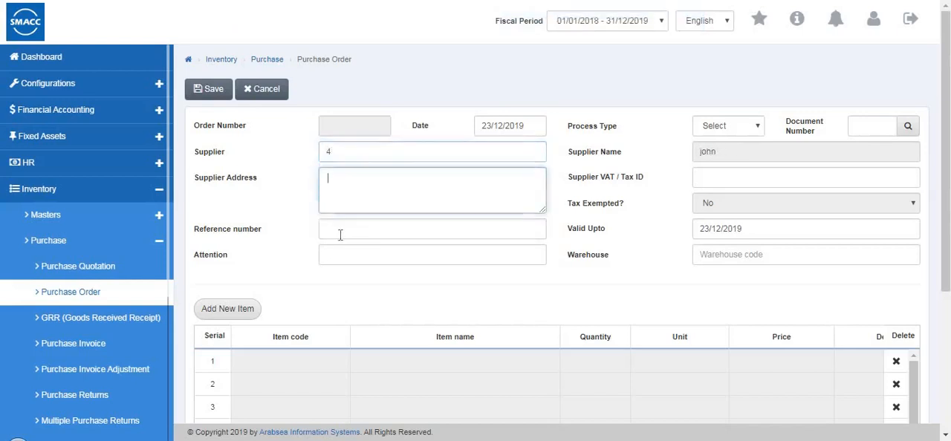
click(723, 180)
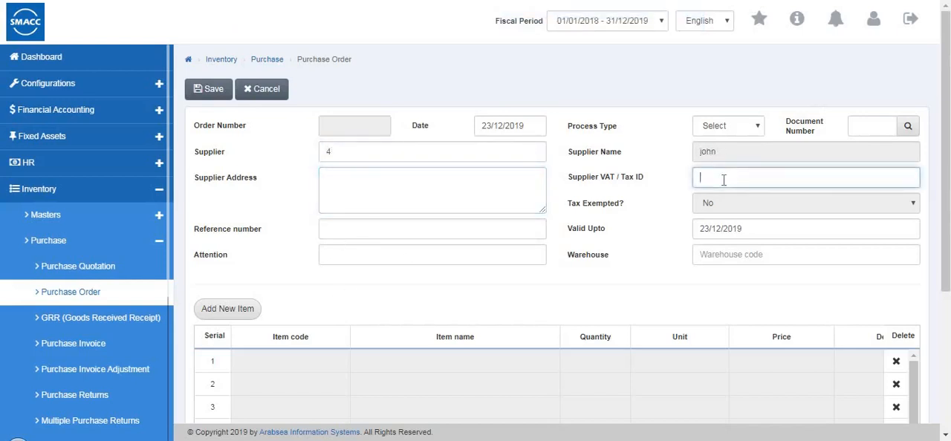
Look through the order's process type options and set its warehouse to Warehouse 1
click(729, 126)
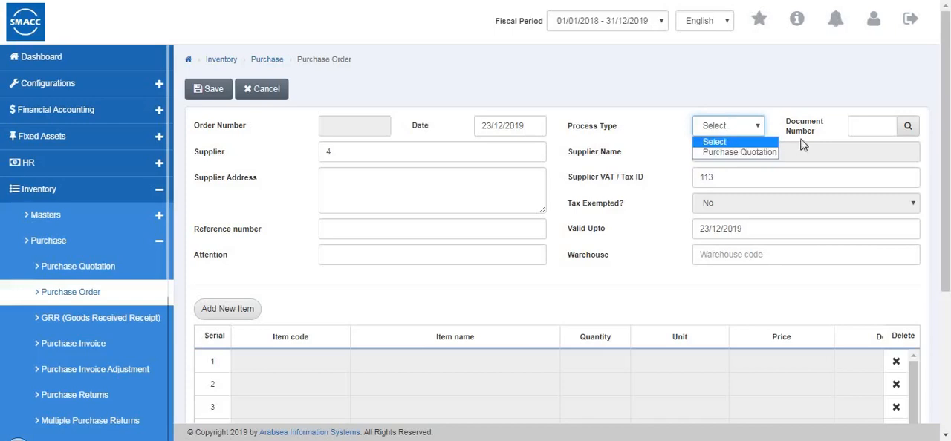
click(866, 127)
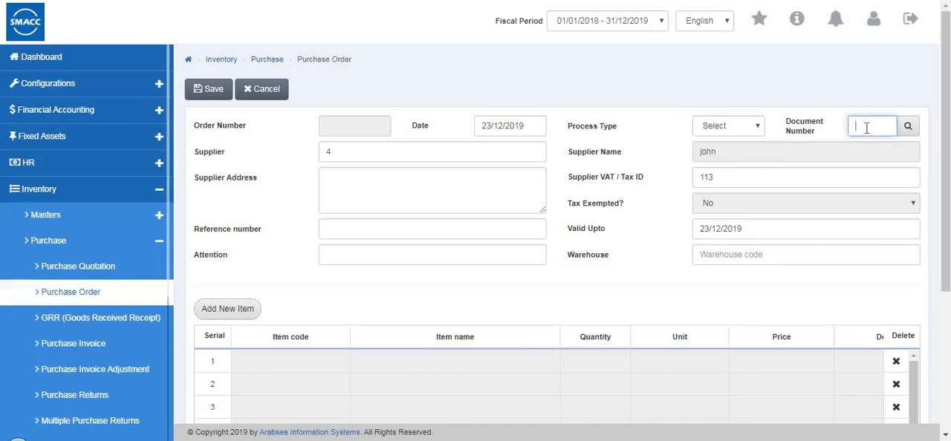
click(731, 256)
click(702, 320)
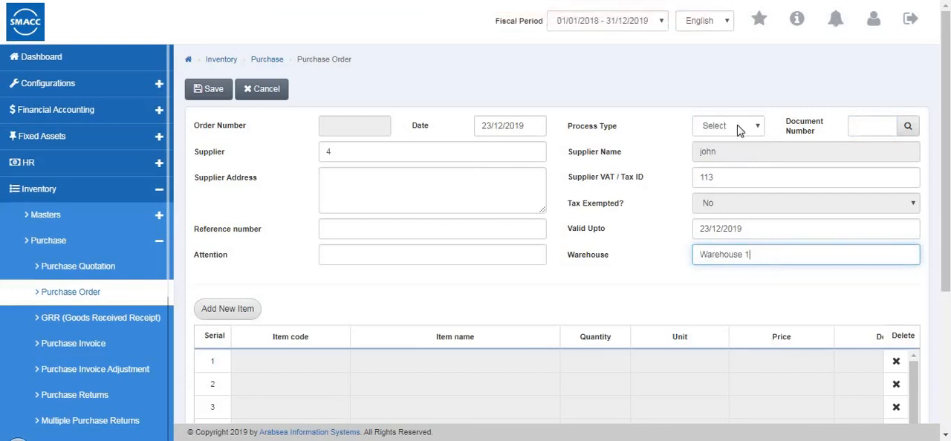
Add the item jeans (code 0002) to the purchase order with quantity 3 and price 60
scroll(239, 215, down, 2)
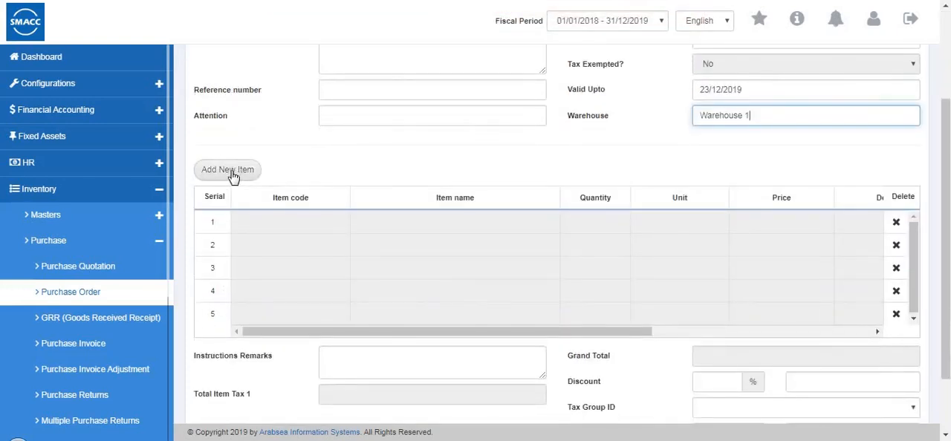
click(232, 171)
double_click(378, 80)
text(0007)
click(372, 141)
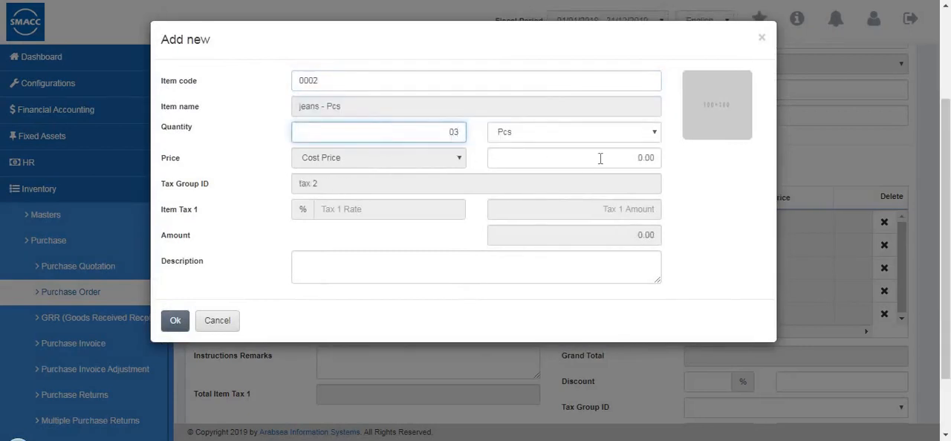
click(654, 159)
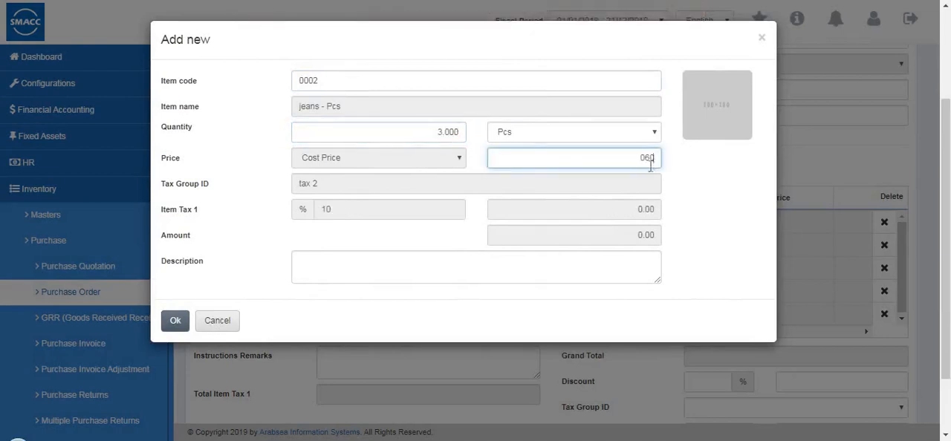
click(175, 320)
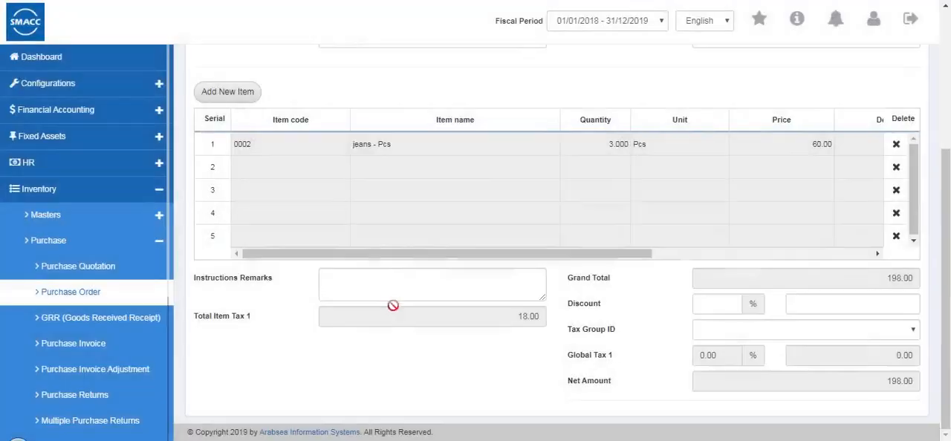
Check the jeans line across its tax and amount columns, save the purchase order and close its print preview
click(703, 254)
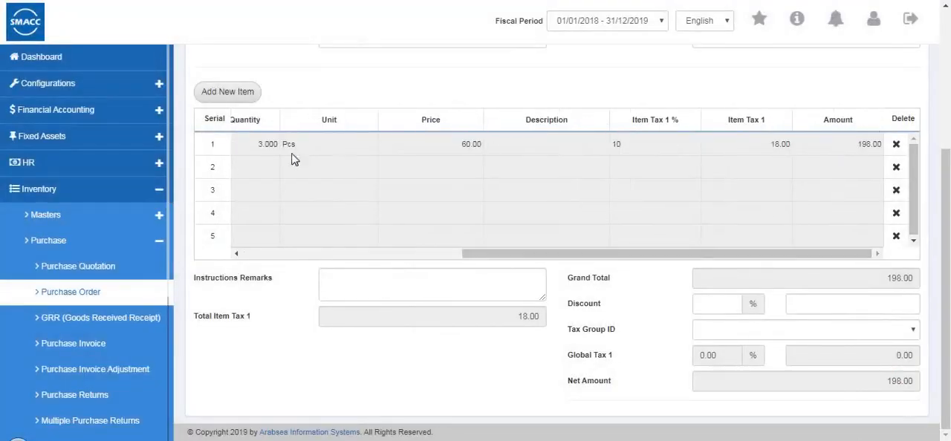
scroll(293, 159, up, 5)
click(211, 90)
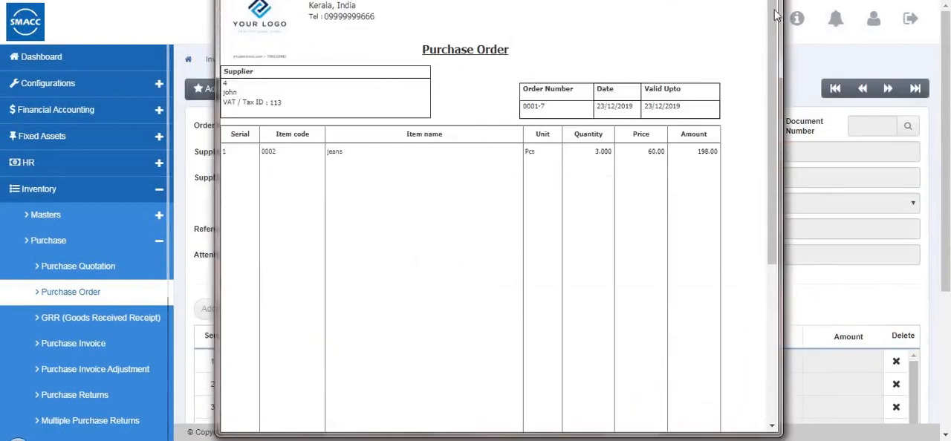
key(alt+F4)
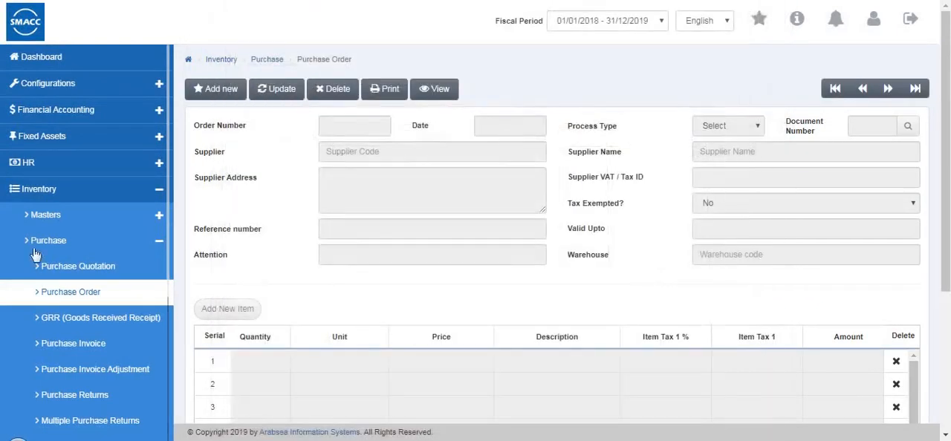
Go to the GRR (Goods Received Receipt) page and start a new receipt
scroll(89, 238, down, 2)
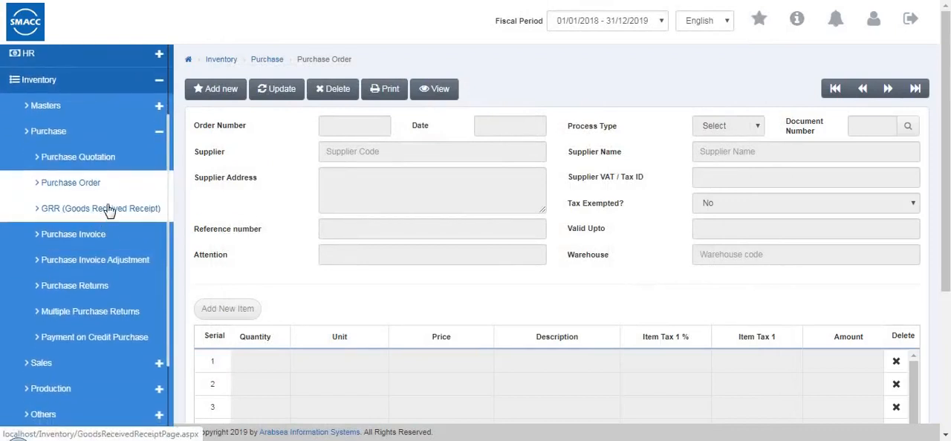
click(113, 214)
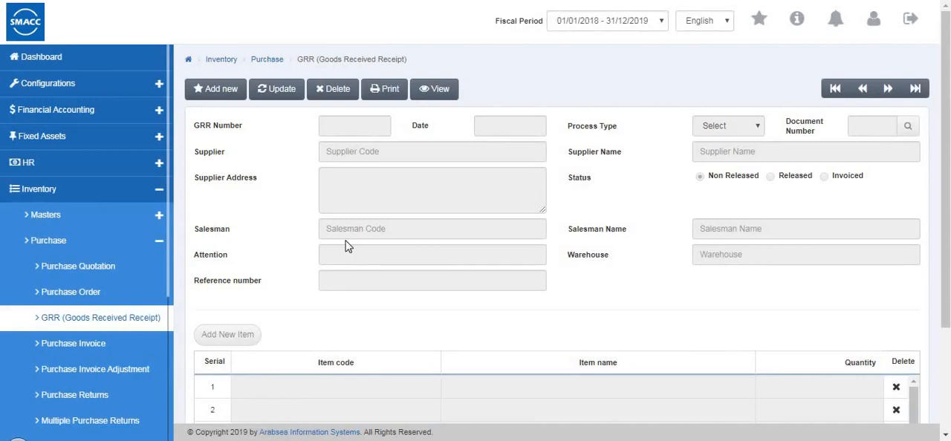
click(211, 90)
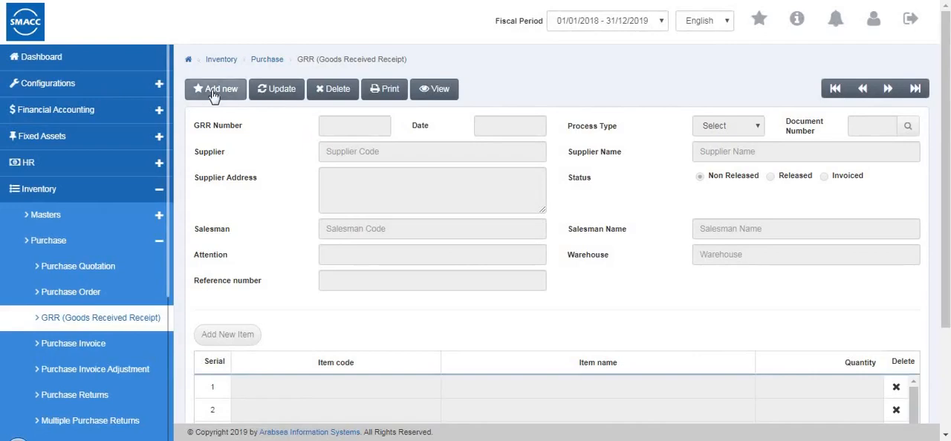
Set the receipt's supplier to supplier code 3 and its salesman to salesman code 3
click(359, 153)
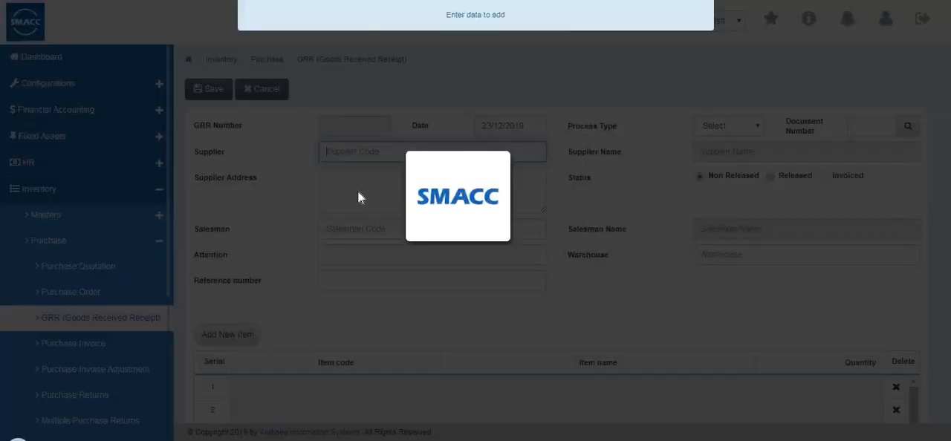
text(3)
key(Tab)
click(346, 227)
text(3)
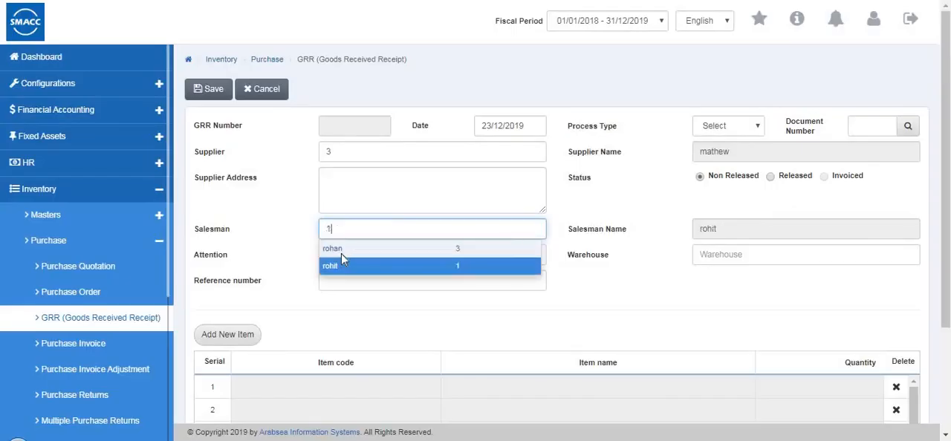
click(341, 251)
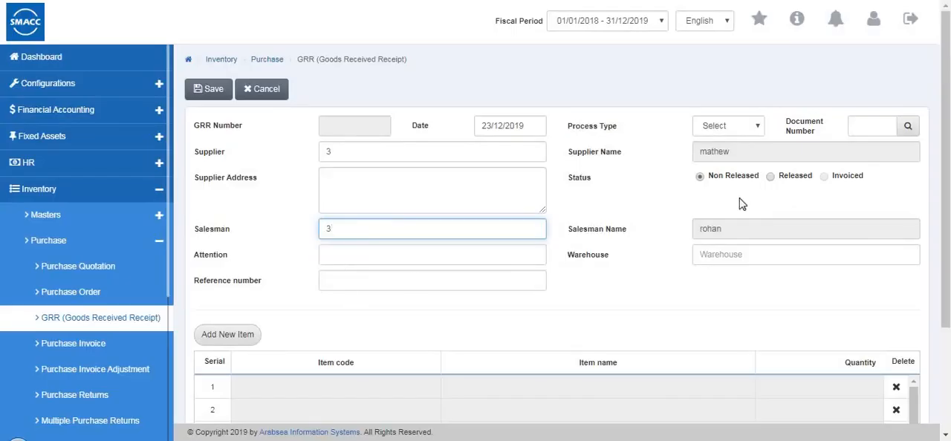
Look through the receipt's process type options and set its warehouse to Warehouse 1
click(730, 130)
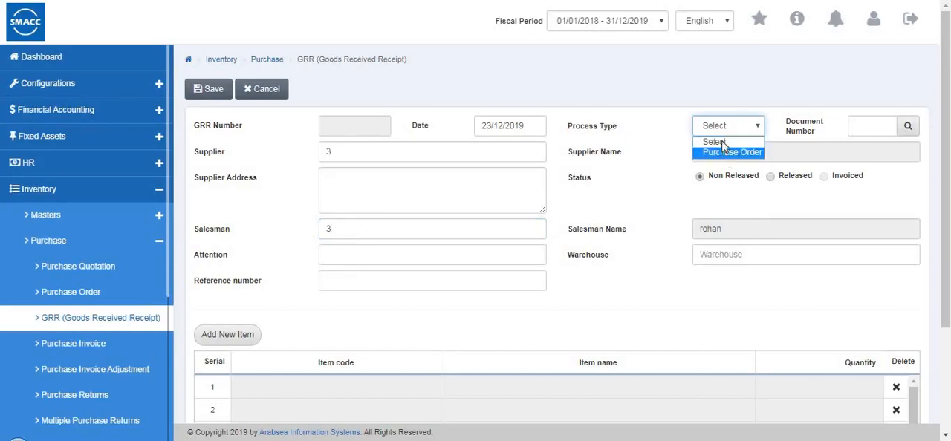
click(856, 121)
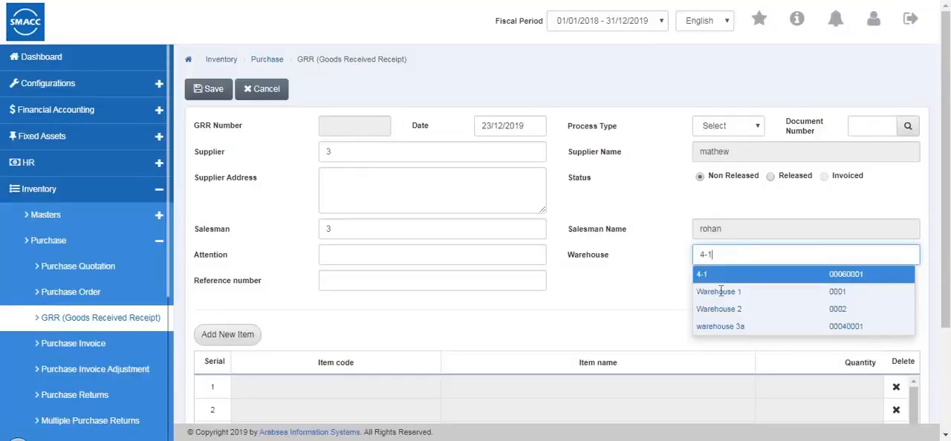
key(Down)
key(Tab)
Add the item jeans (code 0002) to the goods received receipt with quantity 2
click(236, 335)
double_click(329, 81)
text(0007)
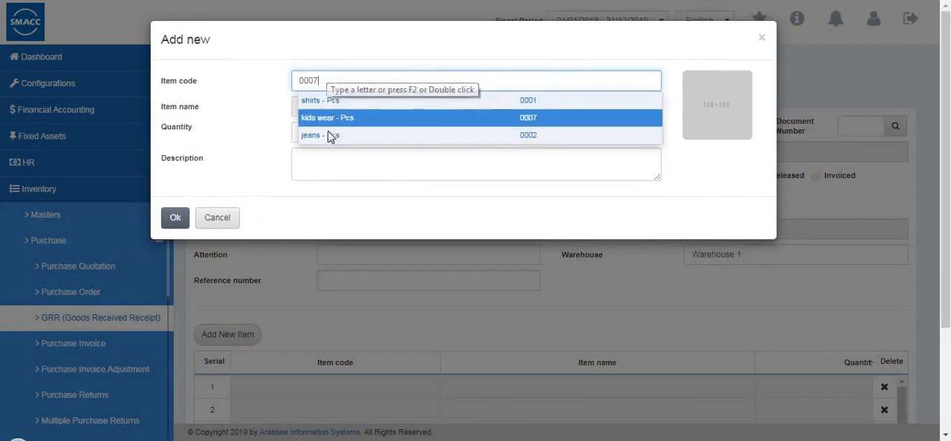
click(313, 135)
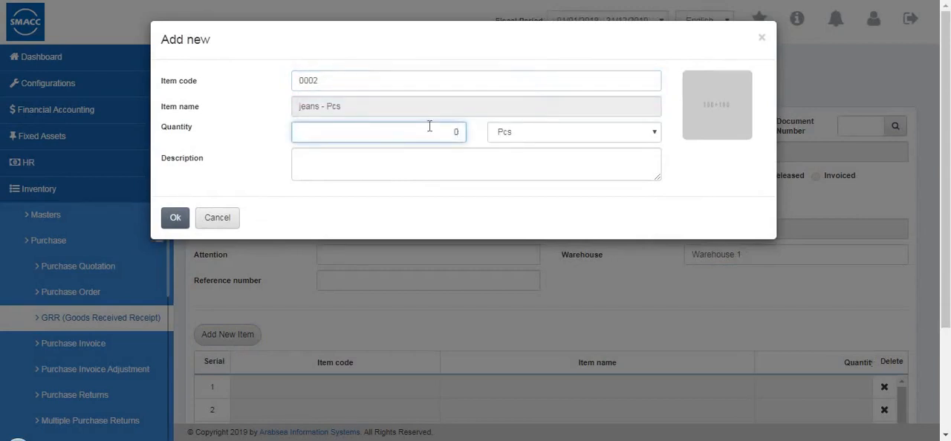
text(2)
click(177, 223)
Check the jeans line across the receipt's item columns and save the goods received receipt
scroll(647, 322, down, 2)
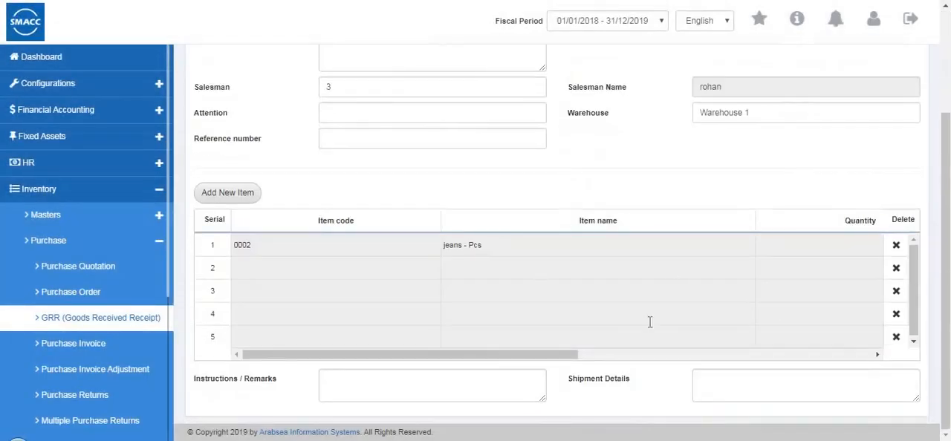
drag(771, 346, 319, 358)
scroll(425, 263, up, 2)
click(211, 92)
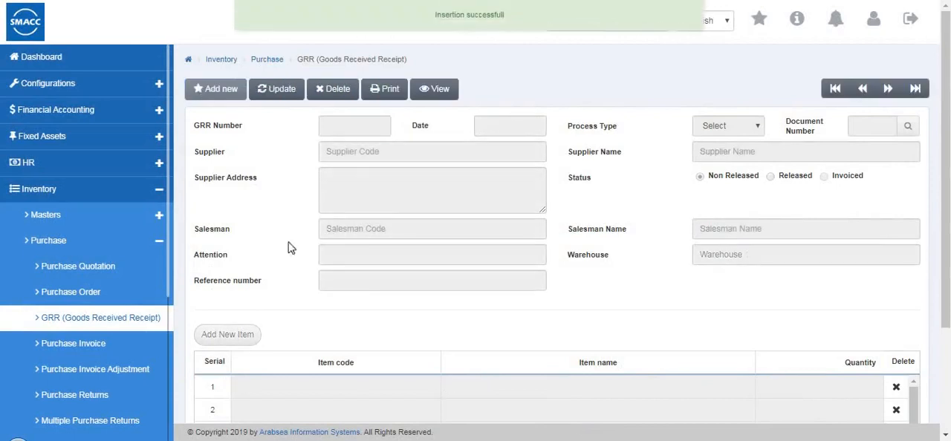
Go to the purchase invoice page and start a new invoice with Cash as the payment mode
click(104, 347)
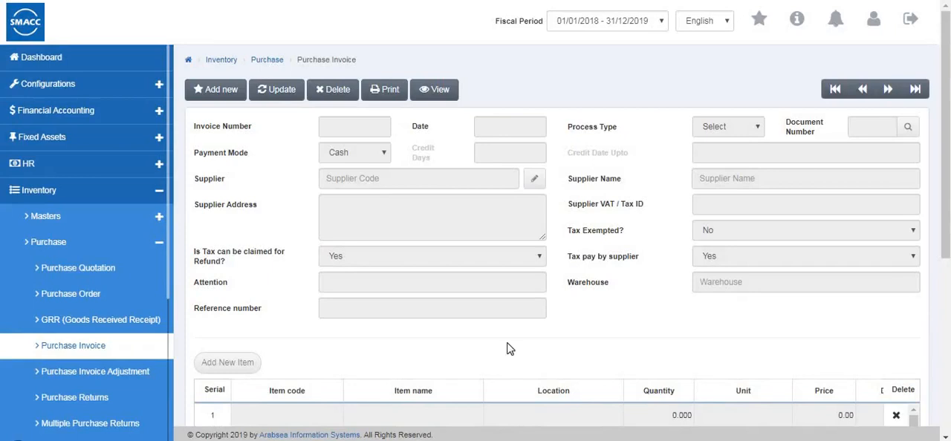
click(203, 90)
click(358, 156)
click(353, 166)
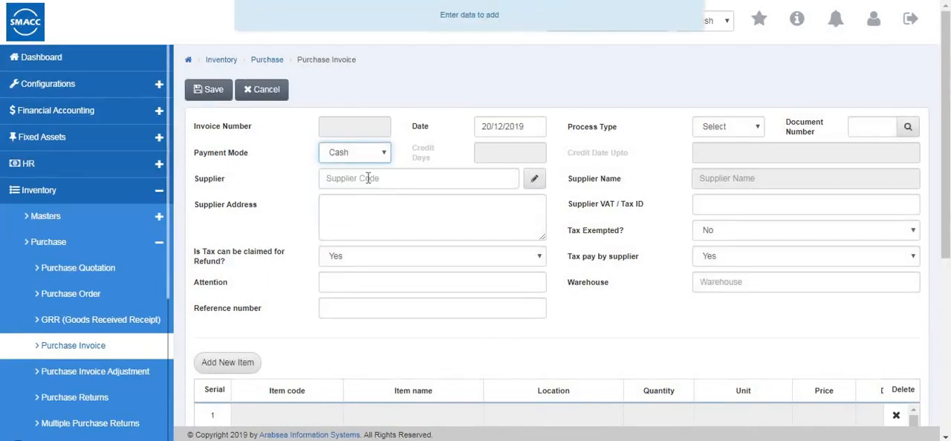
Search the supplier list and choose supplier code 4 for the purchase invoice
click(368, 178)
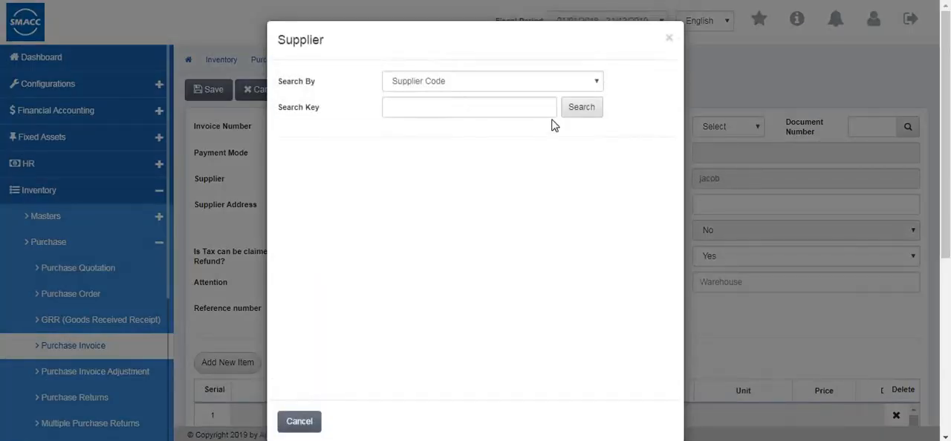
click(568, 109)
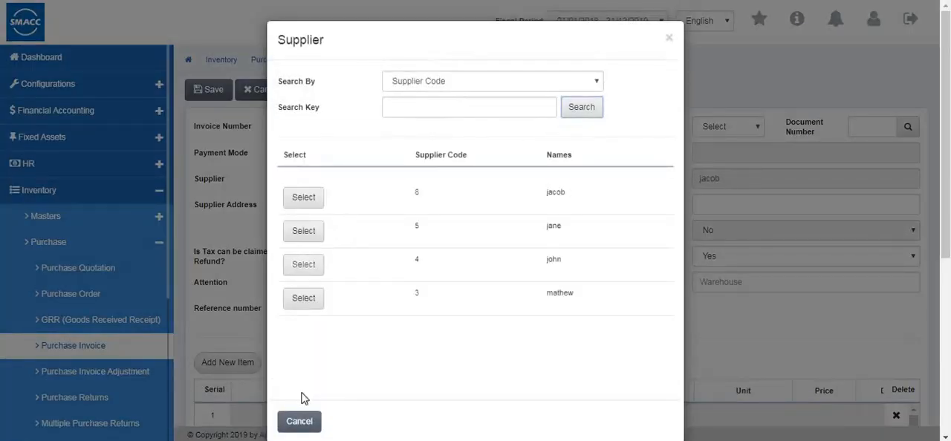
click(303, 264)
Keep the tax refund claim option at Yes and fill in the invoice supplier's VAT / Tax ID
click(357, 282)
click(377, 258)
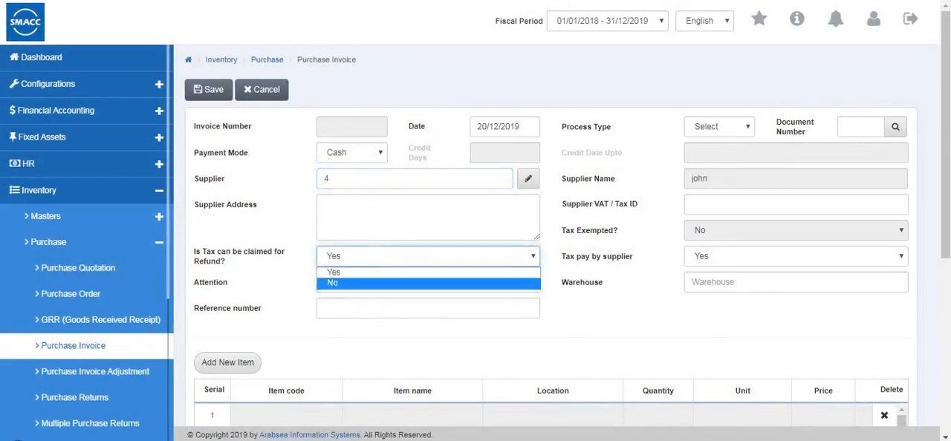
click(691, 199)
text(101)
Leave the invoice's process type at Select and set its warehouse to Warehouse 1
click(719, 126)
click(705, 142)
scroll(698, 213, down, 1)
click(698, 213)
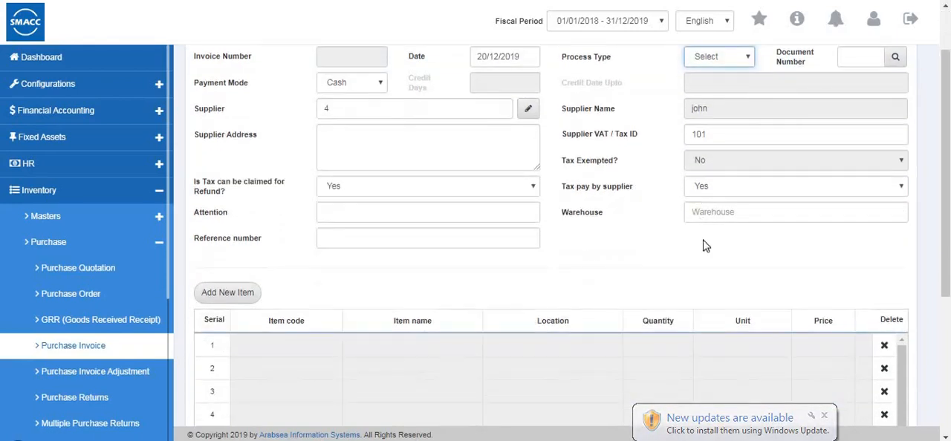
key(Down)
key(Tab)
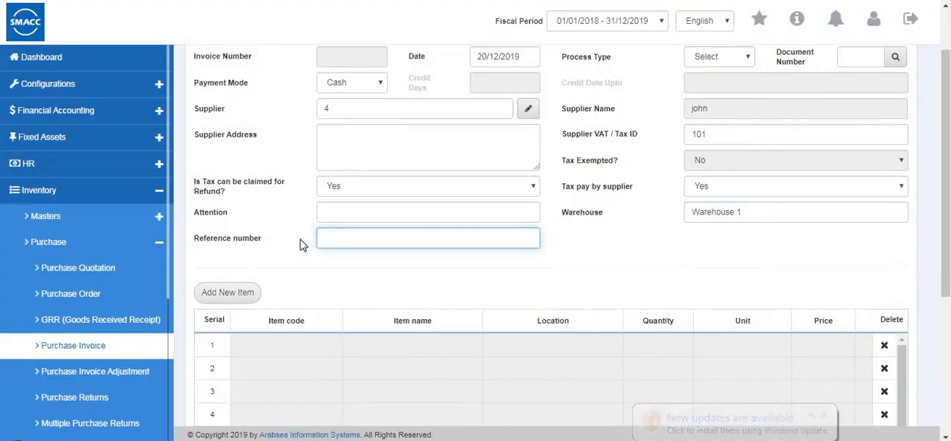
Add item 0002 (jeans) to the purchase invoice with quantity 5 Pcs and a cost price of 60
click(227, 293)
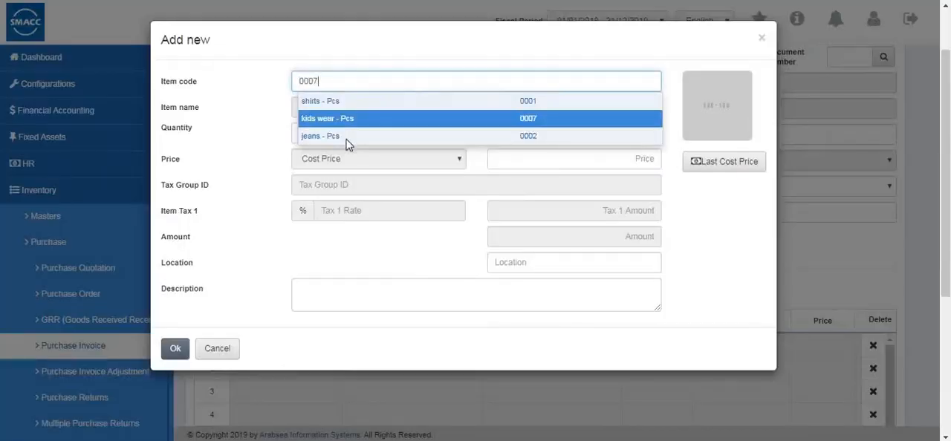
click(421, 139)
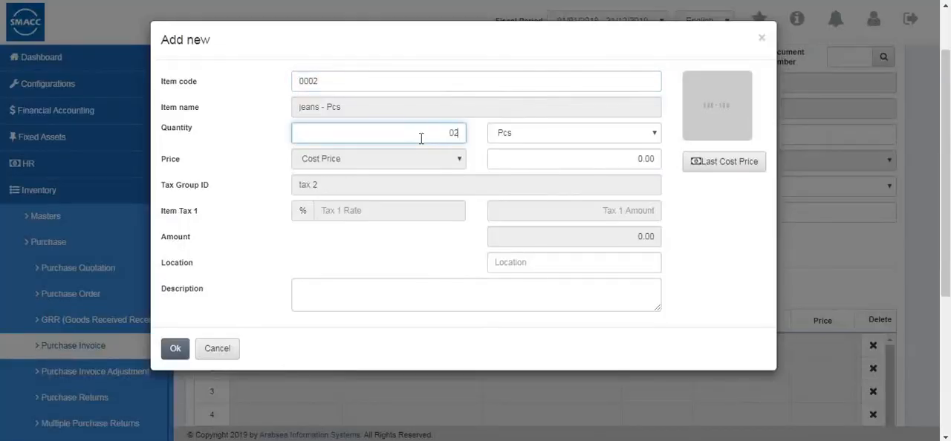
click(655, 156)
text(60)
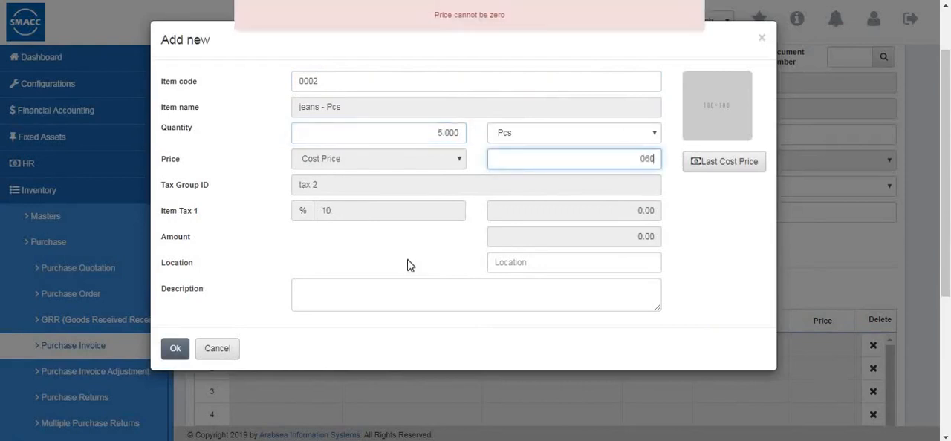
click(175, 349)
Check the invoice's item line and totals, then save the invoice with Suppliers on Credit as its credit account
scroll(363, 346, down, 3)
drag(377, 214, 646, 228)
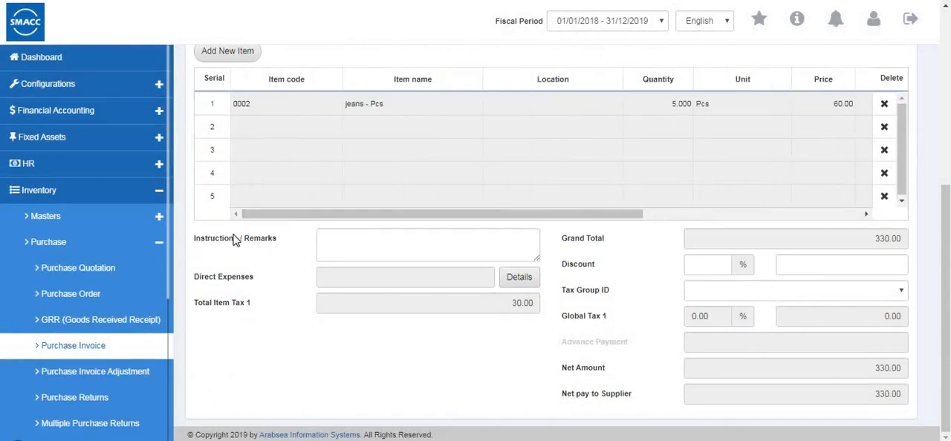
scroll(416, 260, up, 5)
click(208, 100)
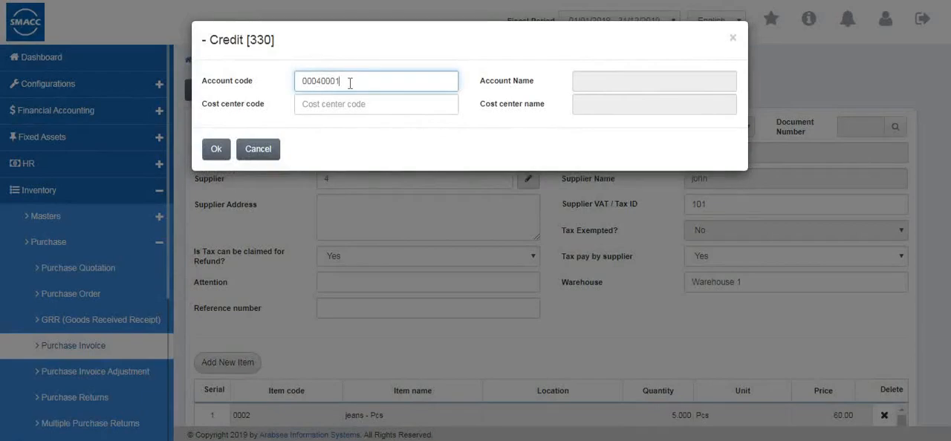
text(2)
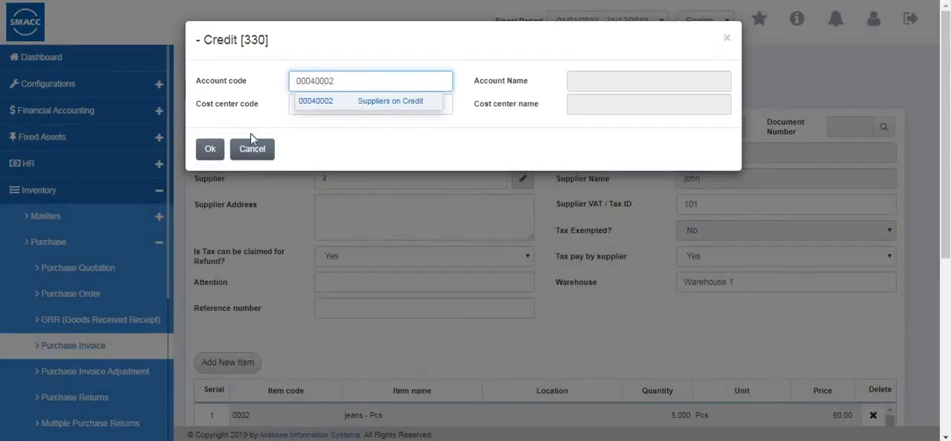
click(210, 148)
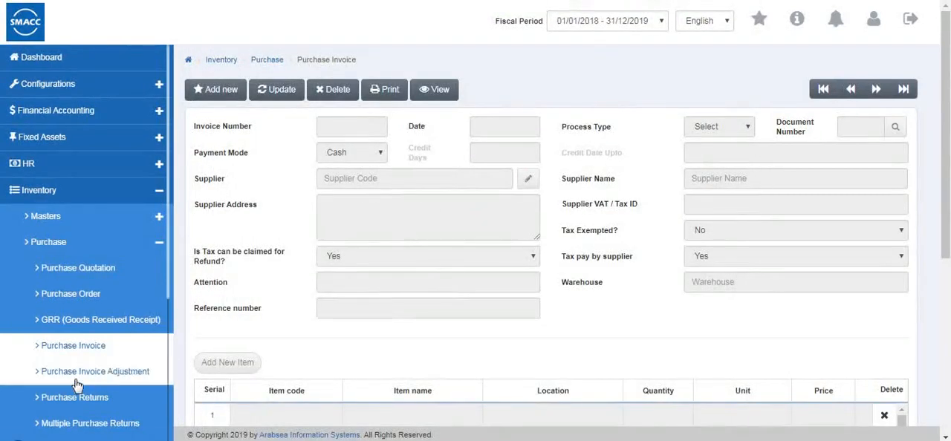
Go to the purchase invoice adjustment page and load invoice 0001-6 for update
click(76, 381)
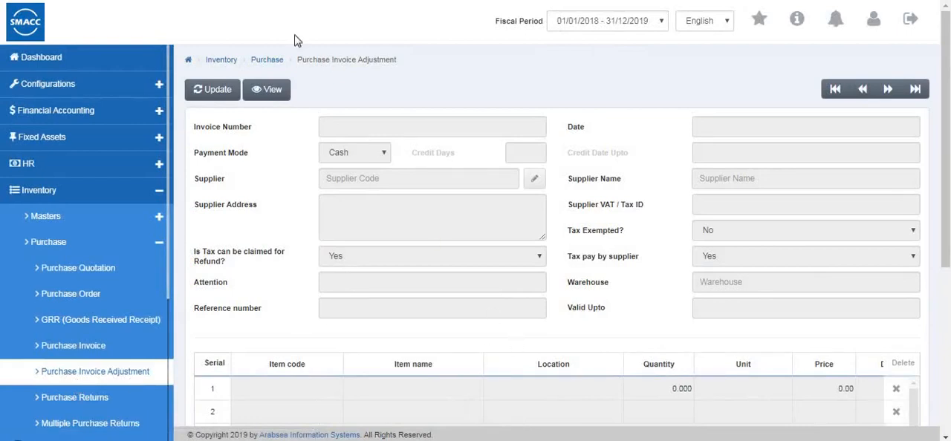
click(202, 91)
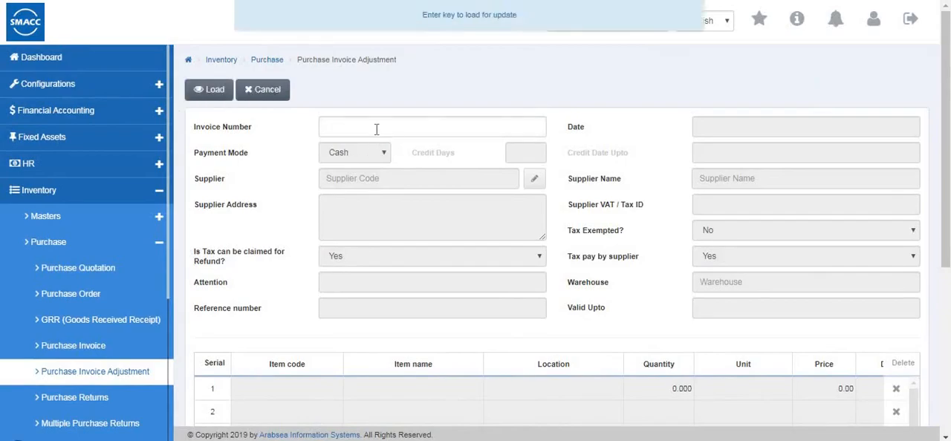
click(376, 129)
click(300, 231)
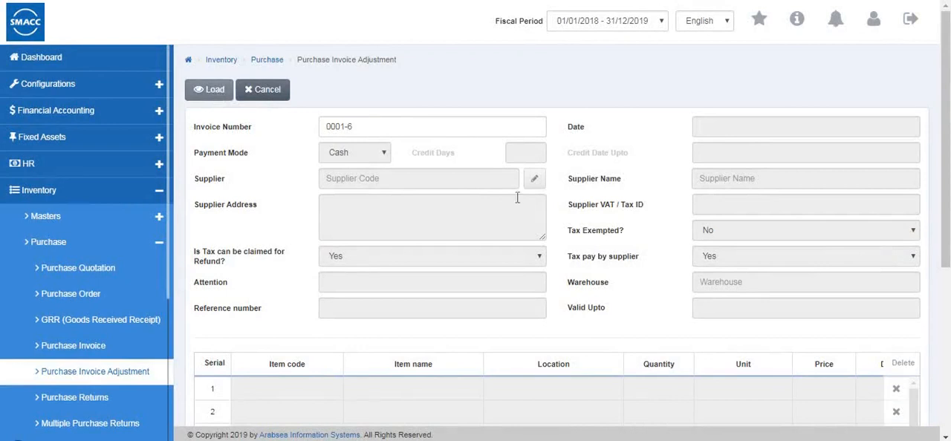
Examine the loaded invoice's header details, item line, item tax columns and total amounts
scroll(479, 217, down, 1)
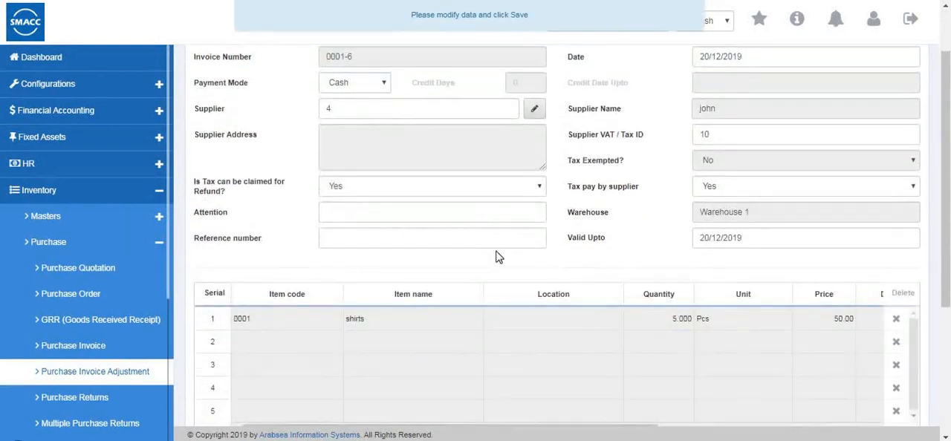
scroll(520, 281, up, 1)
scroll(520, 284, down, 3)
drag(516, 289, 776, 269)
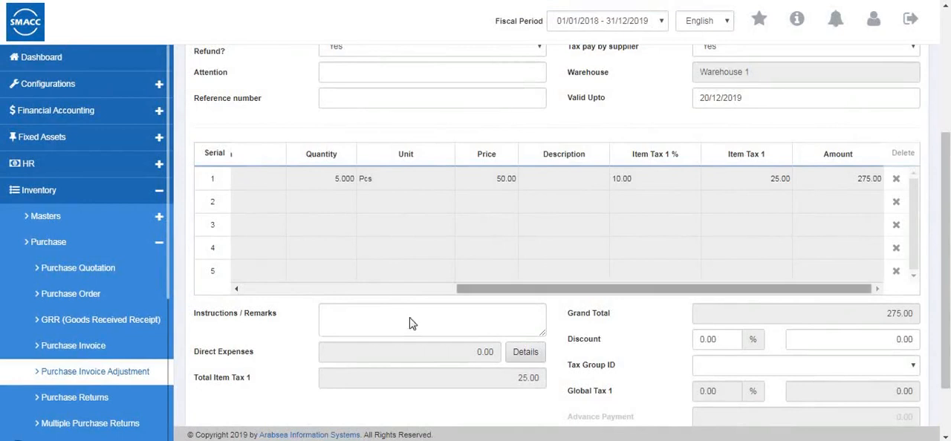
click(409, 288)
scroll(712, 338, down, 1)
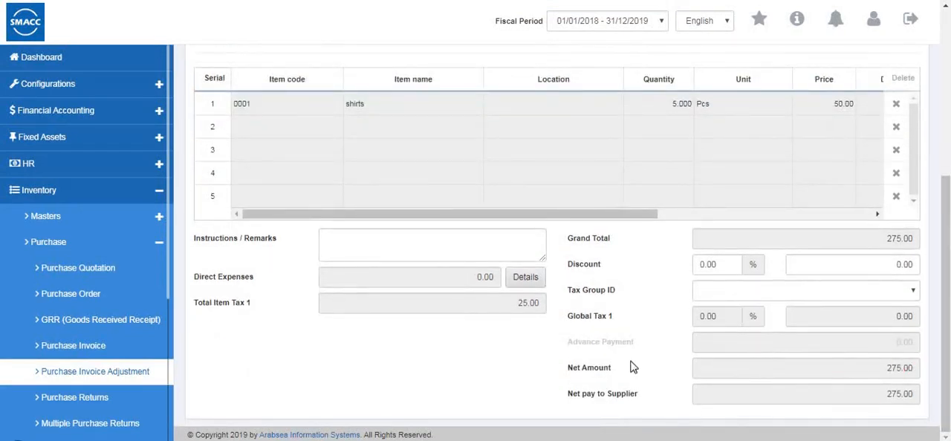
scroll(538, 285, up, 4)
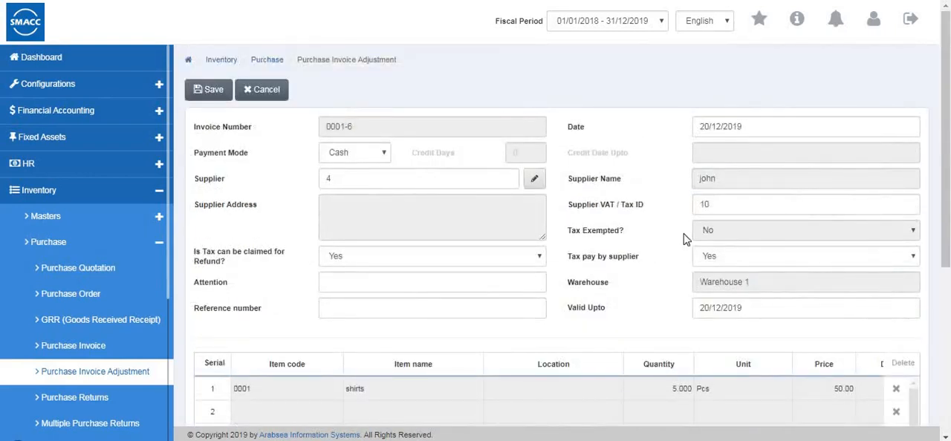
Set the adjusted invoice's Valid Upto date to 22/12/2019
click(709, 307)
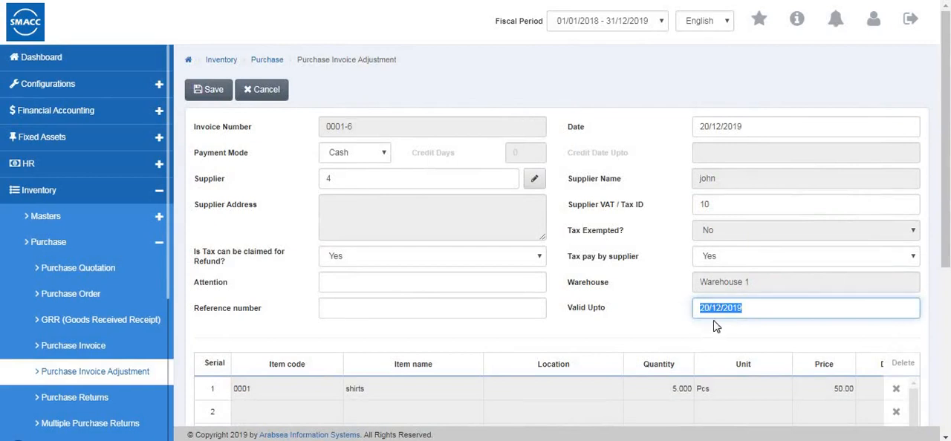
click(709, 312)
scroll(720, 286, down, 4)
scroll(715, 277, up, 4)
Save the invoice adjustment, choosing the credit account whose code ends in 3
click(215, 91)
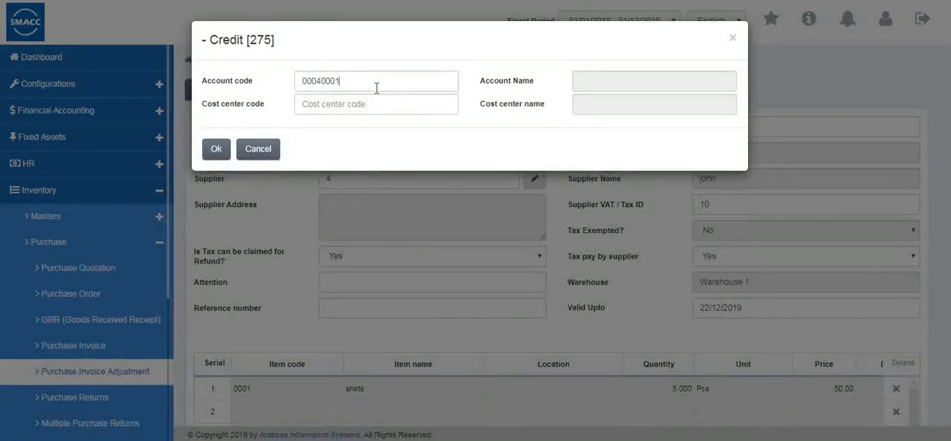
text(3)
click(364, 101)
click(210, 149)
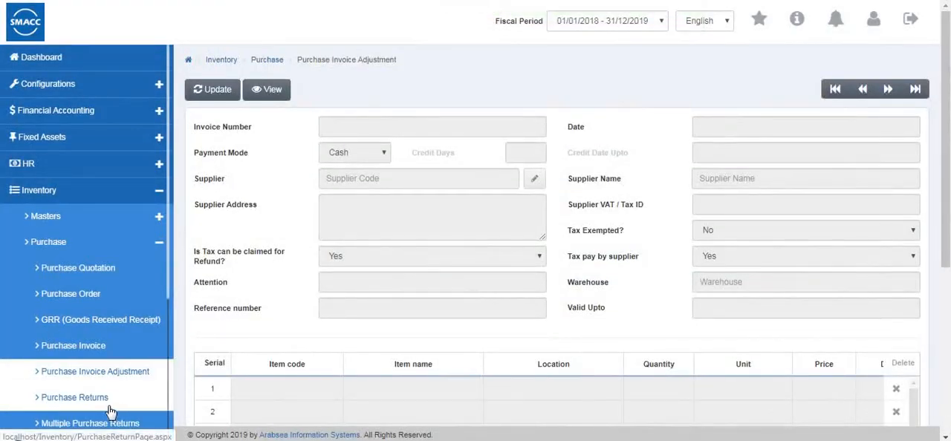
Go to the purchase returns page, start a new return and select invoice 0001-6 through an invoice number search
click(95, 402)
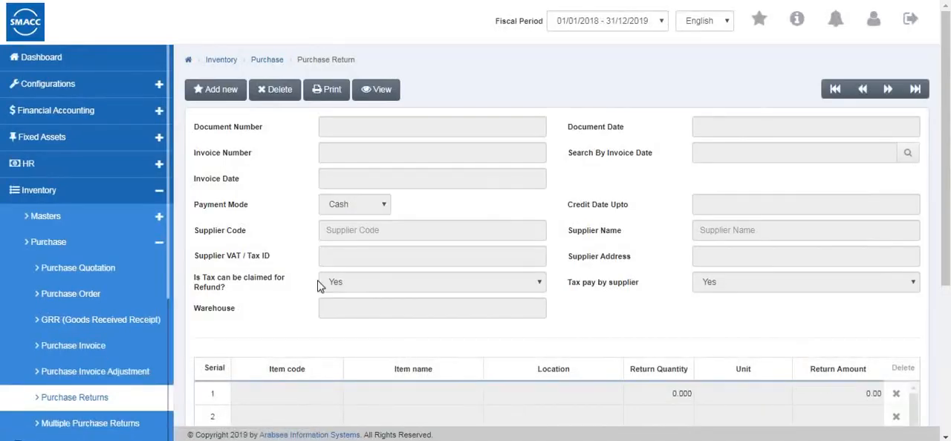
click(220, 104)
click(333, 156)
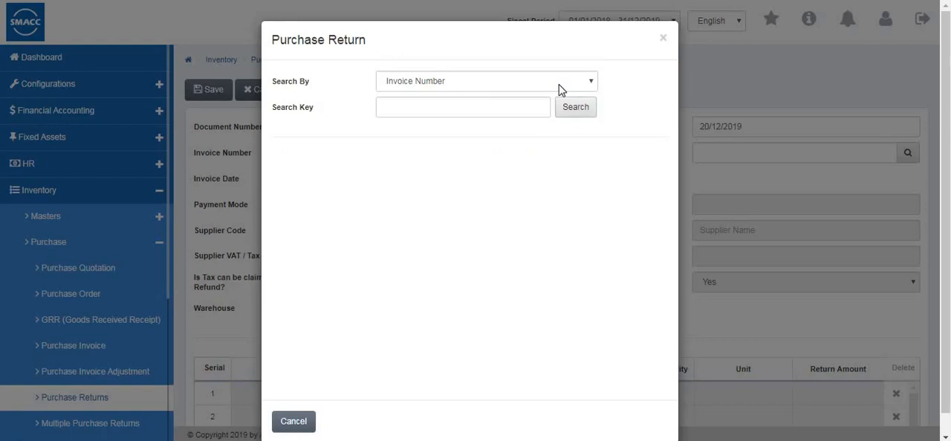
click(558, 83)
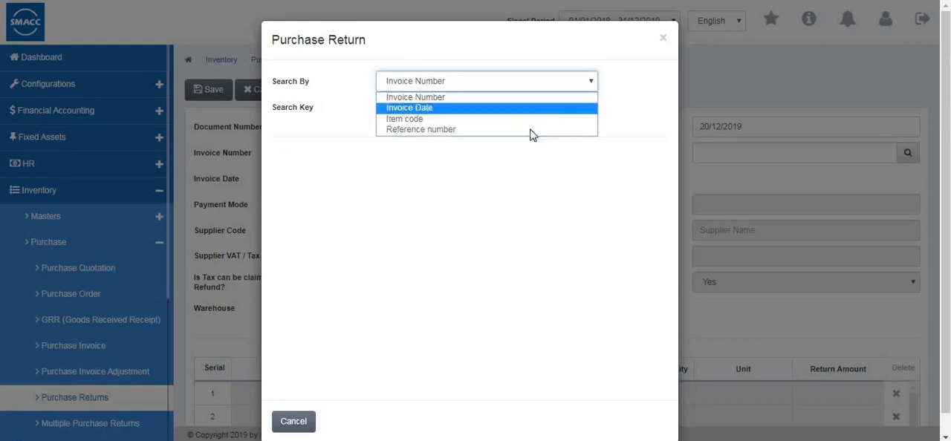
click(589, 104)
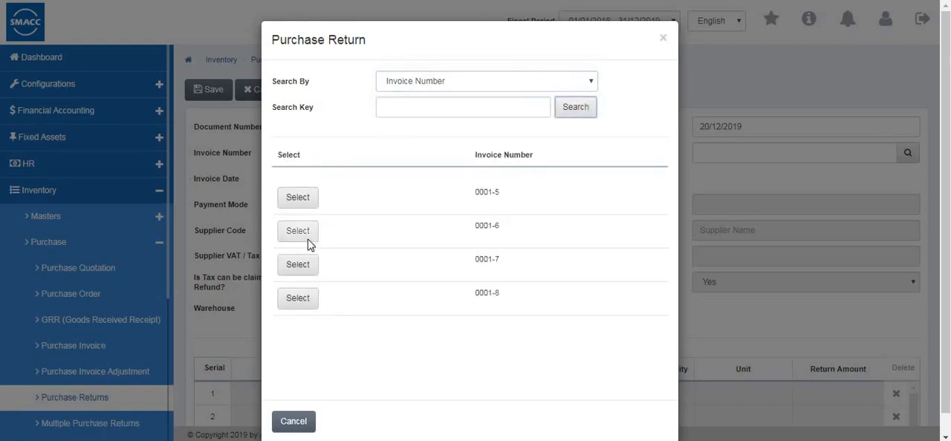
click(299, 231)
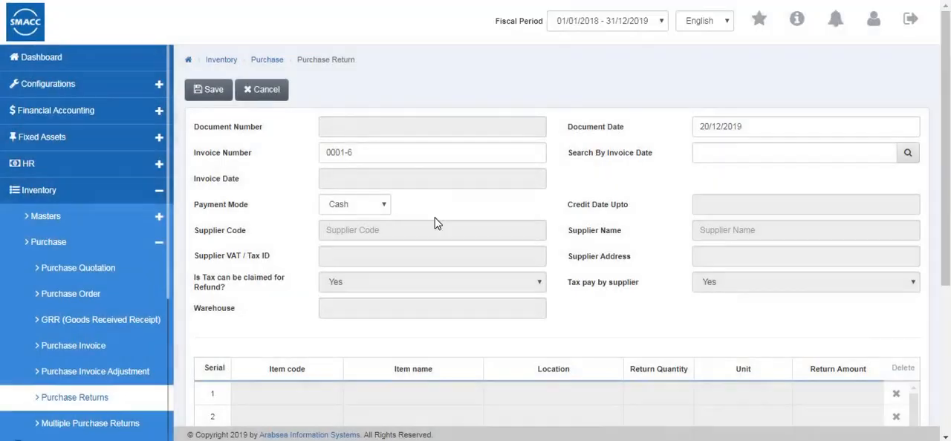
View the return's payment mode options, leave it at Cash, and look over the rest of the return form
click(364, 207)
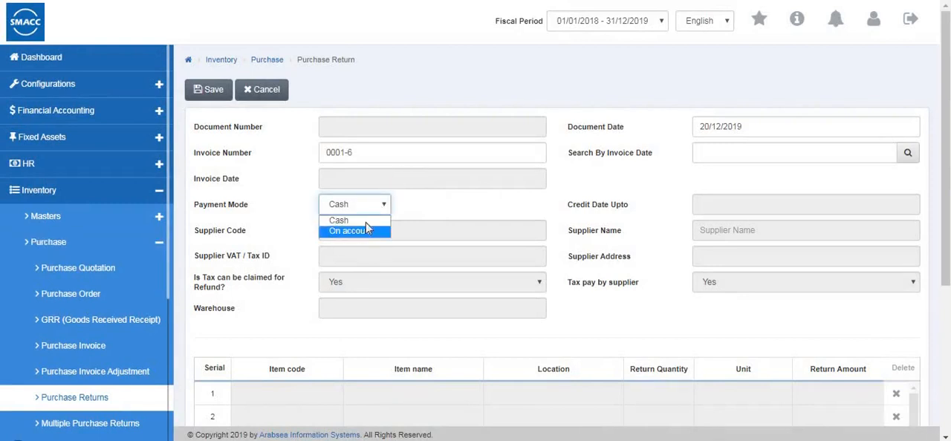
click(364, 247)
scroll(724, 185, down, 2)
scroll(717, 191, up, 2)
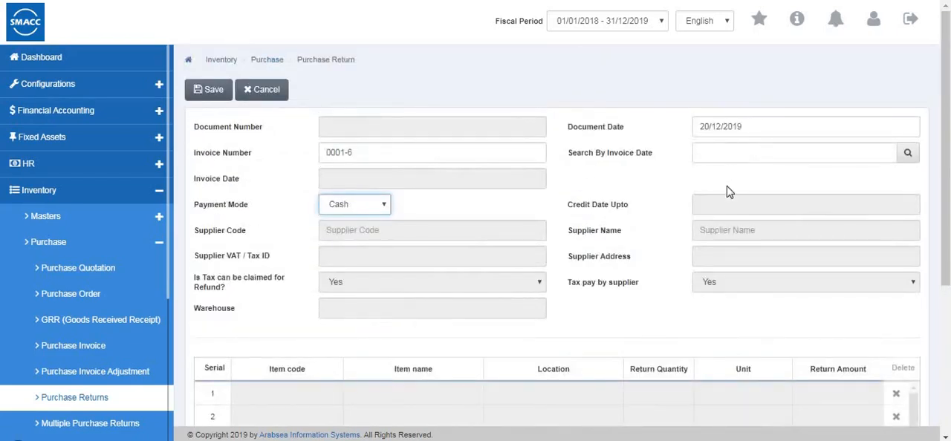
scroll(519, 285, down, 4)
drag(462, 267, 525, 164)
scroll(282, 124, up, 4)
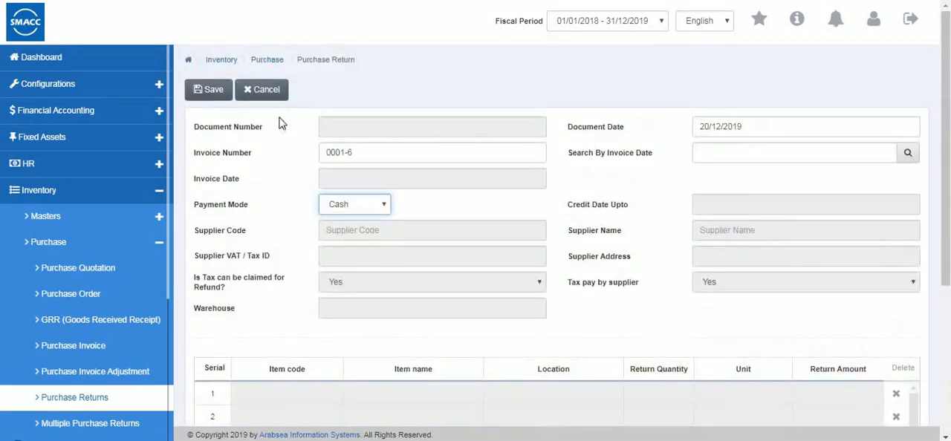
Go to the multiple purchase returns page
click(133, 425)
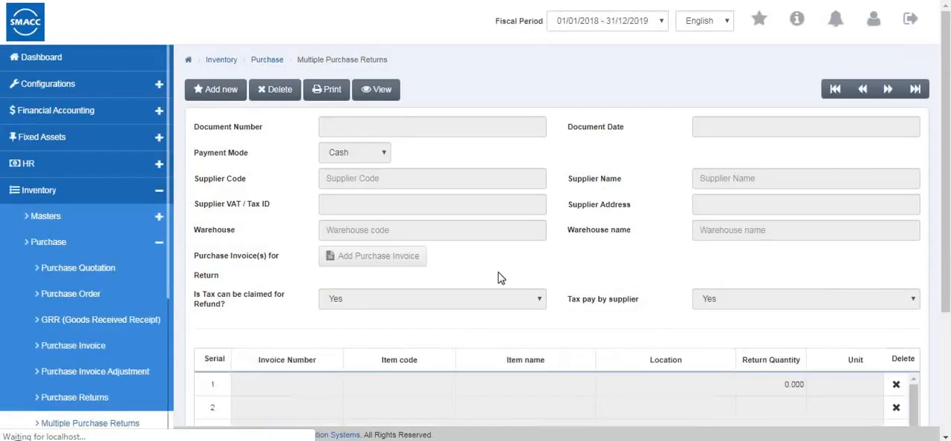
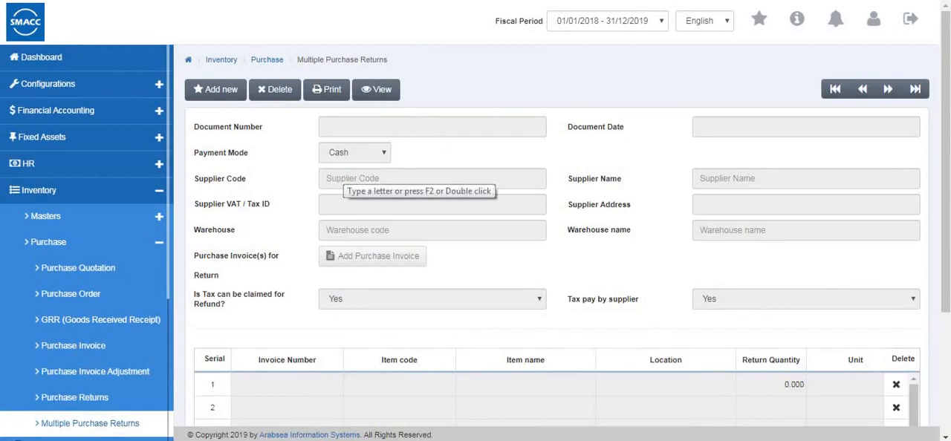
Start a new multiple purchase return with payment mode Cash, supplier code 8 and warehouse 0001
click(220, 89)
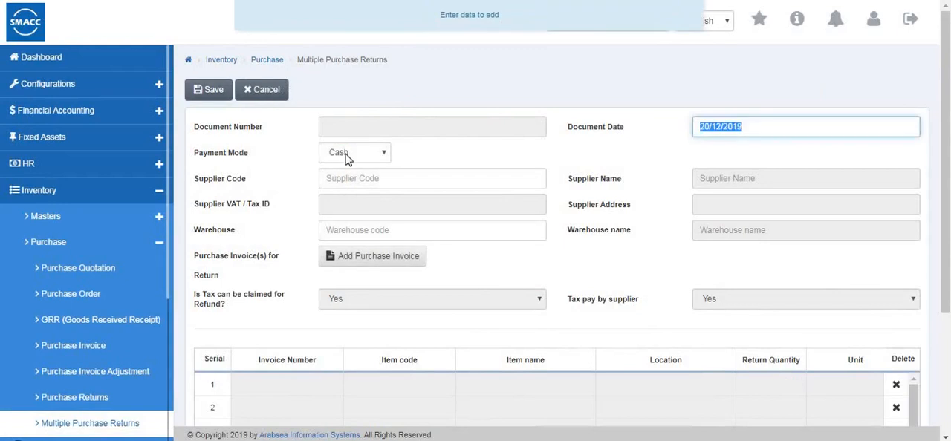
click(346, 153)
click(350, 170)
click(375, 180)
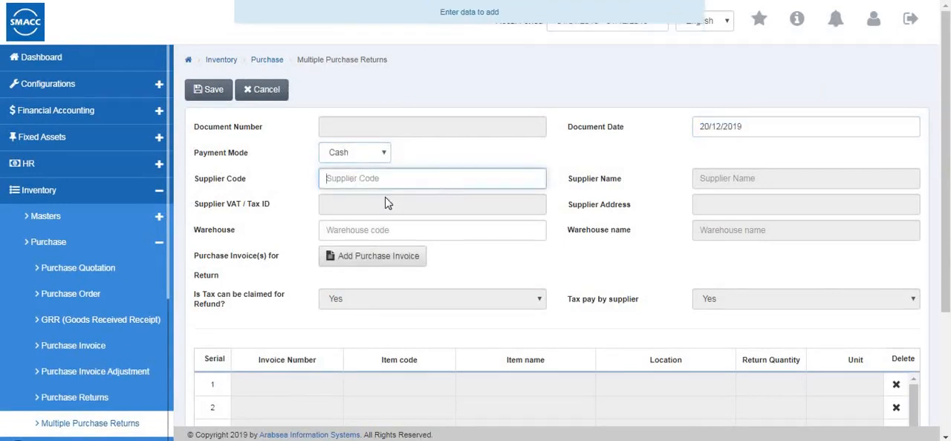
text(8)
key(Return)
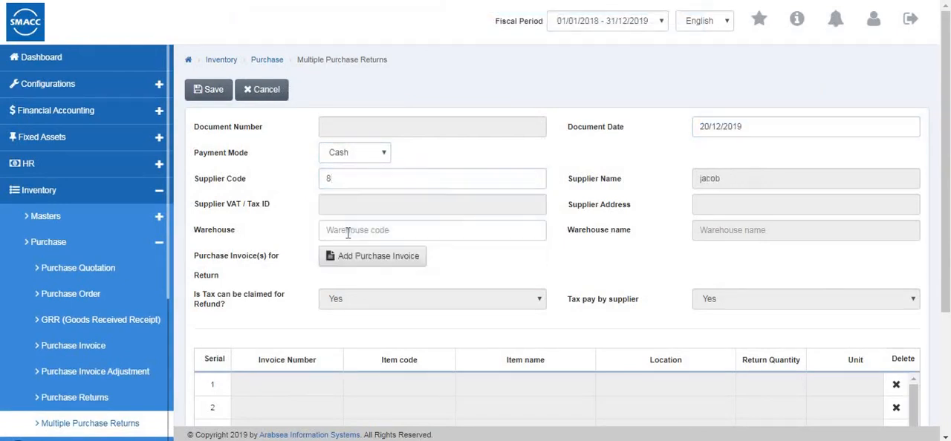
click(348, 233)
click(329, 263)
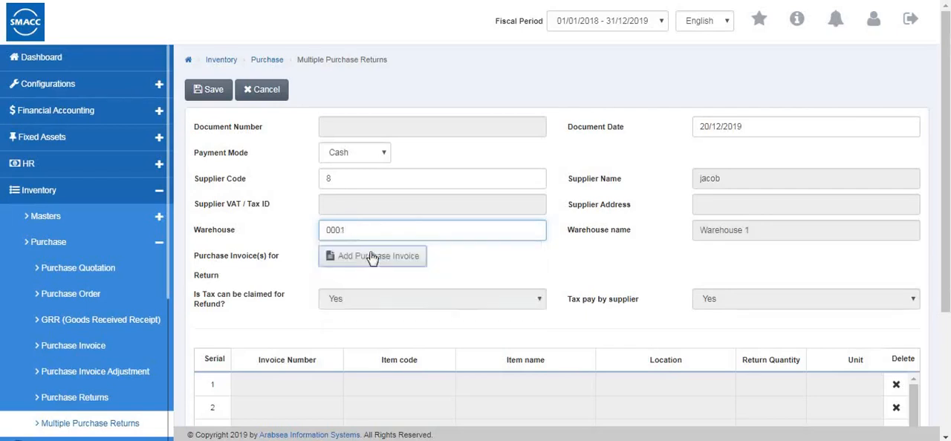
Open the purchase invoice selection for the return, cancel it without choosing an invoice, and look over the return's item grid and totals
click(395, 258)
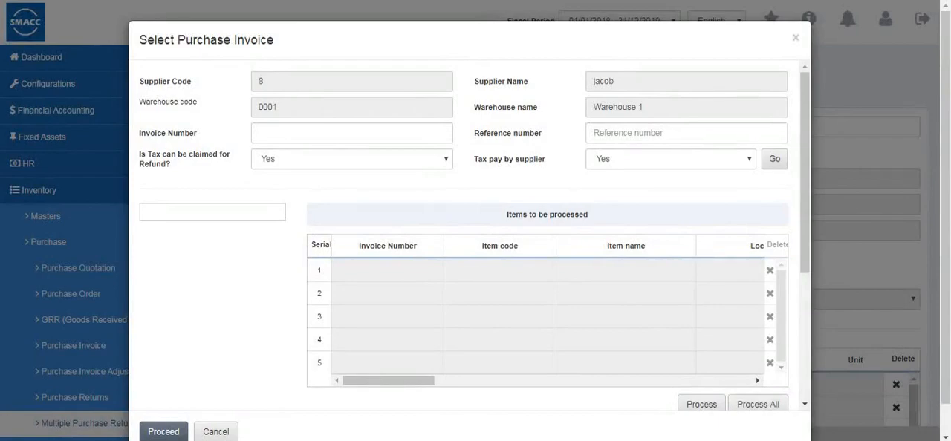
click(216, 433)
scroll(683, 287, down, 3)
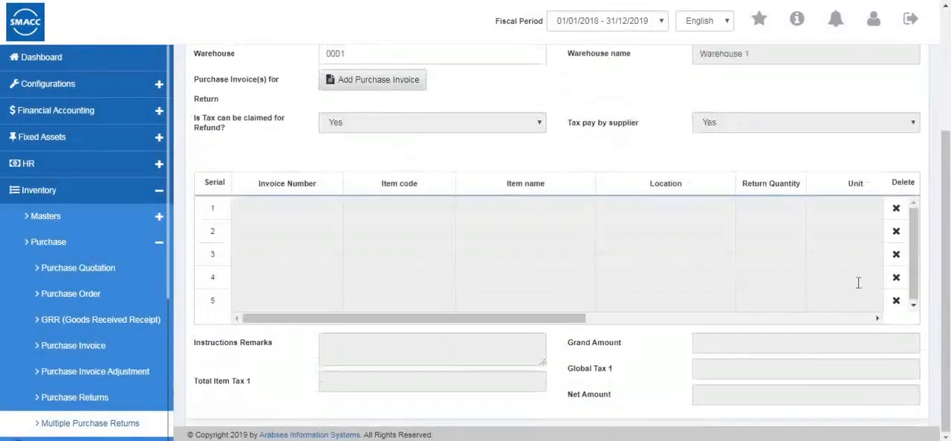
drag(448, 321, 497, 325)
scroll(244, 25, up, 3)
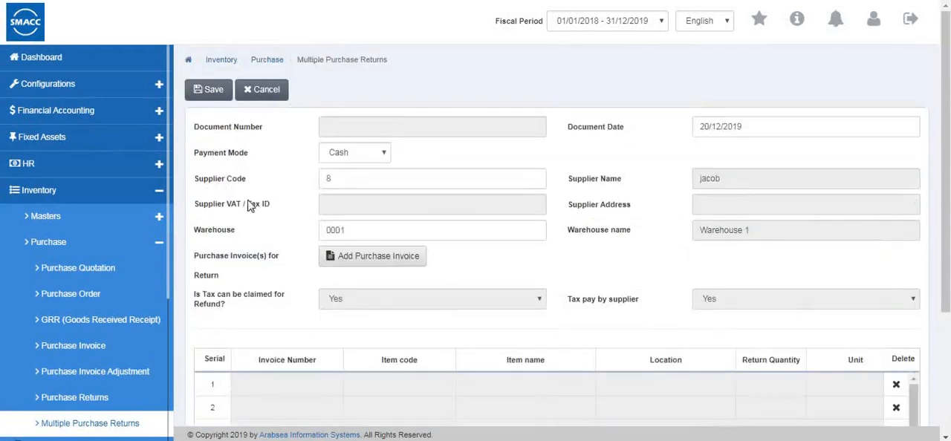
Go to the payment on credit purchase page
scroll(110, 358, down, 3)
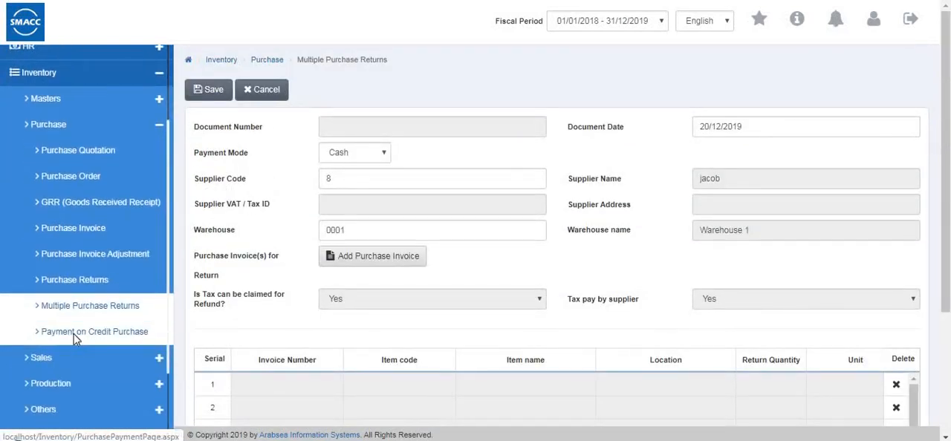
click(76, 335)
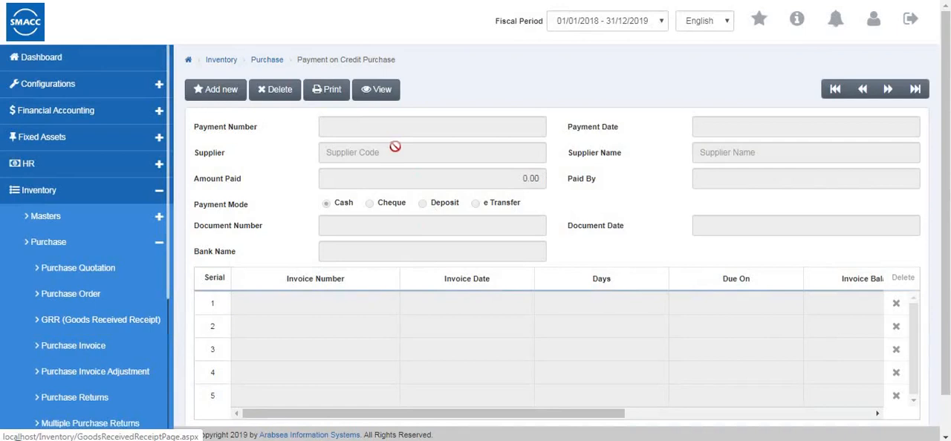
scroll(424, 186, down, 1)
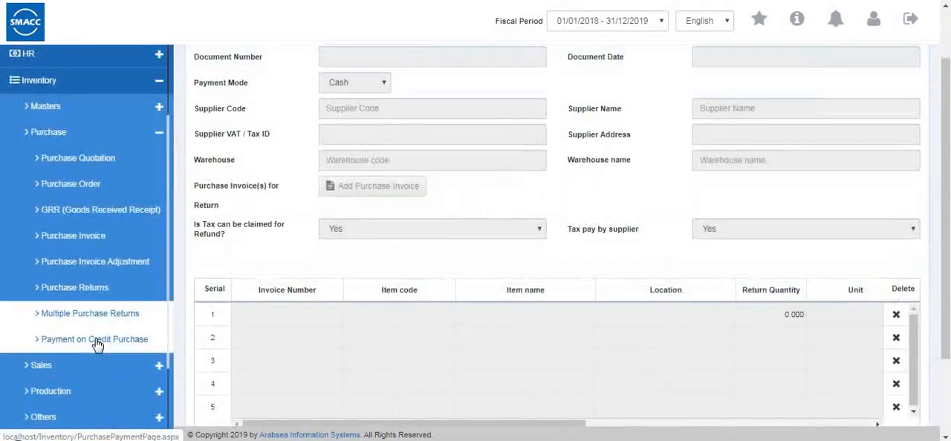
click(95, 340)
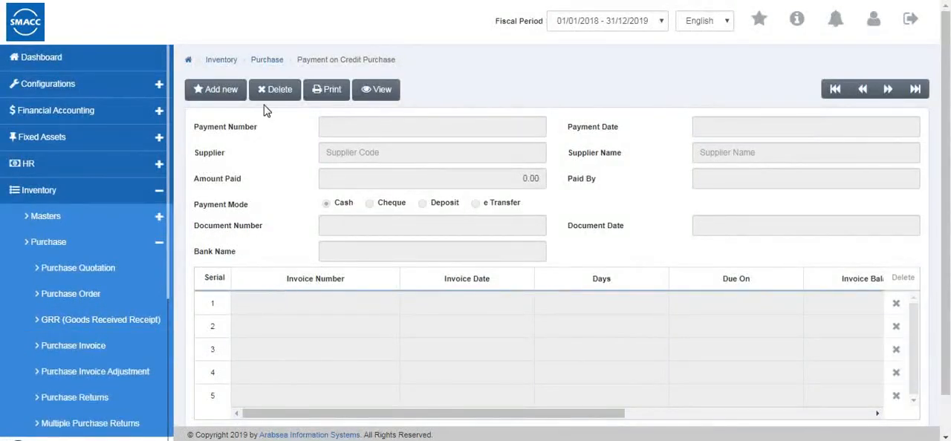
Start a new credit purchase payment and look over its payment fields, invoice grid and totals
click(220, 95)
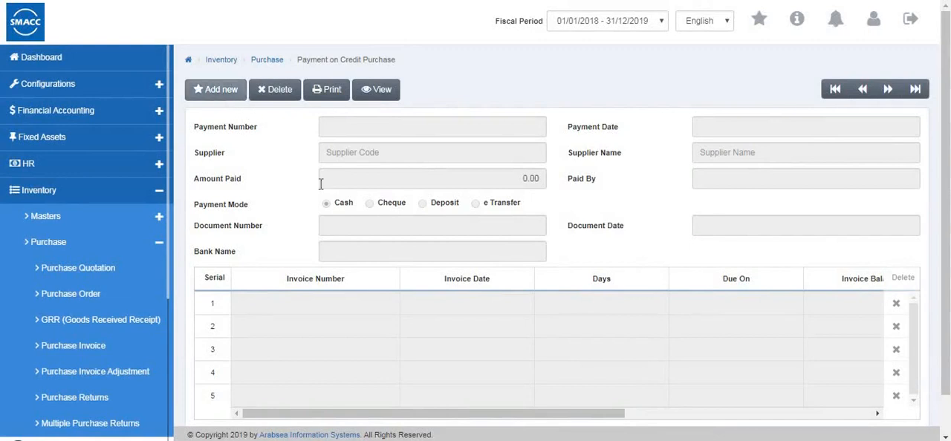
scroll(443, 372, down, 1)
scroll(446, 377, up, 1)
scroll(520, 367, down, 1)
drag(656, 358, 316, 339)
scroll(369, 233, up, 1)
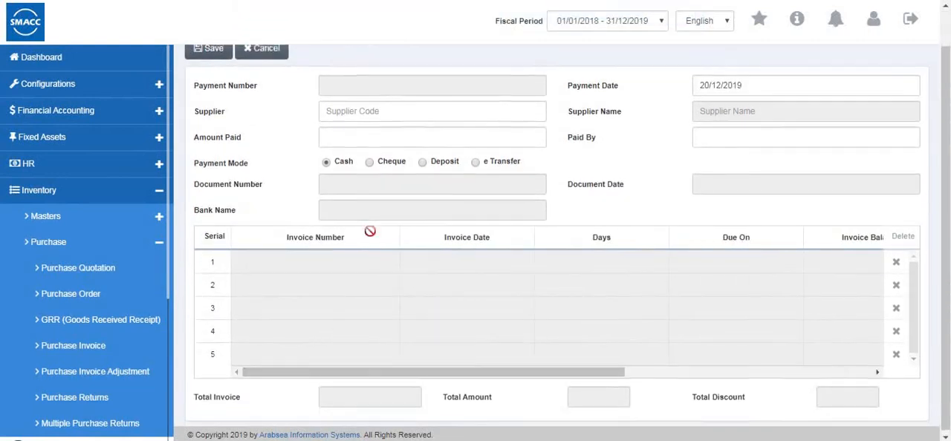
Choose supplier code 5 for the credit purchase payment and review the invoice grid for that supplier
click(340, 154)
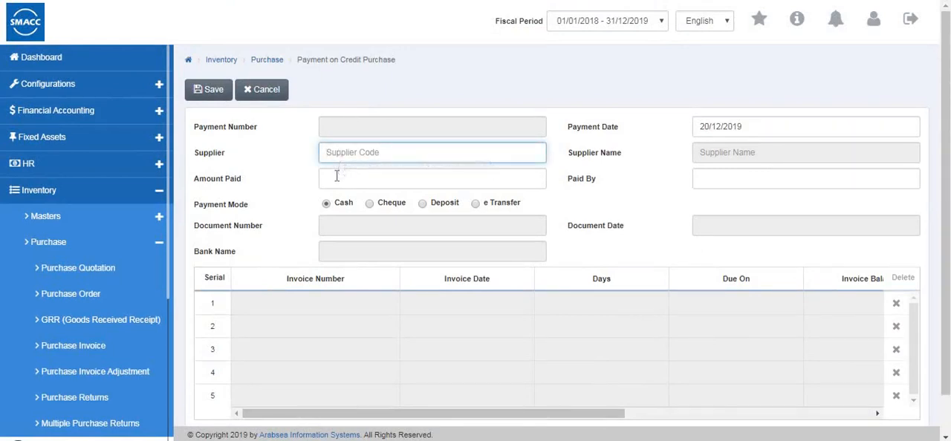
click(335, 175)
click(352, 153)
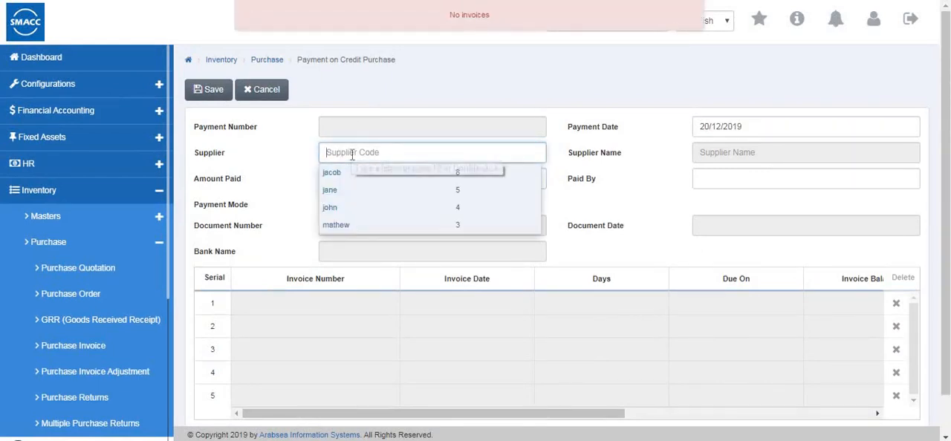
click(341, 173)
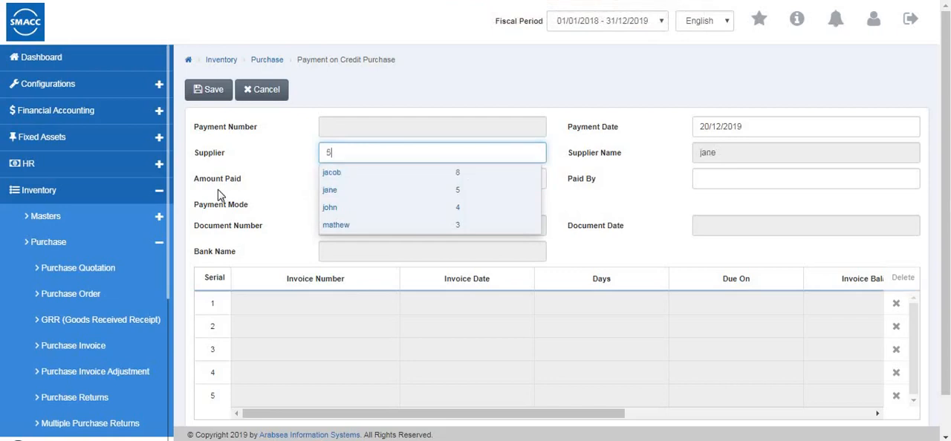
click(483, 190)
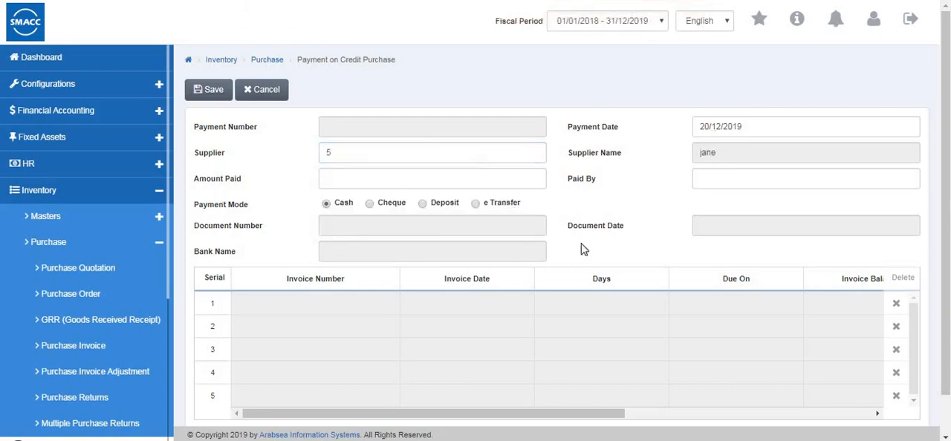
scroll(259, 324, down, 1)
drag(318, 370, 252, 372)
scroll(263, 310, up, 1)
Go to the sales quotation page in the inventory's sales section
click(38, 251)
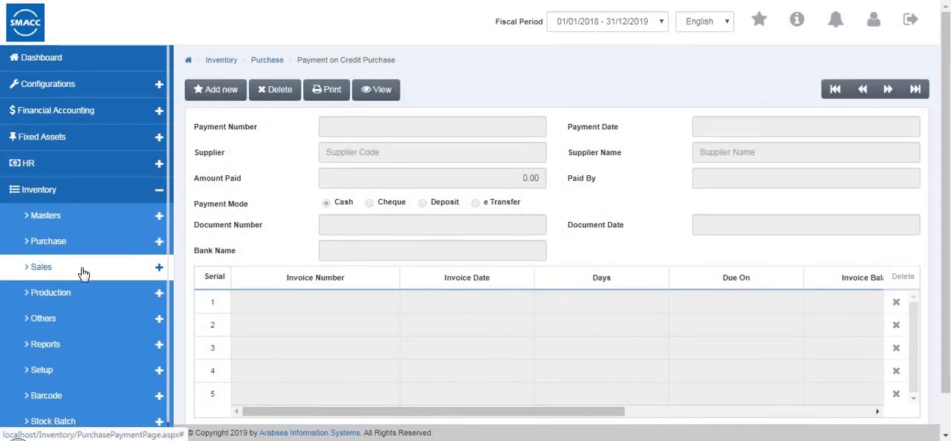
click(83, 274)
click(75, 294)
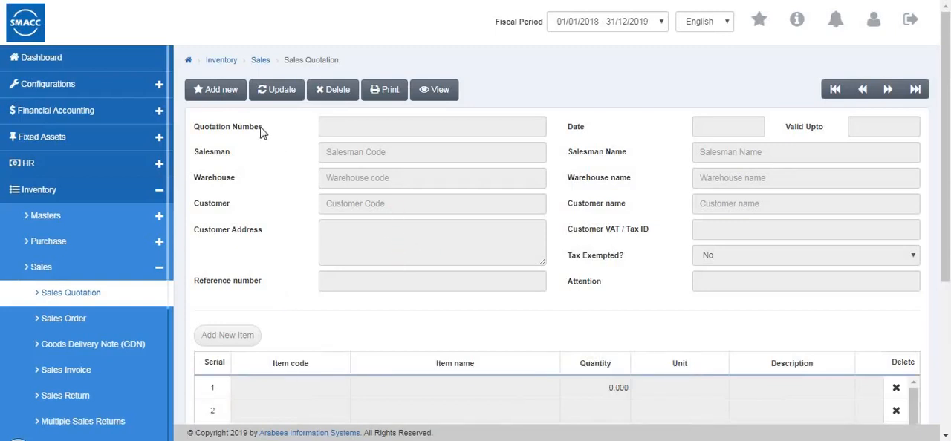
Start a new sales quotation with salesman code 1 and select a customer from the list
click(227, 93)
click(340, 153)
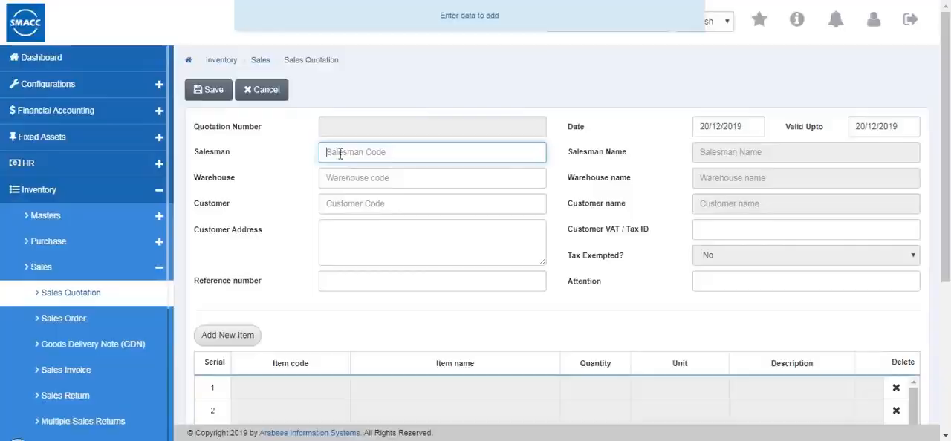
click(353, 191)
click(340, 221)
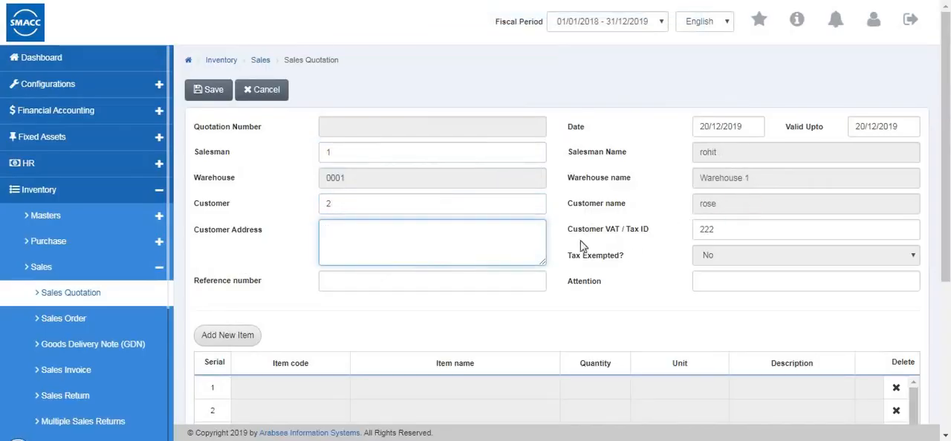
Add inventory item 0001 (shirts) to the sales quotation with a quantity of 2
click(227, 335)
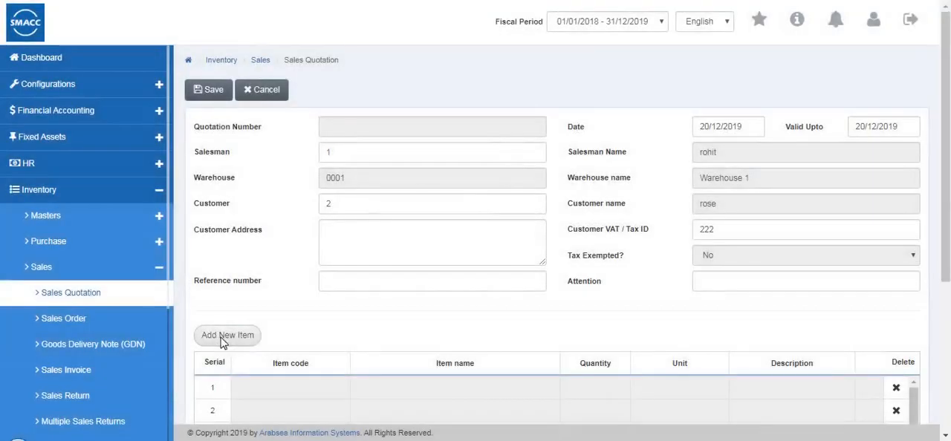
click(223, 335)
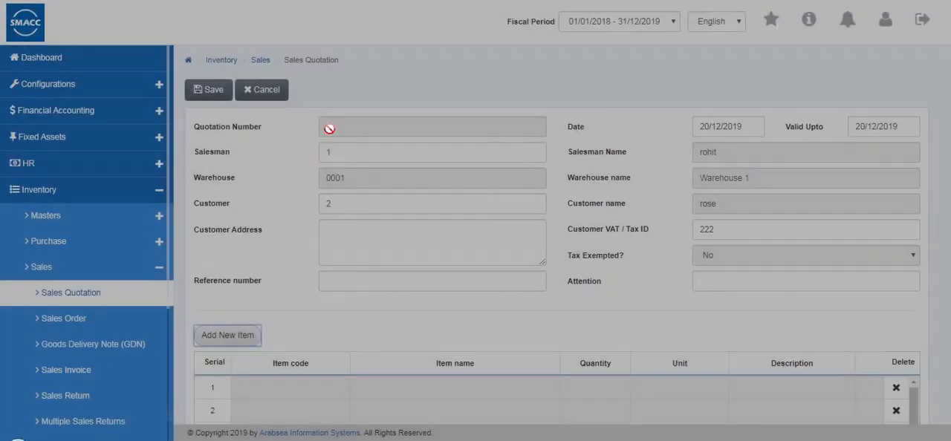
click(360, 81)
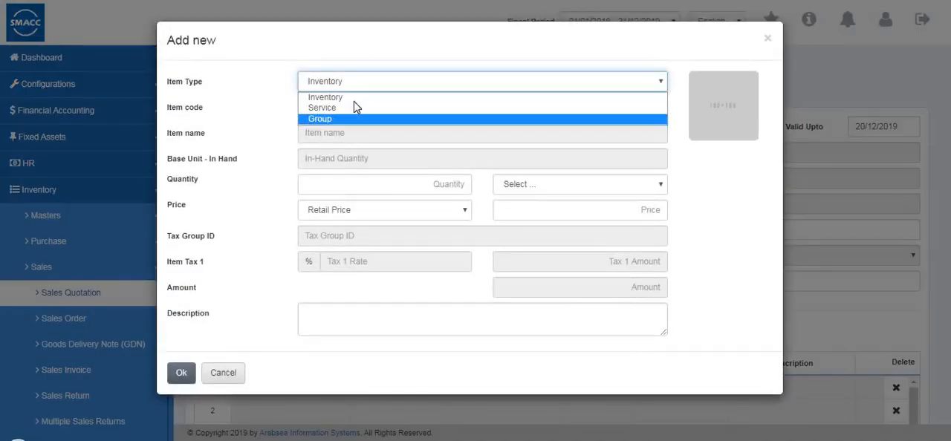
click(355, 97)
click(354, 111)
text(0001)
click(350, 126)
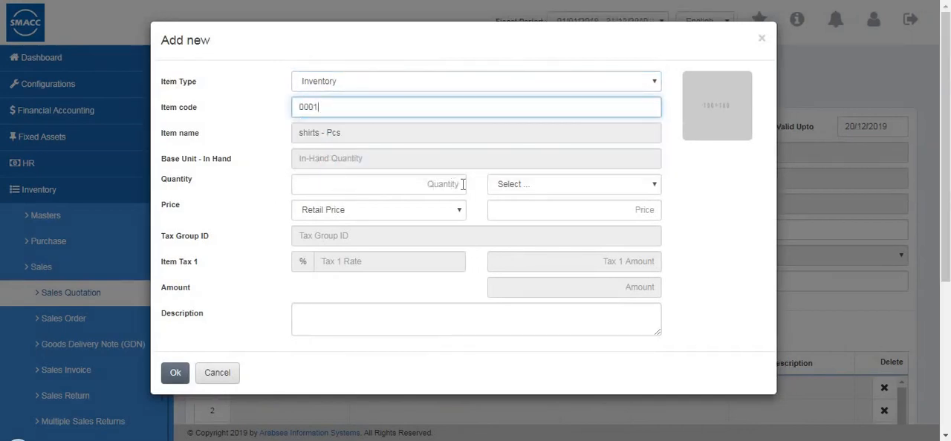
key(Tab)
text(02)
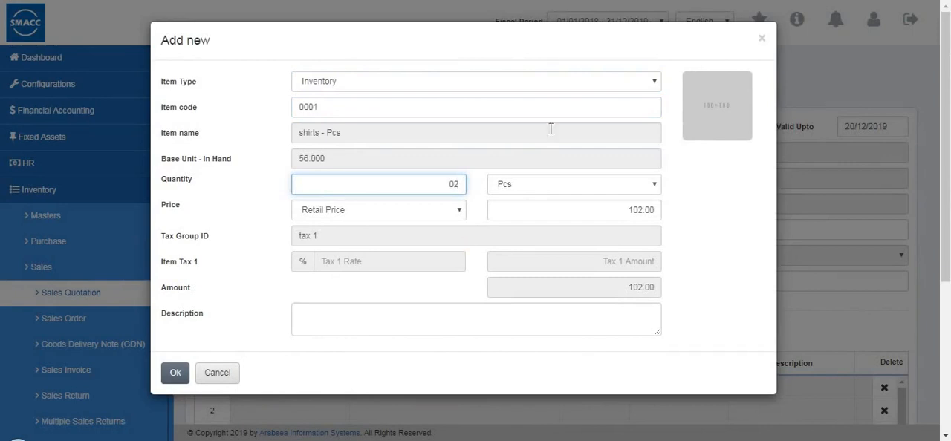
click(170, 383)
Check the quotation's item amounts and totals, save the quotation, and close its print preview
scroll(475, 372, down, 3)
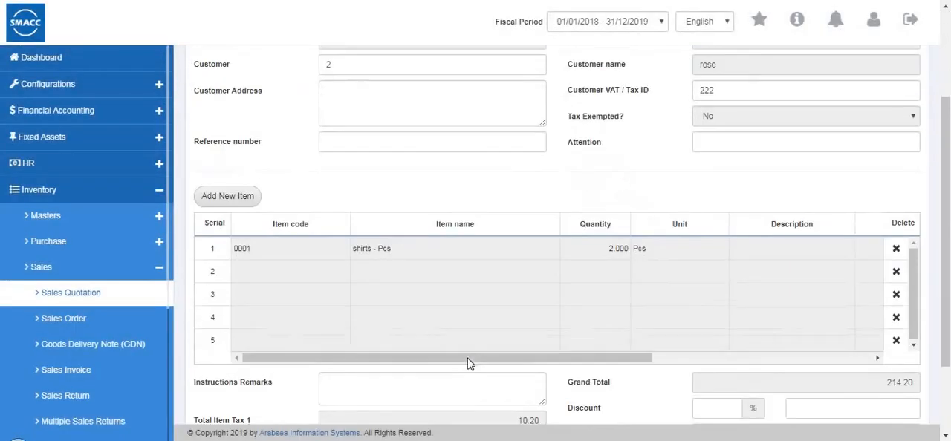
click(812, 359)
scroll(831, 305, down, 2)
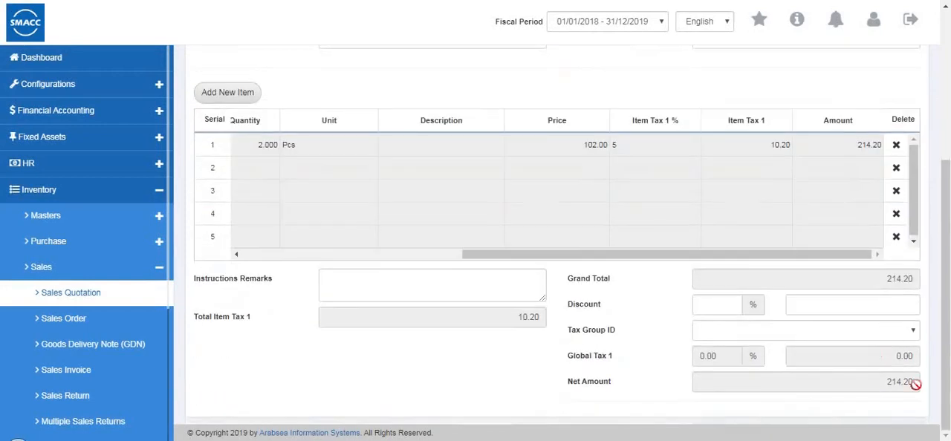
scroll(255, 138, up, 5)
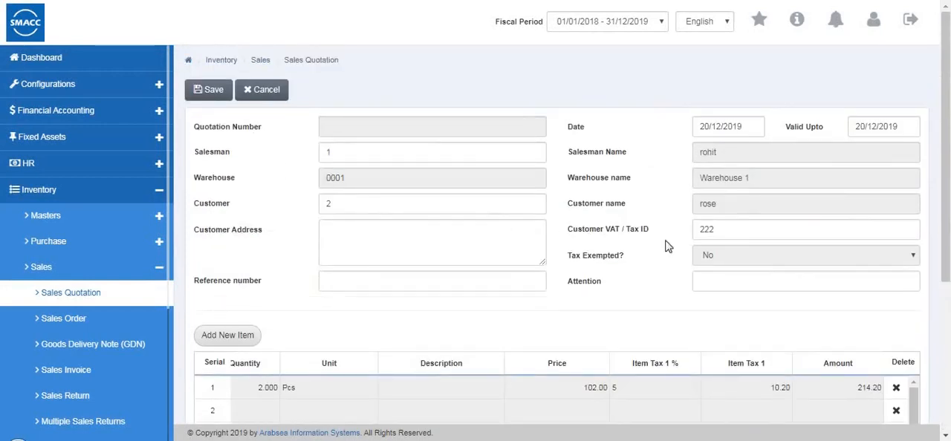
click(210, 97)
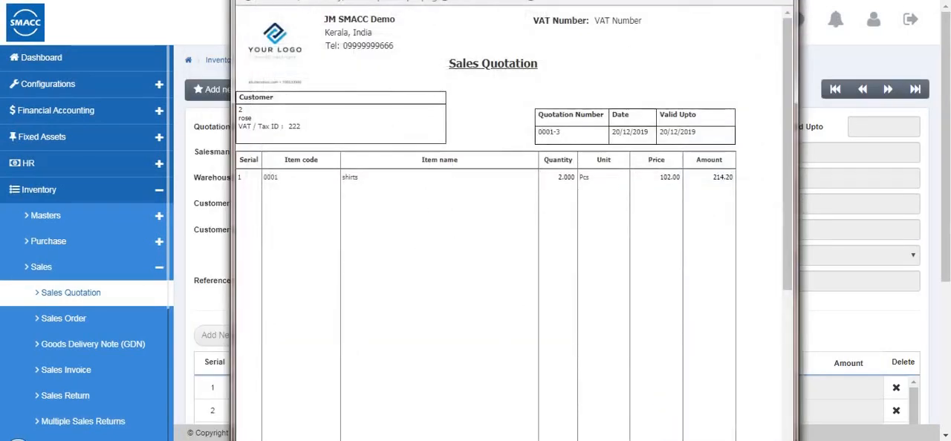
click(781, 1)
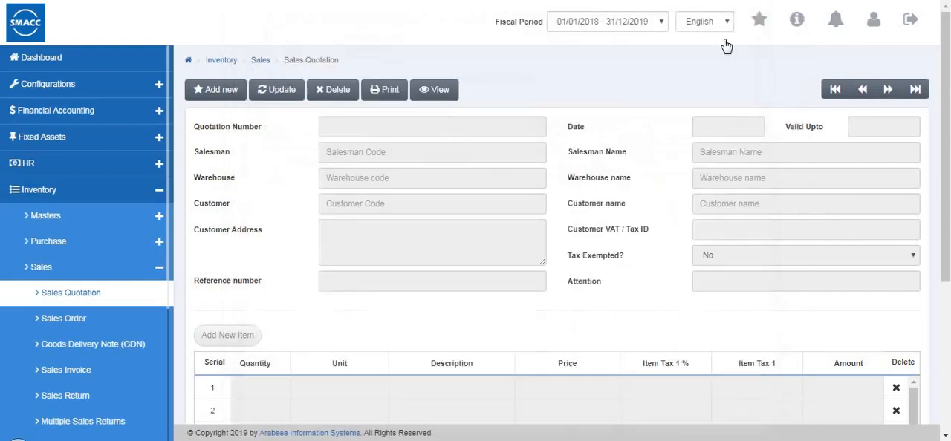
Go to the sales order page and start a new order with salesman code 3 and a customer from the list
click(62, 324)
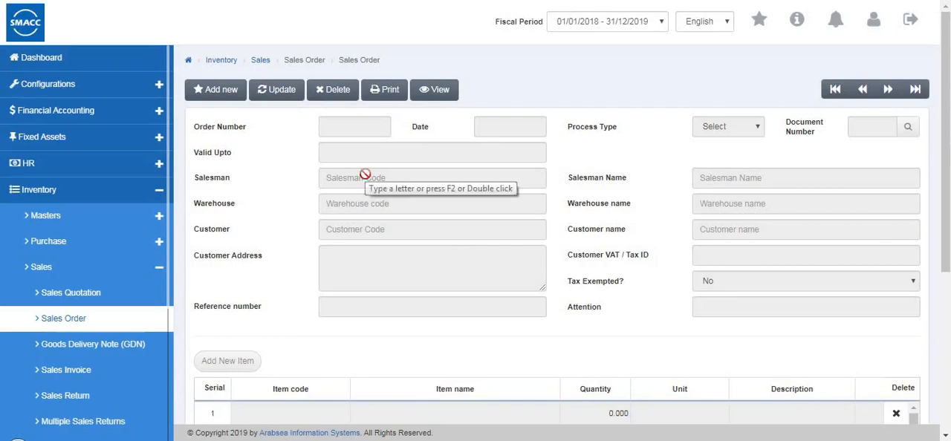
click(217, 90)
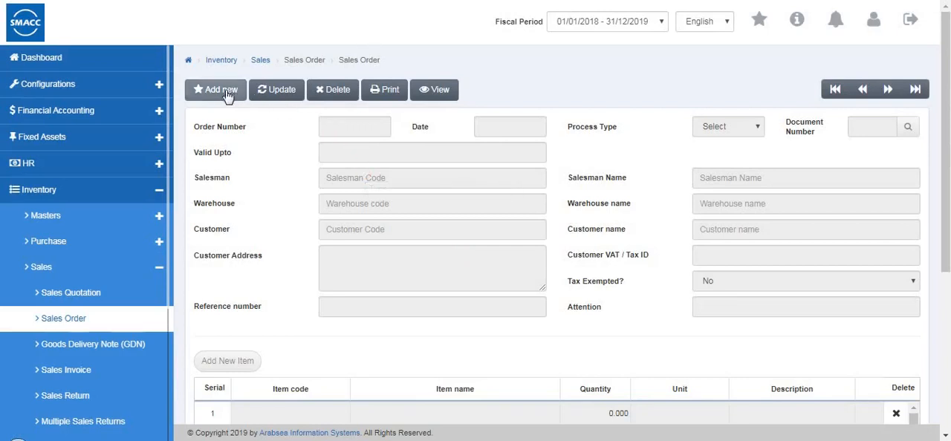
click(356, 182)
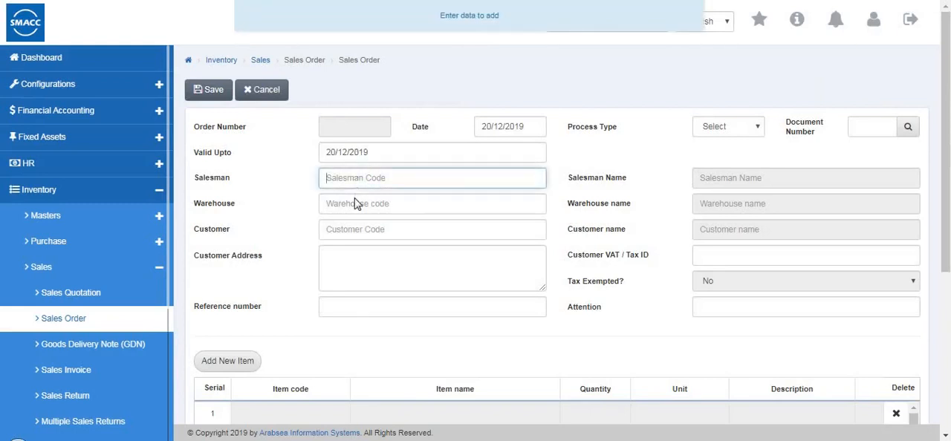
click(356, 203)
key(Down)
key(Down)
key(Return)
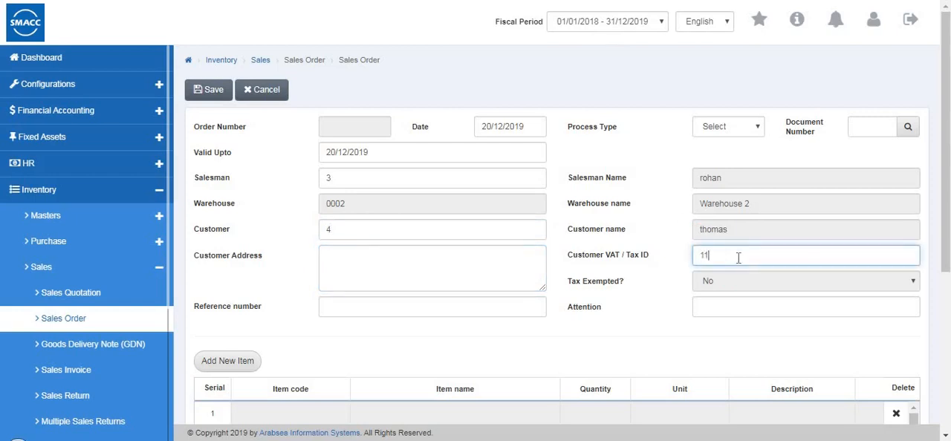
Add inventory item 0002 (jeans) to the sales order with a quantity of 5 at the retail price
click(209, 369)
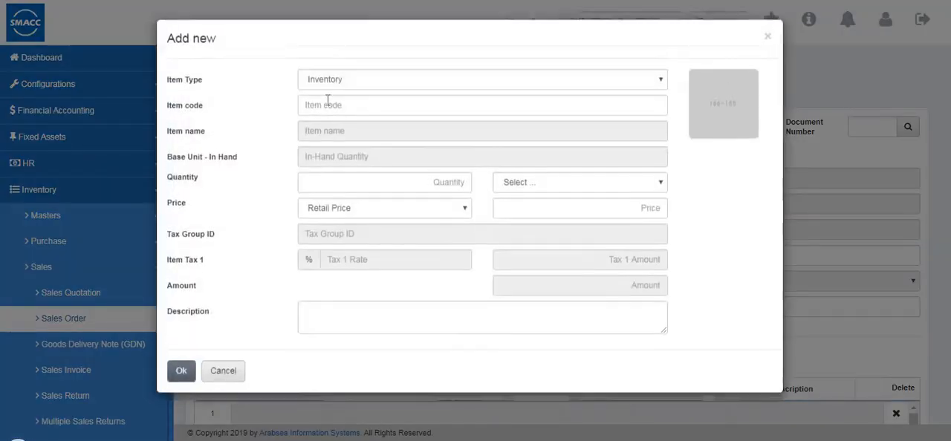
double_click(331, 107)
text(0007)
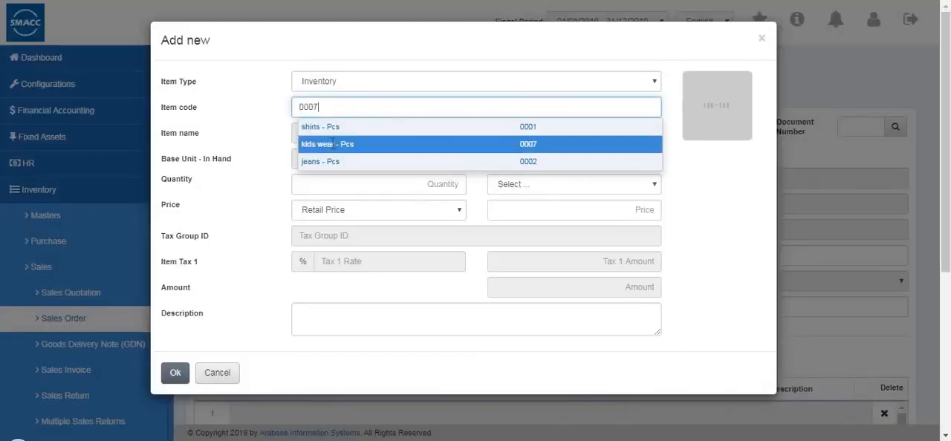
click(332, 161)
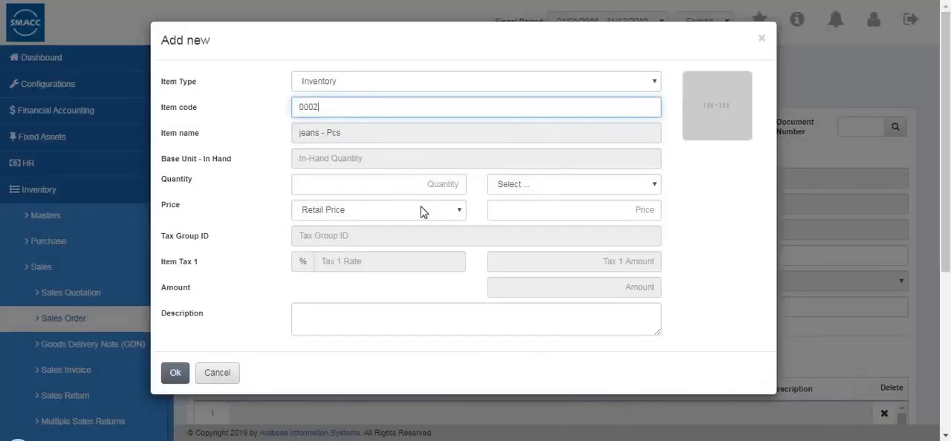
click(443, 216)
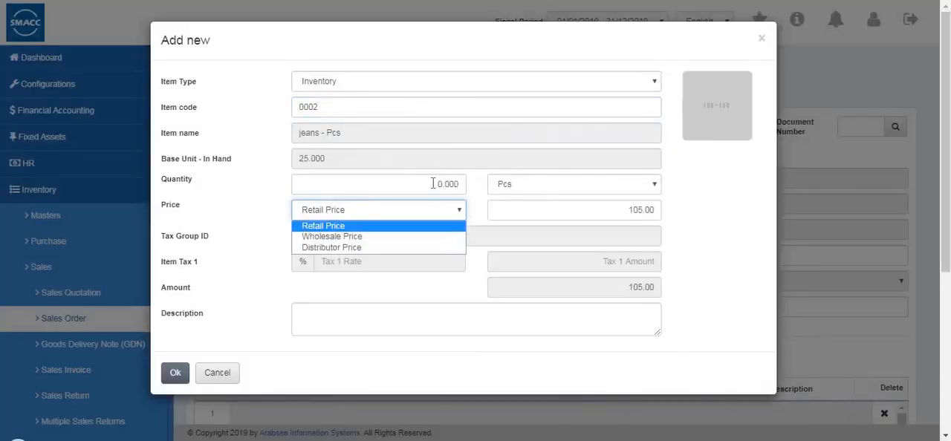
click(456, 182)
click(461, 184)
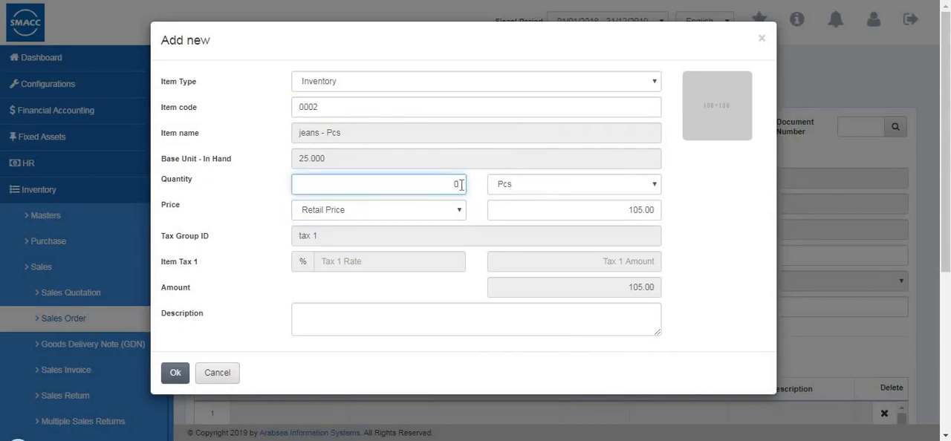
text(5)
click(175, 375)
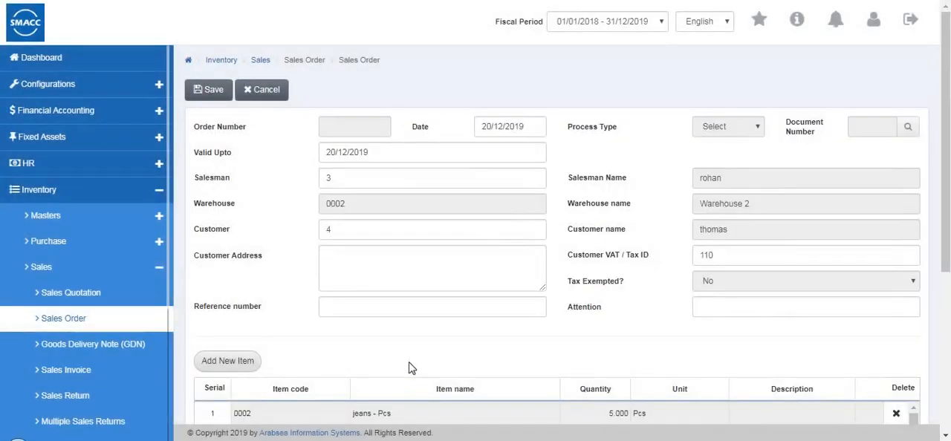
Check the sales order's item amounts and totals, save the order, and close its print preview
scroll(435, 354, down, 3)
drag(641, 314, 741, 311)
click(385, 318)
click(871, 314)
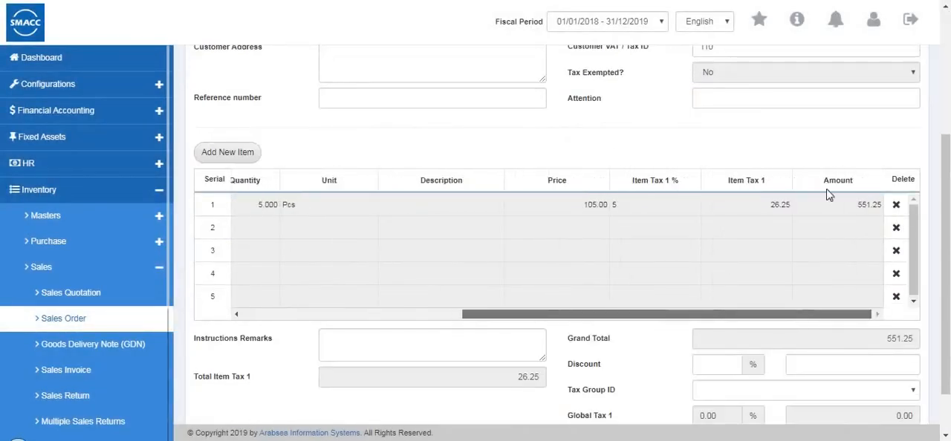
scroll(797, 333, down, 1)
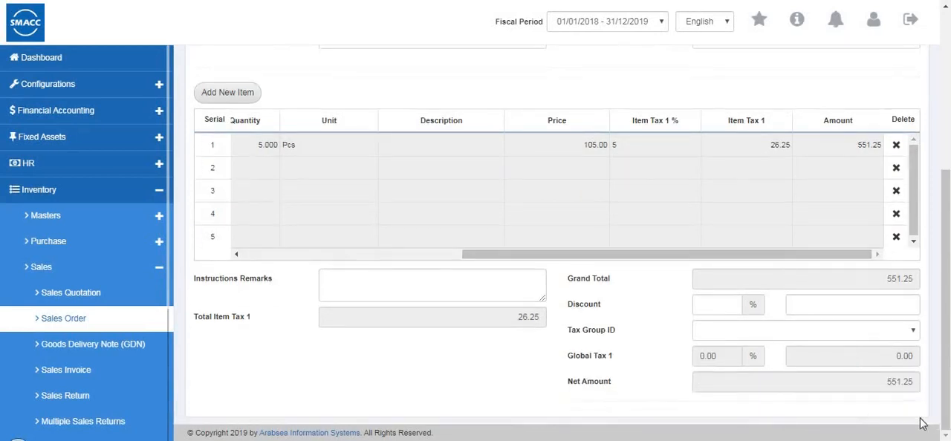
scroll(518, 19, up, 4)
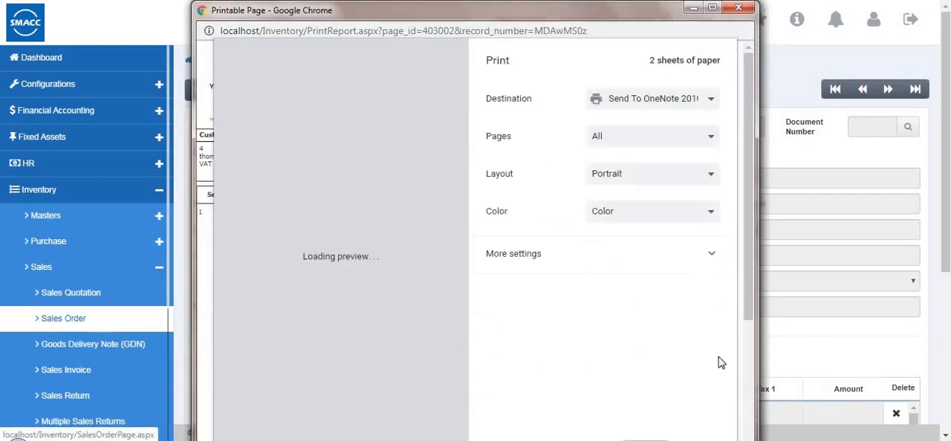
click(739, 9)
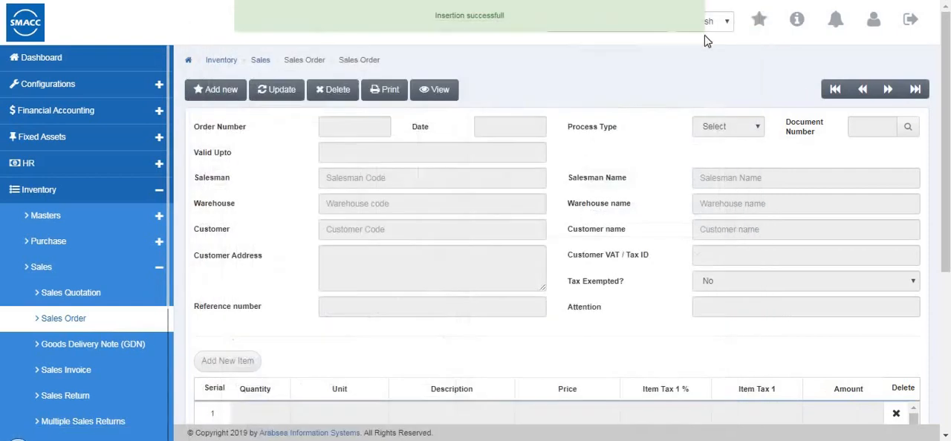
Go to the Goods Delivery Note page and start a new note with salesman code 1 and a customer from the list
click(114, 356)
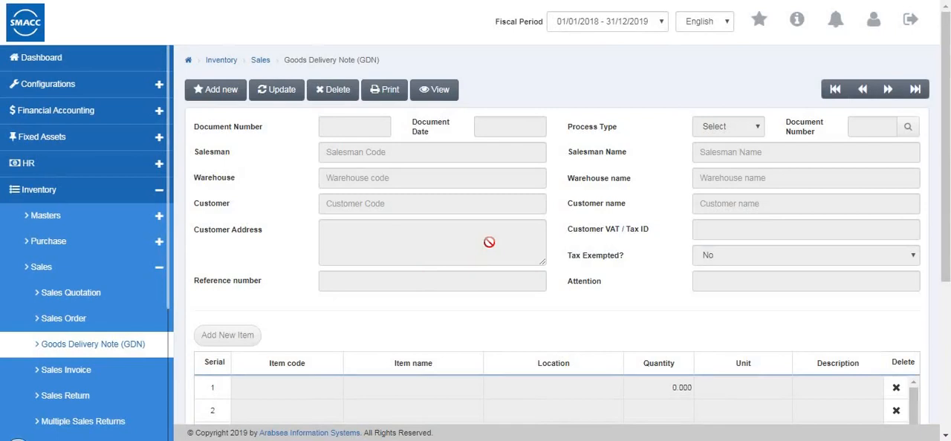
click(197, 91)
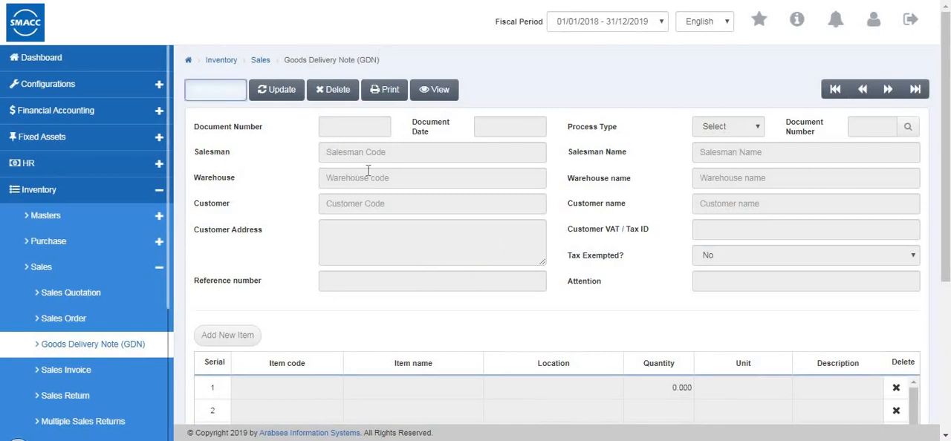
click(375, 158)
click(376, 192)
click(351, 211)
click(351, 226)
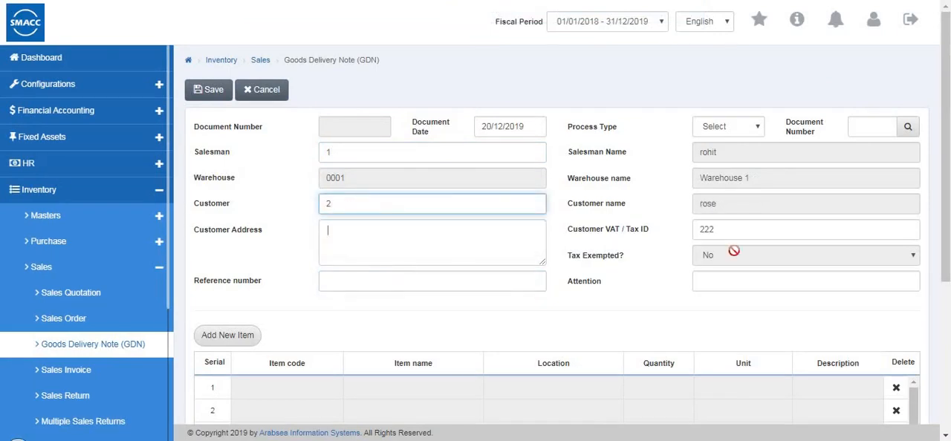
Add inventory item 0001 (shirts) to the delivery note with a quantity of 10 at the retail price
click(245, 340)
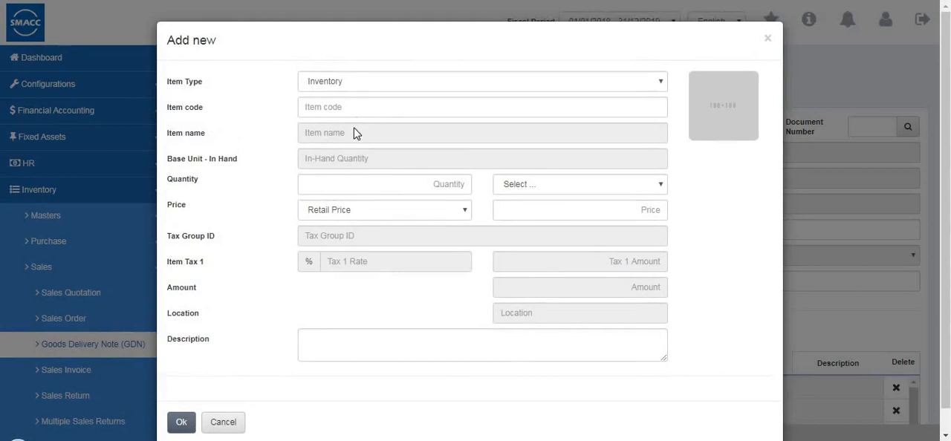
text(0001)
key(Return)
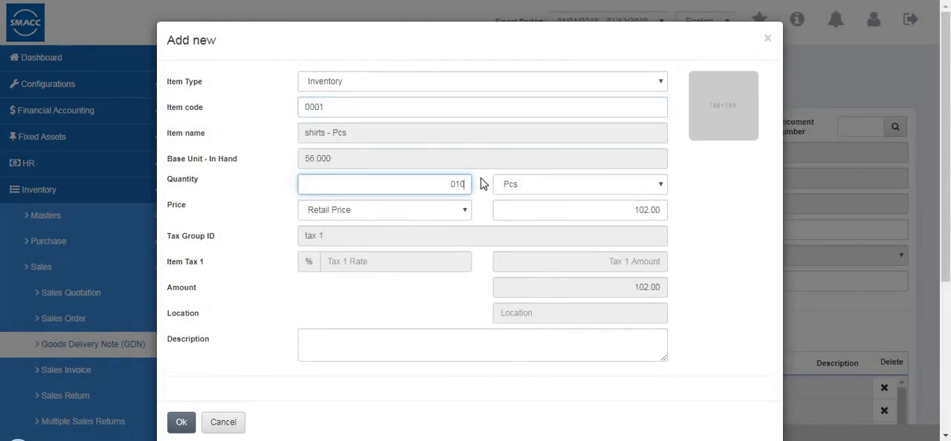
text(10)
click(418, 212)
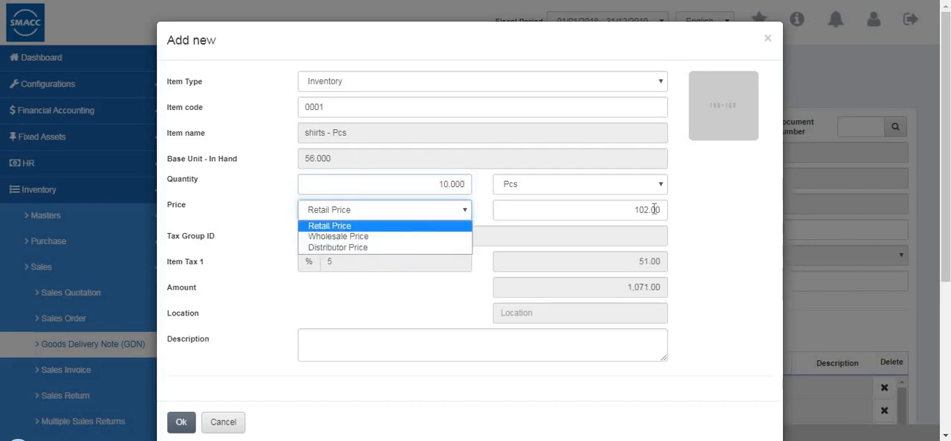
click(640, 238)
scroll(102, 366, down, 1)
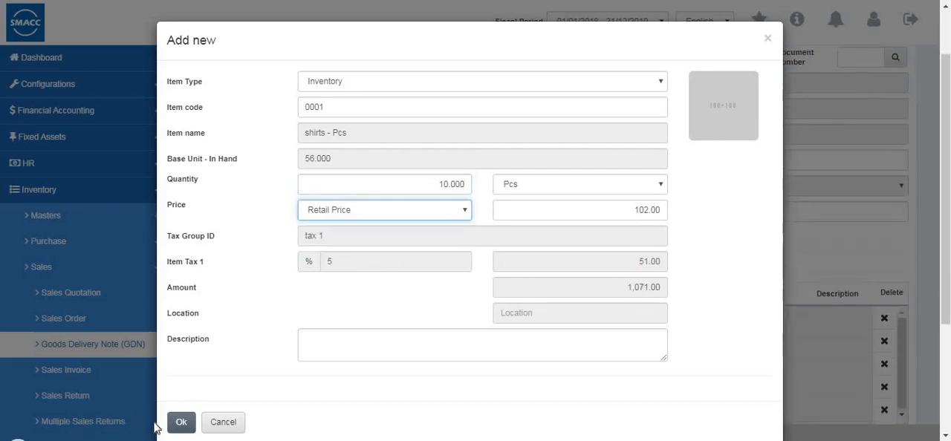
click(179, 424)
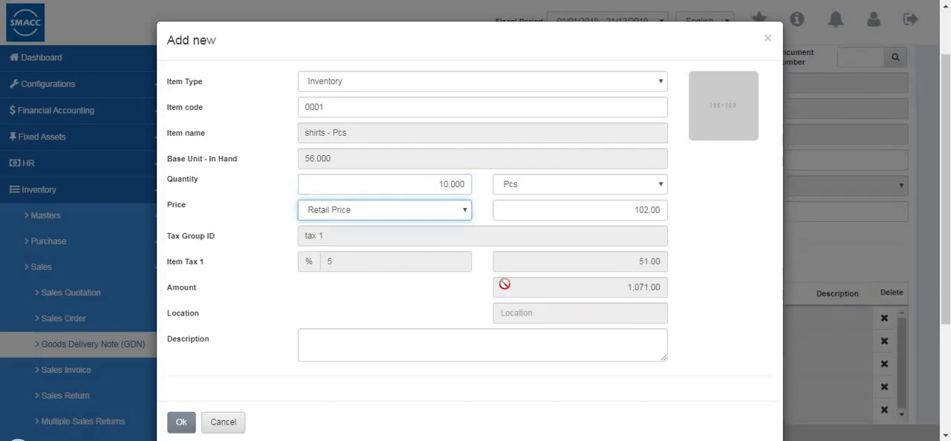
click(181, 424)
Check the delivery note's item line and totals, and save the note
scroll(602, 338, down, 2)
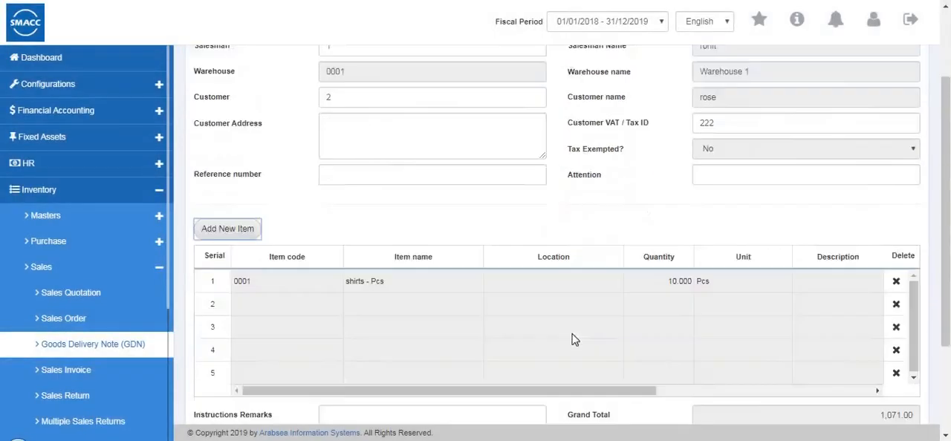
drag(732, 295, 334, 304)
scroll(775, 318, down, 1)
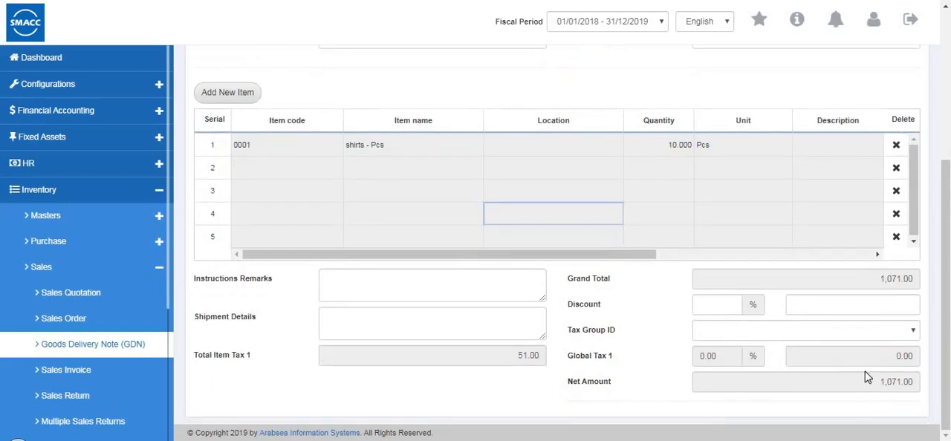
scroll(212, 91, up, 3)
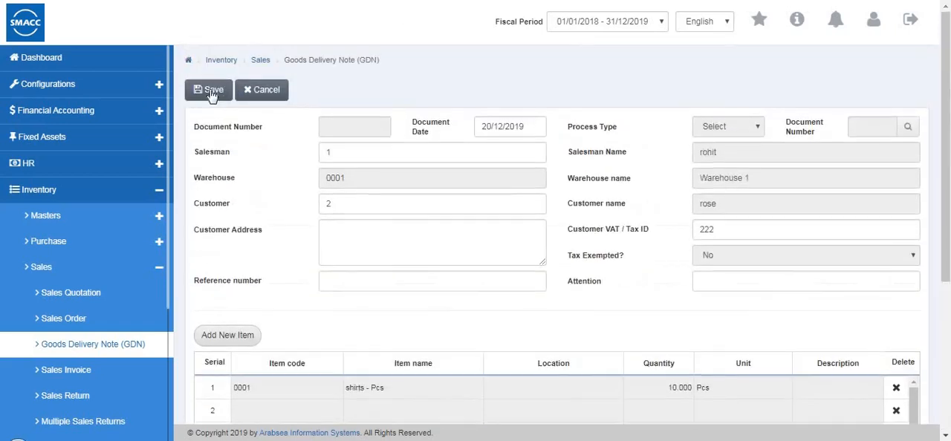
click(211, 91)
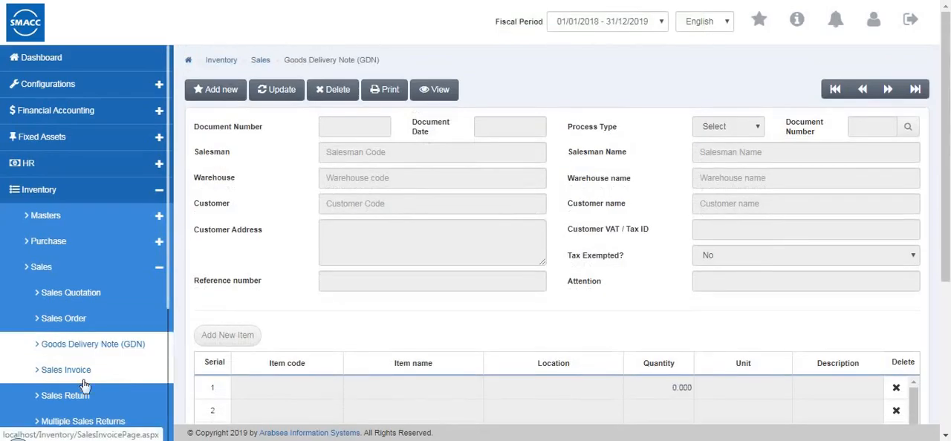
Go to the sales invoice page and start a new invoice with payment mode Cash and salesman code 1
click(83, 379)
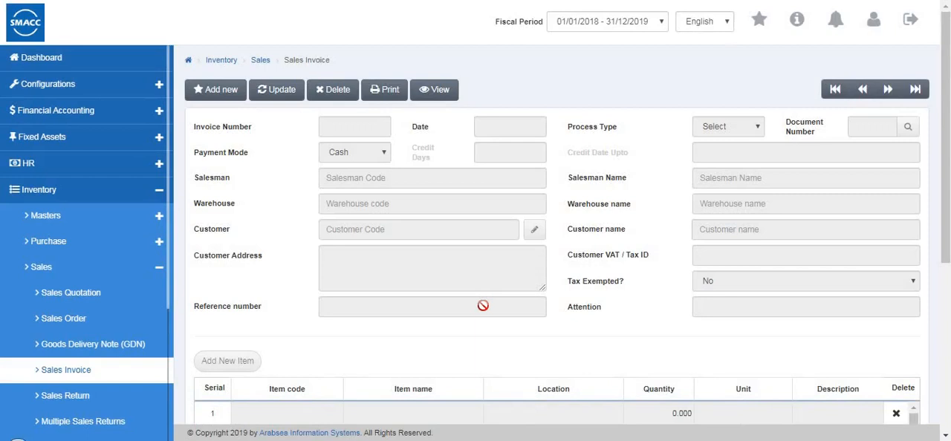
click(209, 95)
click(348, 156)
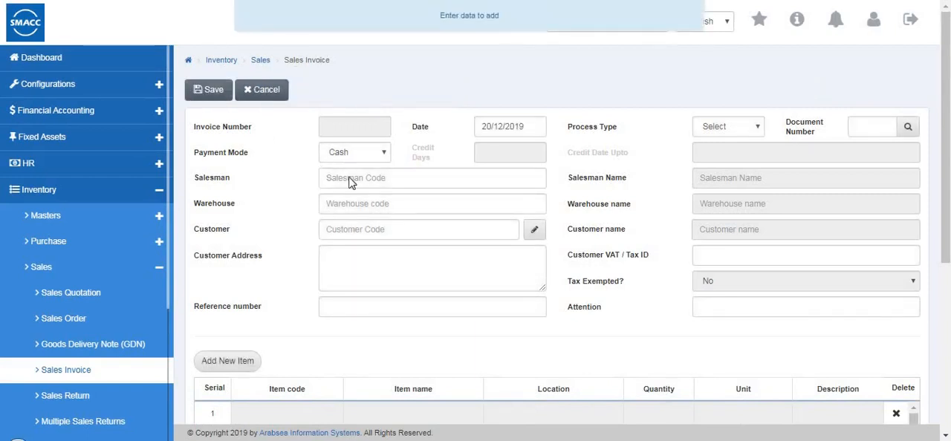
click(339, 168)
click(371, 178)
text(3)
Select a customer from the list for the sales invoice and enter the customer's VAT / tax ID
click(362, 215)
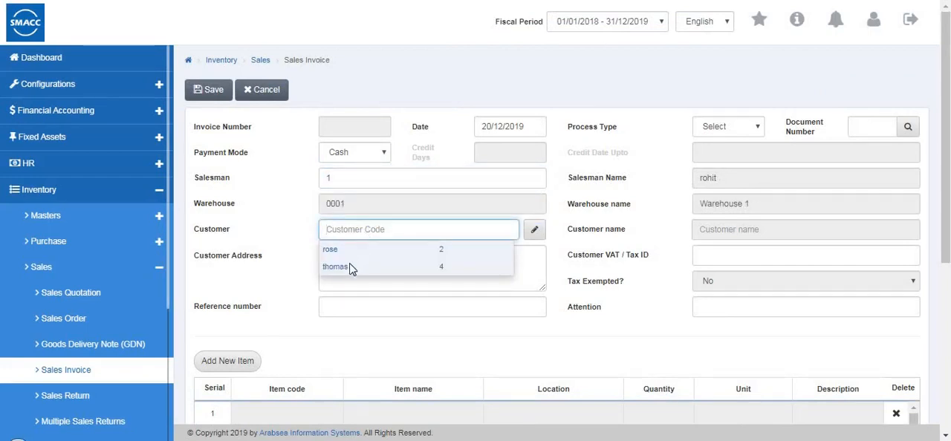
click(351, 269)
key(Tab)
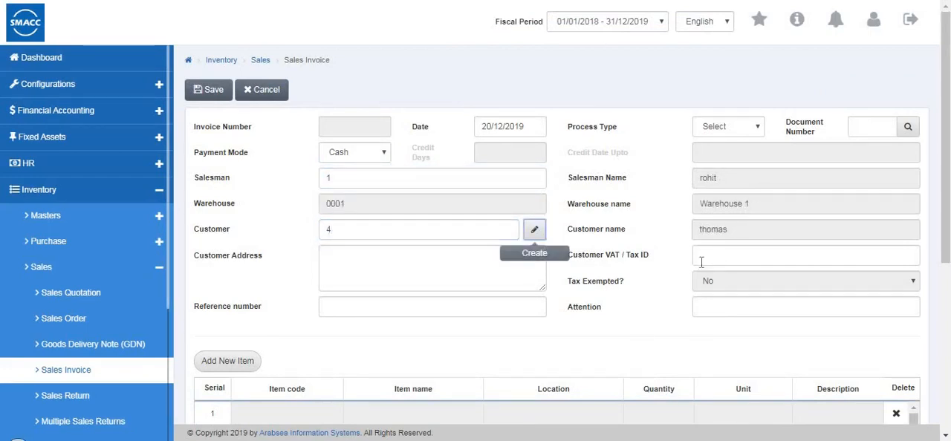
click(700, 260)
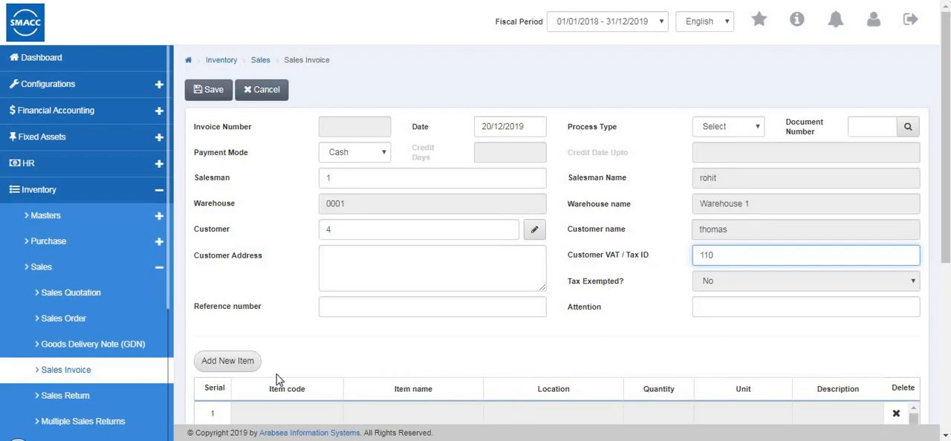
Choose inventory item 0001 (shirts) for a new invoice line and look up its last sales price, cost price and quantity in hand per warehouse
click(243, 363)
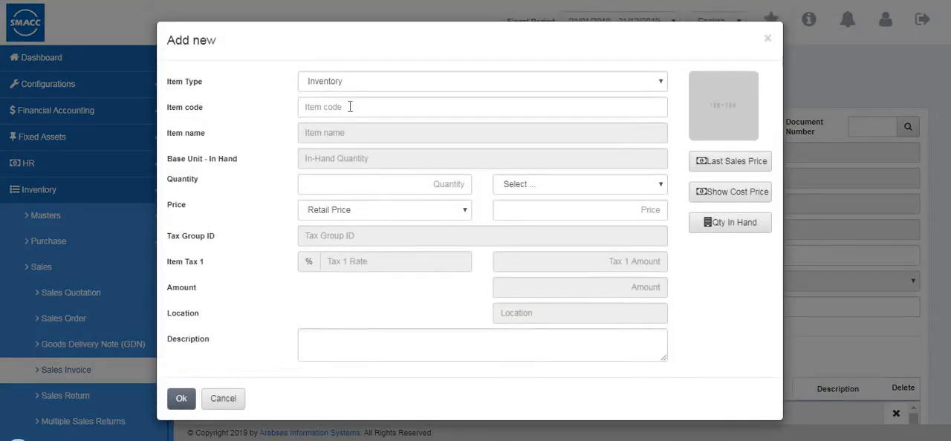
double_click(349, 116)
click(349, 129)
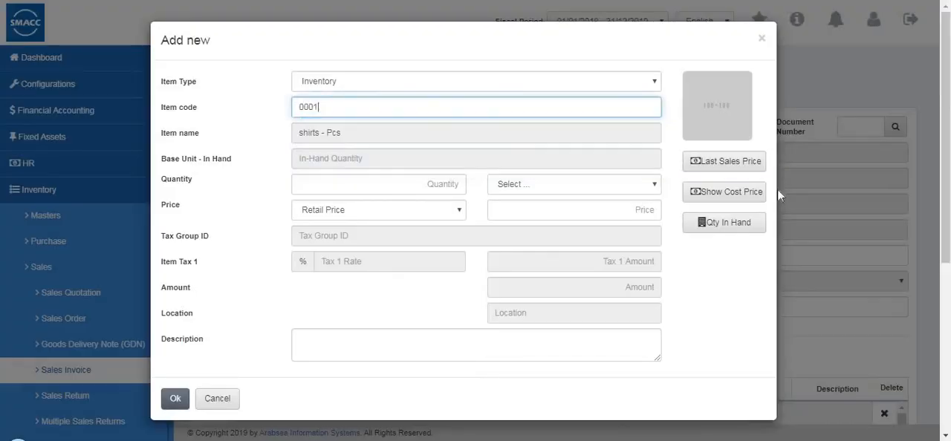
click(741, 172)
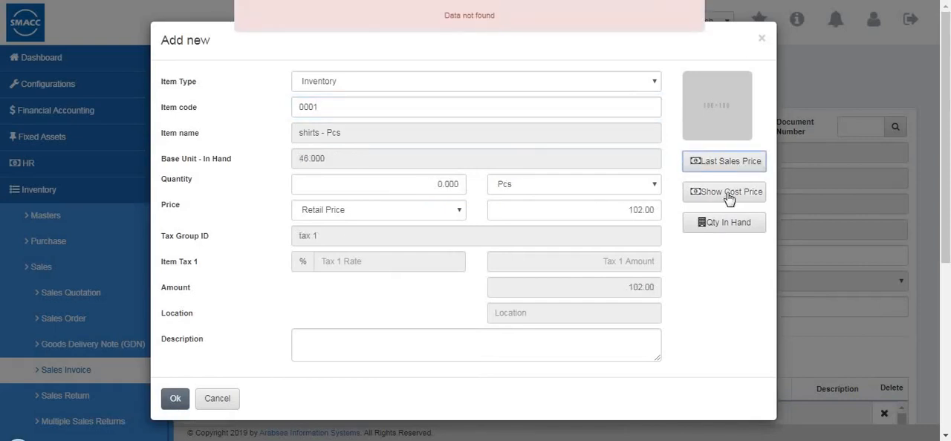
click(728, 195)
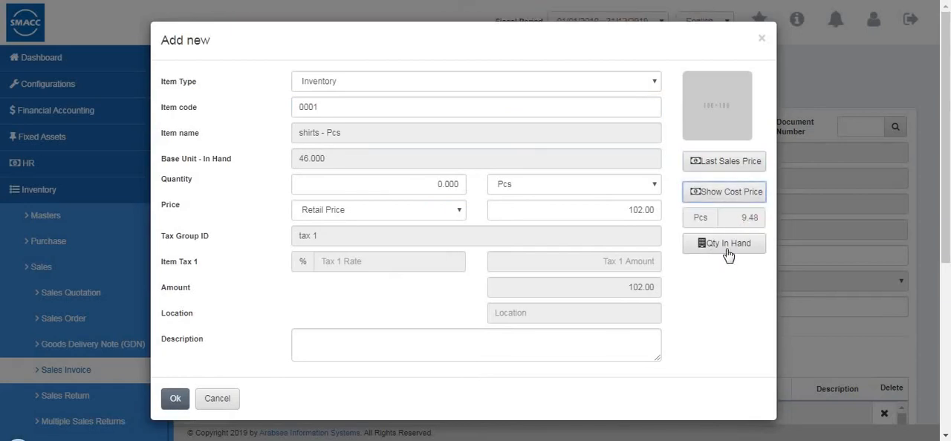
click(727, 250)
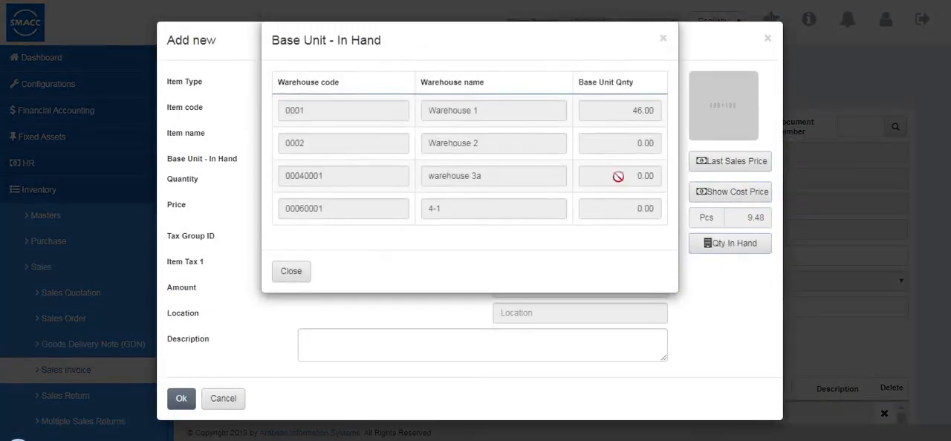
click(290, 273)
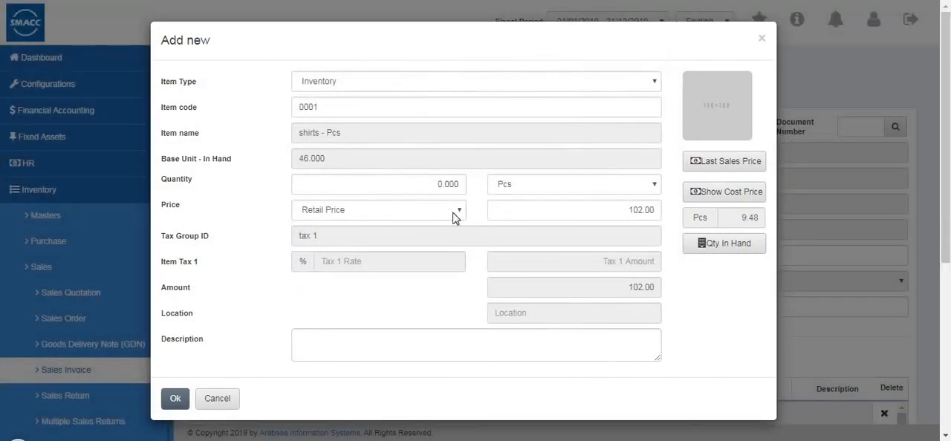
Set the shirts' quantity to 2 and add the item to the sales invoice
click(462, 184)
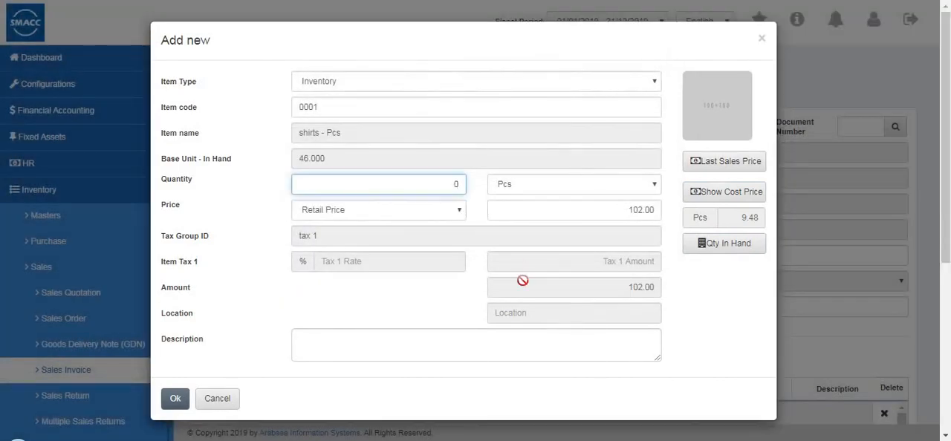
text(2)
click(168, 399)
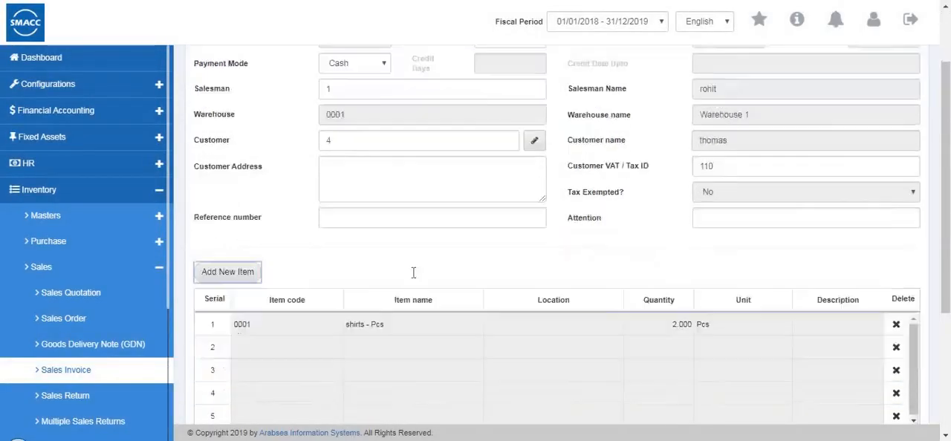
Check the shirts line's price, item tax and amount in the sales invoice and submit the invoice for saving
scroll(414, 272, down, 4)
click(705, 244)
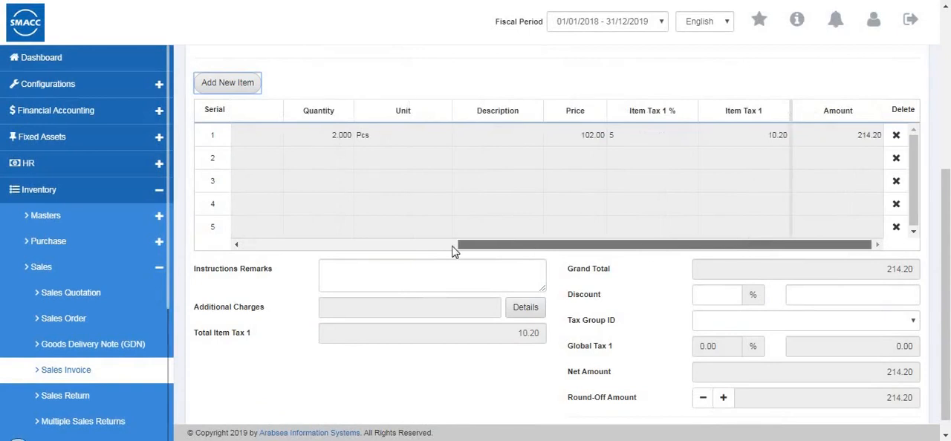
click(339, 245)
scroll(339, 85, up, 4)
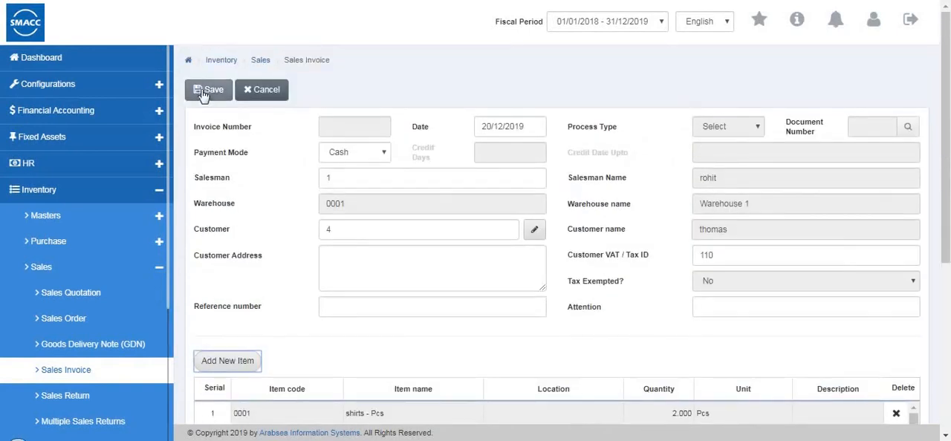
click(212, 90)
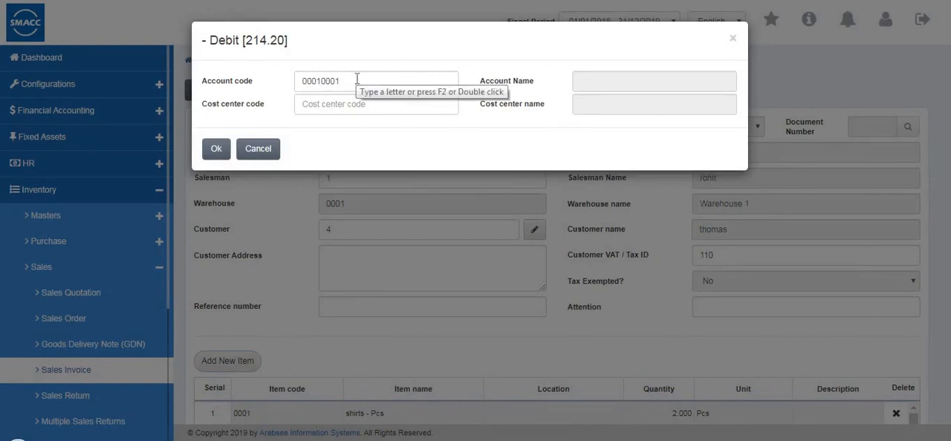
Choose Cash in hand as the invoice's debit account, confirm the posting and close the printable invoice
click(357, 79)
key(BackSpace)
key(BackSpace)
key(BackSpace)
key(BackSpace)
key(BackSpace)
key(BackSpace)
key(BackSpace)
key(BackSpace)
text(00030002)
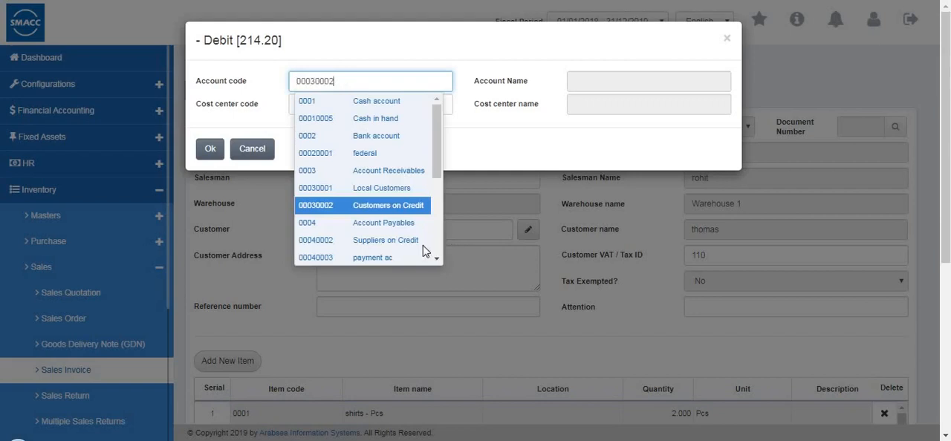
click(375, 121)
click(209, 151)
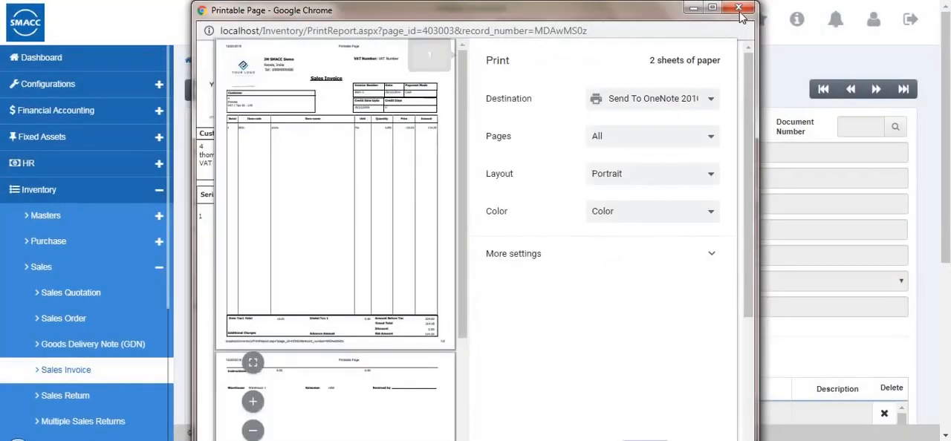
click(739, 9)
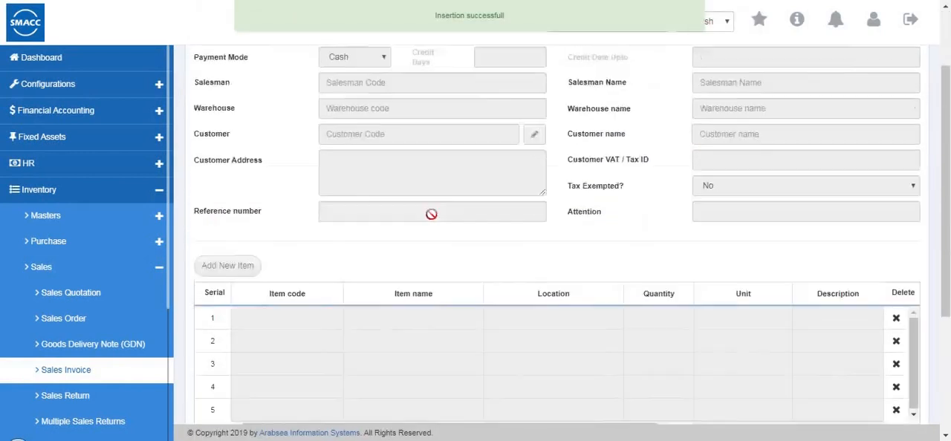
scroll(431, 214, up, 2)
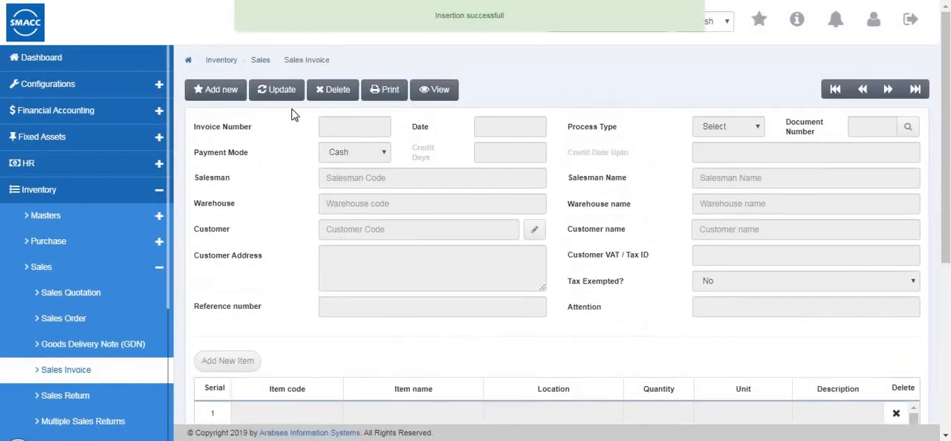
Go to the sales return page and start a new return for invoice 0001-3 with payment mode Cash
click(74, 396)
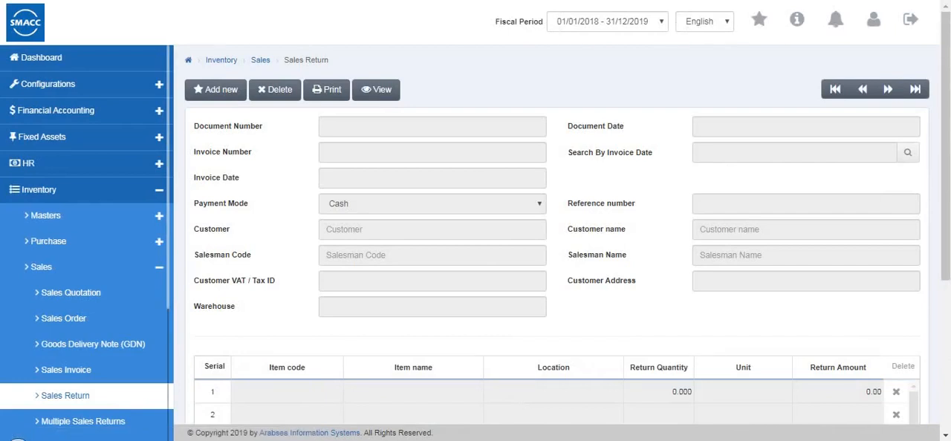
click(213, 90)
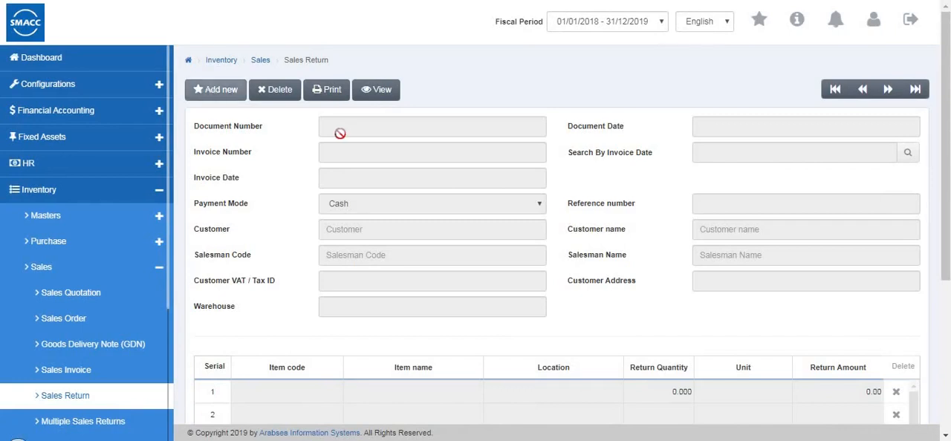
click(343, 149)
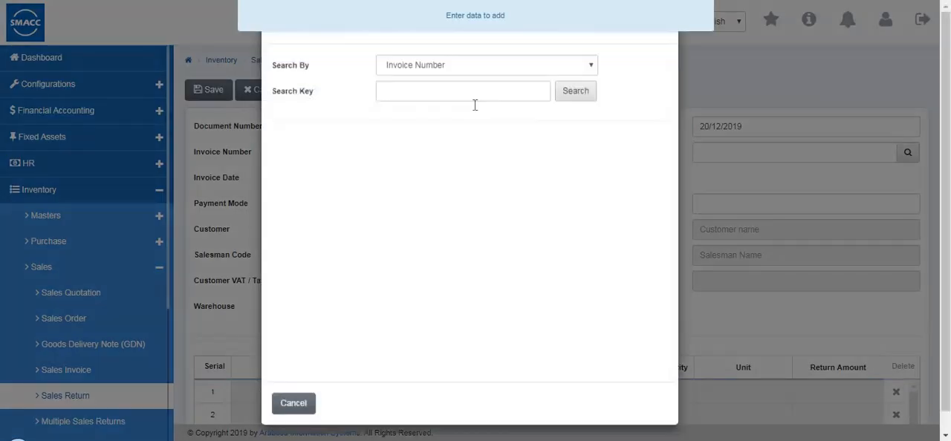
click(572, 112)
click(307, 234)
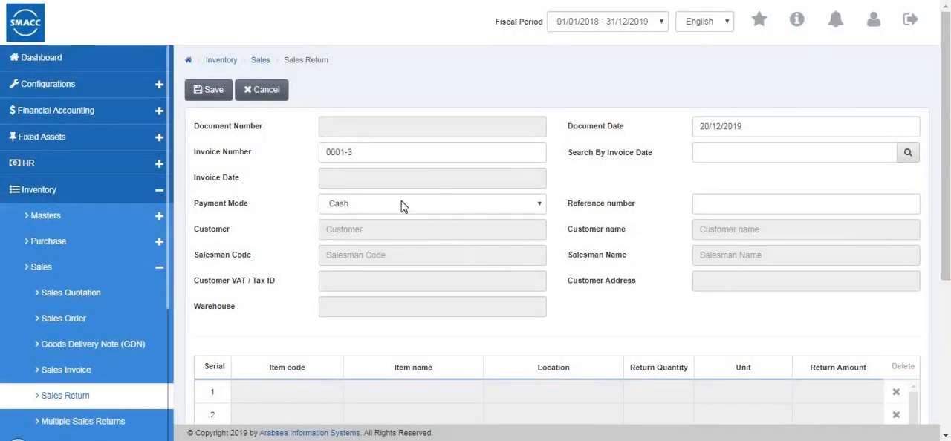
click(389, 206)
click(383, 219)
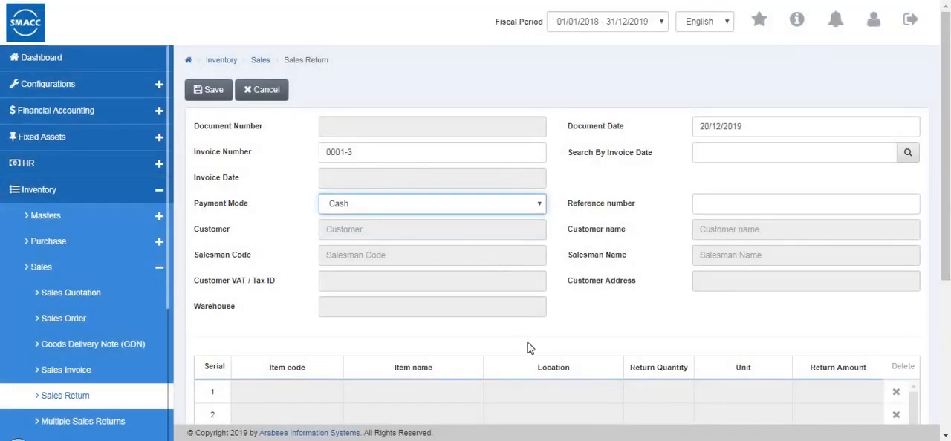
Look over the sales return's item columns and totals fields, and discard the return
scroll(529, 348, down, 3)
scroll(753, 238, right, 5)
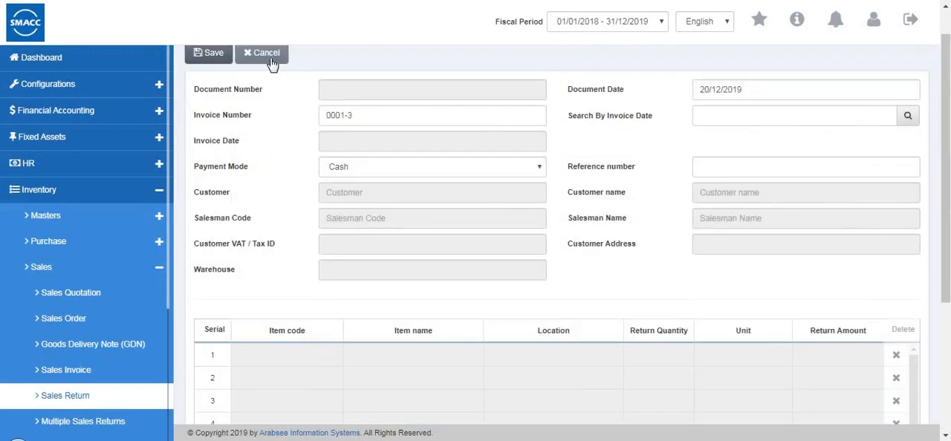
click(271, 63)
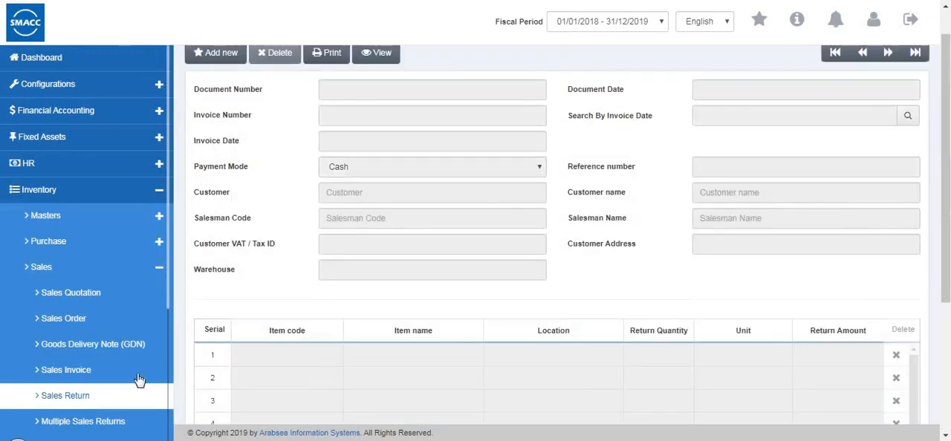
Start a multiple sales return with payment mode Cash, a customer from the list, salesman code 1 and warehouse 0001
scroll(110, 381, down, 3)
click(105, 318)
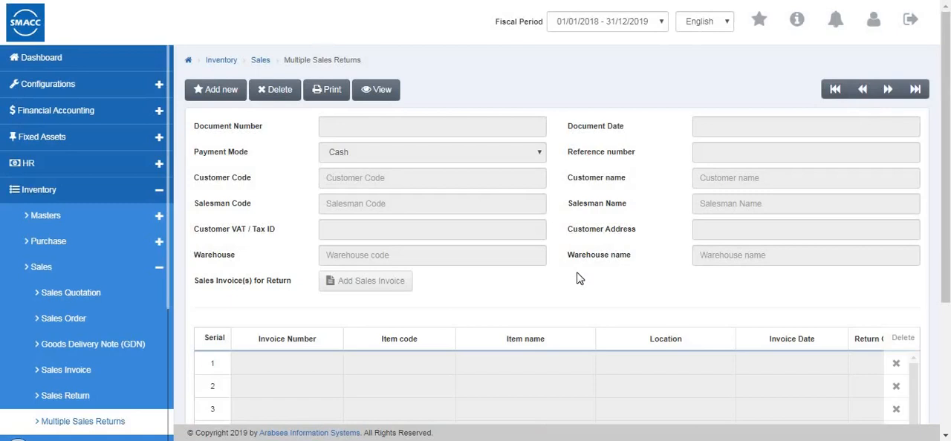
click(217, 97)
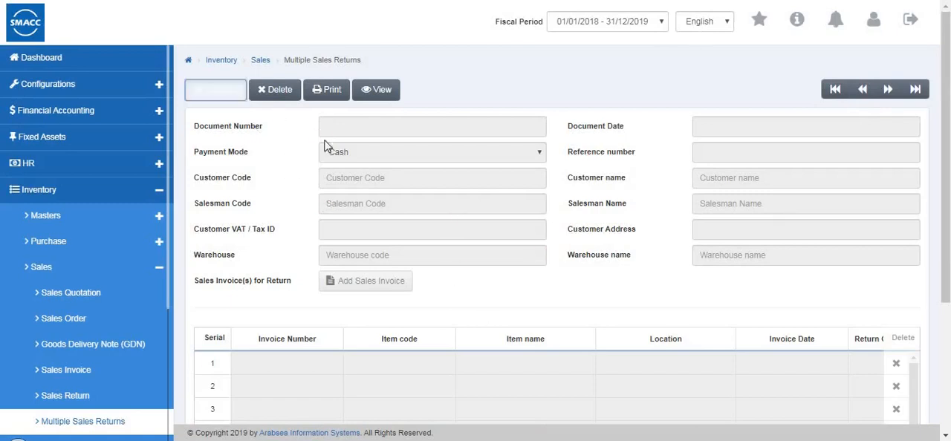
click(324, 152)
click(339, 168)
click(327, 183)
click(363, 200)
click(364, 203)
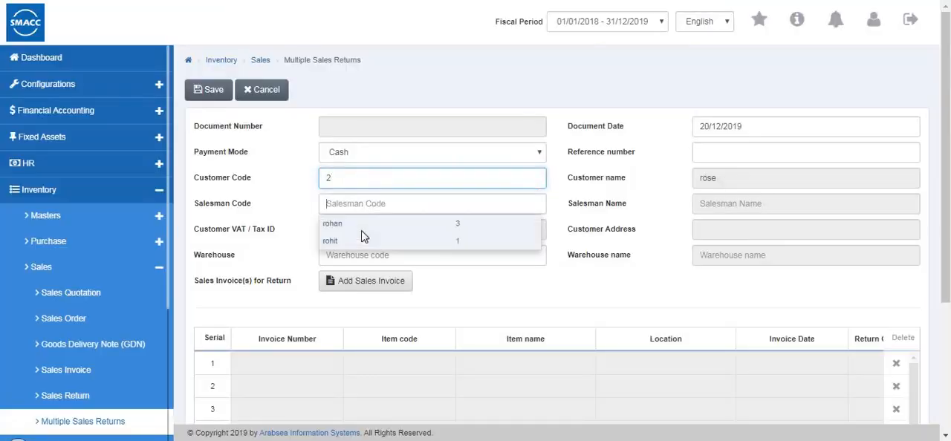
click(348, 234)
click(356, 255)
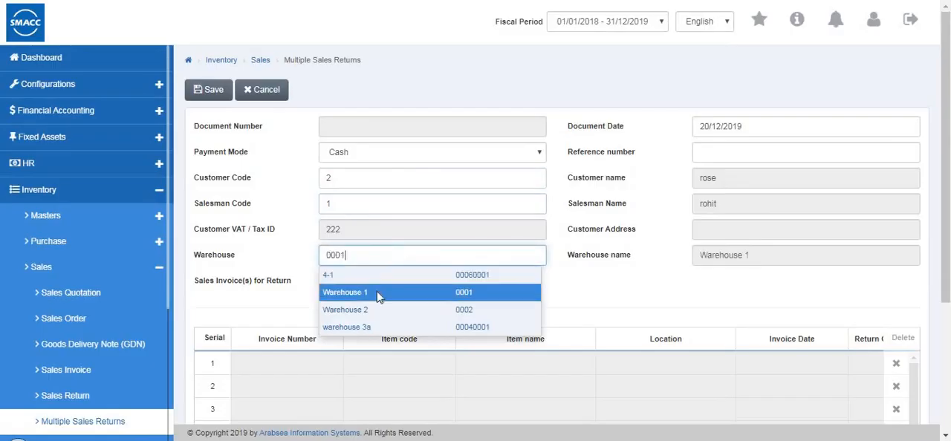
click(373, 293)
Open and dismiss the sales invoice selection for the multiple return, look over the form and cancel the entry
click(373, 289)
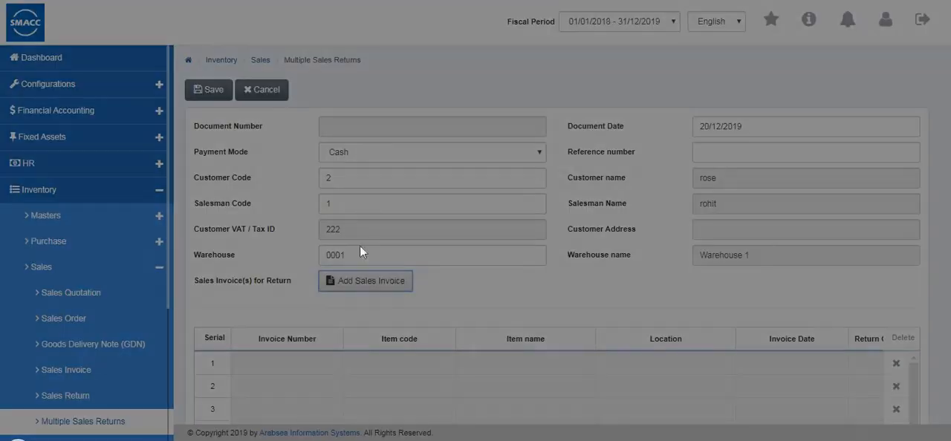
key(Escape)
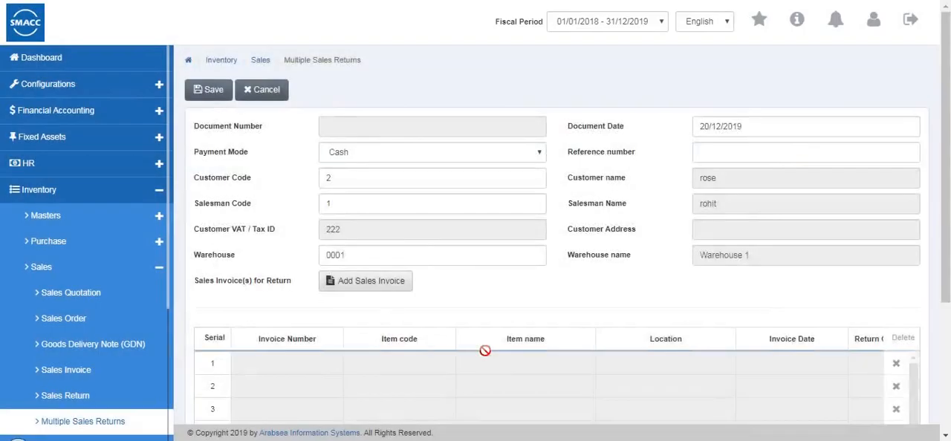
scroll(484, 350, down, 3)
mouse_move(417, 279)
mouse_down()
mouse_move(715, 277)
mouse_move(416, 274)
mouse_up()
scroll(861, 148, up, 2)
scroll(861, 147, up, 3)
click(271, 90)
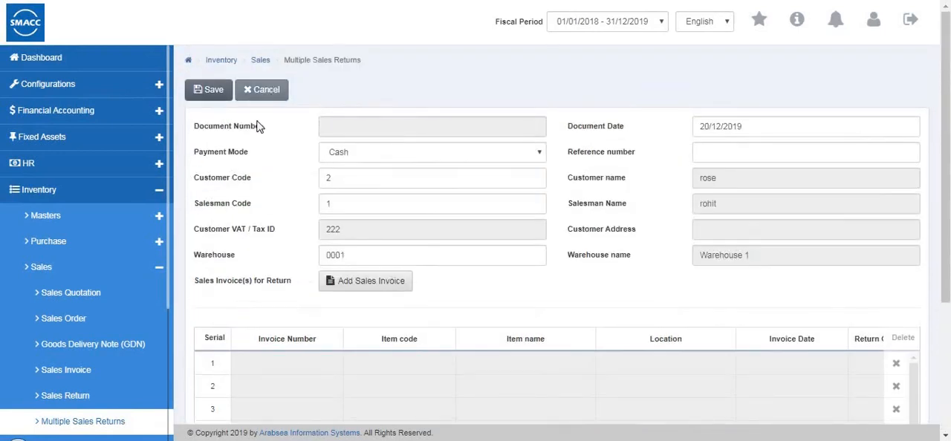
Go to the sales collection page and start a new collection with a customer from the list and collector code 1
scroll(69, 365, down, 1)
scroll(74, 350, down, 5)
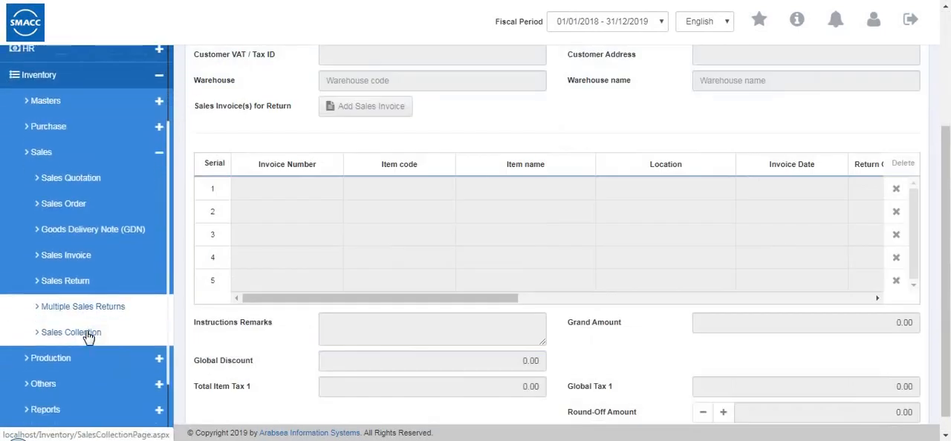
click(71, 328)
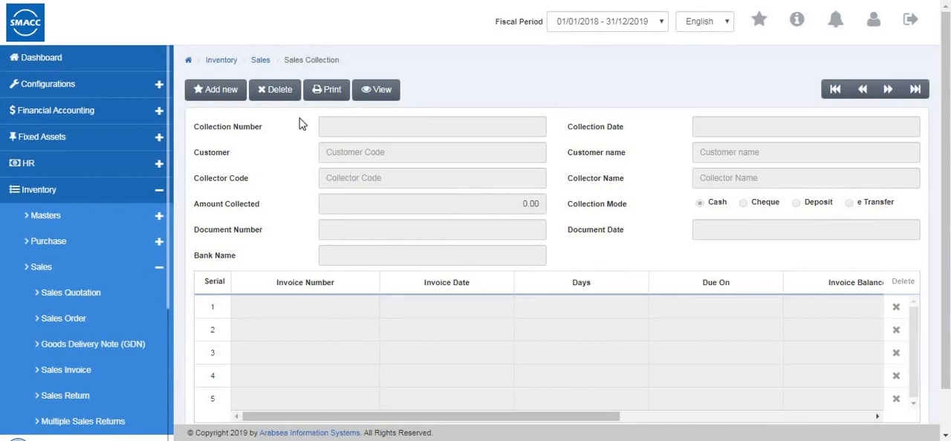
click(221, 90)
click(328, 153)
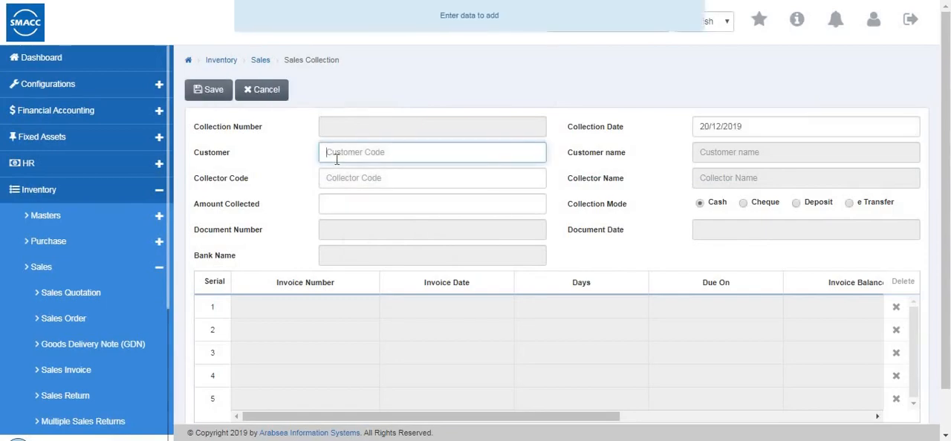
double_click(455, 156)
click(319, 189)
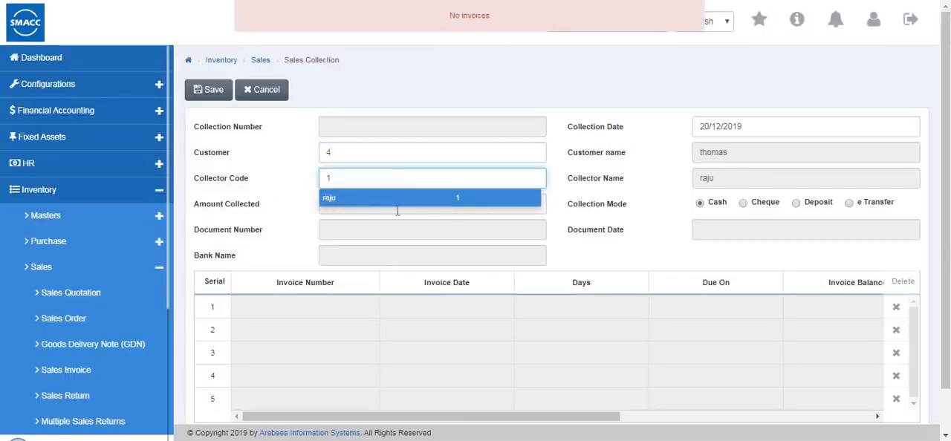
click(393, 208)
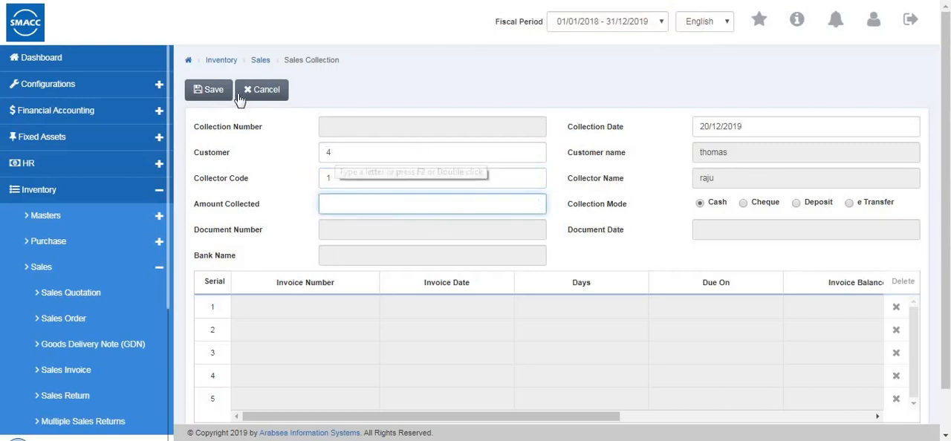
Restart the sales collection entry with only collector code 1 filled in and look over the invoice grid
click(211, 90)
click(347, 158)
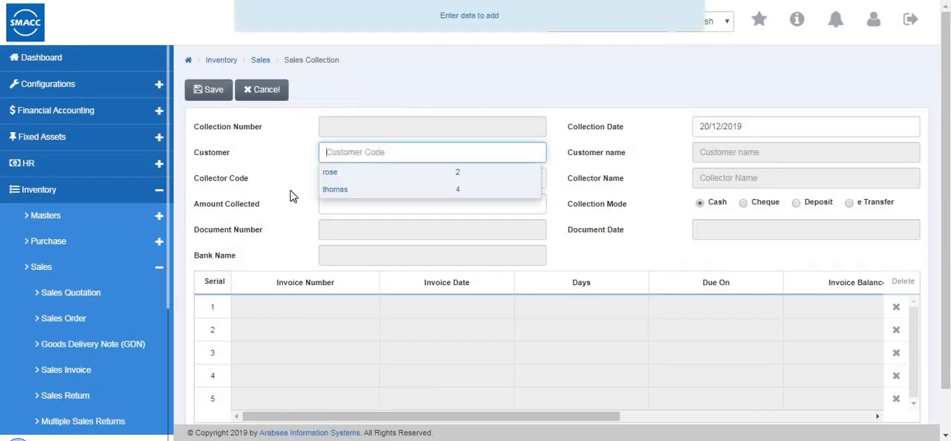
click(246, 185)
click(349, 182)
text(1)
click(259, 191)
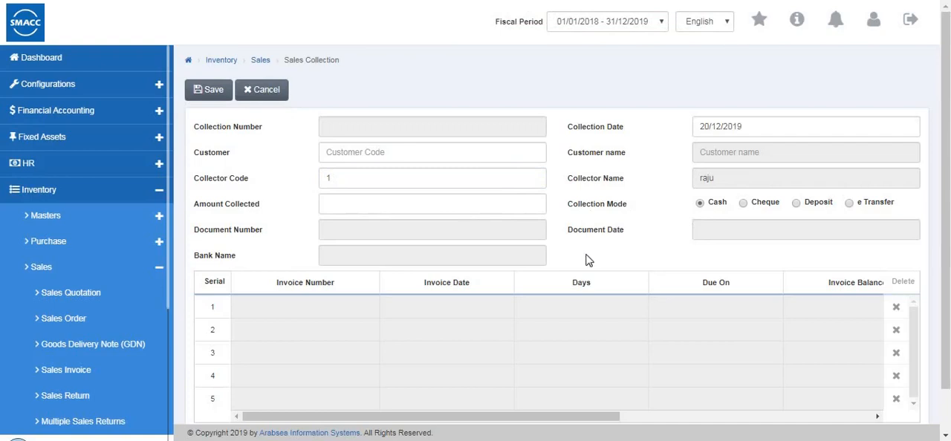
drag(716, 418, 371, 405)
scroll(305, 285, down, 1)
scroll(297, 284, up, 1)
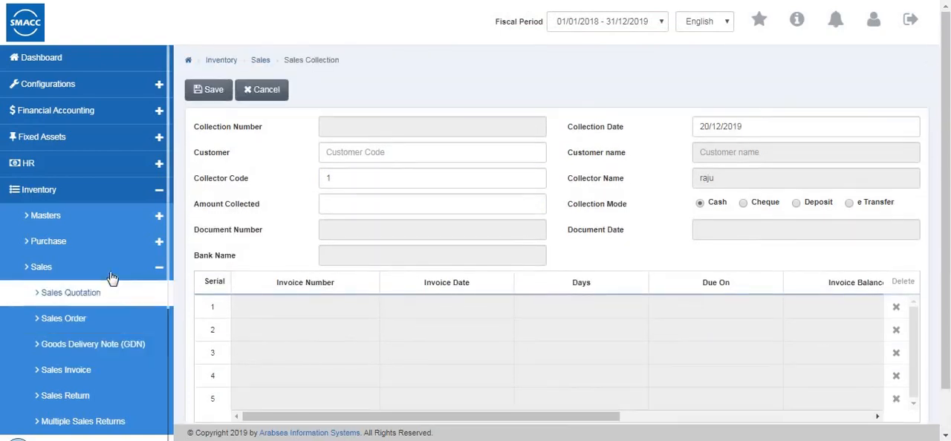
Go to the Production Master page, look at the entry form for a new production and cancel it
click(112, 272)
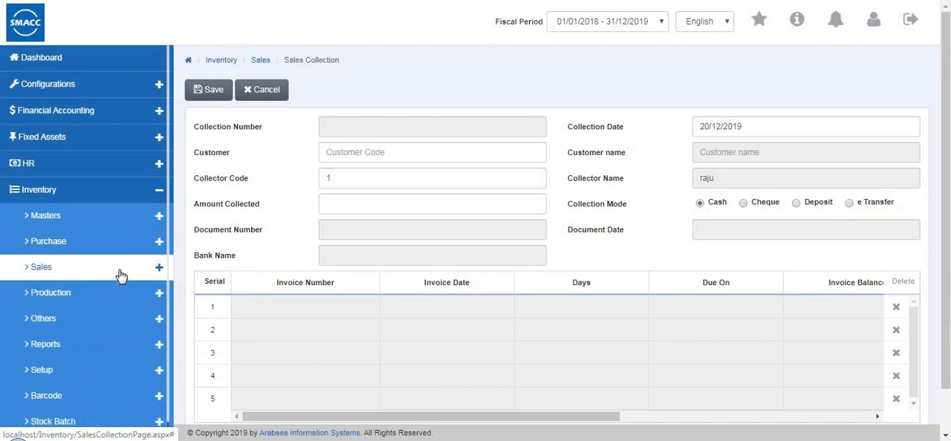
click(104, 293)
click(89, 327)
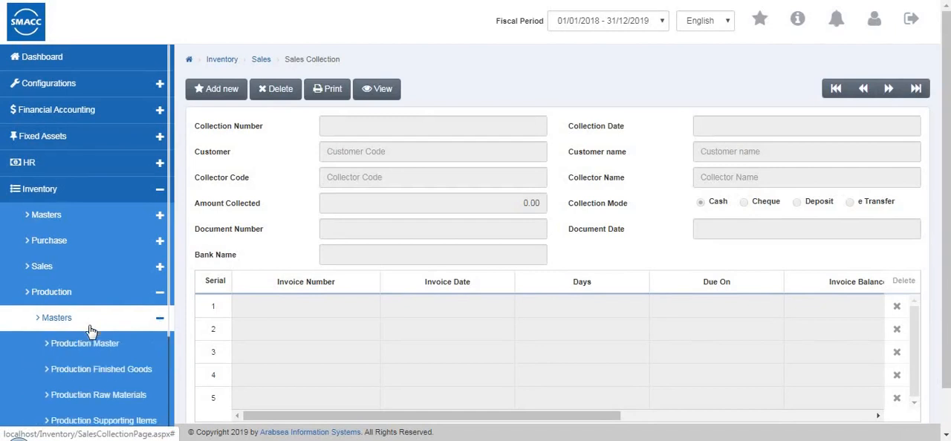
click(85, 344)
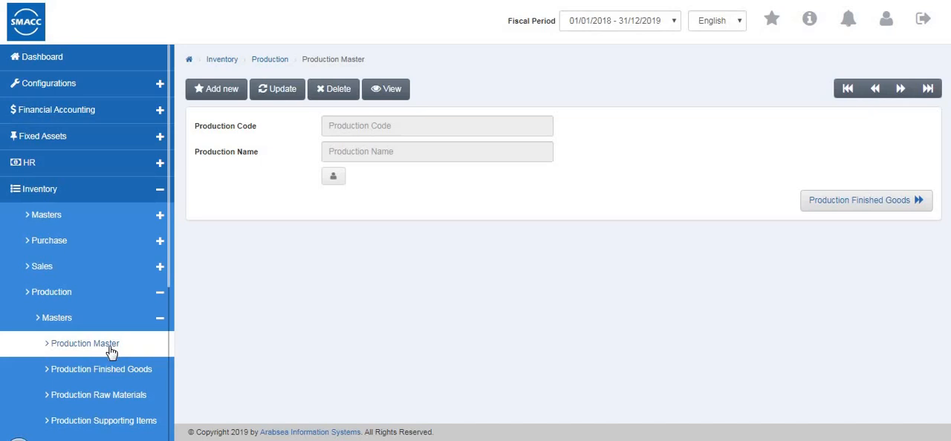
click(209, 92)
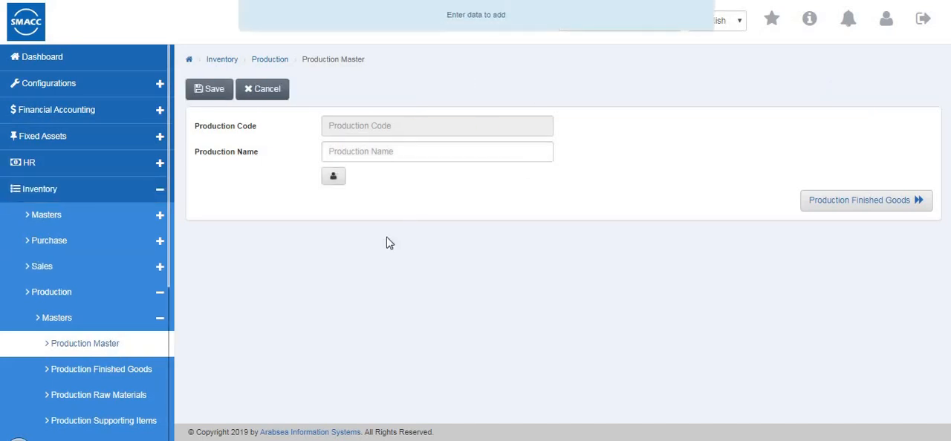
click(271, 94)
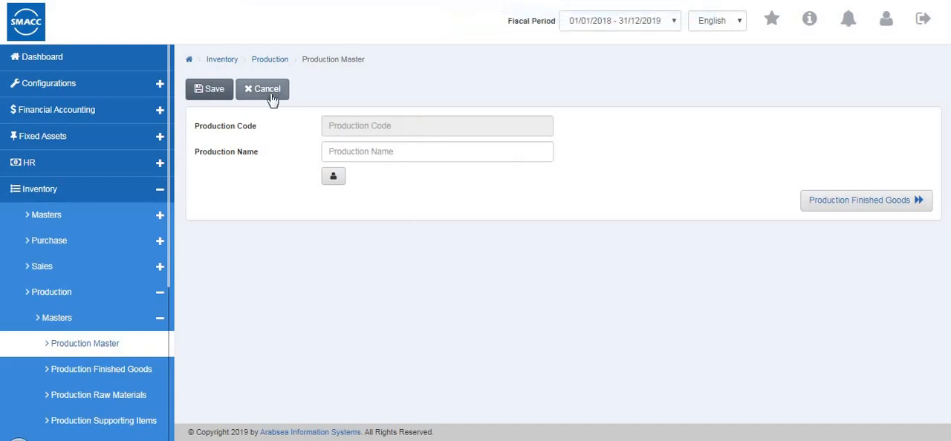
Go to the Production Finished Goods page, start an update and look over the item grid
click(92, 376)
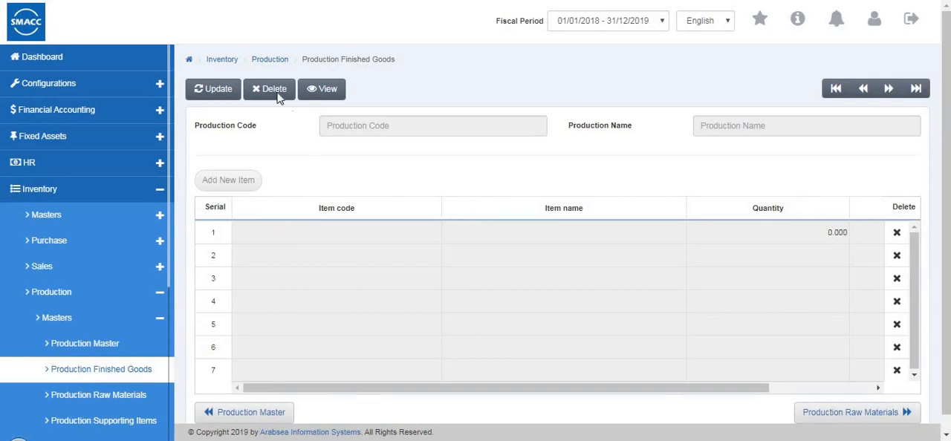
scroll(277, 97, down, 1)
click(214, 77)
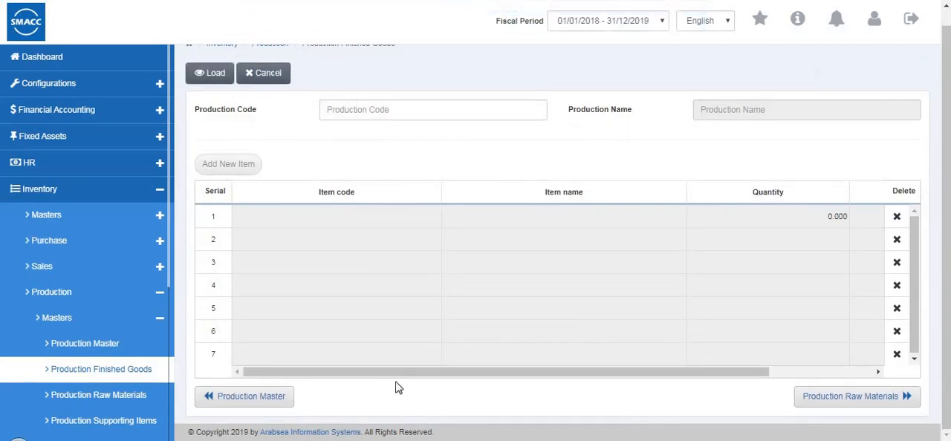
drag(512, 372, 327, 394)
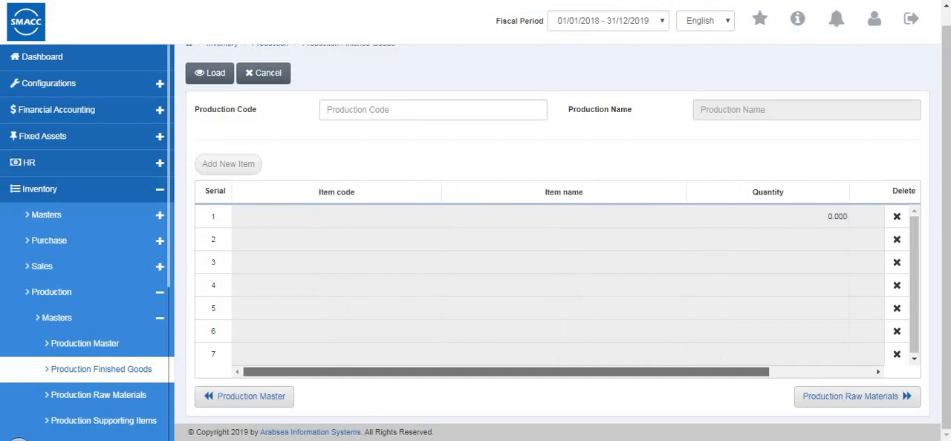
Go to the Production Raw Materials page, look at its update mode and cancel it
click(138, 402)
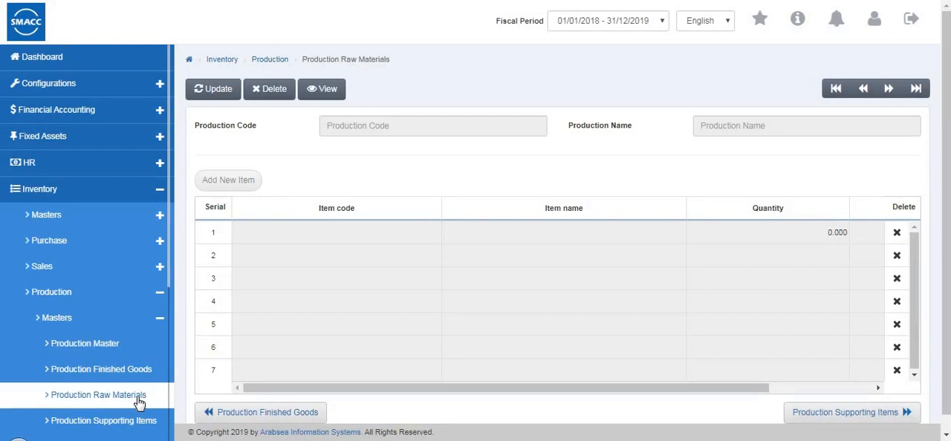
click(228, 90)
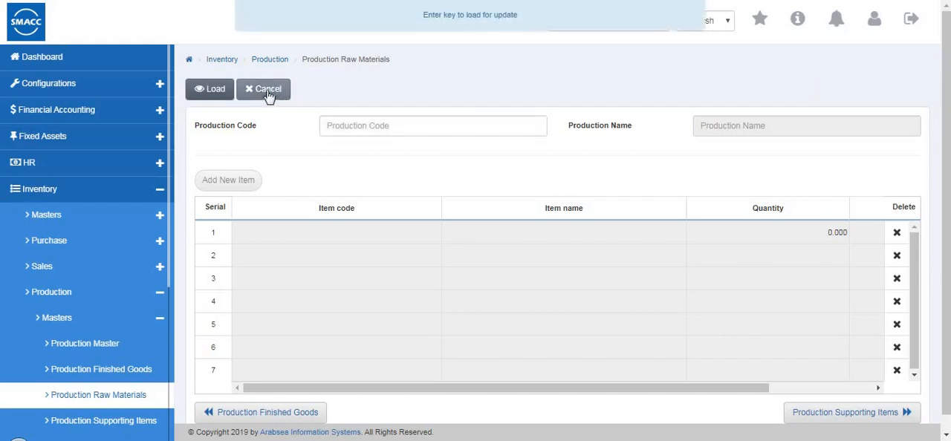
click(267, 92)
click(267, 97)
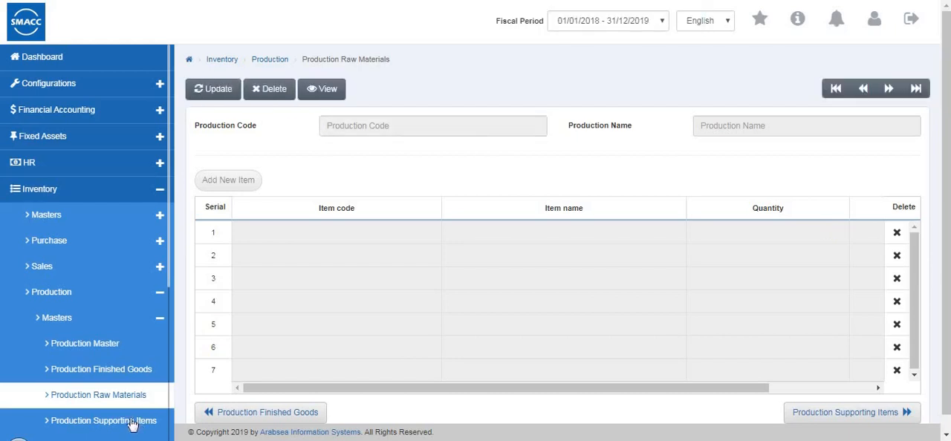
Look over the grids on the Production Supporting Items page and the Production Expenses page
click(89, 421)
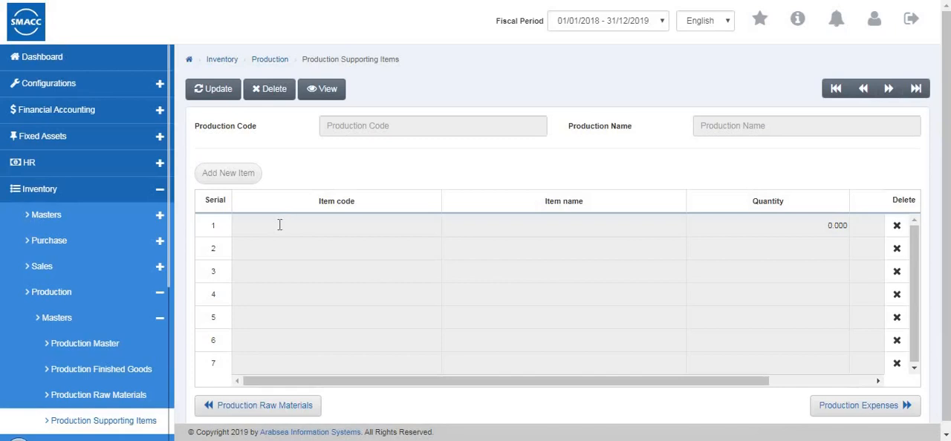
drag(303, 382, 300, 402)
scroll(85, 330, down, 1)
scroll(85, 334, down, 2)
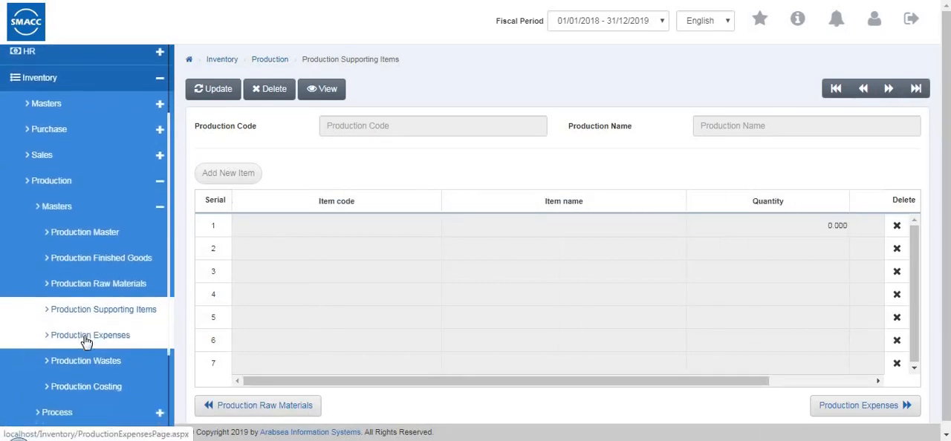
click(121, 314)
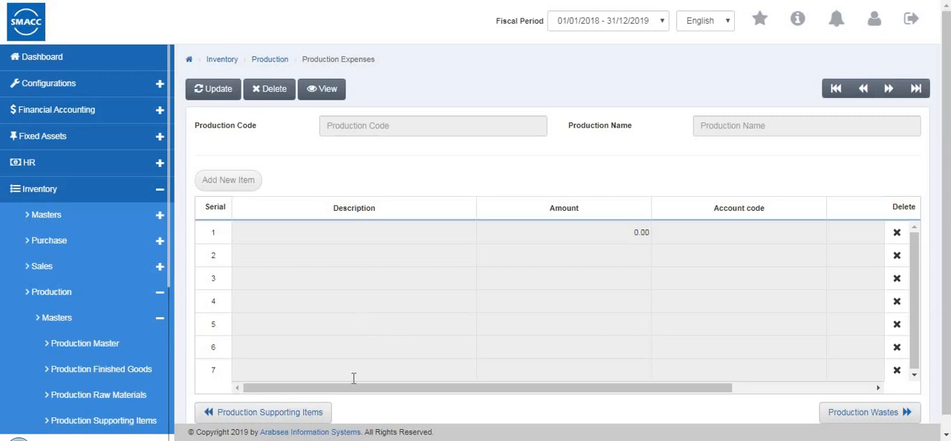
drag(387, 390, 118, 371)
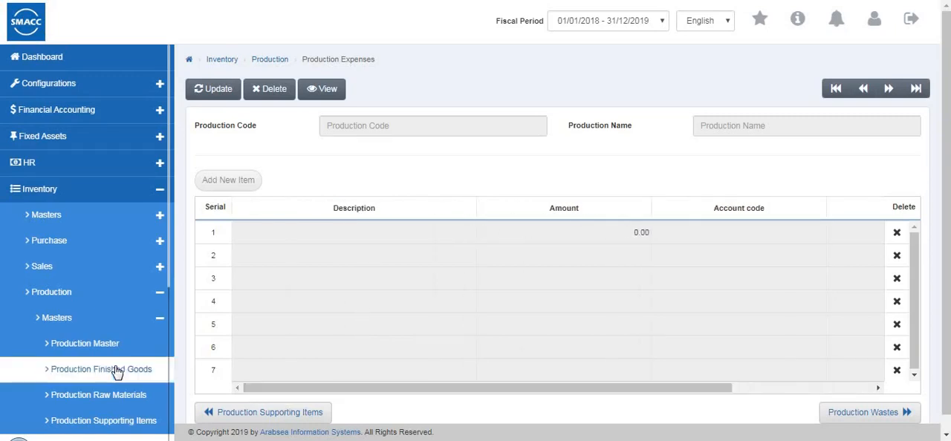
Go to the Production Wastes page and look over the columns of its grid
scroll(119, 349, down, 3)
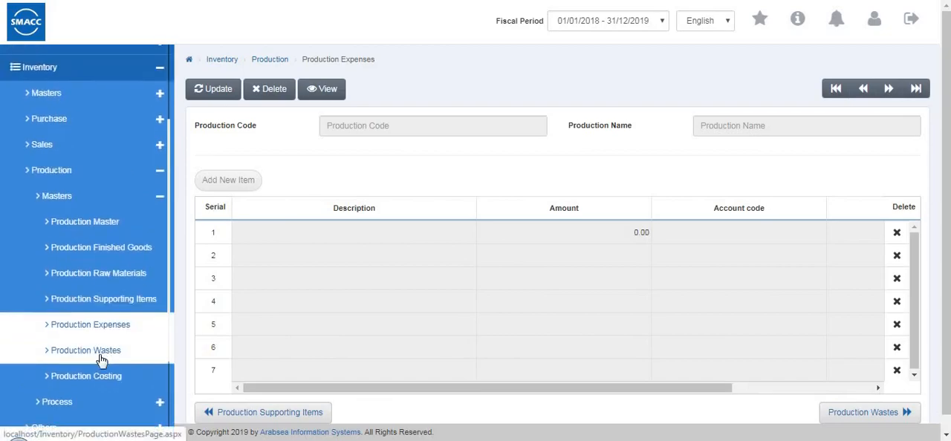
click(101, 359)
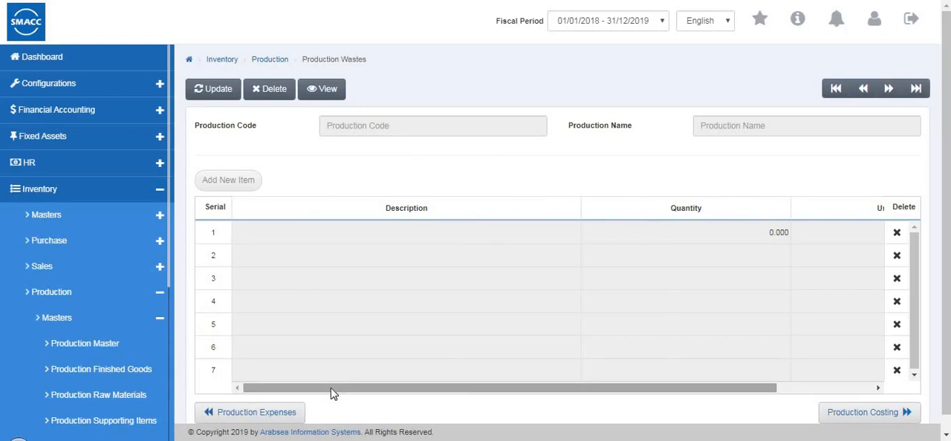
drag(461, 387, 304, 323)
Go to the Production Costing page and open its view mode to look over the cost and sales price fields
scroll(304, 308, down, 1)
scroll(304, 304, up, 1)
scroll(53, 262, down, 1)
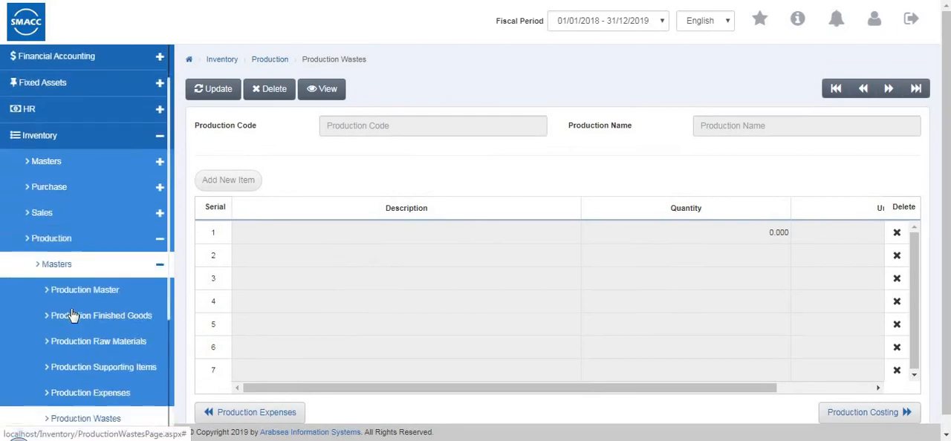
scroll(74, 327, down, 2)
click(81, 349)
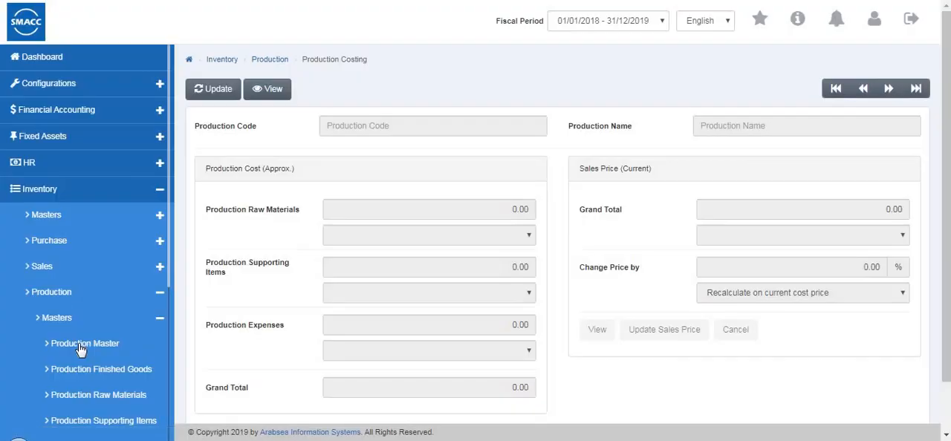
click(267, 89)
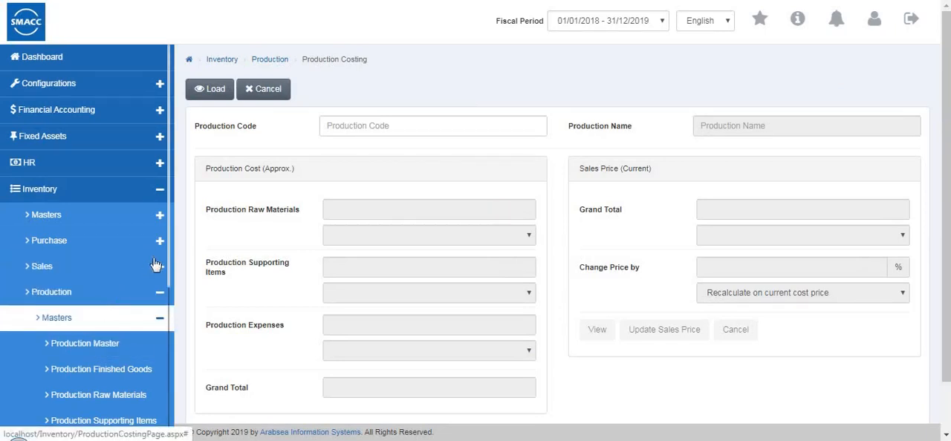
Go to the Production Process page under Process, start a new entry and look over the whole form
scroll(167, 308, down, 3)
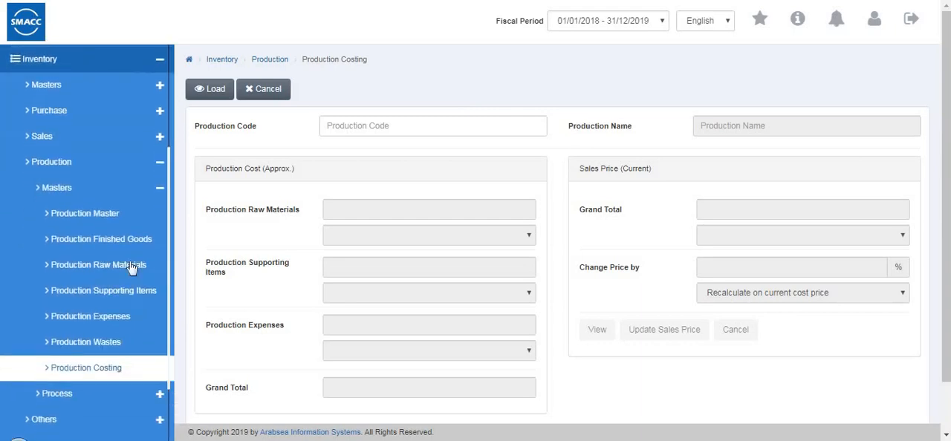
scroll(130, 268, down, 1)
click(110, 226)
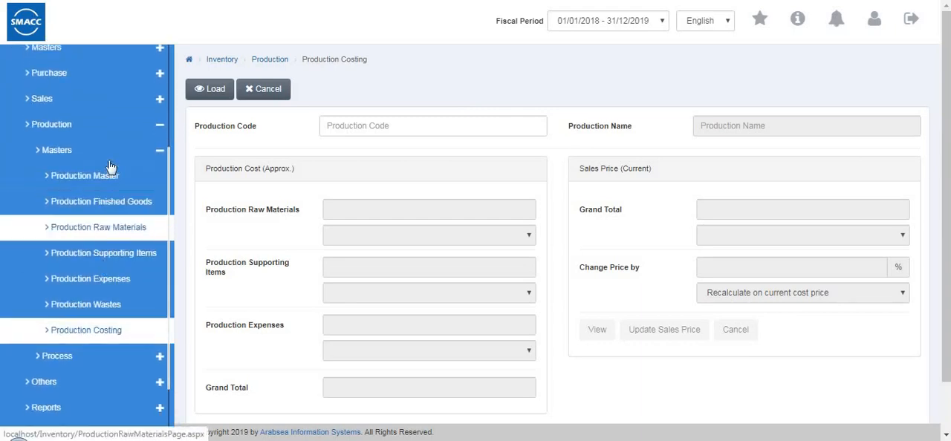
click(108, 161)
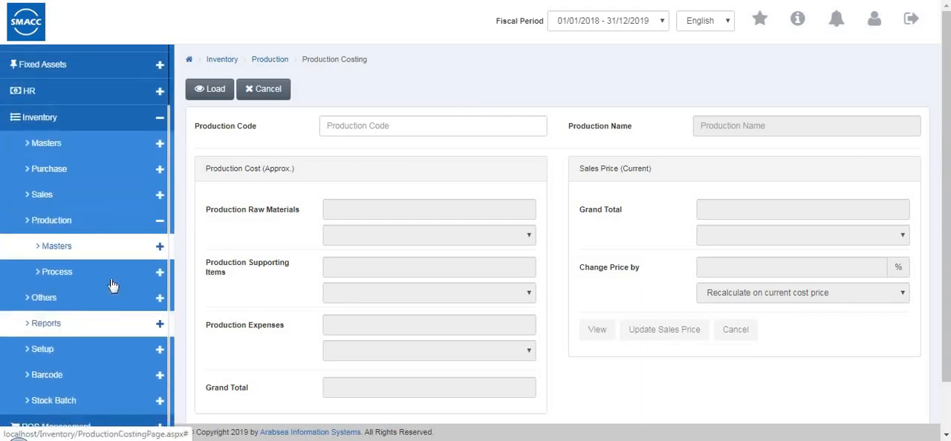
click(111, 275)
click(115, 300)
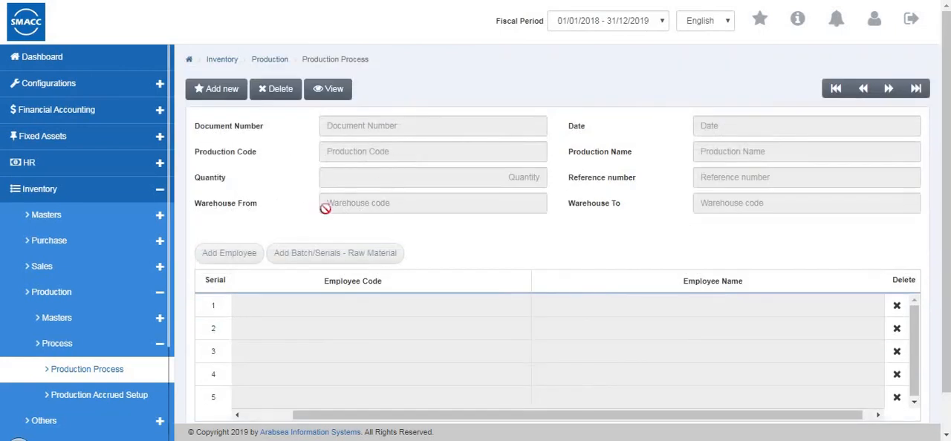
click(234, 98)
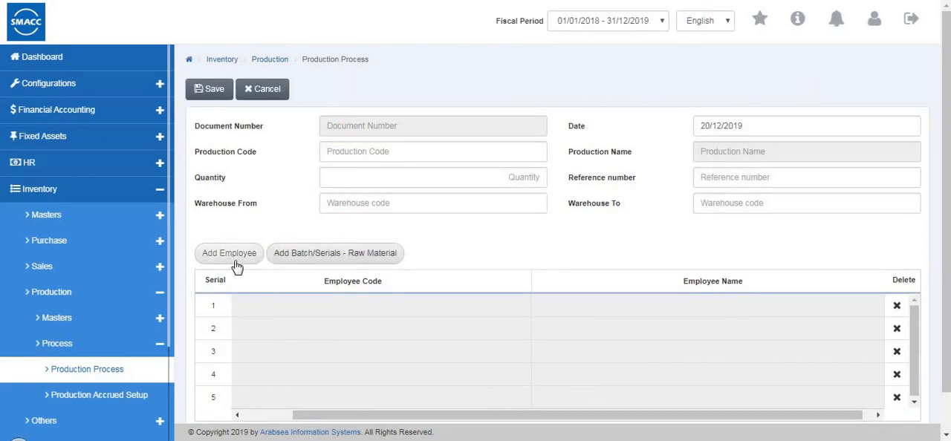
scroll(331, 245, down, 1)
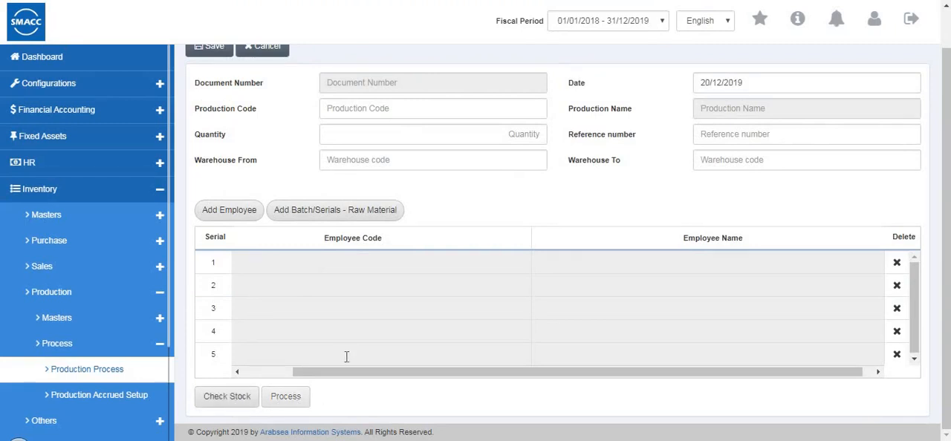
scroll(314, 356, up, 1)
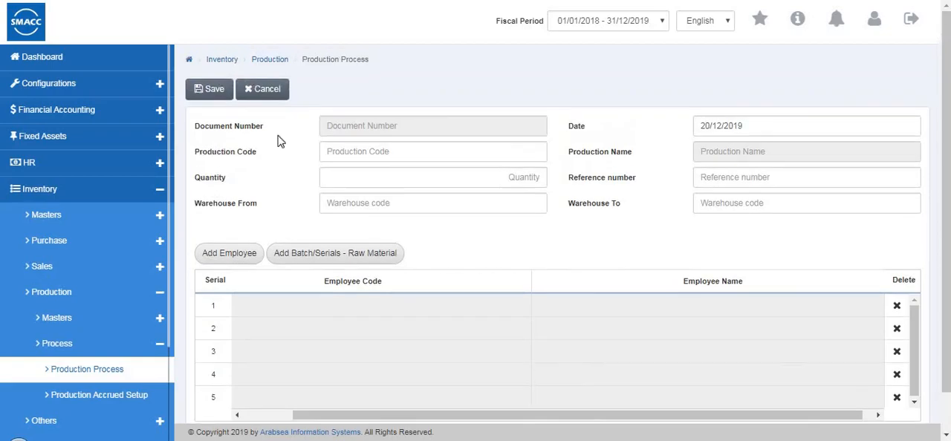
Go to the Production Accrued Setup page and look through all columns of its table
click(98, 395)
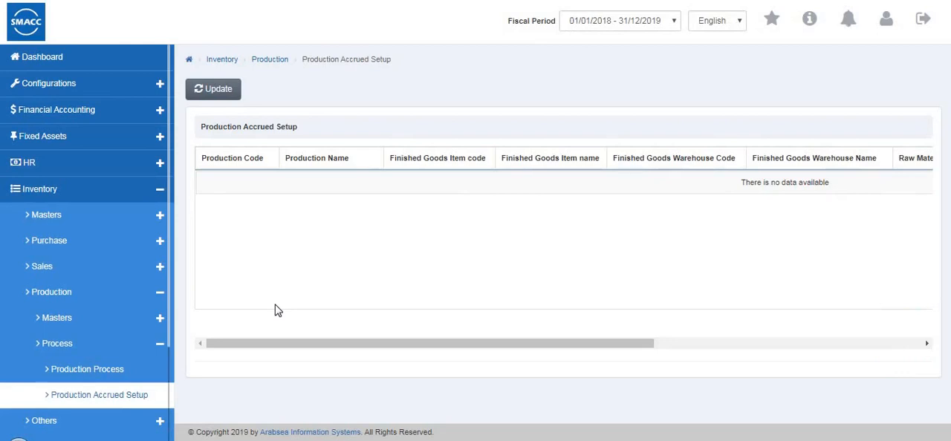
drag(346, 345, 686, 391)
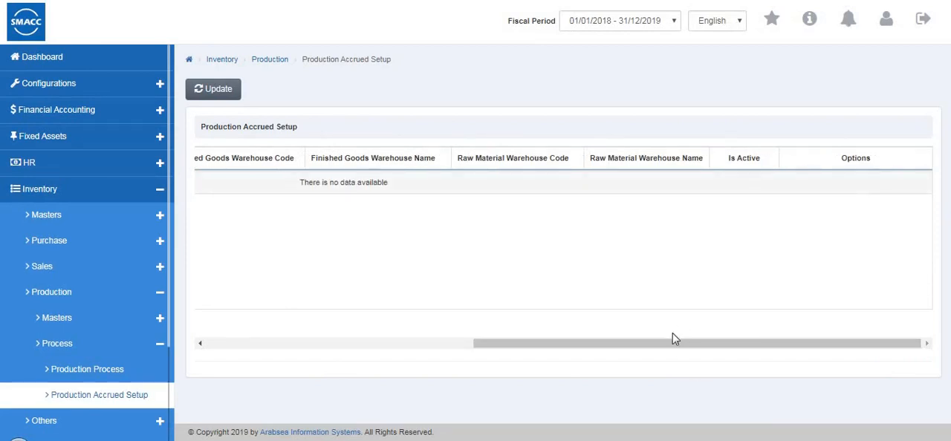
drag(634, 339, 314, 204)
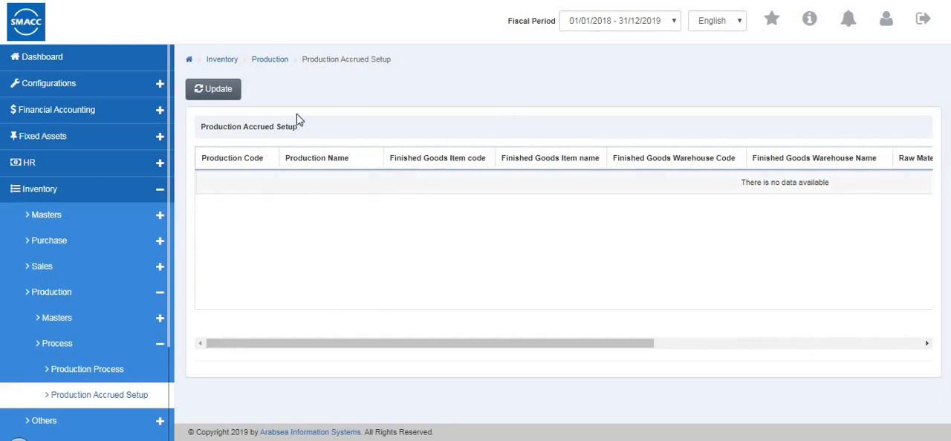
Open the accrued setup for updating, look over the finished goods search options and tables, and cancel the update
click(211, 91)
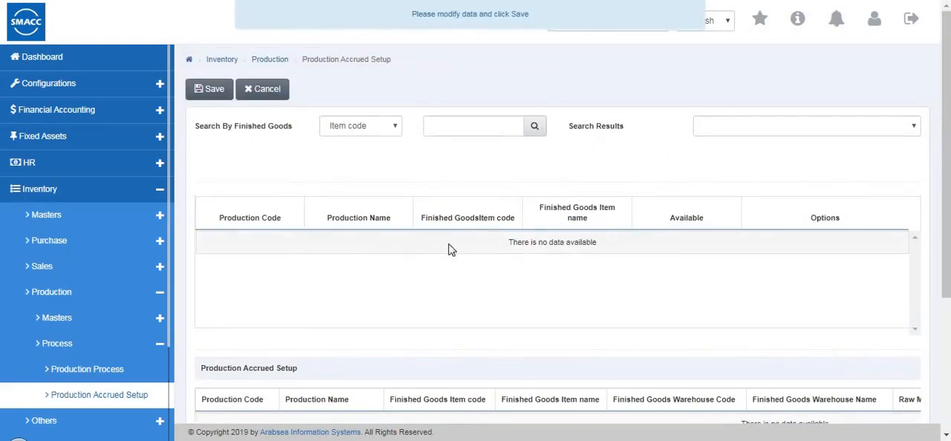
click(375, 128)
click(437, 142)
scroll(259, 237, down, 3)
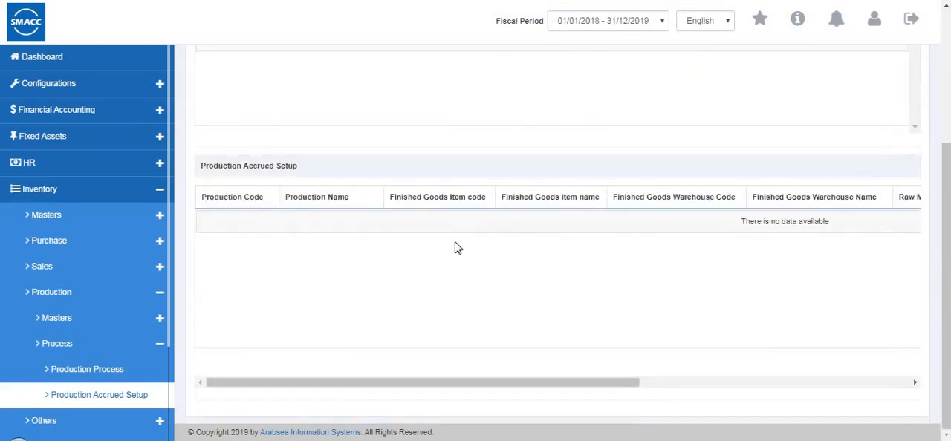
scroll(457, 248, up, 3)
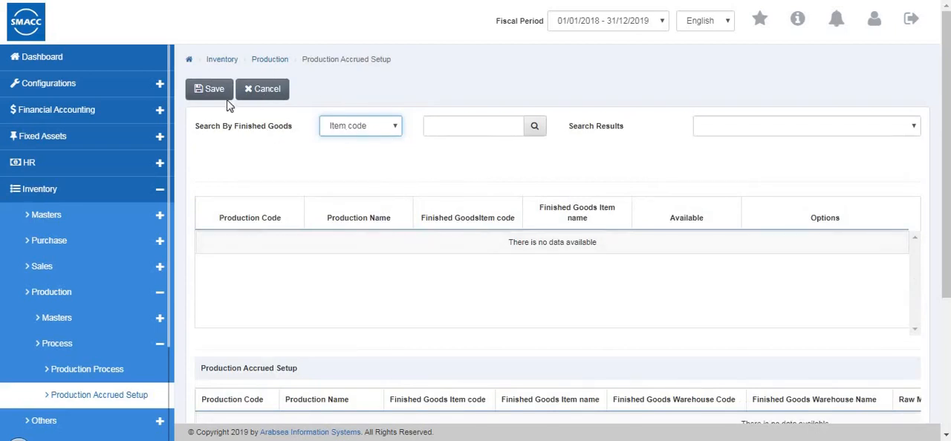
click(269, 95)
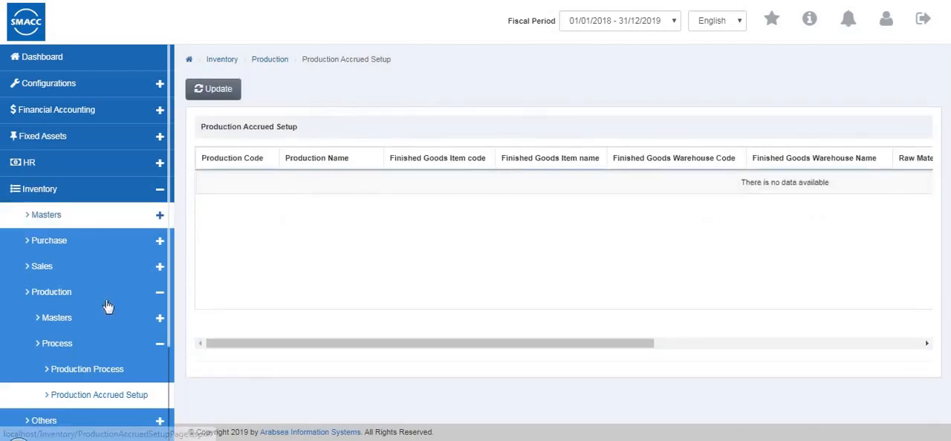
Collapse the Production section and go to the Stock Transfer Request page under Others
click(103, 344)
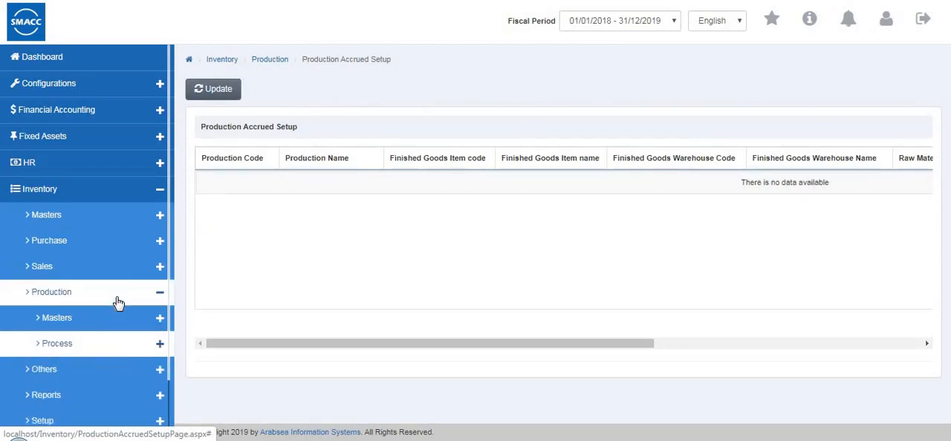
click(117, 301)
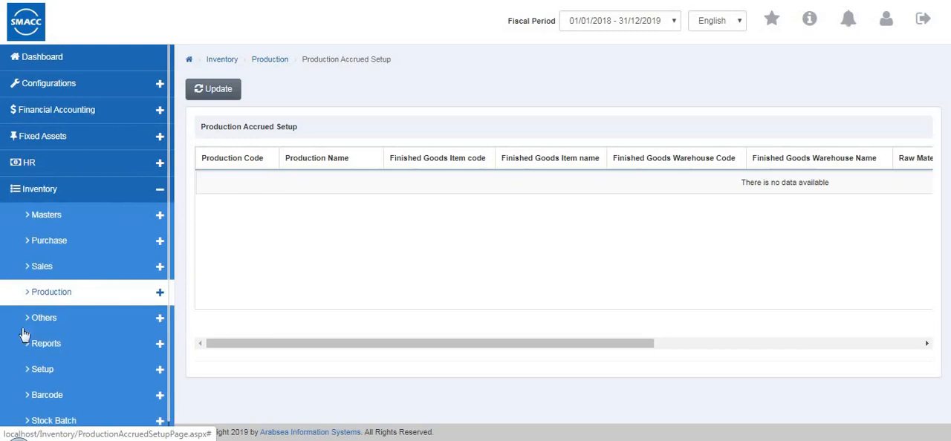
scroll(23, 326, down, 1)
click(56, 312)
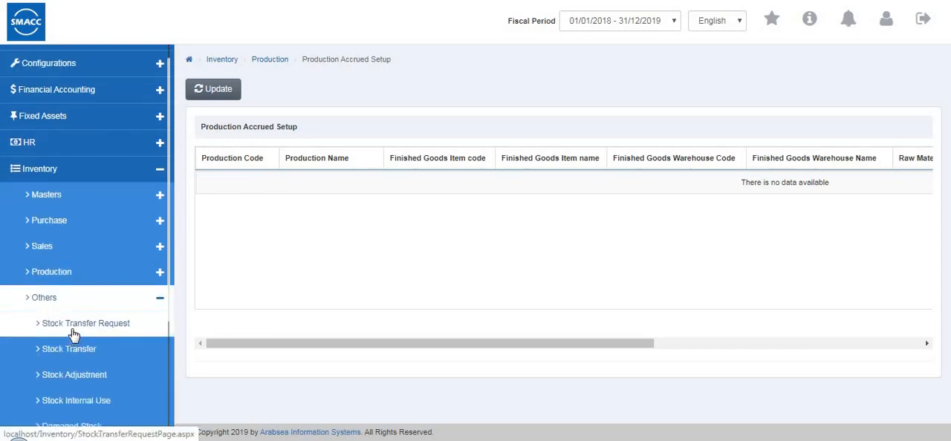
click(77, 333)
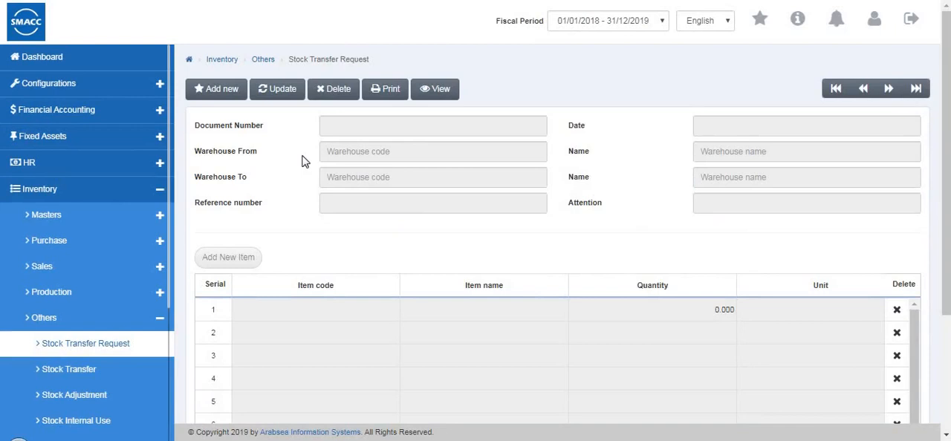
Start a new stock transfer request from warehouse 0001 to warehouse 0002
click(211, 91)
click(360, 150)
click(363, 188)
text(0002)
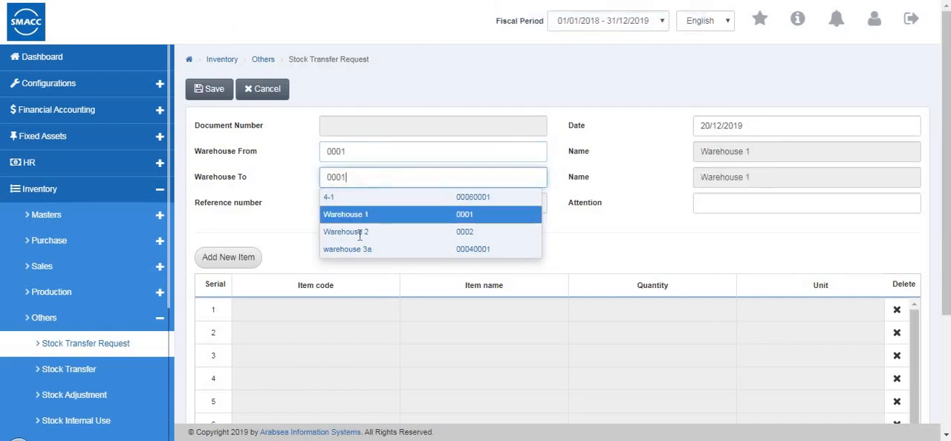
click(364, 234)
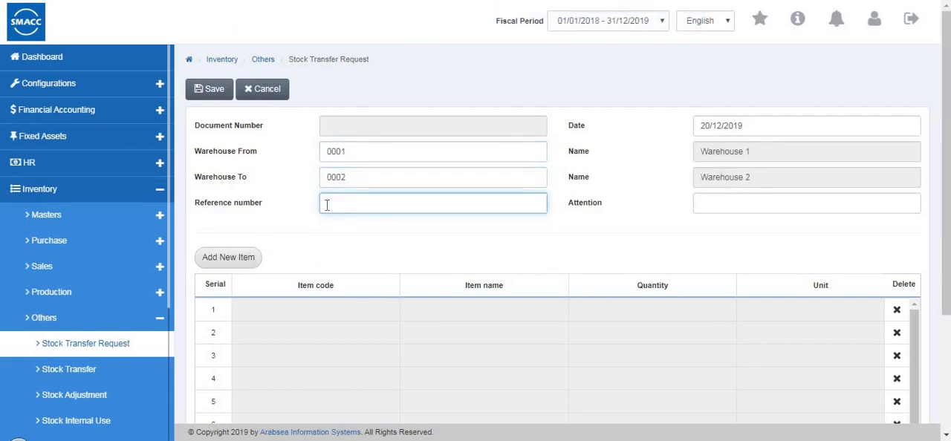
Enter reference number wr1, add 2 Pcs of item 0001 (shirts) to the request, and check its in-hand quantity per warehouse
click(240, 260)
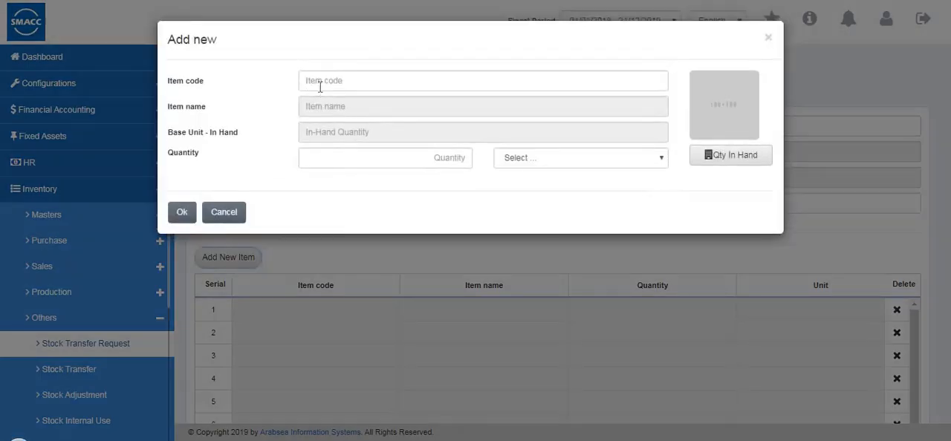
click(320, 79)
text(0001)
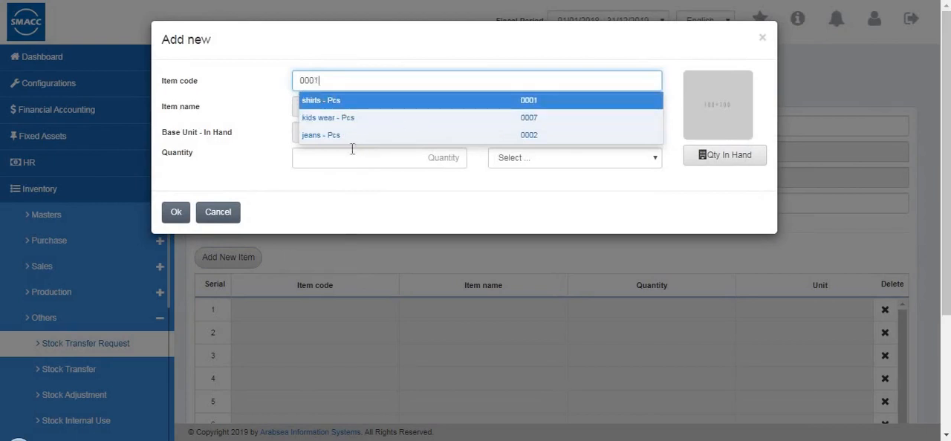
click(455, 159)
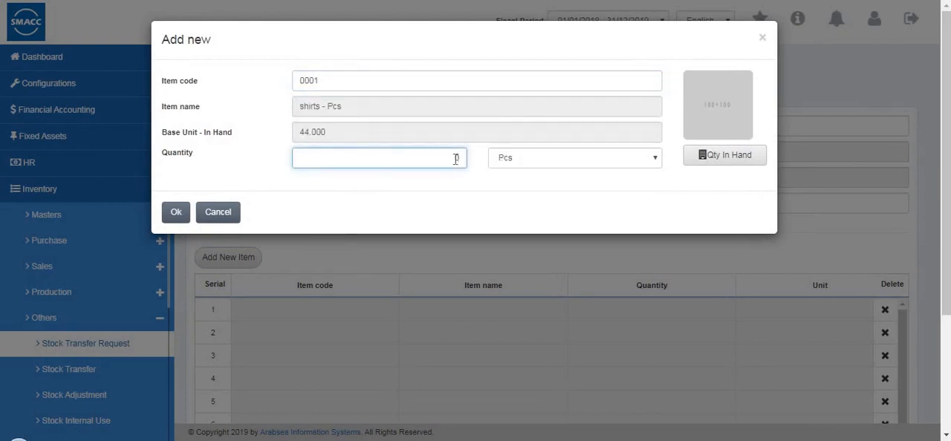
text(2)
click(703, 156)
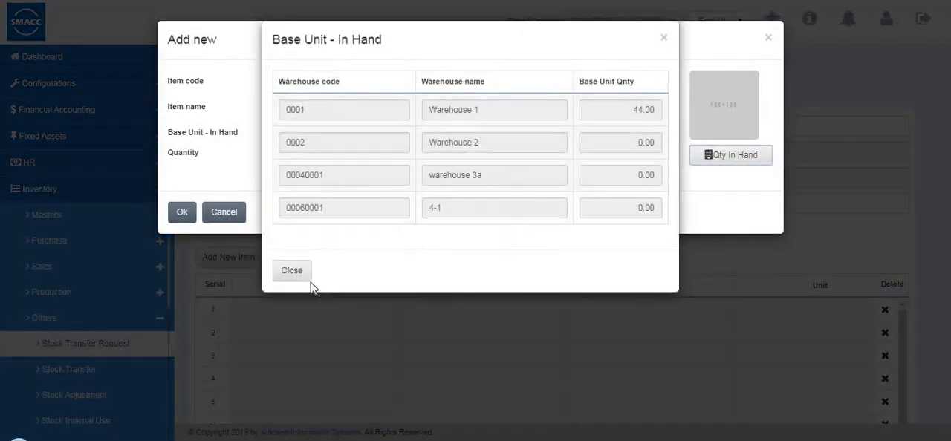
click(215, 234)
click(182, 214)
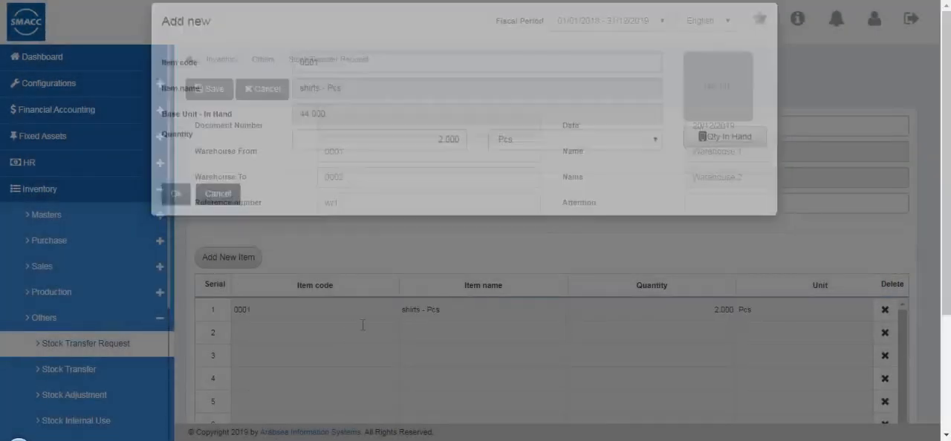
Look over the item table's columns and save the stock transfer request
scroll(453, 366, down, 2)
drag(454, 368, 380, 384)
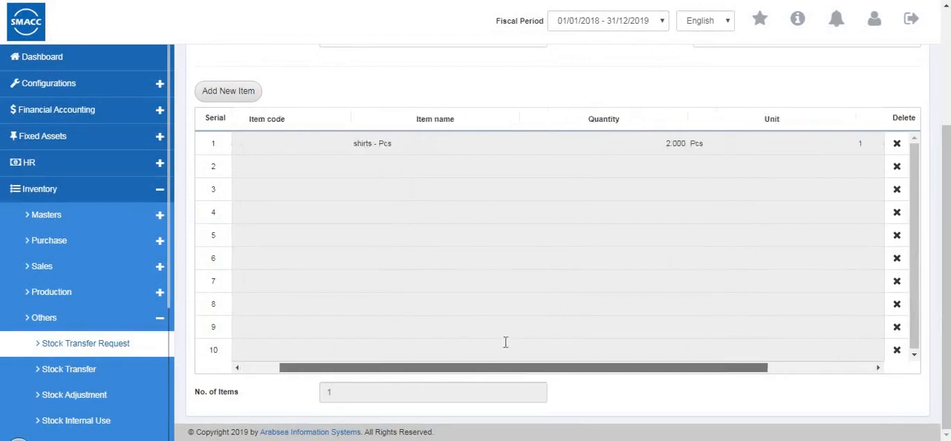
scroll(510, 290, up, 3)
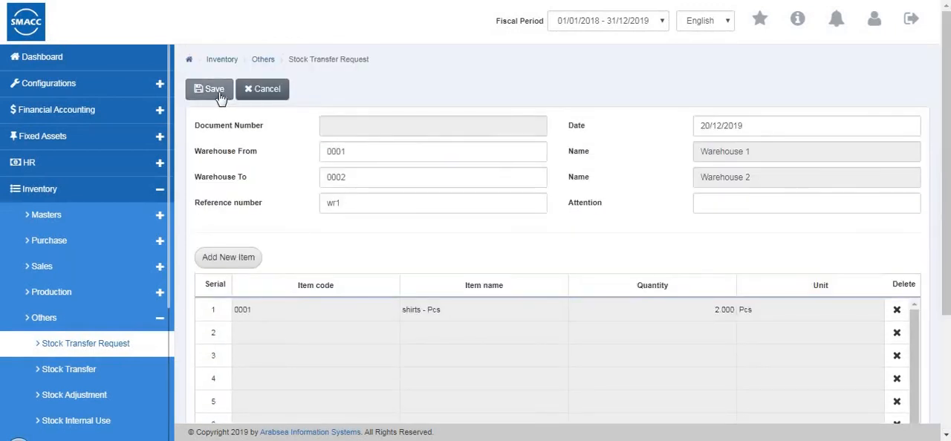
click(221, 98)
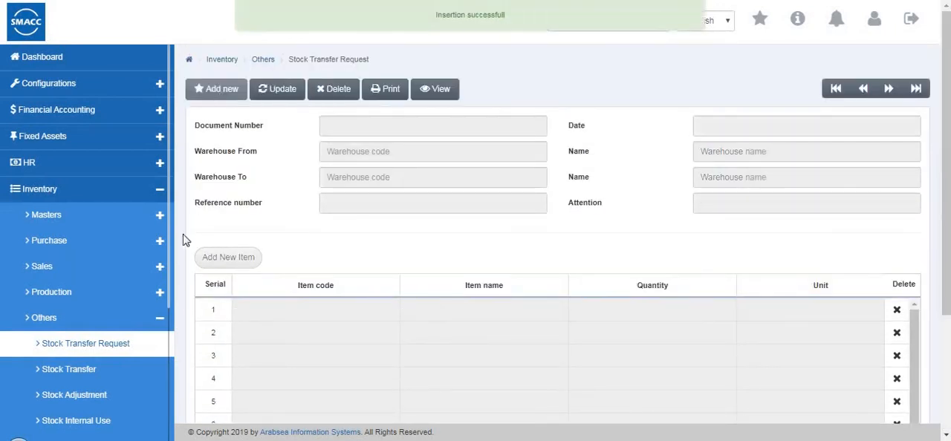
Go to the Stock Transfer page and start a new transfer from warehouse 0002 to warehouse 0001
click(99, 378)
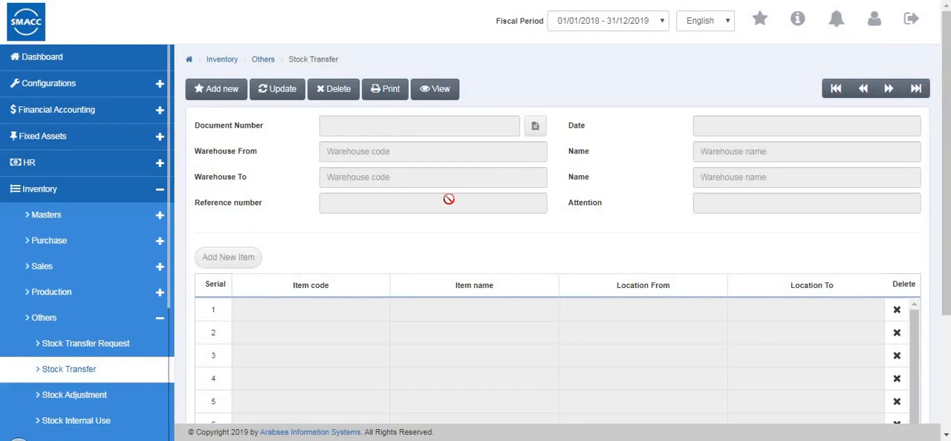
click(215, 92)
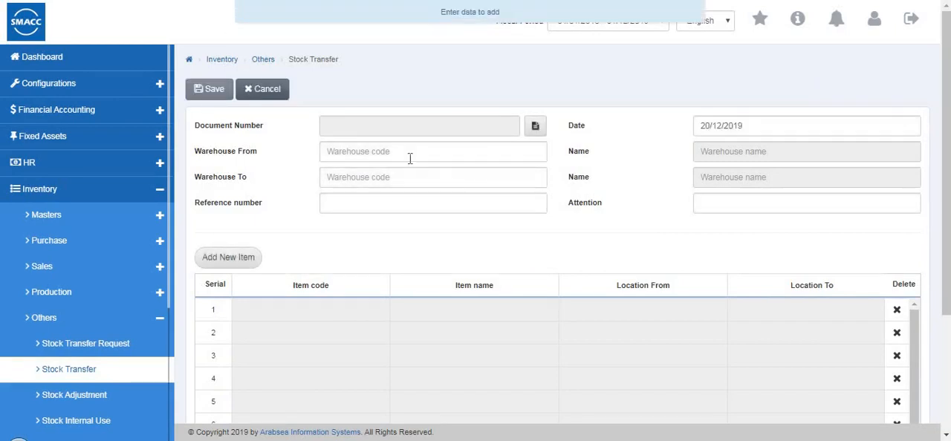
click(409, 158)
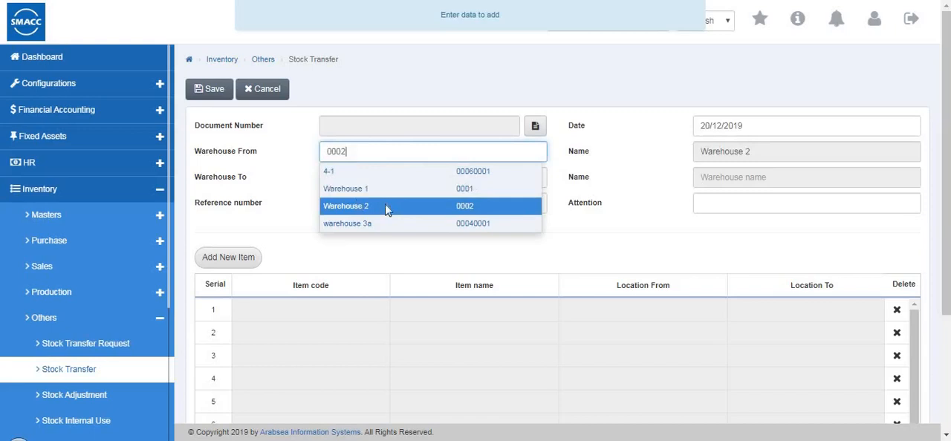
key(Tab)
key(Tab)
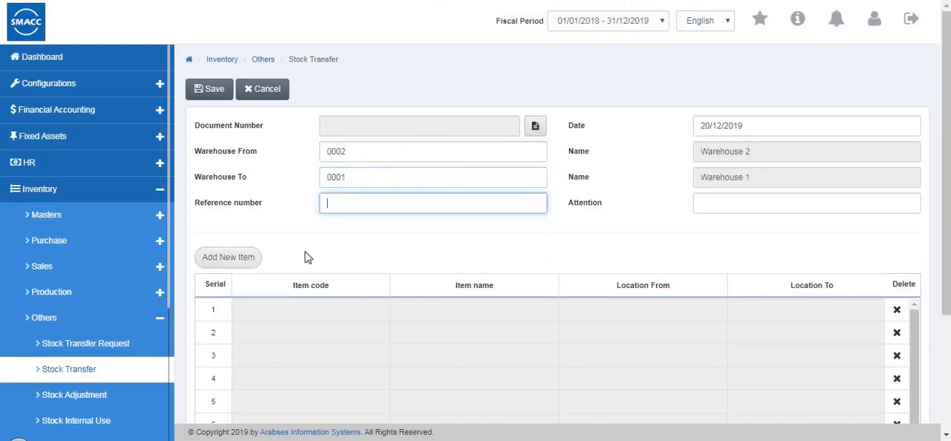
Add 3 Pcs of item 0002 (jeans) to the stock transfer, checking its in-hand quantity per warehouse before confirming
click(228, 257)
click(344, 78)
text(0001)
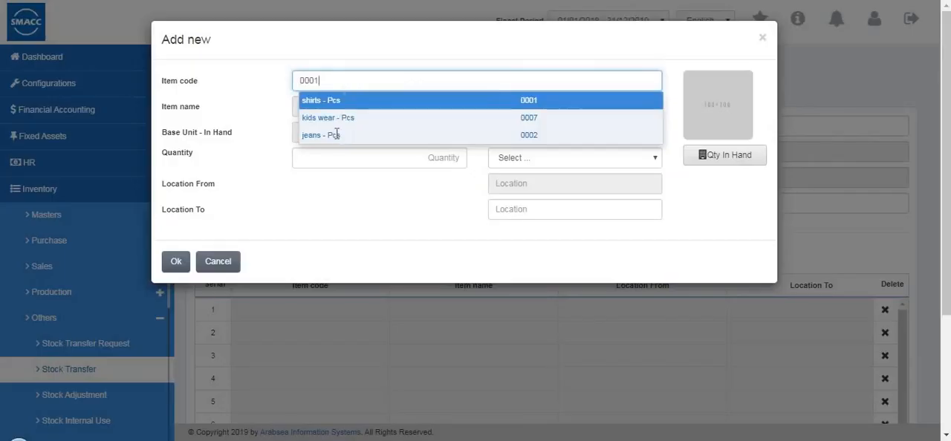
click(454, 159)
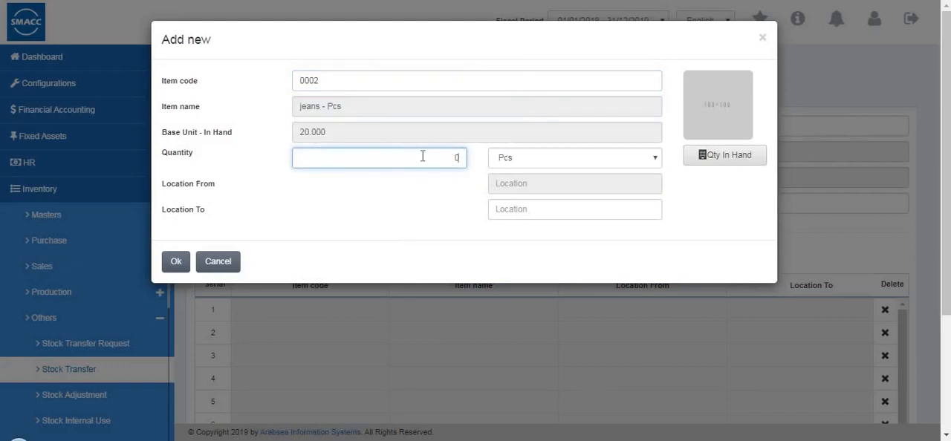
text(3)
click(600, 164)
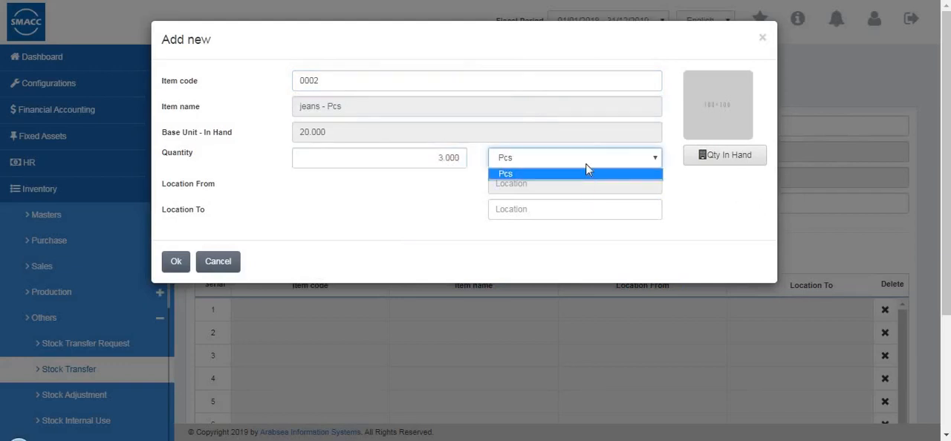
click(723, 153)
click(723, 153)
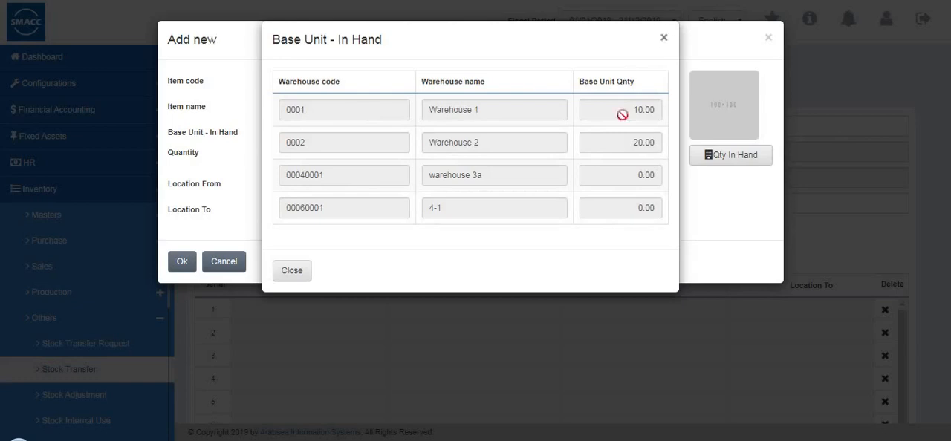
click(292, 269)
click(176, 272)
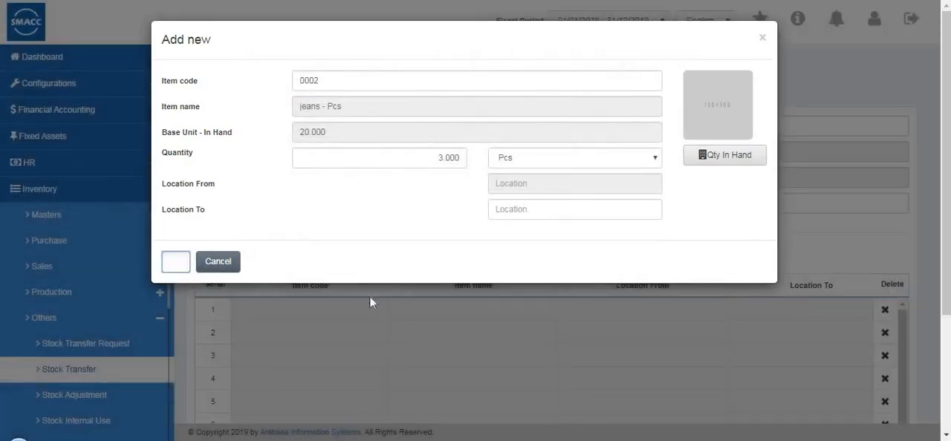
Look through all columns of the transfer's item table and save the stock transfer
scroll(422, 367, down, 3)
drag(630, 366, 733, 365)
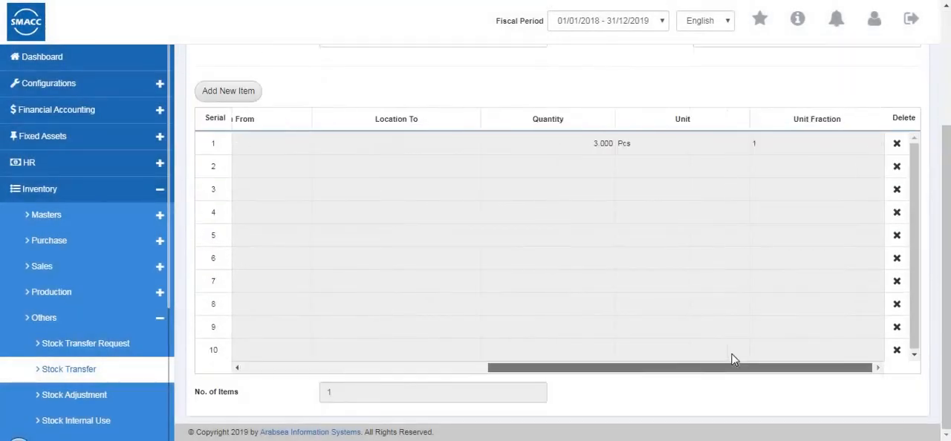
click(363, 367)
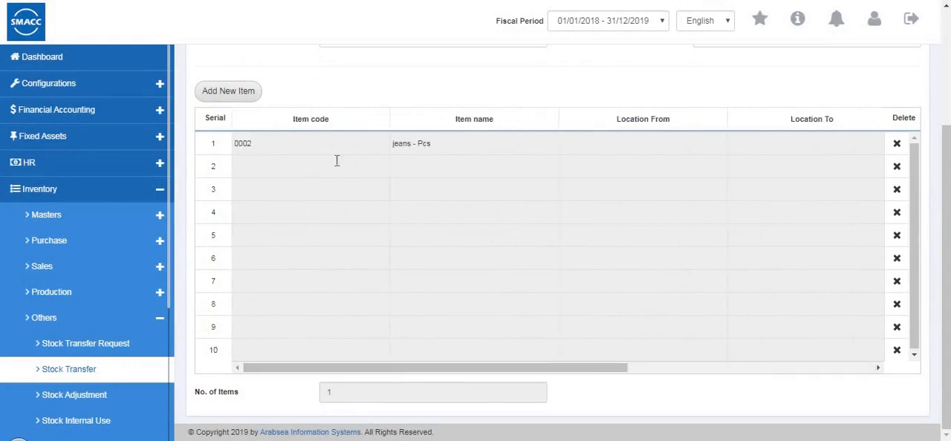
scroll(337, 161, up, 3)
click(219, 95)
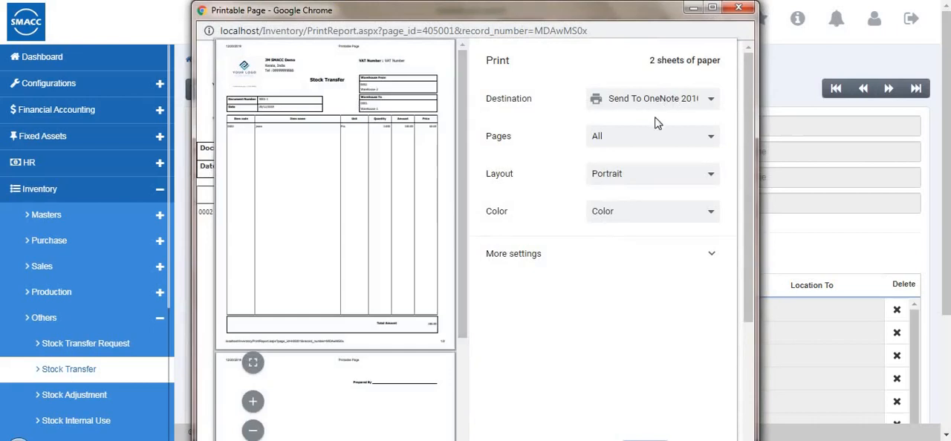
Cancel printing of the stock transfer, view its printable page, and close that window
drag(468, 11, 504, 0)
click(722, 416)
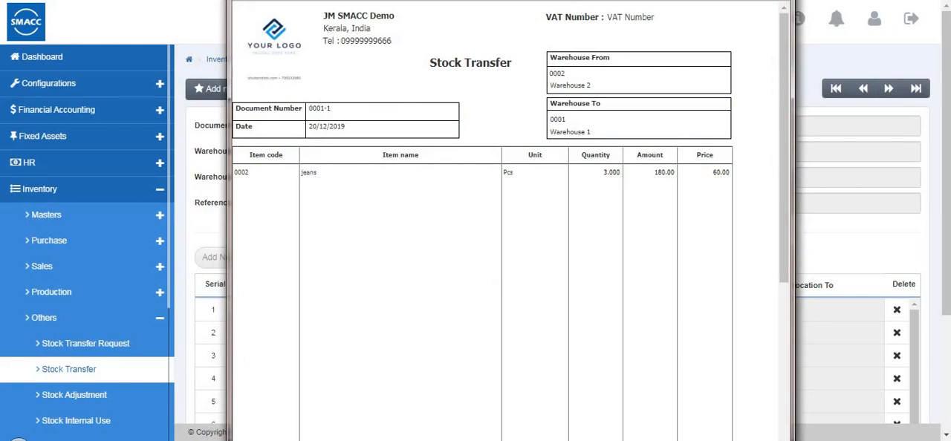
click(782, 1)
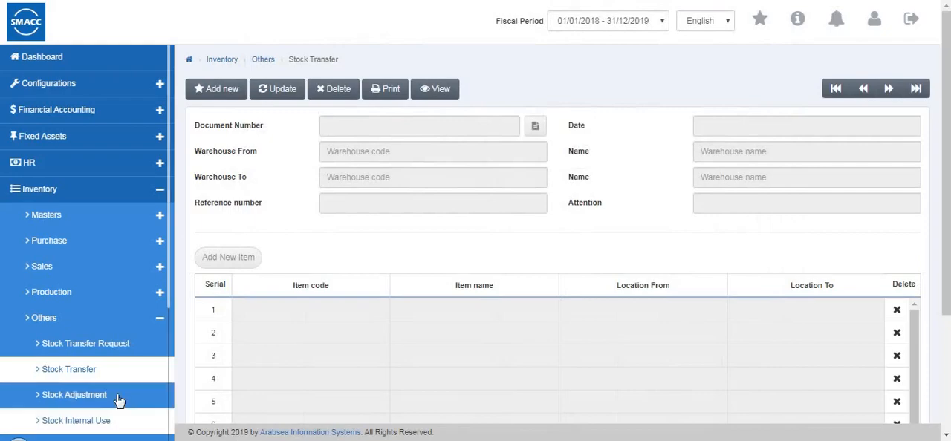
Go to the Stock Adjustment page and start a new adjustment for warehouse 0001 with reference number adj1
click(121, 399)
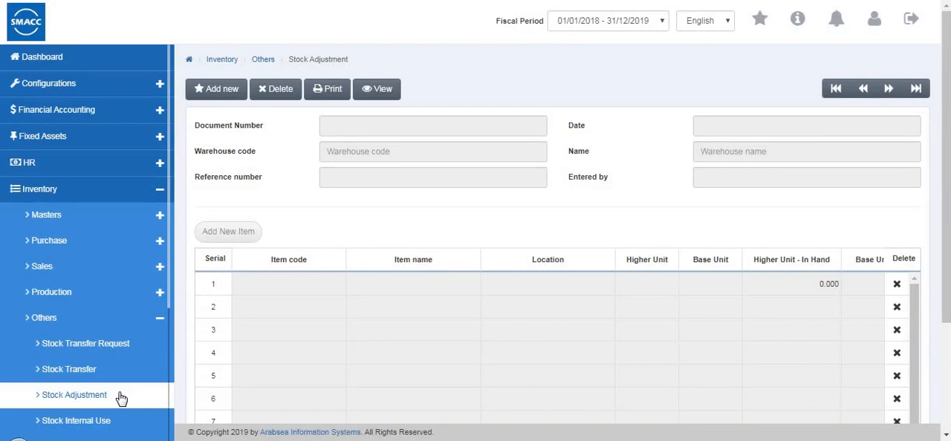
click(236, 89)
click(345, 152)
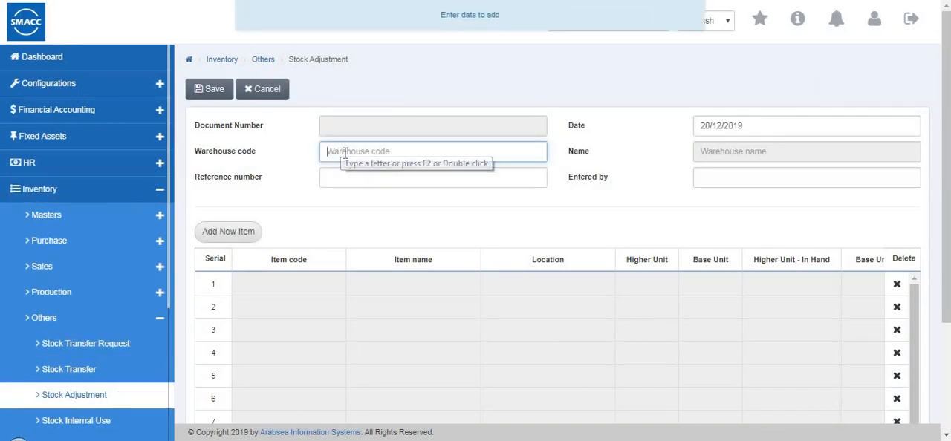
double_click(345, 153)
click(368, 183)
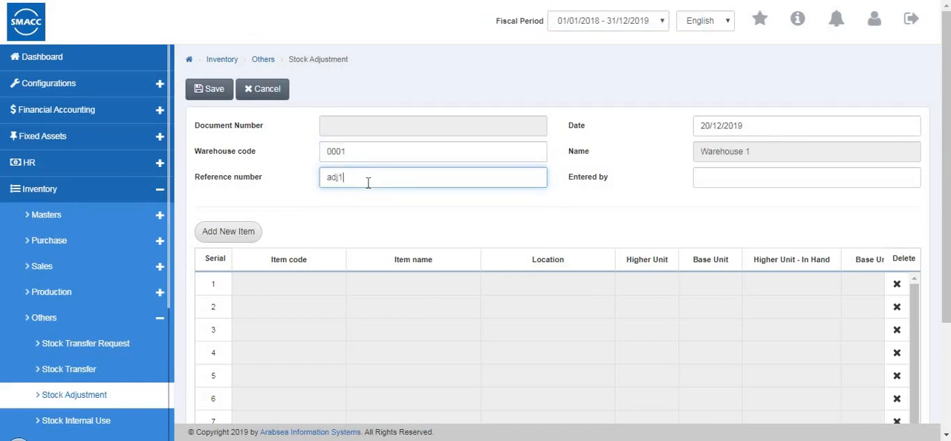
Add item 0001 (shirts) to the adjustment with a physical quantity of 43
click(245, 242)
text(0001)
click(465, 184)
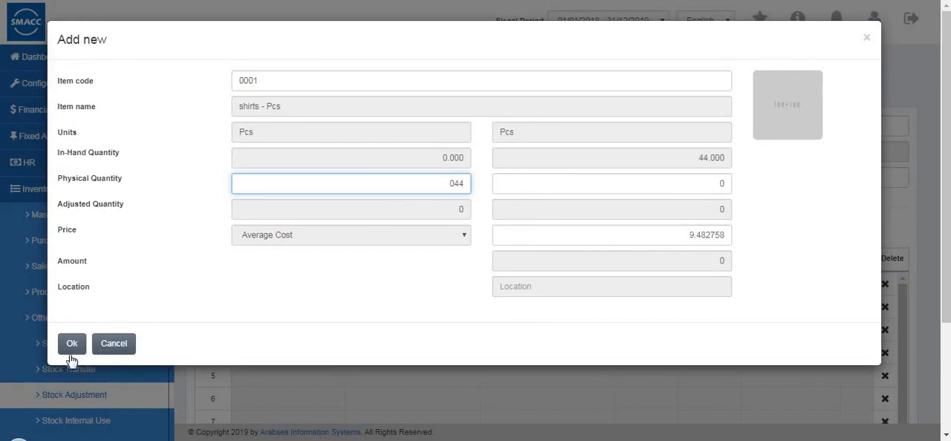
key(BackSpace)
key(BackSpace)
click(71, 354)
Look through all columns of the adjustment's item table and save the stock adjustment
scroll(445, 360, down, 2)
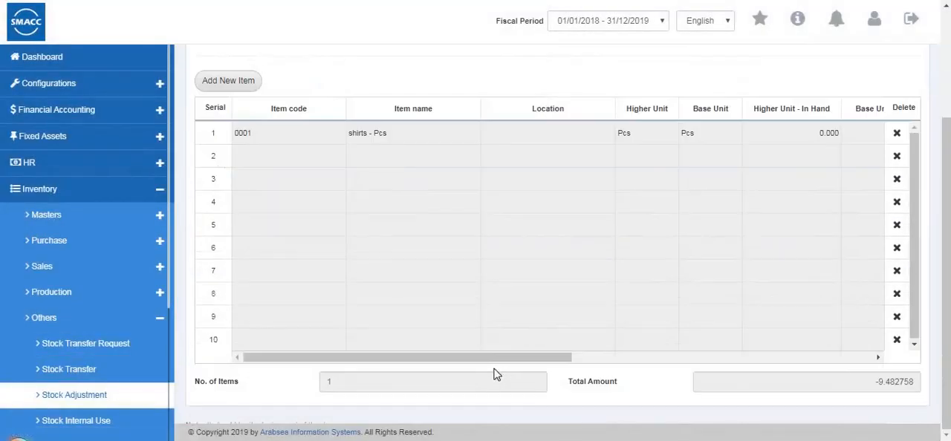
drag(540, 362, 839, 370)
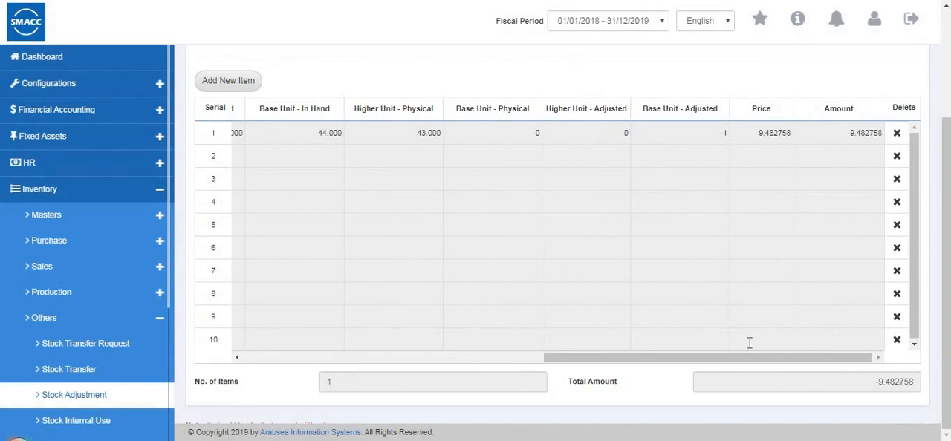
scroll(456, 164, up, 2)
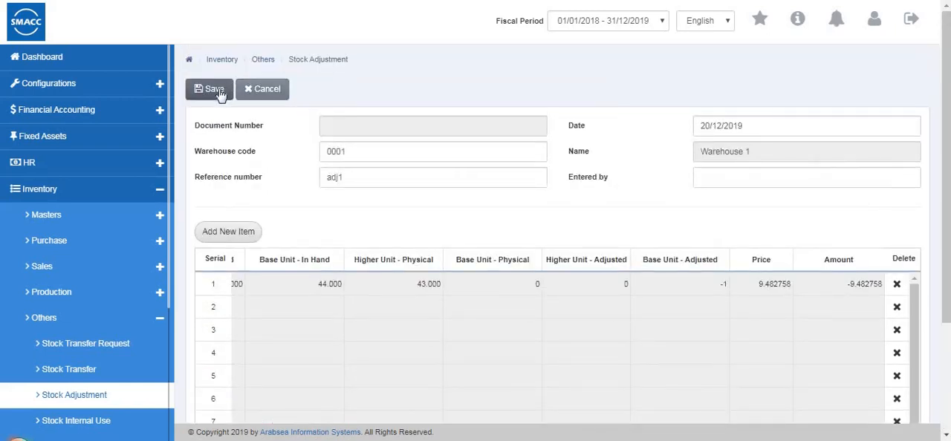
click(218, 89)
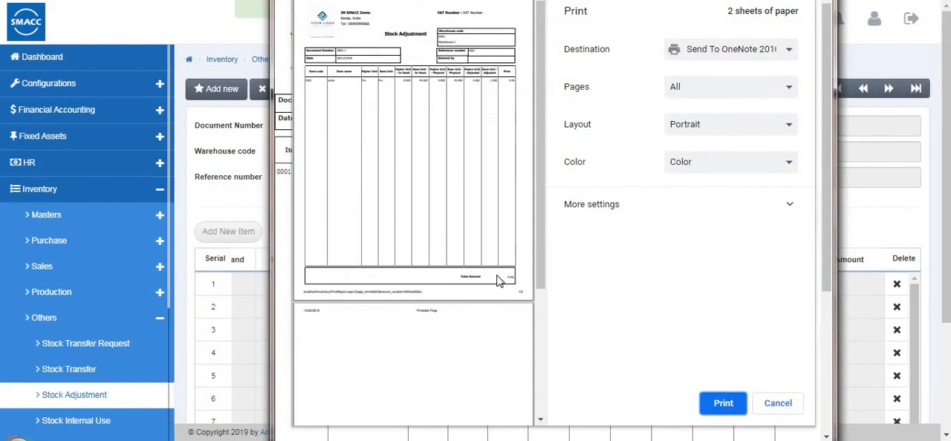
Cancel printing of the stock adjustment, look over its printable page, and close that window
click(776, 409)
scroll(528, 252, down, 2)
scroll(557, 220, up, 2)
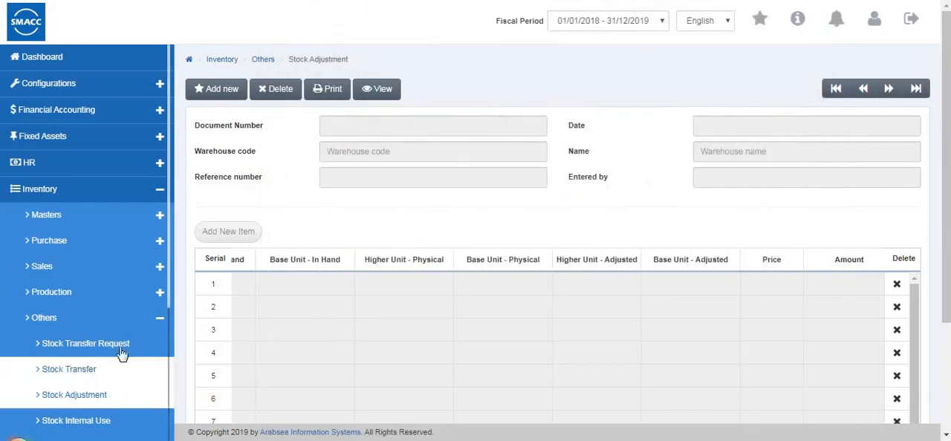
Go to the Stock Internal Use page and start a new record for warehouse 0002 with reference number si1
scroll(119, 335, down, 3)
click(106, 309)
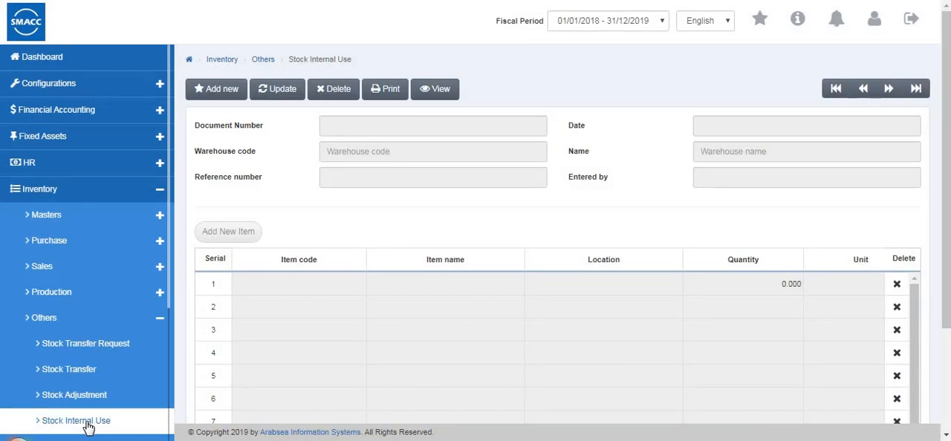
click(216, 89)
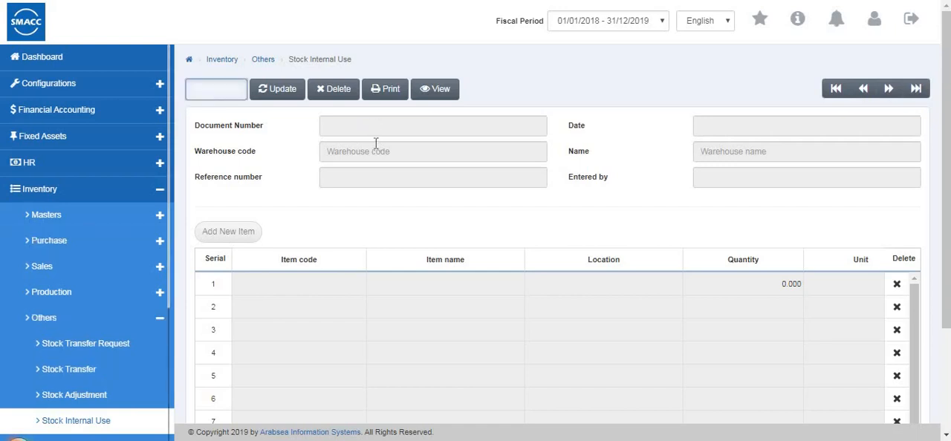
click(374, 151)
text(0001)
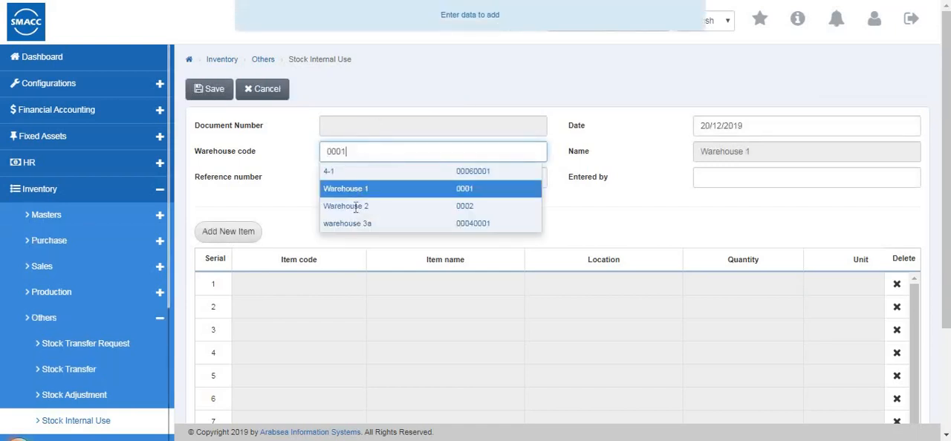
click(355, 207)
click(348, 179)
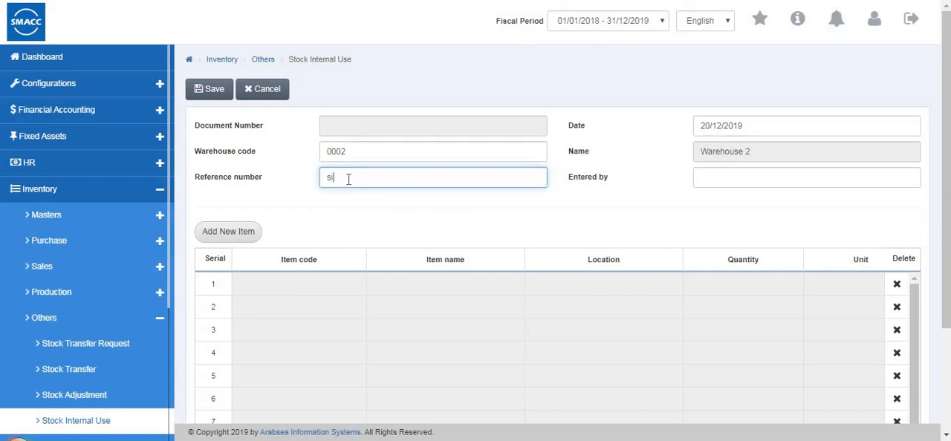
Add item 0002 (jeans) to the stock internal use record with a quantity of 5 Pcs
click(242, 236)
click(342, 80)
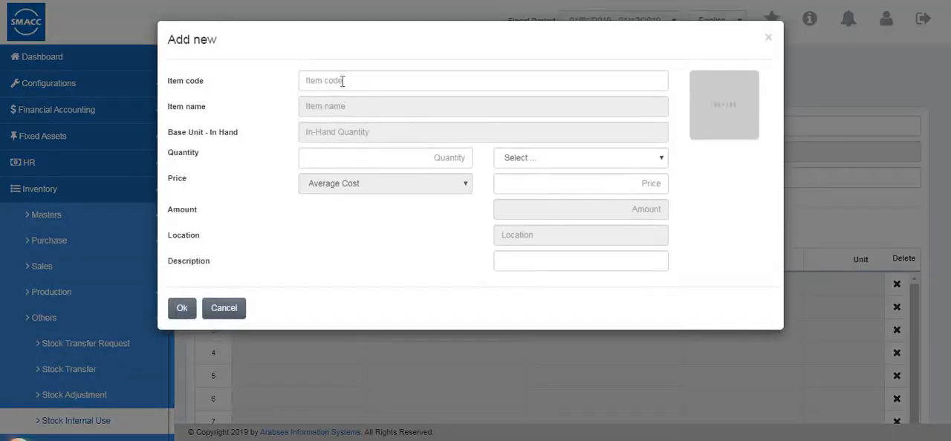
text(0002)
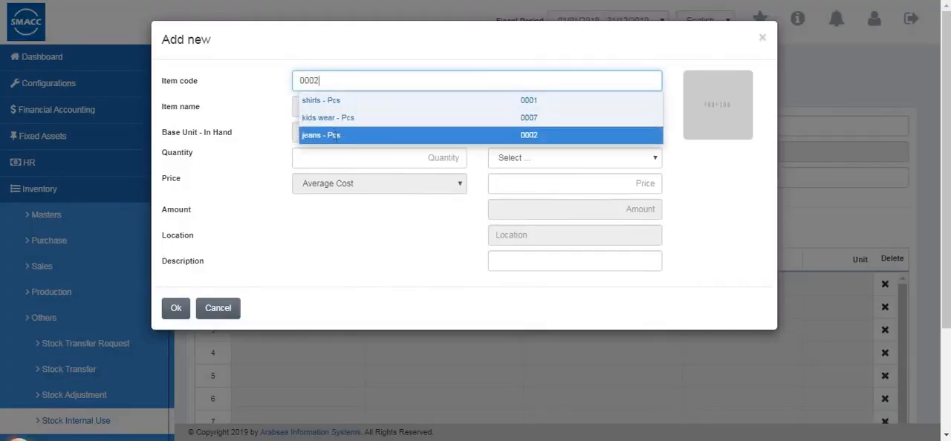
click(443, 159)
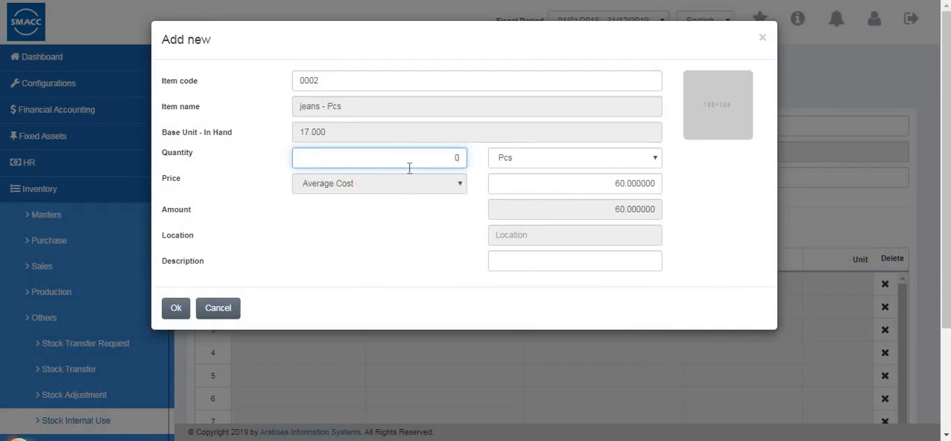
text(5)
click(175, 308)
Look through all columns of the internal use item table, save the record, and close its printable page
scroll(484, 381, down, 4)
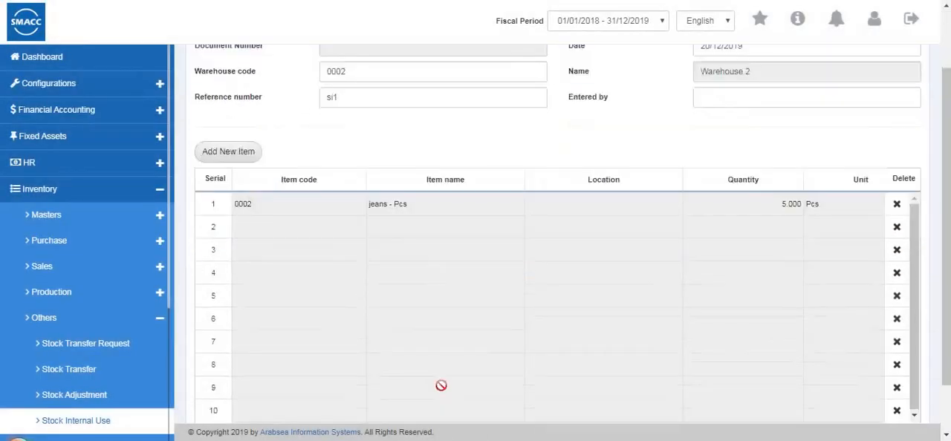
drag(475, 368, 761, 396)
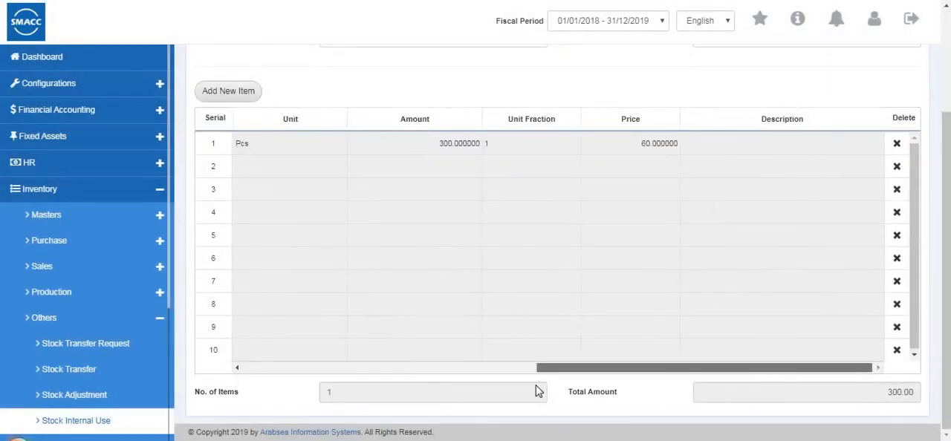
drag(536, 391, 537, 384)
scroll(227, 171, up, 3)
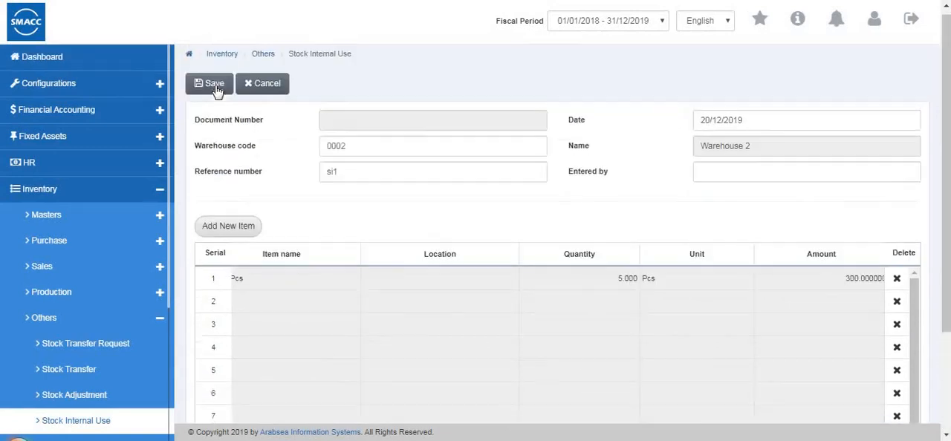
click(216, 90)
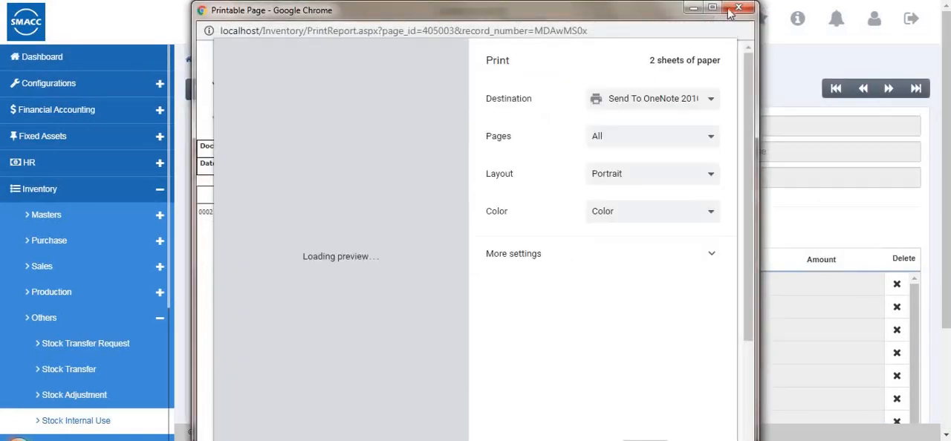
click(738, 8)
Go to the Damaged Stock page and start a new record for warehouse 0001 with reference number dg1
scroll(87, 295, down, 1)
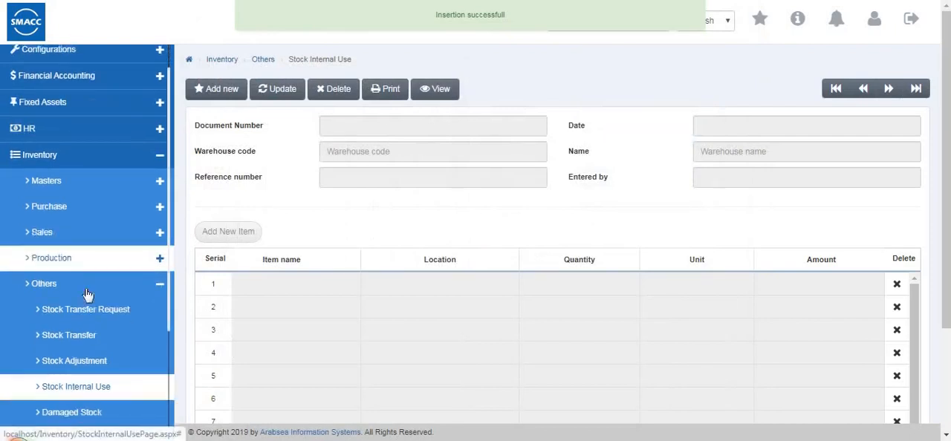
scroll(88, 295, down, 2)
click(80, 329)
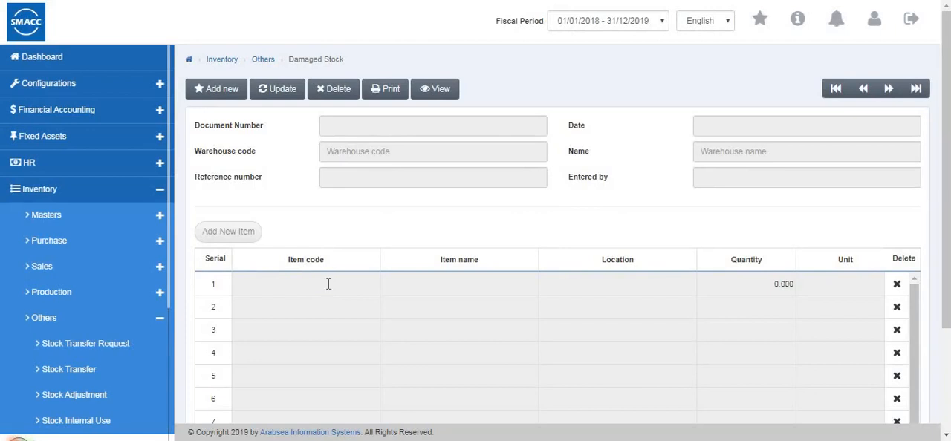
click(208, 92)
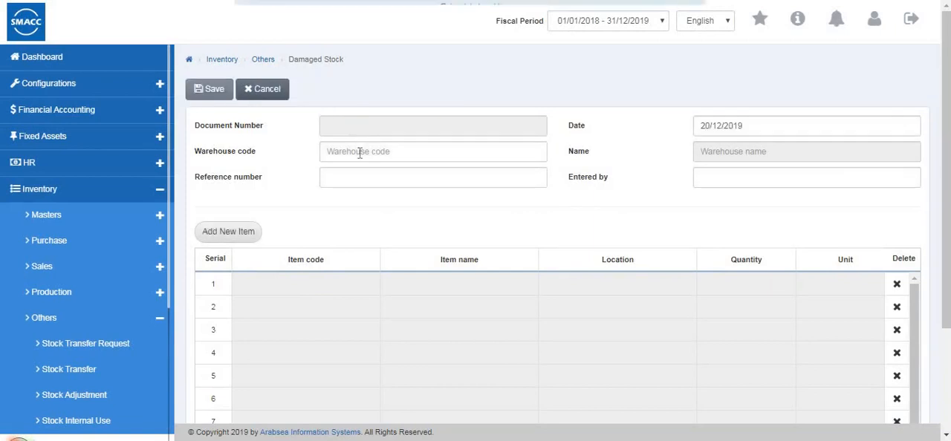
click(359, 152)
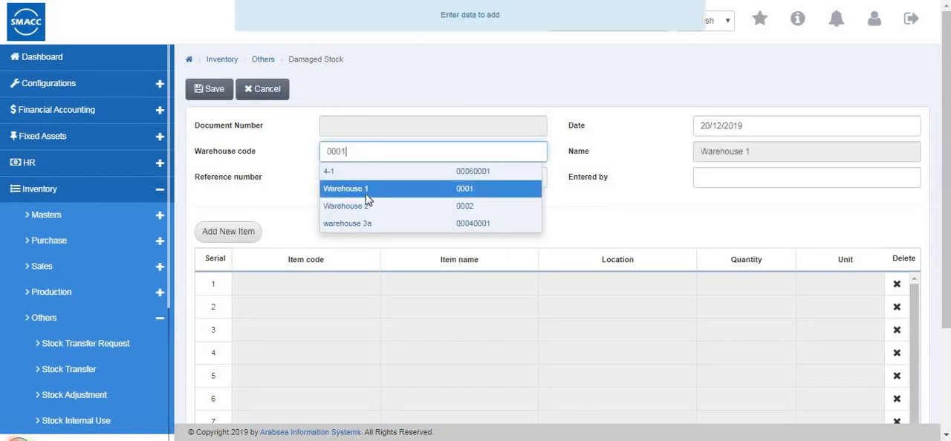
click(341, 178)
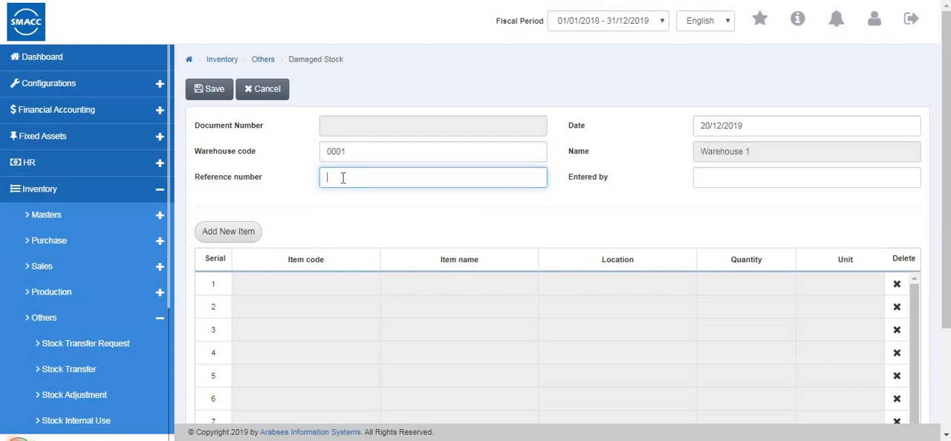
Add item 0001 (shirts) to the damaged stock record with a quantity of 1 Pcs
click(236, 233)
click(343, 91)
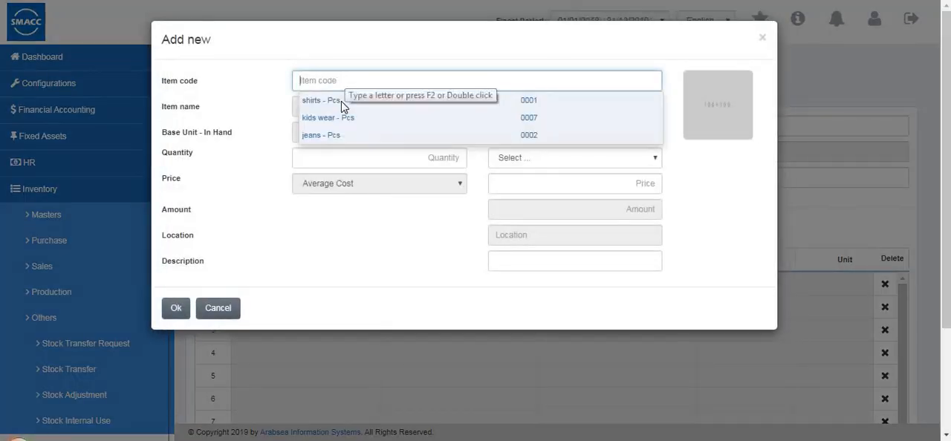
text(0001)
click(341, 101)
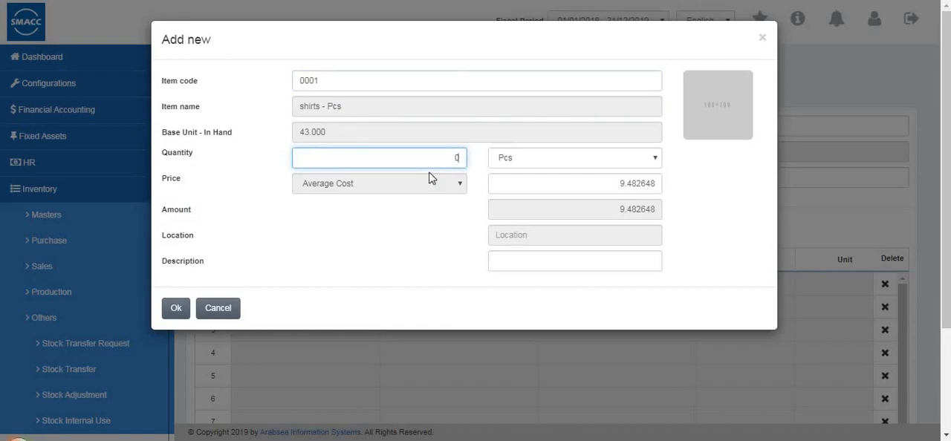
click(553, 159)
click(179, 309)
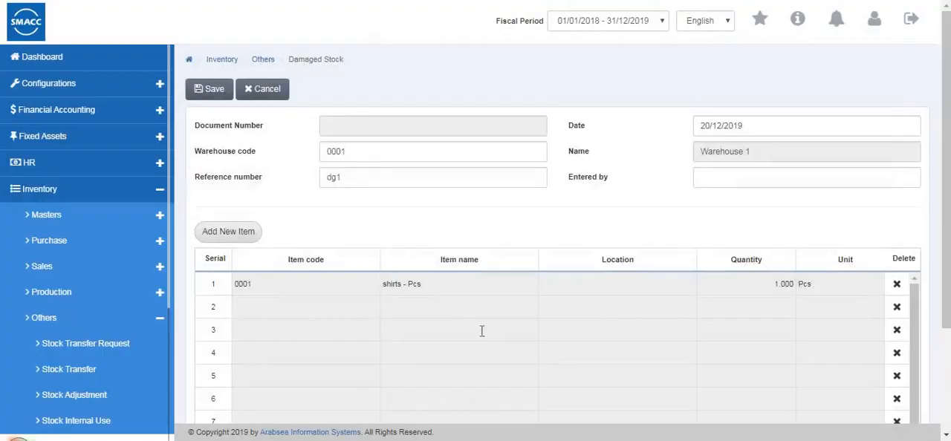
Check the damaged stock record's item table and total amount, and save the record
scroll(481, 331, down, 3)
drag(526, 368, 421, 379)
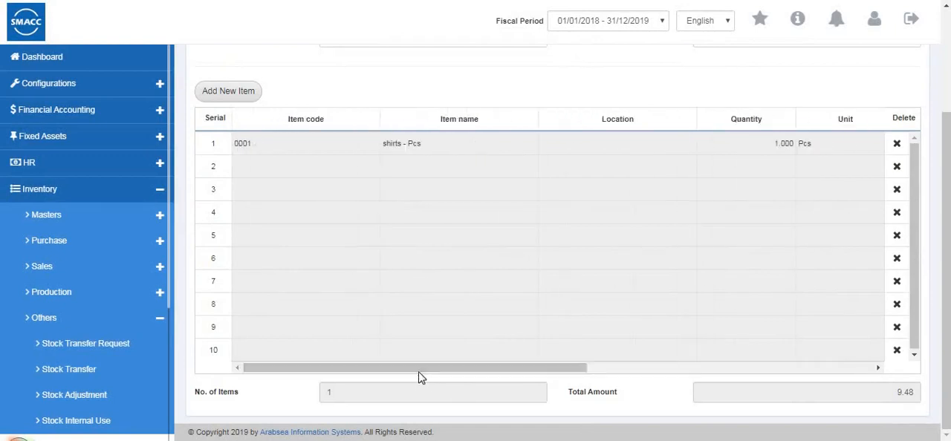
scroll(246, 95, up, 2)
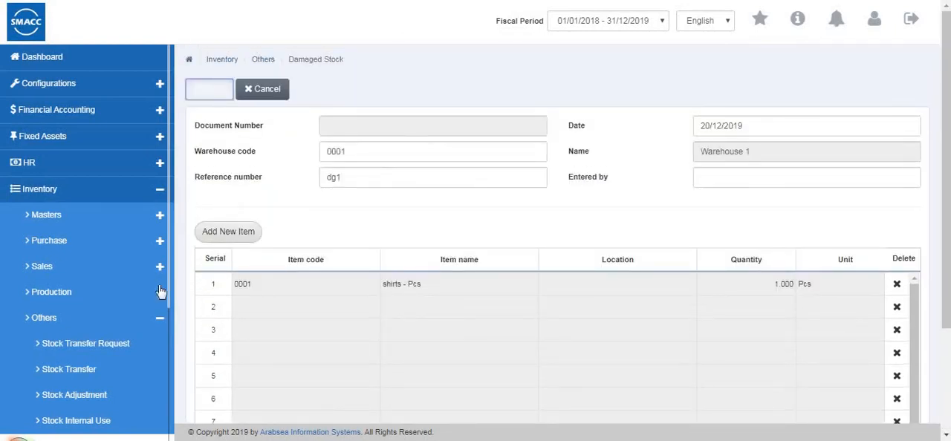
Go to the Stock Adjustment Data Entry page and start a new entry for warehouse 0001
scroll(99, 294, down, 3)
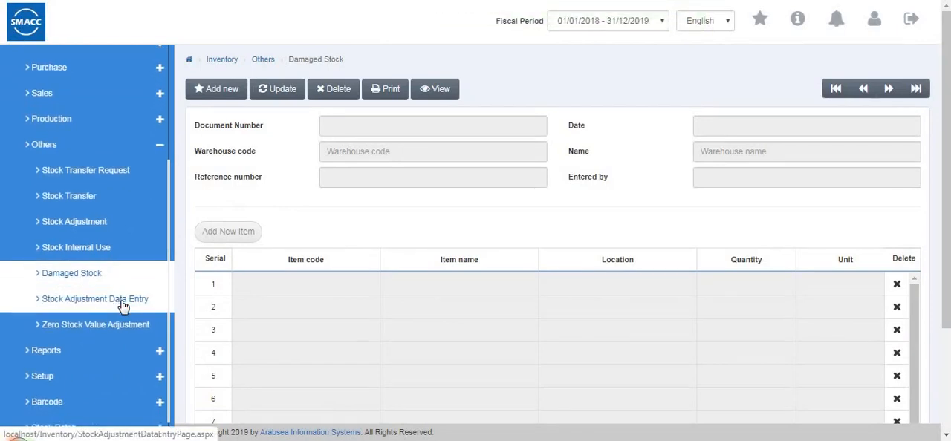
click(123, 307)
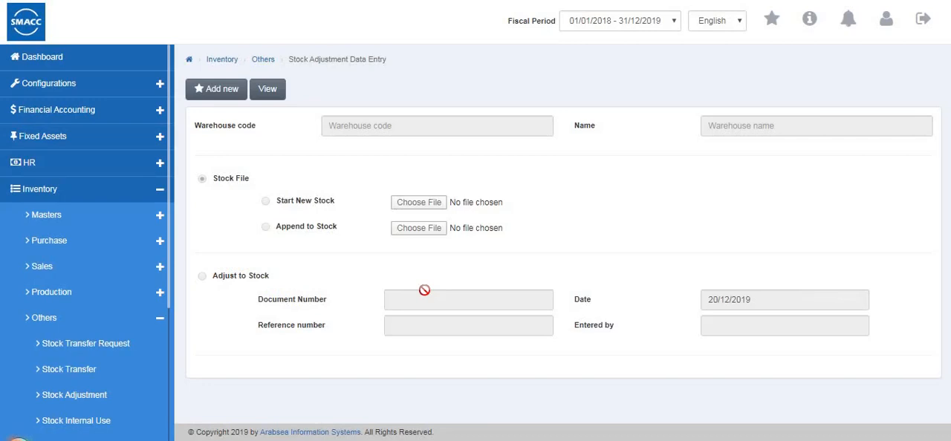
click(235, 90)
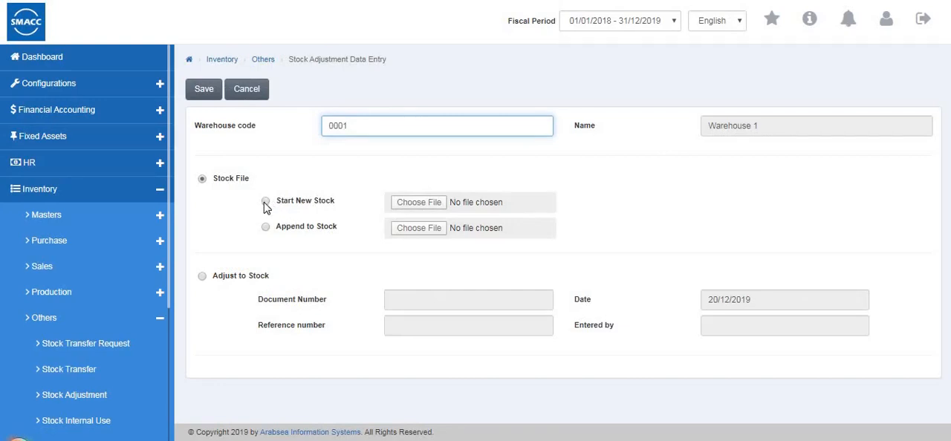
Try the stock file options Start New Stock and Append to Stock, including their file choosers, without selecting a file
click(336, 208)
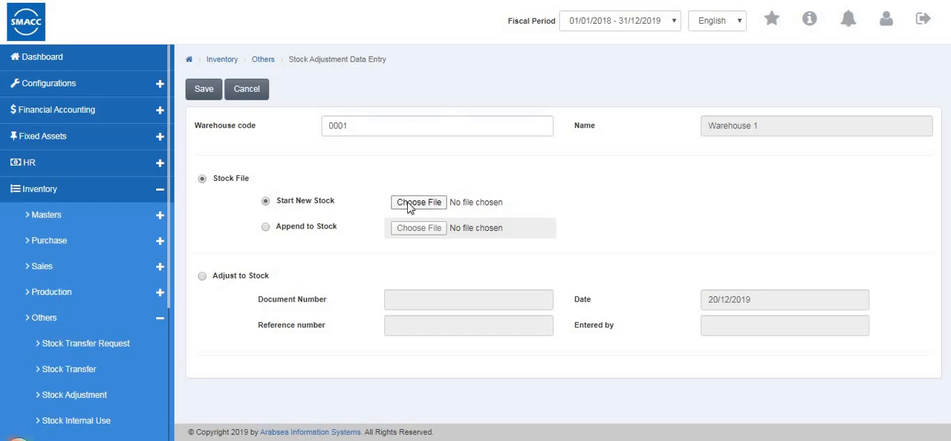
click(410, 208)
click(266, 228)
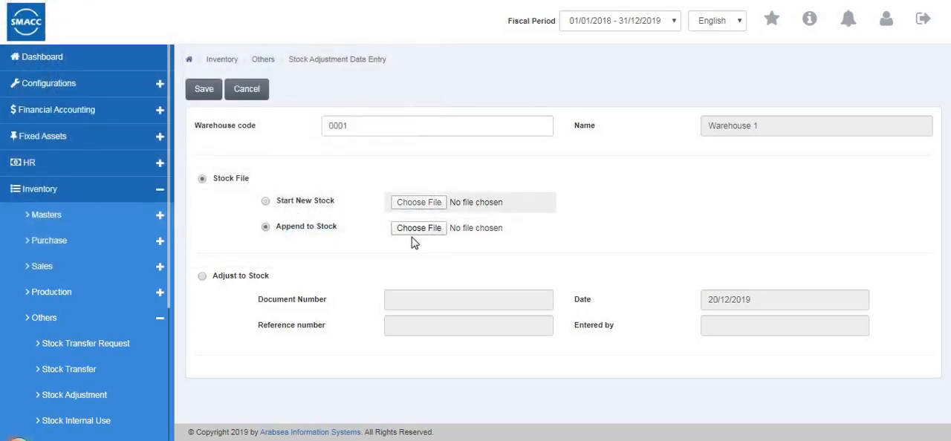
click(414, 232)
click(401, 239)
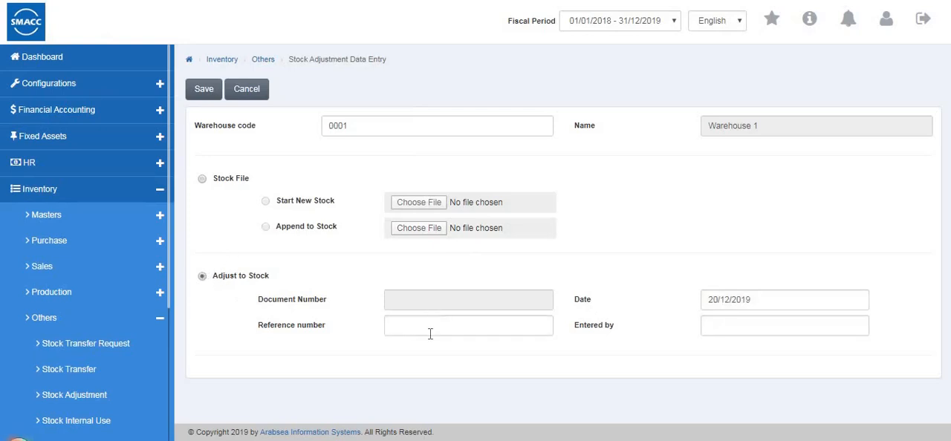
Switch the entry to Adjust to Stock, go through its reference number and entered-by fields, and cancel the entry
click(427, 333)
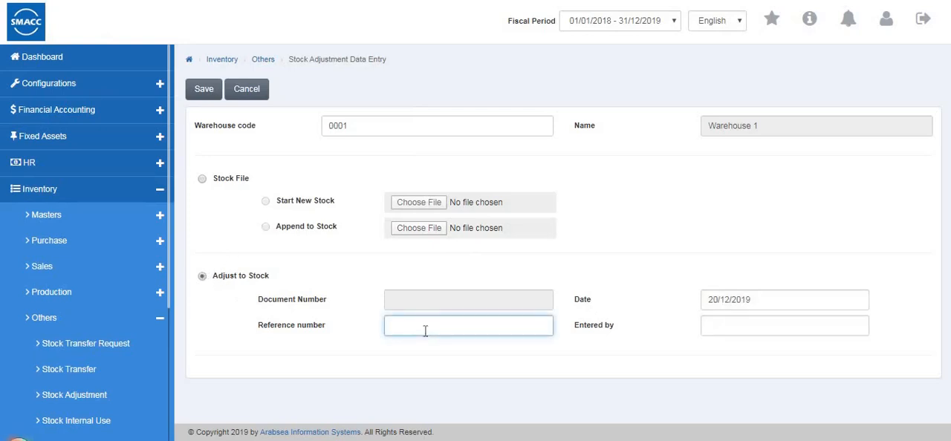
click(716, 329)
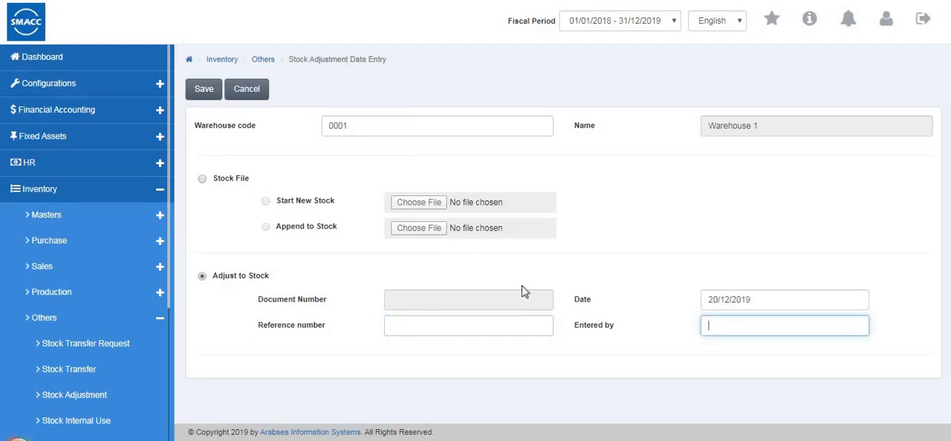
click(247, 91)
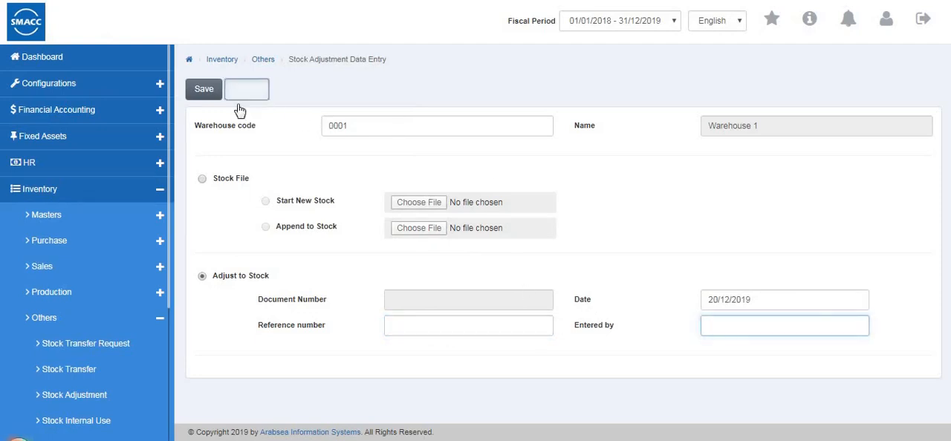
Go to the Zero Stock Value Adjustment page and start a new record for warehouse 0001
scroll(132, 245, down, 3)
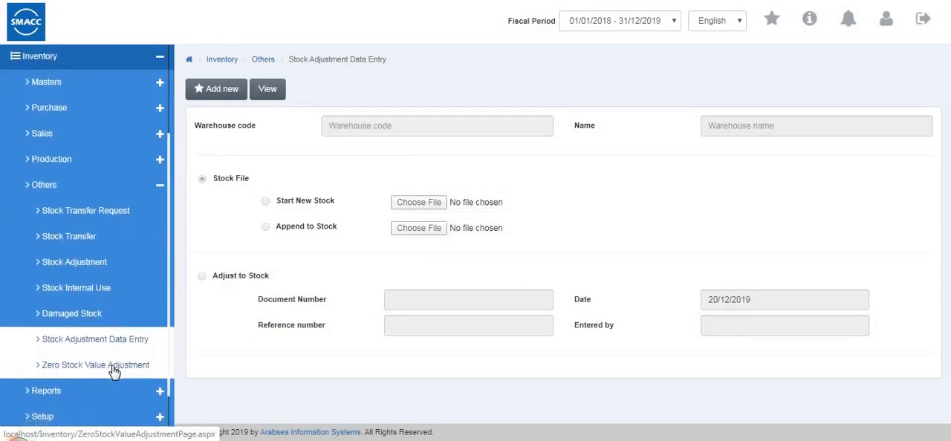
click(126, 365)
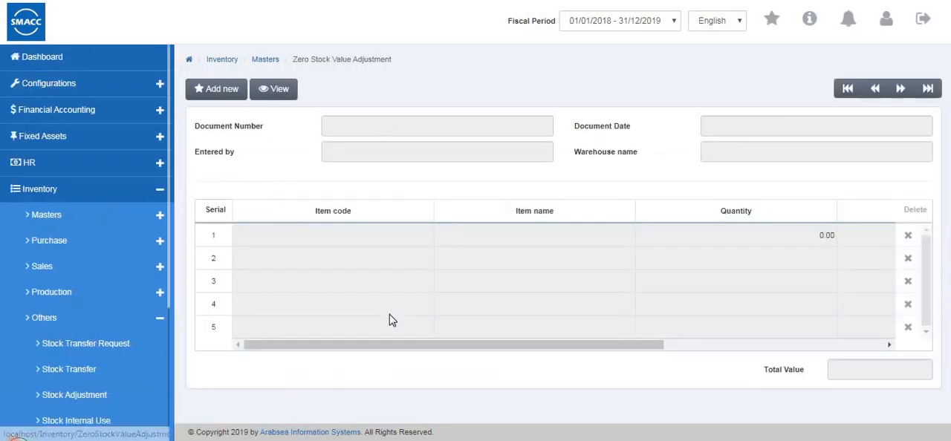
click(231, 93)
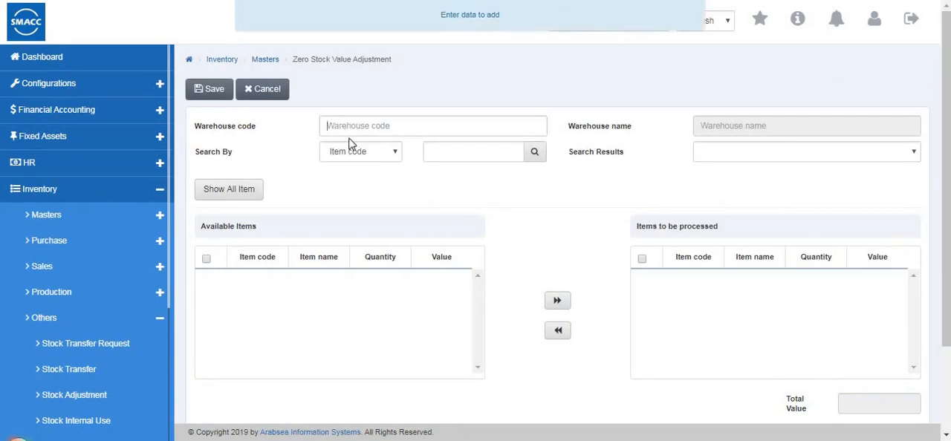
text(0001)
Set the search to Item name with the text shirts, request all items of the warehouse, and look over the form
click(351, 161)
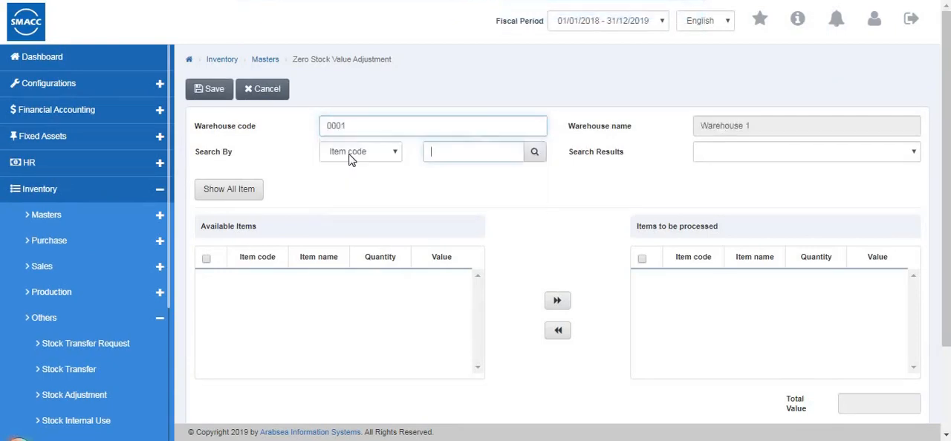
click(352, 155)
click(385, 181)
click(472, 151)
click(438, 180)
click(231, 190)
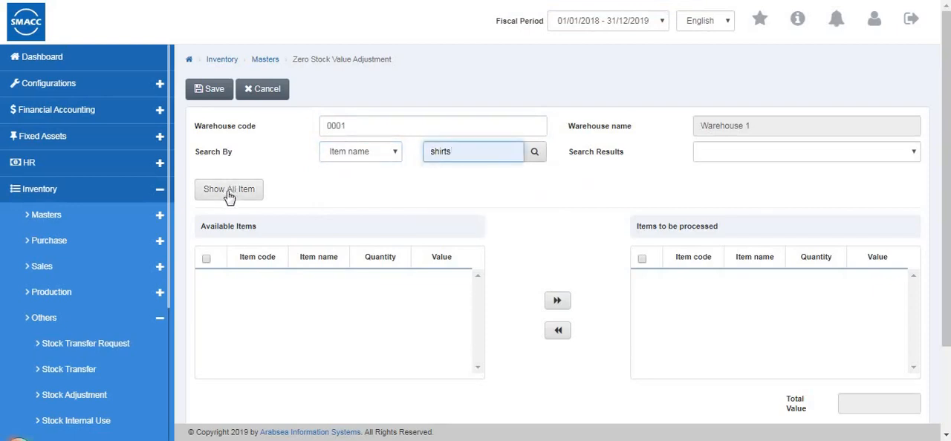
scroll(745, 133, down, 3)
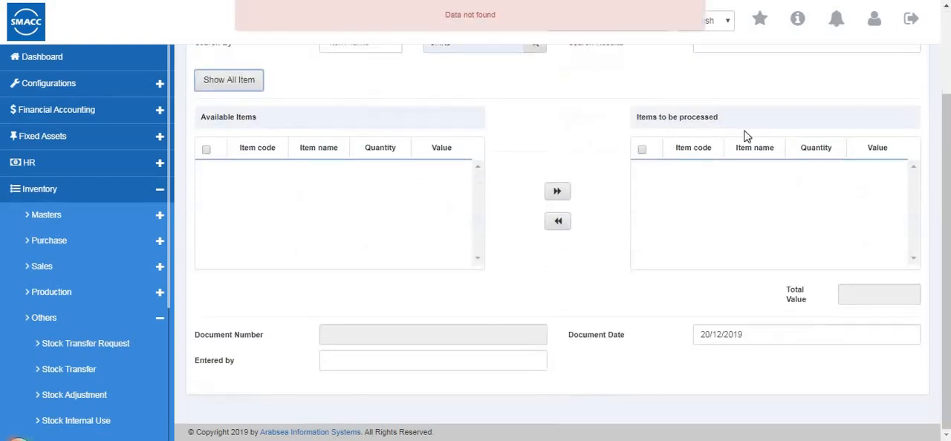
scroll(407, 217, up, 3)
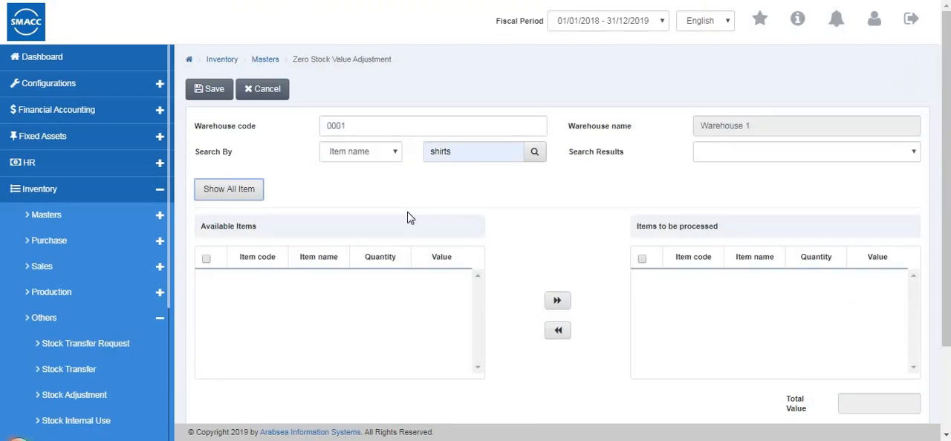
Change the warehouse code to 0002, clear the search text, show all its items, and look over the form
click(206, 260)
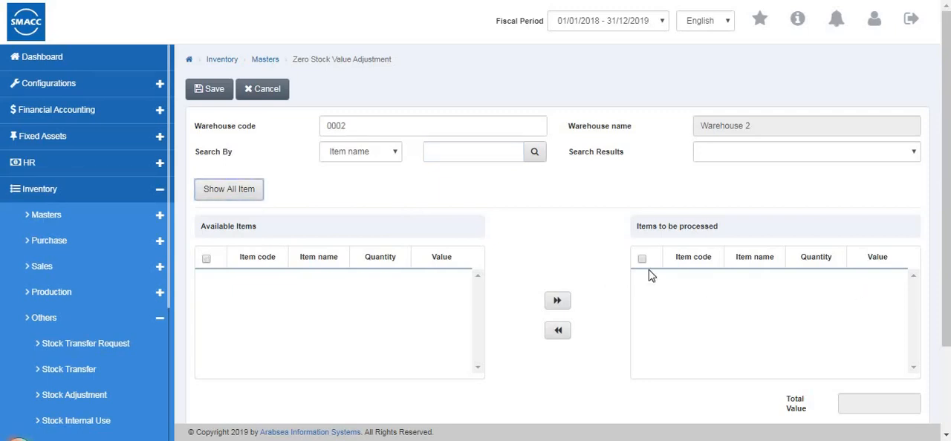
scroll(197, 202, down, 3)
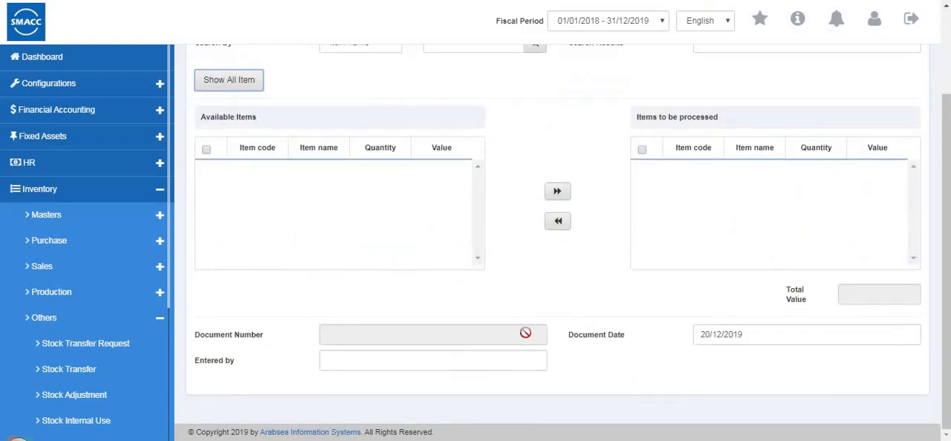
Cancel the Zero Stock Value Adjustment entry and open the Price List page among the inventory reports
scroll(558, 277, up, 3)
click(252, 93)
scroll(153, 253, down, 4)
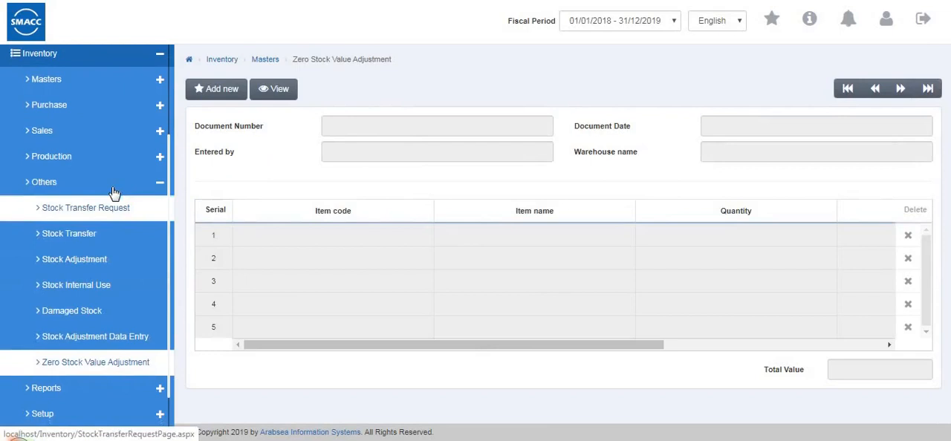
click(113, 187)
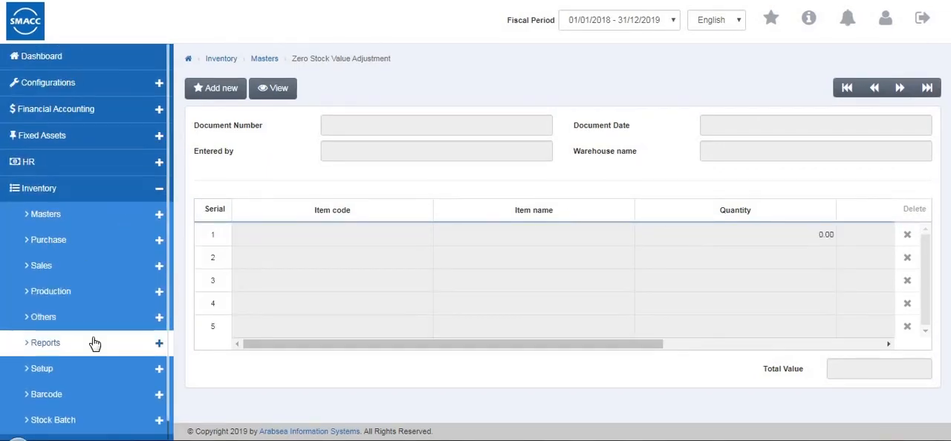
click(91, 352)
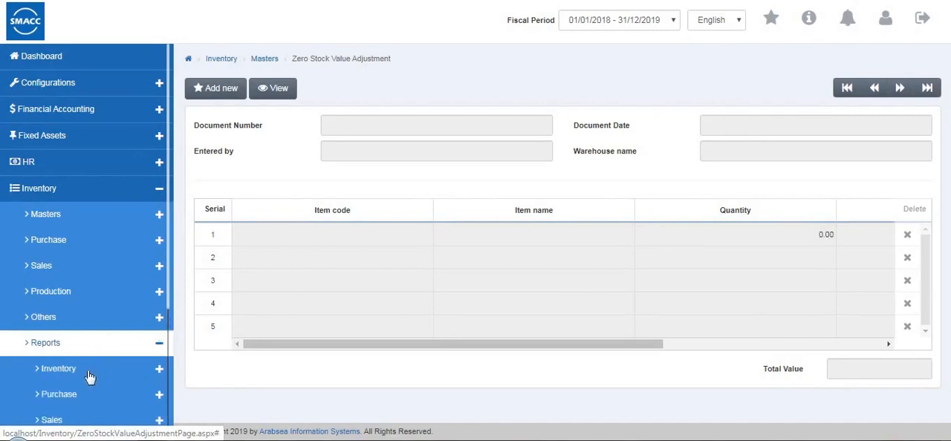
click(86, 371)
click(83, 399)
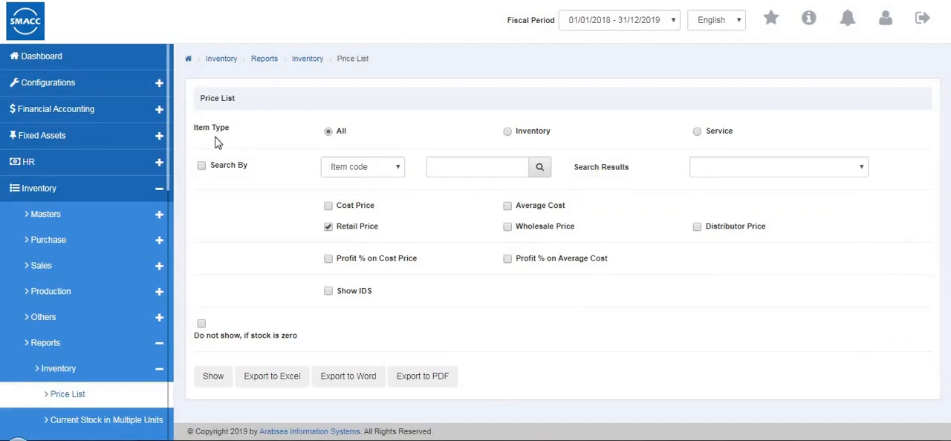
Set the Price List's item type to Inventory, check the Search By choices, and leave the search filter off
click(508, 133)
click(696, 133)
click(508, 132)
click(201, 166)
click(361, 177)
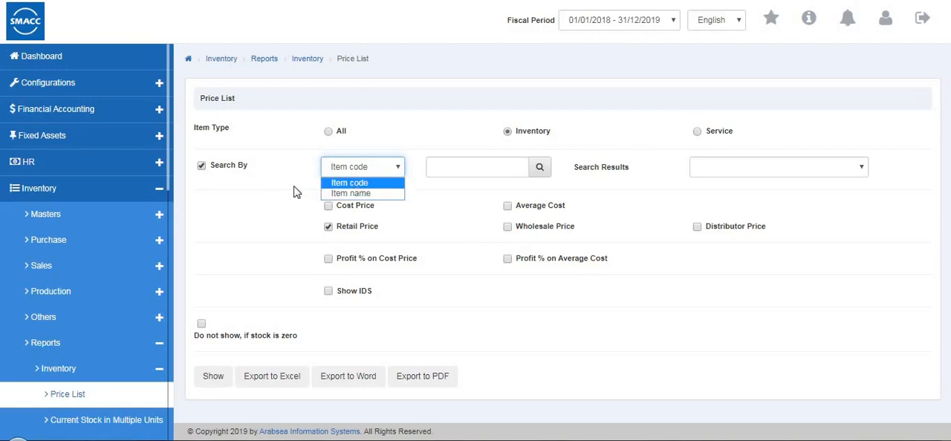
click(214, 172)
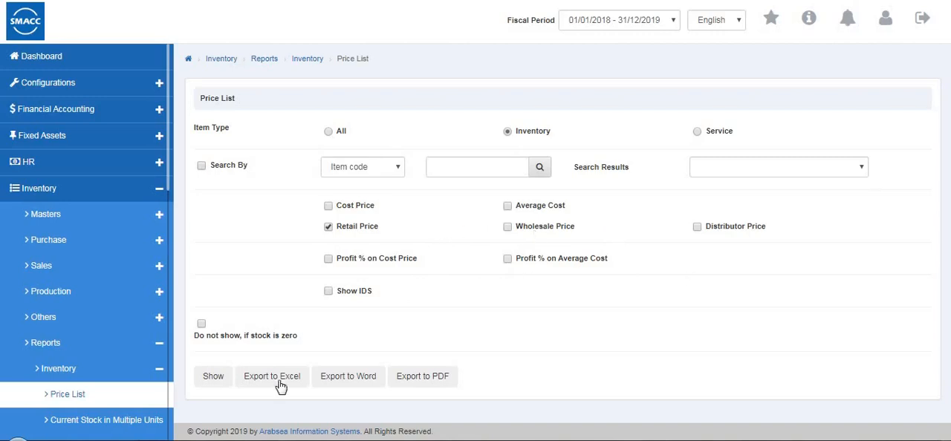
Generate the Price List report and look over its items, tax groups and retail prices
click(214, 378)
scroll(632, 353, down, 1)
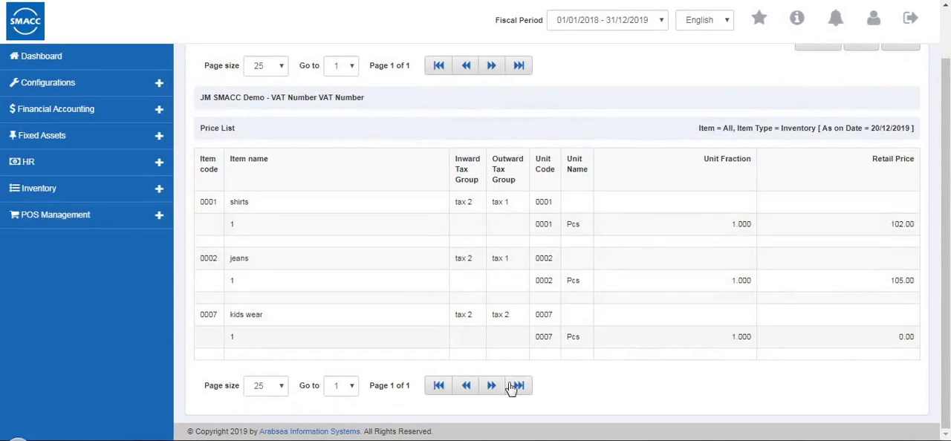
scroll(512, 389, up, 1)
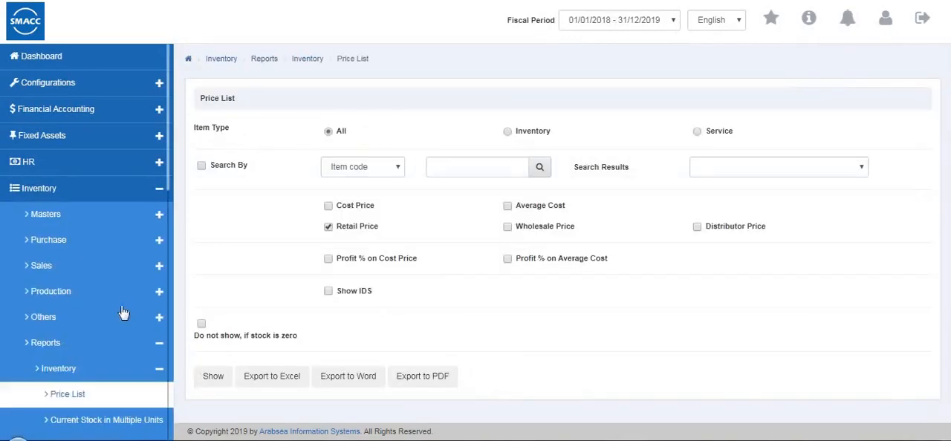
scroll(122, 305, down, 4)
Return to the inventory reports and open Current Stock in Multiple Units
click(124, 192)
click(96, 395)
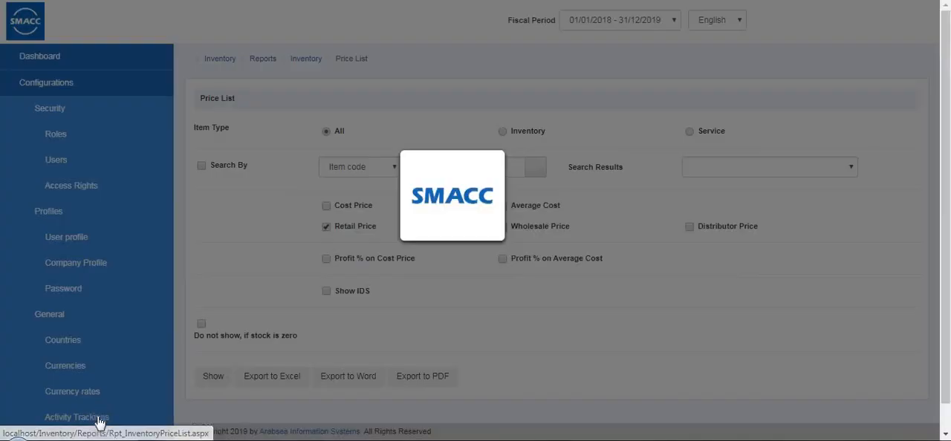
scroll(106, 378, down, 3)
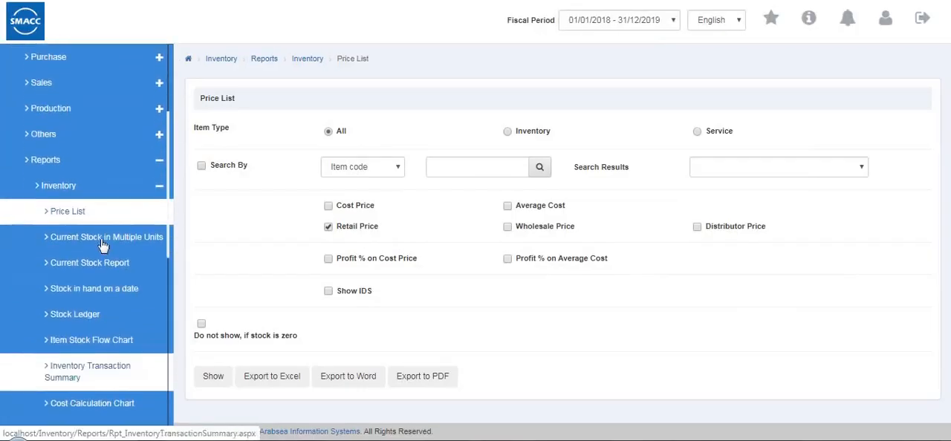
click(111, 238)
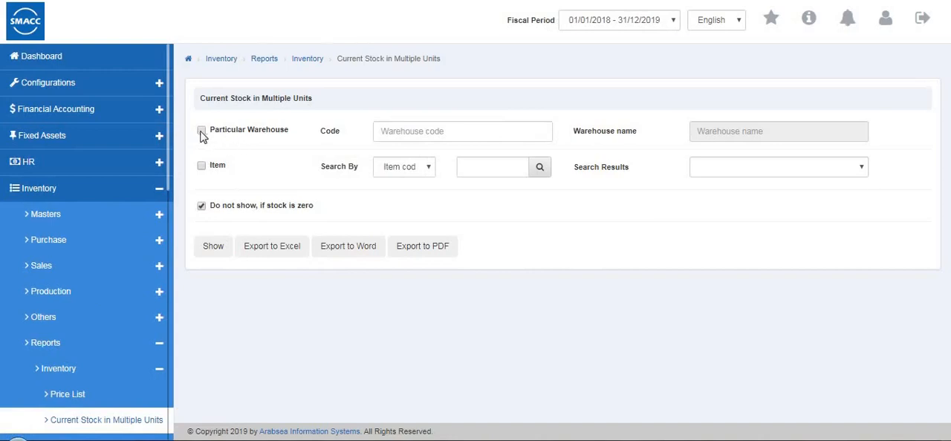
Generate the Current Stock in Multiple Units report for warehouse 0001, look it over, and return to its criteria
click(402, 131)
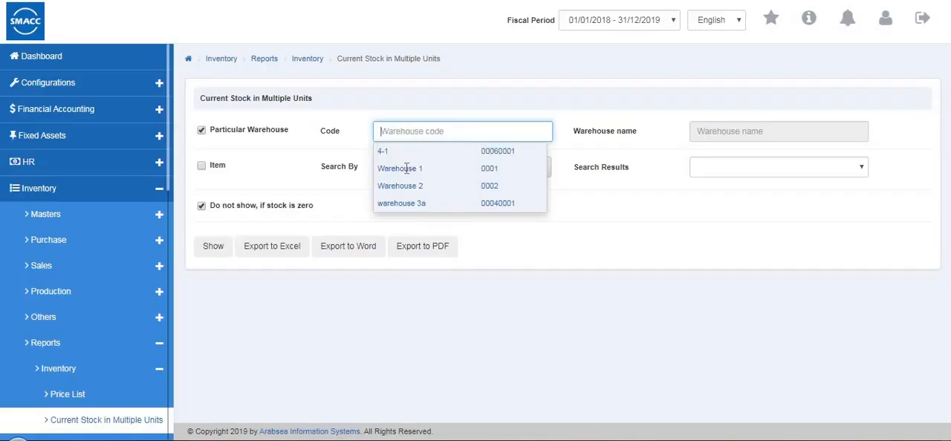
click(403, 169)
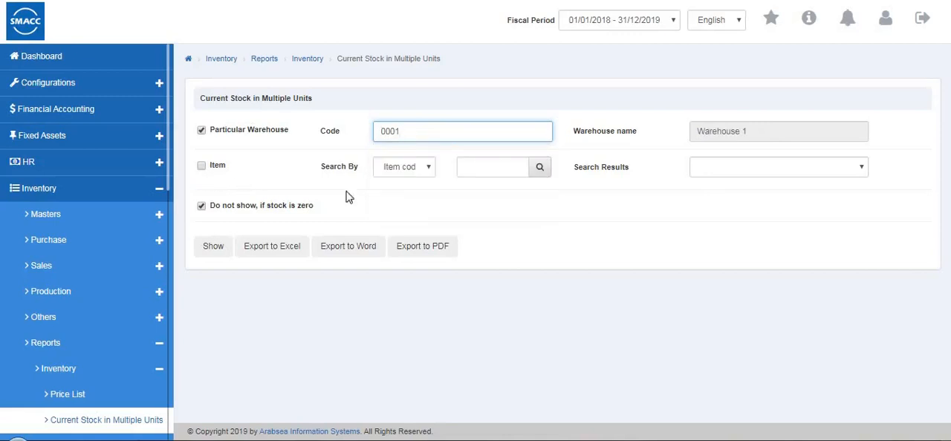
click(216, 247)
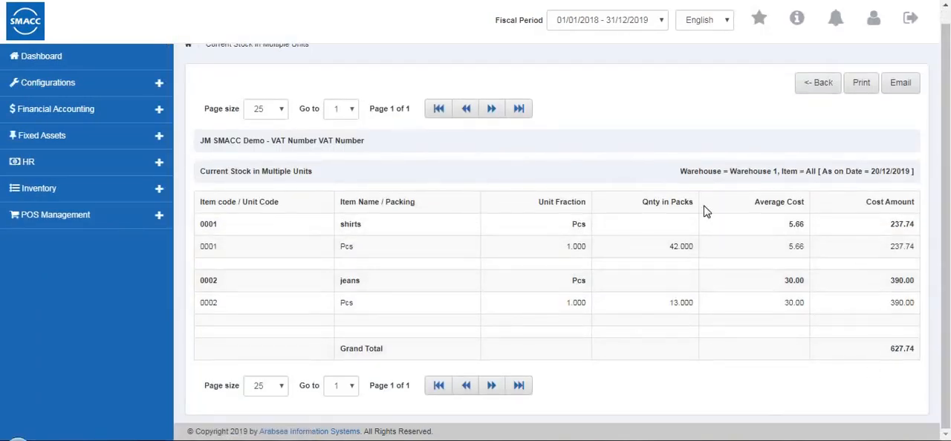
click(806, 87)
Open the Current Stock Report, restrict it to warehouse 0001, show the result, and return to its criteria
scroll(50, 361, down, 3)
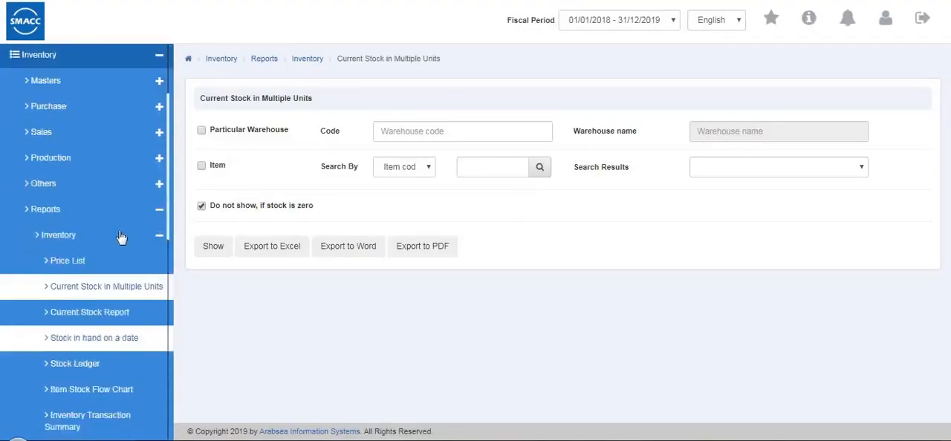
click(110, 298)
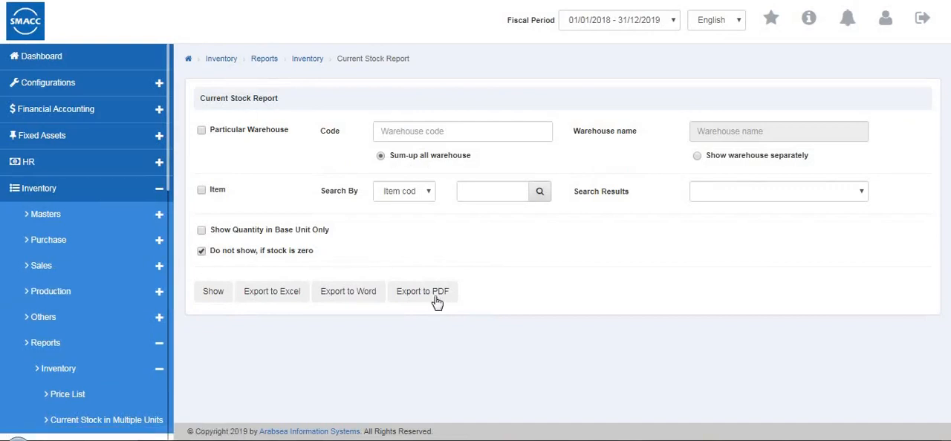
click(201, 131)
click(418, 128)
key(Down)
key(Down)
key(Down)
key(Return)
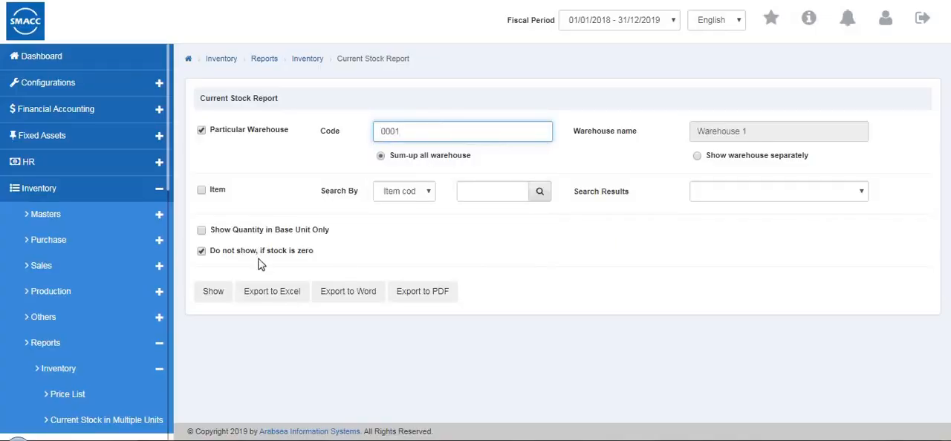
click(214, 297)
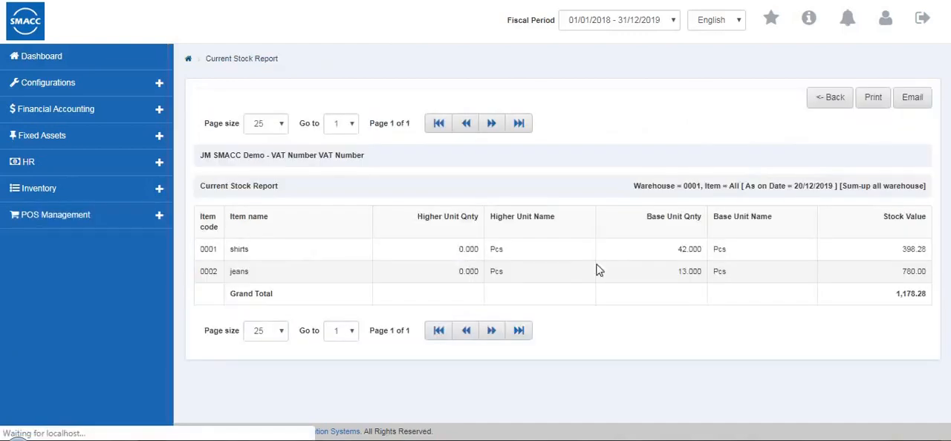
click(836, 105)
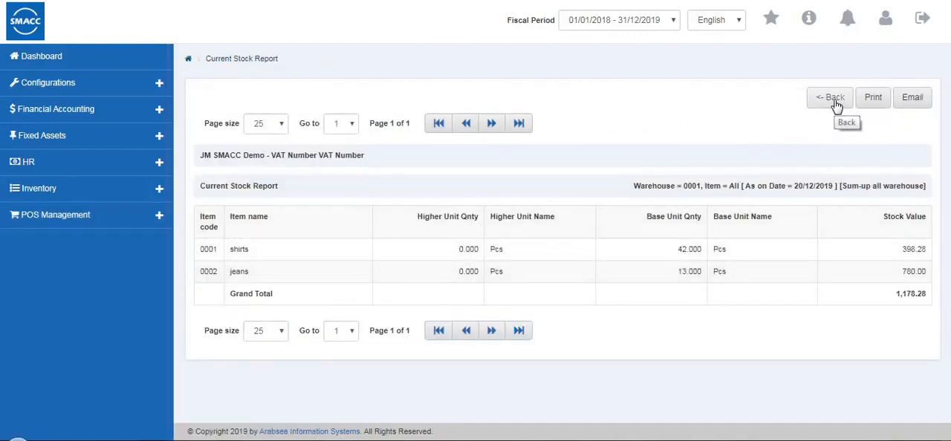
Open the Stock in hand on a date report, try its particular warehouse filter, and leave that filter off
scroll(127, 240, down, 4)
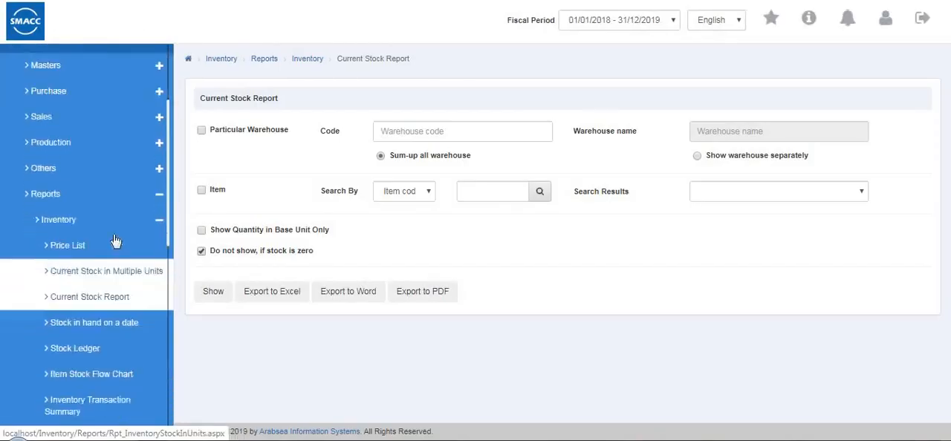
click(130, 204)
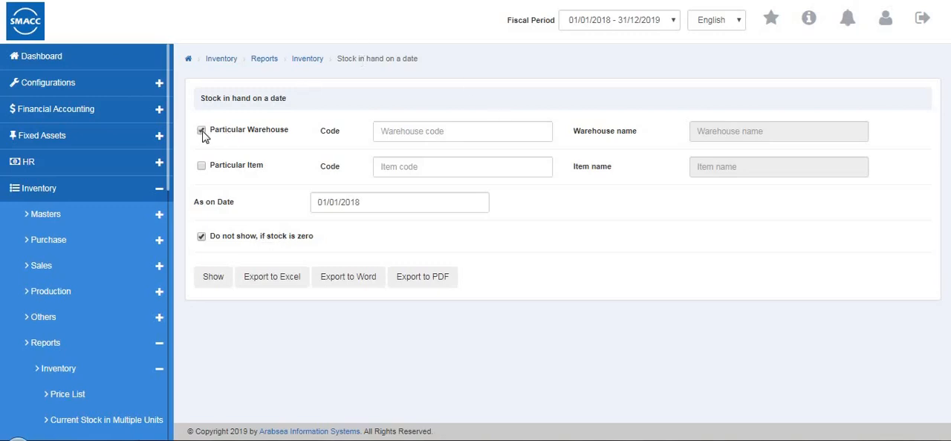
click(435, 135)
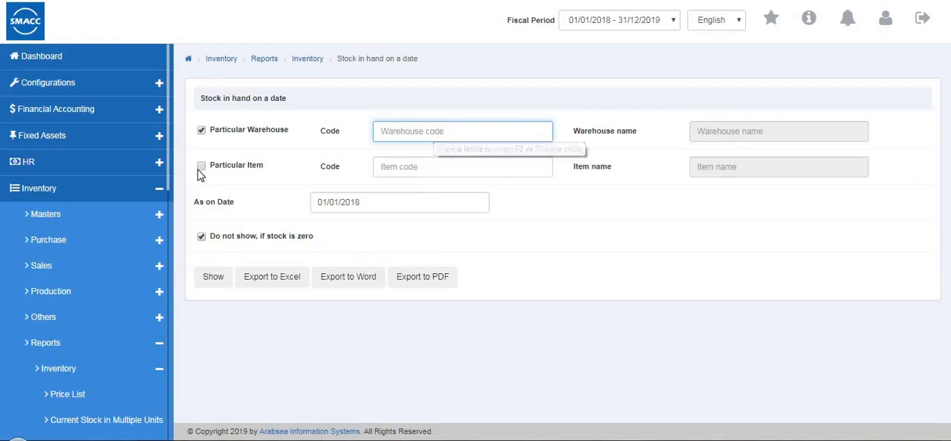
click(202, 132)
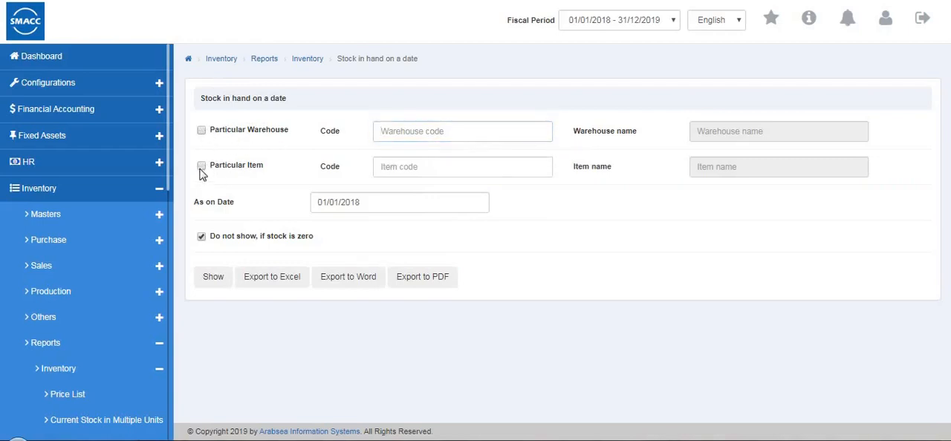
Generate the Stock in hand on a date report for item 0001 (shirts) and return to its criteria
click(398, 166)
click(405, 187)
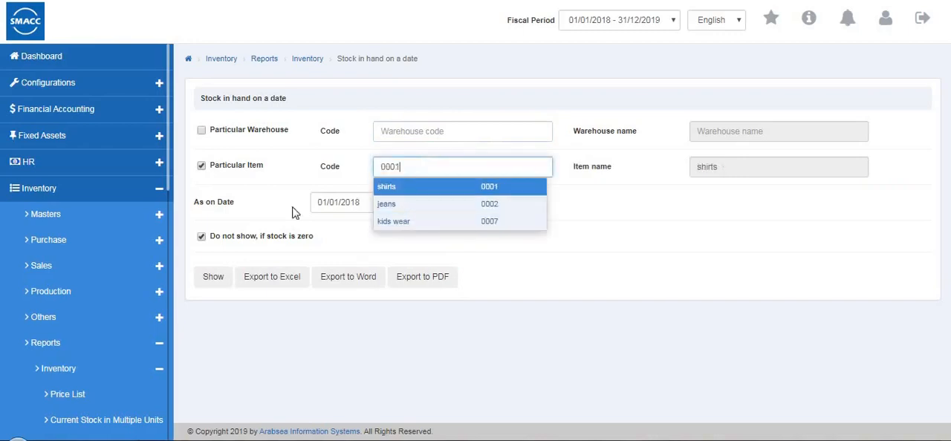
click(225, 280)
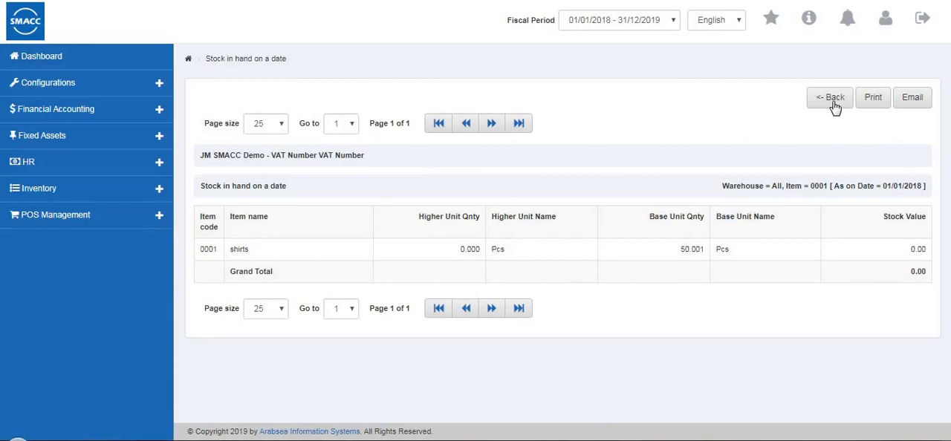
click(835, 108)
Open the Stock Ledger report and review its Stock Movement and Transaction Type options, leaving both at All
scroll(158, 283, down, 1)
scroll(141, 279, down, 4)
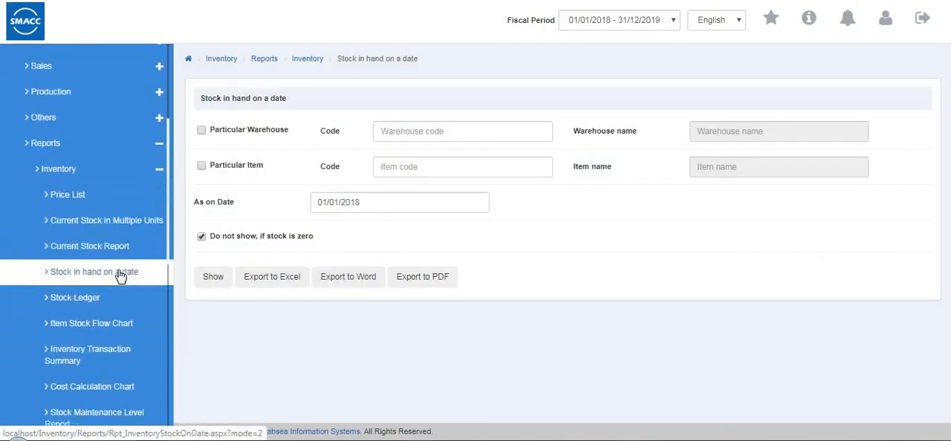
click(121, 272)
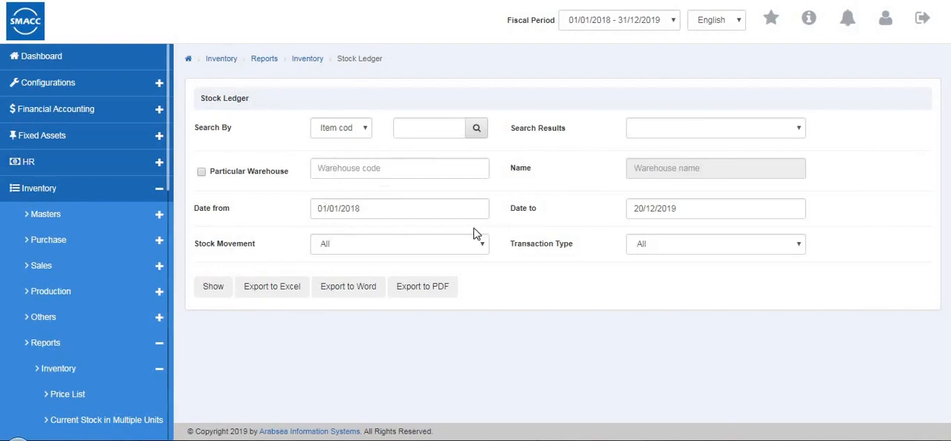
click(447, 246)
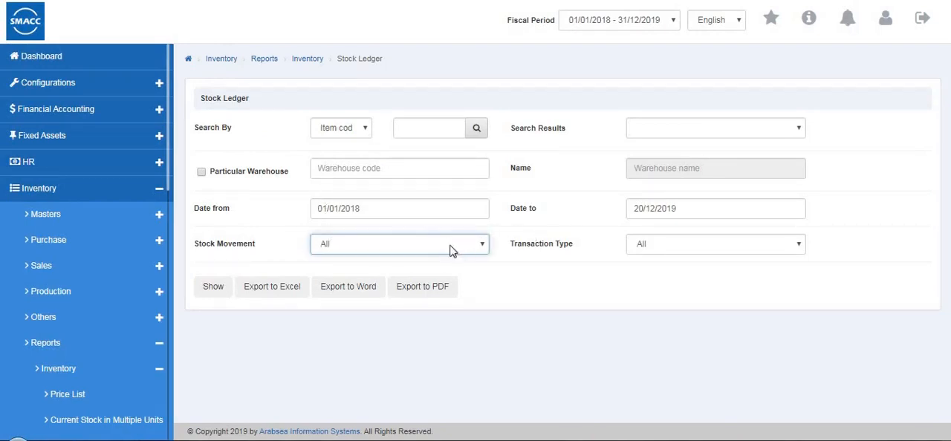
click(439, 249)
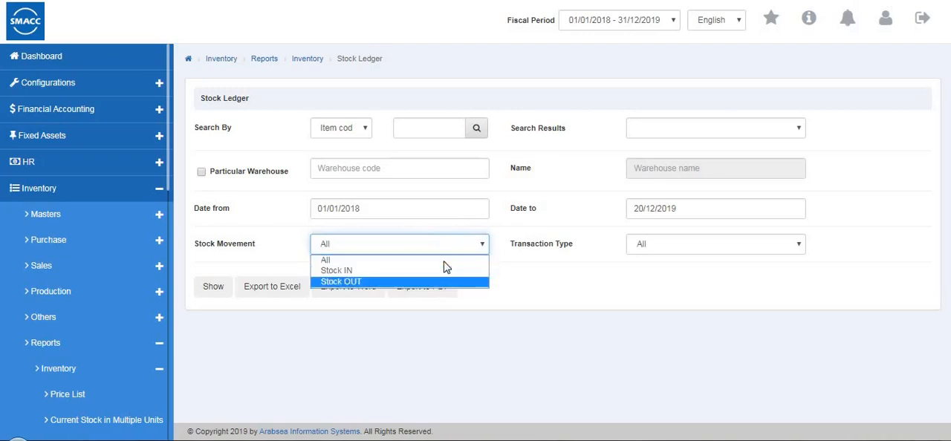
click(604, 274)
click(657, 252)
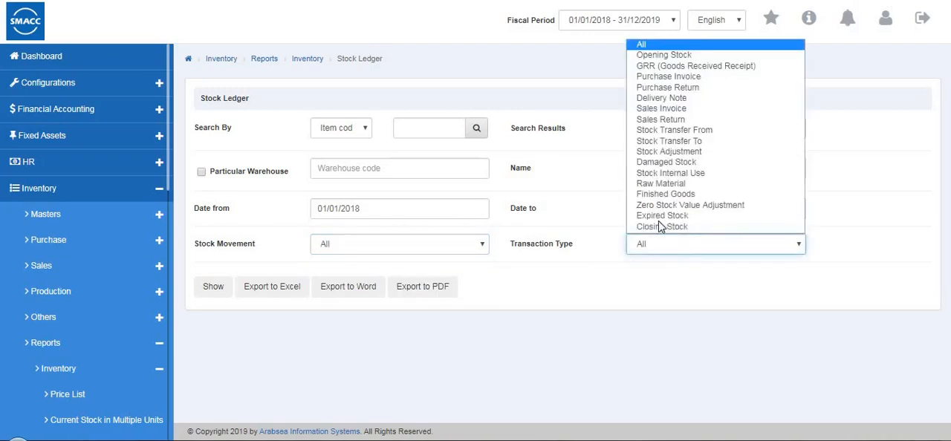
click(282, 272)
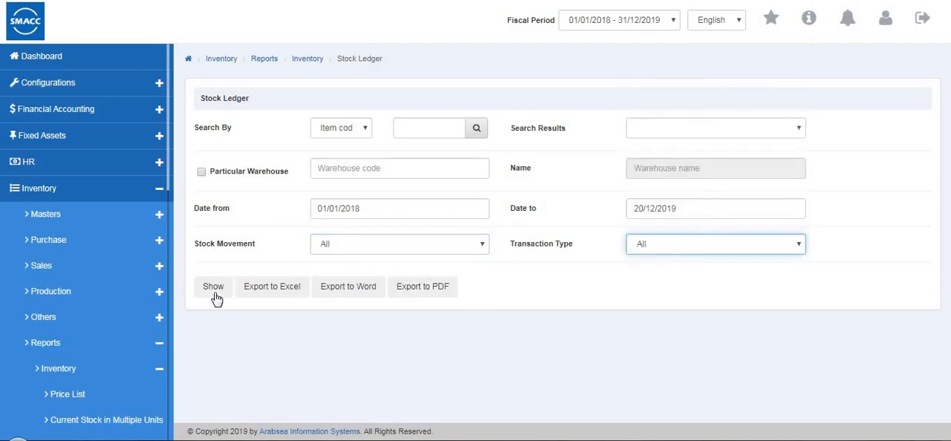
Restrict the Stock Ledger to warehouse 0001 with the search text shirts and request the report
click(201, 172)
click(347, 162)
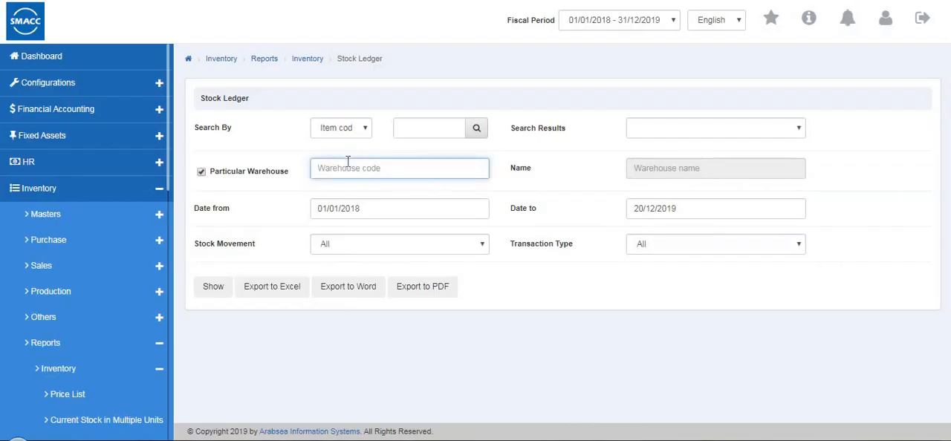
click(338, 205)
click(213, 285)
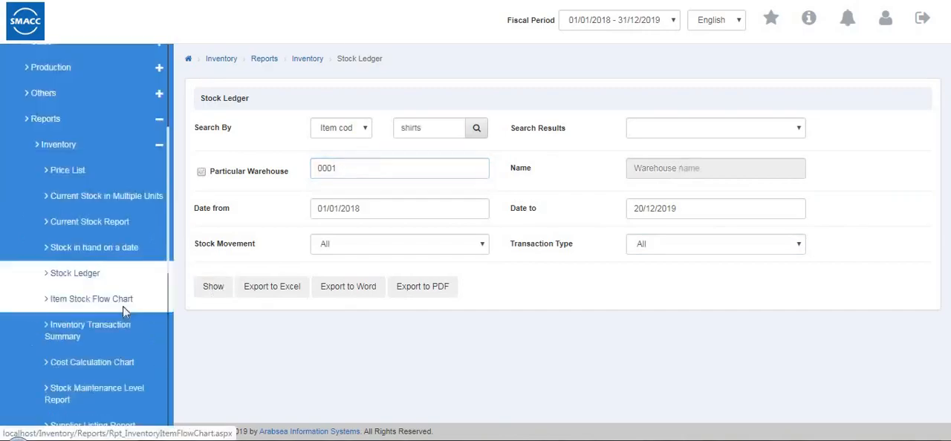
Open the Item Stock Flow Chart report and look over its criteria
click(123, 305)
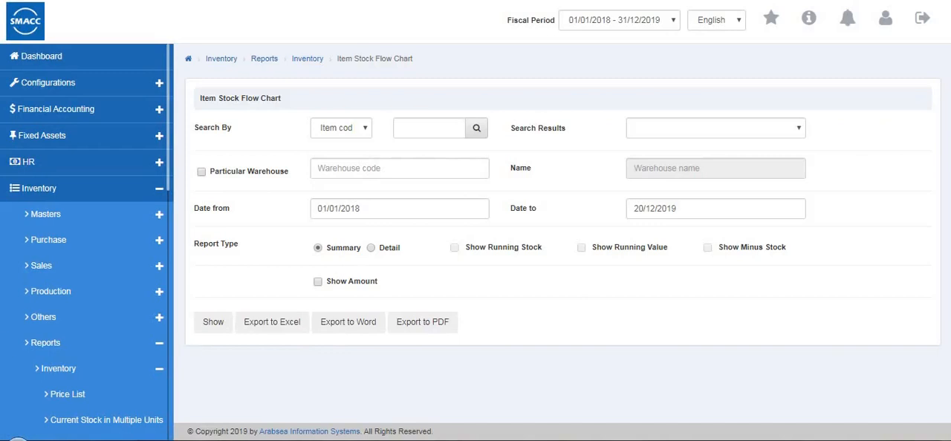
scroll(72, 349, down, 3)
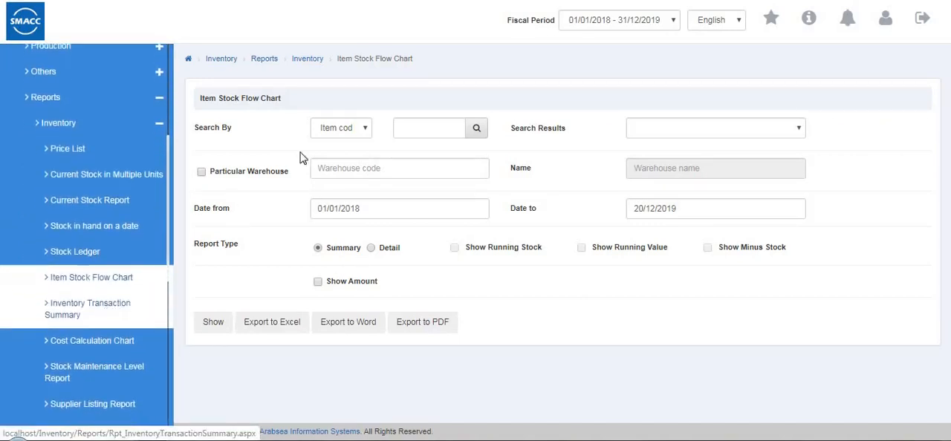
Restrict the Item Stock Flow Chart to particular warehouse 00040001 (warehouse 3a), leaving the item search by Item code
click(351, 126)
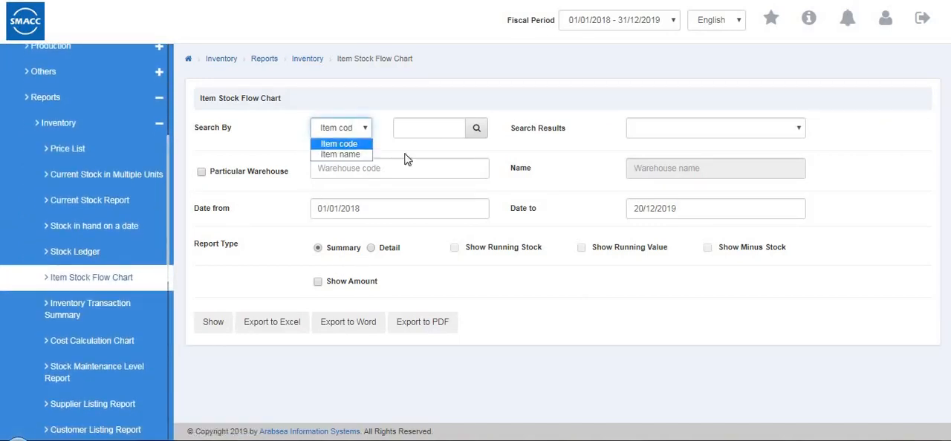
click(424, 129)
click(201, 173)
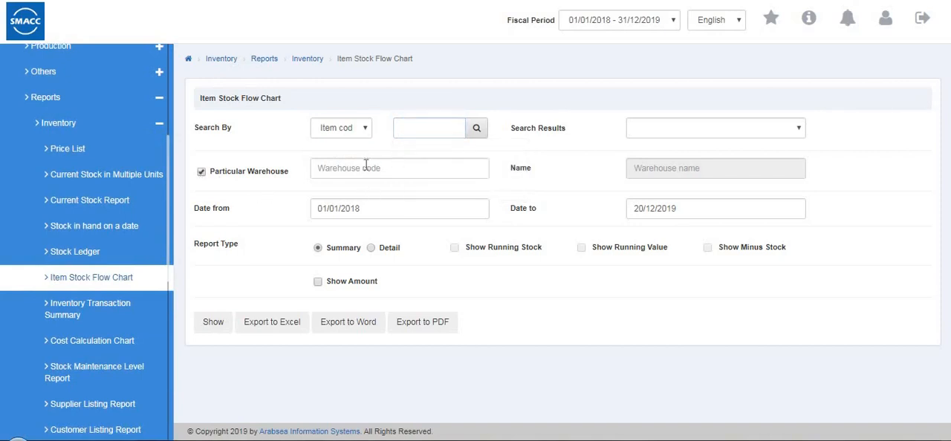
click(365, 165)
click(350, 205)
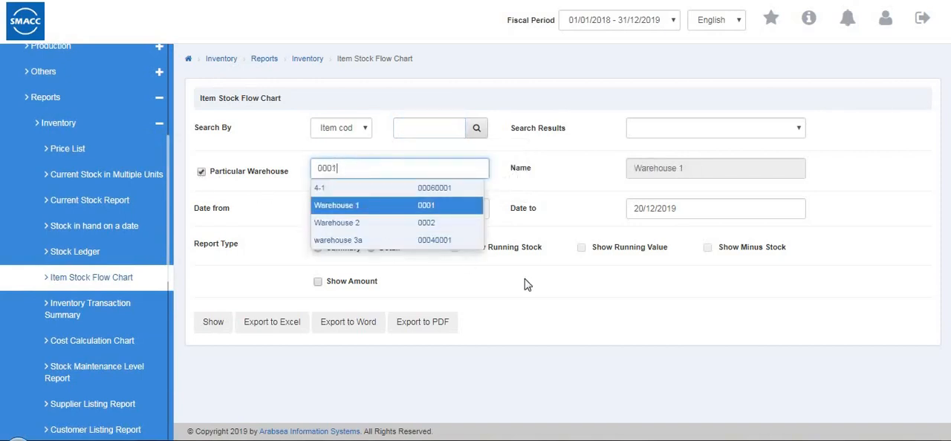
click(423, 240)
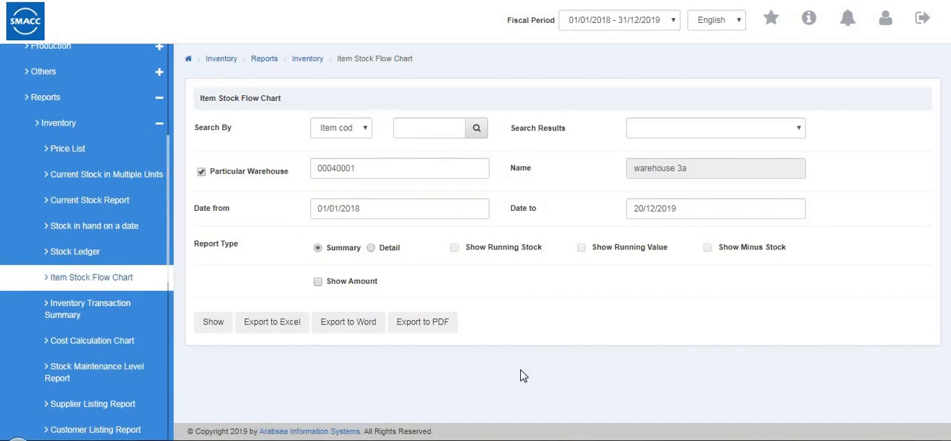
Generate the Inventory Transaction Summary report for particular warehouse 0001 (Warehouse 1) and return to its criteria
click(107, 313)
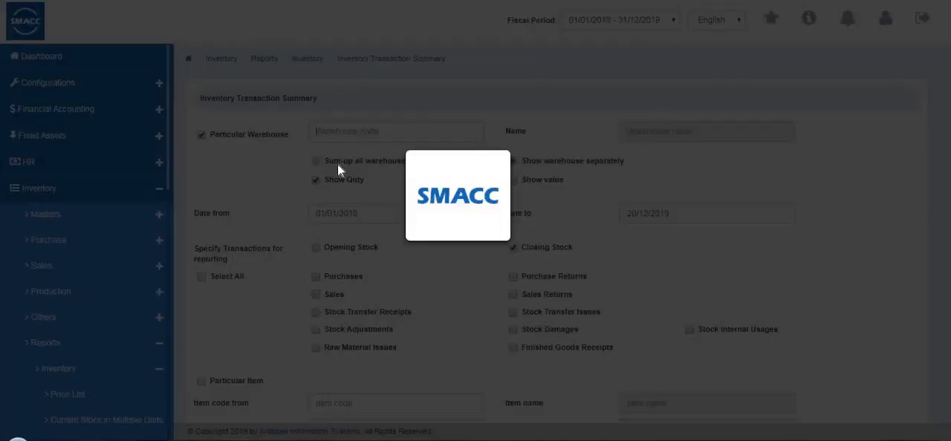
click(341, 133)
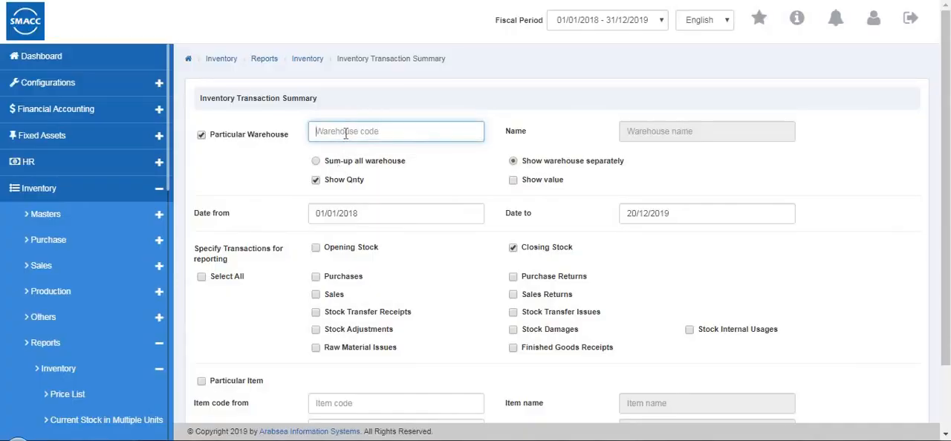
click(346, 134)
click(342, 171)
scroll(336, 274, down, 2)
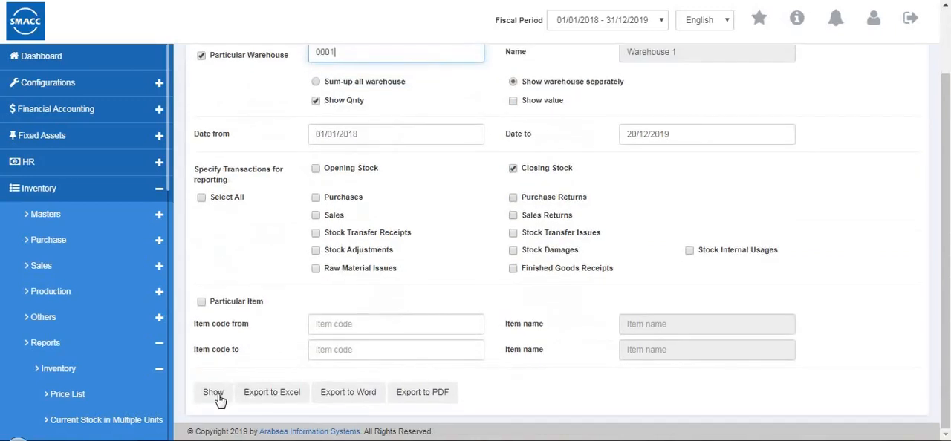
click(218, 397)
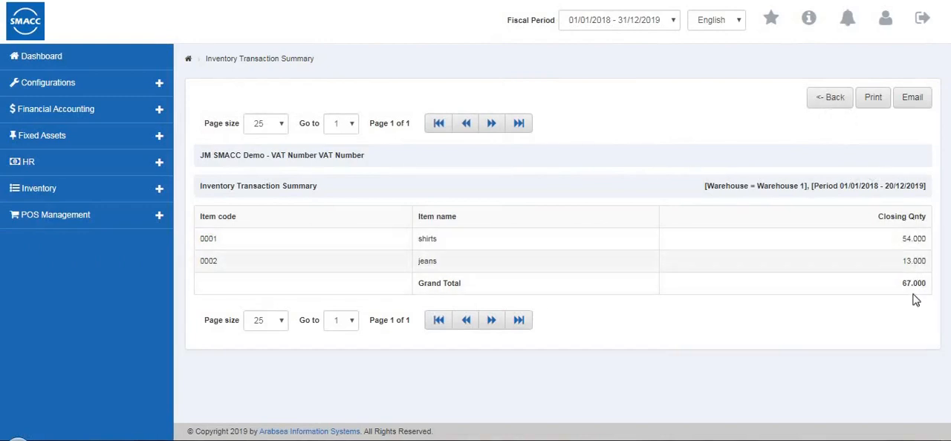
click(829, 99)
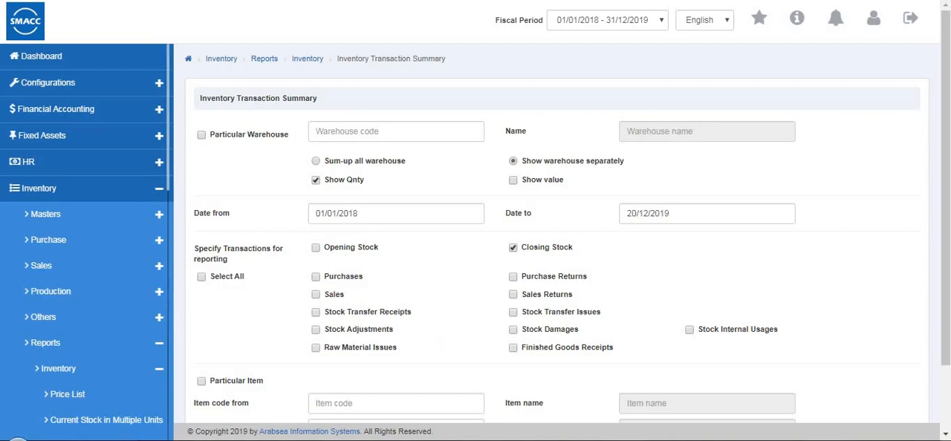
Generate the Inventory Transaction Summary again for warehouse 0001, showing closing stock quantities for the preset period, and go back to its criteria
scroll(408, 323, down, 1)
scroll(305, 334, up, 1)
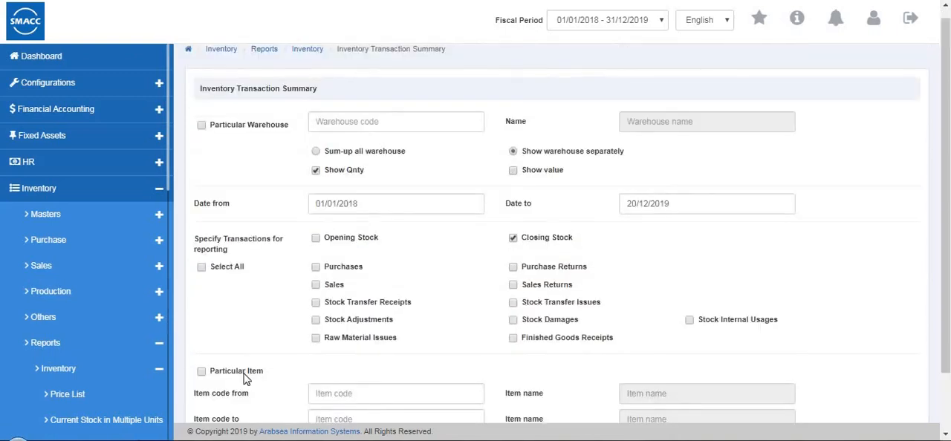
scroll(253, 364, down, 1)
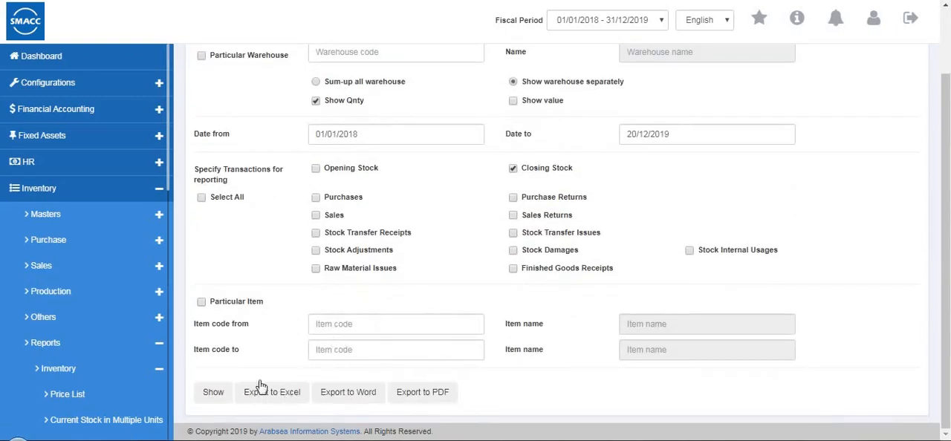
scroll(459, 316, up, 1)
scroll(459, 318, down, 1)
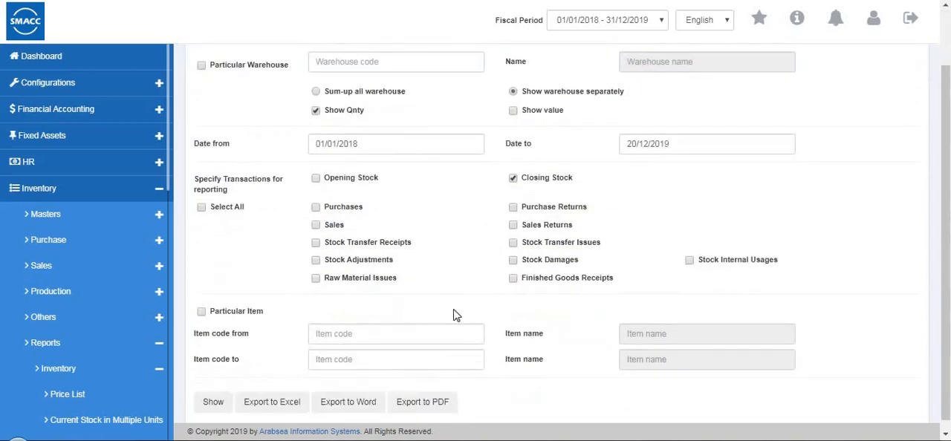
scroll(263, 164, up, 1)
click(336, 135)
click(353, 172)
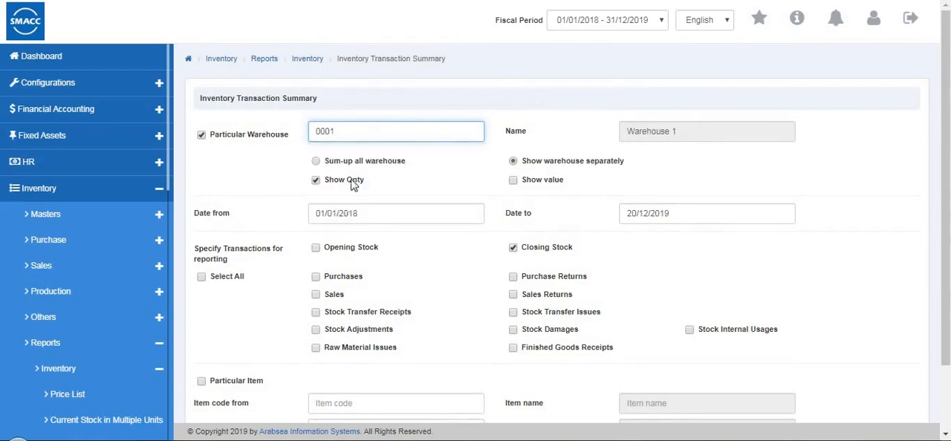
scroll(354, 186, down, 1)
click(215, 393)
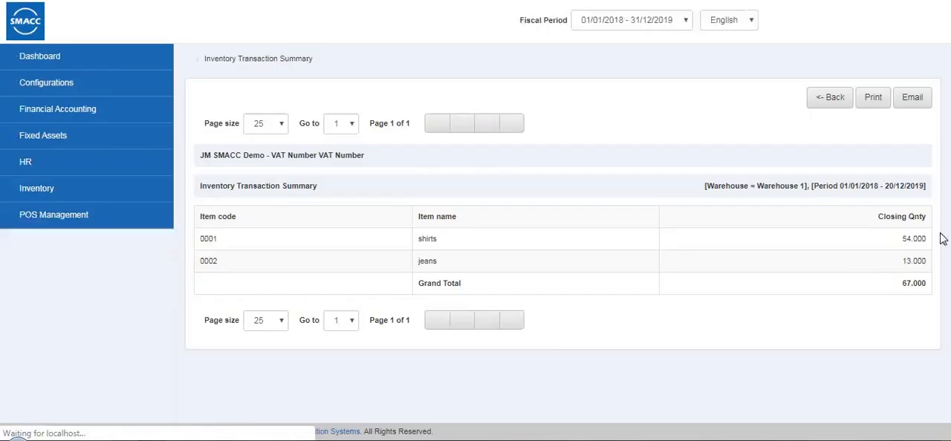
click(829, 98)
Open the Cost Calculation Chart report and look over its item search options, leaving the search by Item code
scroll(108, 334, down, 4)
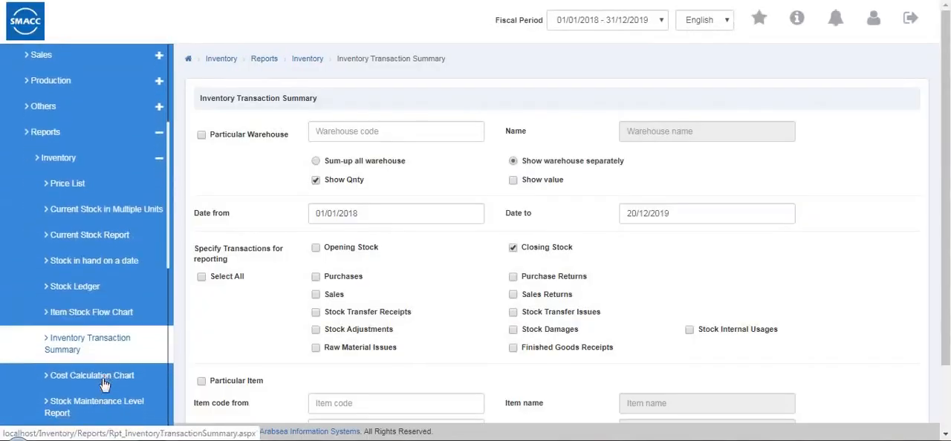
click(104, 384)
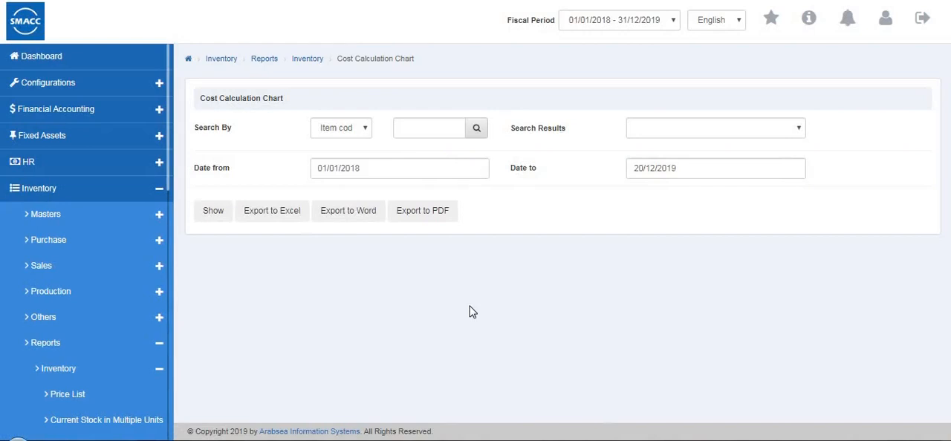
click(343, 135)
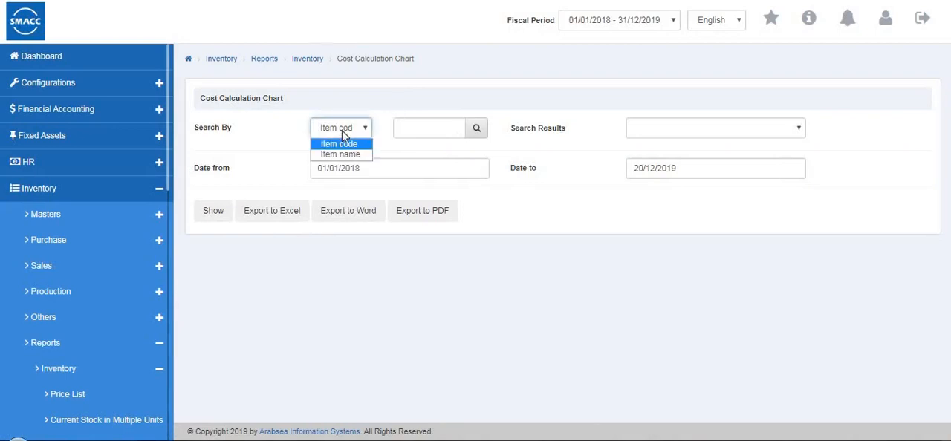
key(Down)
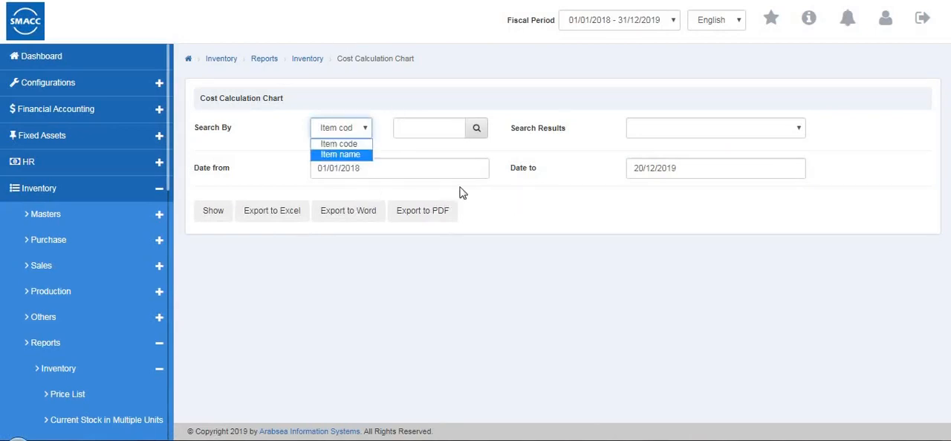
click(557, 179)
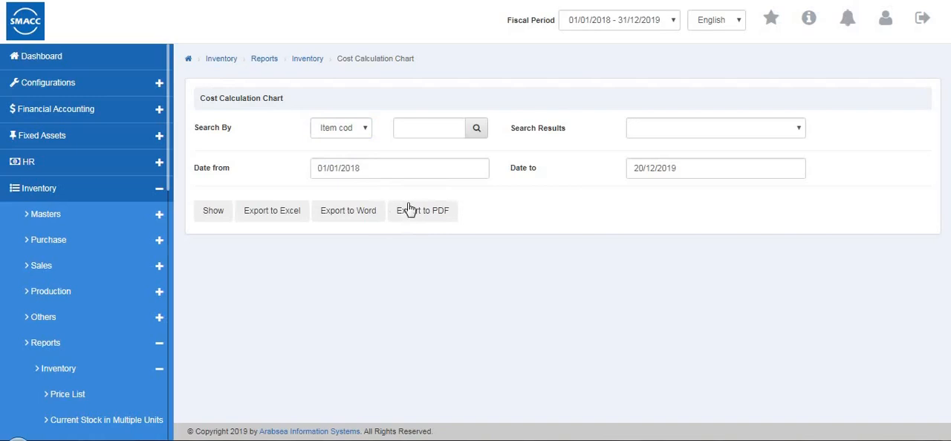
Generate the Stock Maintenance Level Report for warehouse 0001 with the Item filter enabled, and return to its criteria
scroll(41, 327, down, 5)
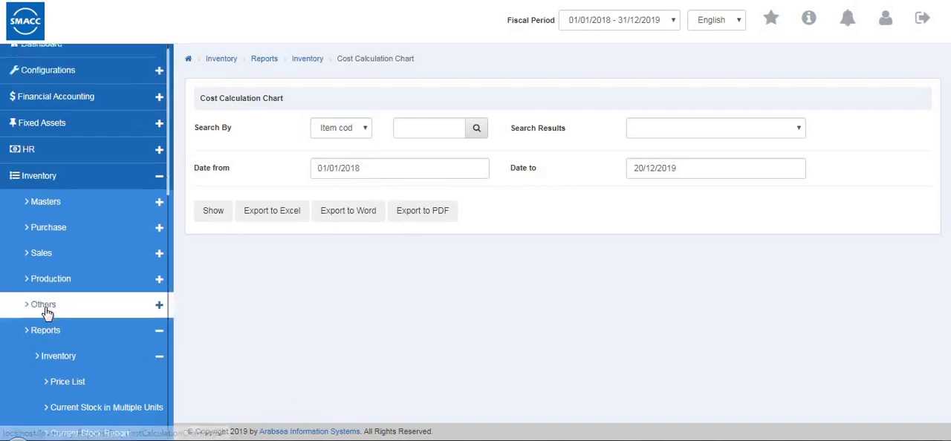
scroll(106, 235, down, 1)
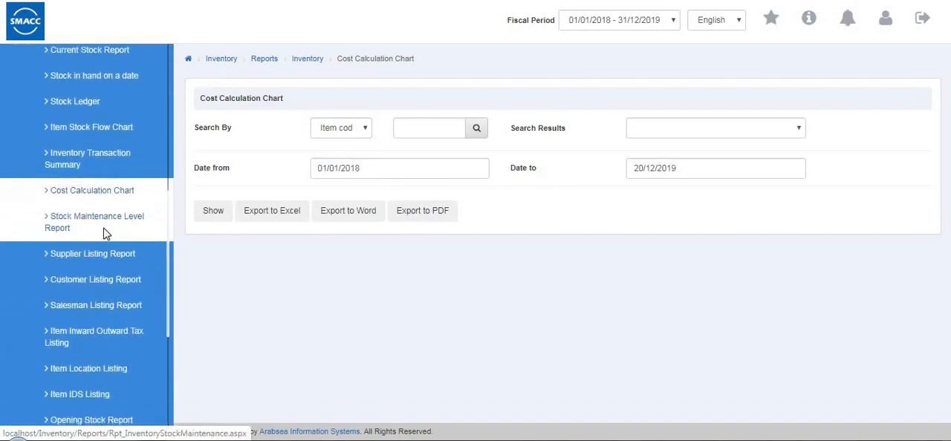
click(107, 235)
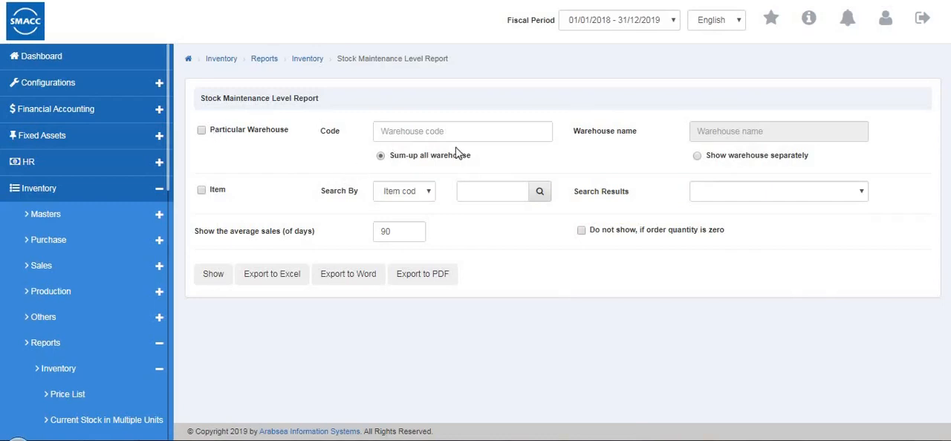
click(214, 190)
click(202, 131)
click(384, 132)
text(0001)
key(Return)
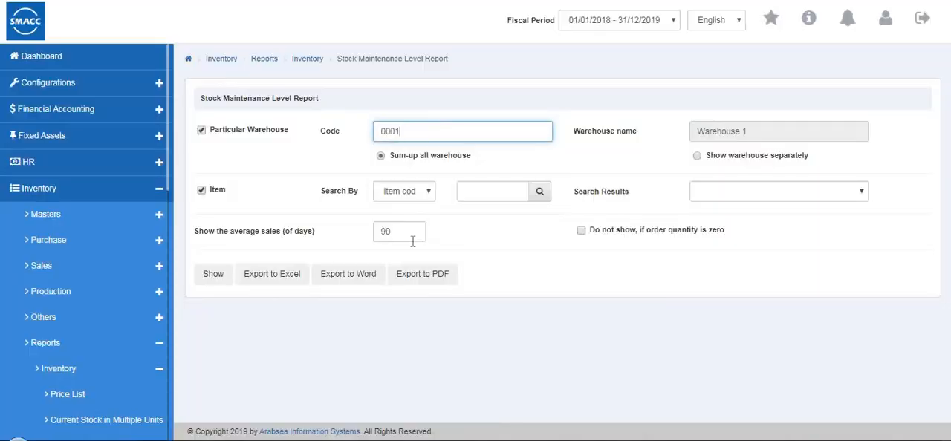
click(209, 274)
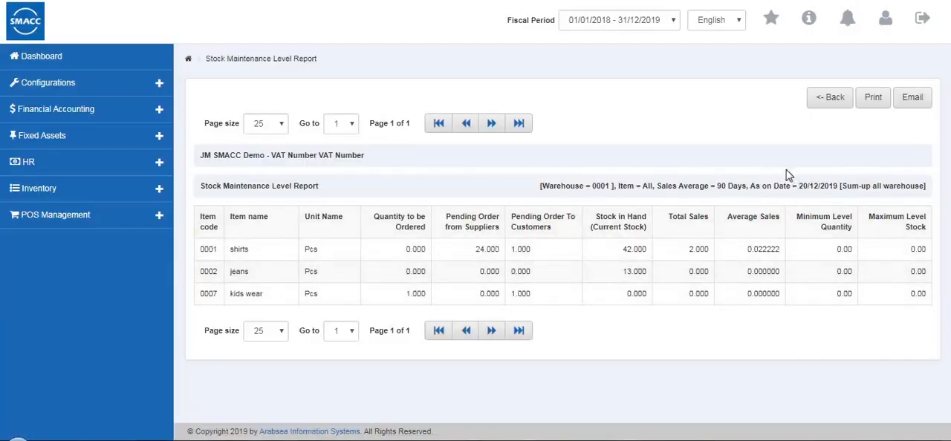
click(825, 99)
Generate the Supplier Listing Report restricted to a single supplier by entering the supplier's code, and return to its criteria
scroll(97, 312, down, 5)
click(87, 218)
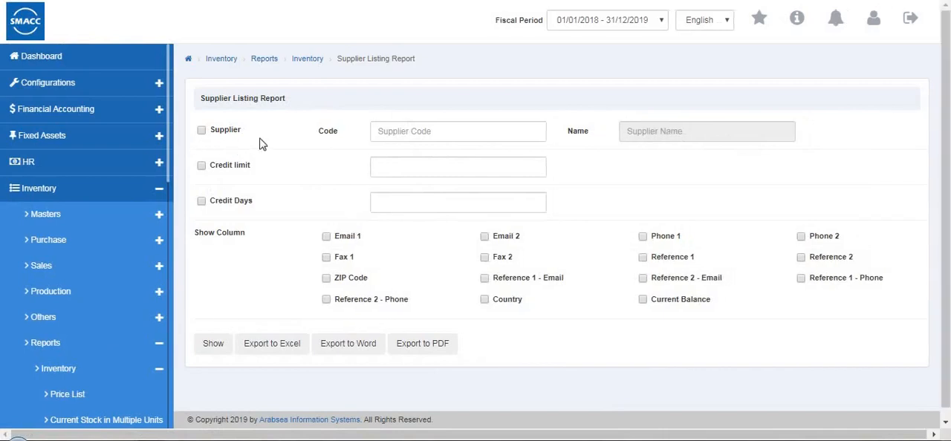
click(201, 131)
click(390, 130)
text(5)
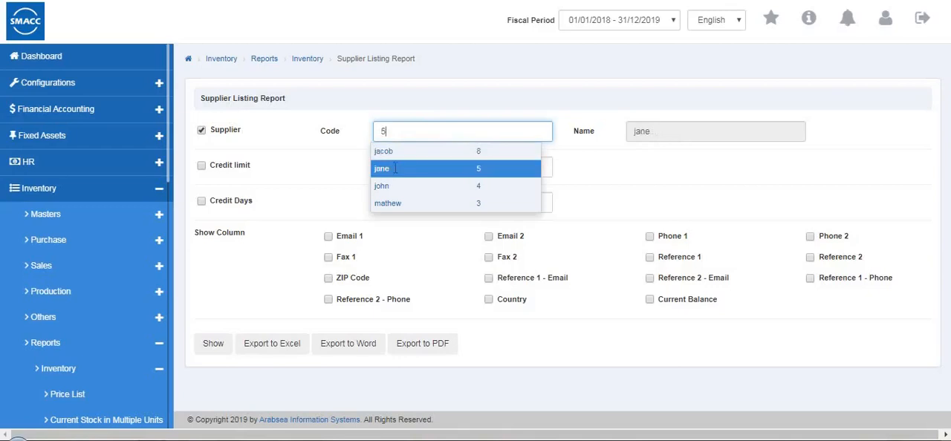
click(203, 166)
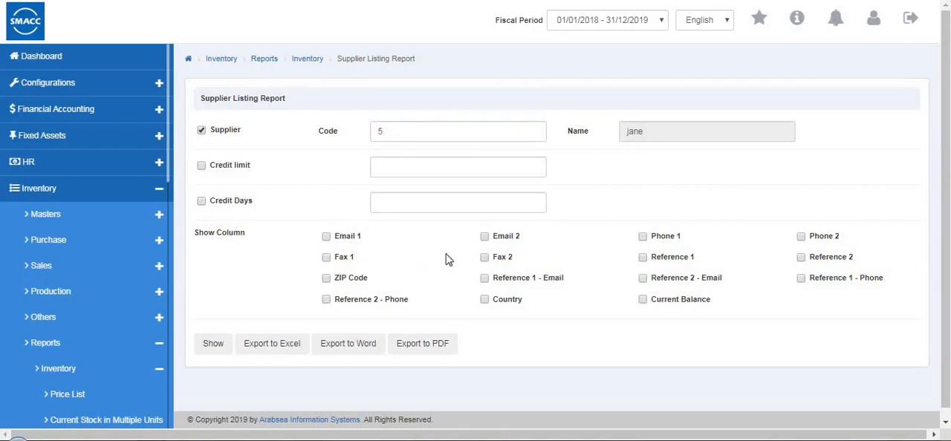
click(214, 346)
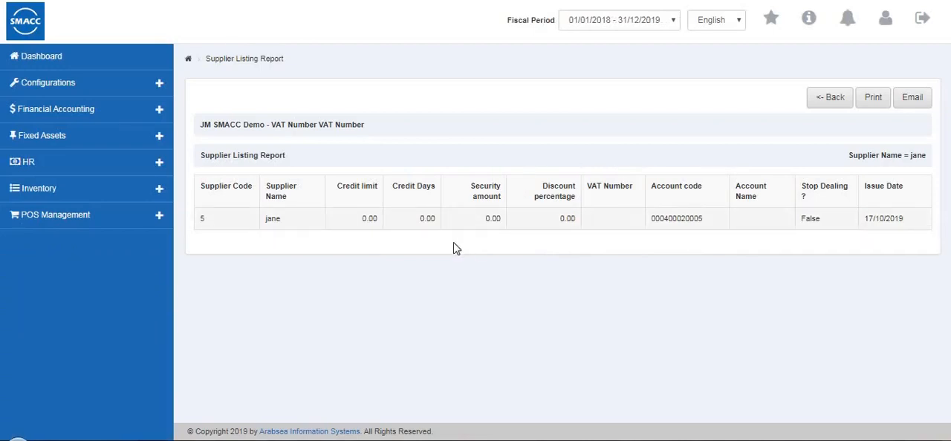
click(824, 110)
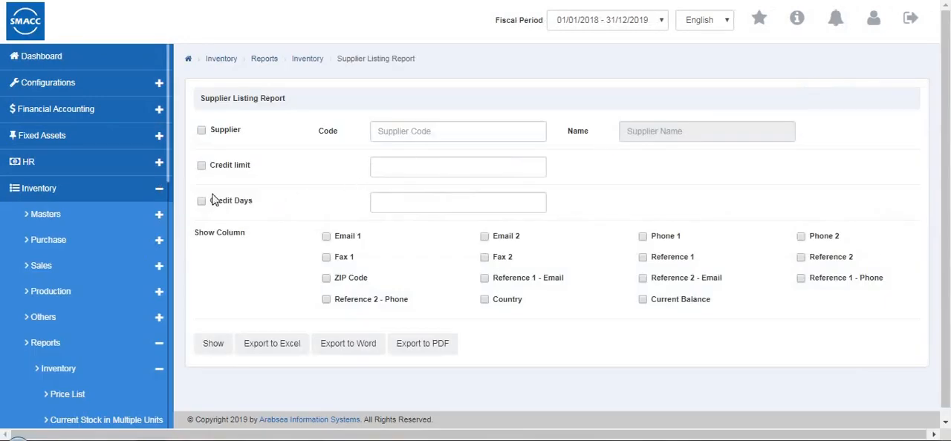
Generate the Customer Listing Report restricted to a single customer by choosing the customer's code, and return to its criteria
scroll(119, 214, down, 8)
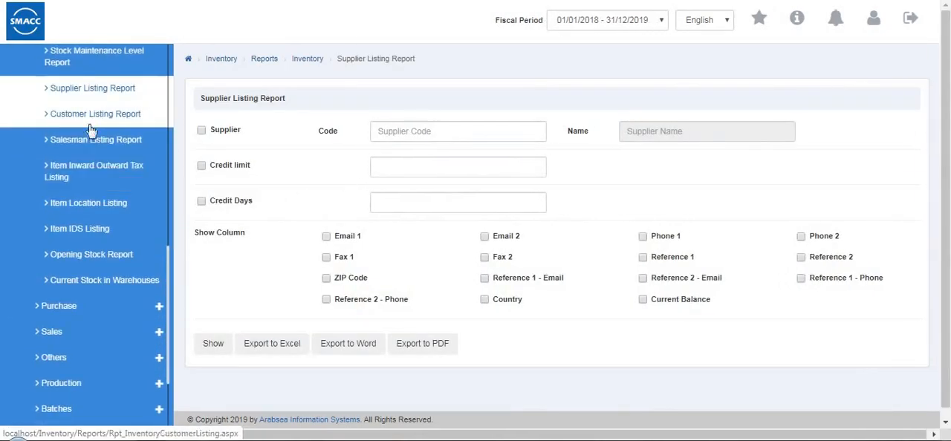
click(88, 124)
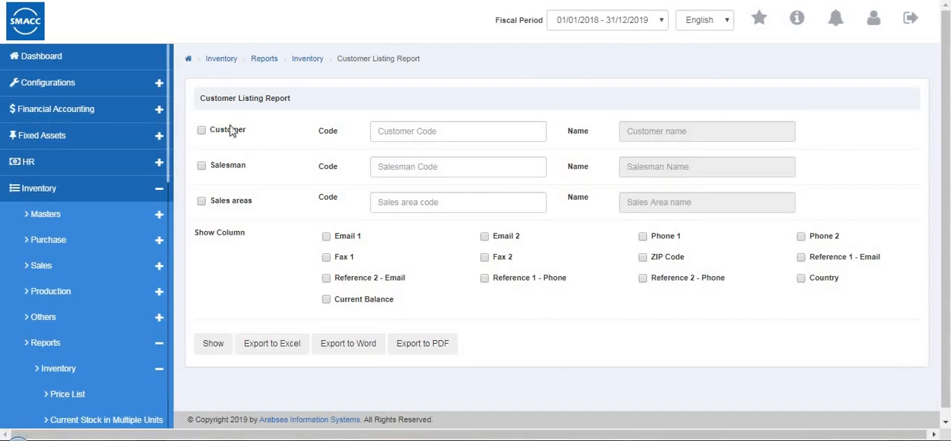
click(201, 131)
click(393, 134)
click(404, 151)
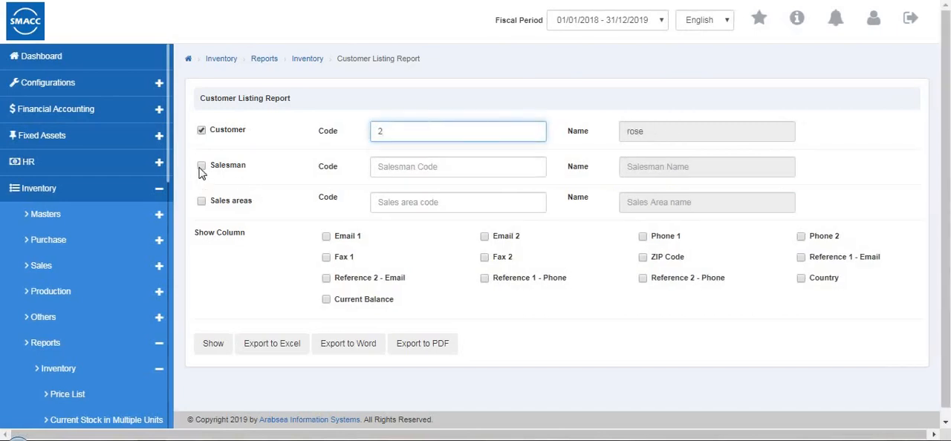
click(405, 168)
text(3)
click(408, 206)
click(211, 346)
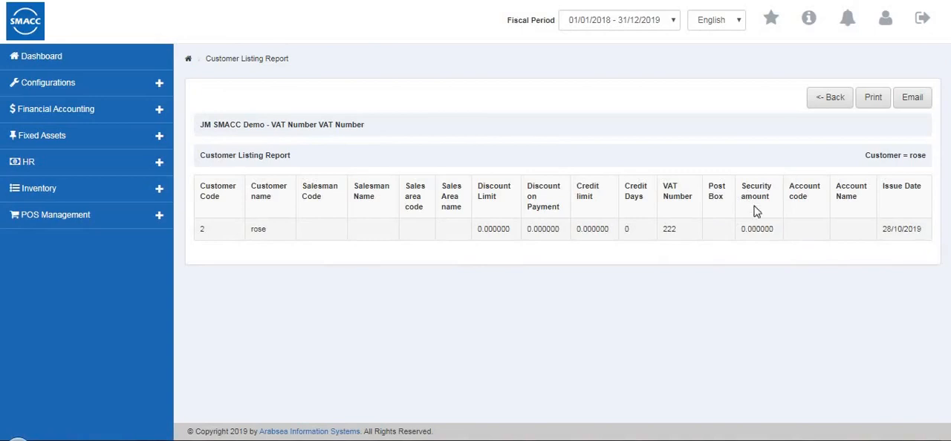
click(817, 104)
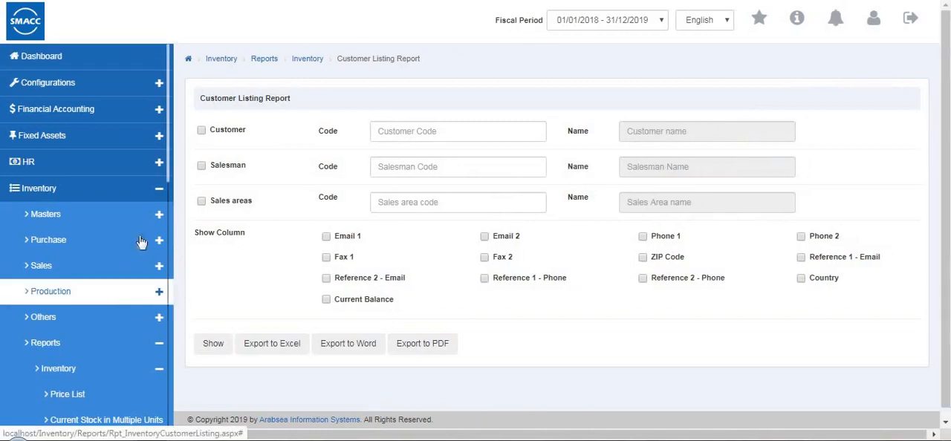
Generate the Salesman Listing Report for a single salesman and warehouse 0001 (Warehouse 1), and return to its criteria
scroll(149, 342, down, 7)
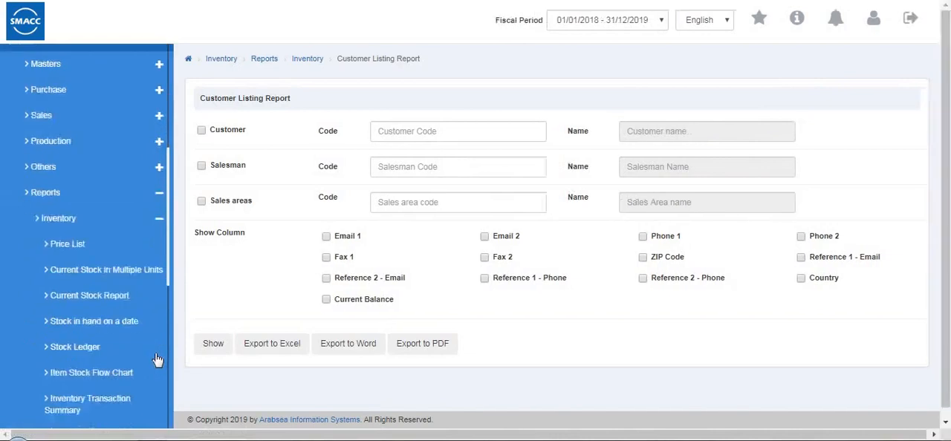
click(96, 214)
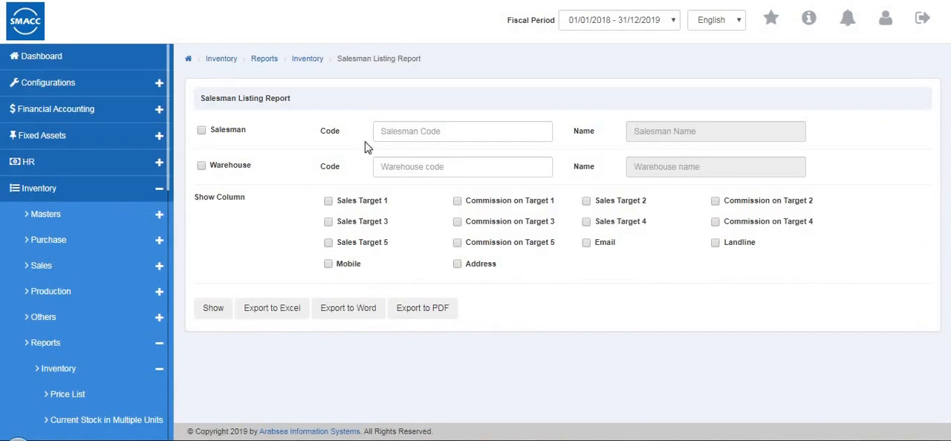
click(437, 132)
click(435, 146)
click(417, 172)
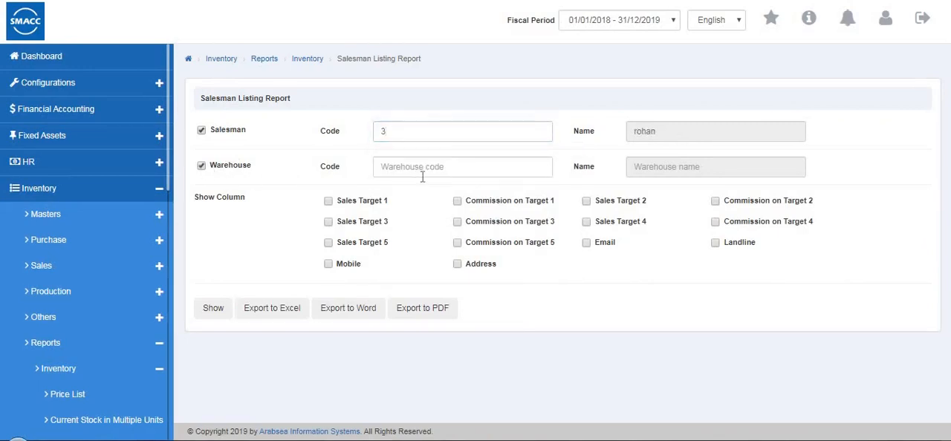
click(426, 205)
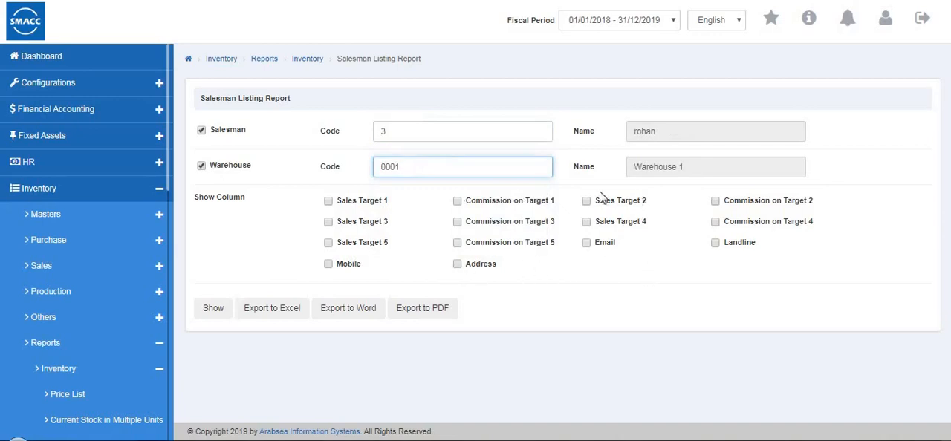
click(213, 315)
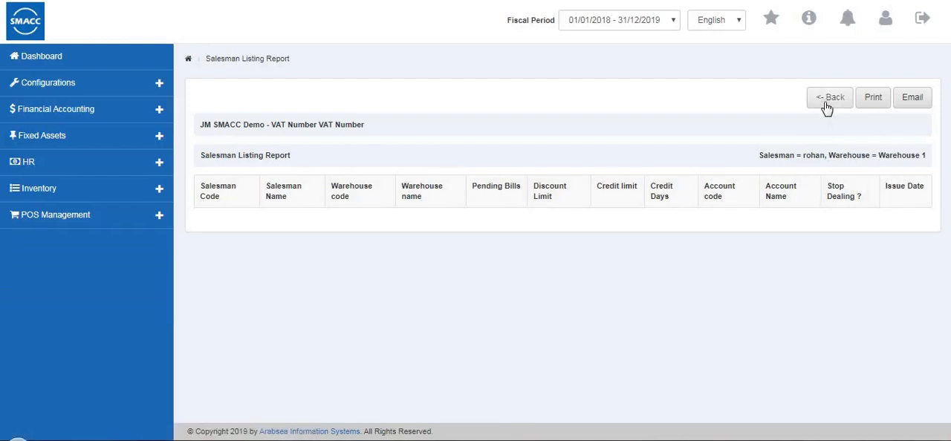
click(825, 104)
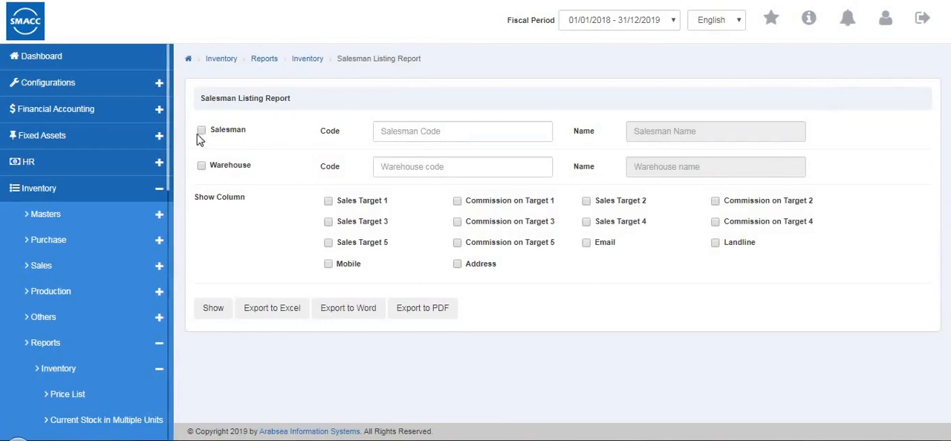
Open the Item Inward Outward Tax Listing report and enable its Item filter
scroll(107, 271, down, 3)
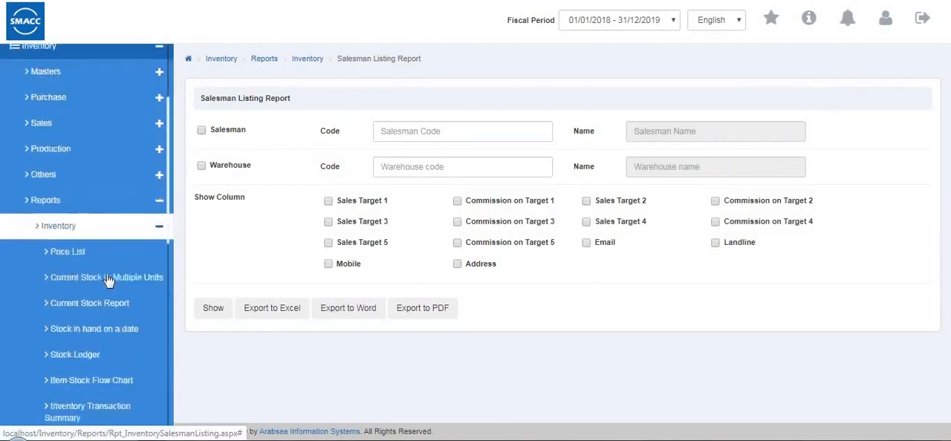
scroll(110, 276, down, 3)
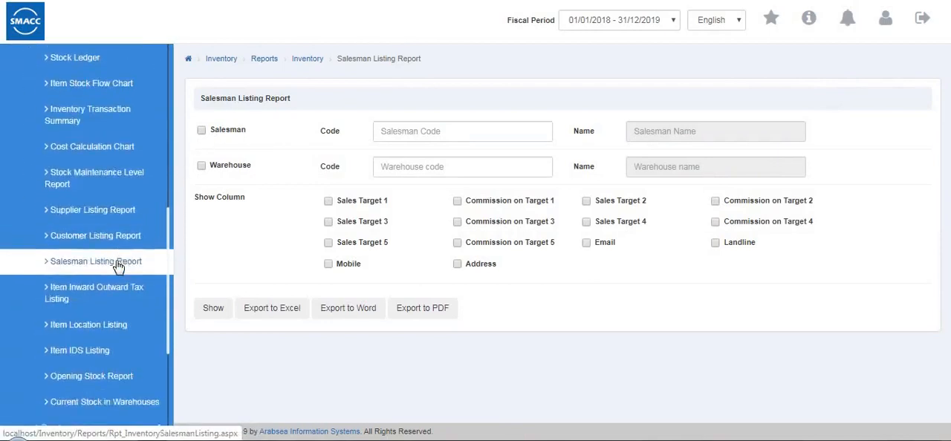
click(114, 256)
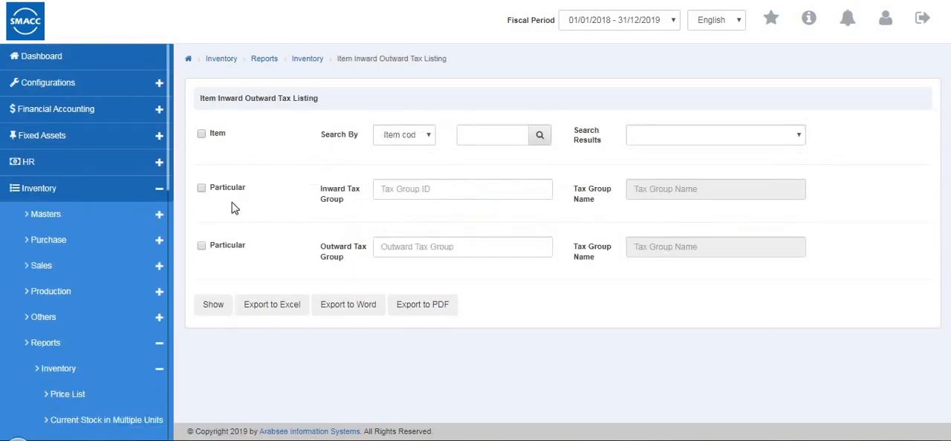
click(202, 134)
click(393, 136)
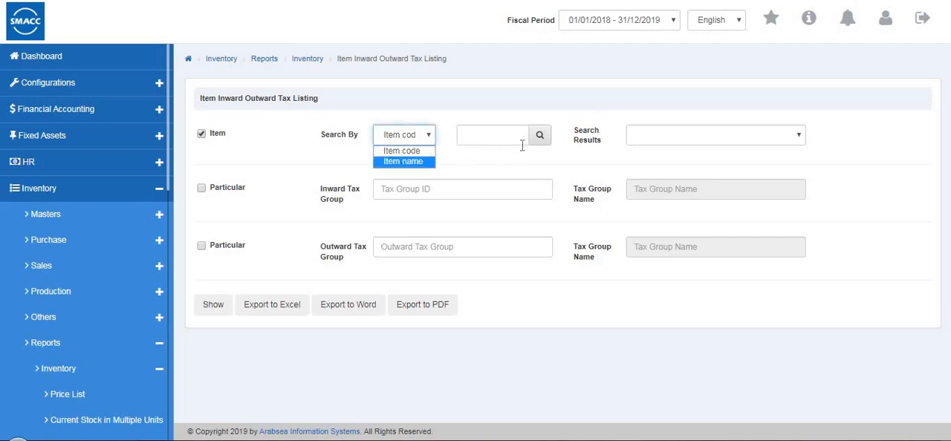
click(408, 191)
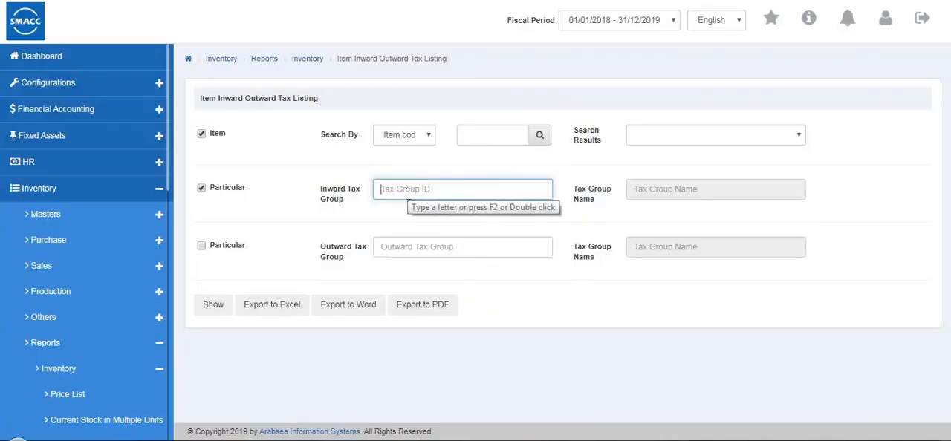
Generate the Item Inward Outward Tax Listing with tax 1 as both the inward and the outward tax group
double_click(408, 191)
click(411, 213)
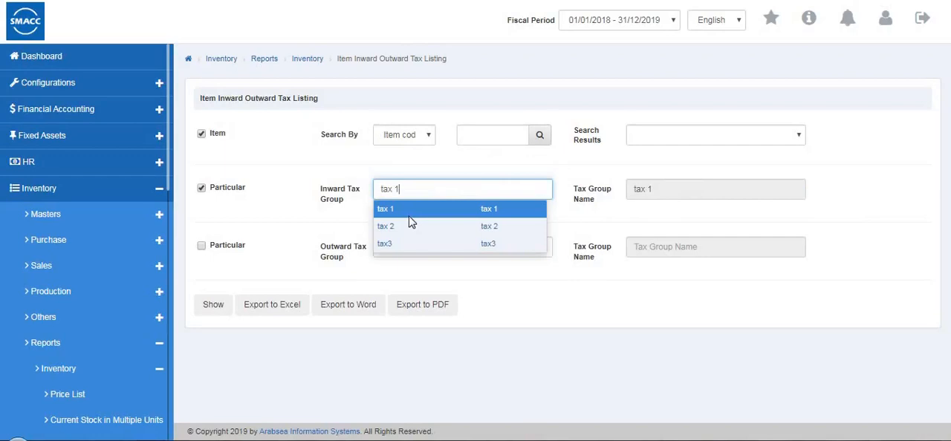
click(451, 246)
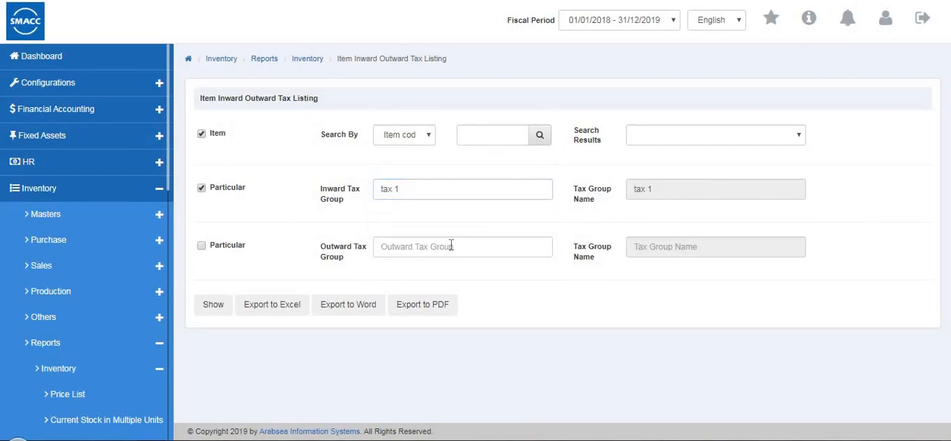
double_click(450, 246)
click(442, 272)
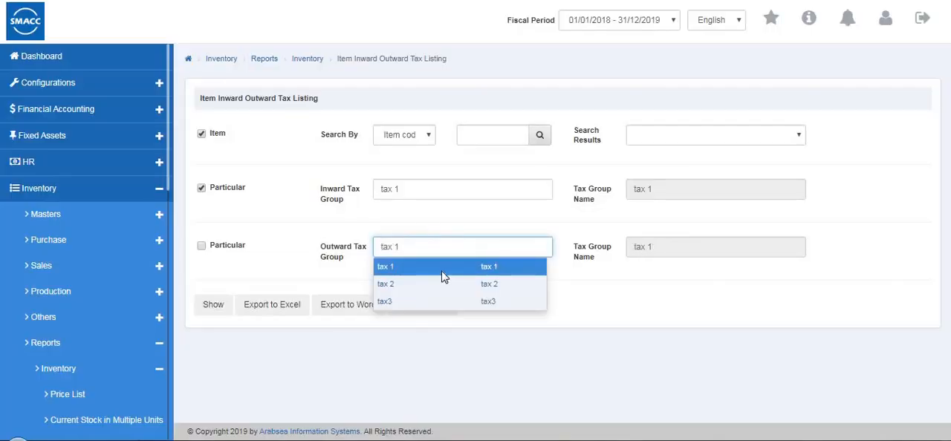
click(214, 309)
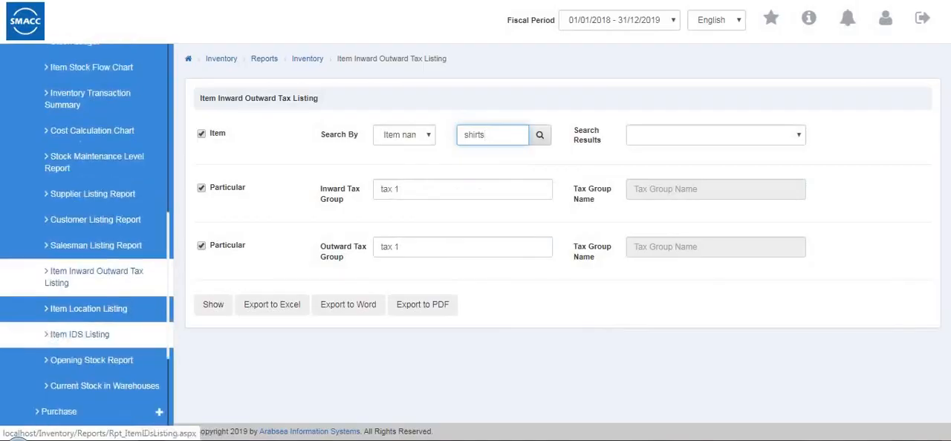
Generate the Item Location Listing for warehouse 0001 (Warehouse 1), and return to its criteria
scroll(90, 334, down, 5)
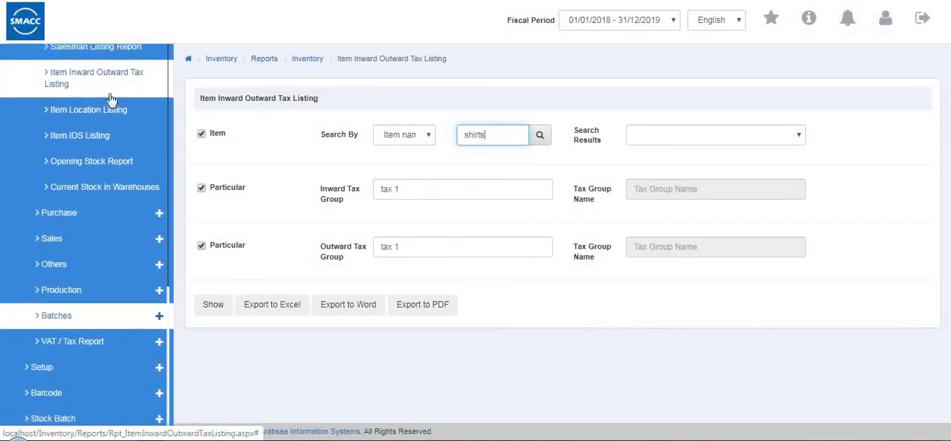
click(110, 103)
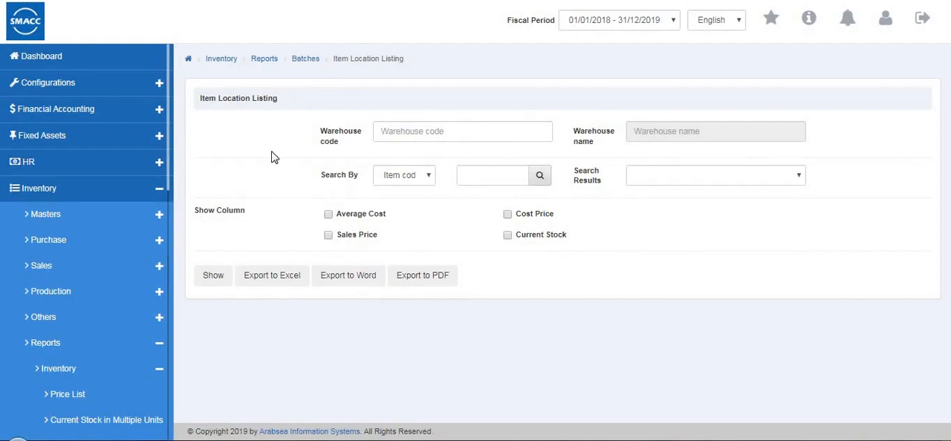
double_click(435, 131)
click(431, 174)
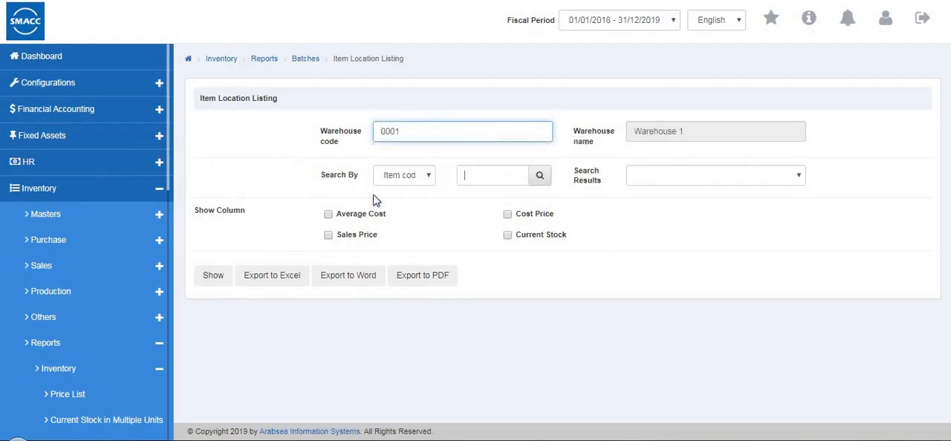
click(215, 280)
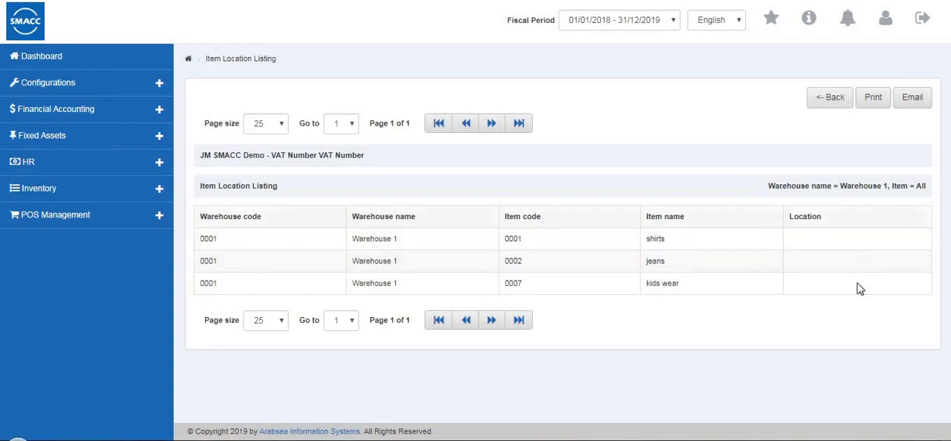
click(832, 112)
Open the Item IDS Listing report and choose warehouse 0001 (Warehouse 1)
scroll(148, 307, down, 1)
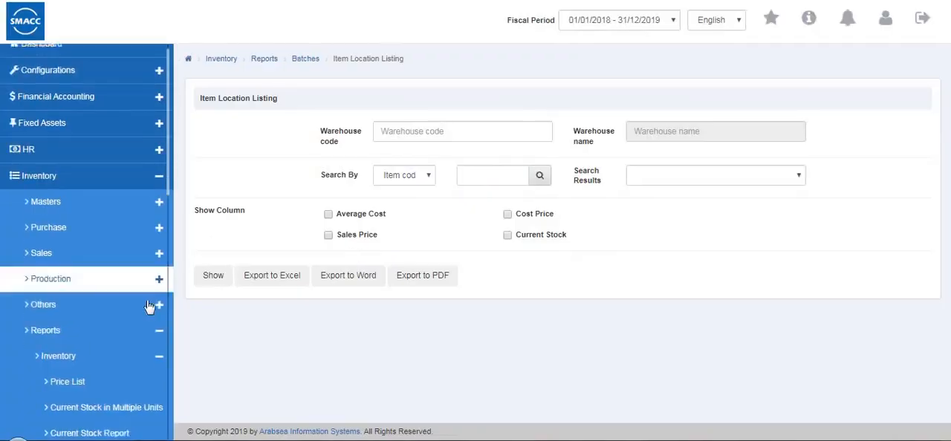
scroll(149, 306, down, 6)
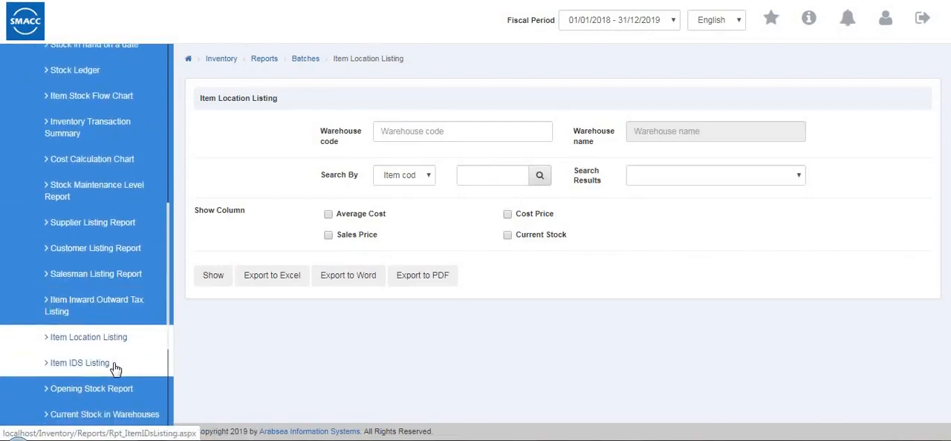
click(115, 369)
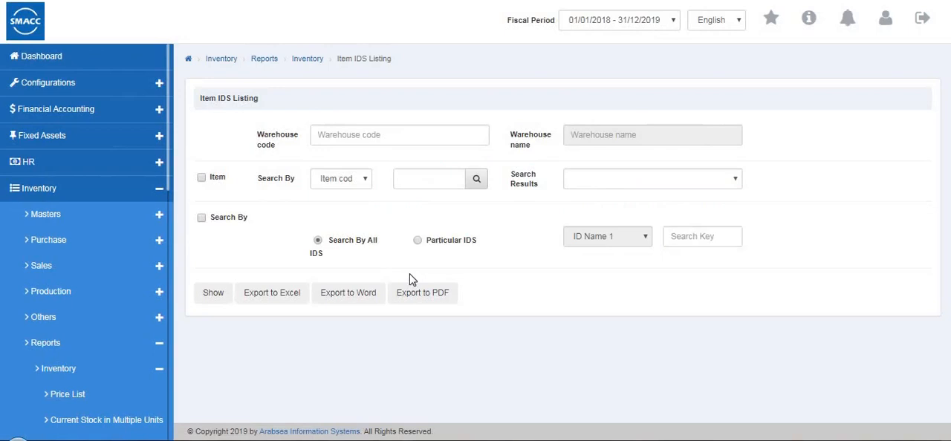
click(387, 136)
click(384, 180)
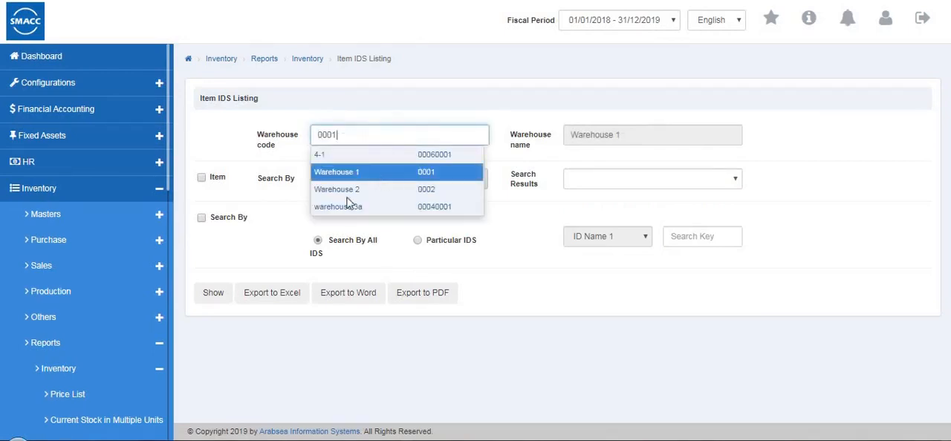
Enable the Item and Search By filters of the Item IDS Listing, searching Particular IDS by ID Name 1
click(202, 179)
click(201, 218)
click(418, 242)
click(611, 237)
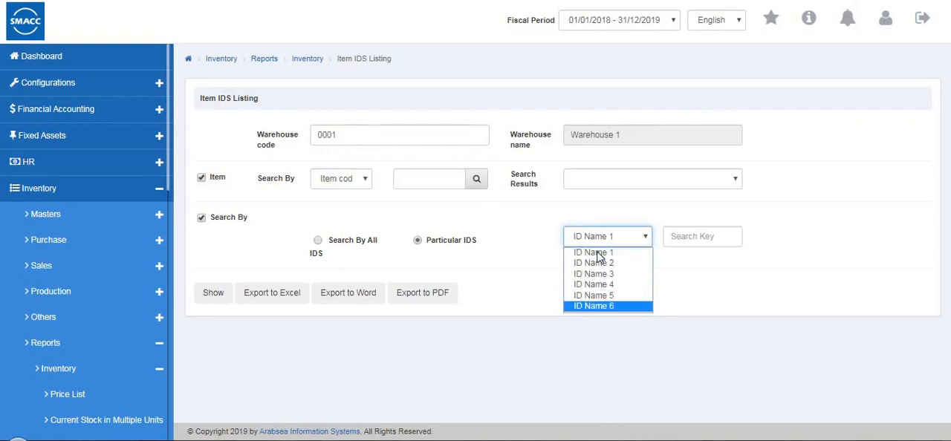
click(615, 257)
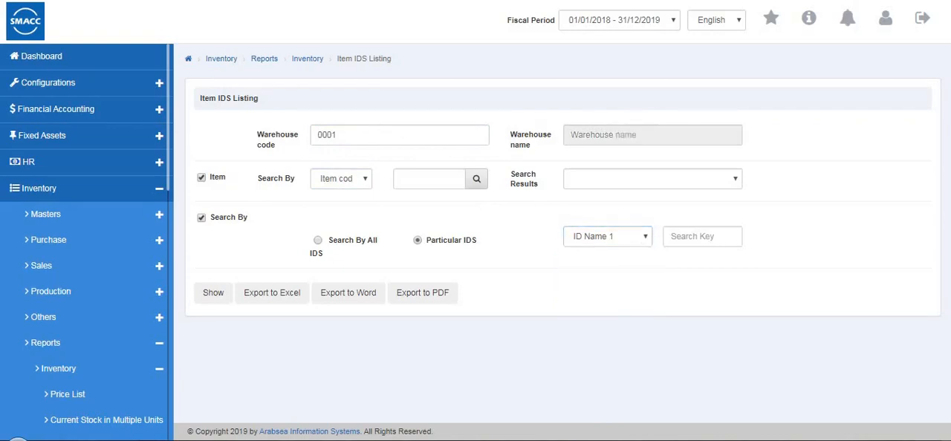
Generate the Opening Stock Report for warehouse 0001, and return to its criteria
scroll(36, 327, down, 5)
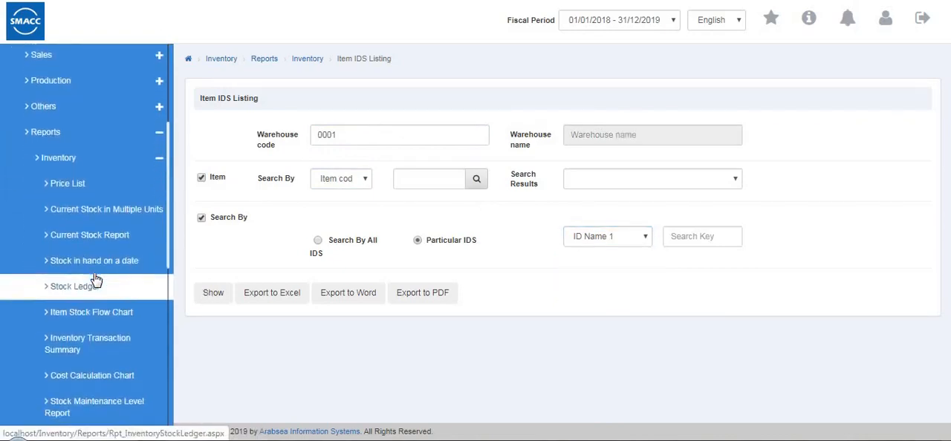
scroll(95, 279, down, 4)
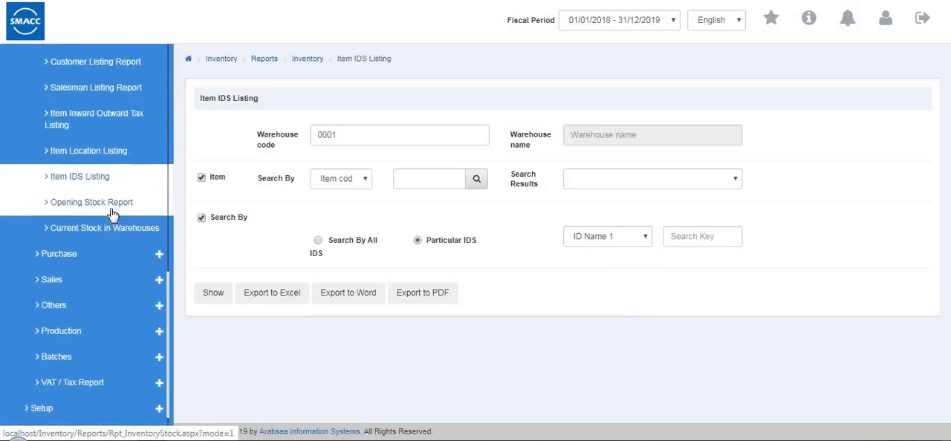
click(111, 211)
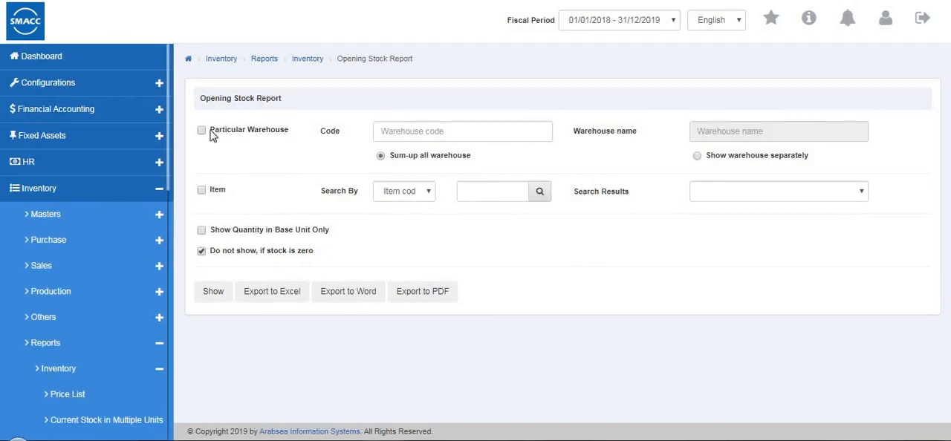
click(393, 131)
click(402, 169)
click(214, 292)
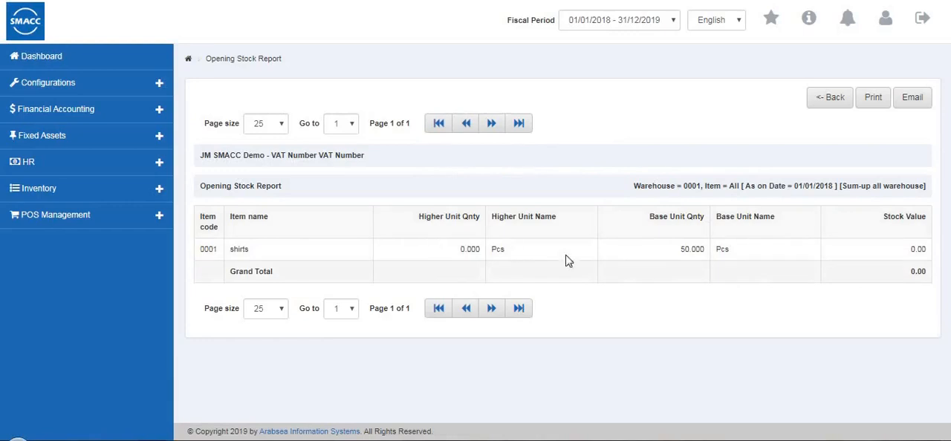
click(820, 104)
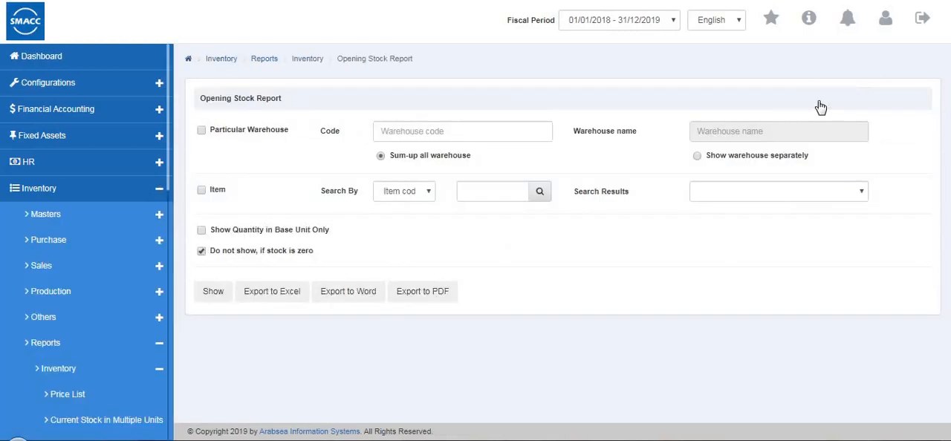
Open the Current Stock in Warehouses report and enable its Particular Item filter, entering shirts as the item search text
scroll(102, 296, down, 2)
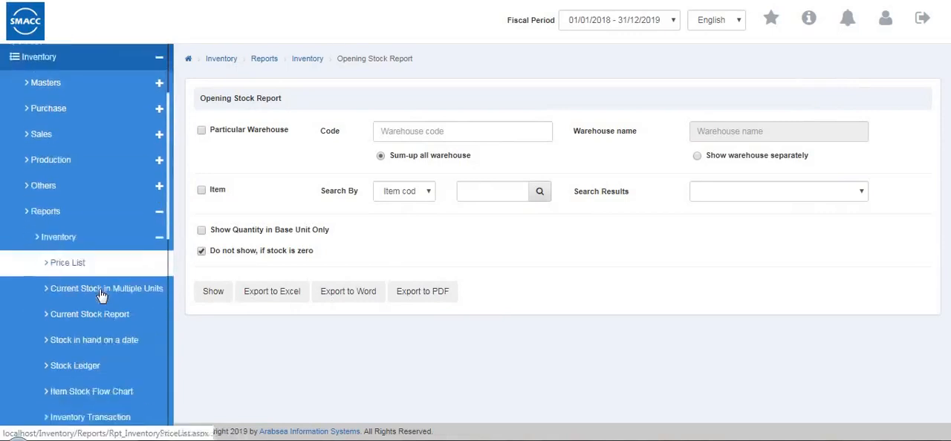
scroll(102, 296, down, 7)
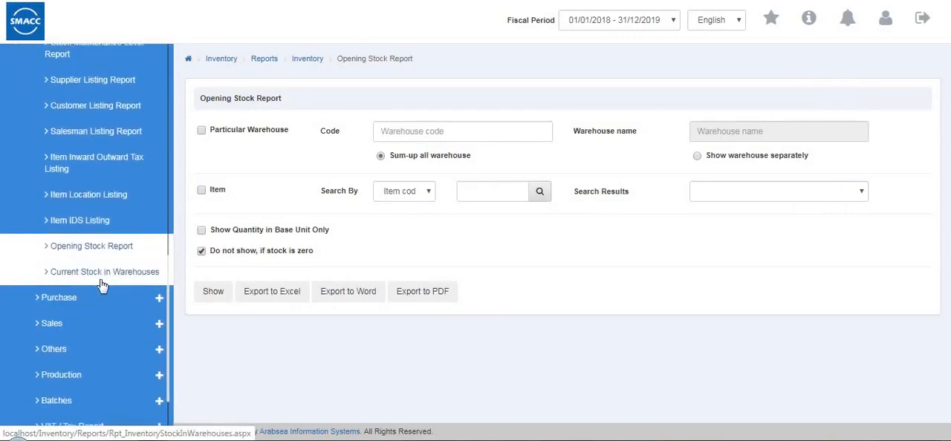
click(99, 278)
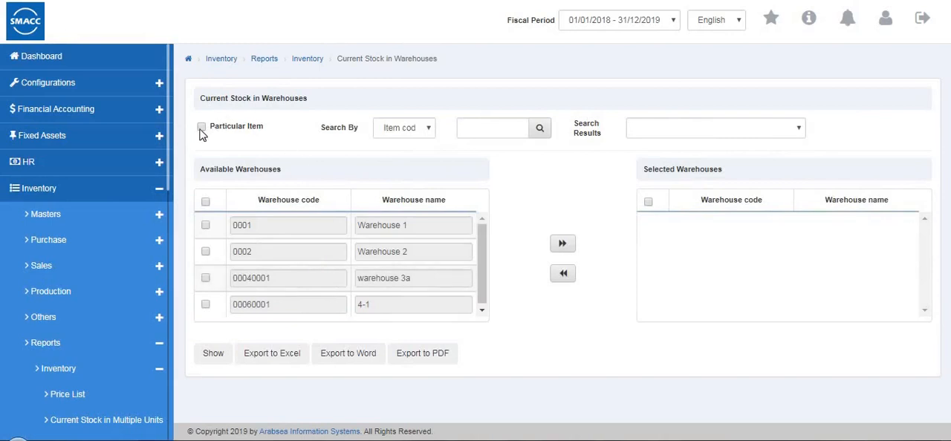
click(260, 132)
click(398, 138)
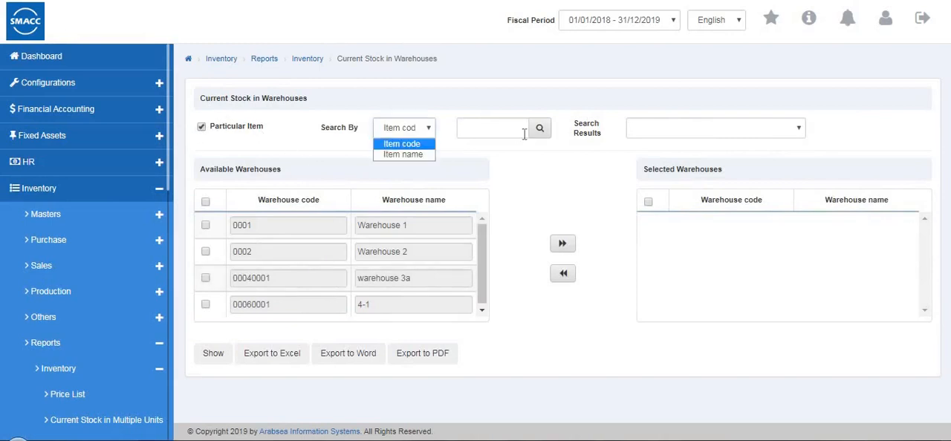
click(515, 136)
click(470, 154)
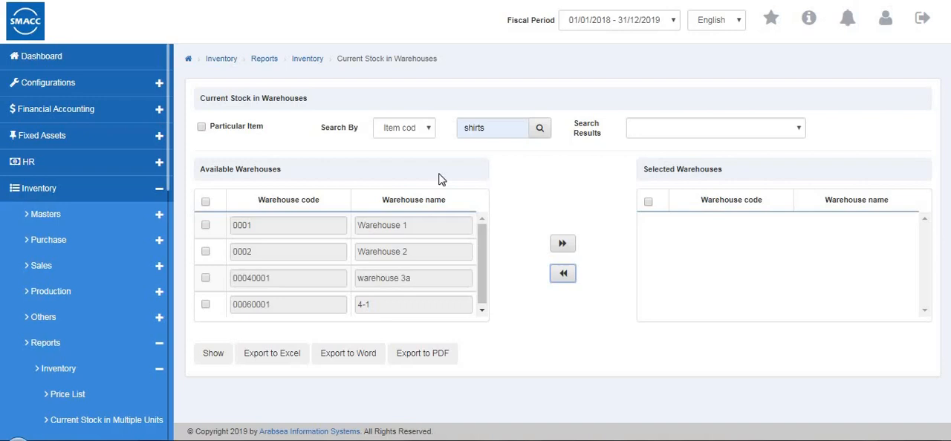
Generate the Current Stock in Warehouses report with only Warehouse 1 (0001) selected, and return to its criteria
click(205, 225)
click(561, 248)
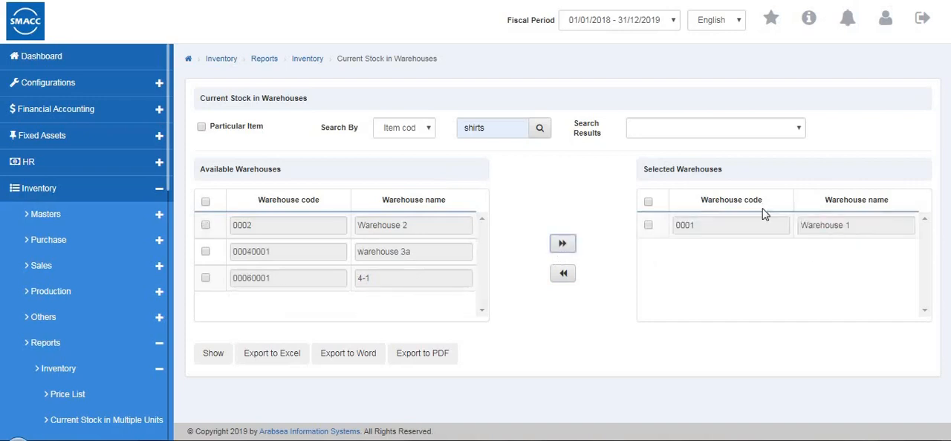
click(223, 356)
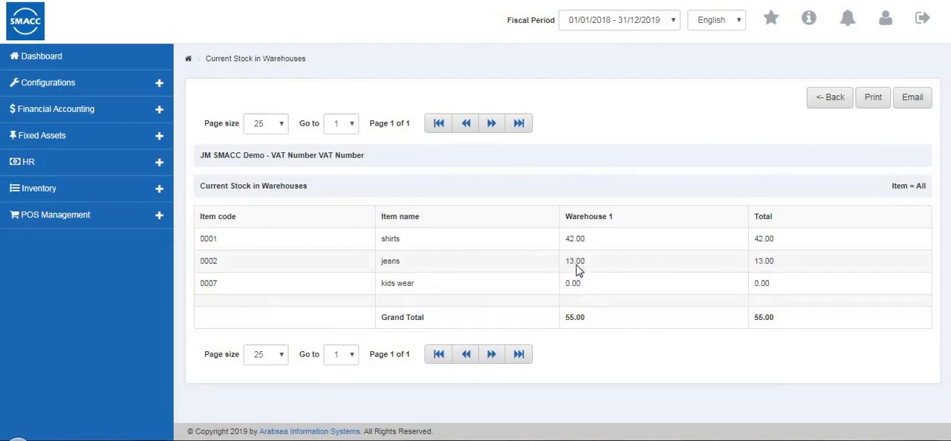
click(825, 100)
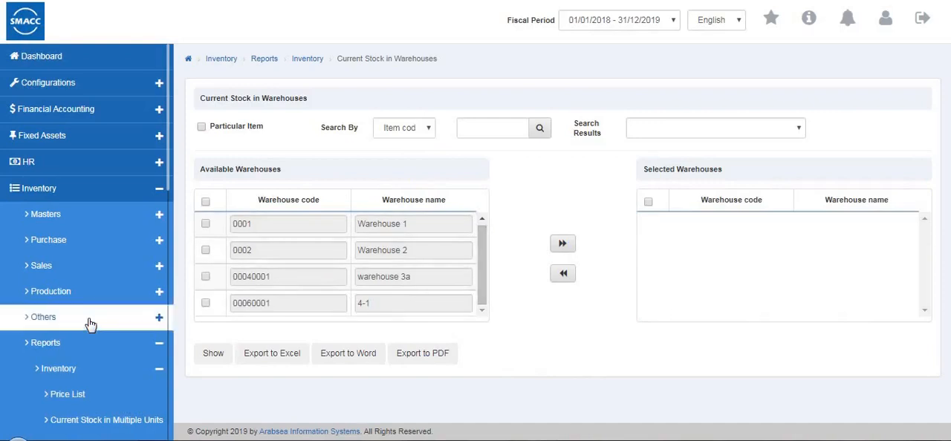
Collapse the Inventory group of reports inside the Reports section of the navigation
scroll(89, 323, down, 8)
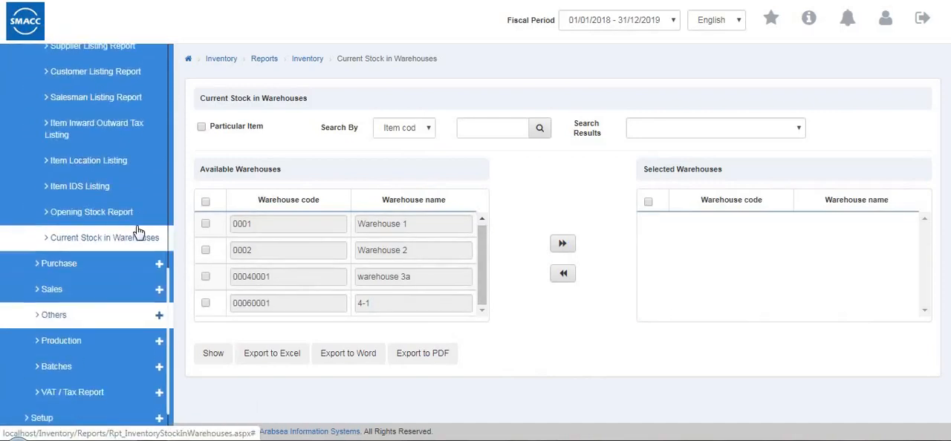
scroll(133, 222, up, 3)
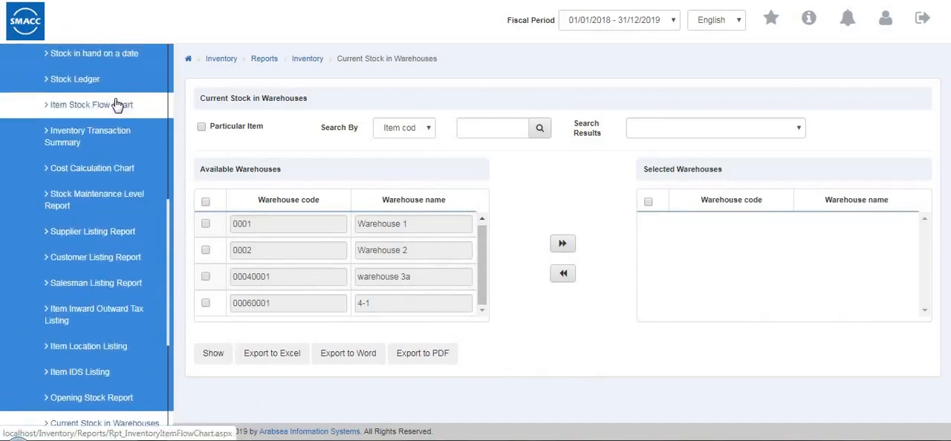
scroll(117, 104, up, 5)
click(126, 147)
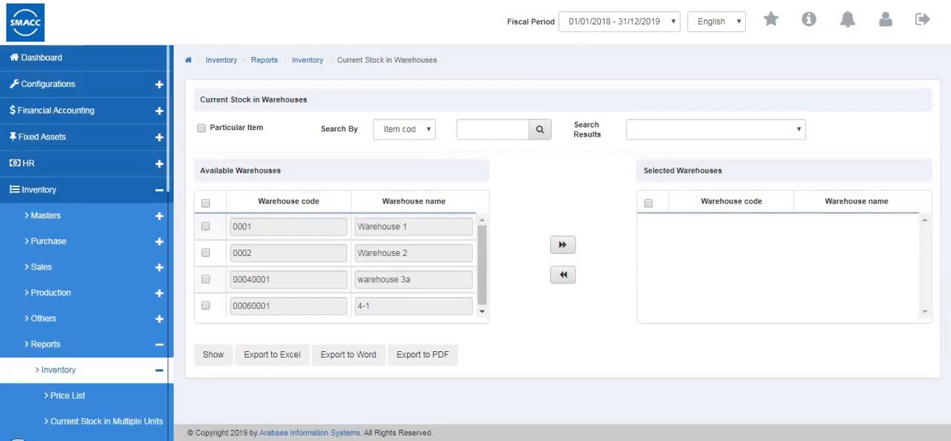
click(62, 377)
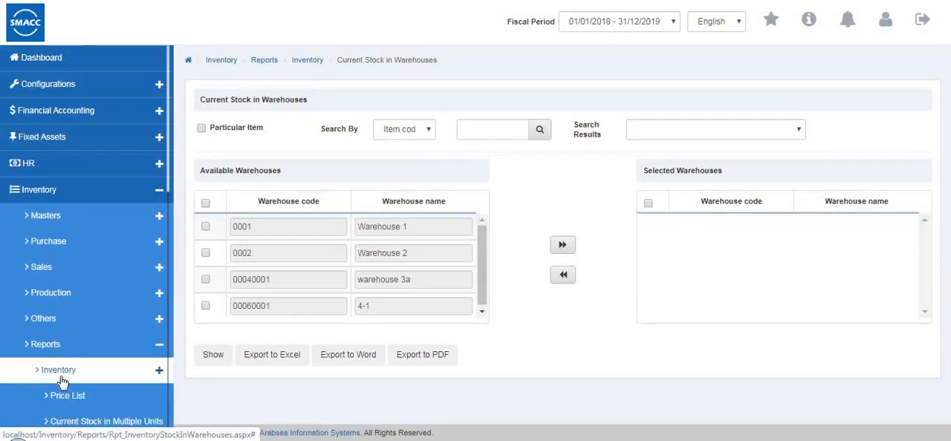
Expand the Purchase group of inventory reports and open the Purchase Quotation Listing report
click(68, 401)
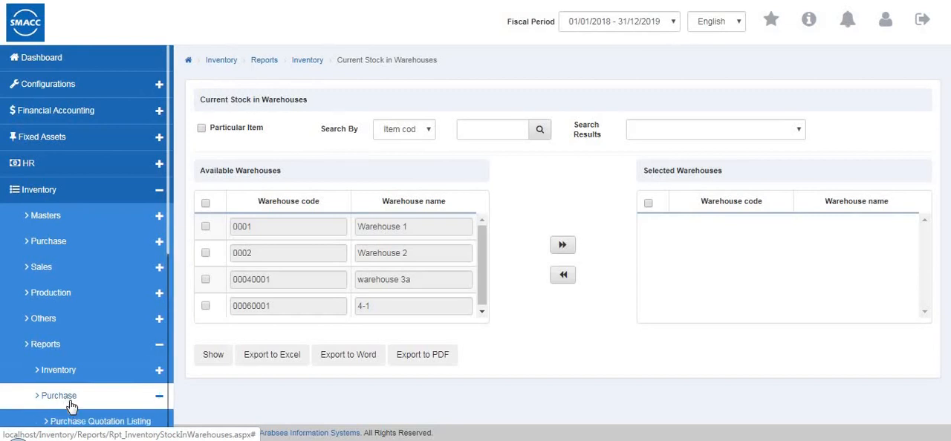
scroll(85, 389, down, 3)
click(99, 229)
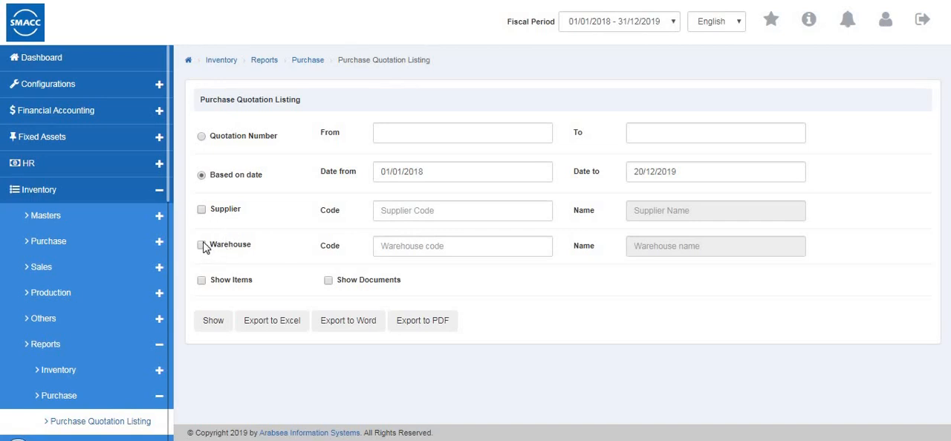
Generate the Purchase Quotation Listing for Warehouse 1 (0001) with Show Items enabled, review it through the grand total, and return to its criteria
click(442, 246)
click(424, 287)
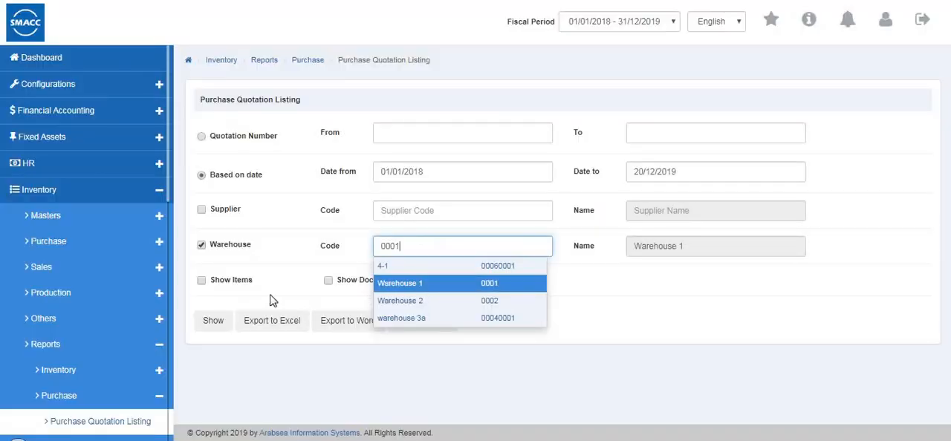
click(204, 282)
click(216, 324)
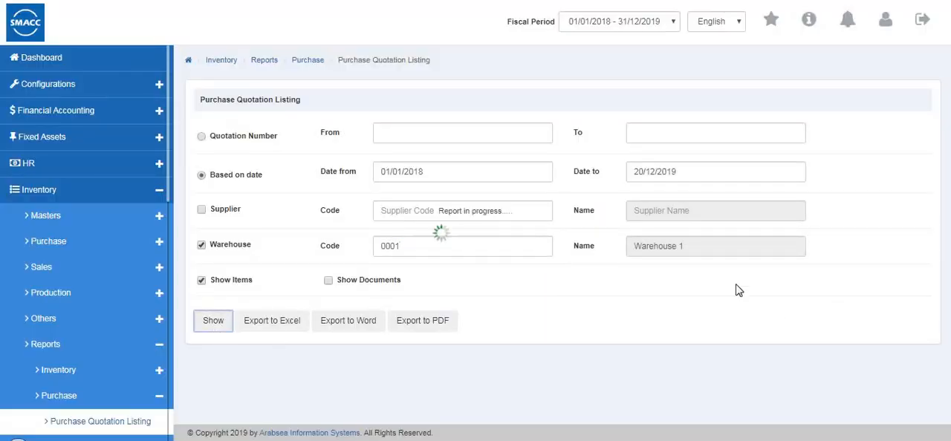
scroll(717, 265, down, 4)
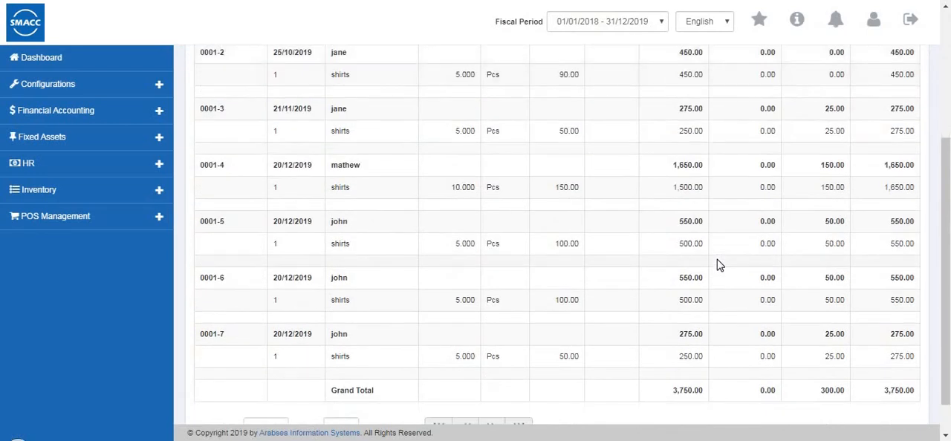
scroll(935, 351, down, 1)
scroll(772, 350, up, 3)
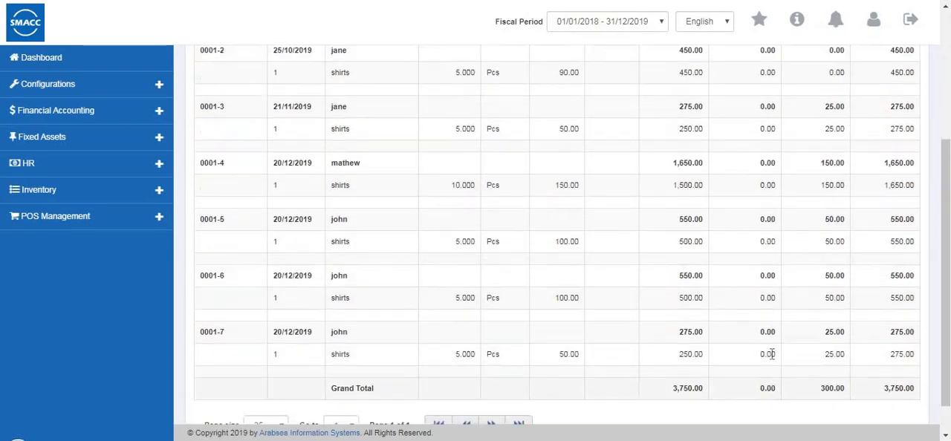
scroll(846, 220, up, 1)
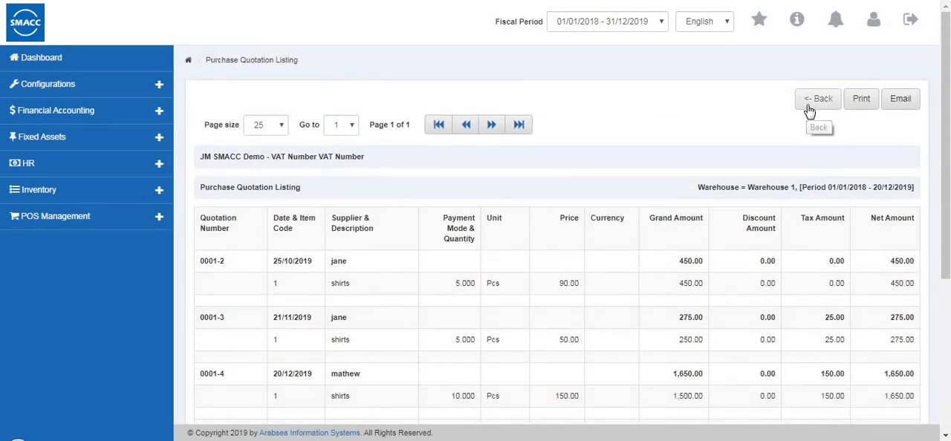
click(809, 111)
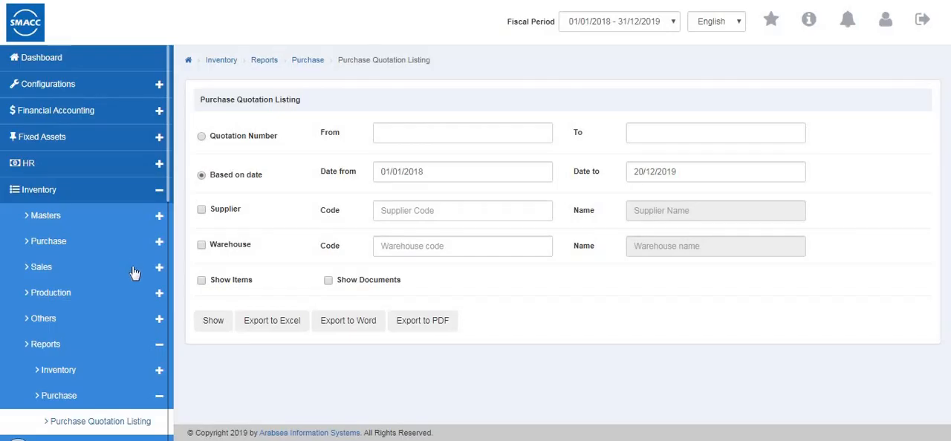
Open the Purchase Quotation Item Listing report and filter it by item 0001 (shirts)
scroll(134, 266, down, 3)
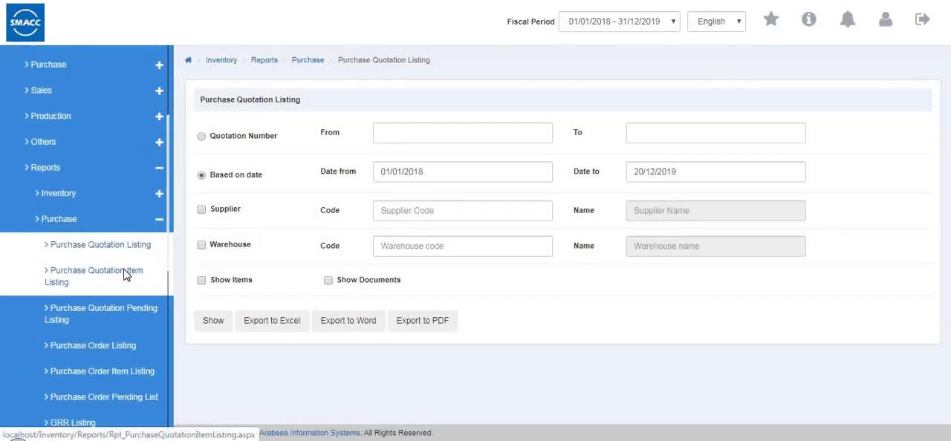
click(96, 275)
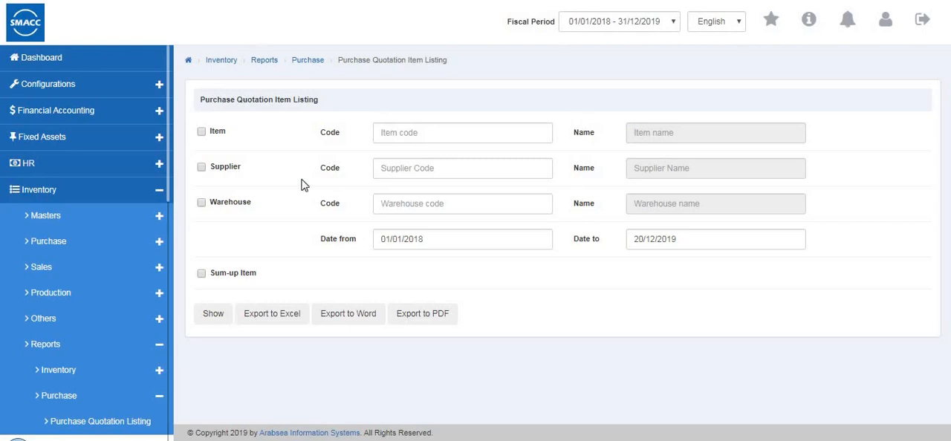
click(202, 131)
click(201, 132)
click(426, 132)
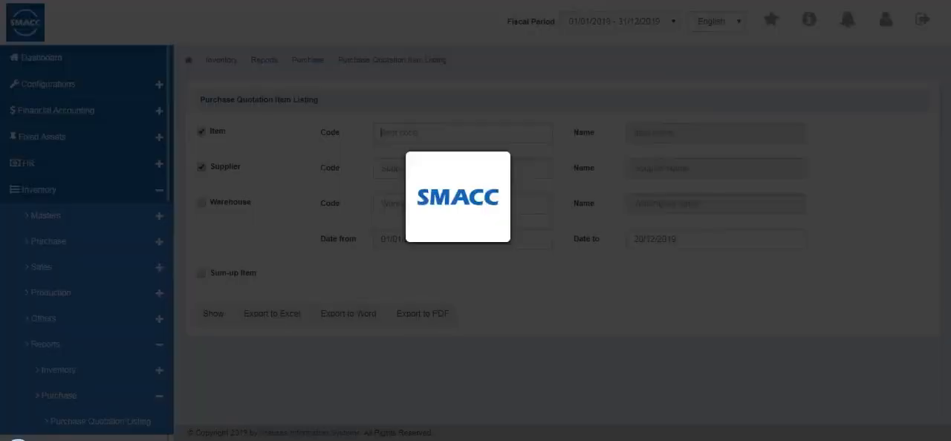
text(0002)
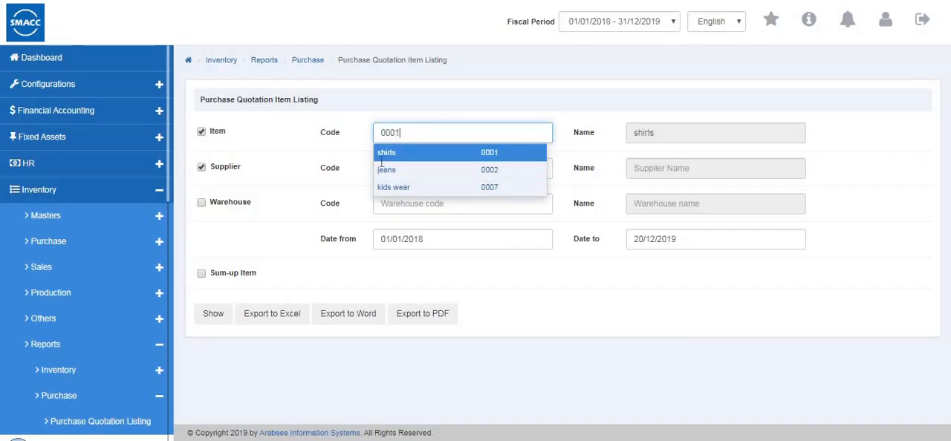
click(381, 158)
Add supplier code 5 as a filter, generate the Purchase Quotation Item Listing, and return to its criteria
click(201, 168)
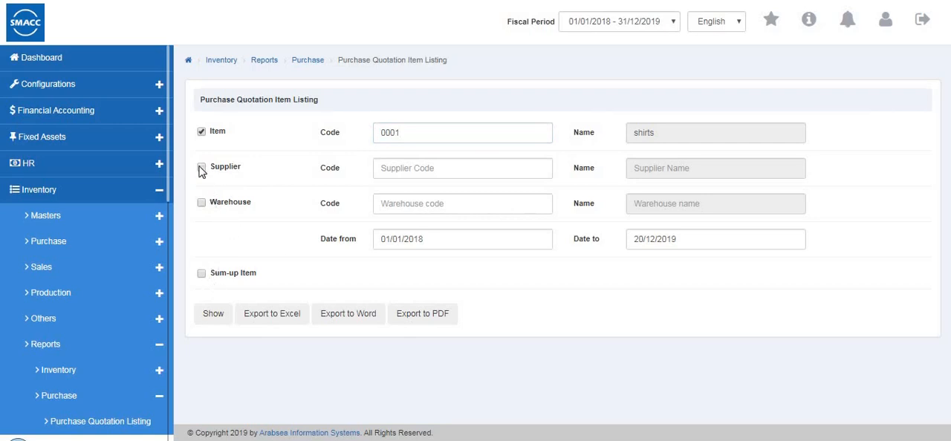
click(414, 163)
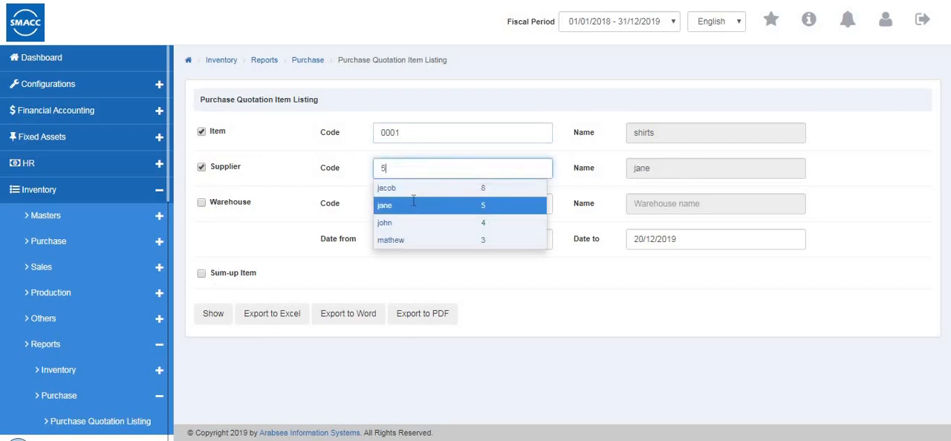
click(417, 205)
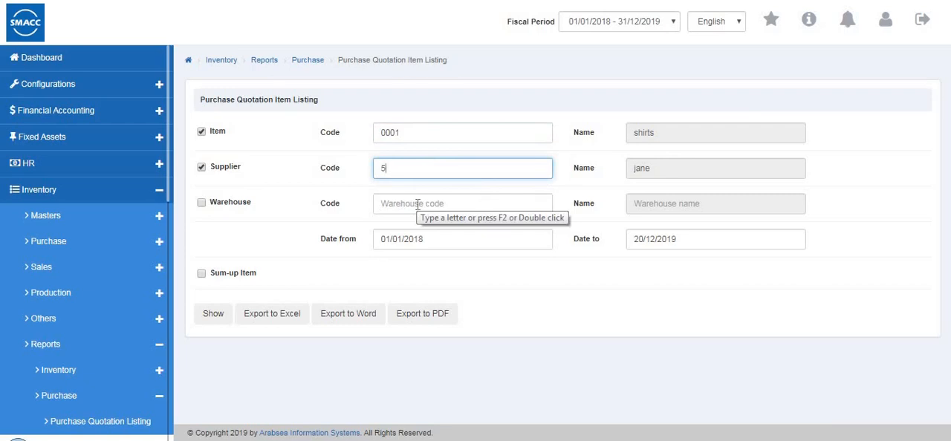
click(214, 317)
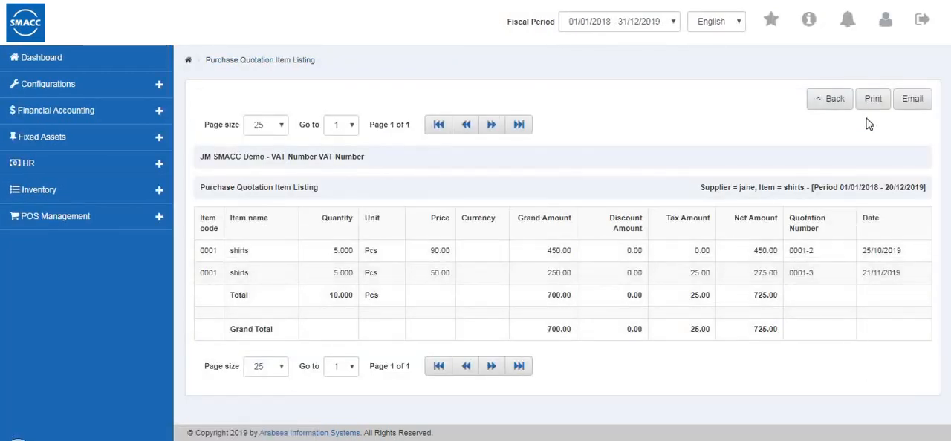
click(836, 104)
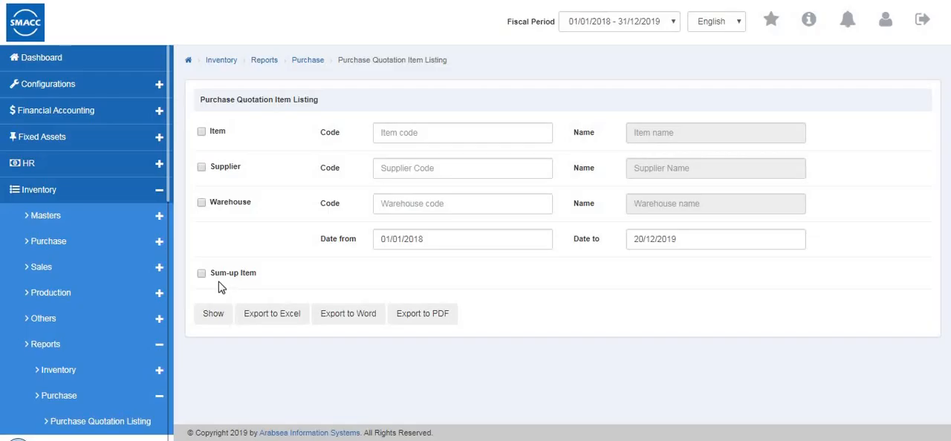
Open the Purchase Quotation Pending Listing report and filter it by item 0001 (shirts) and Warehouse 1 (0001)
scroll(111, 286, down, 3)
click(117, 290)
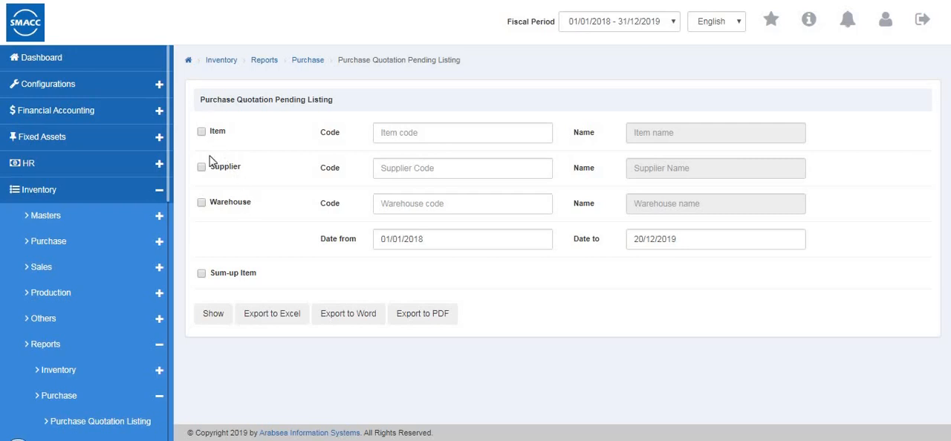
click(426, 135)
text(0001)
key(Return)
click(423, 202)
click(436, 240)
Generate the Purchase Quotation Pending Listing, review it through the total row, and return to its criteria
click(227, 317)
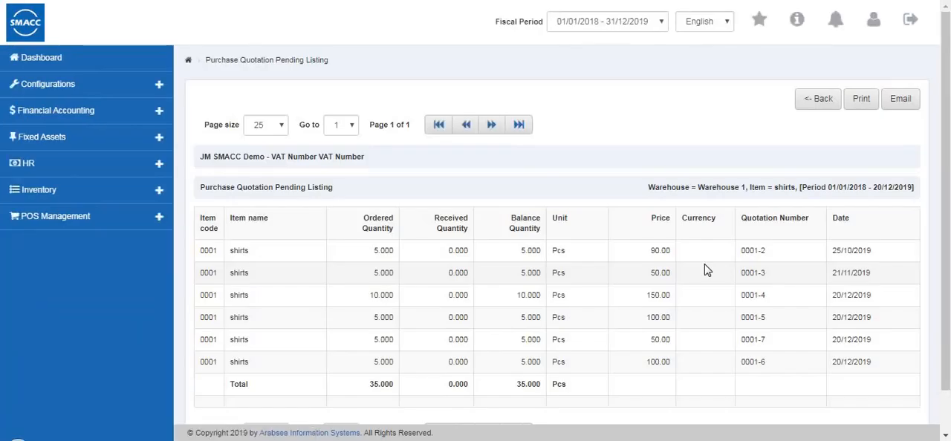
scroll(705, 271, down, 1)
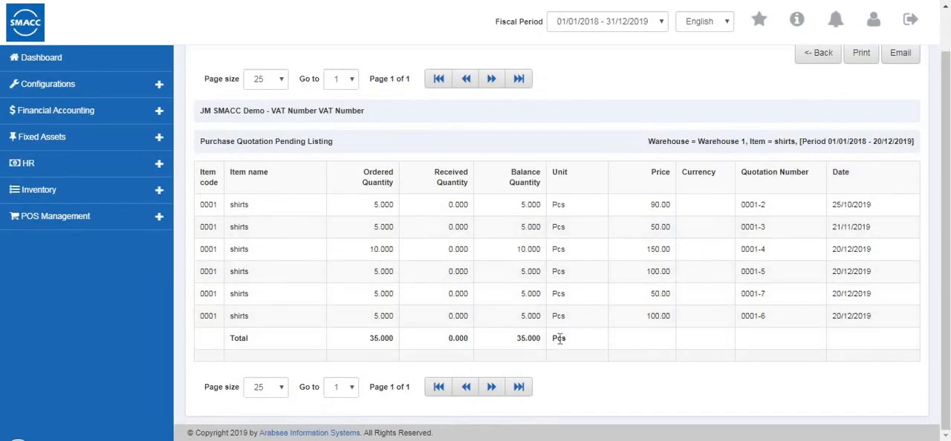
scroll(717, 267, up, 1)
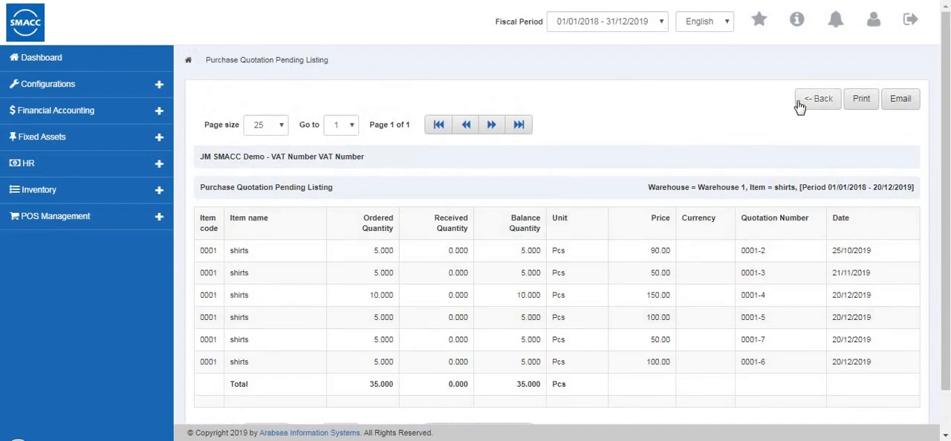
click(817, 99)
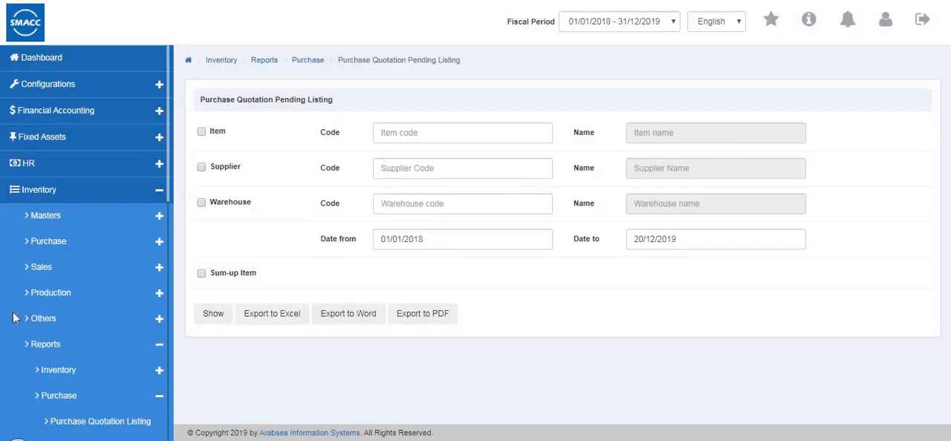
Open the Purchase Order Listing report and base it on date instead of order numbers
scroll(22, 312, down, 3)
click(86, 285)
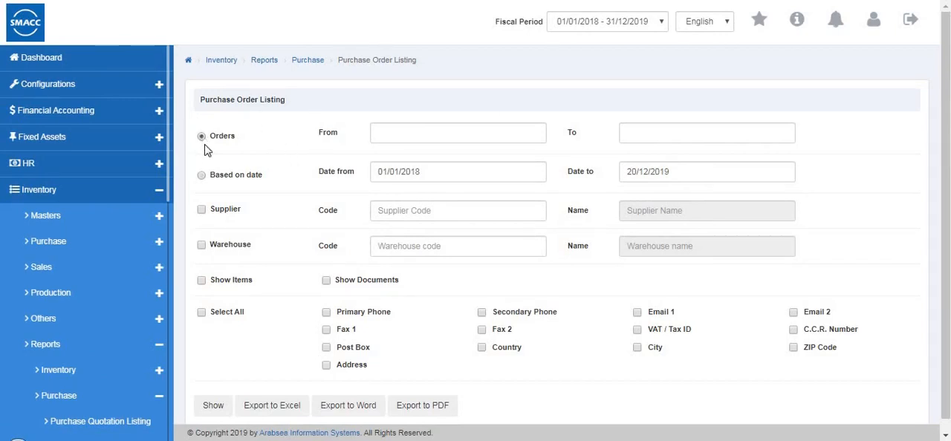
click(203, 177)
scroll(206, 208, down, 1)
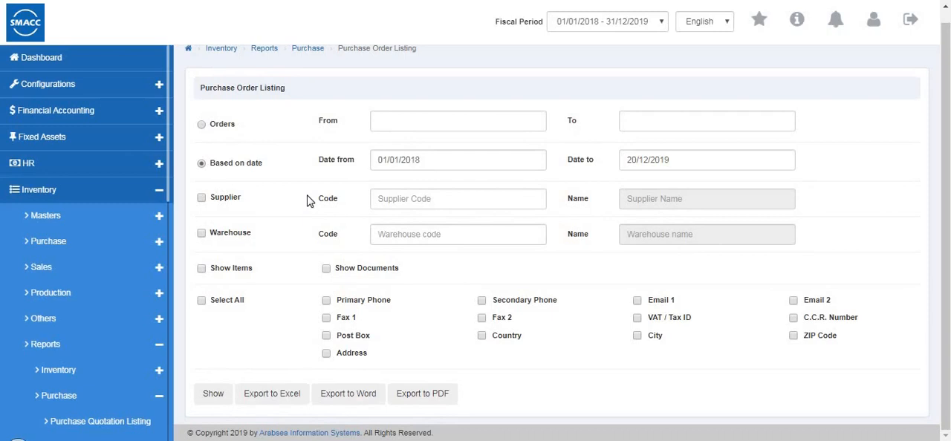
Generate the Purchase Order Listing for supplier code 5 and Warehouse 1 (0001) with Show Items enabled, and return to its criteria
click(402, 200)
click(403, 231)
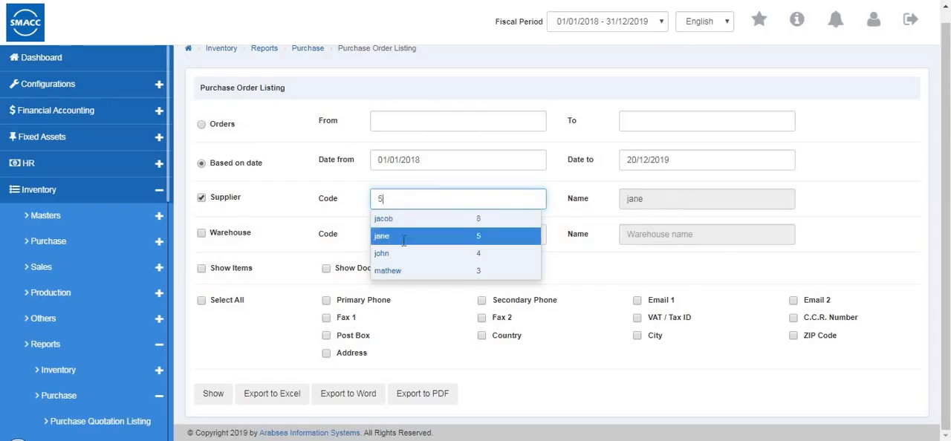
click(434, 237)
click(435, 264)
click(205, 270)
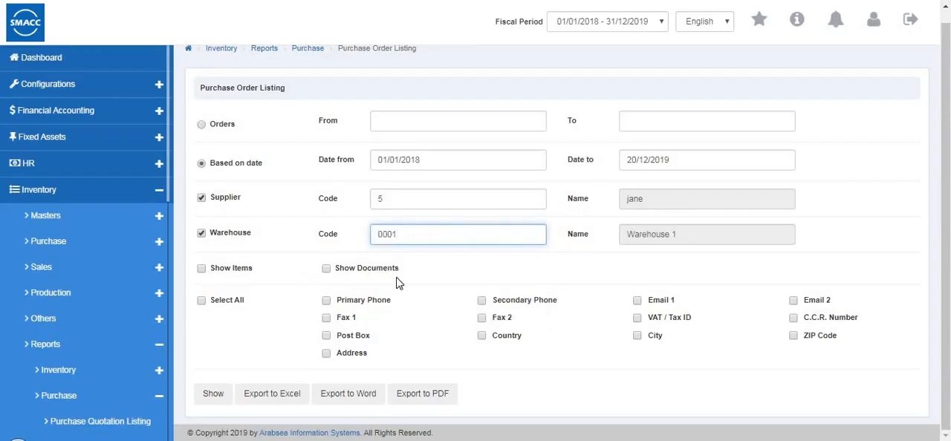
click(215, 395)
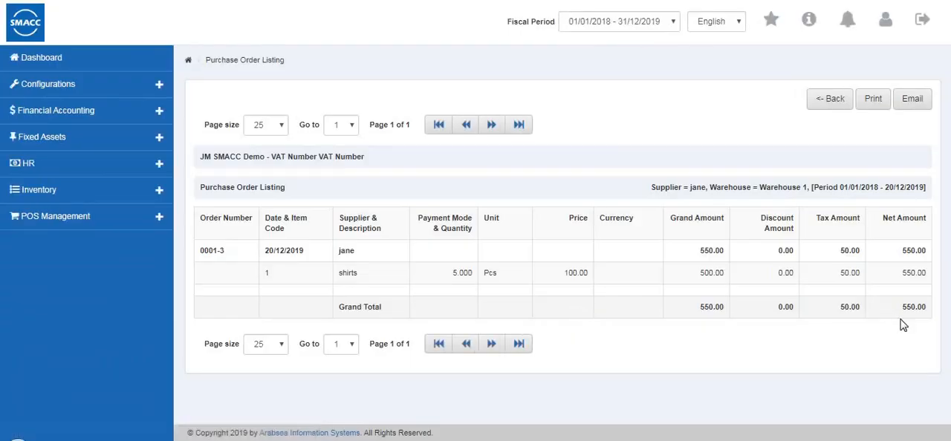
click(832, 102)
Open the Purchase Order Item Listing, generate it for supplier code 4 and Warehouse 2 (0002), and return to its criteria
scroll(102, 285, down, 3)
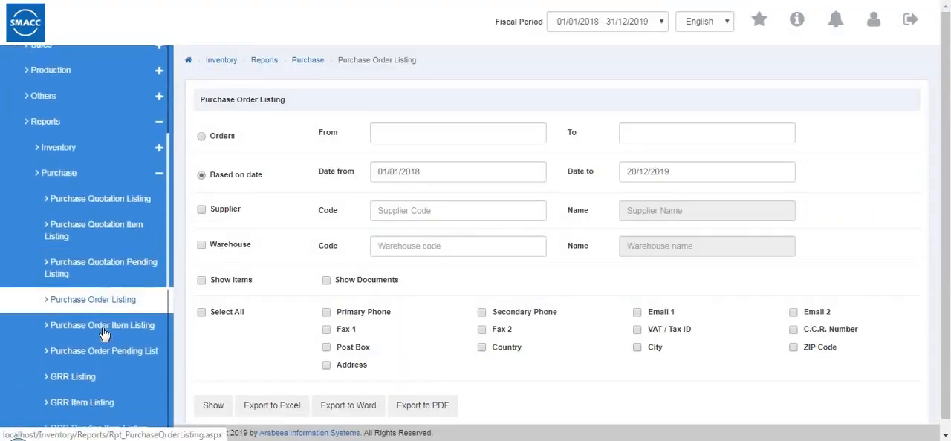
click(126, 348)
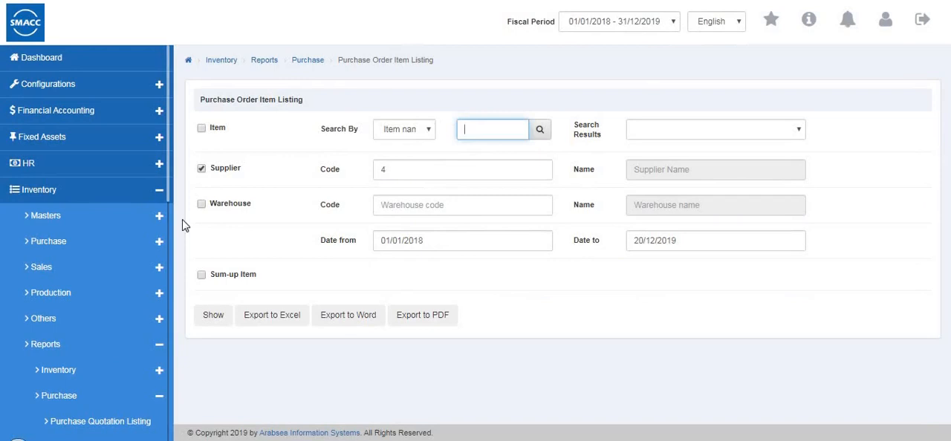
click(221, 206)
click(431, 208)
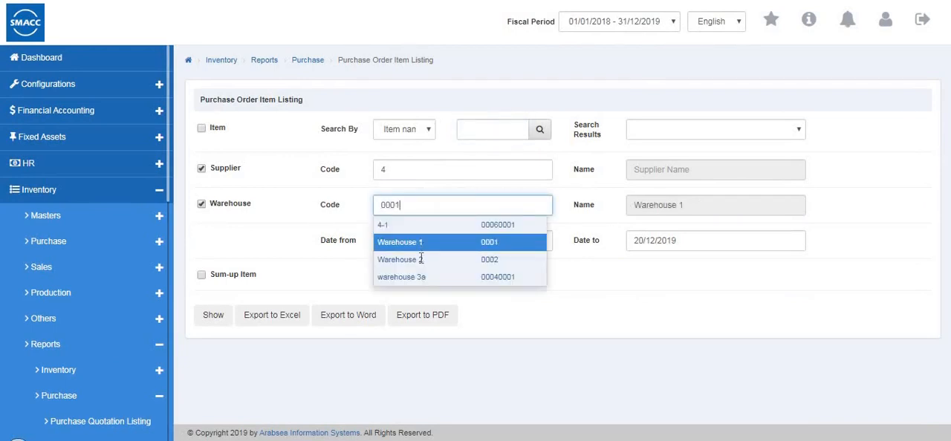
click(420, 265)
click(215, 318)
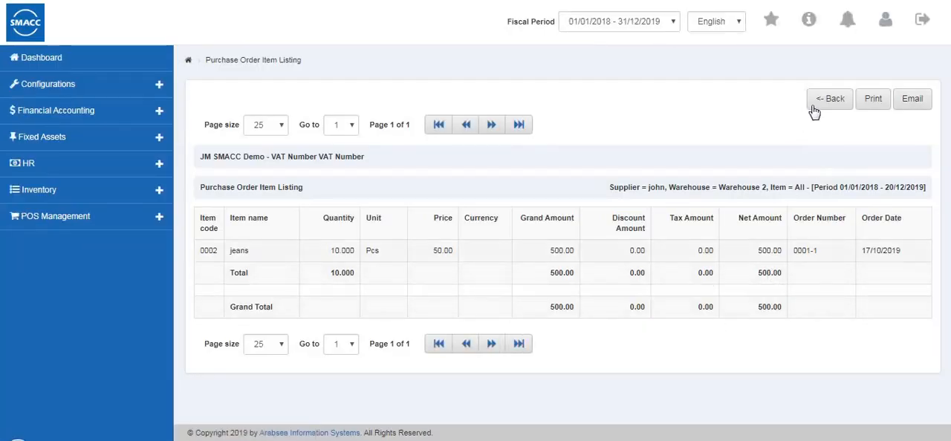
click(820, 109)
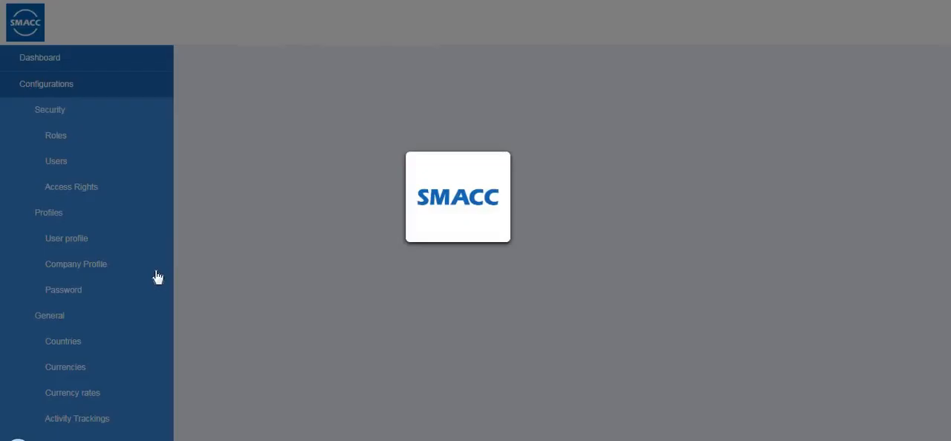
Open the Purchase Order Pending List report and filter it by supplier code 4
scroll(132, 248, down, 3)
click(131, 219)
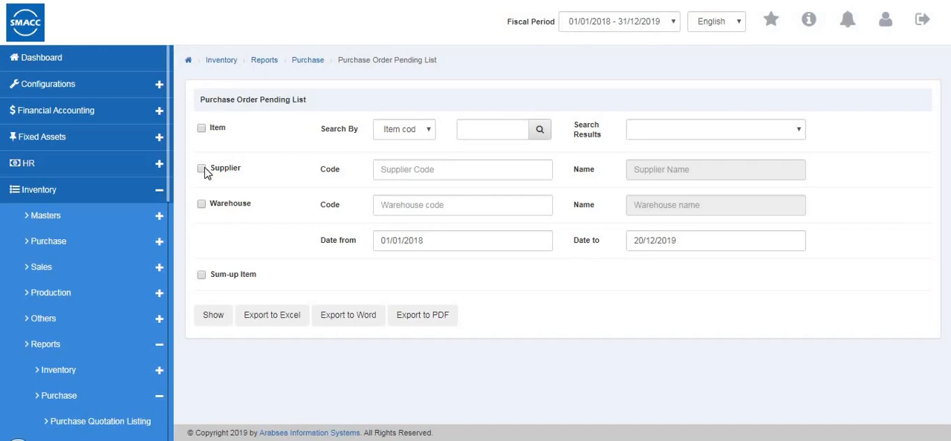
click(444, 170)
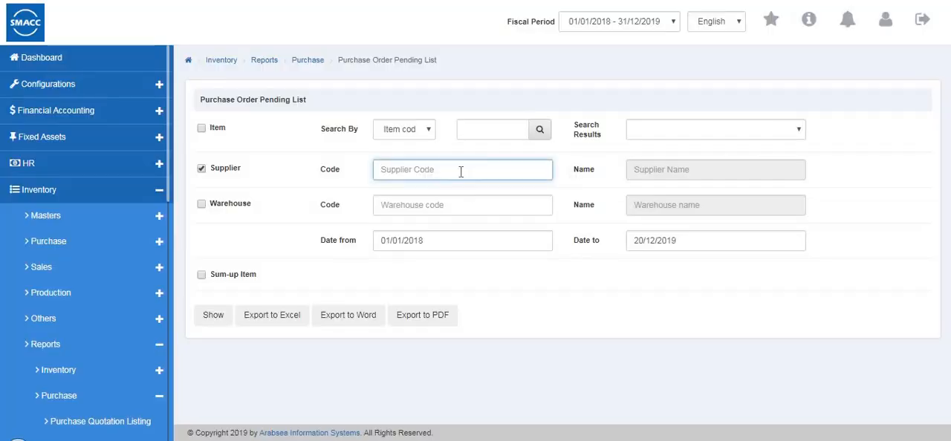
double_click(453, 170)
key(Down)
key(Down)
key(Down)
key(Return)
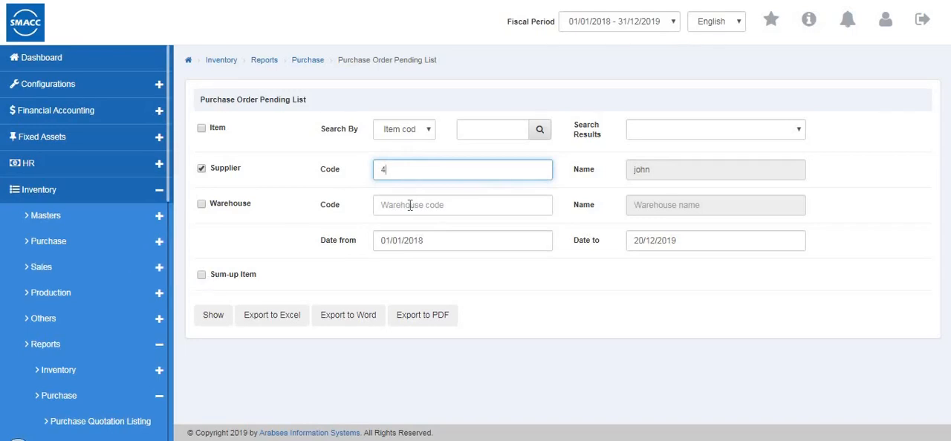
Add Warehouse 1 (0001) as a filter on the Purchase Order Pending List
click(410, 206)
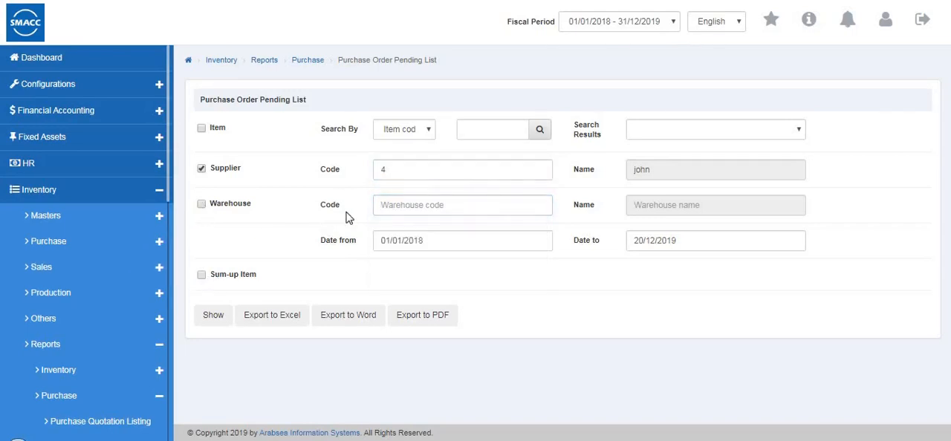
click(390, 207)
key(Down)
key(Down)
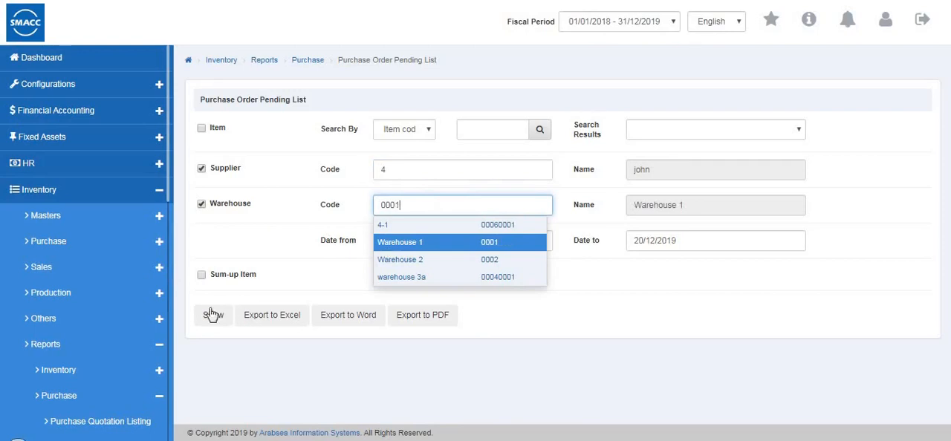
key(Return)
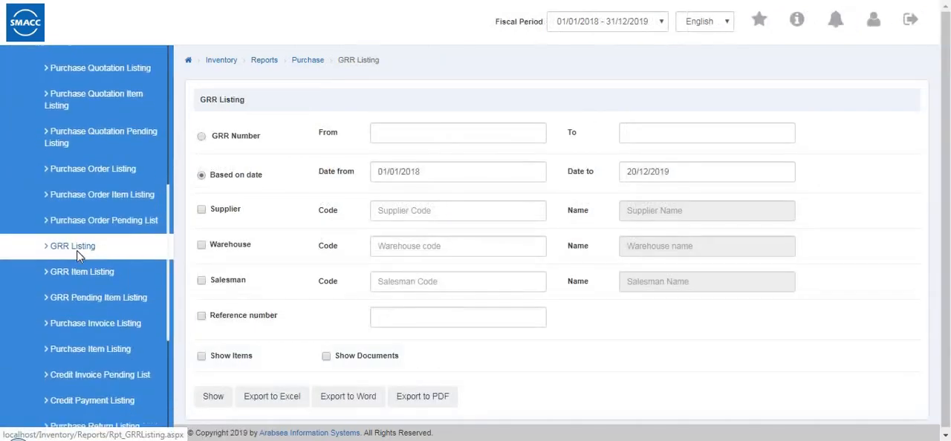
Open the GRR Listing, generate it for supplier code 4, and return to its criteria
click(80, 256)
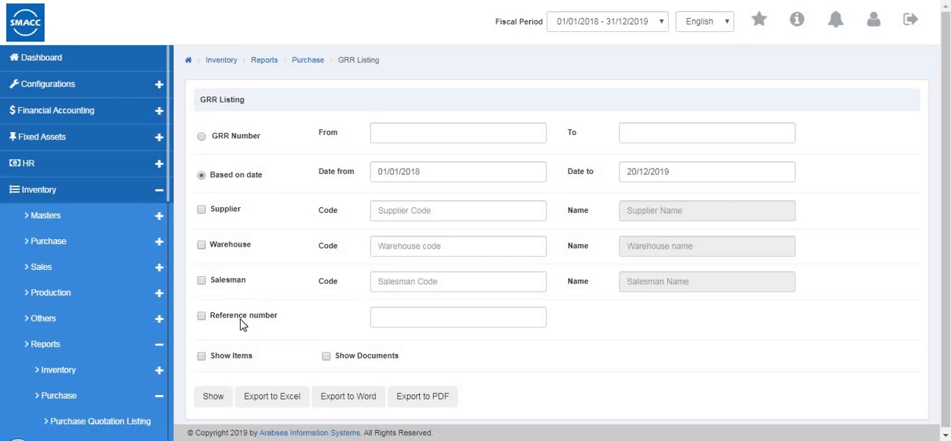
click(397, 217)
click(396, 217)
text(4)
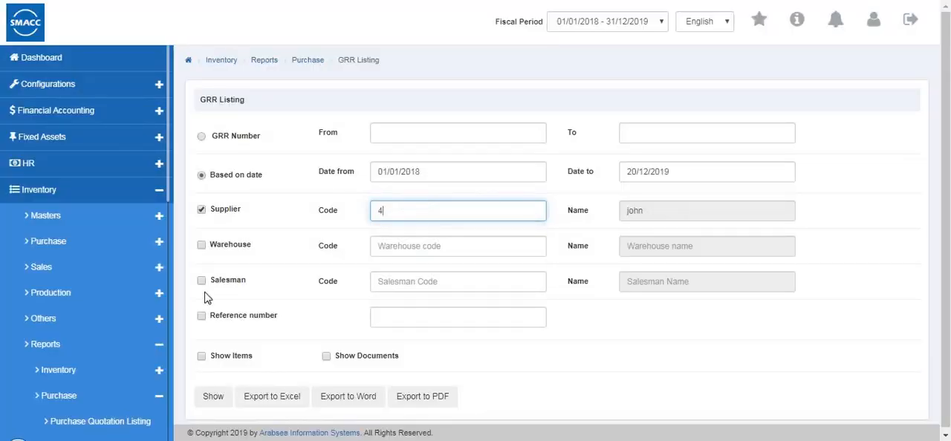
click(213, 396)
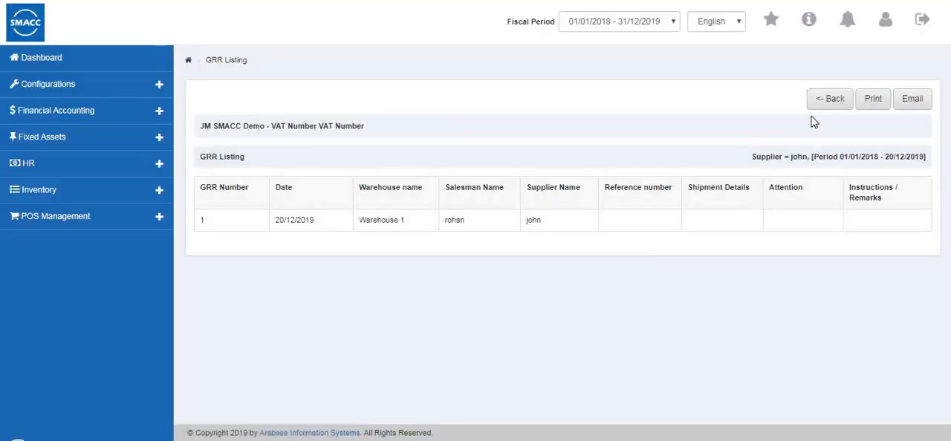
click(833, 108)
Open the GRR Item Listing, try supplier code 4 with the item filter enabled, and clear both filters
scroll(83, 330, down, 3)
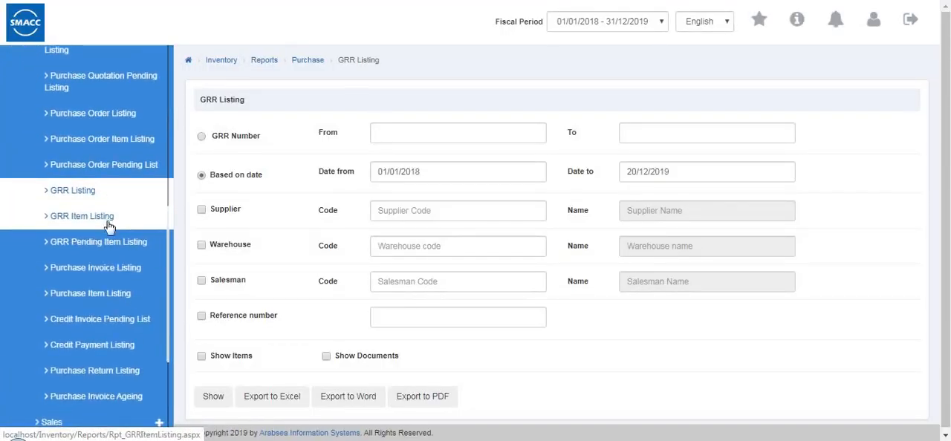
click(106, 221)
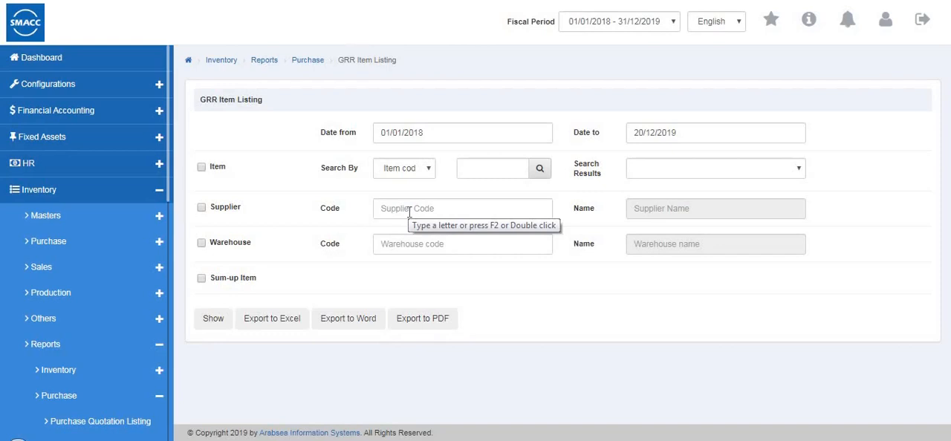
click(200, 171)
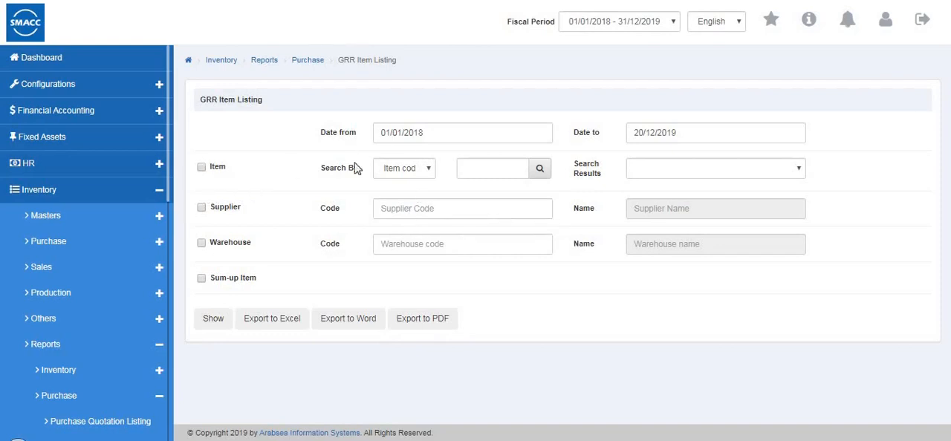
click(387, 214)
double_click(386, 214)
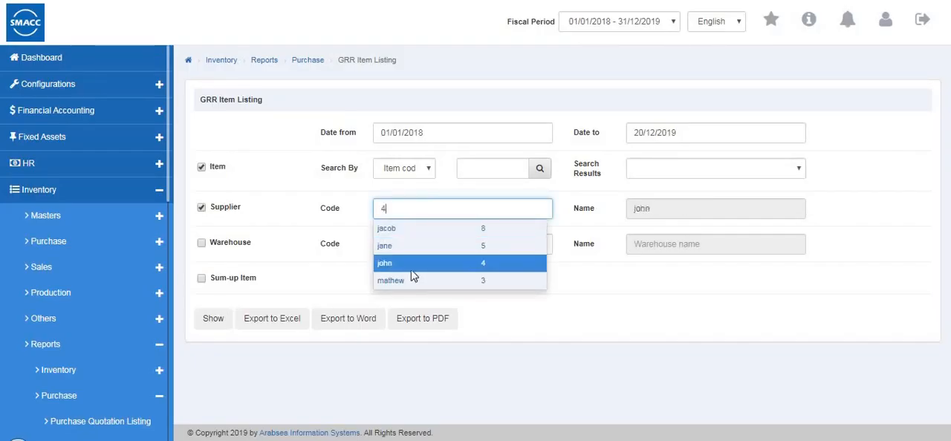
click(412, 271)
click(201, 168)
click(204, 212)
Open the GRR Pending Item Listing report and enable its supplier filter
scroll(110, 299, down, 1)
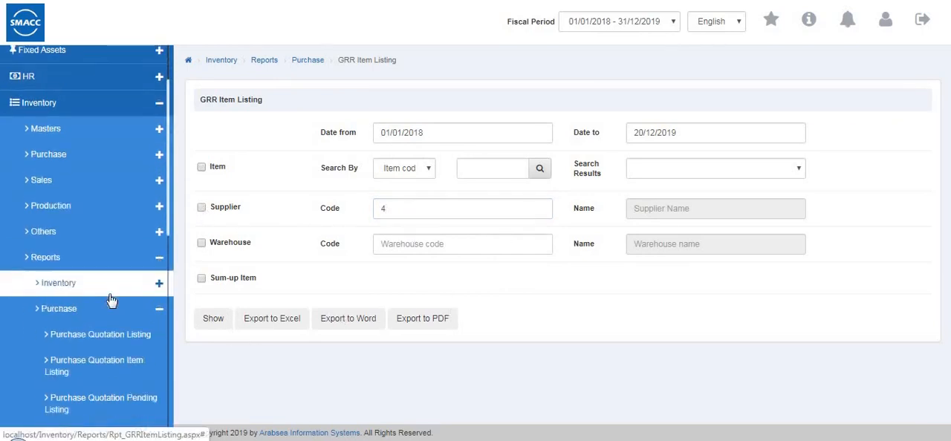
scroll(111, 304, down, 4)
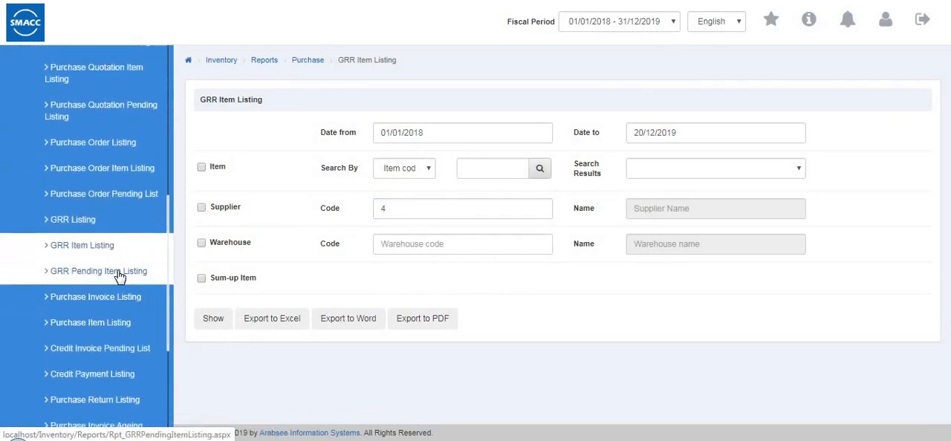
click(119, 273)
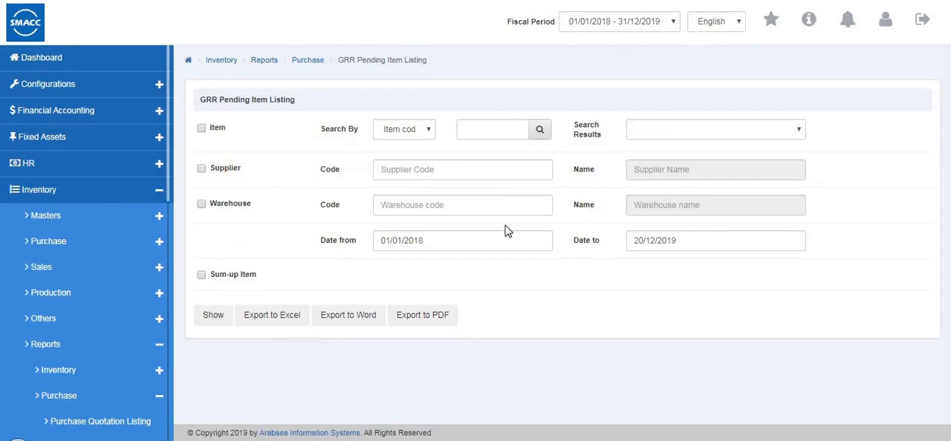
click(424, 172)
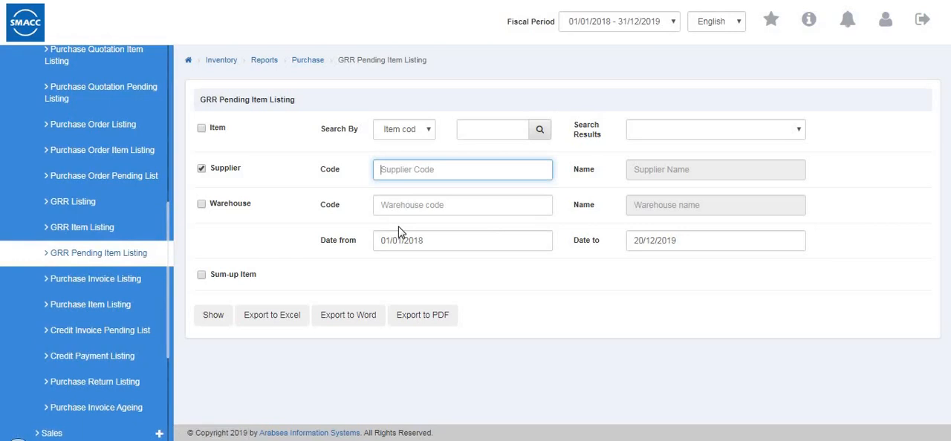
Open the Purchase Invoice Listing, keep it based on date, and review the payment mode options
click(128, 282)
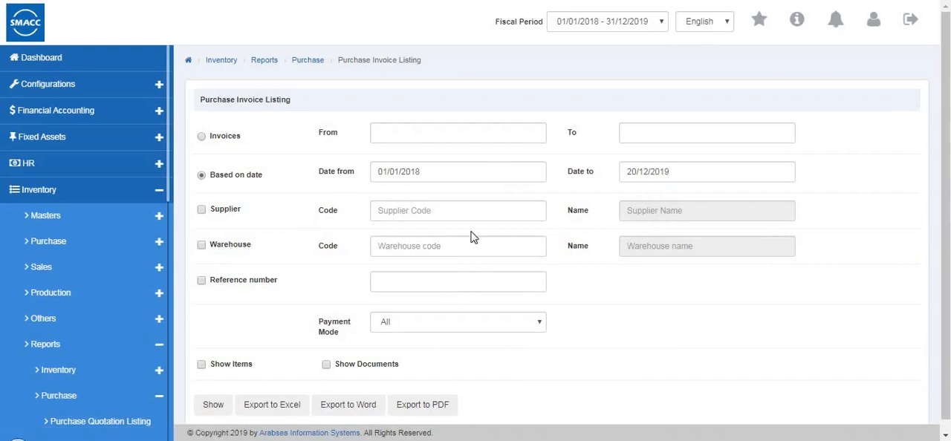
click(202, 137)
click(202, 178)
scroll(416, 311, down, 1)
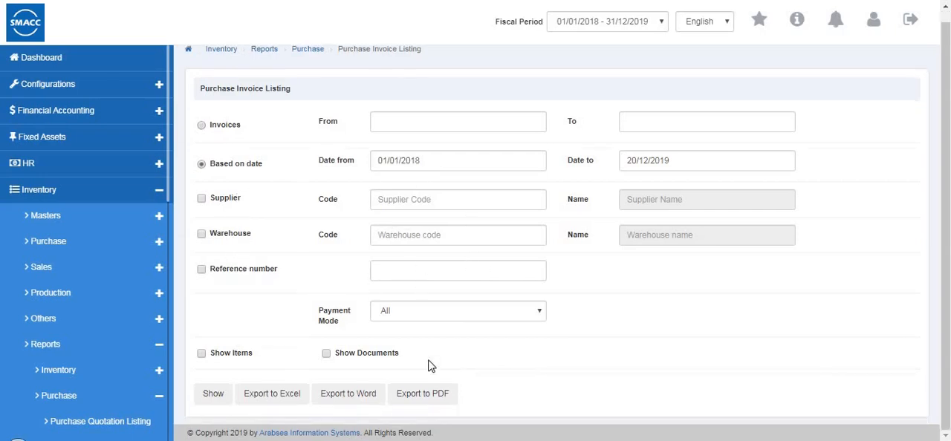
click(416, 313)
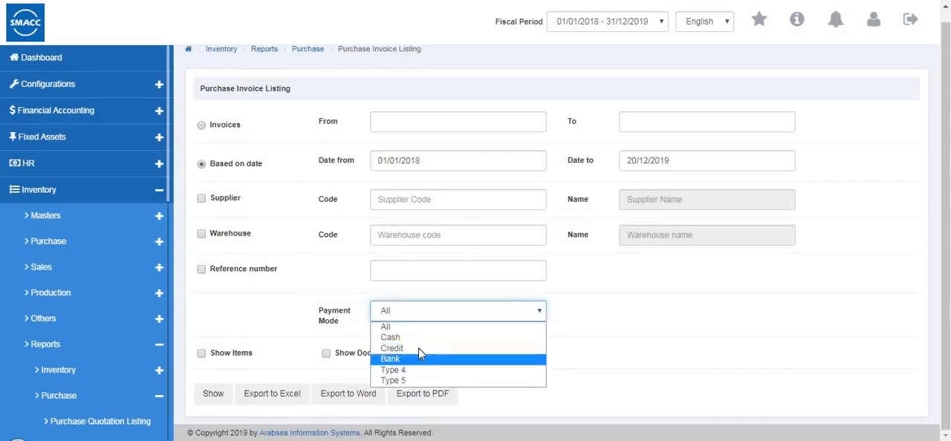
click(299, 360)
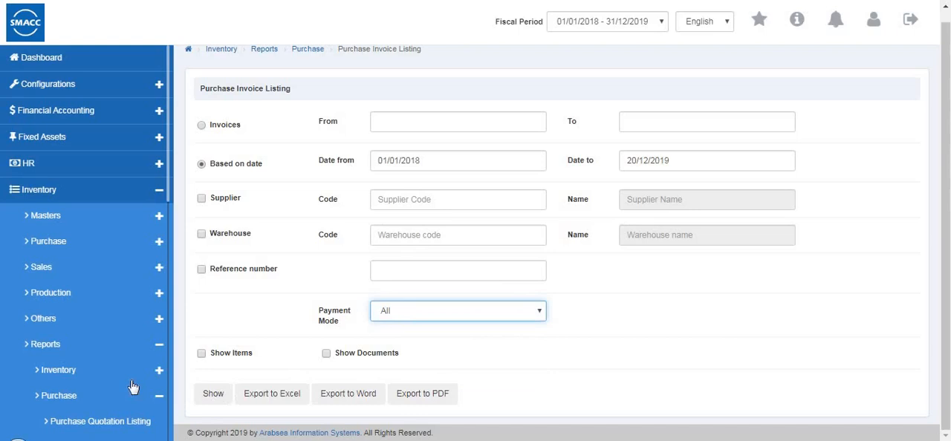
Generate the Purchase Invoice Listing for Warehouse 1 with payment mode All, and return to its criteria
scroll(132, 387, down, 3)
scroll(133, 388, down, 3)
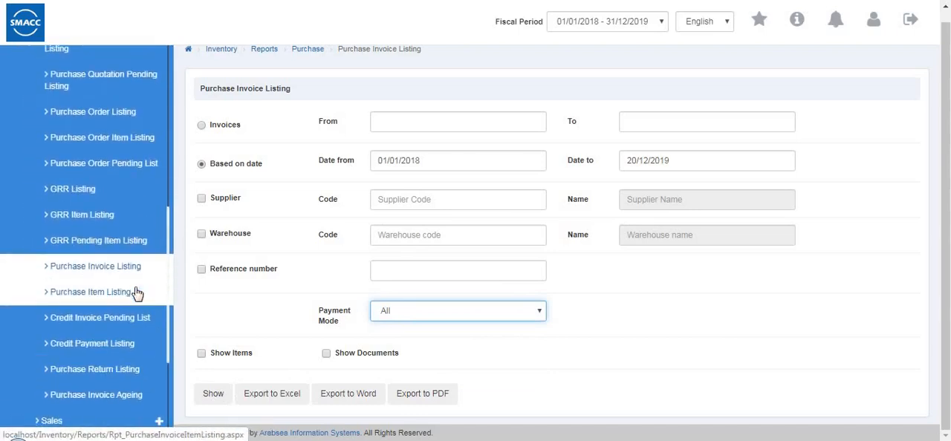
click(201, 235)
click(375, 236)
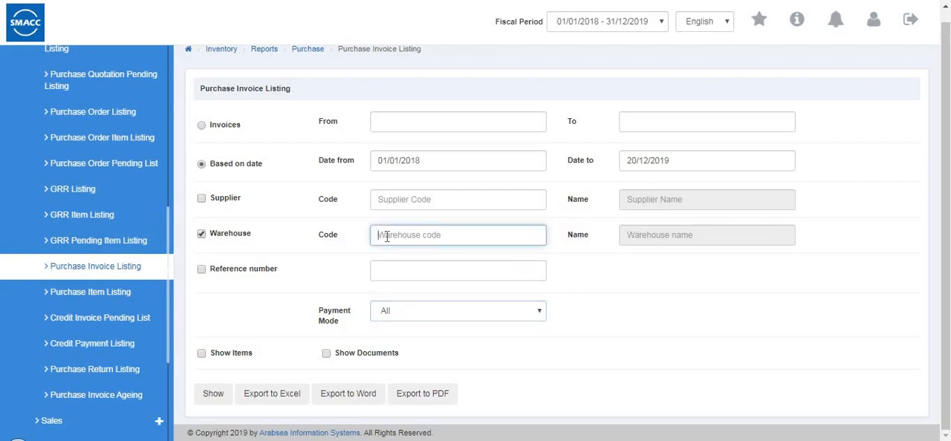
click(386, 272)
click(213, 393)
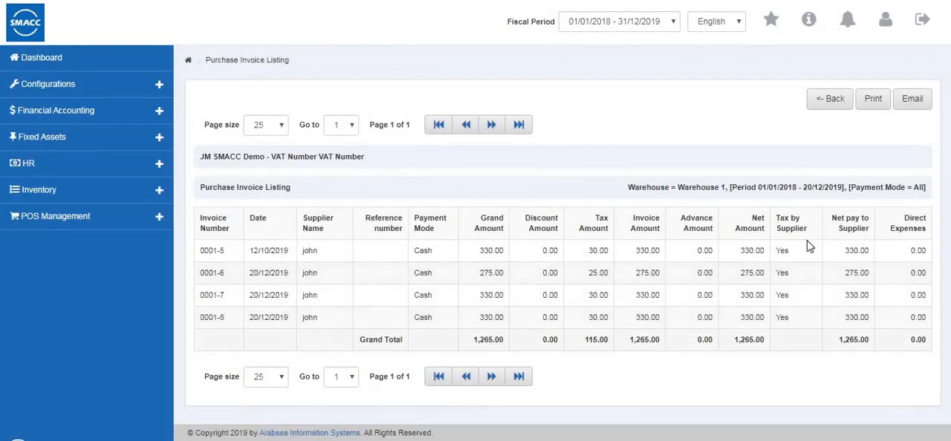
click(830, 104)
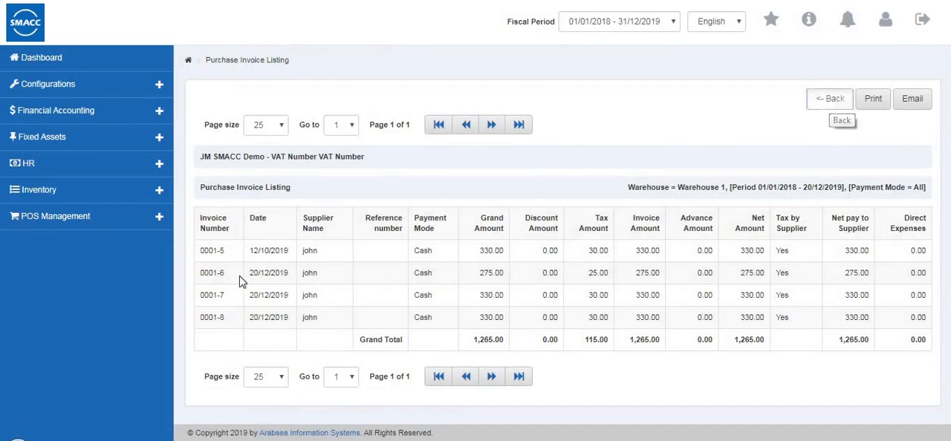
Open the Purchase Item Listing, generate it for supplier code 4, review the items, and return to its criteria
scroll(104, 318, down, 6)
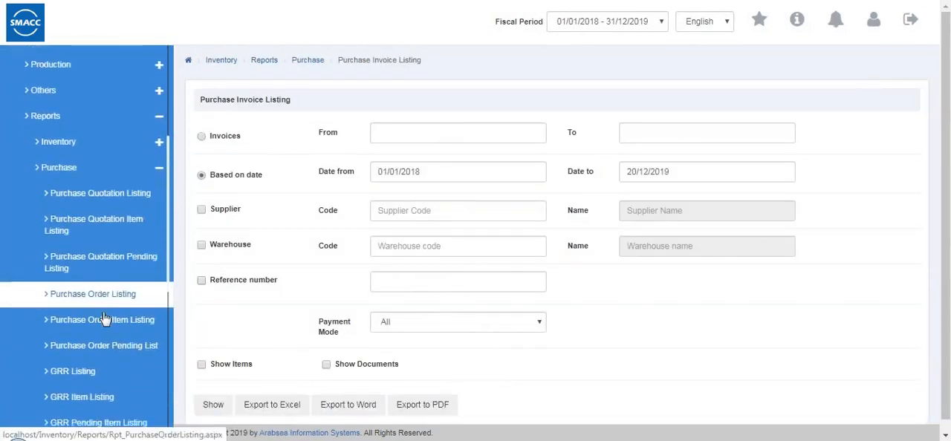
click(115, 271)
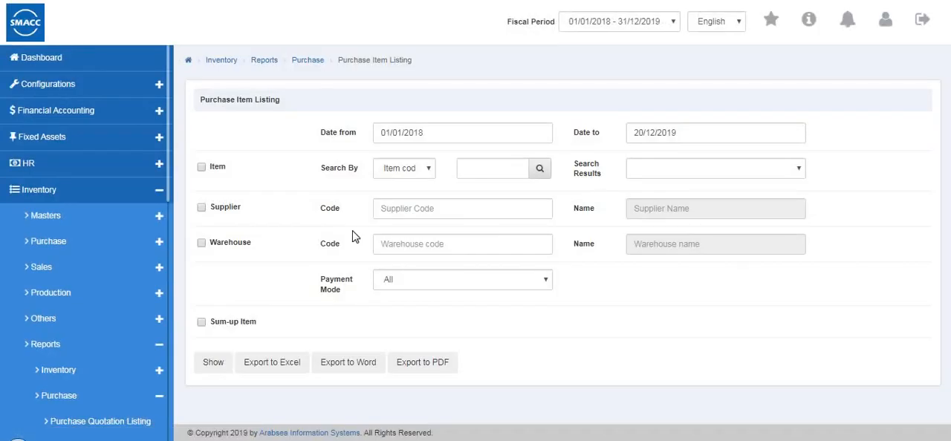
click(200, 168)
click(202, 170)
click(399, 215)
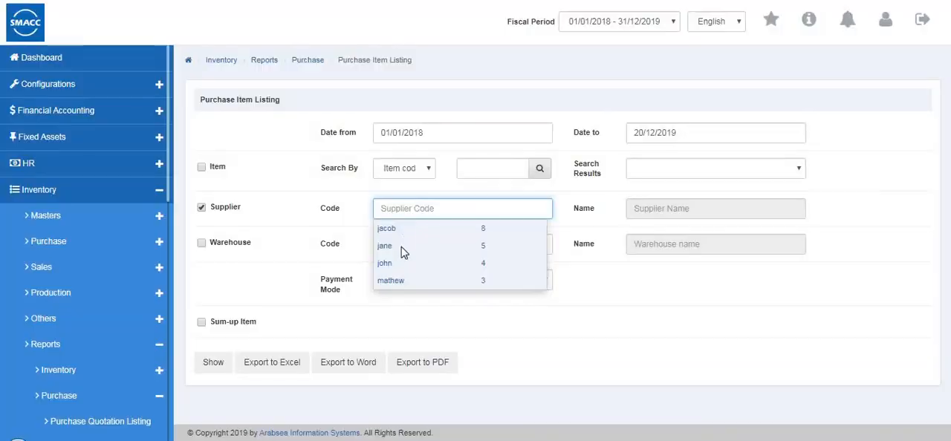
click(211, 365)
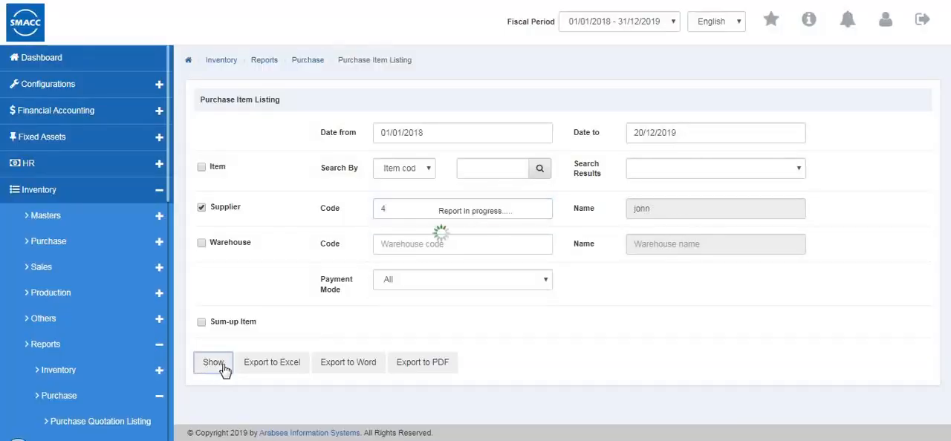
scroll(550, 295, down, 2)
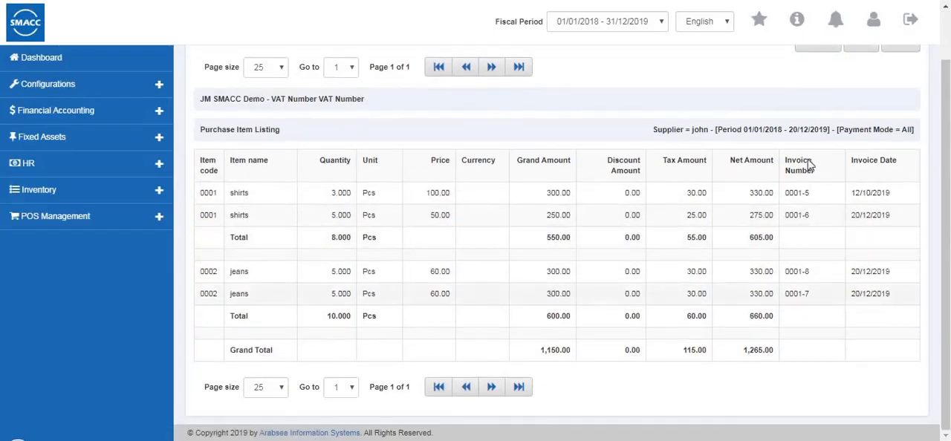
scroll(799, 220, up, 2)
click(817, 99)
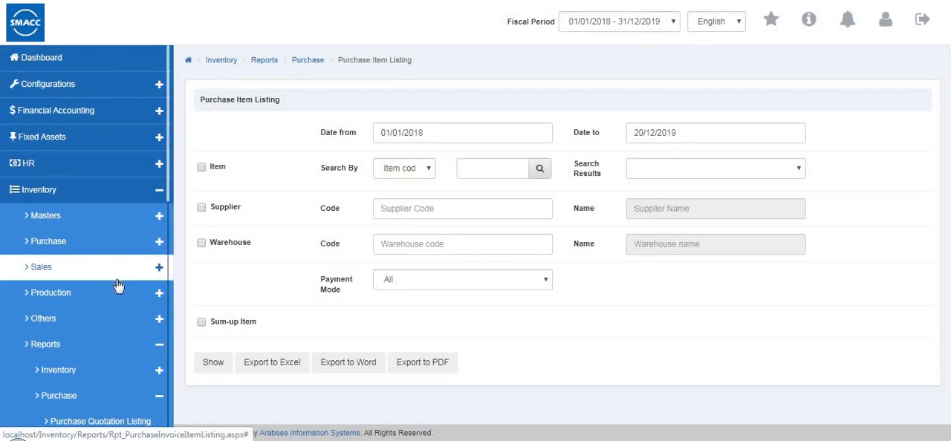
Open the Credit Invoice Pending List, generate it for supplier code 8 without a warehouse filter, and return to its criteria
scroll(158, 359, down, 5)
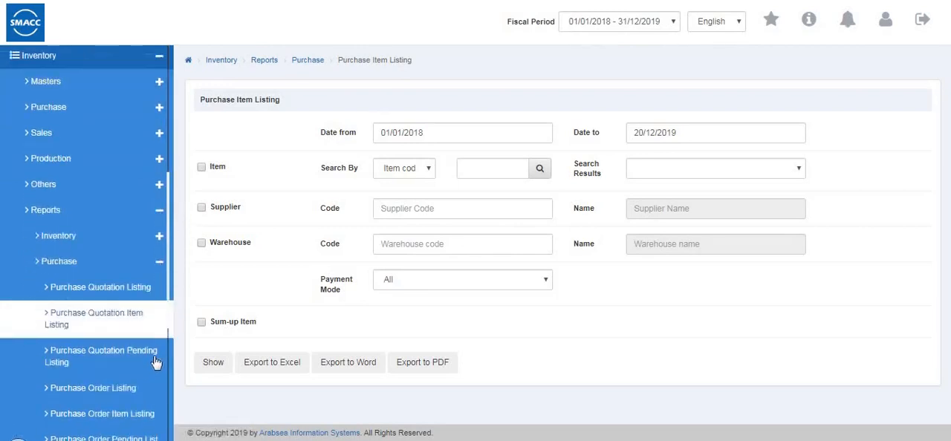
scroll(148, 342, down, 1)
click(117, 321)
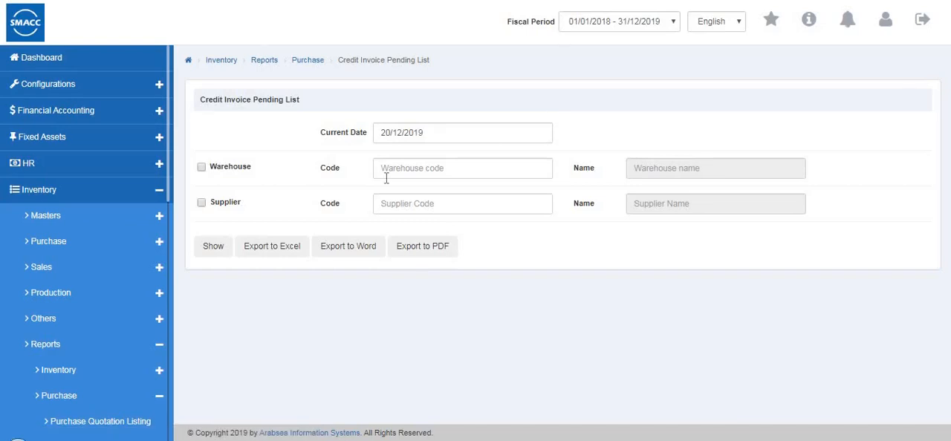
click(201, 168)
click(201, 205)
click(202, 168)
click(413, 206)
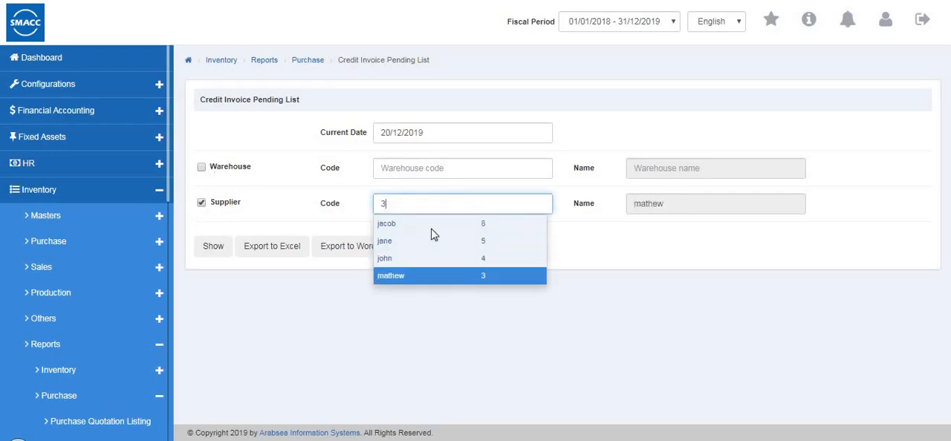
click(204, 250)
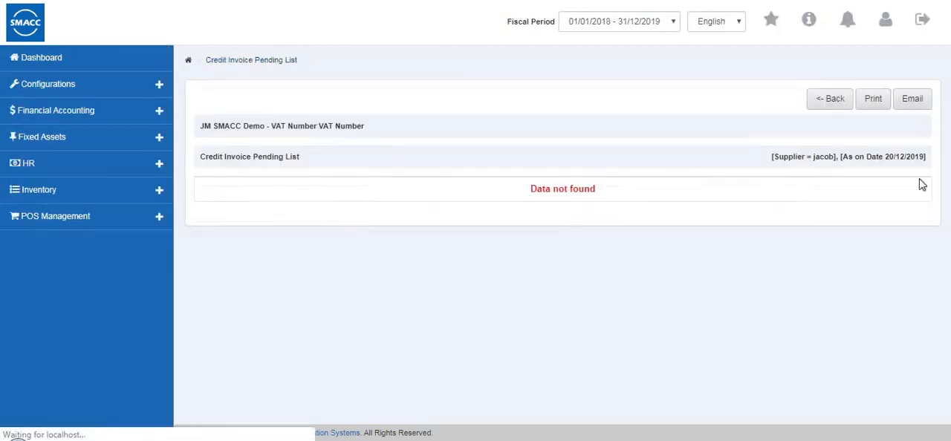
click(835, 104)
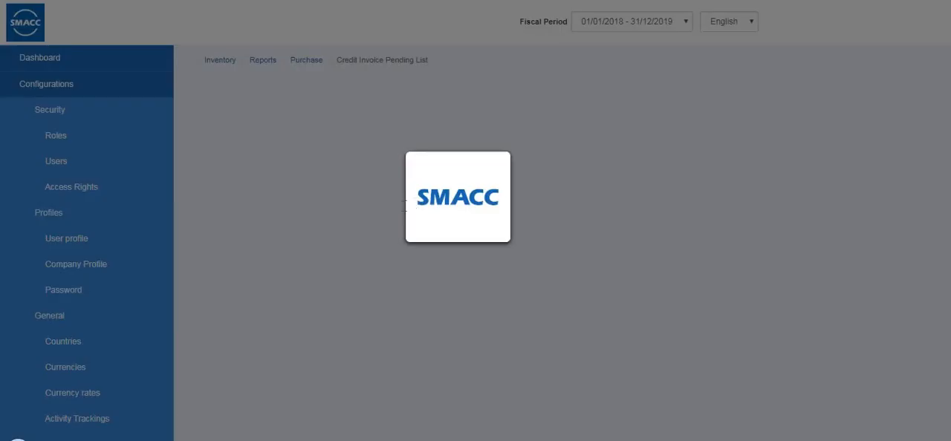
Open the Credit Payment Listing, look at the payment number criterion, and keep the report based on date
scroll(144, 293, down, 3)
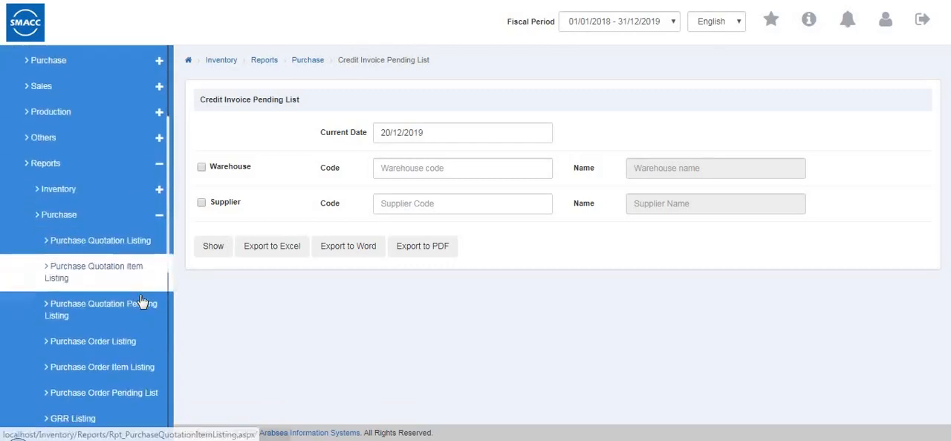
scroll(141, 301, down, 5)
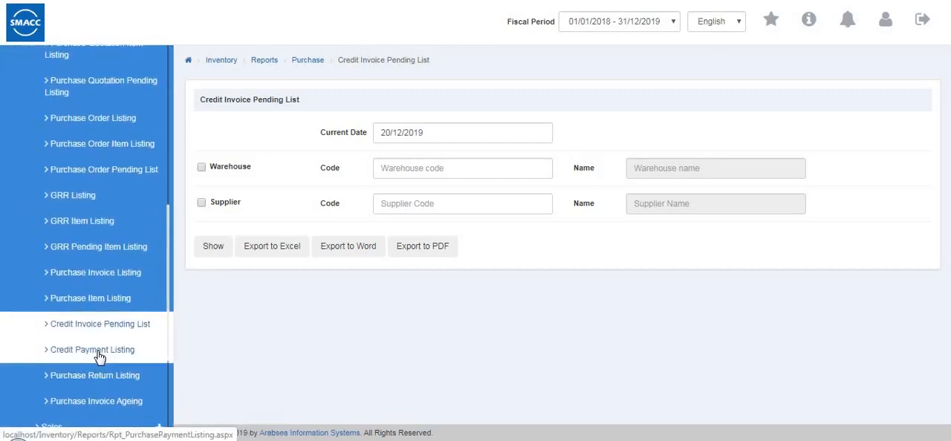
click(99, 350)
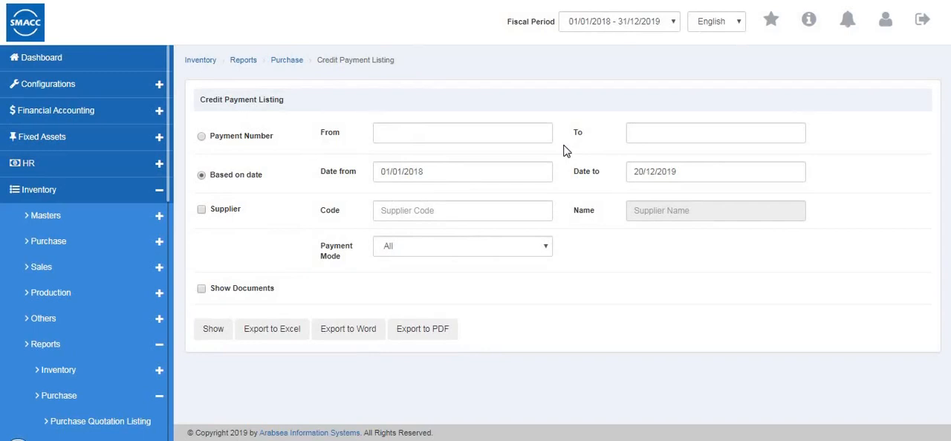
click(201, 137)
click(391, 136)
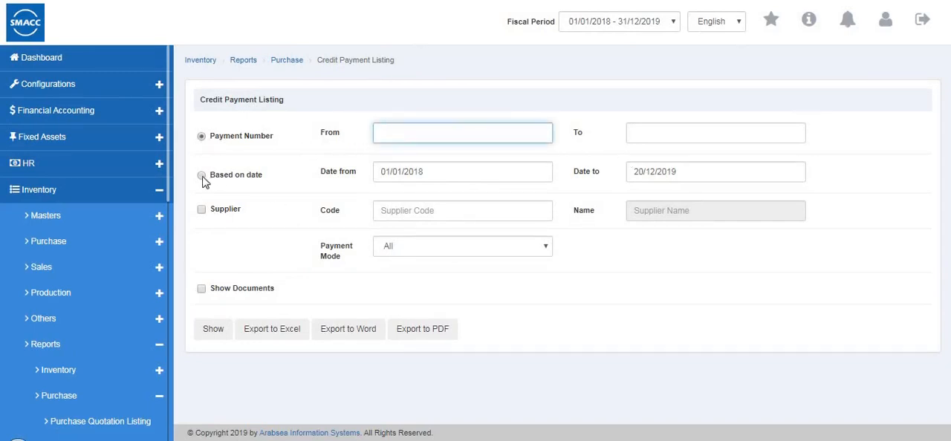
click(201, 175)
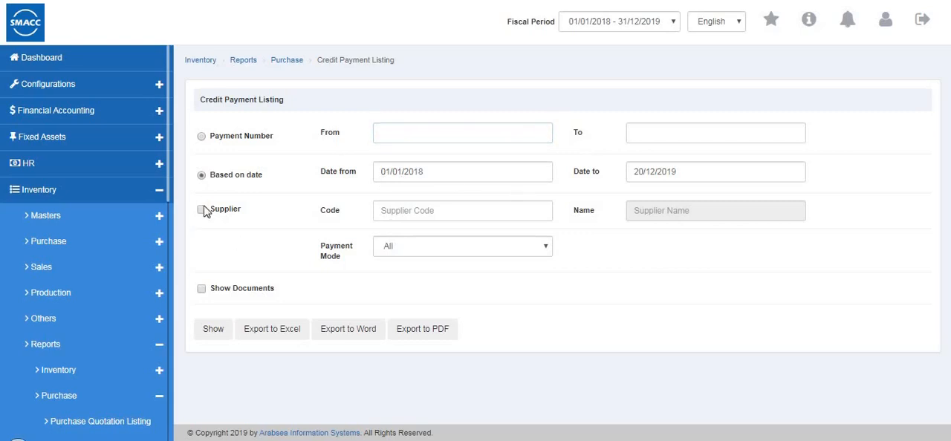
Filter the Credit Payment Listing by supplier code 3
click(412, 212)
text(3)
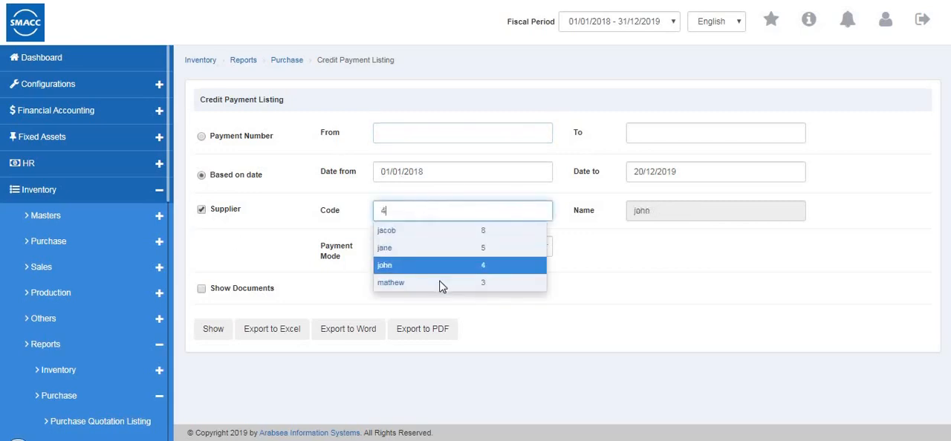
click(439, 282)
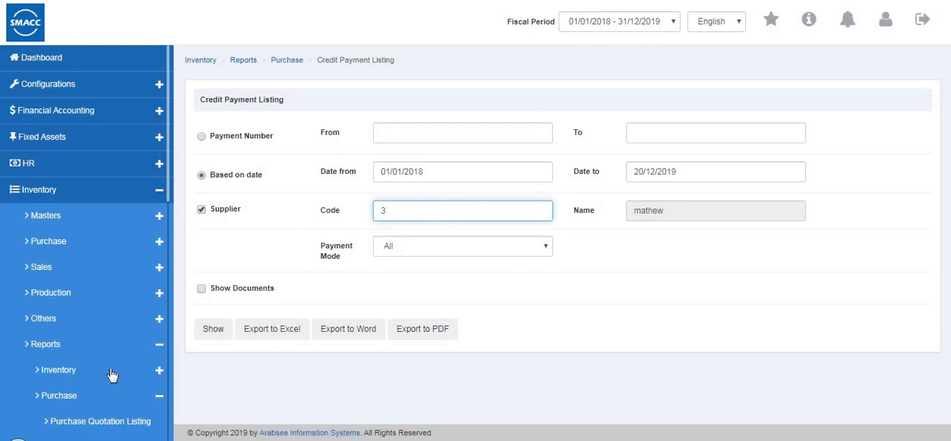
Open the Purchase Return Listing and set it to be based on date
scroll(116, 349, down, 3)
scroll(117, 372, down, 3)
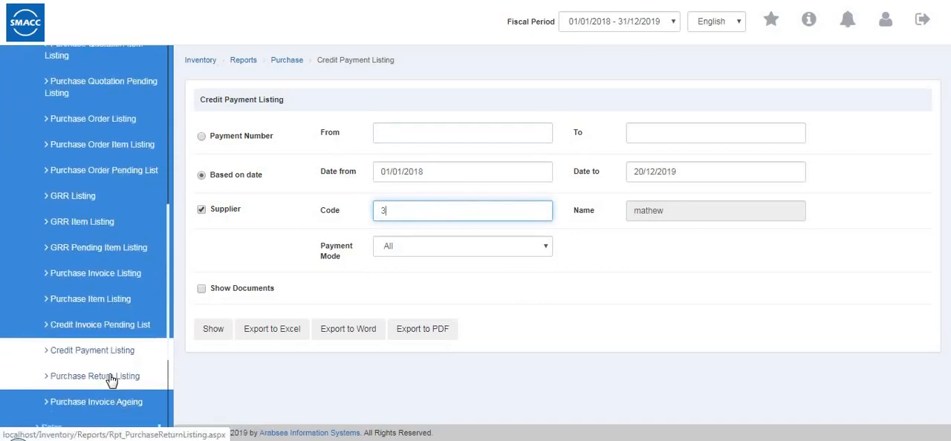
click(134, 370)
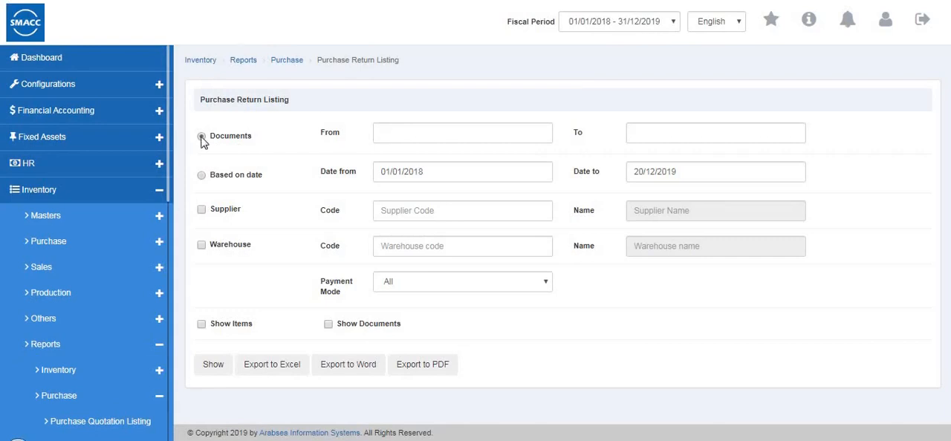
click(201, 176)
Open Purchase Invoice Ageing, keep the report type Only Credit Purchases, and review the ageing ranges in days
scroll(41, 362, down, 7)
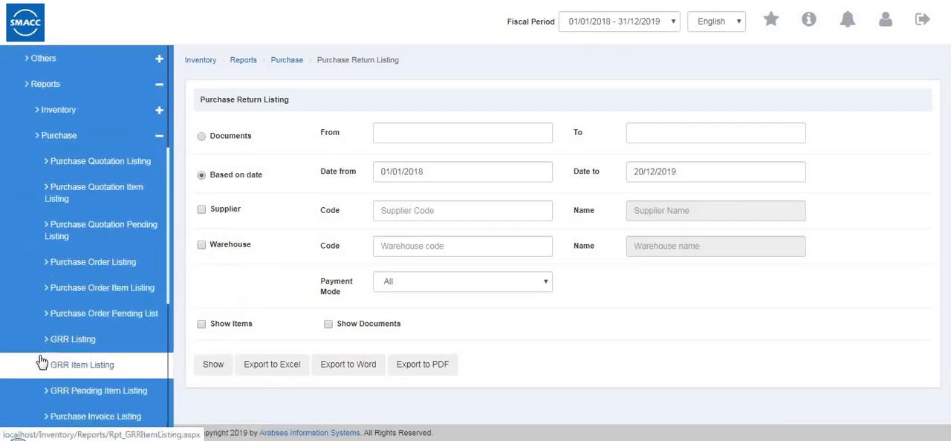
scroll(74, 233, down, 1)
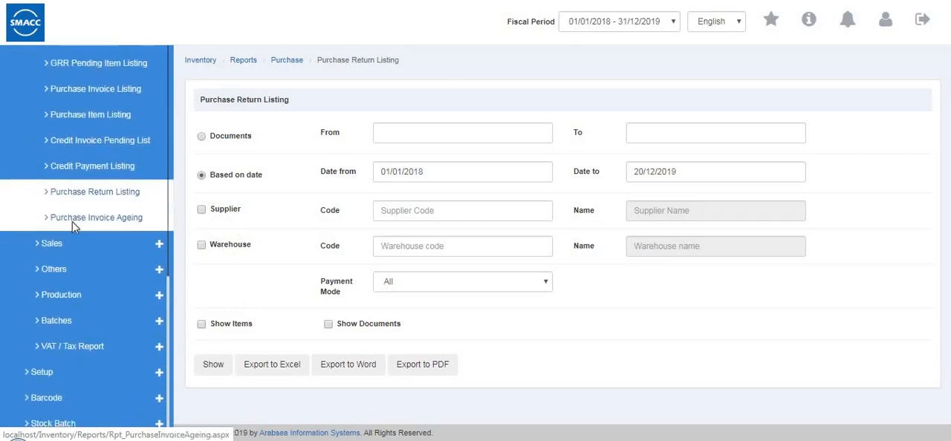
click(74, 227)
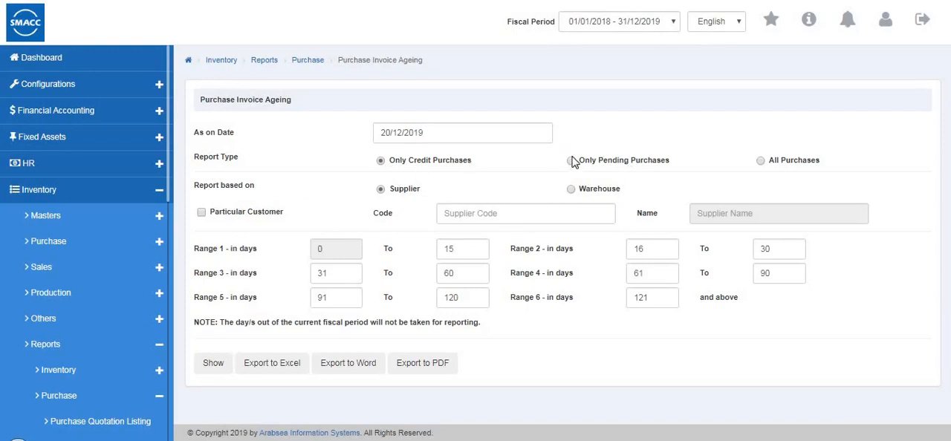
click(380, 162)
click(476, 278)
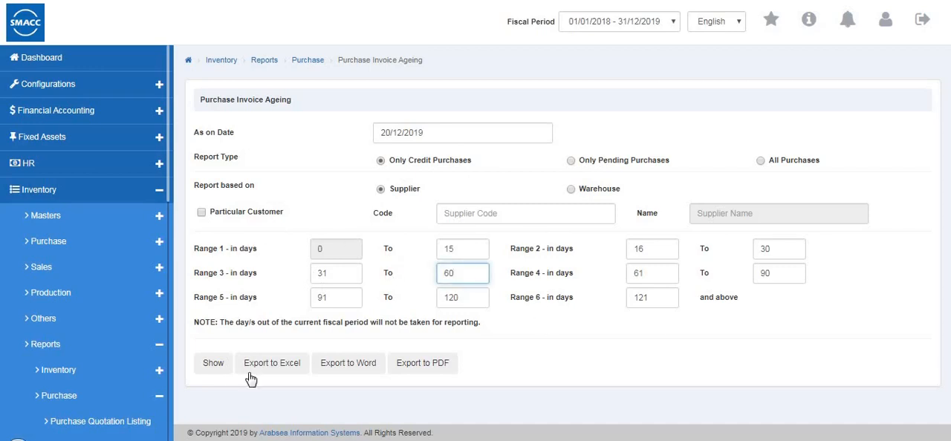
Switch from the purchase reports to the sales reports and open the Sales Quotation Listing
scroll(104, 381, down, 1)
scroll(104, 380, down, 6)
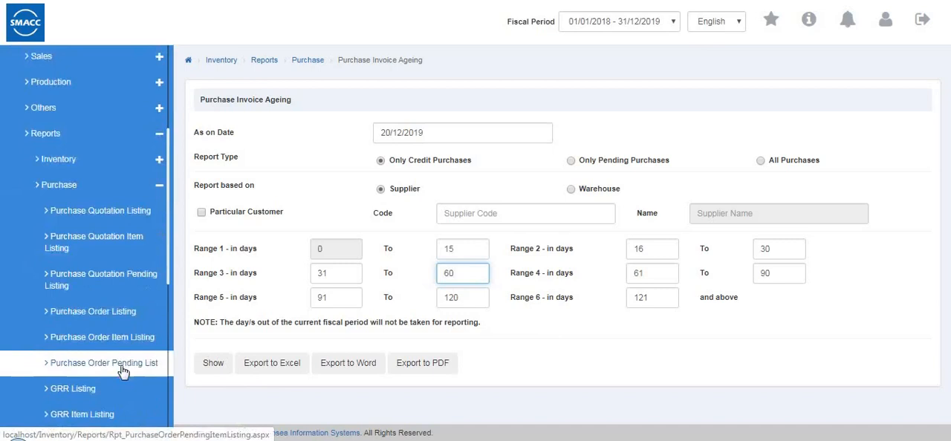
scroll(130, 327, up, 5)
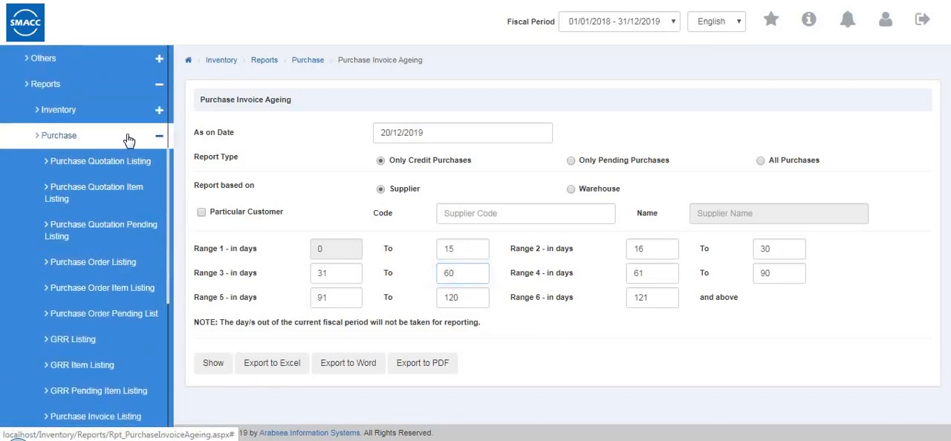
click(125, 136)
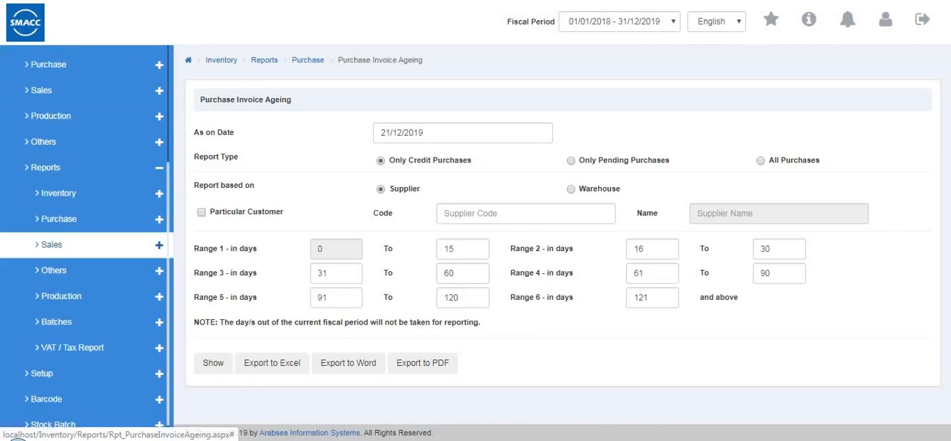
click(68, 254)
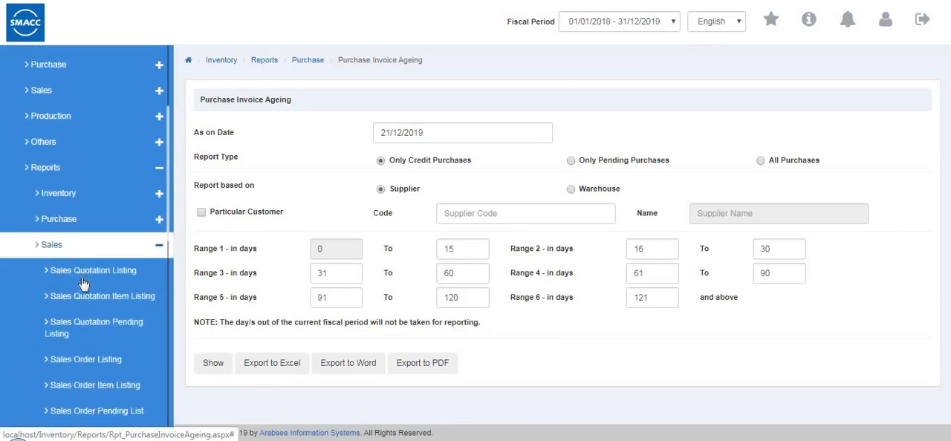
click(82, 280)
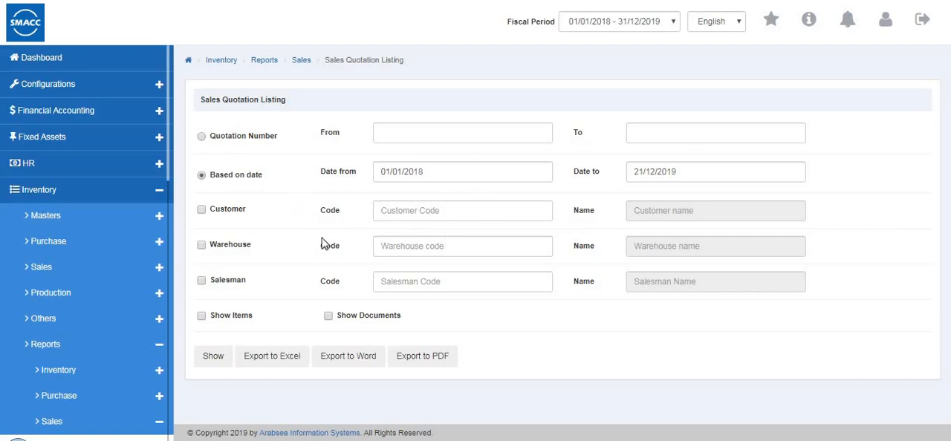
Generate the Sales Quotation Listing for the first customer offered, and return to its criteria
click(202, 210)
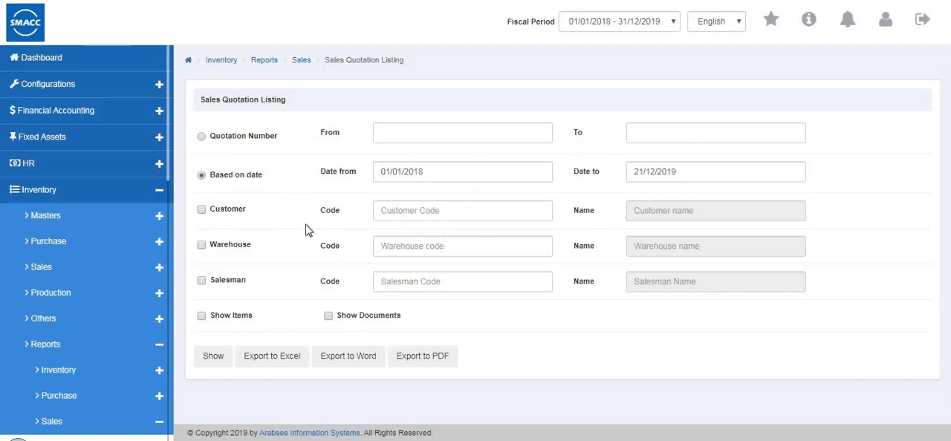
click(398, 213)
click(395, 233)
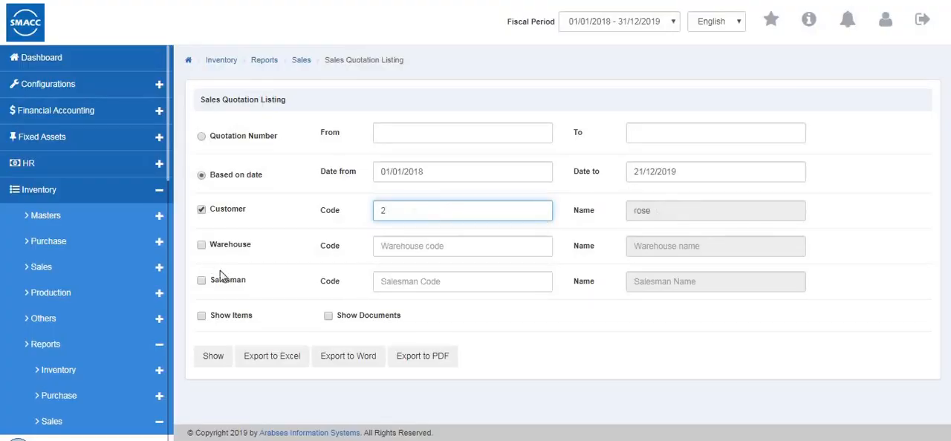
click(206, 362)
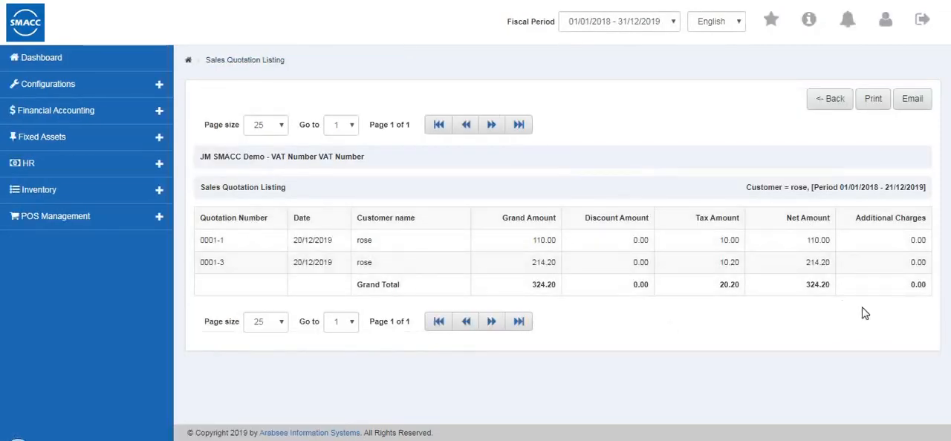
click(818, 112)
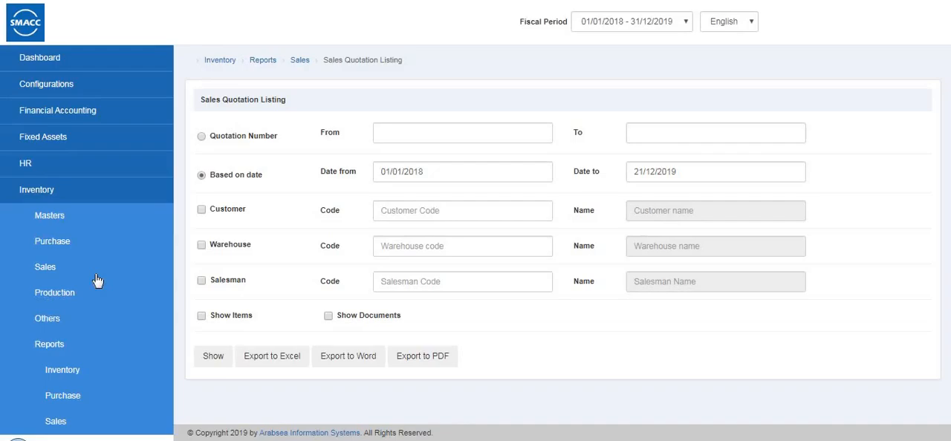
Open the Sales Quotation Item Listing, generate it for item 0001 (shirts), and return to its criteria
scroll(96, 278, down, 4)
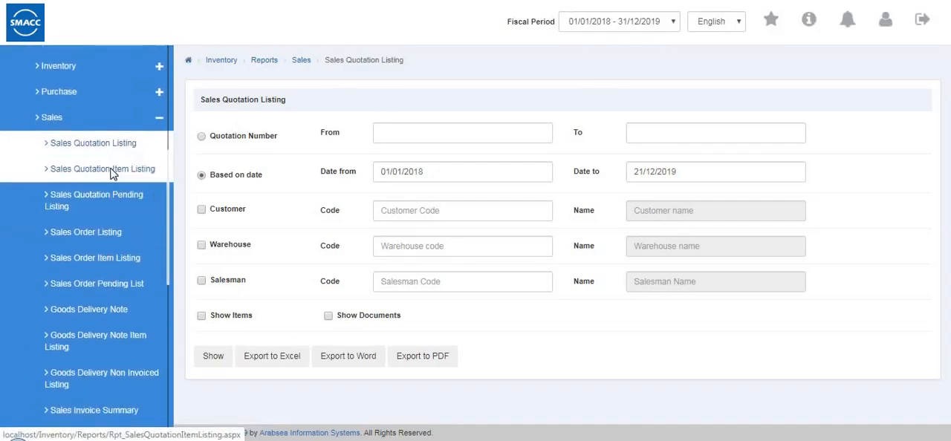
click(112, 171)
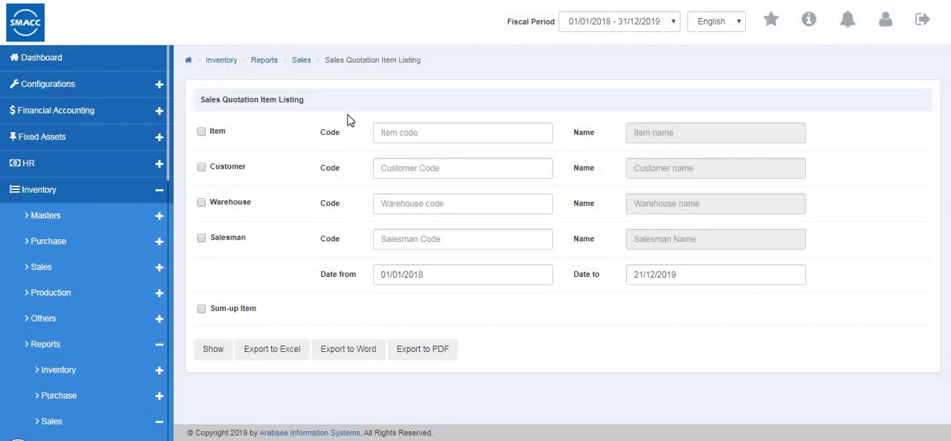
click(423, 128)
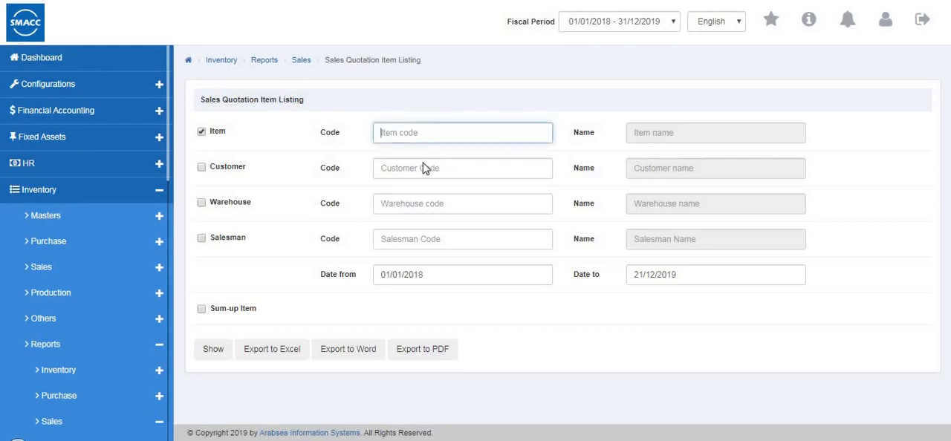
click(420, 153)
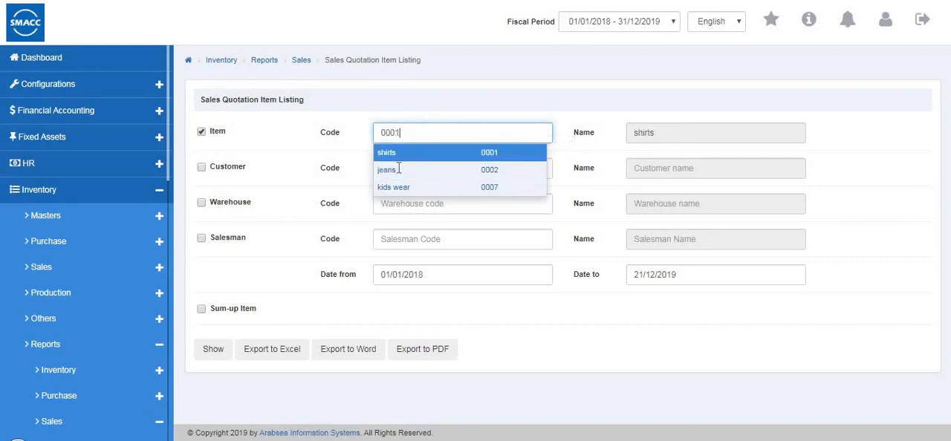
click(208, 352)
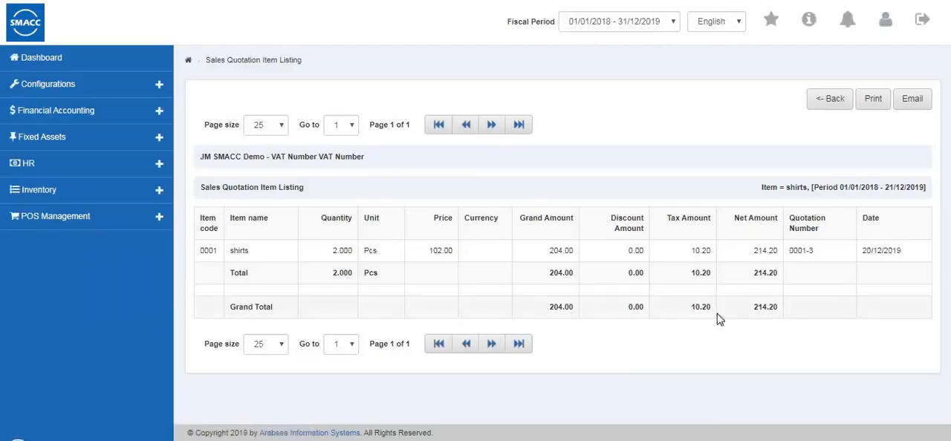
click(830, 104)
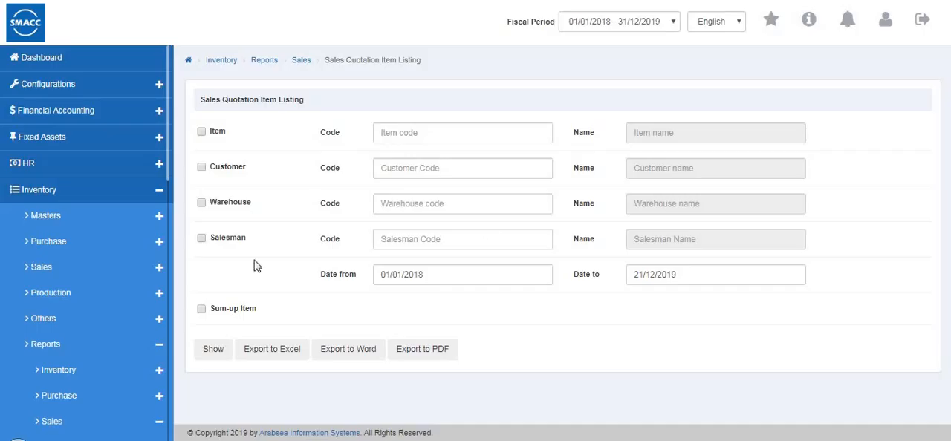
Open the Sales Quotation Pending Listing, generate it for item 0001 (shirts), and return to its criteria
scroll(151, 246, down, 2)
scroll(151, 245, down, 5)
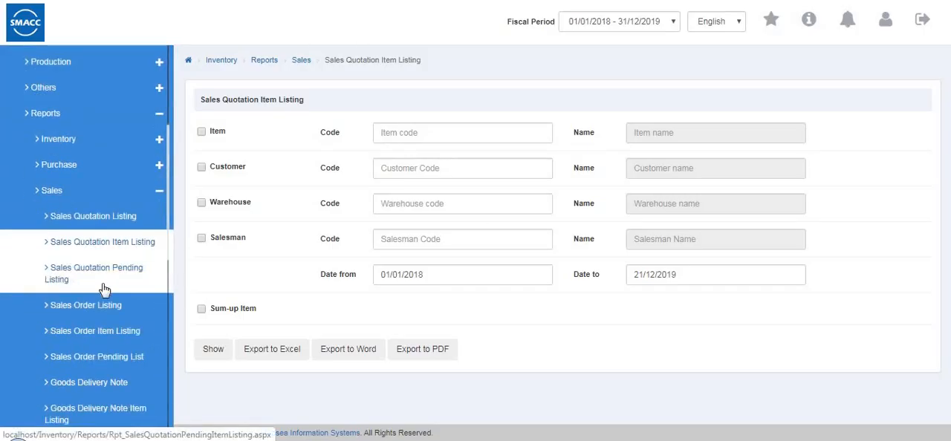
click(104, 289)
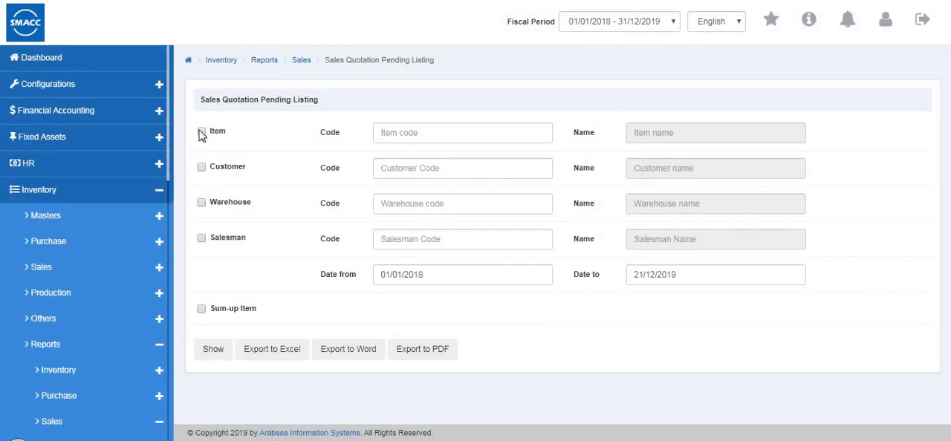
click(395, 133)
key(Down)
key(Down)
key(Down)
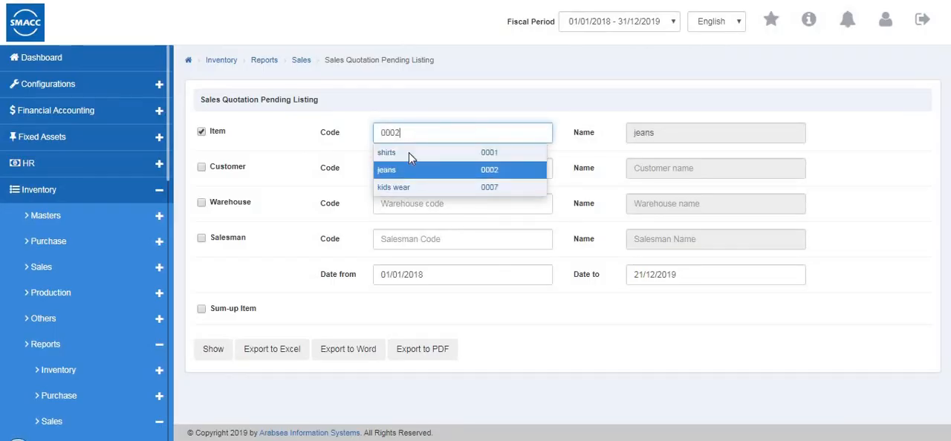
click(410, 154)
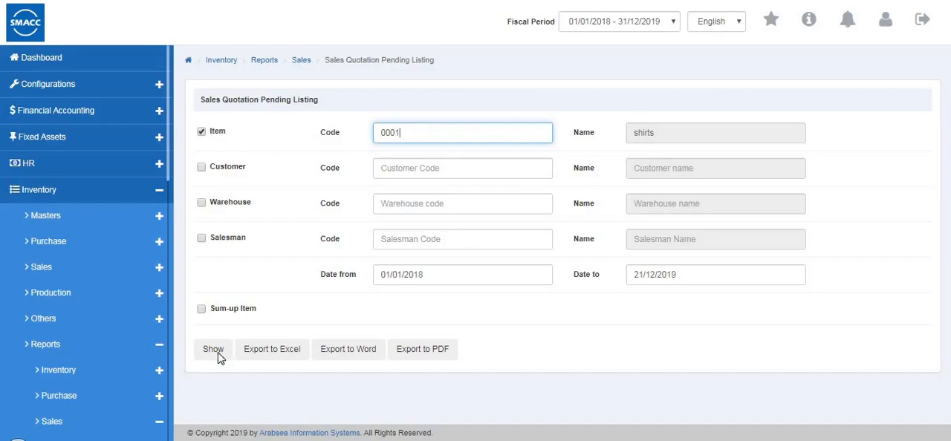
click(213, 350)
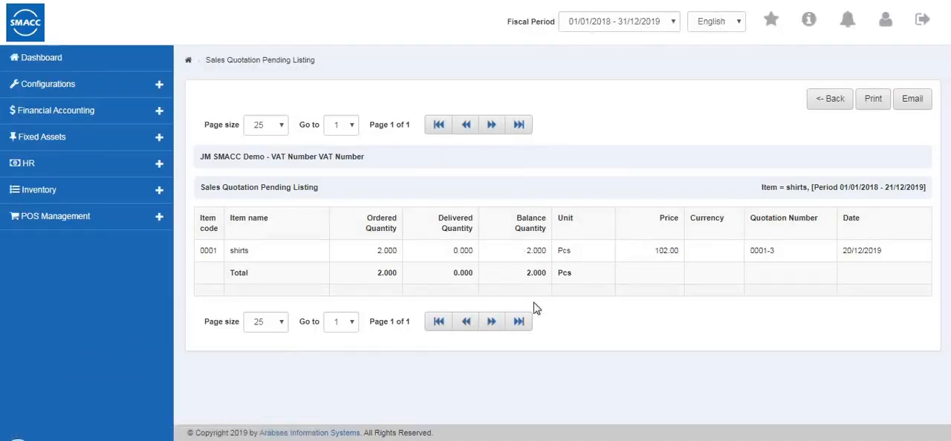
click(830, 108)
Open the Sales Order Listing from the sales reports
scroll(22, 252, down, 5)
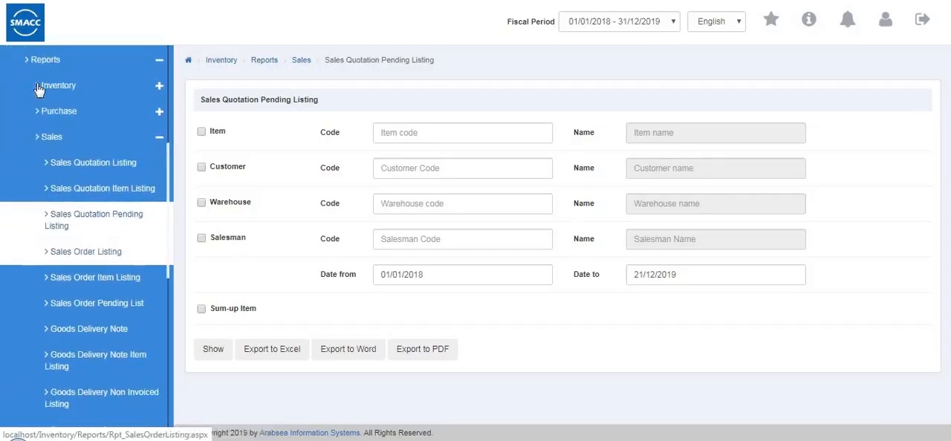
scroll(38, 88, down, 1)
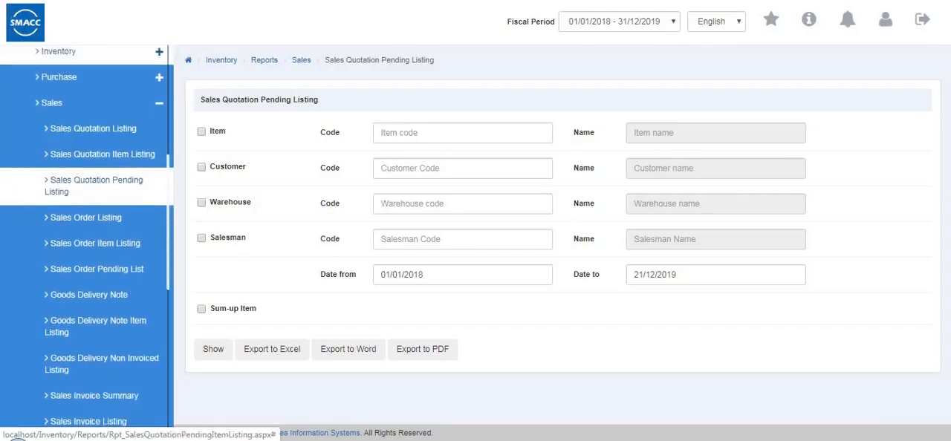
click(117, 227)
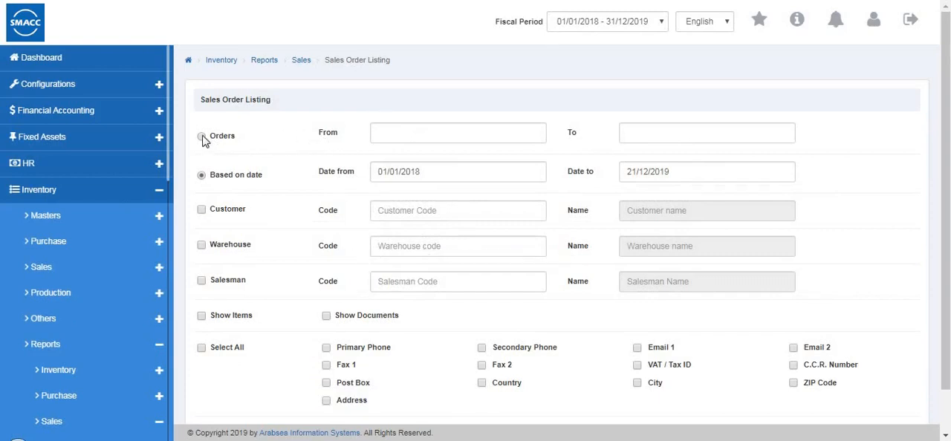
Generate the Sales Order Listing based on date for the first customer offered and Warehouse 1 (0001)
click(203, 180)
double_click(425, 211)
click(424, 232)
click(200, 245)
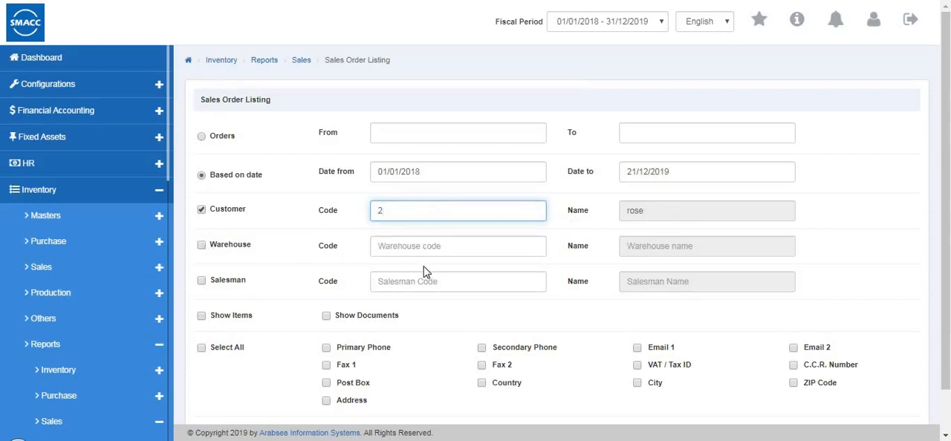
click(429, 245)
click(425, 274)
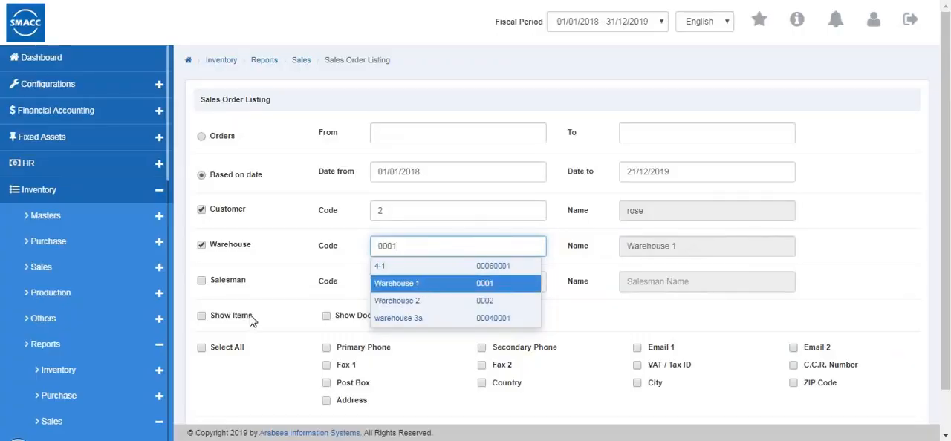
scroll(637, 365, down, 2)
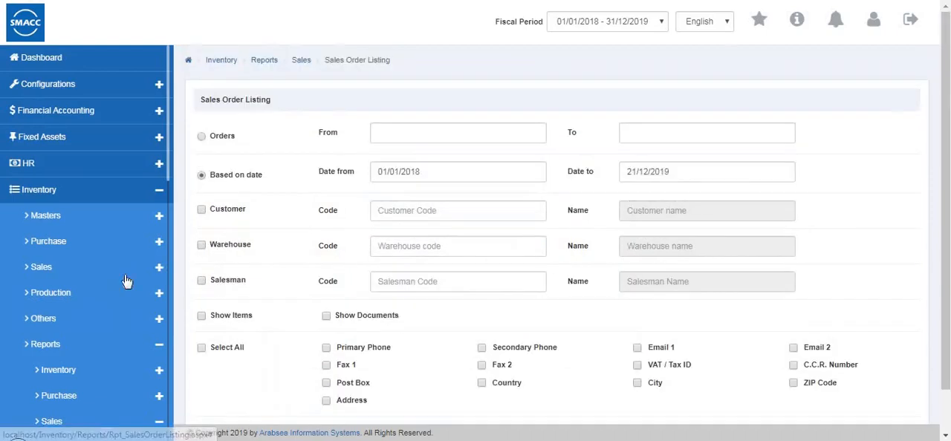
Open the Sales Order Item Listing and restrict it to Warehouse 1 (0001), with the item filter enabled and no customer filter
scroll(123, 289, down, 4)
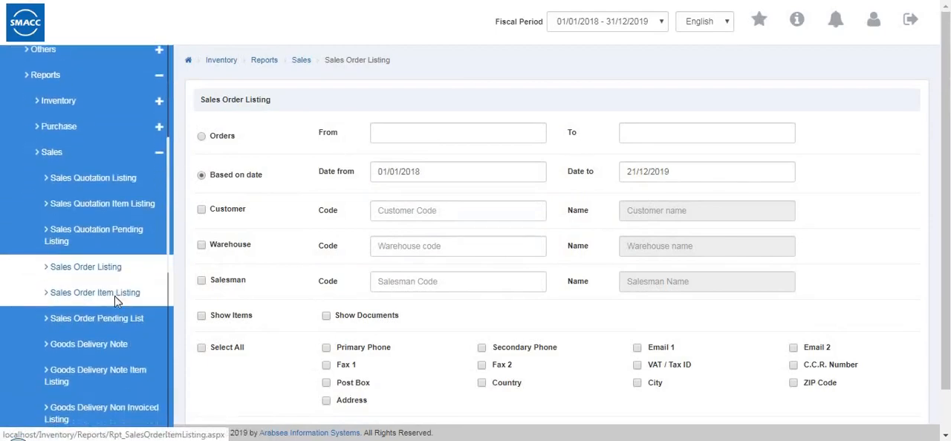
click(116, 297)
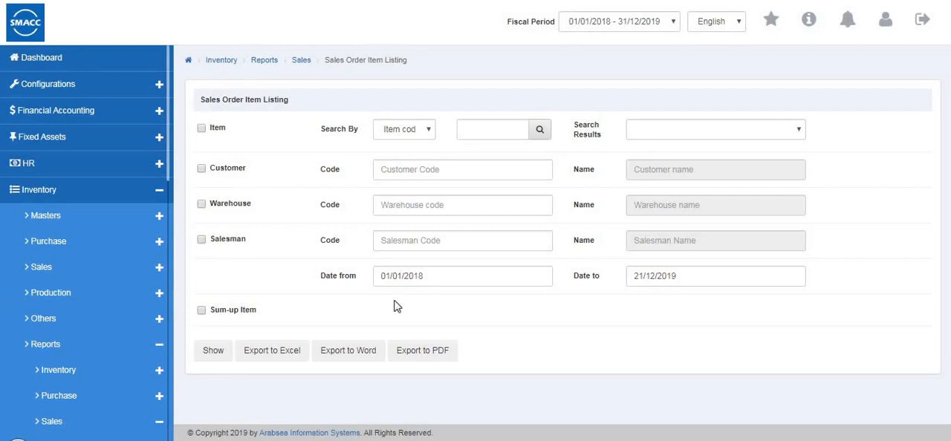
click(416, 130)
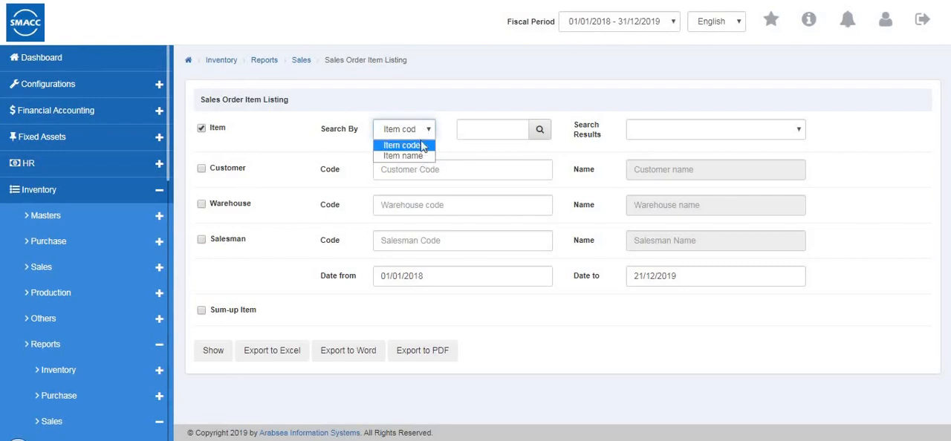
click(201, 171)
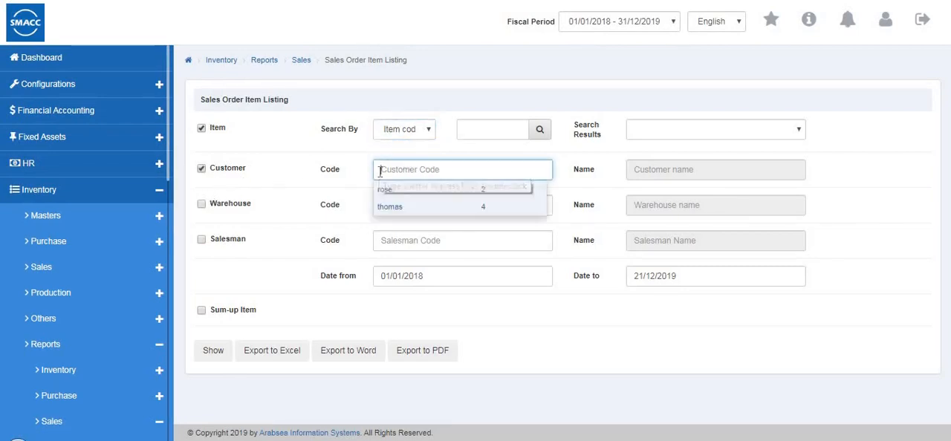
click(206, 211)
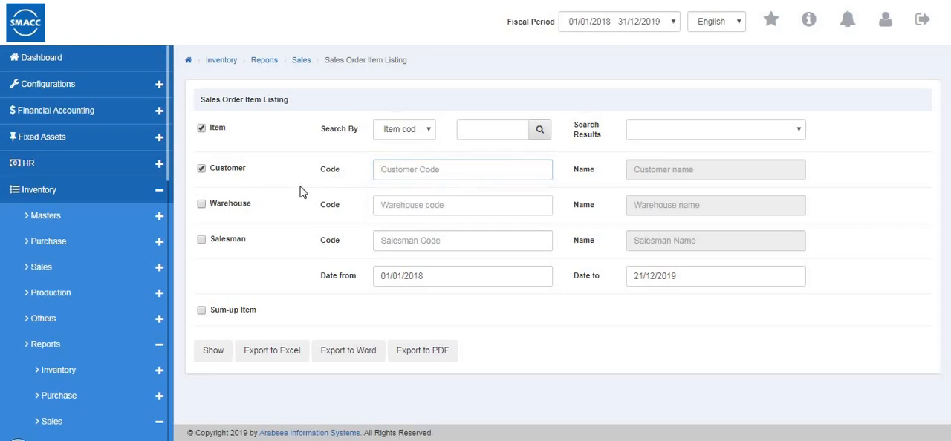
click(201, 168)
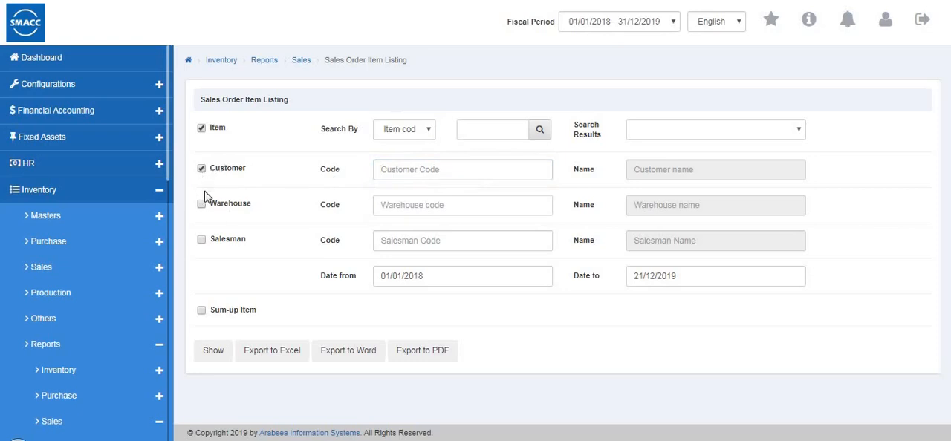
click(444, 211)
click(441, 242)
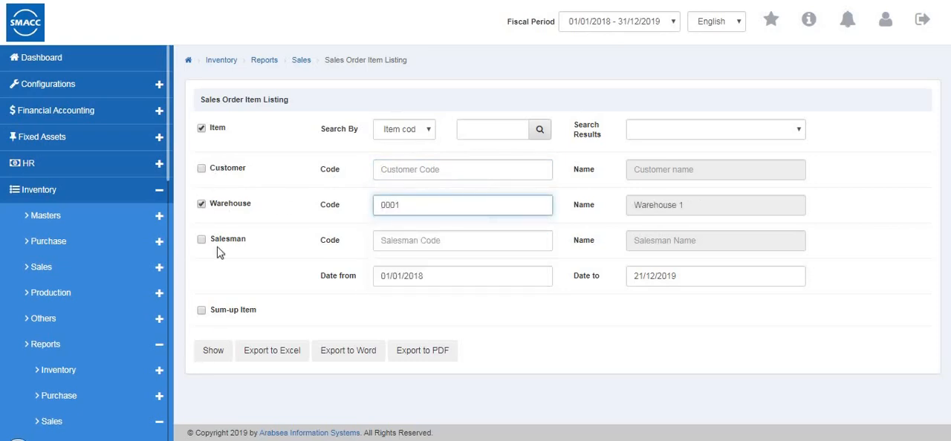
Generate the Sales Order Item Listing with these filters and return to its criteria
click(214, 351)
scroll(594, 319, down, 1)
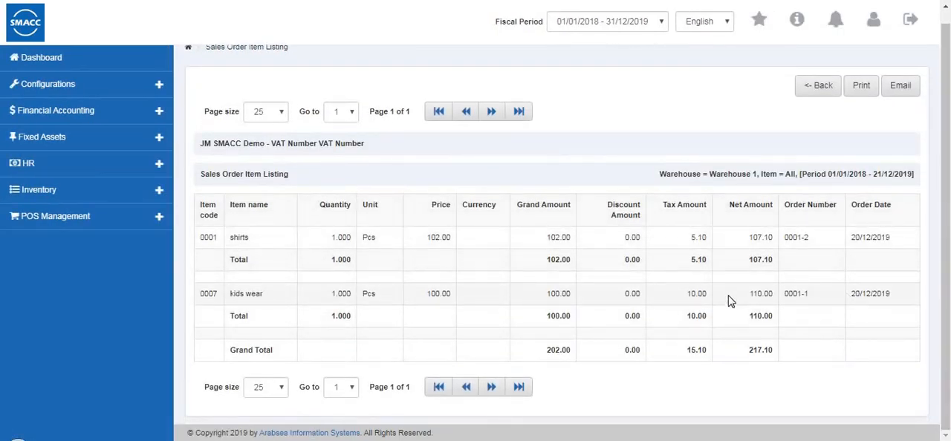
click(819, 87)
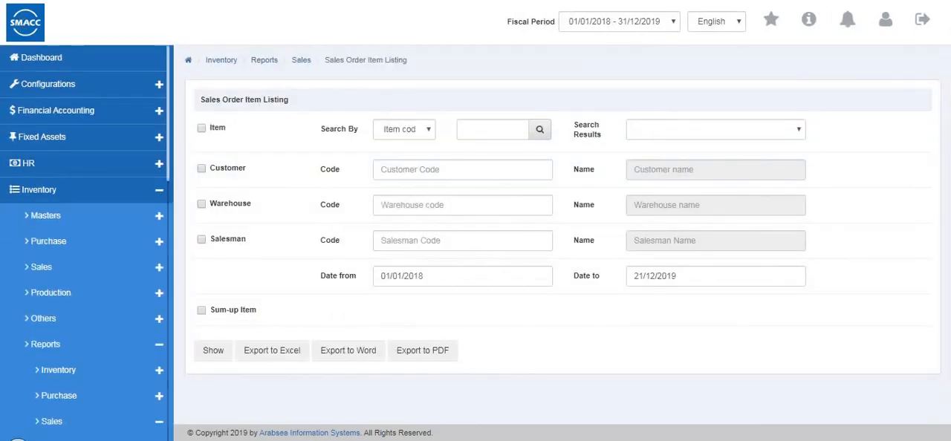
Open the Sales Order Pending List from the sales reports
scroll(104, 297, down, 4)
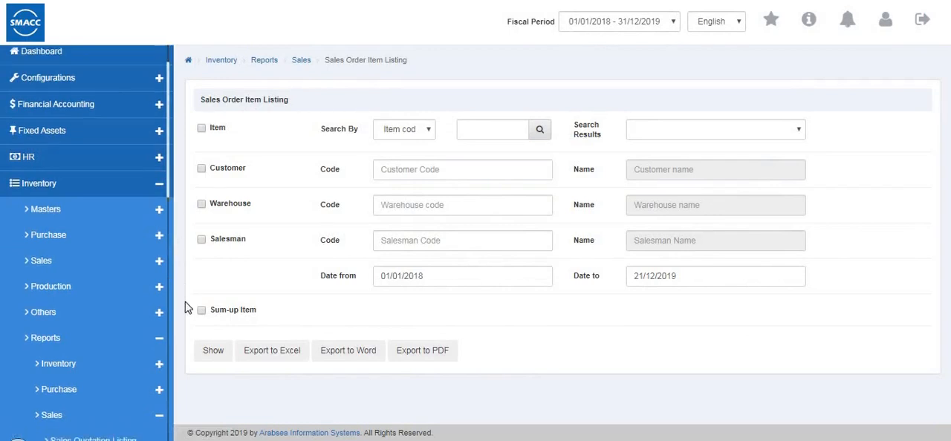
click(122, 333)
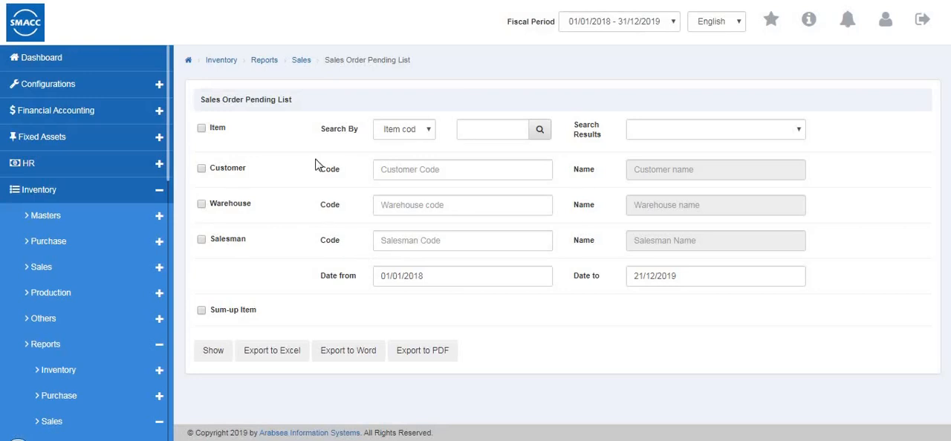
click(201, 169)
click(382, 170)
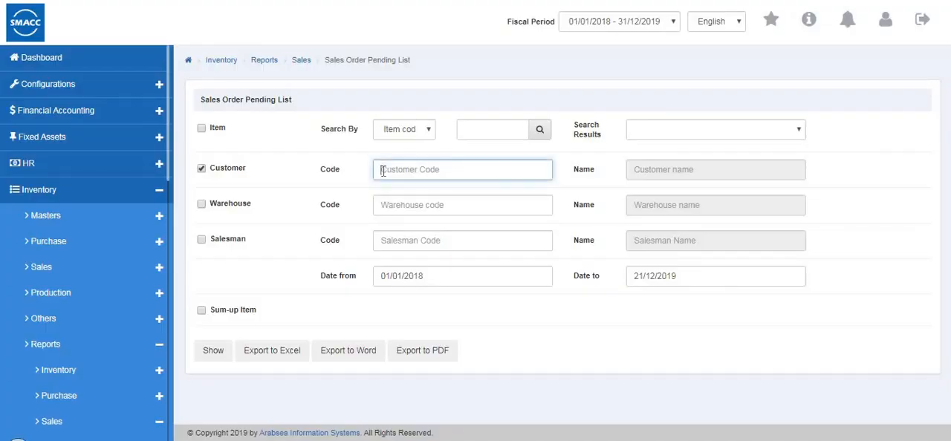
click(202, 204)
click(389, 208)
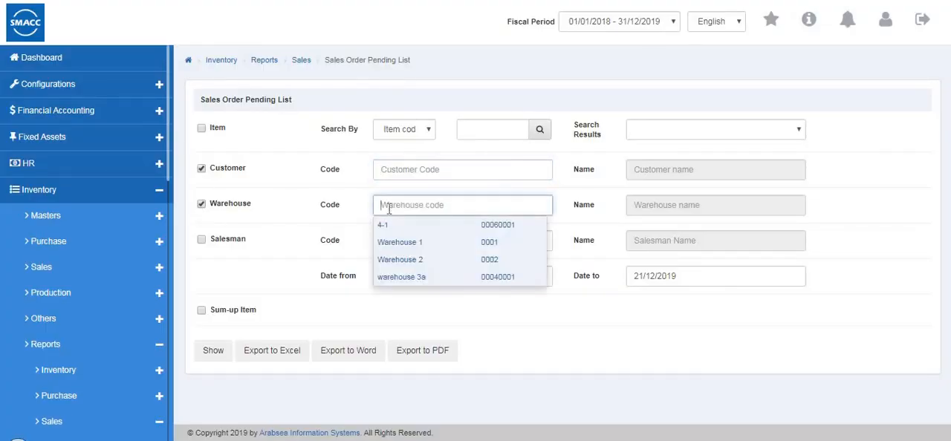
click(398, 242)
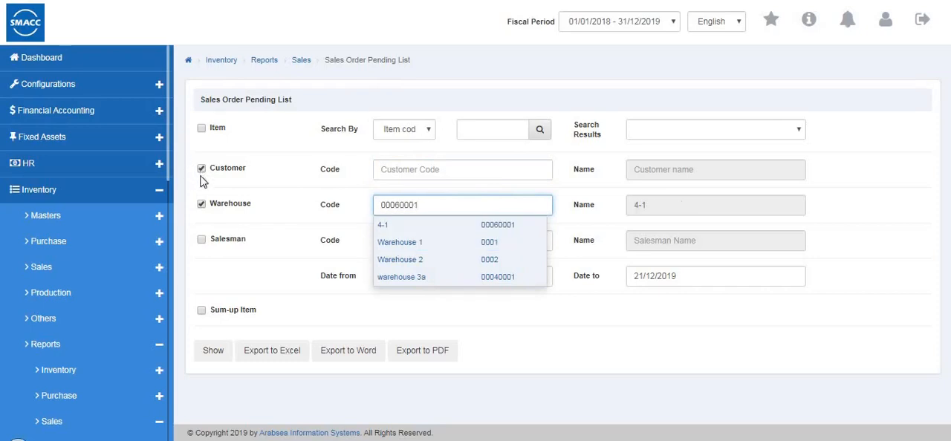
click(202, 170)
click(201, 204)
click(254, 247)
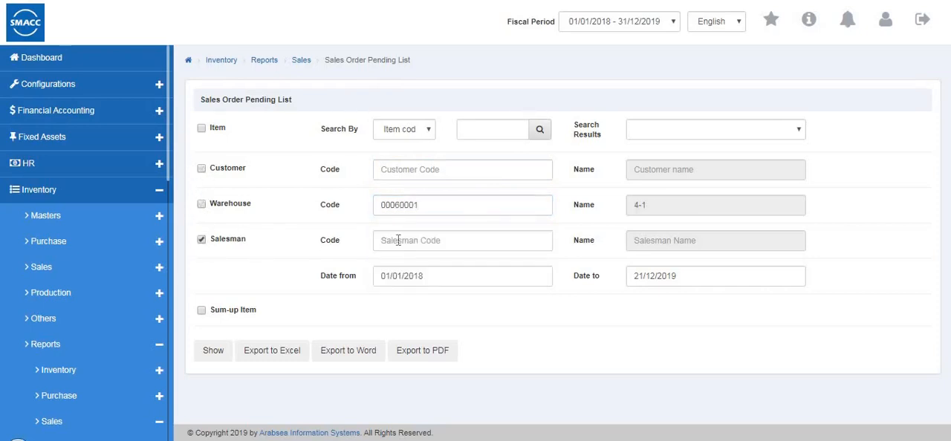
click(398, 240)
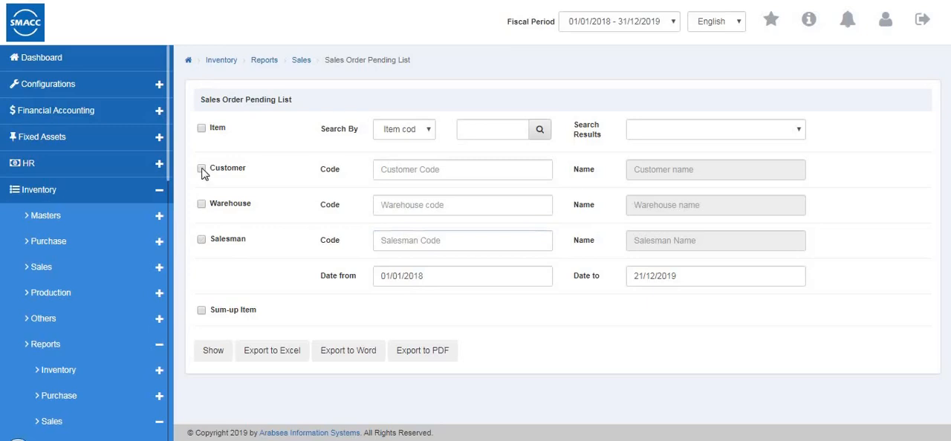
Generate the Sales Order Pending List for Warehouse 1 (0001) and the salesman with code 1, and return to its criteria
click(201, 206)
click(378, 204)
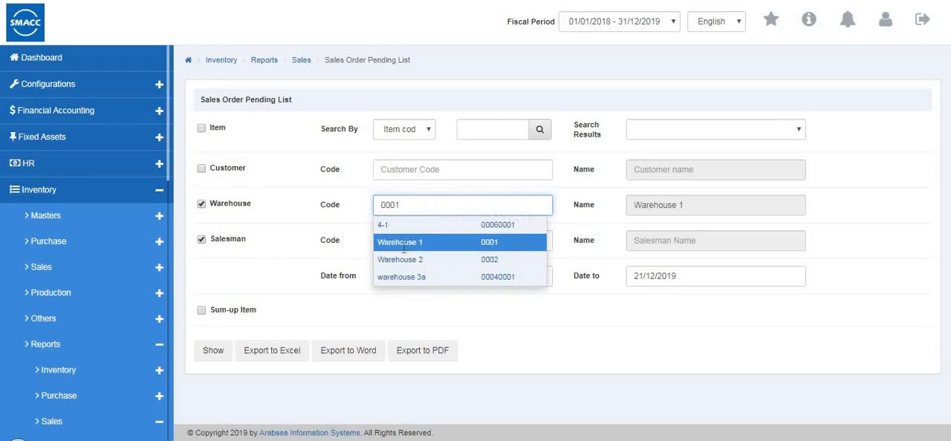
click(403, 245)
click(403, 240)
text(1)
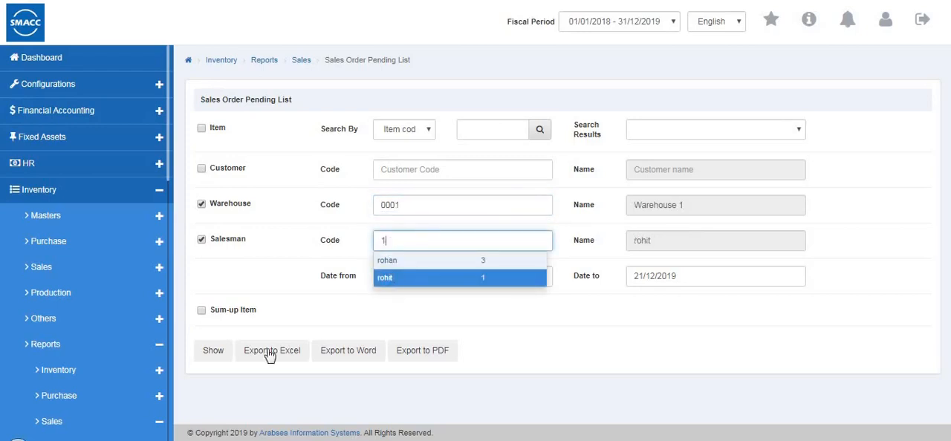
click(224, 353)
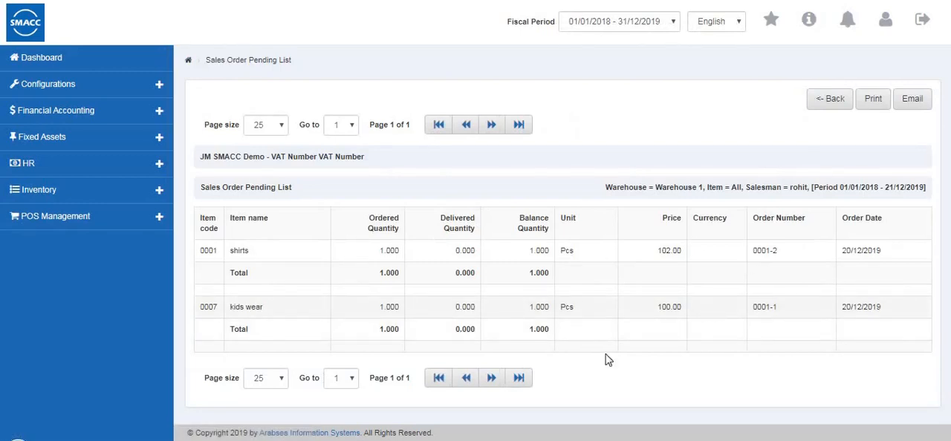
click(820, 99)
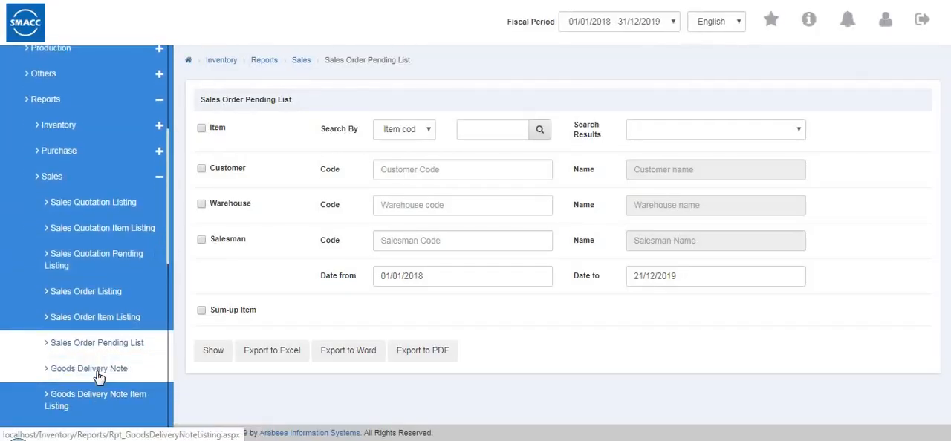
Open the criteria of the Goods Delivery Note report, followed by those of the Goods Delivery Note Item Listing
click(100, 374)
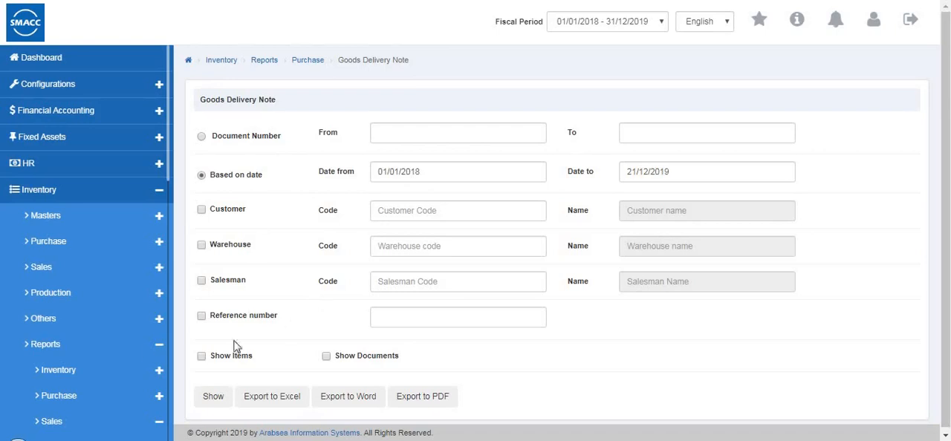
scroll(121, 337, down, 5)
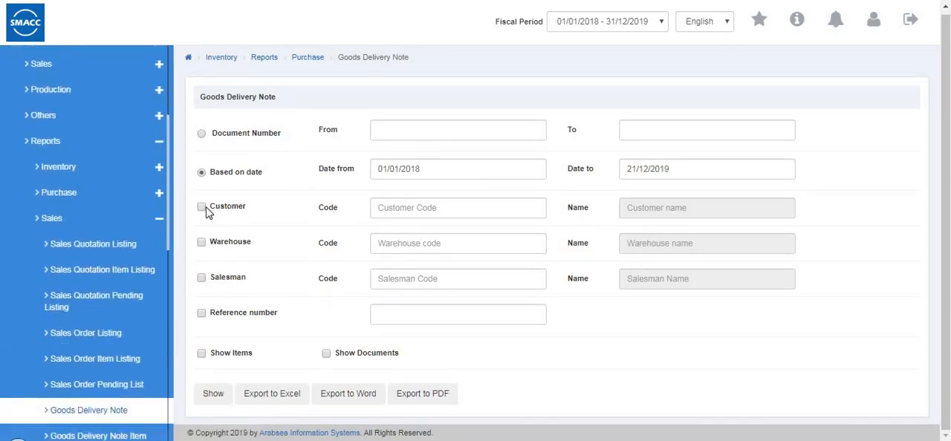
scroll(148, 230, down, 3)
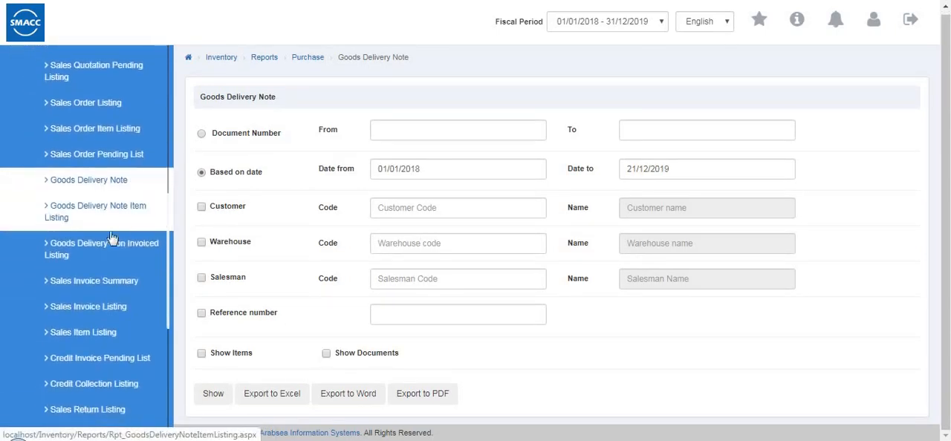
scroll(119, 267, up, 3)
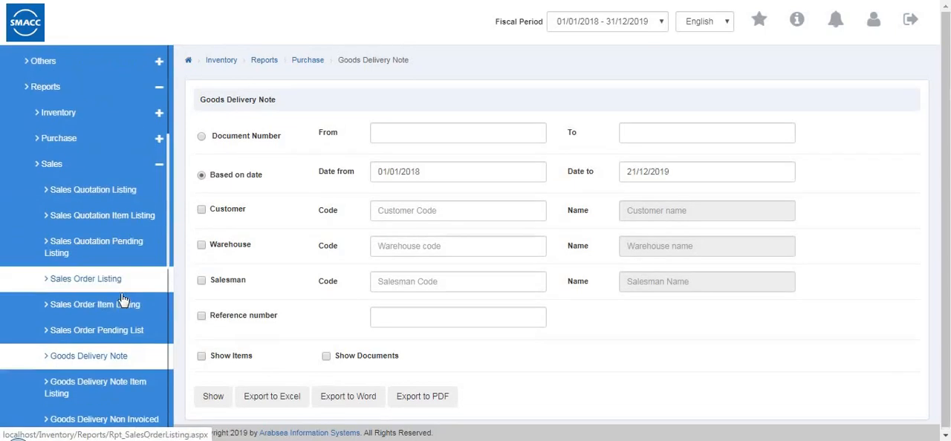
click(114, 399)
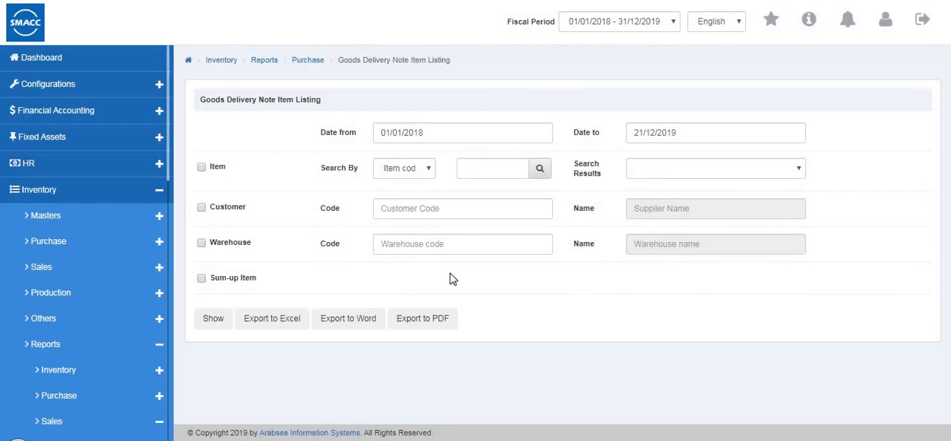
Generate the Goods Delivery Note Item Listing for Warehouse 1 and return to its criteria
click(202, 242)
click(391, 246)
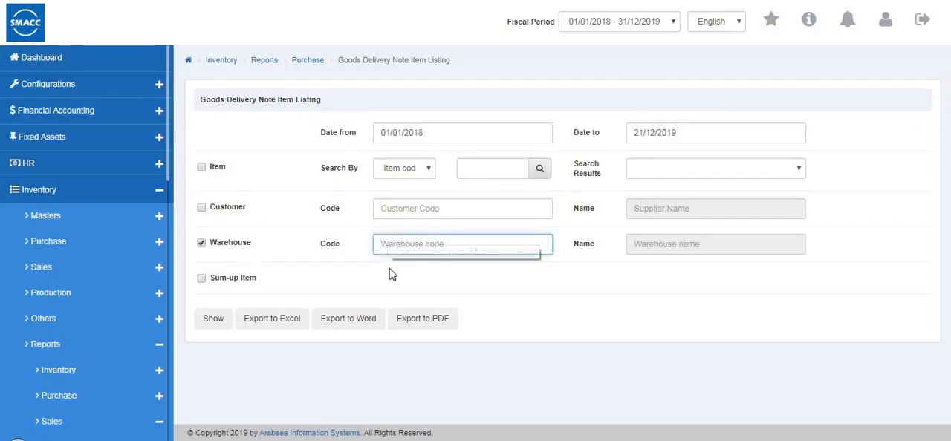
click(216, 324)
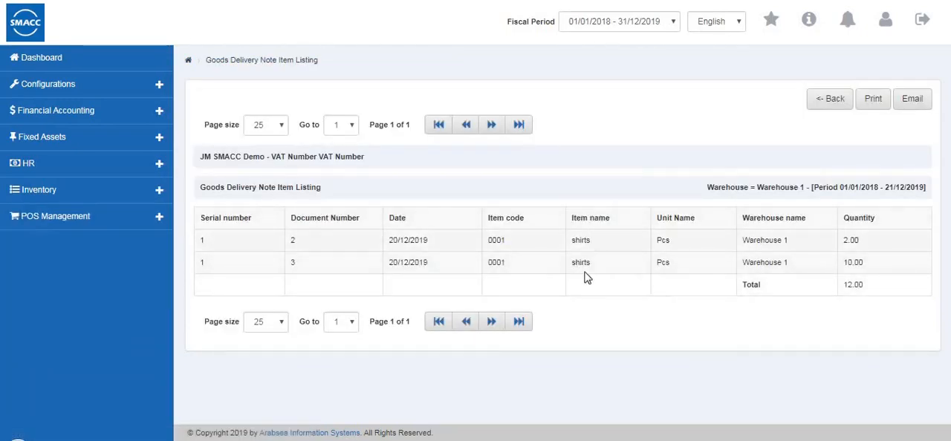
click(819, 111)
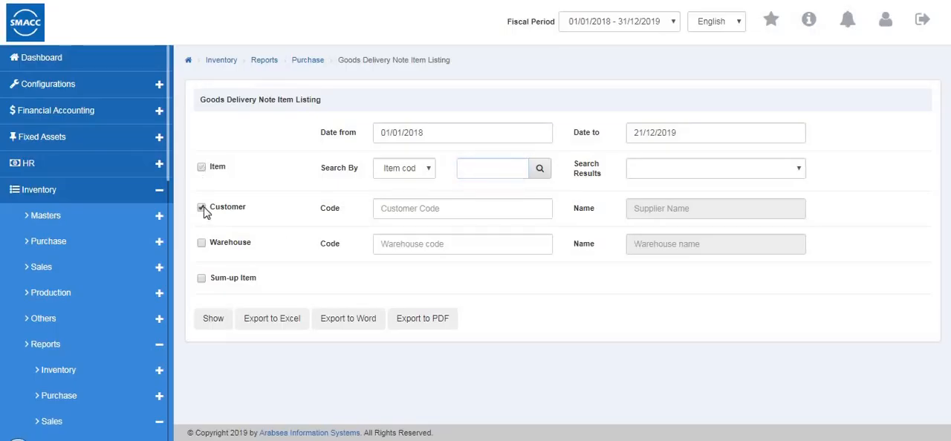
Open the criteria of the Goods Delivery Non Invoiced Listing from the sales reports
scroll(127, 248, down, 3)
scroll(124, 252, down, 5)
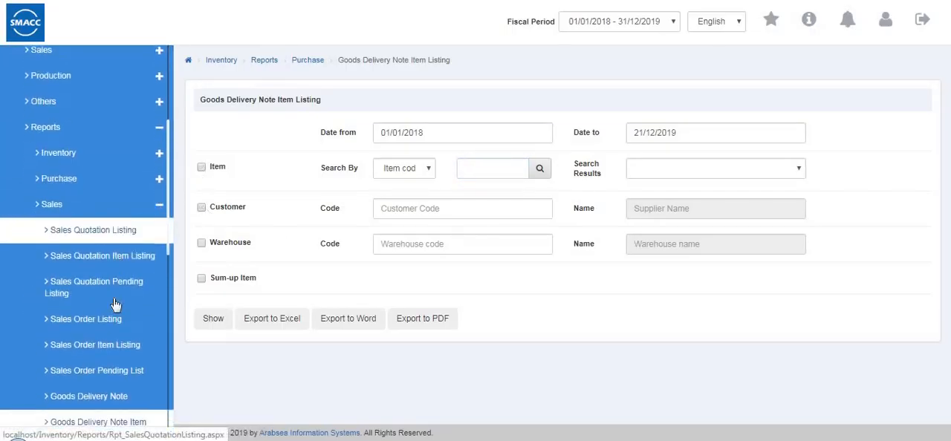
scroll(118, 162, up, 1)
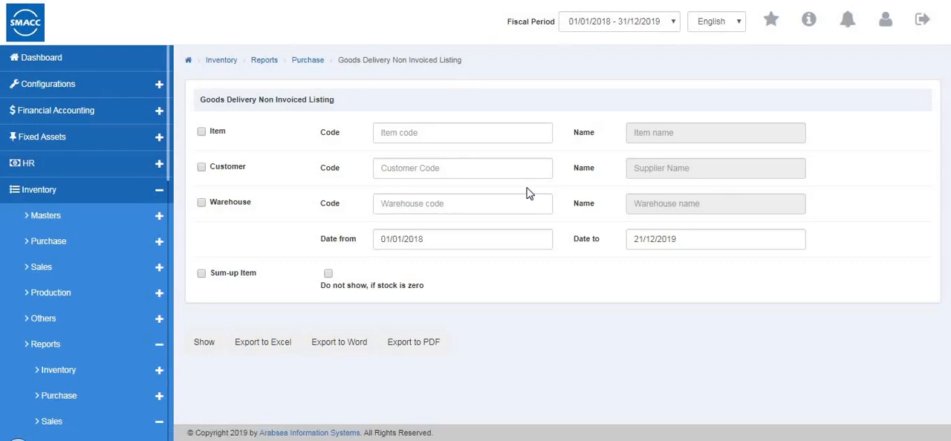
Generate the Goods Delivery Non Invoiced Listing for item 0001, a particular customer's code and warehouse 0001, and return to its criteria
click(403, 132)
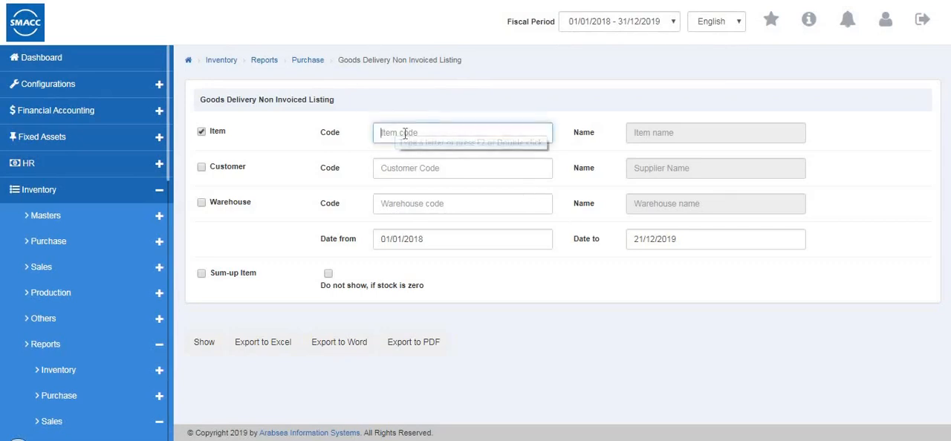
text(0001)
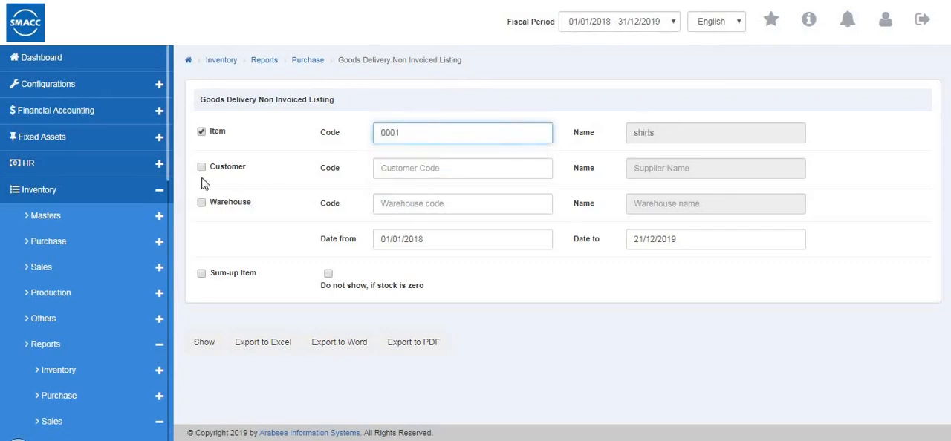
click(201, 170)
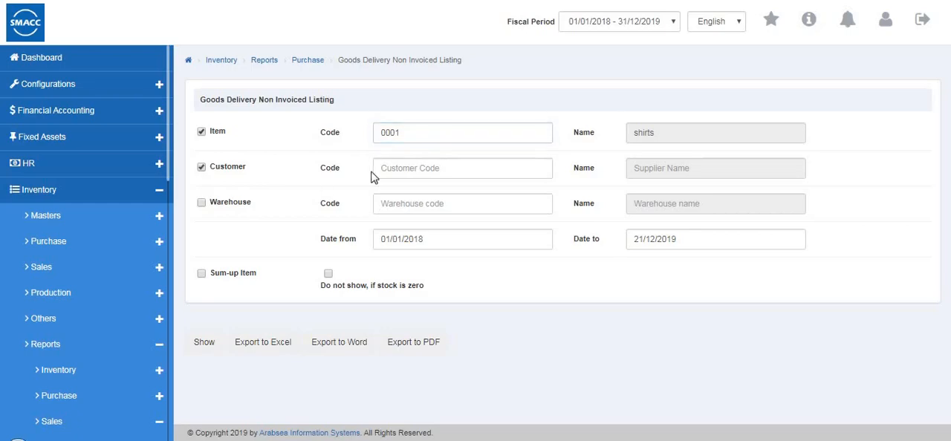
click(383, 170)
text(4)
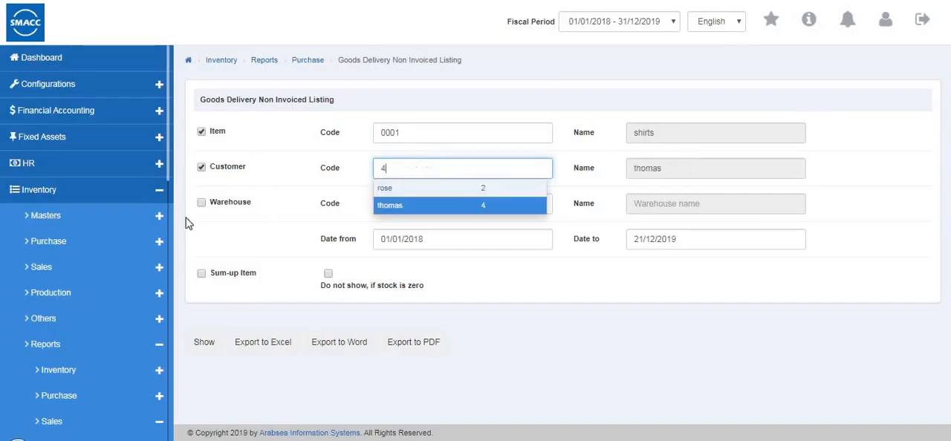
click(381, 203)
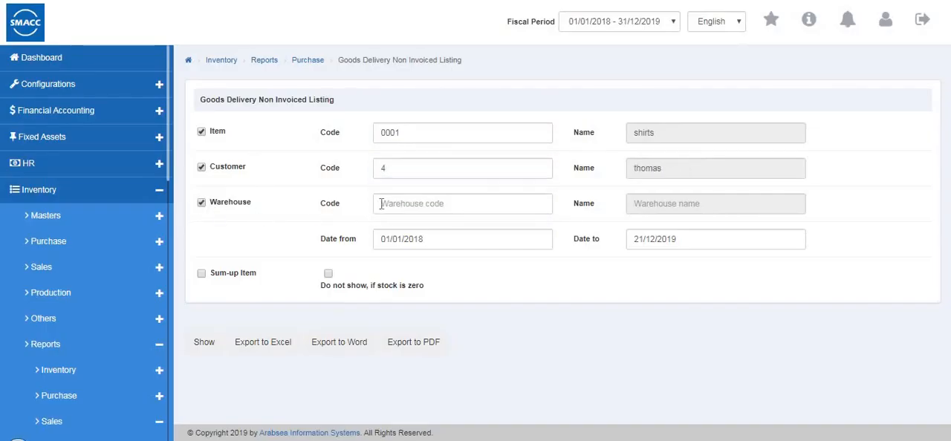
key(Return)
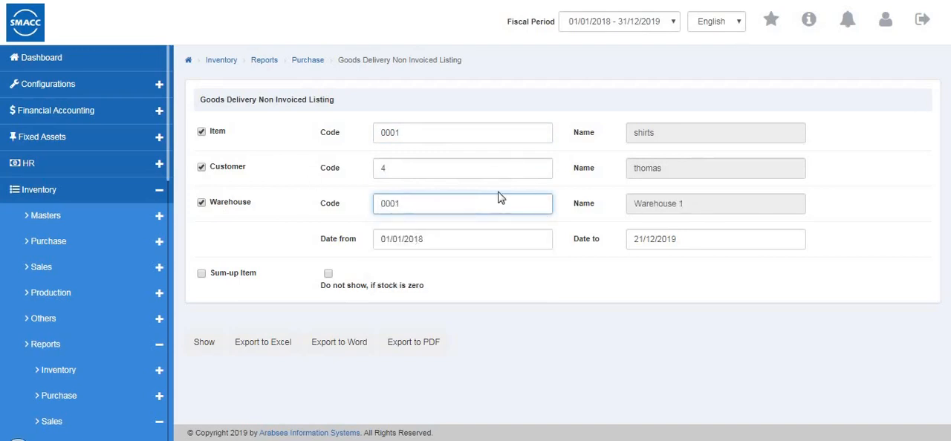
click(197, 348)
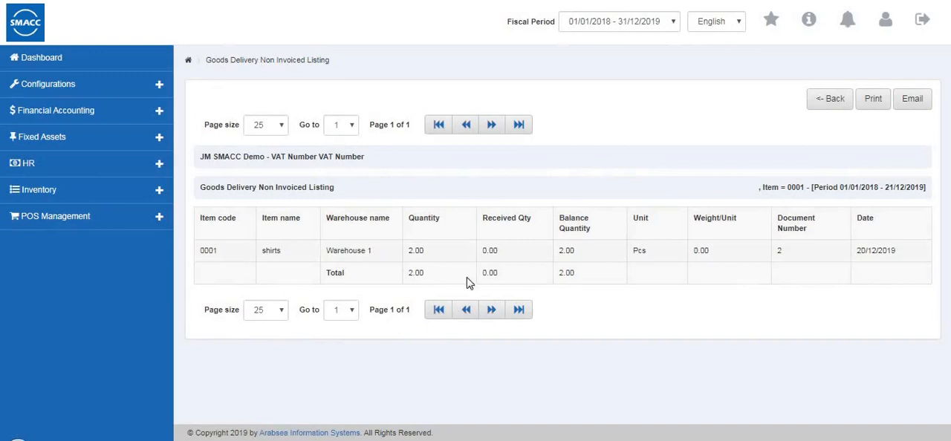
click(826, 101)
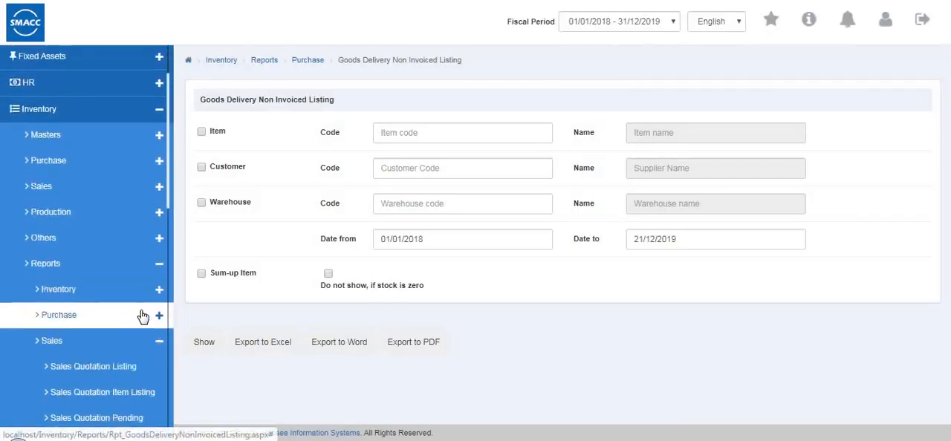
Open the criteria of the Sales Invoice Summary from the sales reports
scroll(143, 316, down, 6)
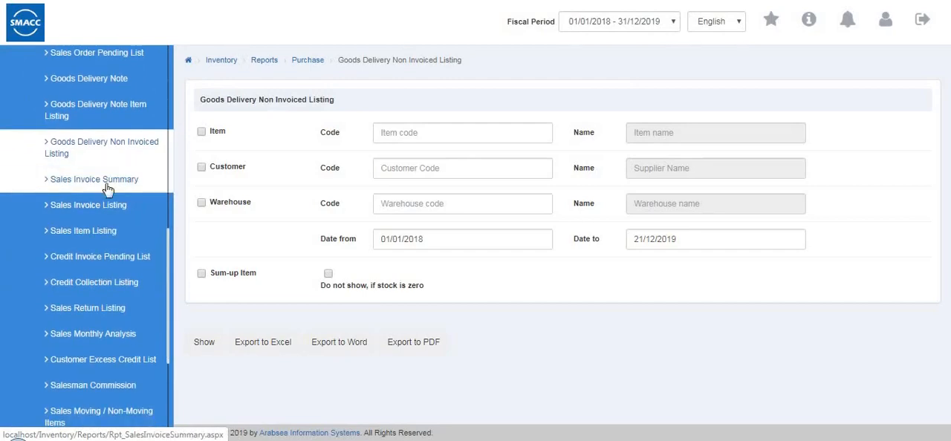
click(108, 189)
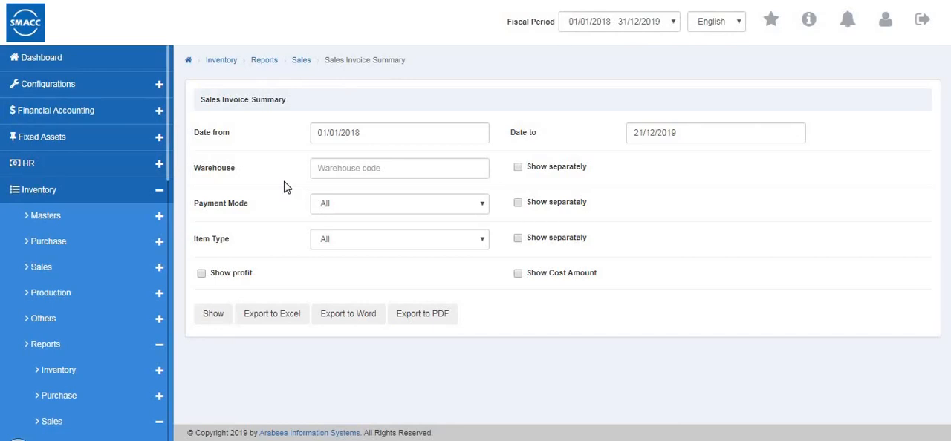
click(375, 168)
click(374, 205)
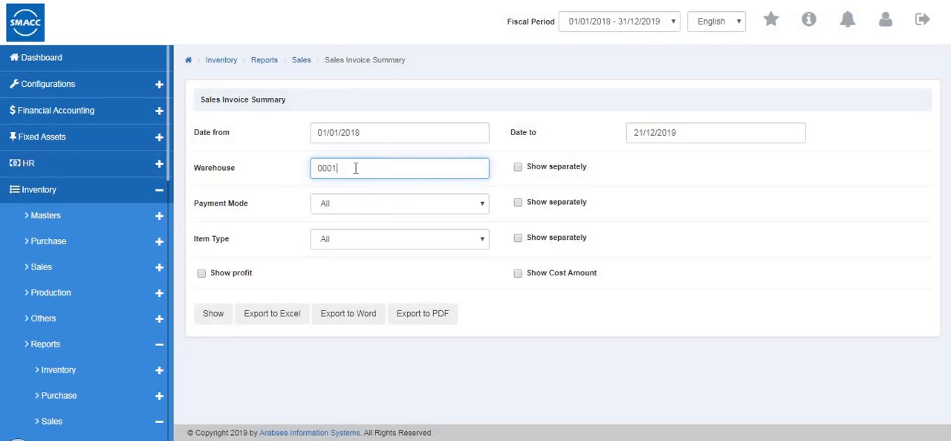
key(BackSpace)
key(BackSpace)
key(BackSpace)
key(BackSpace)
key(Down)
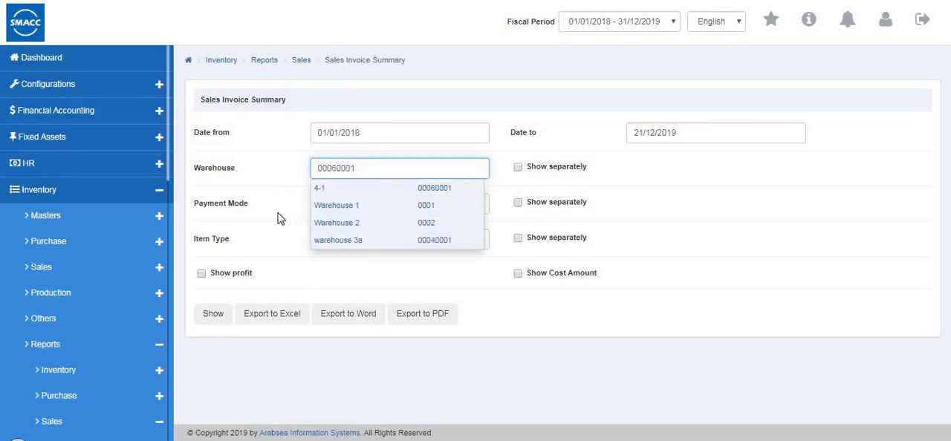
key(BackSpace)
key(BackSpace)
key(BackSpace)
key(BackSpace)
key(BackSpace)
key(BackSpace)
key(BackSpace)
key(BackSpace)
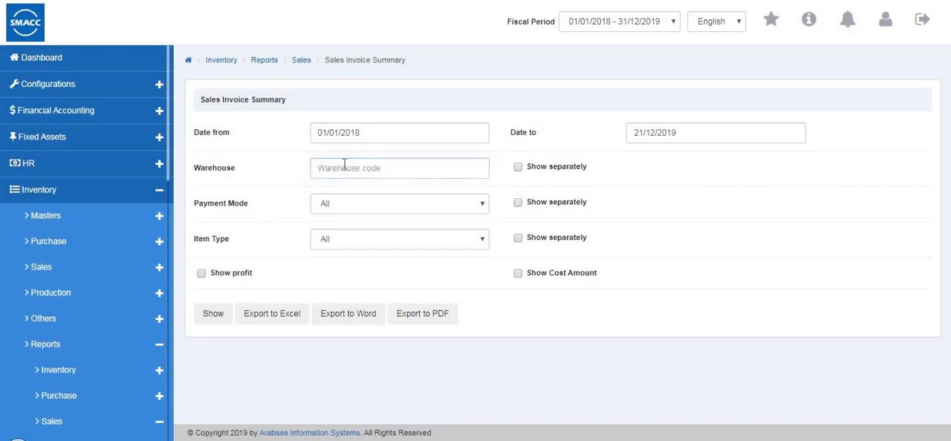
Limit the Sales Invoice Summary to warehouse 0002, all payment modes and the Inventory item type
click(344, 164)
click(353, 223)
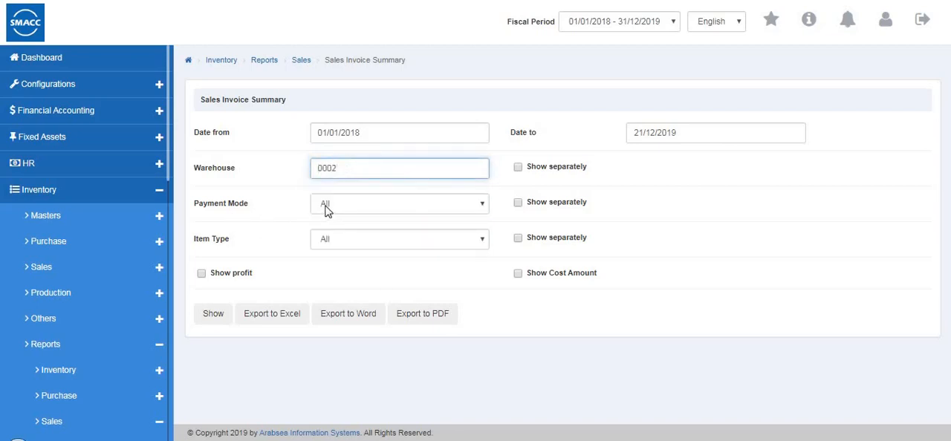
click(326, 211)
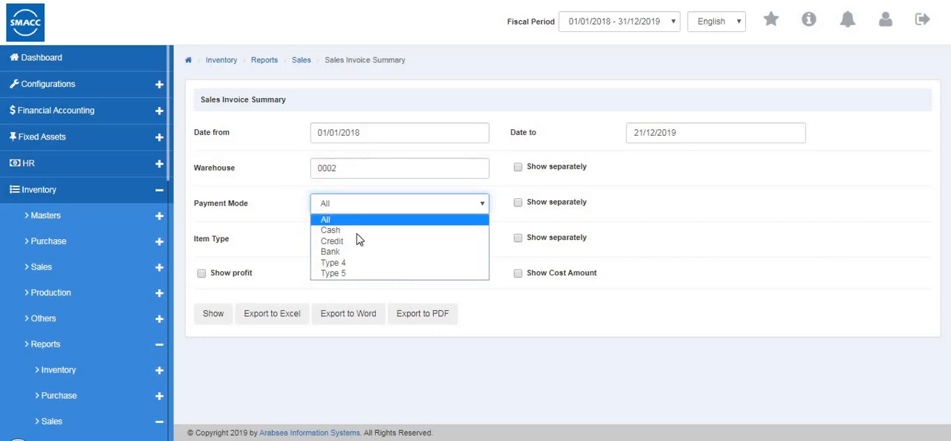
click(340, 222)
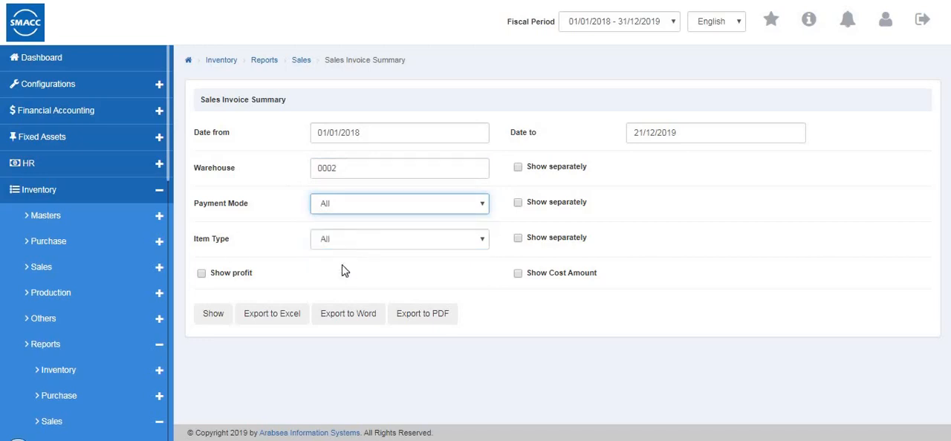
click(341, 242)
click(357, 266)
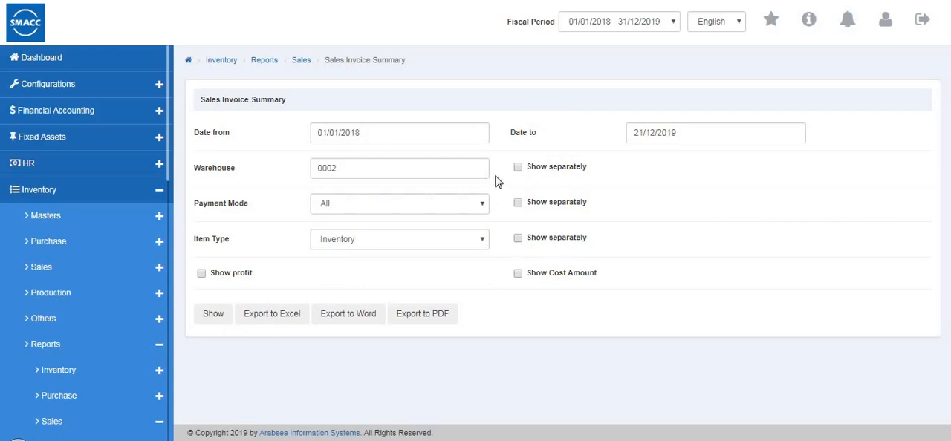
Generate the Sales Invoice Summary with the warehouse shown separately, and return to its criteria
click(518, 169)
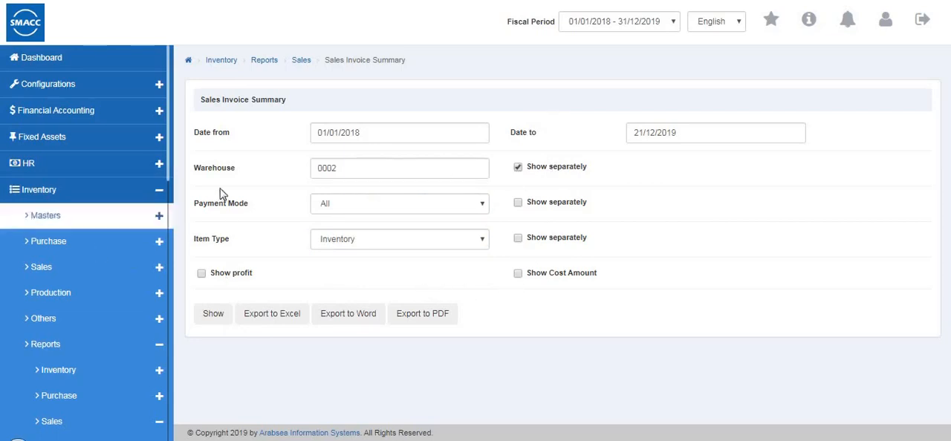
click(216, 319)
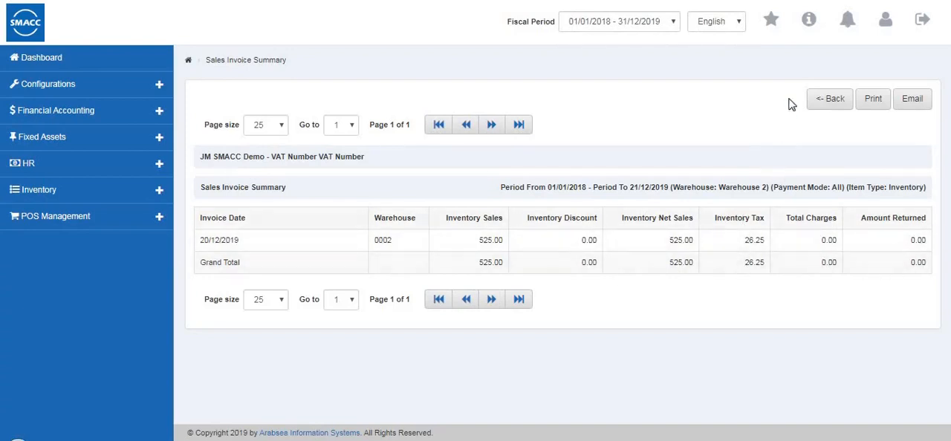
click(814, 99)
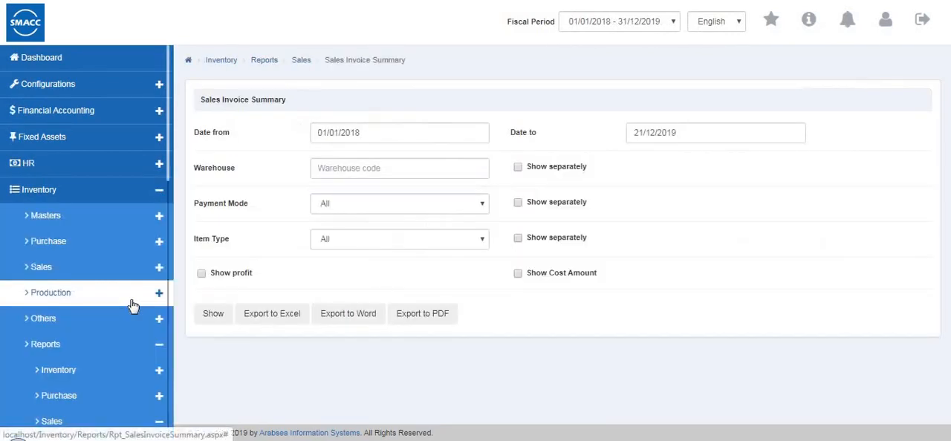
Open the Sales Invoice Listing and generate it based on date for a particular customer and Warehouse 1 (0001), with all payment modes
scroll(130, 297, down, 7)
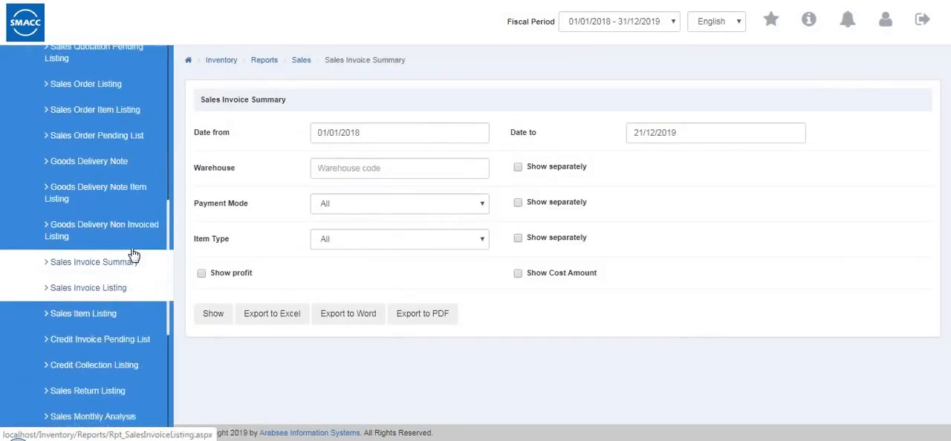
click(110, 258)
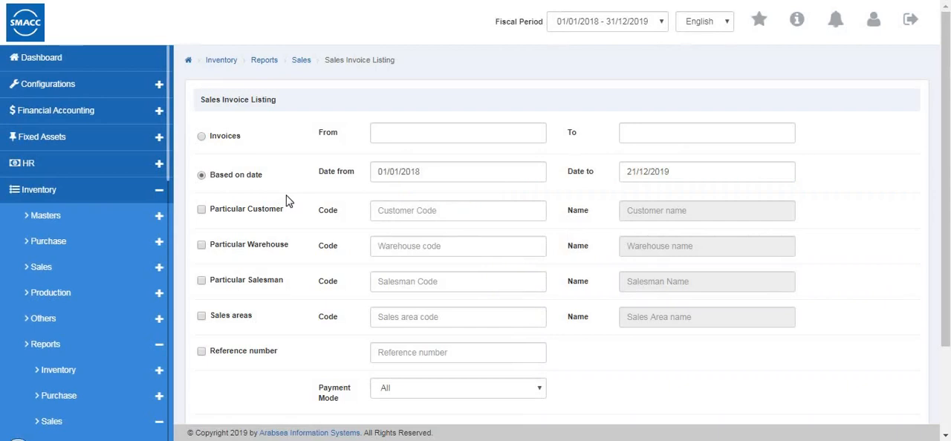
click(201, 177)
click(201, 210)
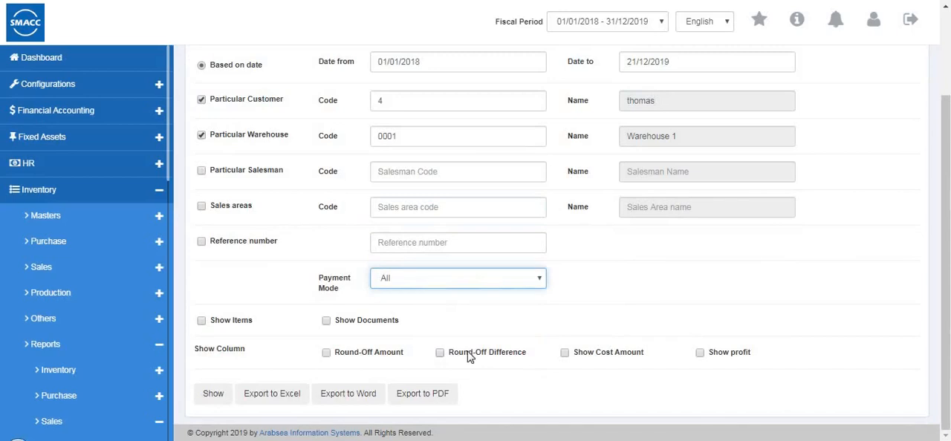
click(214, 396)
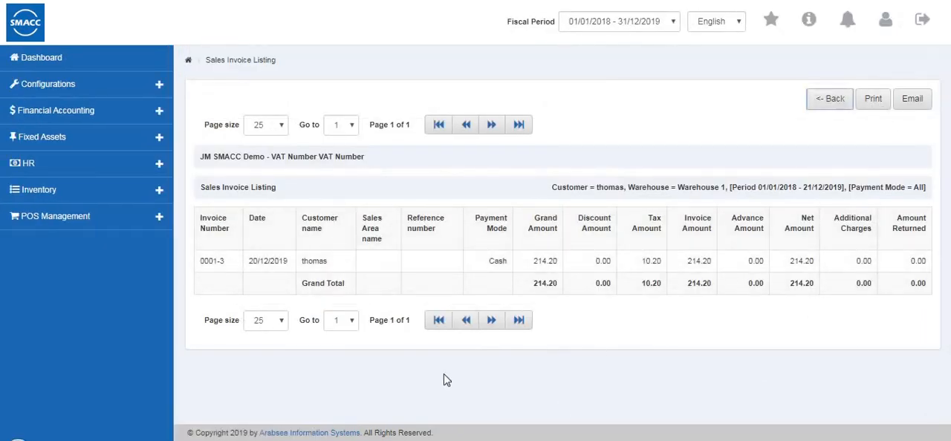
Open the Sales Item Listing from the sales reports and limit it to Warehouse 1 (0001)
scroll(386, 377, down, 2)
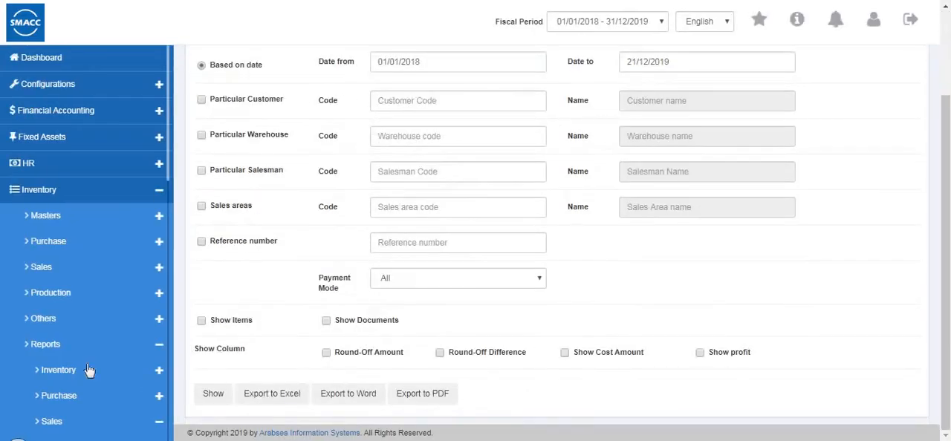
scroll(98, 371, down, 5)
scroll(98, 371, down, 4)
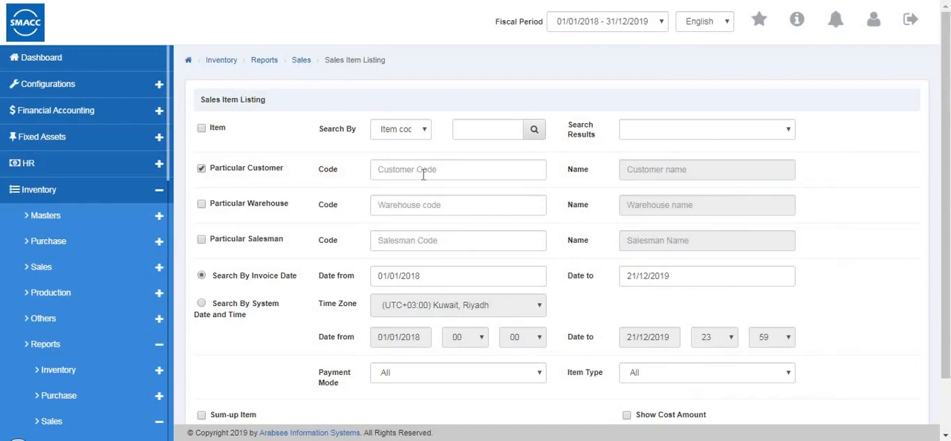
click(200, 203)
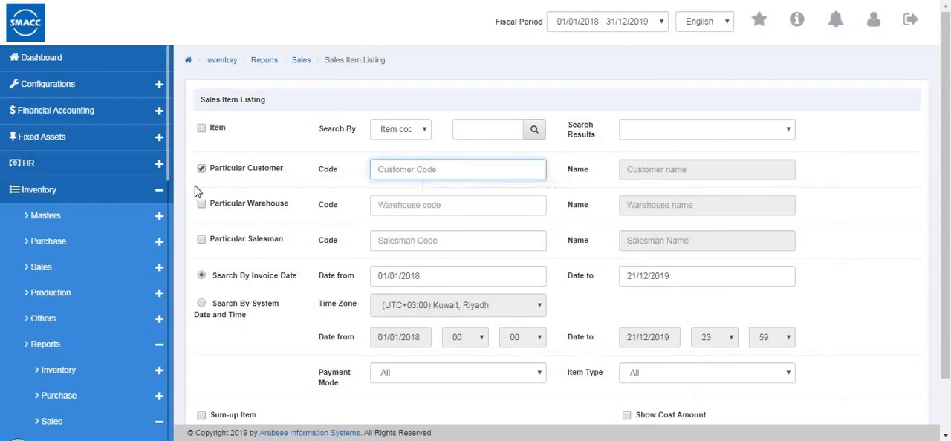
click(396, 208)
click(424, 222)
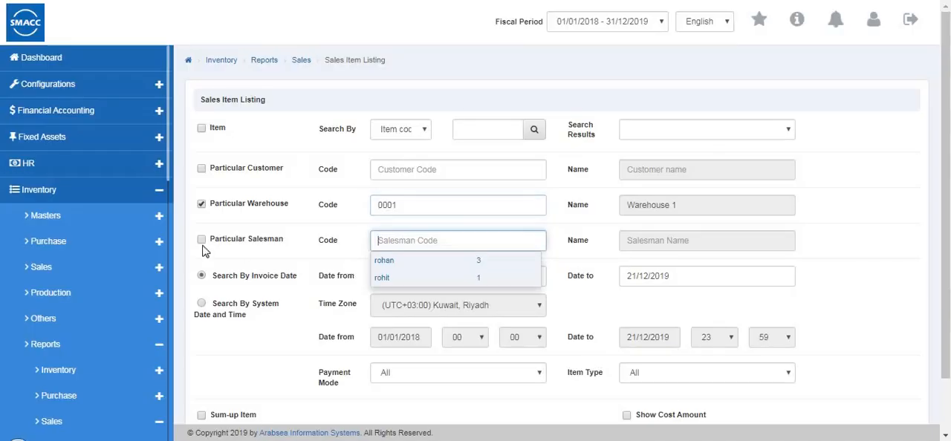
Limit the Sales Item Listing to the salesman with code 1, keeping the search by invoice date
click(200, 239)
click(402, 242)
text(1)
click(398, 273)
click(239, 303)
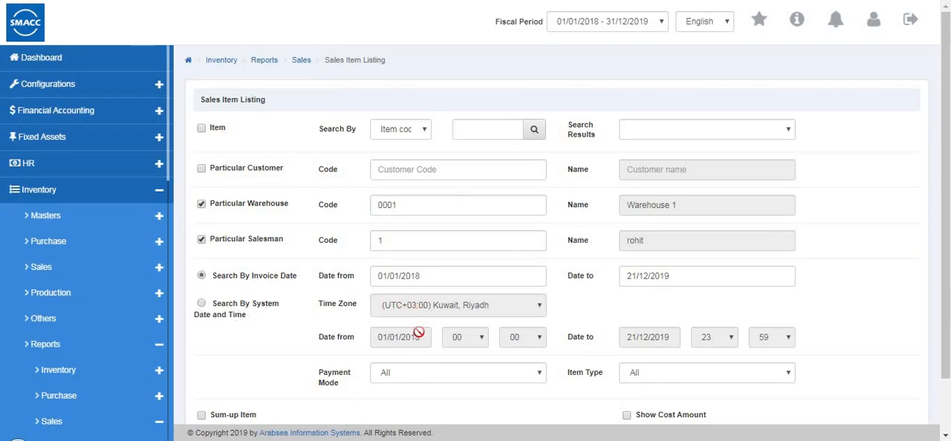
Generate the Sales Item Listing for all payment modes and the Inventory item type, and return to its criteria
click(431, 373)
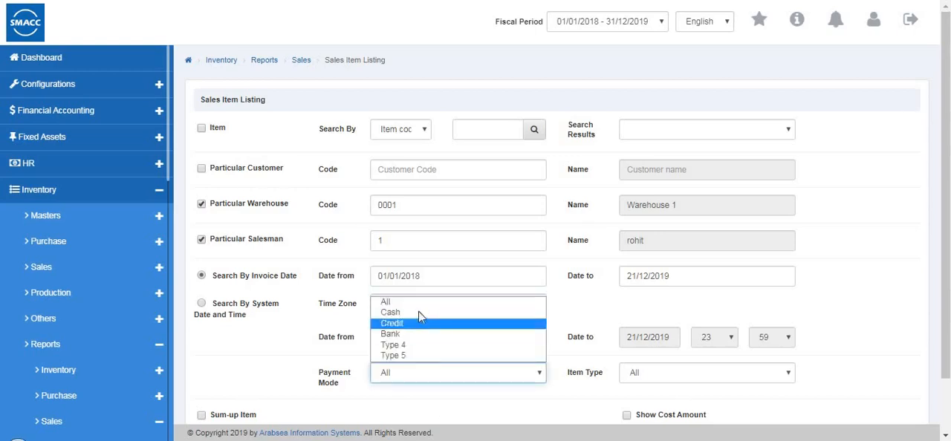
click(697, 364)
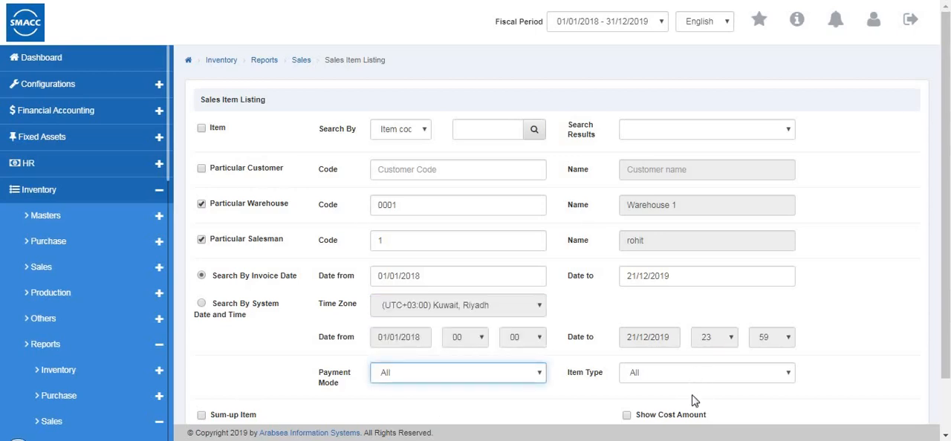
click(696, 374)
click(666, 400)
scroll(656, 389, down, 1)
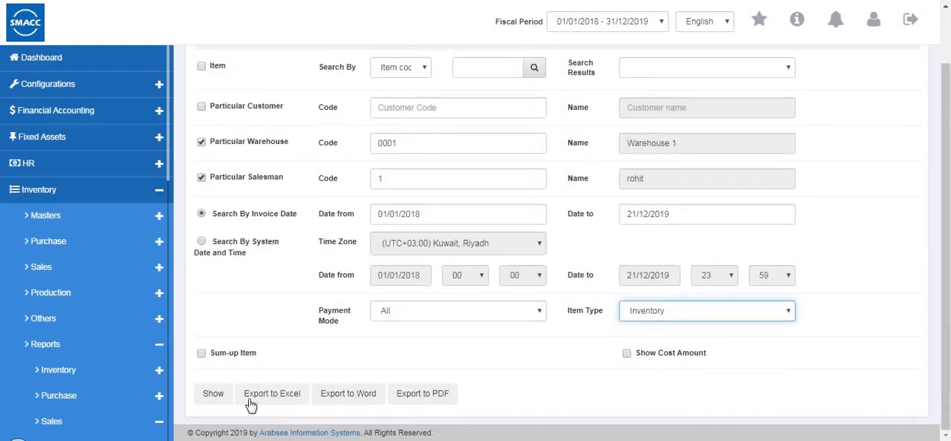
click(214, 395)
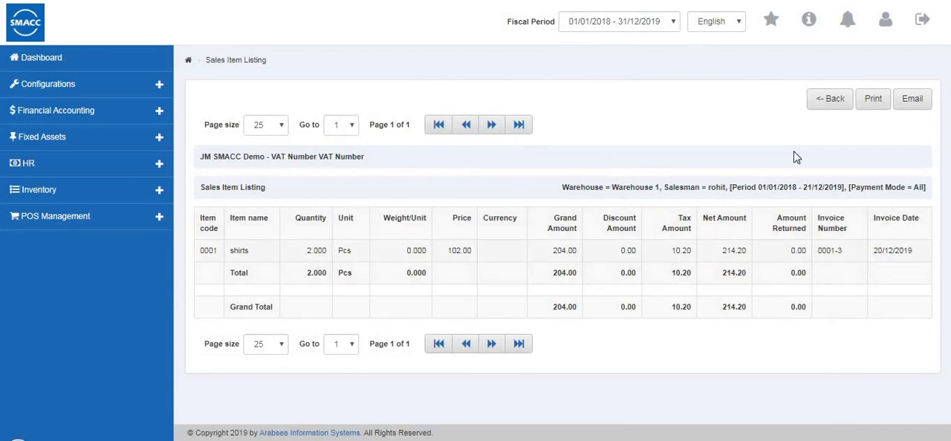
click(828, 104)
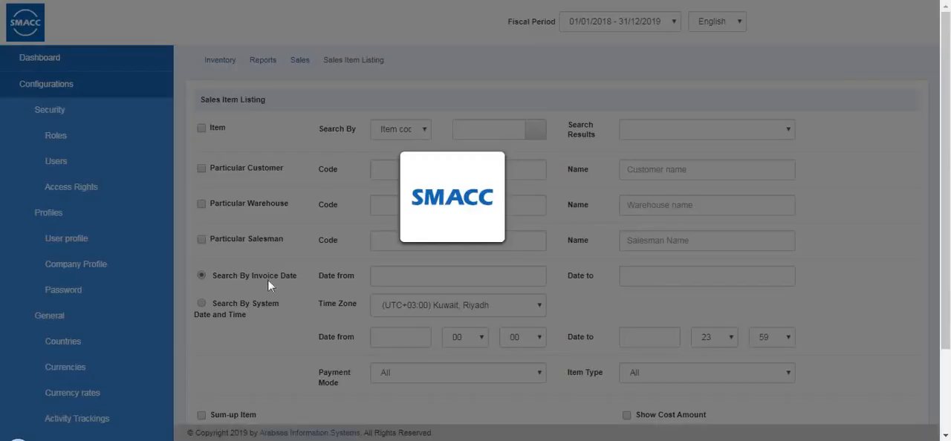
Open the Credit Invoice Pending List from the sales reports and enable its warehouse, salesman and customer filters
scroll(5, 364, down, 5)
scroll(64, 335, down, 5)
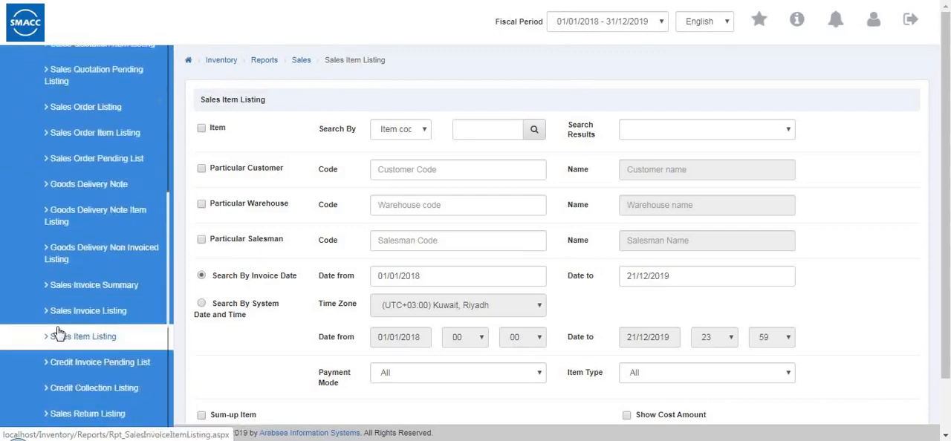
click(105, 292)
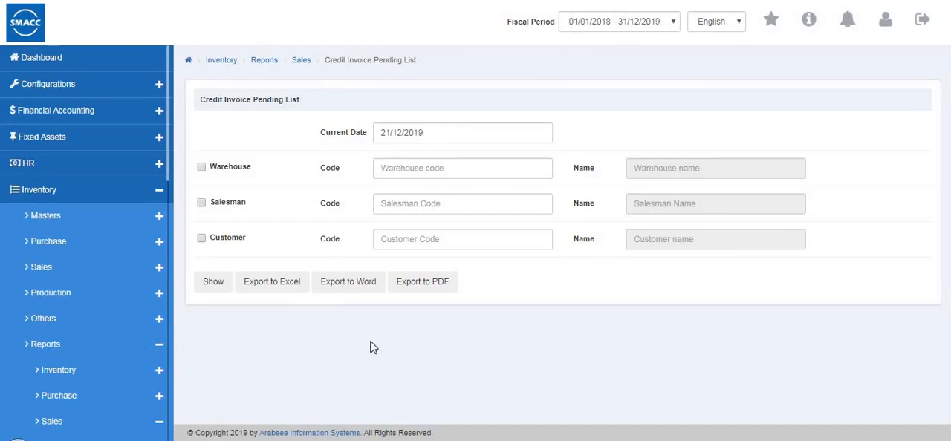
click(430, 131)
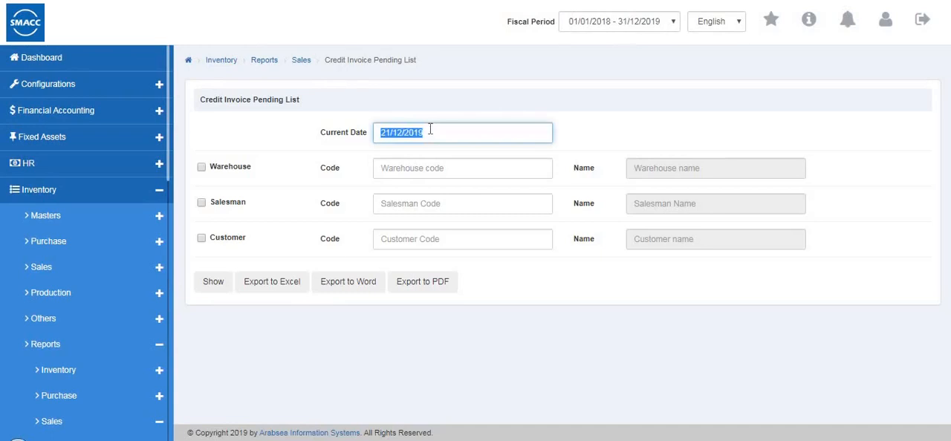
click(202, 167)
click(201, 203)
click(202, 238)
Generate the Credit Invoice Pending List for Warehouse 2 (0002), the salesman with code 1 and a particular customer
click(467, 167)
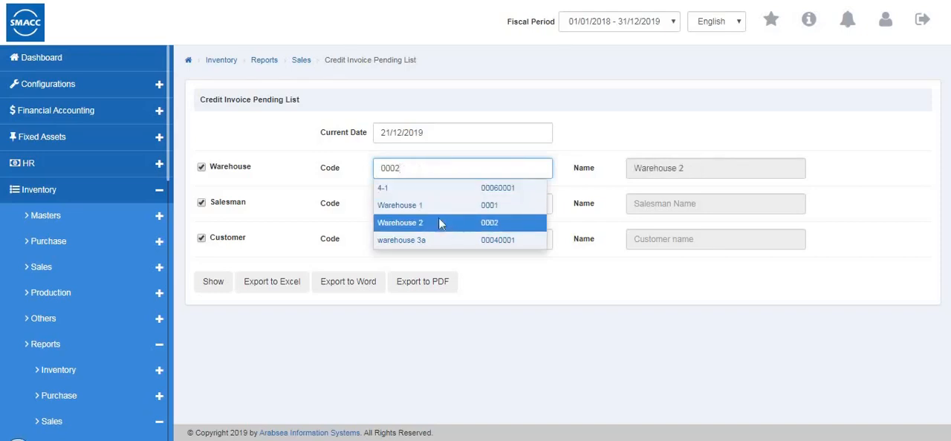
click(439, 223)
click(424, 206)
text(1)
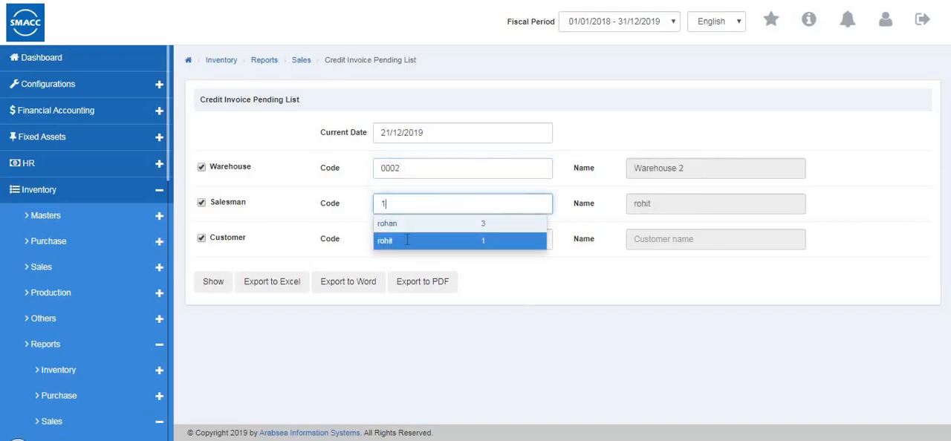
click(407, 240)
click(407, 240)
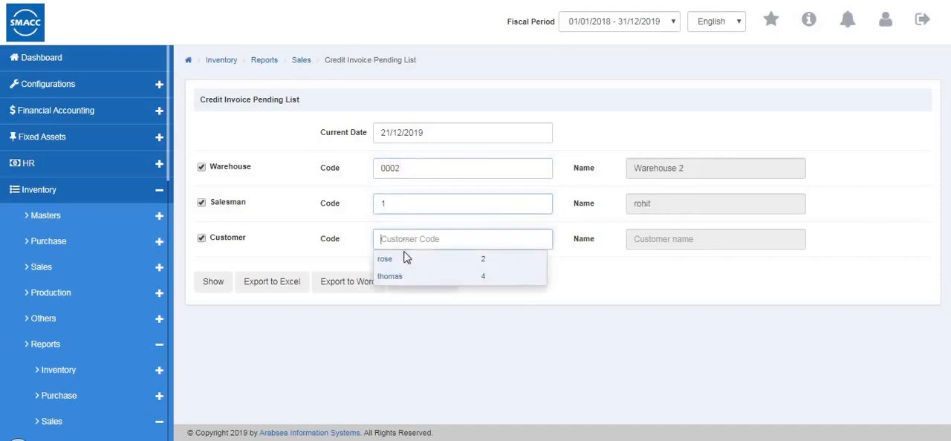
click(213, 292)
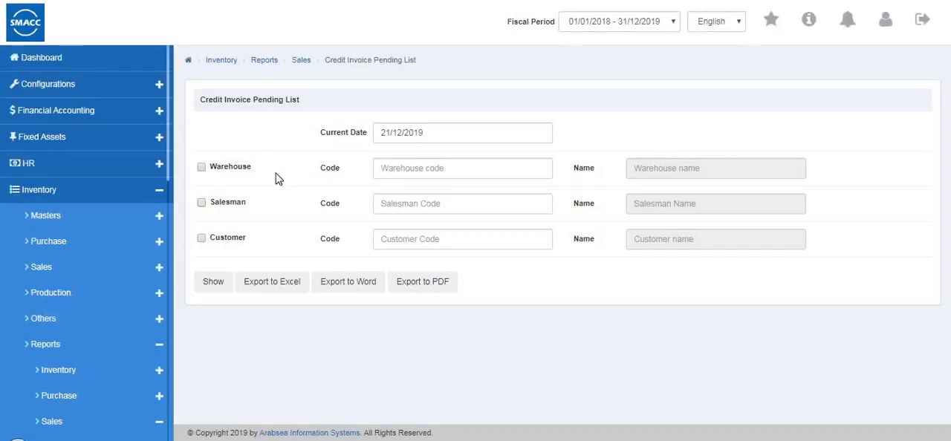
Open the Credit Collection Listing from the sales reports and limit it to a particular customer
scroll(111, 274, down, 6)
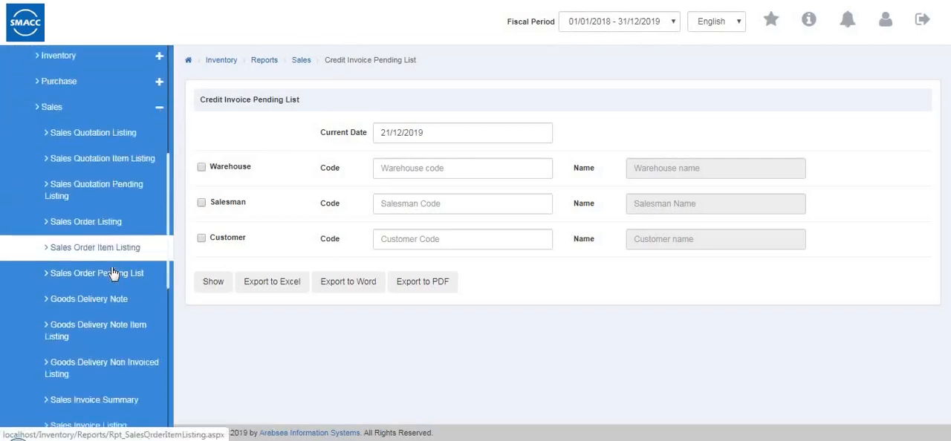
click(94, 379)
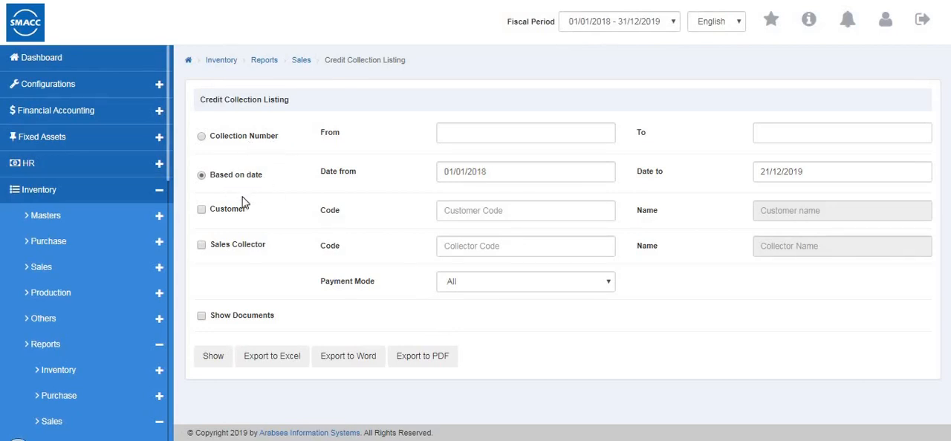
click(202, 210)
click(453, 210)
key(F2)
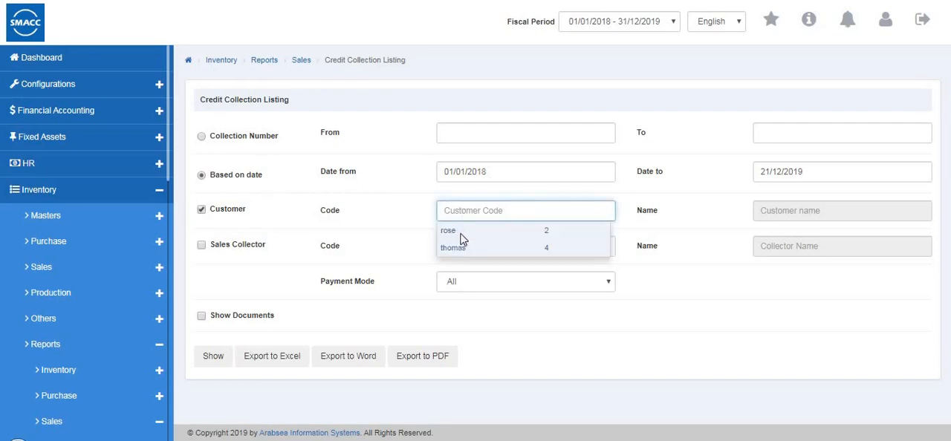
click(461, 231)
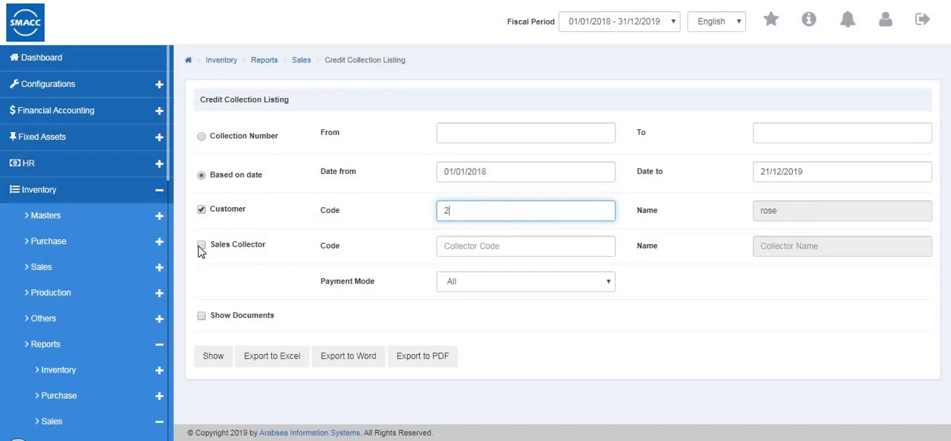
Generate the Credit Collection Listing for the sales collector with code 1 and all payment modes, and return to its criteria
click(201, 246)
click(491, 251)
click(446, 265)
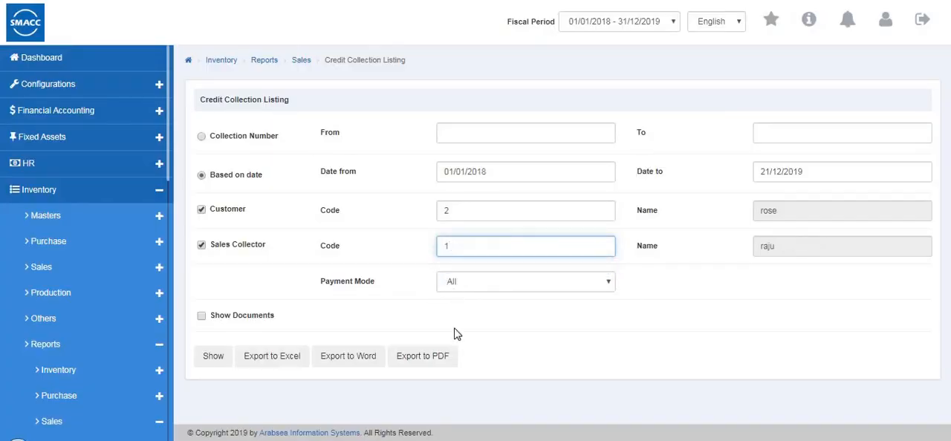
click(461, 285)
click(206, 364)
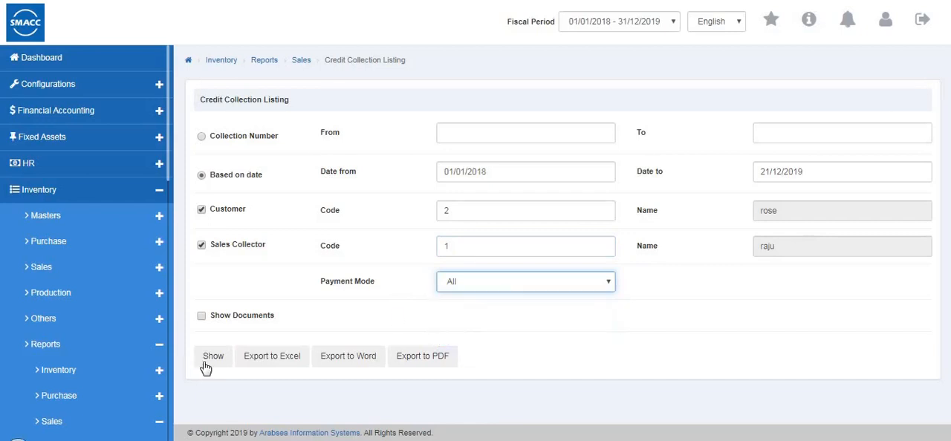
click(213, 358)
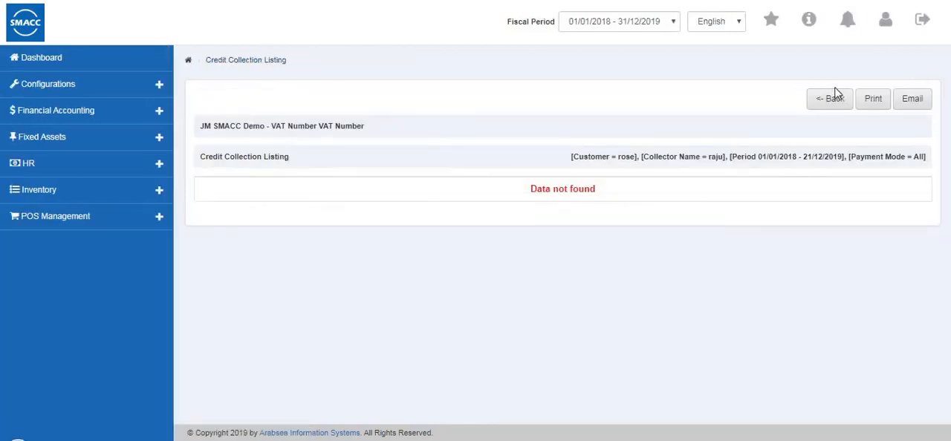
click(829, 102)
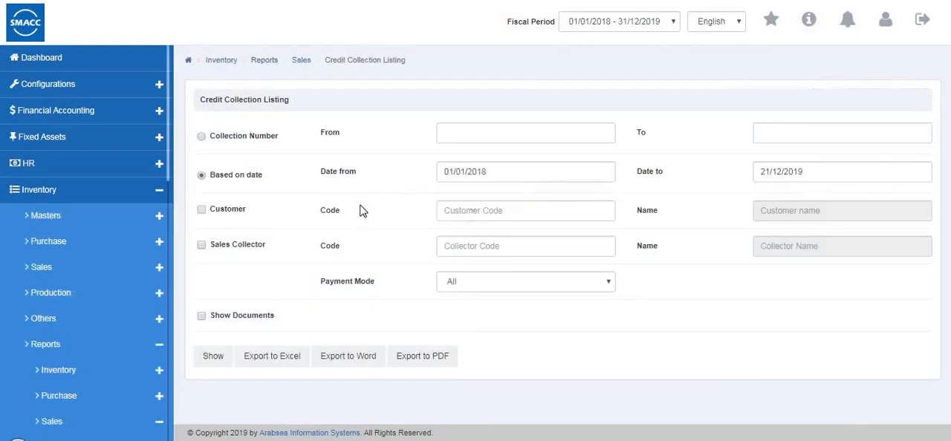
Open the Sales Return Listing from the sales reports to view its criteria
scroll(10, 278, down, 6)
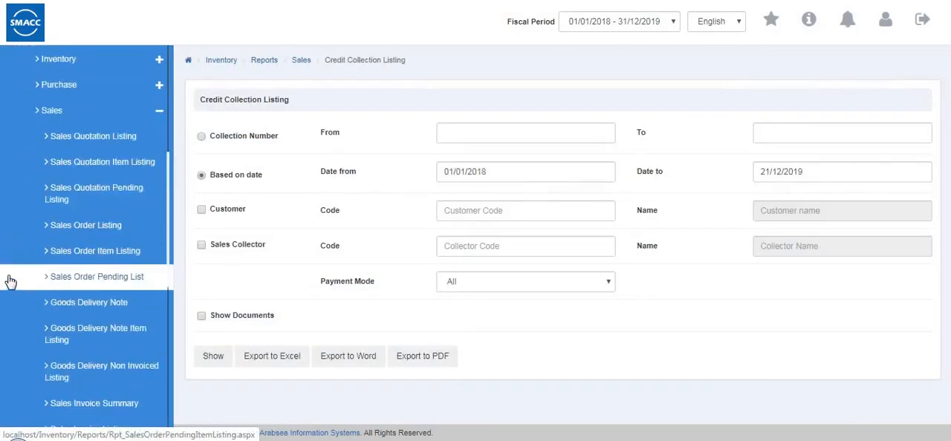
scroll(63, 278, down, 2)
click(74, 292)
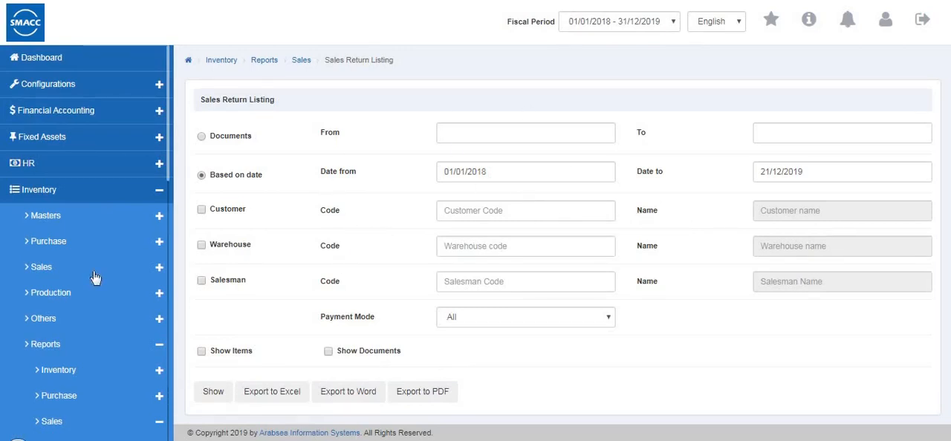
Open the Sales Monthly Analysis and base it on warehouse, with the months running from January to December
scroll(95, 277, down, 8)
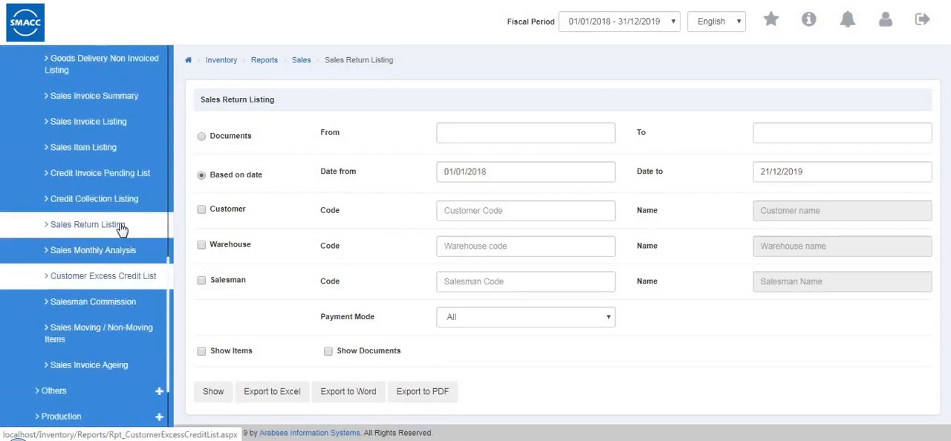
scroll(126, 223, down, 2)
click(153, 211)
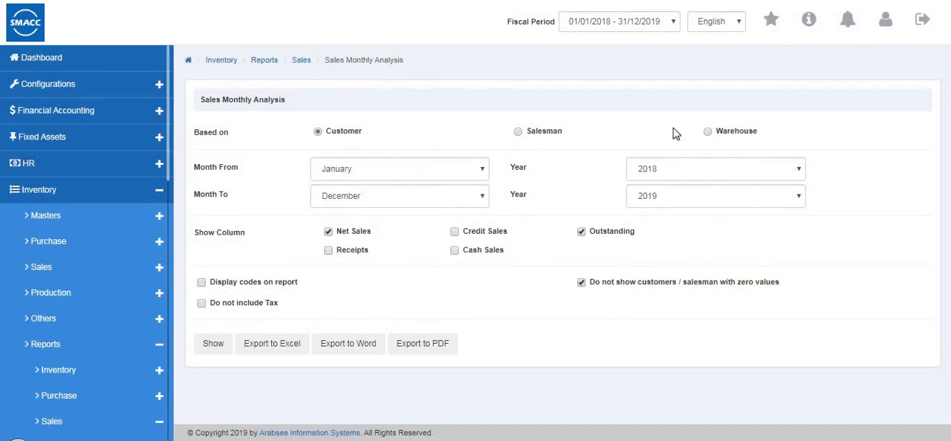
click(710, 134)
click(321, 172)
click(339, 193)
click(340, 197)
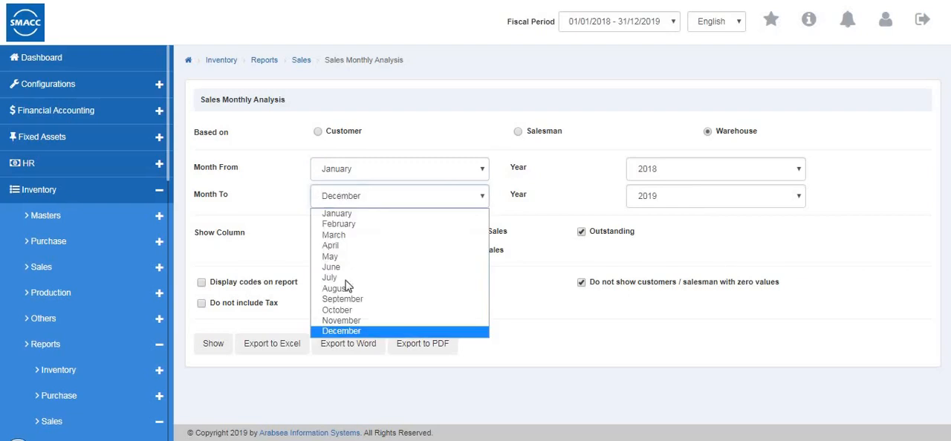
click(791, 250)
Set the starting year to 2019, generate the Sales Monthly Analysis through to its total columns, and return to its criteria
click(736, 172)
click(717, 187)
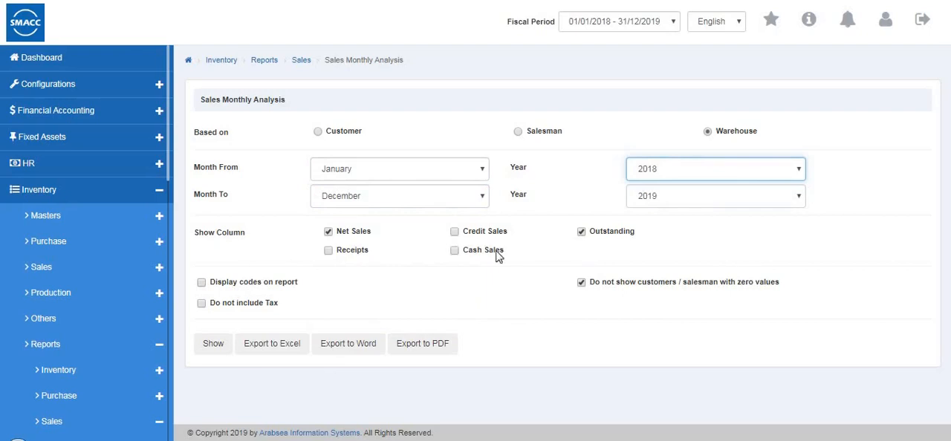
click(212, 343)
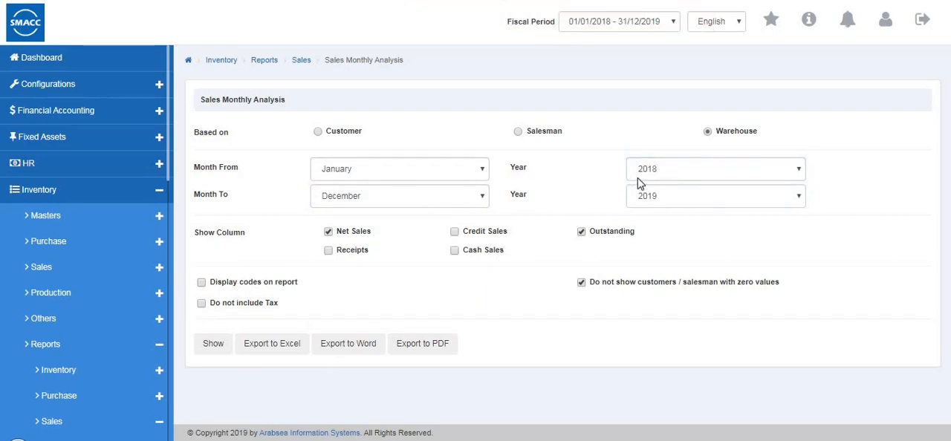
click(637, 175)
click(643, 196)
click(214, 345)
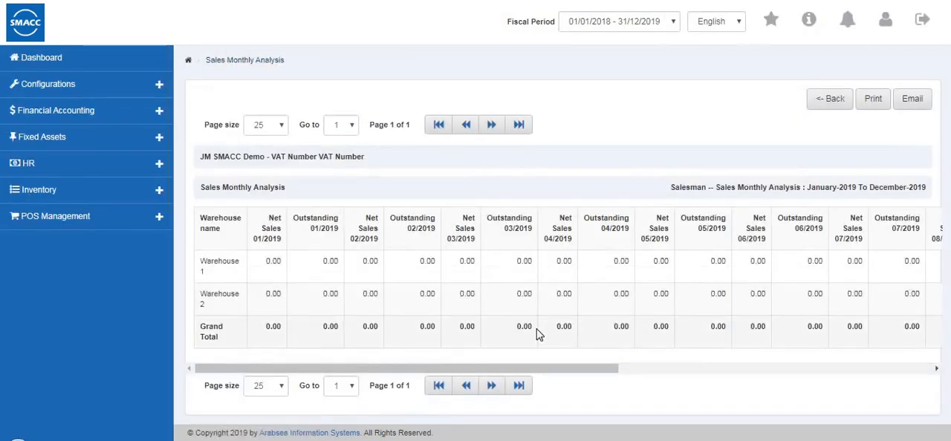
click(709, 369)
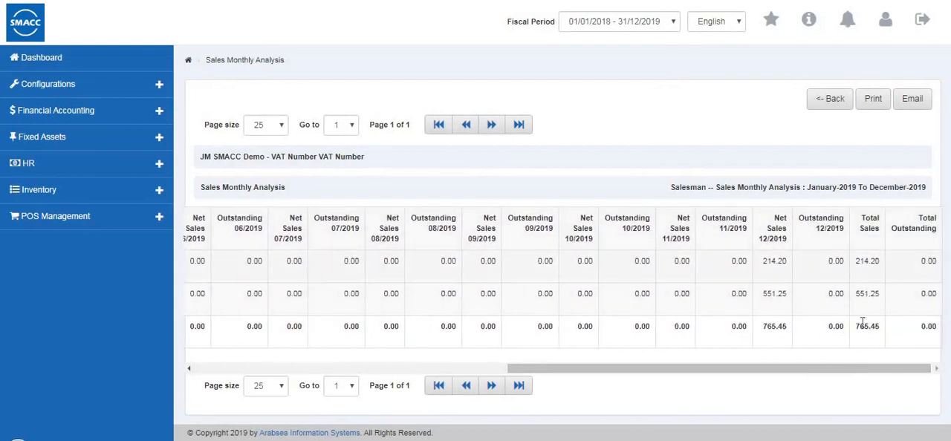
click(829, 104)
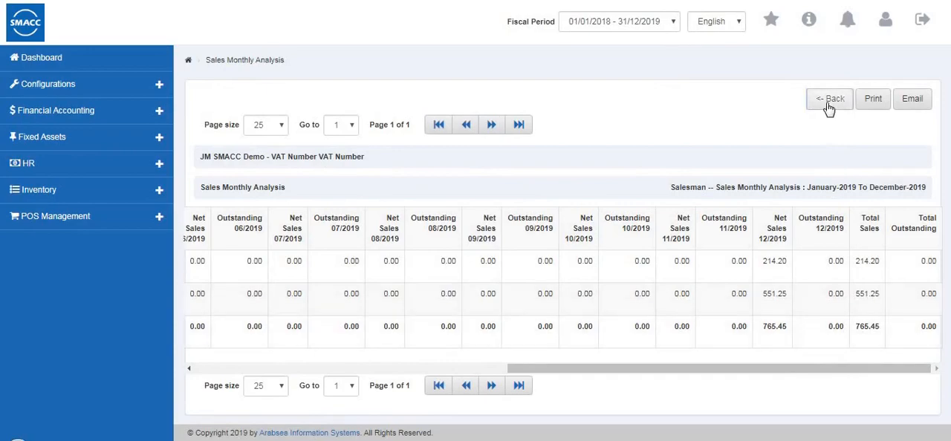
Open the Customer Excess Credit List, generate it as on 21/12/2019, and return to its criteria
scroll(78, 293, down, 10)
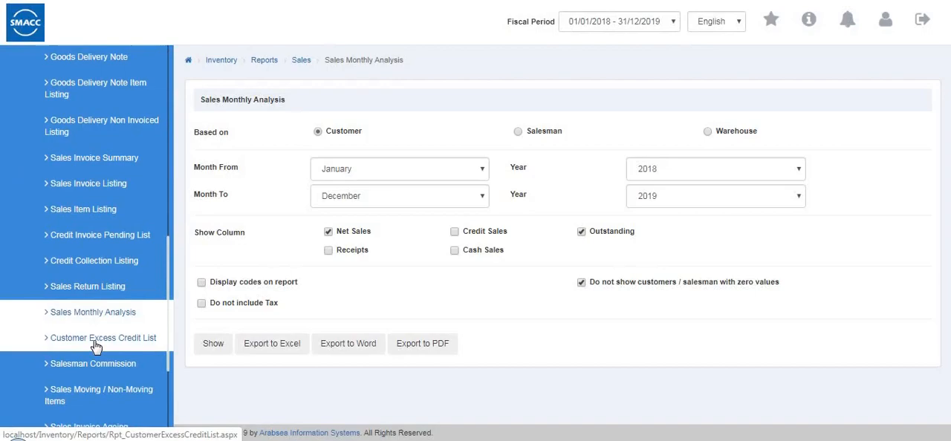
click(99, 343)
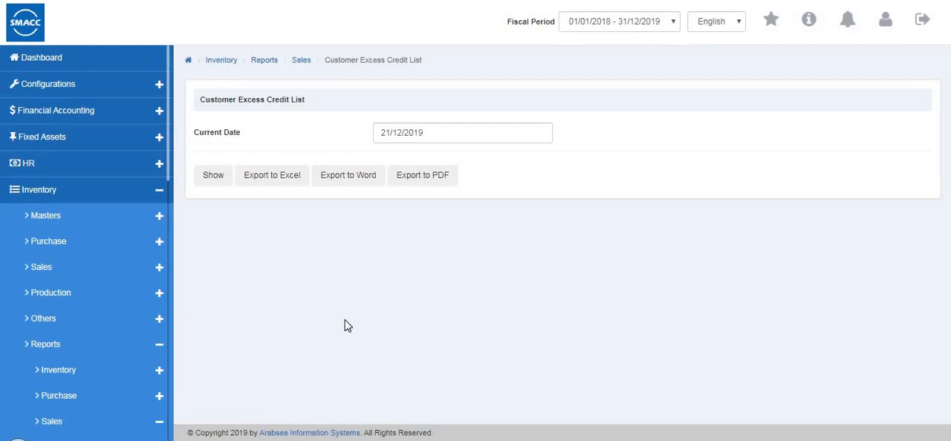
click(213, 176)
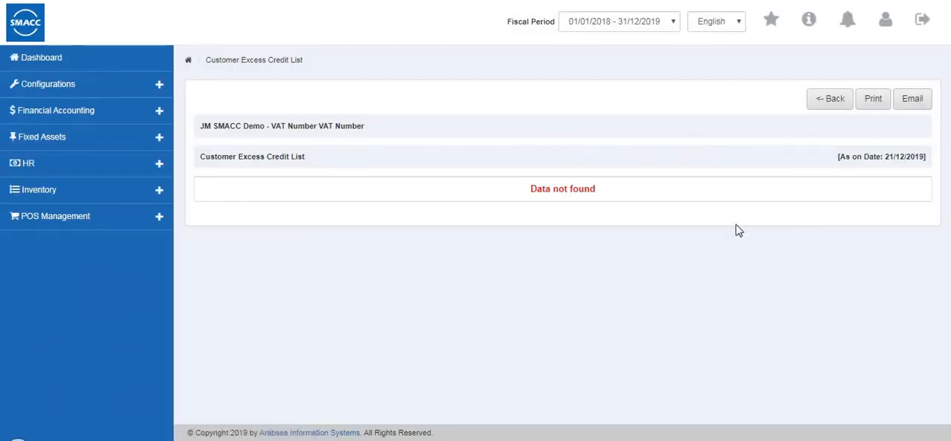
click(817, 104)
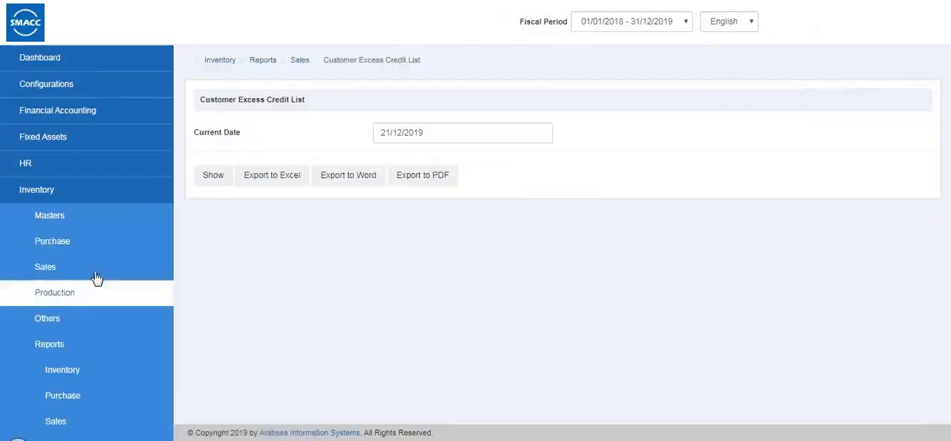
View the Salesman Commission report's criteria and open the Sales Moving / Non-Moving Items report
scroll(97, 277, down, 9)
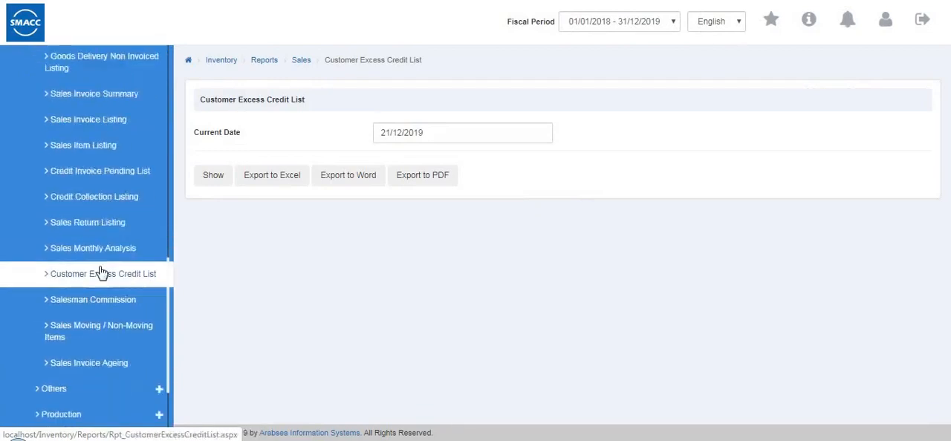
scroll(80, 250, down, 2)
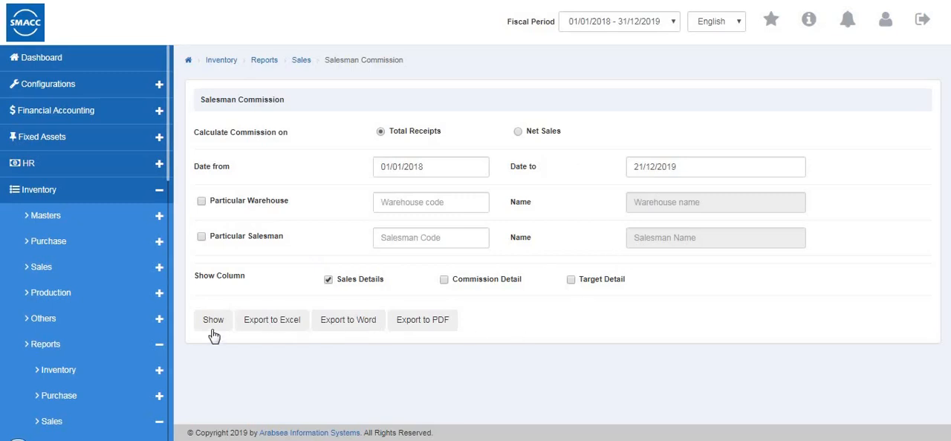
scroll(102, 345, down, 6)
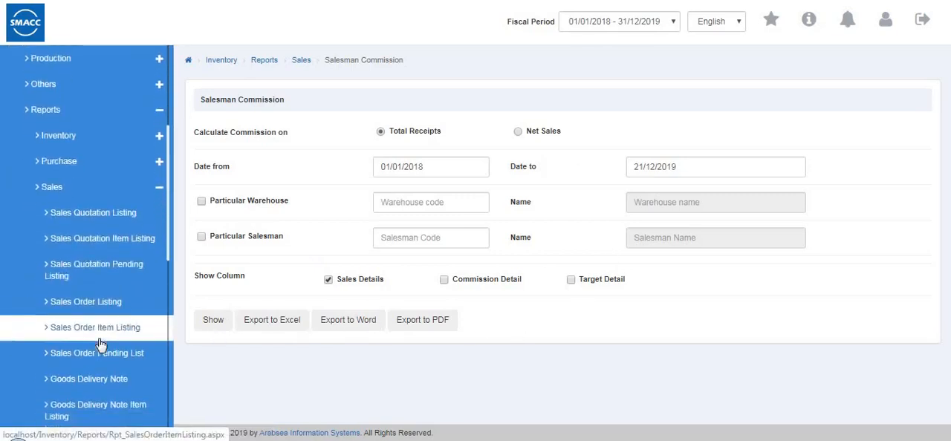
scroll(102, 345, down, 3)
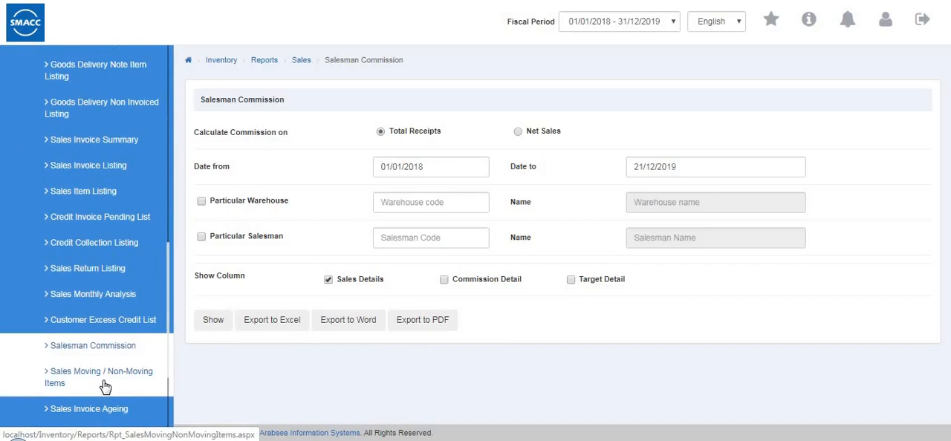
click(87, 382)
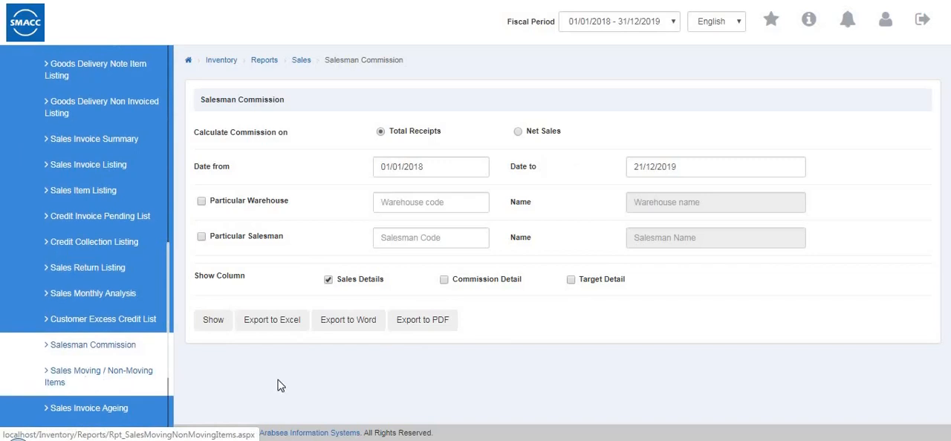
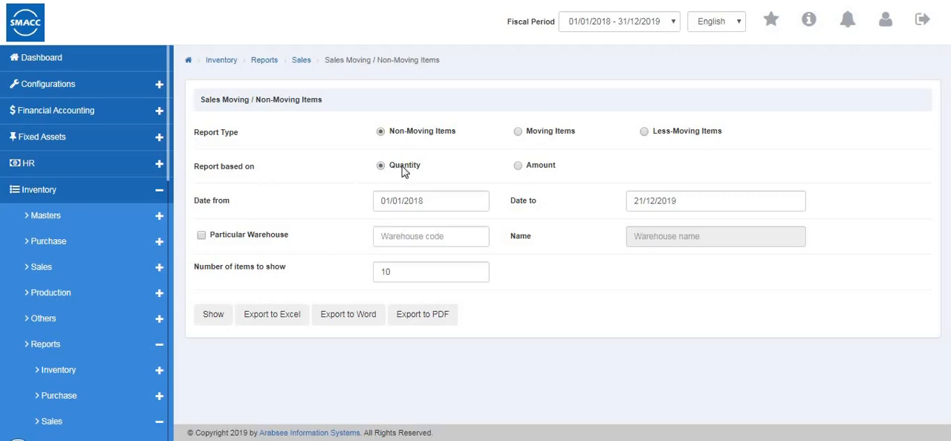
Restrict the Sales Moving / Non-Moving Items report to Warehouse 1, generate it for non-moving items by quantity, and return to its criteria
click(201, 237)
click(451, 237)
click(408, 275)
click(409, 275)
click(212, 327)
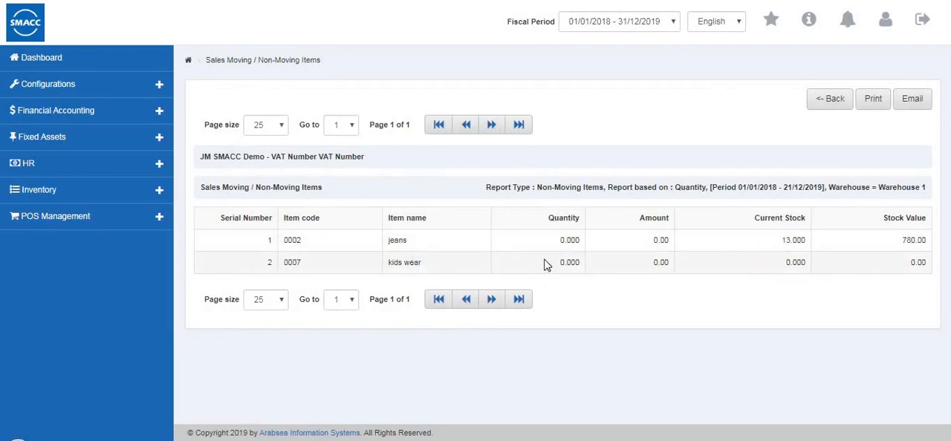
click(826, 108)
Open the Sales Invoice Ageing report and set its report type to All Invoices
scroll(176, 329, down, 3)
scroll(134, 319, down, 6)
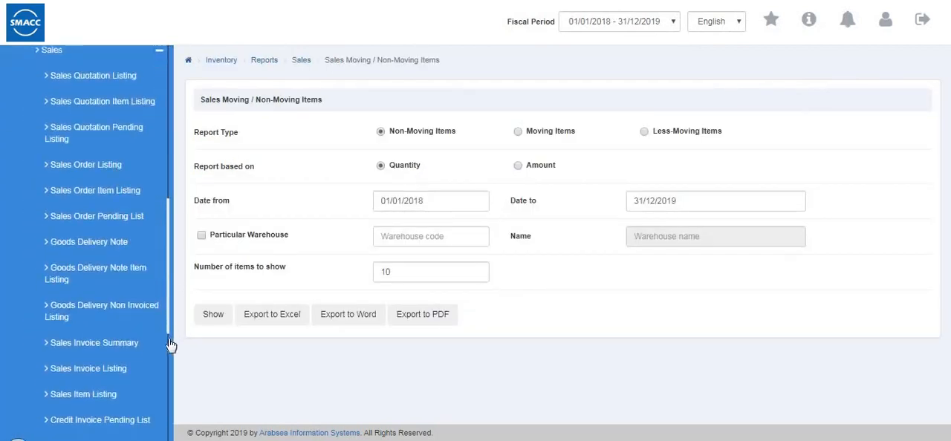
scroll(96, 310, down, 1)
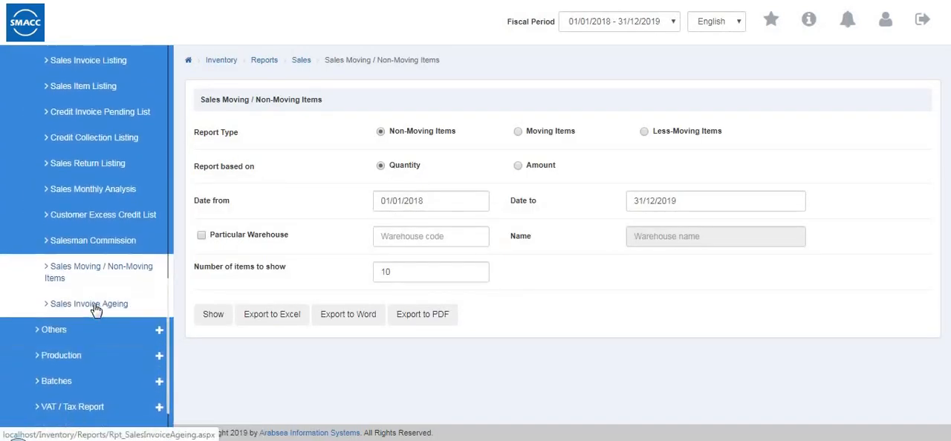
click(95, 310)
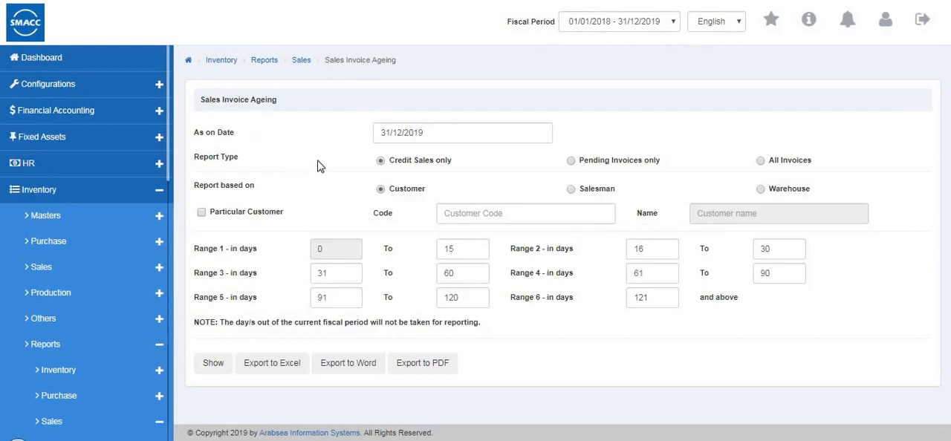
click(572, 165)
click(760, 162)
Base the Sales Invoice Ageing on customer, generate it and view it through to the total columns, and return to its criteria
click(570, 190)
click(201, 213)
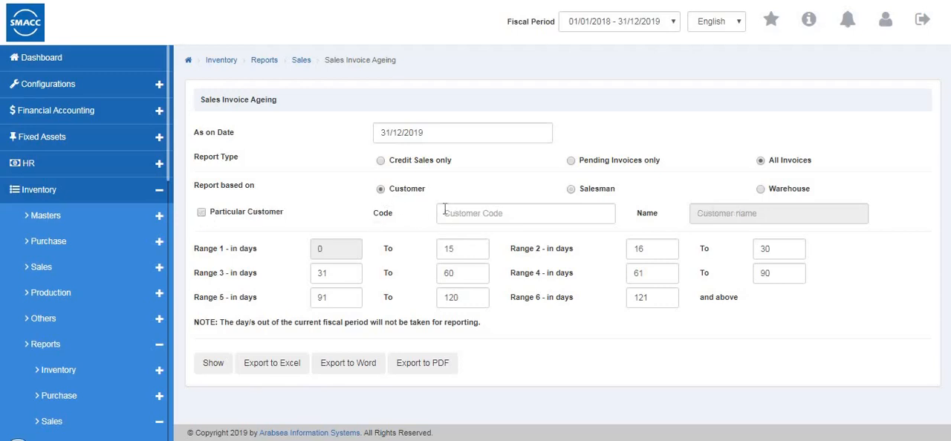
click(446, 213)
text(2)
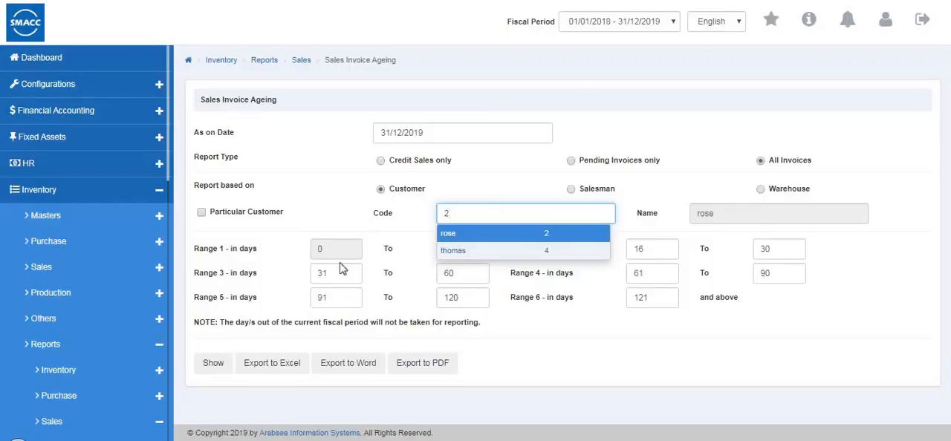
key(Return)
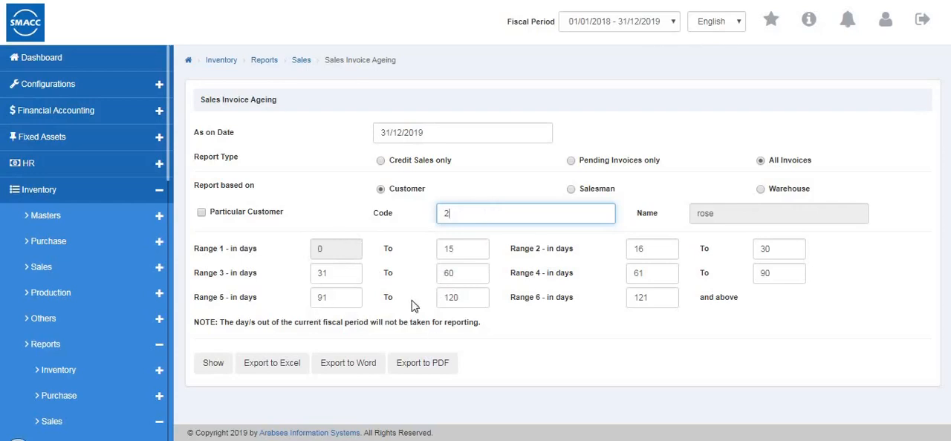
click(210, 367)
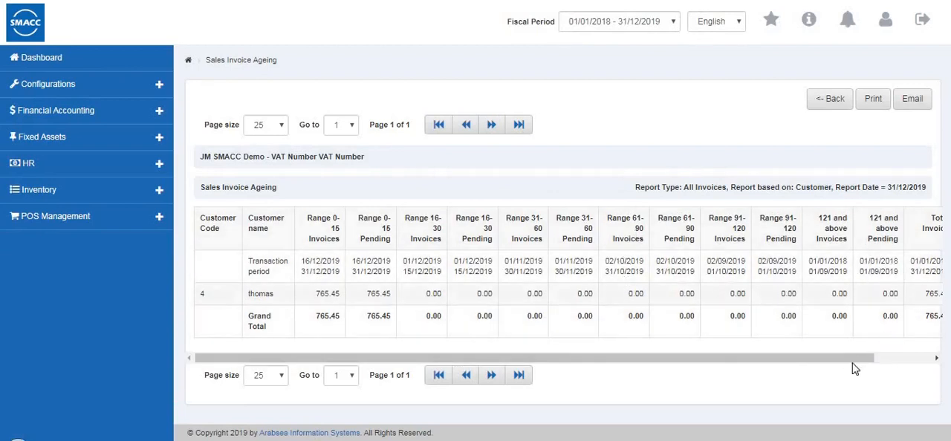
click(935, 358)
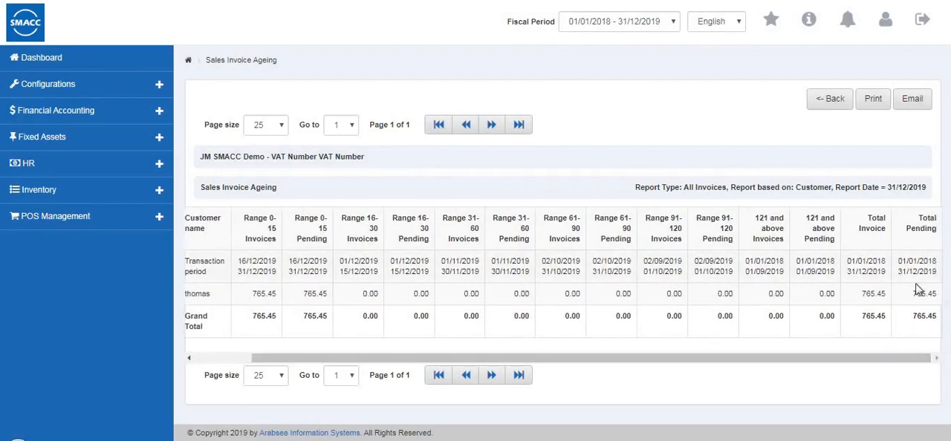
click(820, 103)
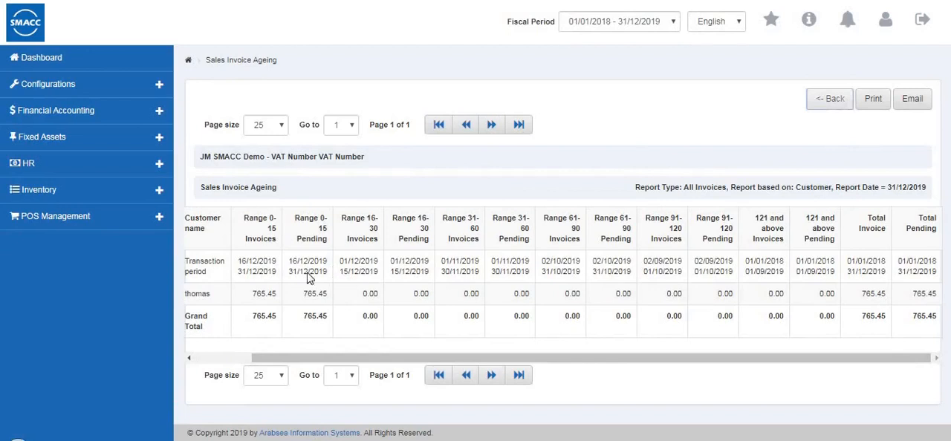
Go back to the start of the sales reports and open the Sales Quotation Listing
scroll(62, 272, down, 5)
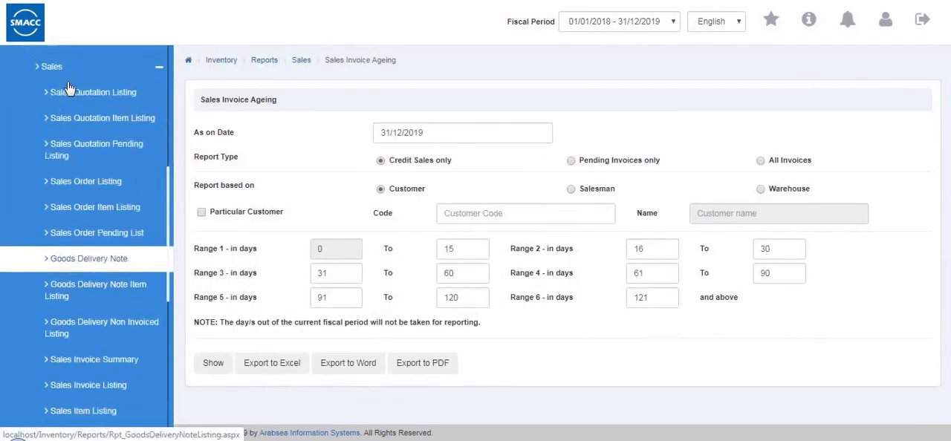
scroll(67, 88, down, 4)
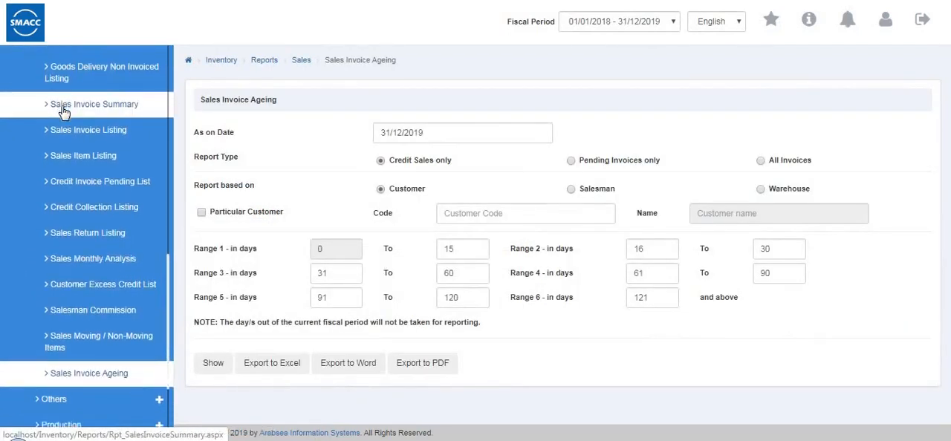
scroll(81, 97, up, 4)
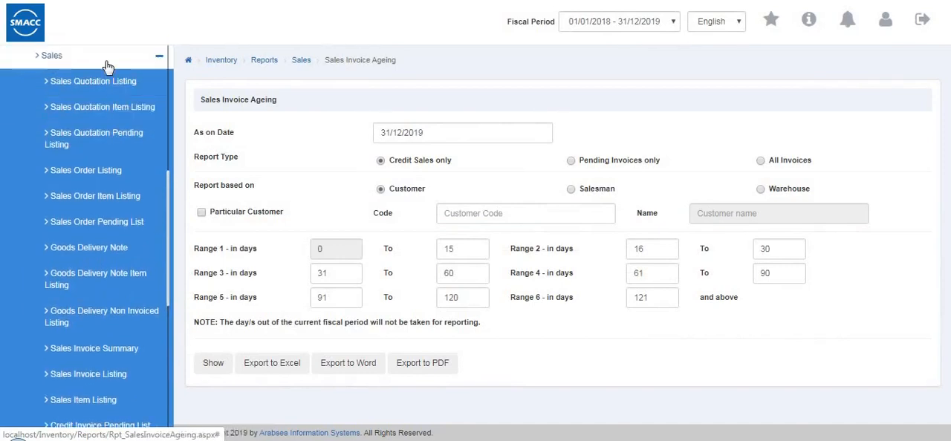
click(108, 67)
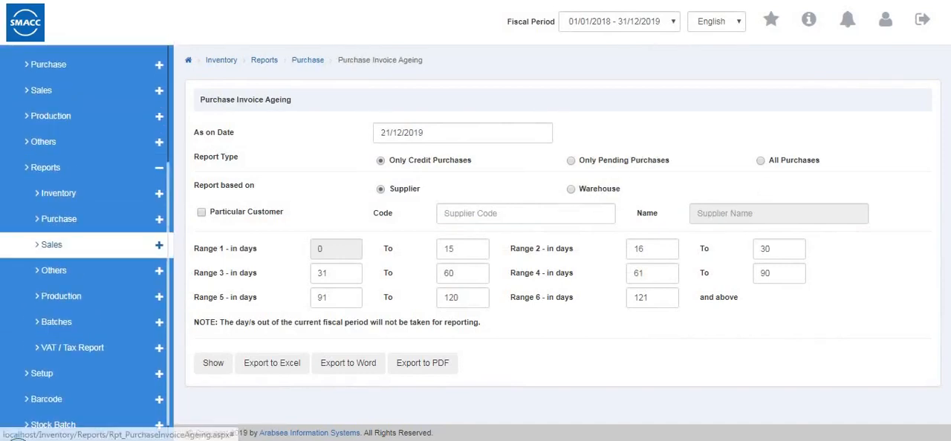
click(69, 254)
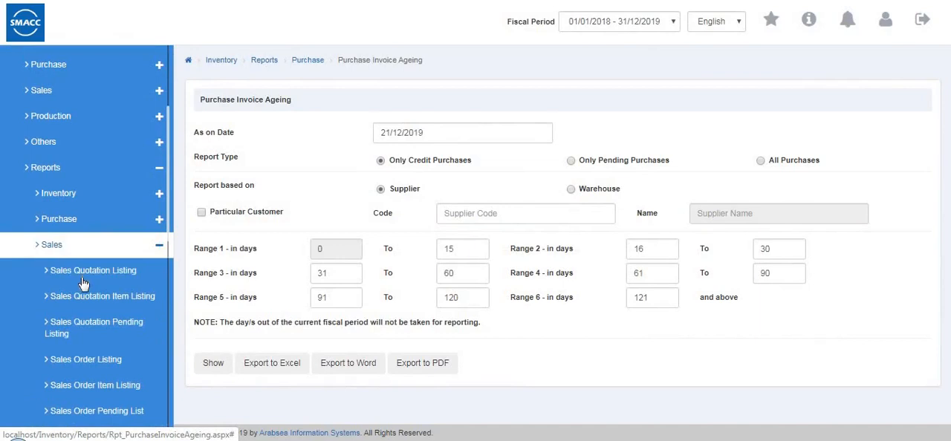
click(79, 273)
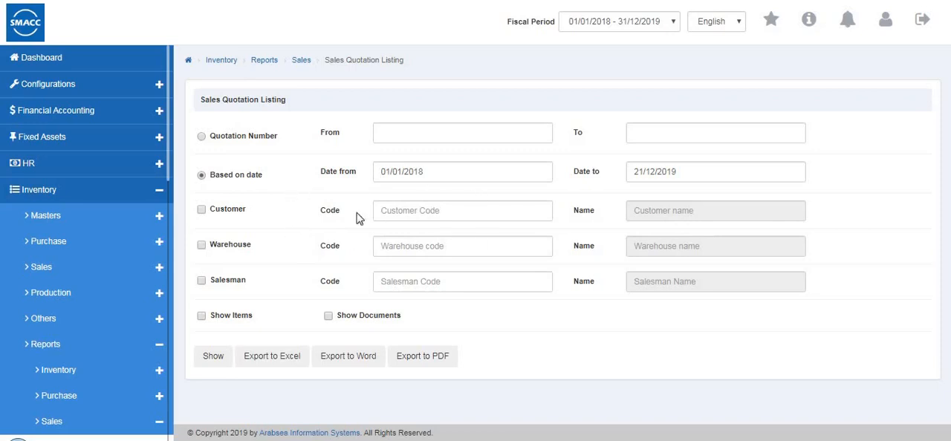
Filter the Sales Quotation Listing by the first suggested customer, generate it, and return to its criteria
click(259, 225)
click(399, 214)
click(385, 230)
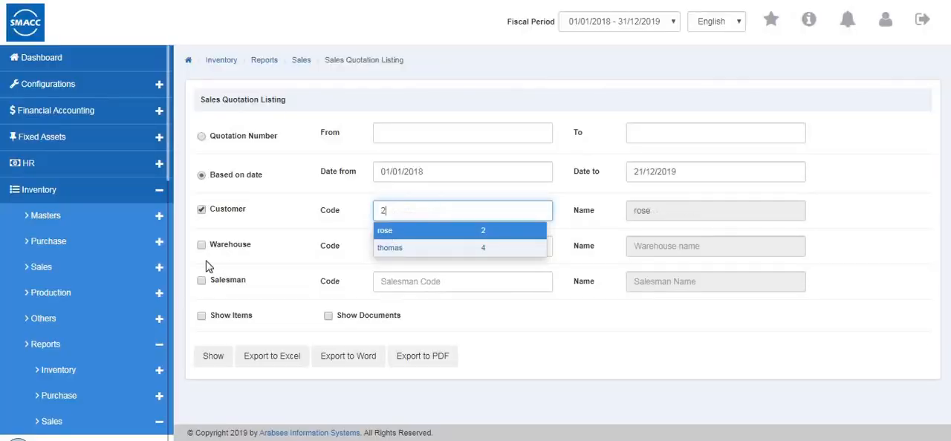
click(205, 363)
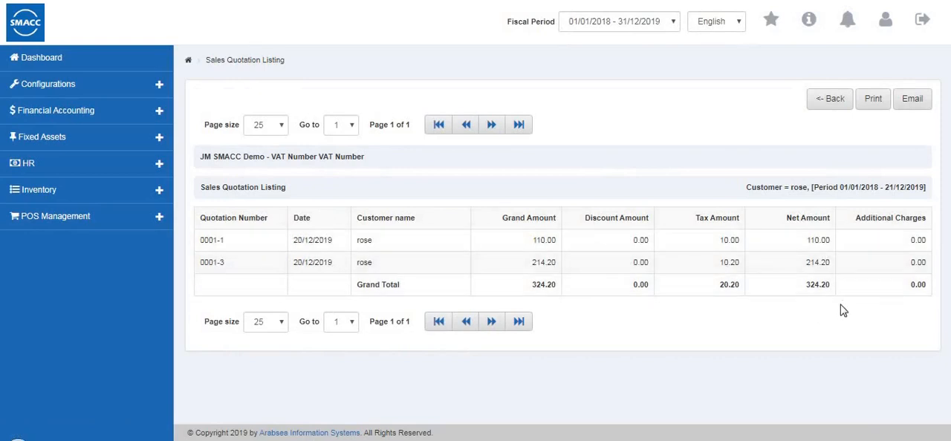
click(818, 112)
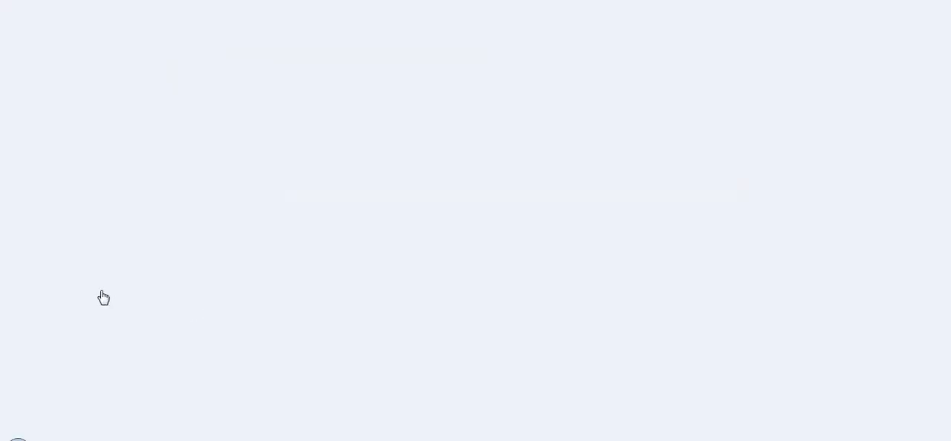
Open the Sales Quotation Item Listing, generate it for item 0001 (shirts), and return to its criteria
scroll(102, 275, down, 4)
click(113, 170)
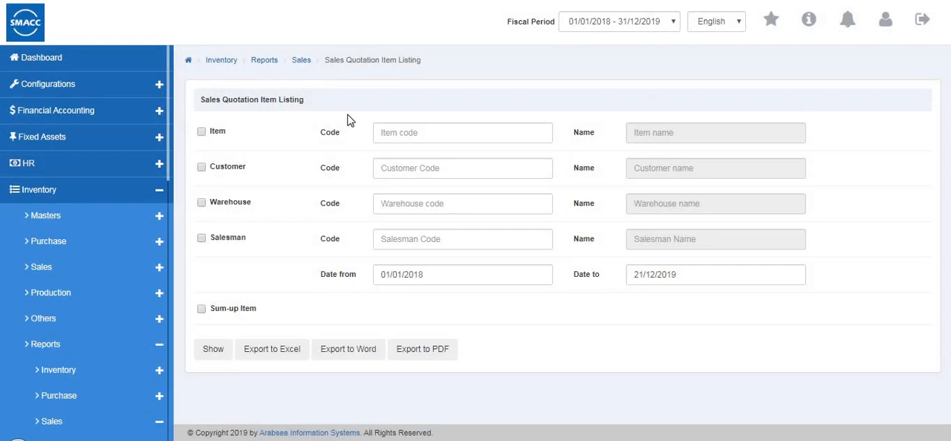
click(422, 128)
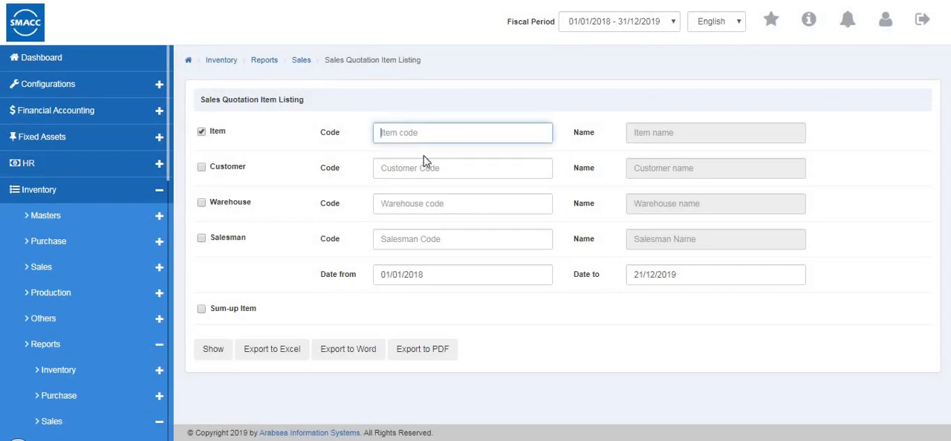
text(0001)
key(Return)
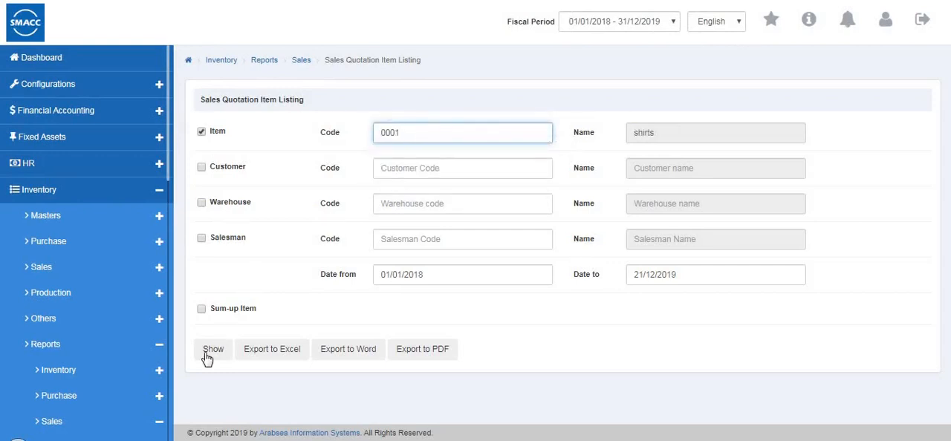
click(211, 352)
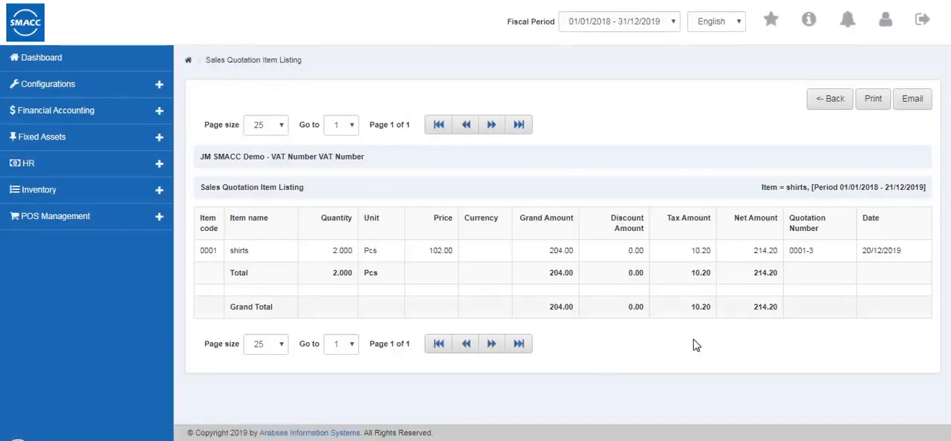
click(830, 100)
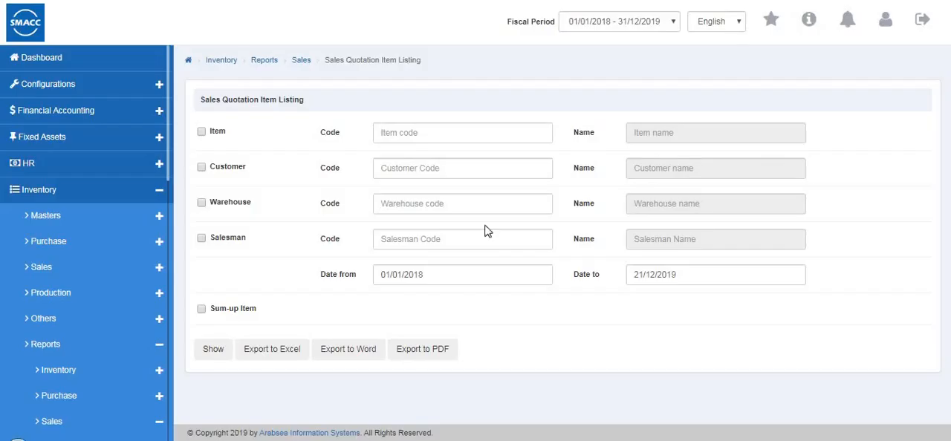
Open the Sales Quotation Pending Listing, generate it for the item shirts, and return to its criteria
scroll(112, 269, down, 1)
scroll(111, 270, down, 3)
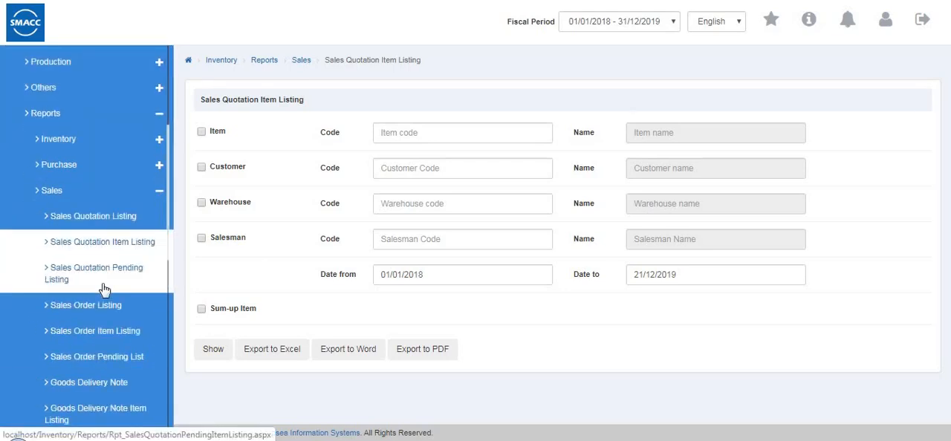
click(127, 282)
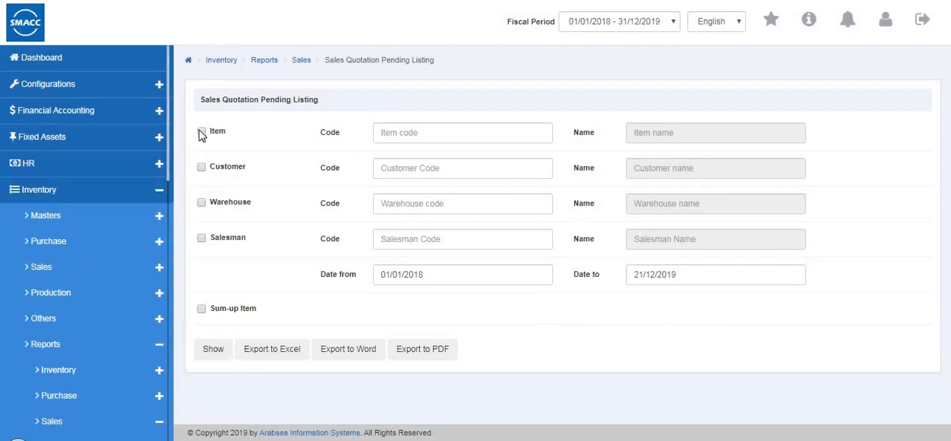
click(395, 134)
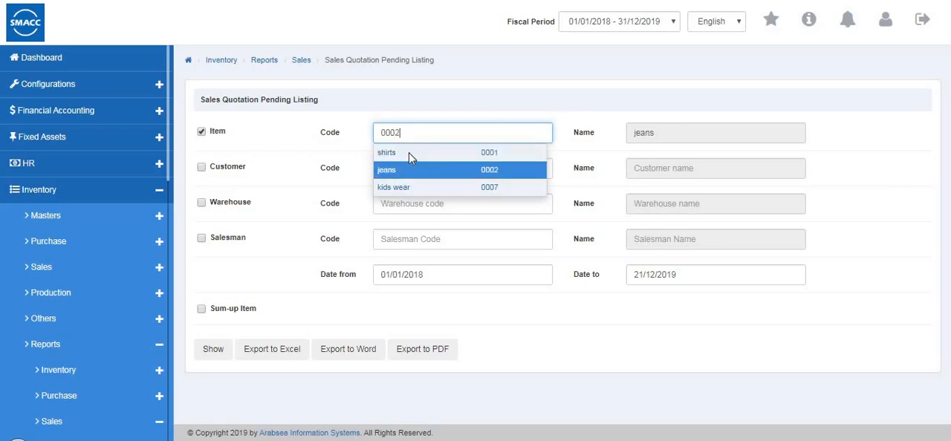
click(411, 154)
click(213, 349)
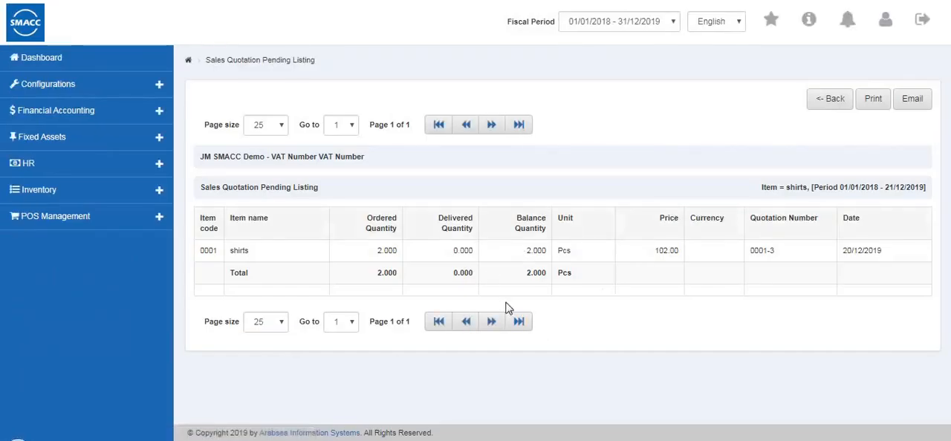
click(829, 107)
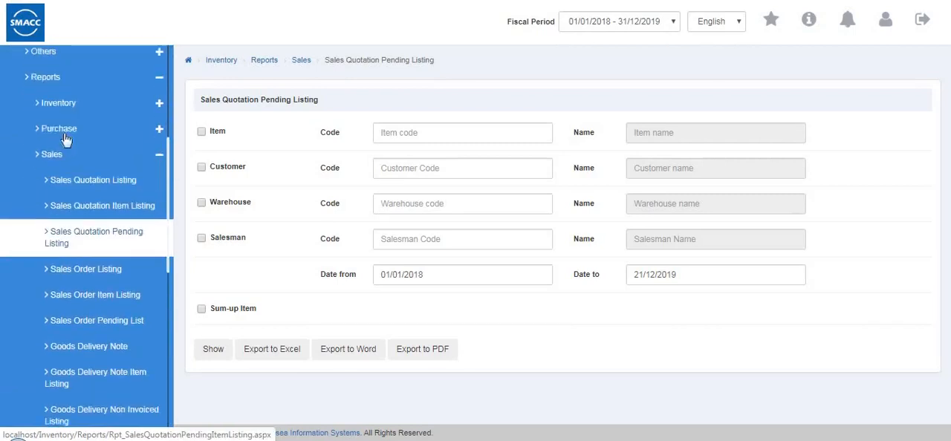
Open the Sales Order Listing, try selecting by order number, and set it back to being based on date
scroll(66, 139, down, 2)
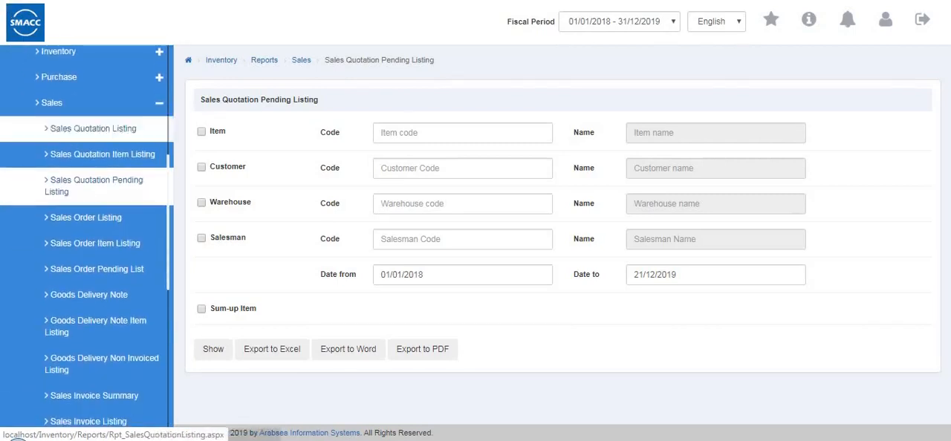
click(116, 223)
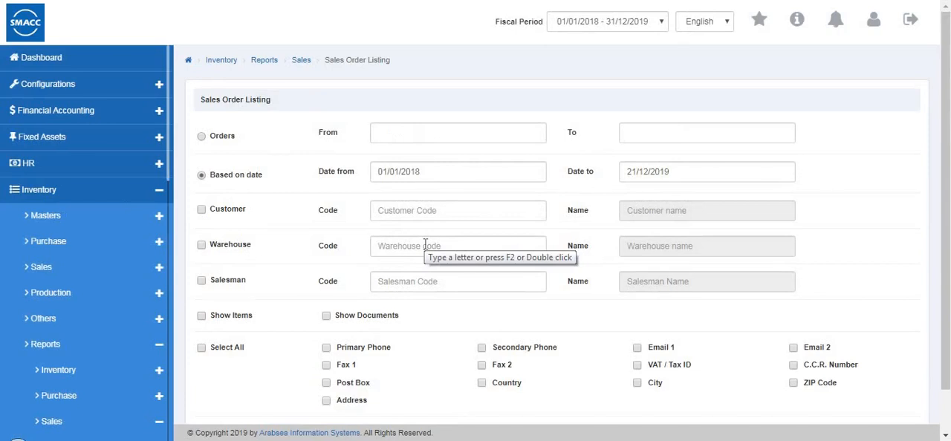
click(202, 138)
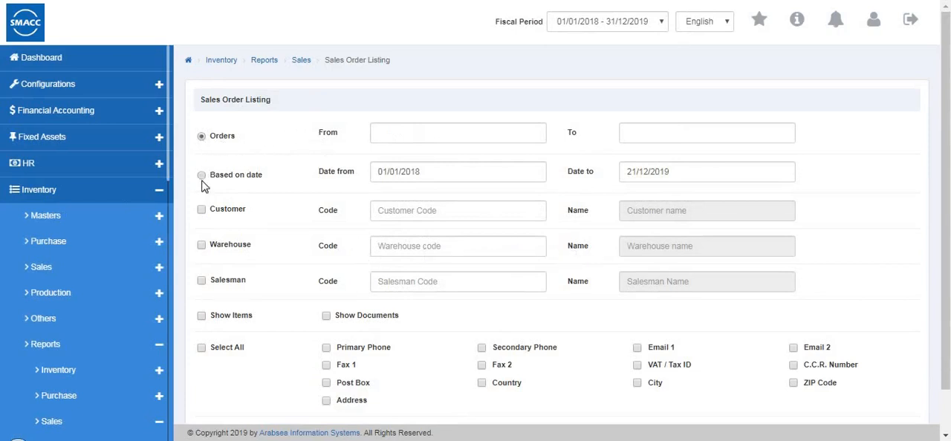
click(202, 176)
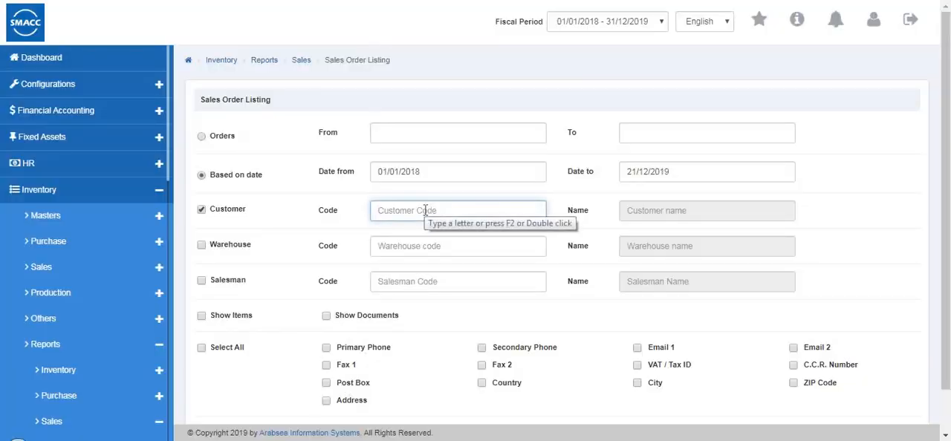
Filter the Sales Order Listing by the first suggested customer and by Warehouse 1
click(425, 211)
text(2)
click(423, 231)
click(200, 246)
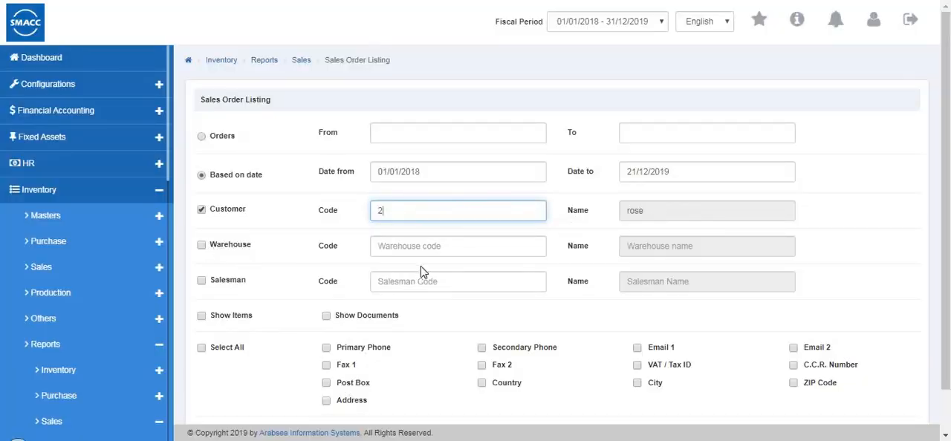
click(429, 245)
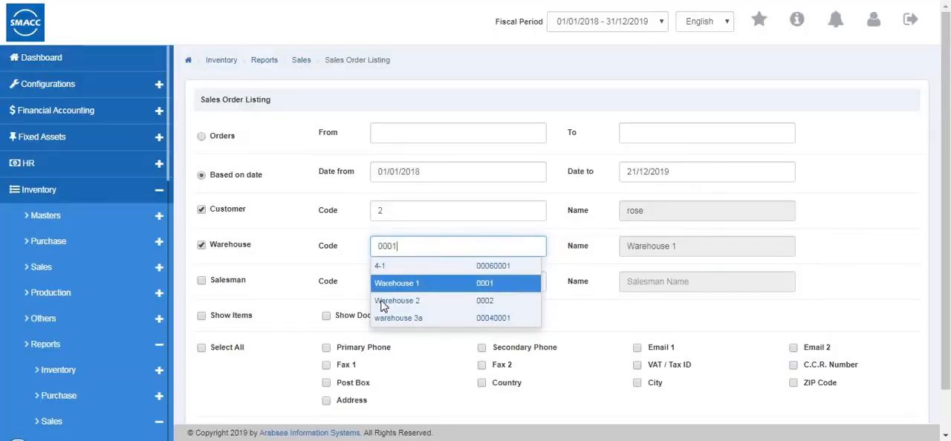
click(427, 283)
scroll(378, 343, down, 1)
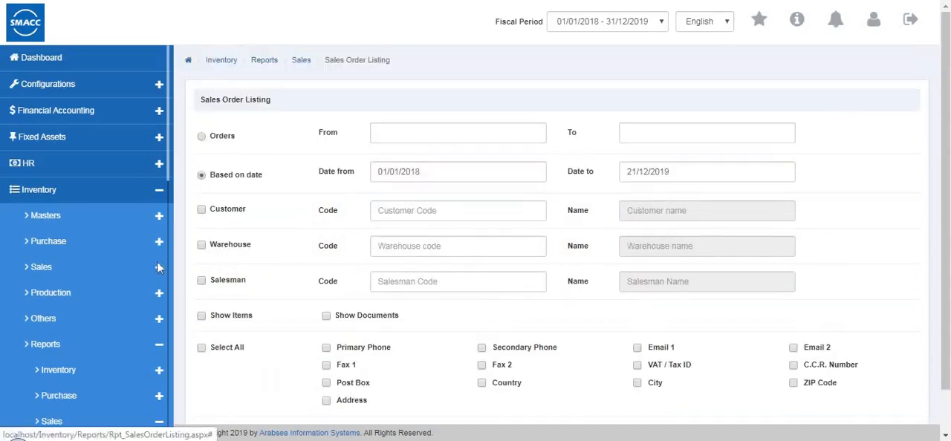
Open the Sales Order Item Listing, enable its item filter, and try out the customer filter
scroll(112, 301, down, 1)
scroll(113, 300, down, 5)
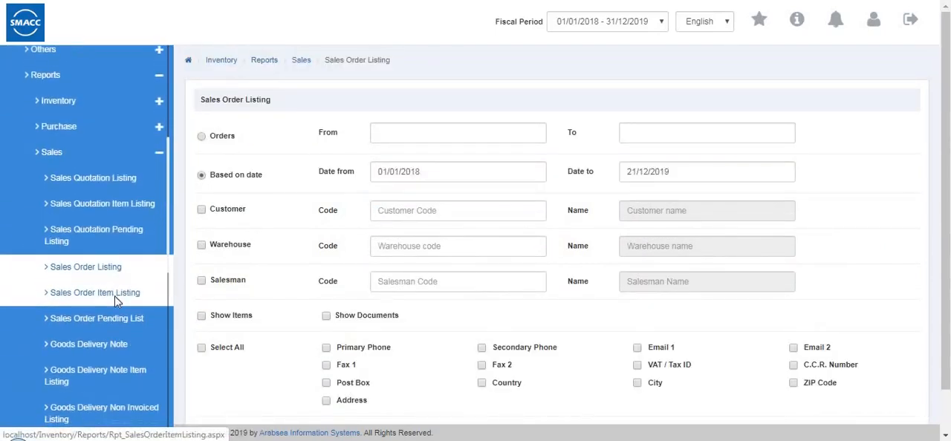
click(119, 297)
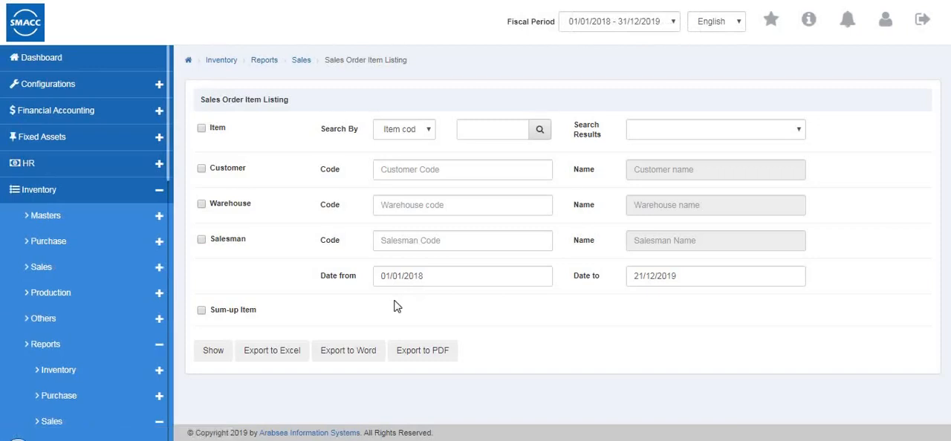
click(200, 128)
click(425, 130)
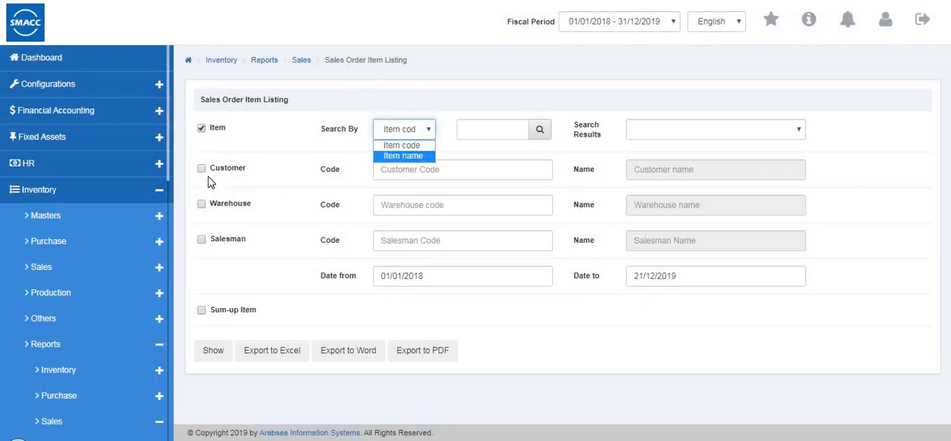
click(379, 173)
click(379, 172)
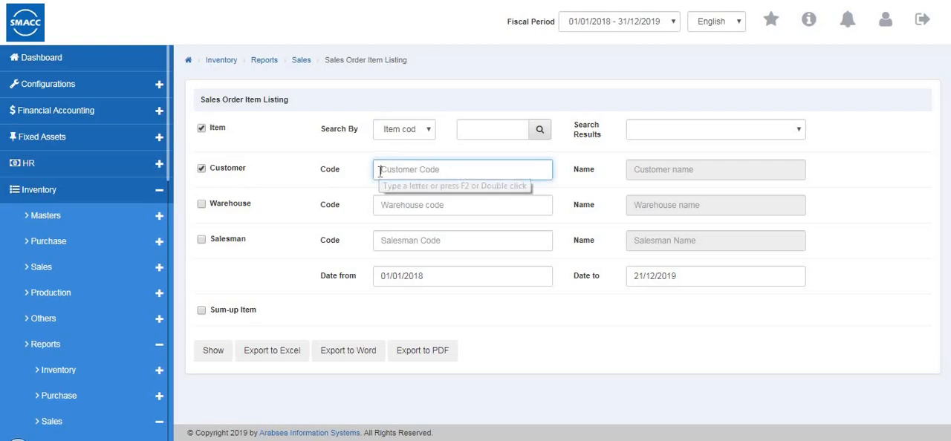
click(313, 194)
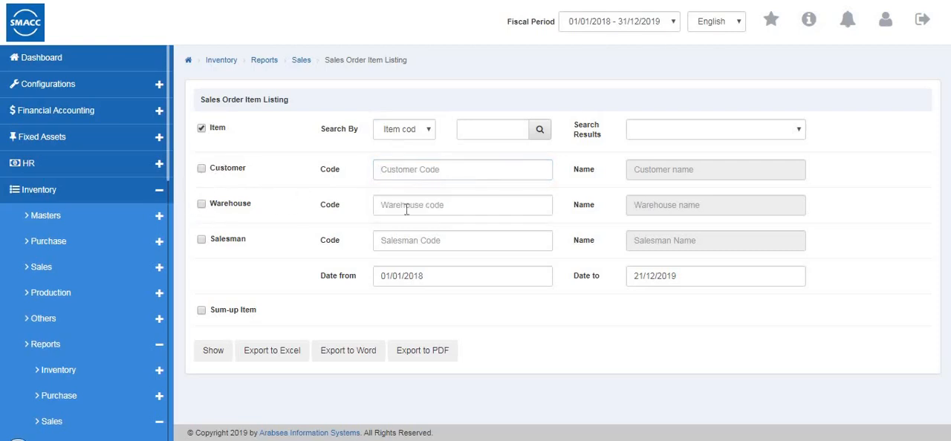
Generate the Sales Order Item Listing for Warehouse 1 (code 0001) and return to its criteria
click(446, 211)
click(435, 248)
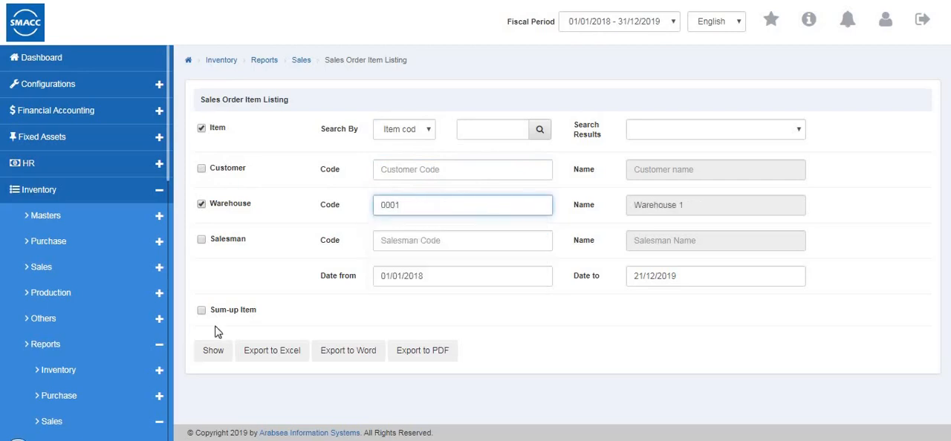
click(217, 352)
click(214, 351)
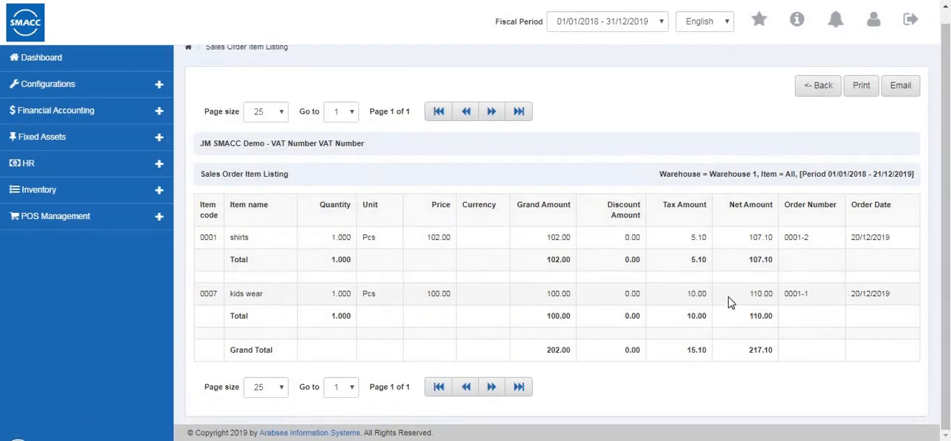
click(817, 88)
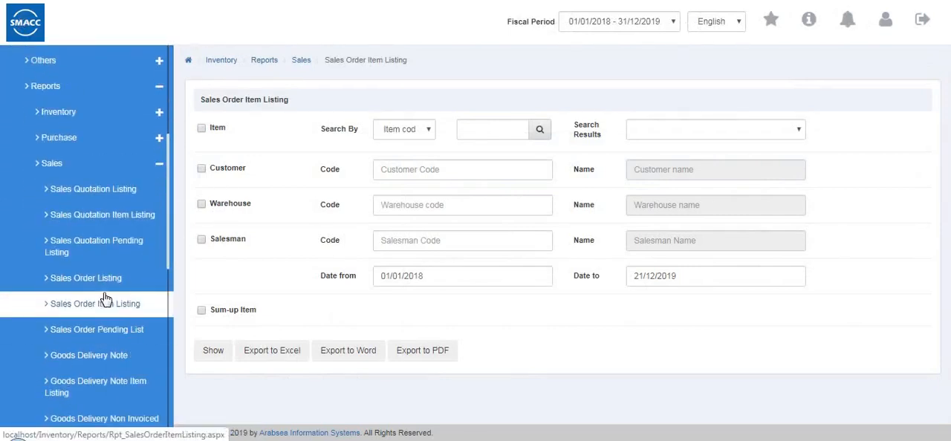
Open the Sales Order Pending List and try out its customer, warehouse and salesman filters
click(122, 334)
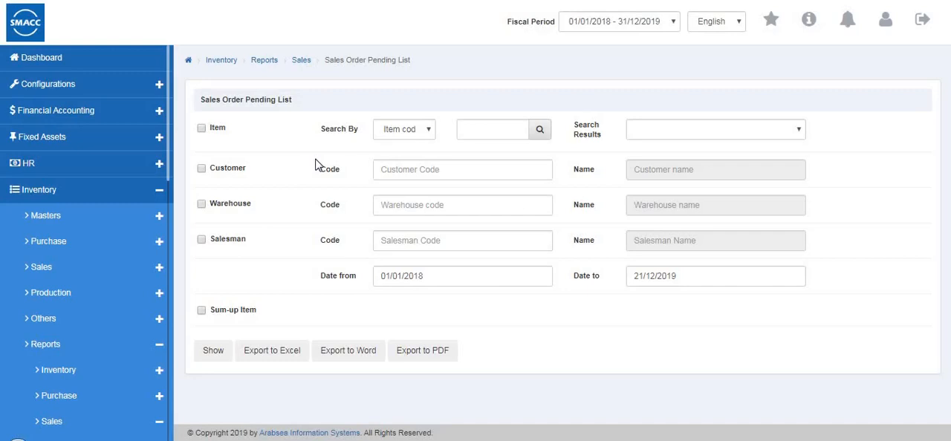
click(201, 169)
click(382, 170)
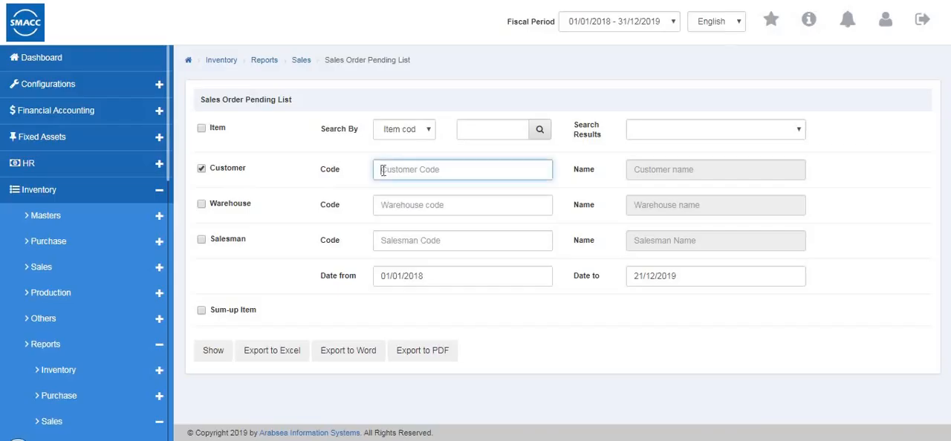
click(200, 207)
click(387, 205)
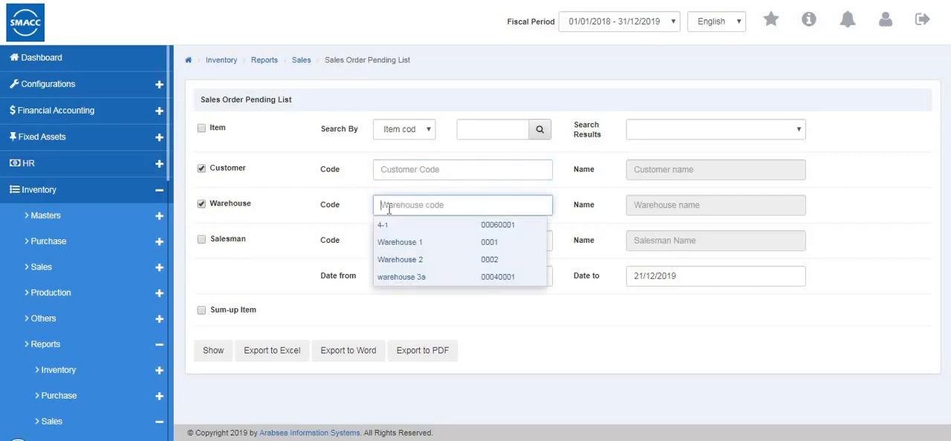
key(Down)
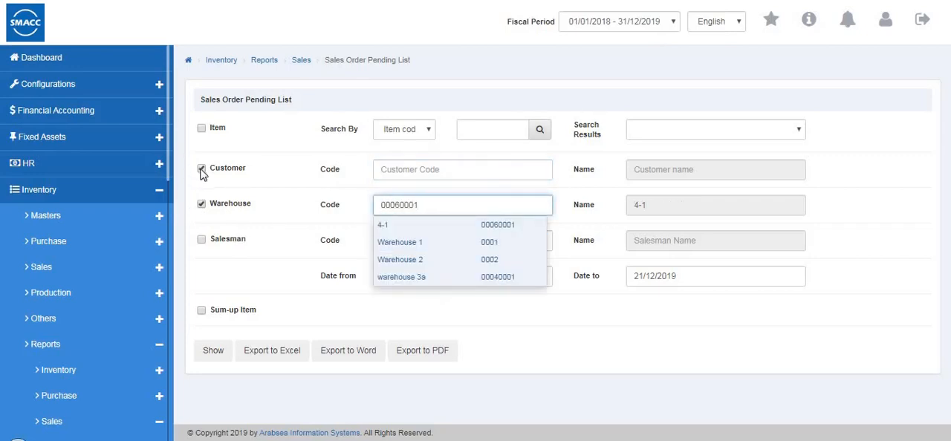
click(201, 241)
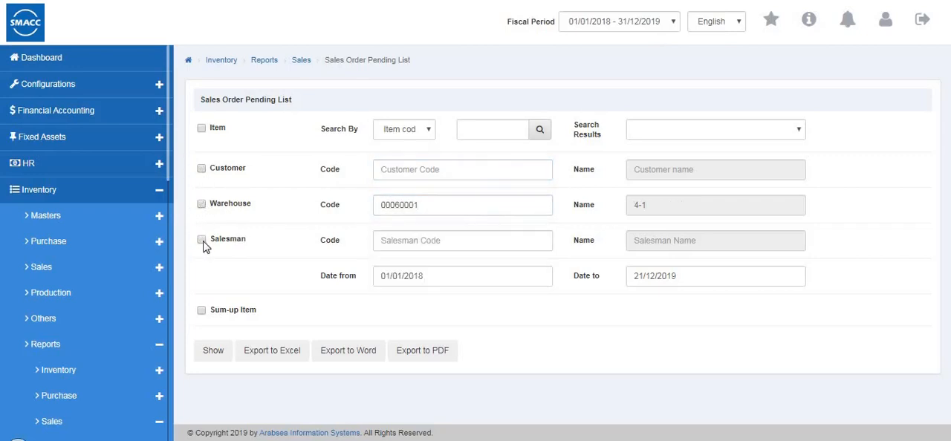
click(398, 240)
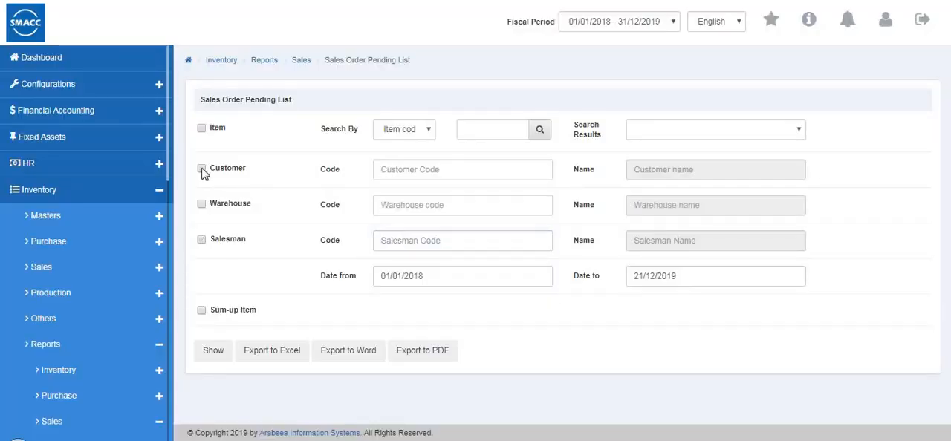
Generate the Sales Order Pending List for Warehouse 1 and the second suggested salesman, and return to its criteria
click(202, 205)
click(201, 241)
click(378, 205)
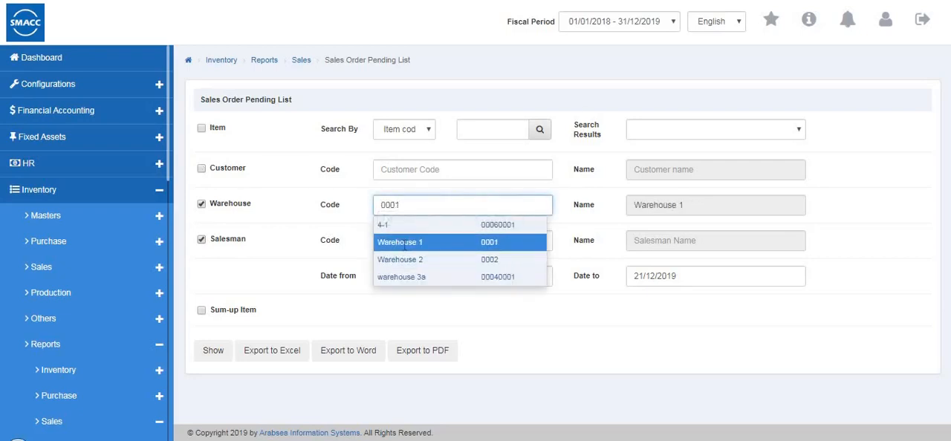
click(402, 243)
click(403, 243)
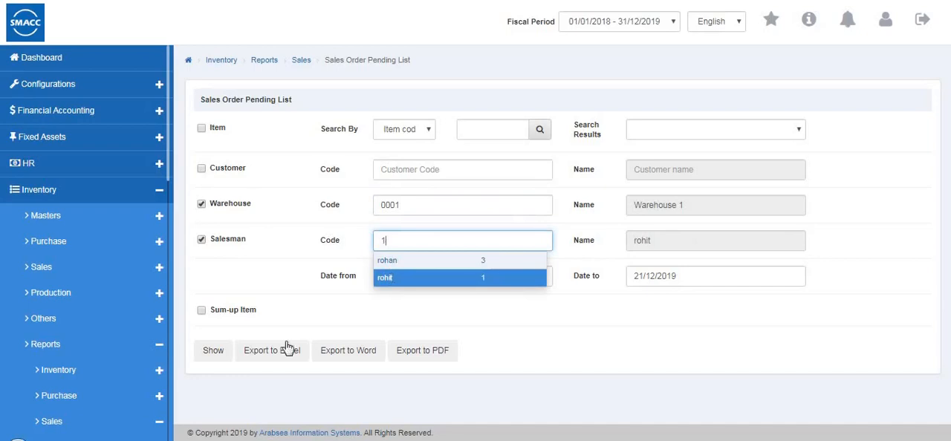
click(214, 351)
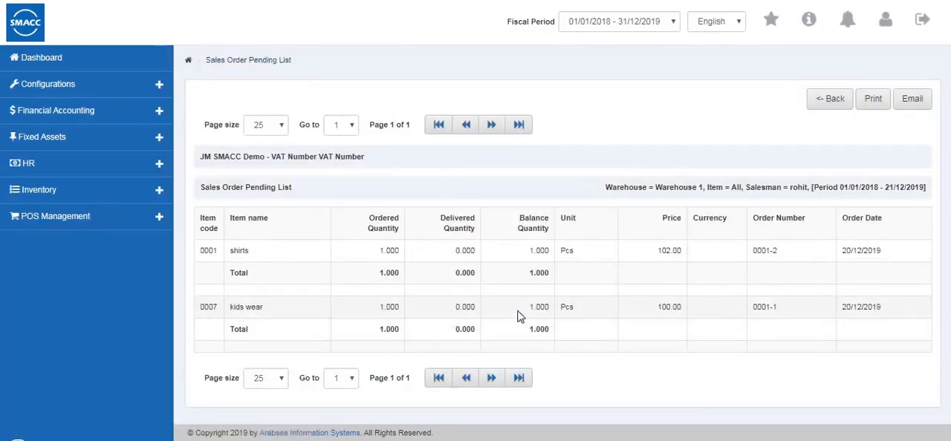
click(820, 109)
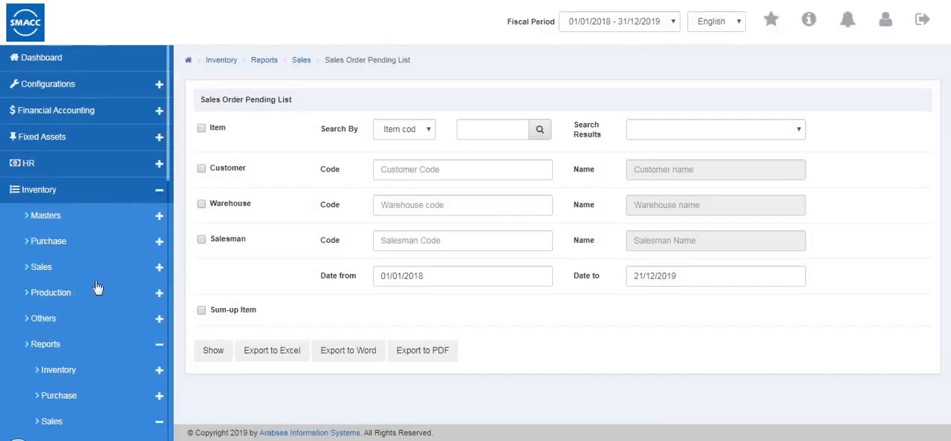
Open the Goods Delivery Note report's criteria, followed by those of the Goods Delivery Note Item Listing
scroll(96, 297, down, 3)
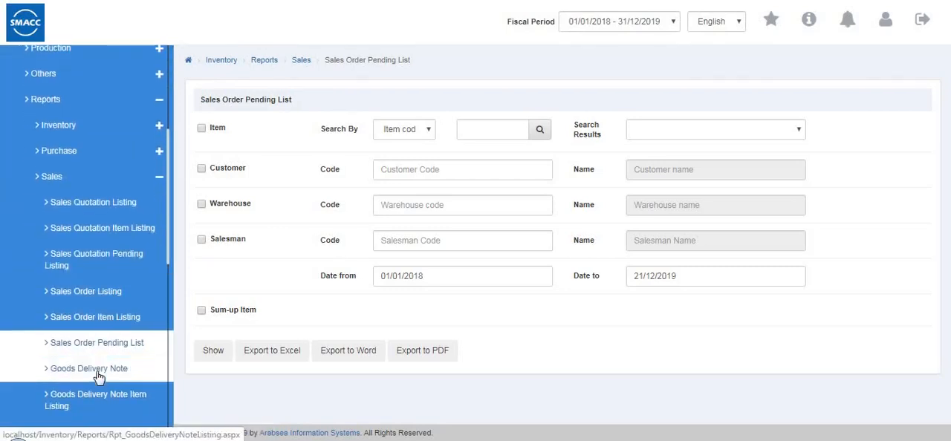
click(152, 369)
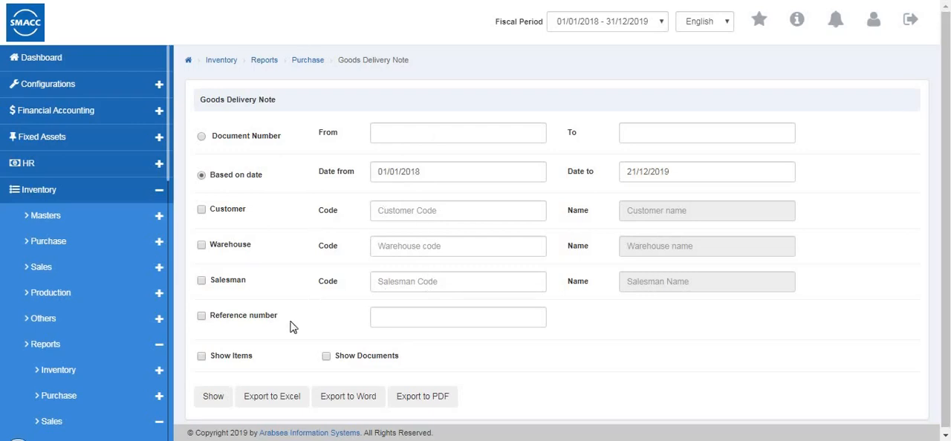
scroll(292, 322, down, 1)
scroll(52, 337, down, 3)
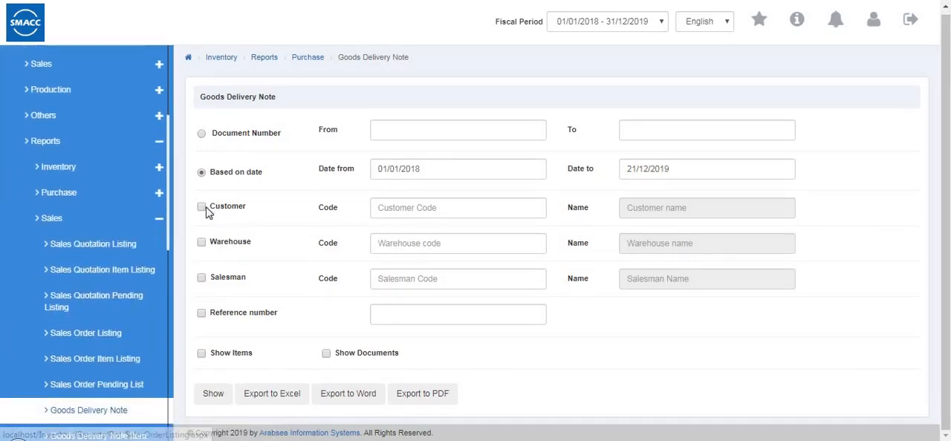
scroll(142, 238, down, 3)
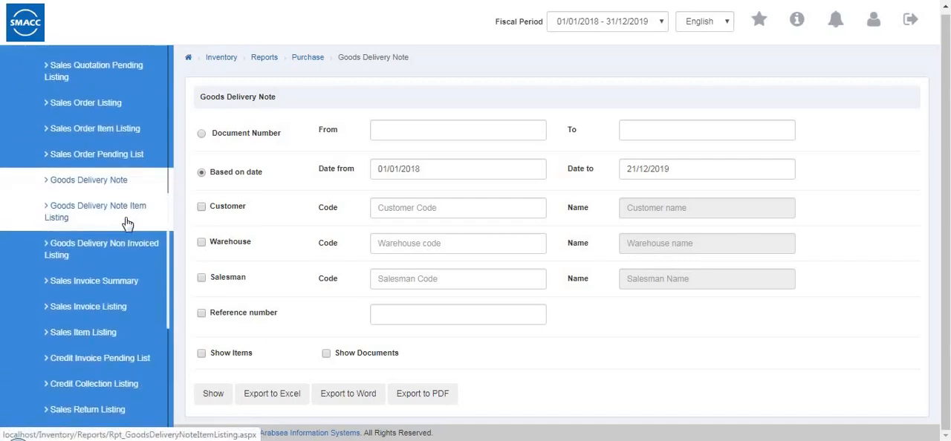
scroll(123, 342, up, 2)
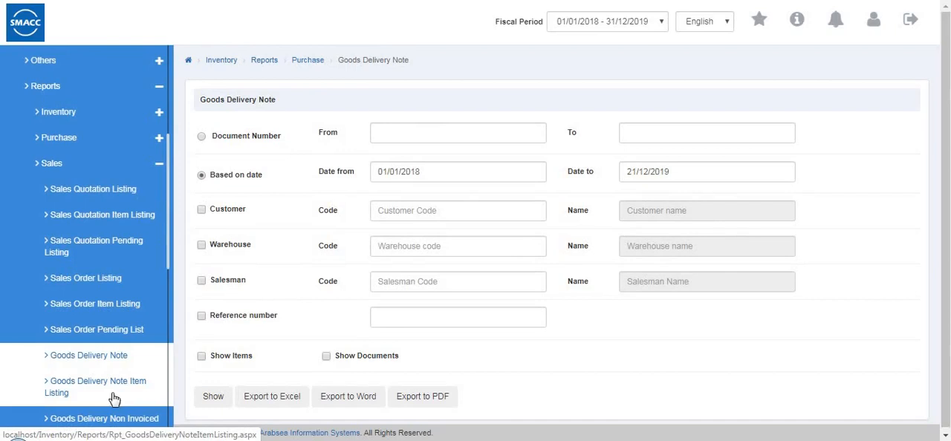
click(116, 394)
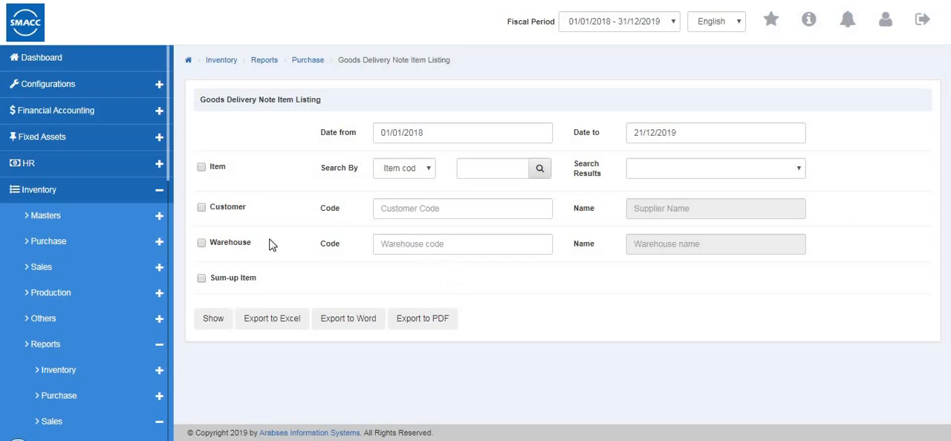
Generate the Goods Delivery Note Item Listing for Warehouse 1, then return to its criteria and try the item and customer filters
click(202, 209)
double_click(391, 244)
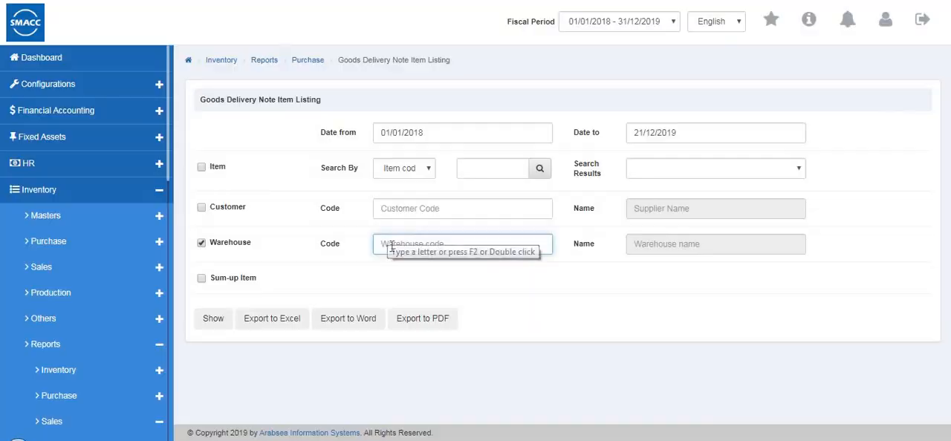
click(393, 283)
click(216, 319)
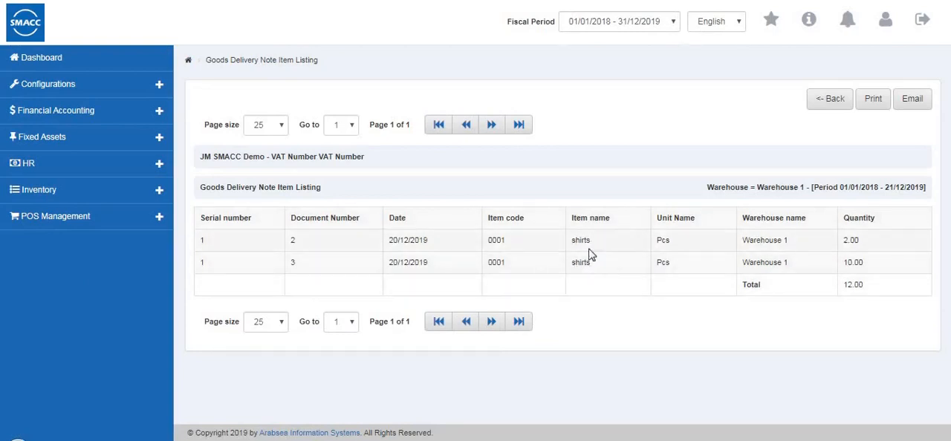
click(825, 99)
click(201, 167)
click(202, 208)
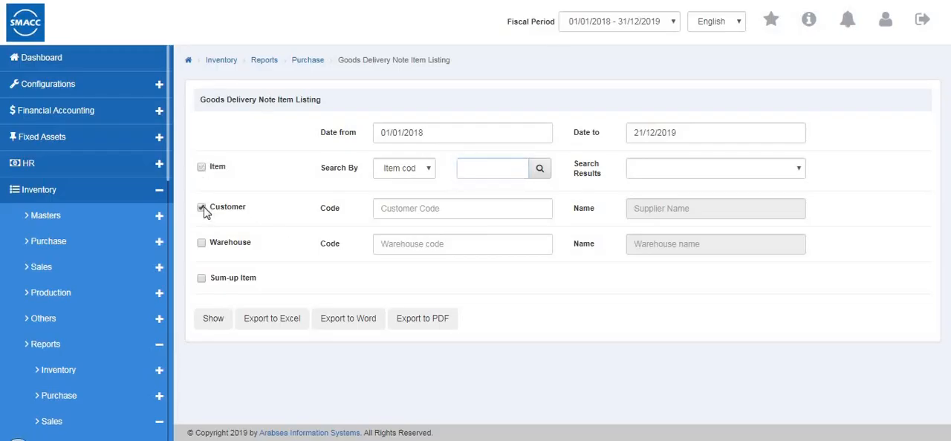
Open the Goods Delivery Non Invoiced Listing and filter it by item 0001 (shirts)
scroll(123, 244, down, 3)
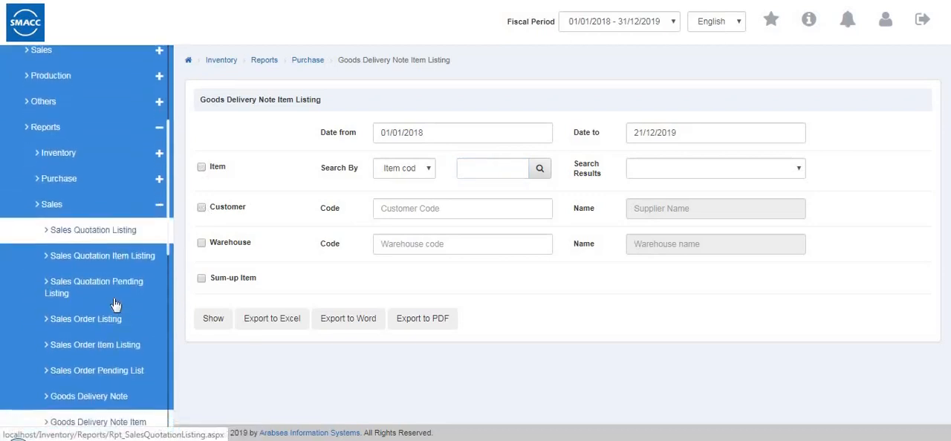
scroll(115, 305, down, 5)
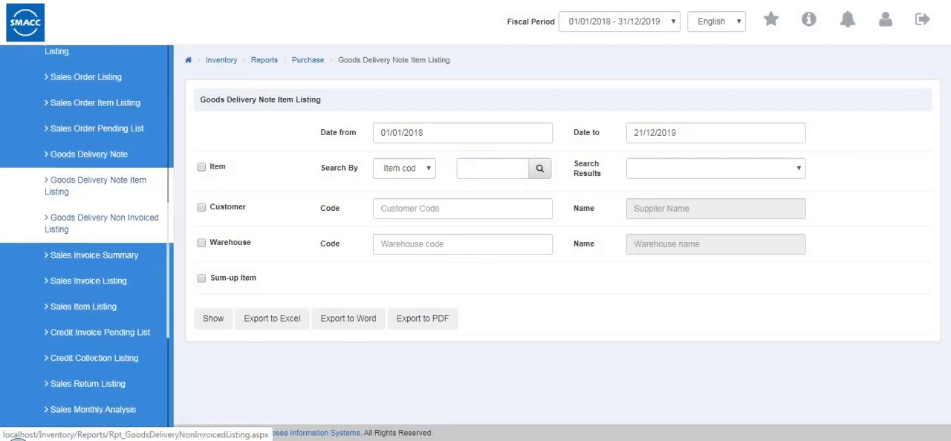
click(105, 232)
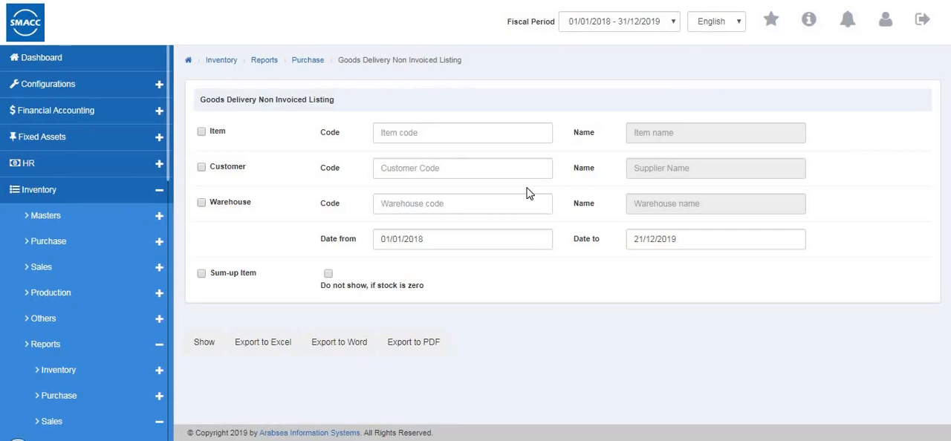
click(403, 133)
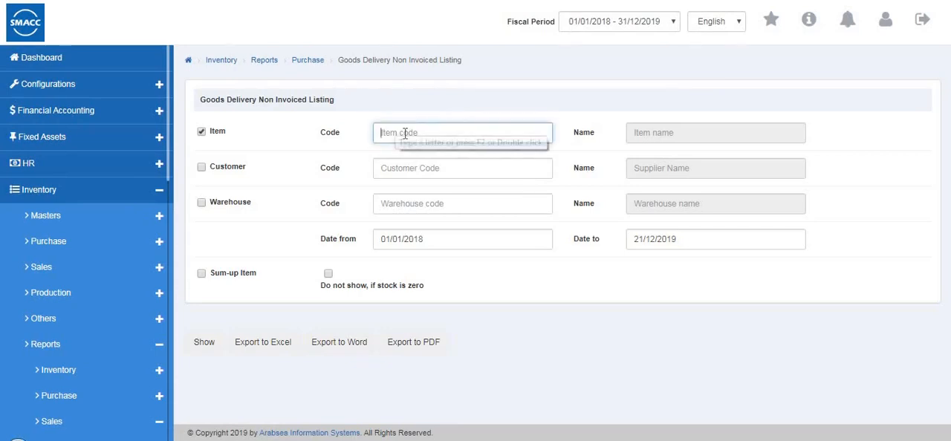
text(0001)
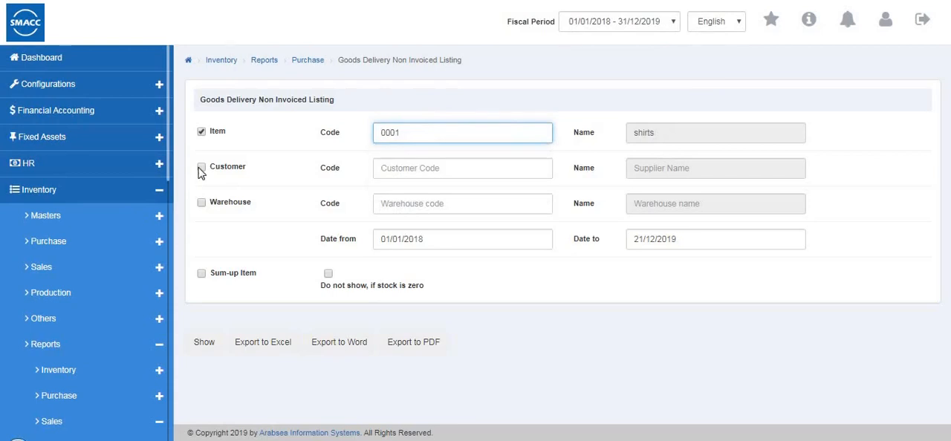
Filter the Goods Delivery Non Invoiced Listing also by the second suggested customer and by Warehouse 1 (0001)
click(201, 169)
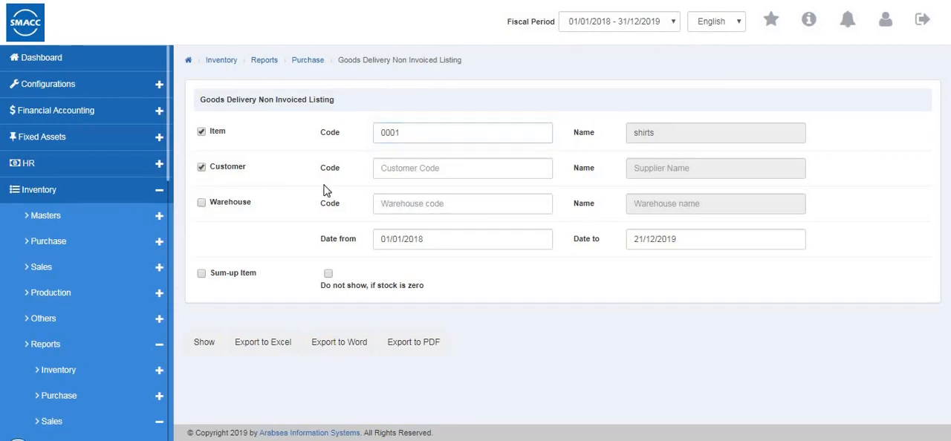
click(383, 169)
text(4)
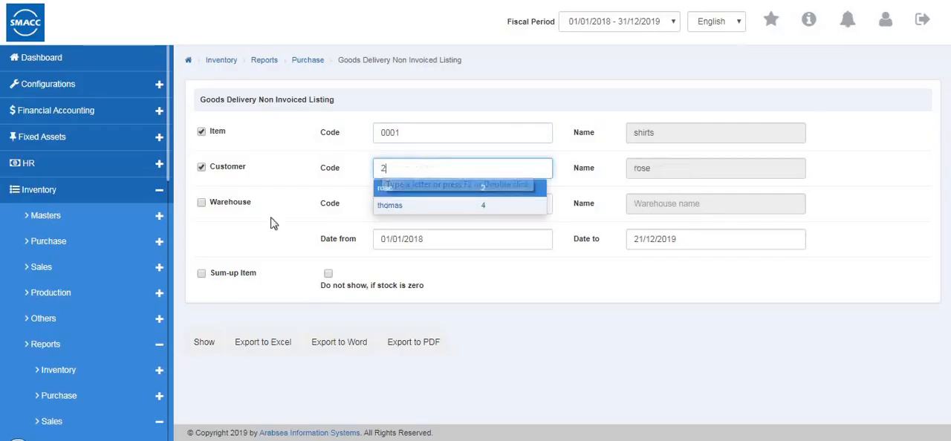
click(383, 203)
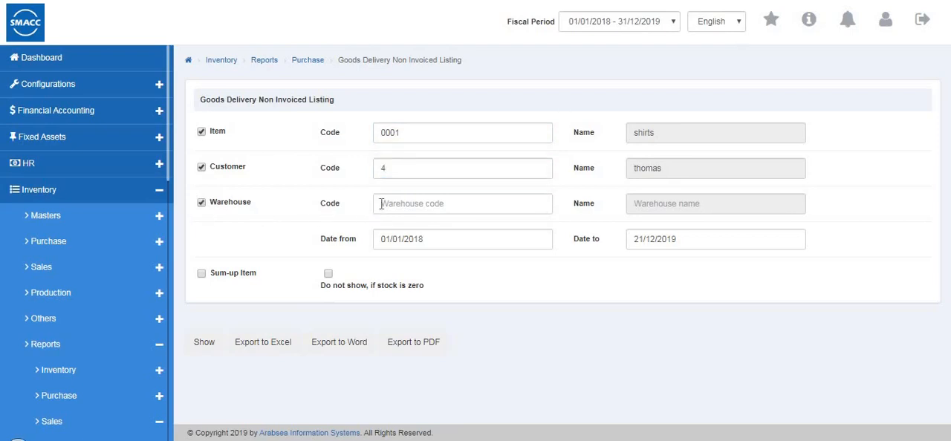
click(401, 242)
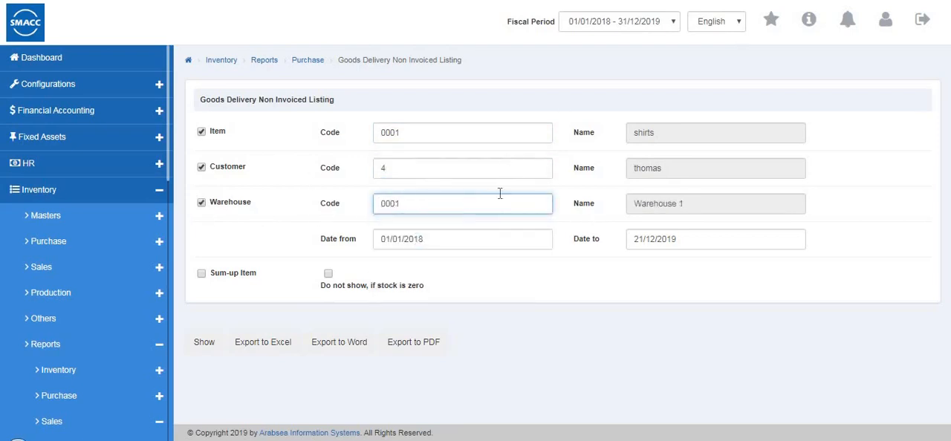
Generate the Goods Delivery Non Invoiced Listing, then open the Sales Invoice Summary report's criteria
click(197, 349)
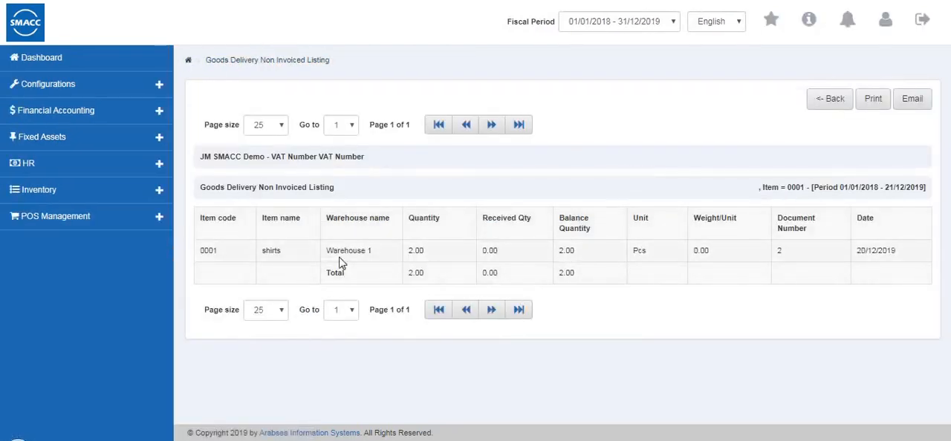
click(828, 99)
scroll(144, 320, down, 5)
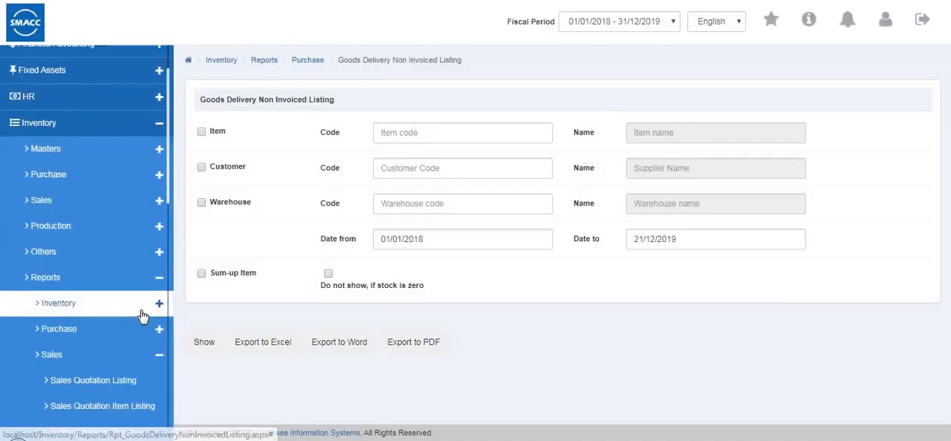
scroll(89, 260, down, 4)
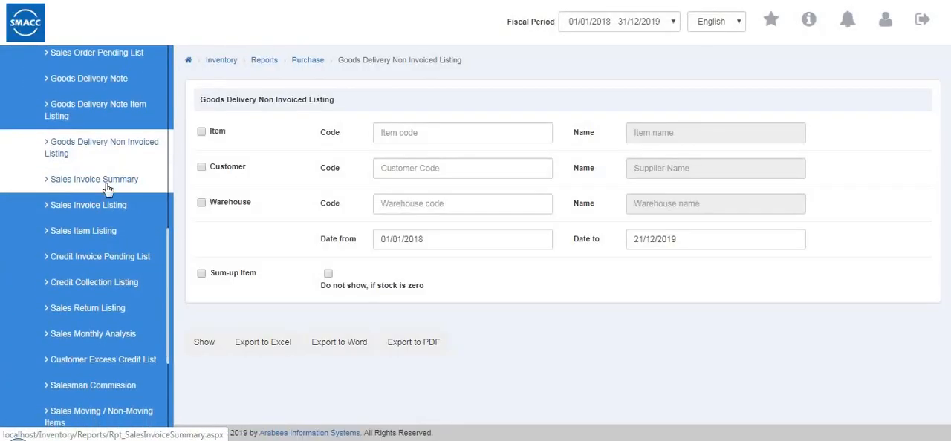
click(104, 180)
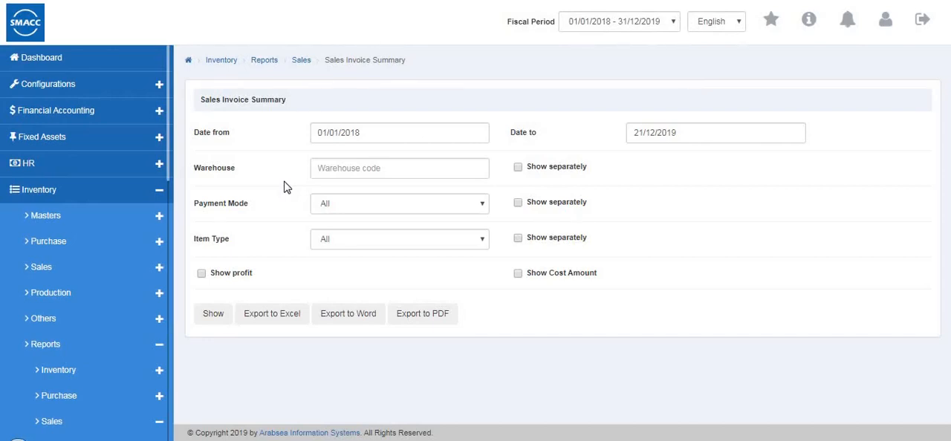
click(375, 168)
click(376, 208)
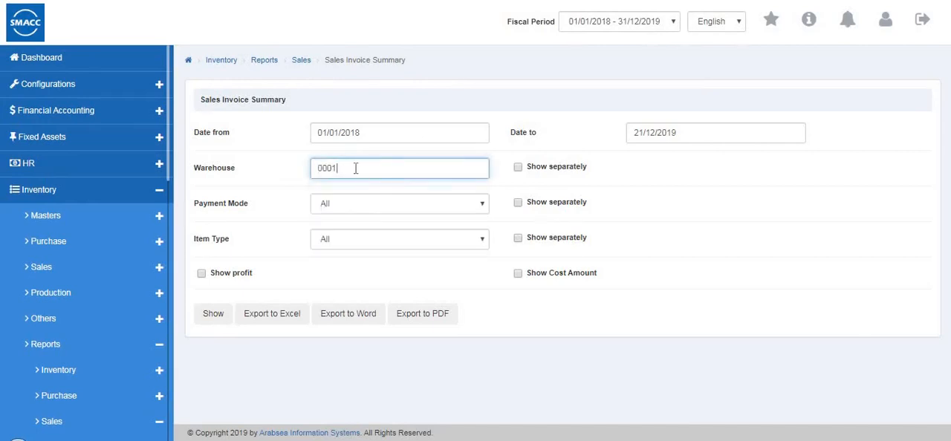
key(BackSpace)
key(BackSpace)
key(BackSpace)
key(BackSpace)
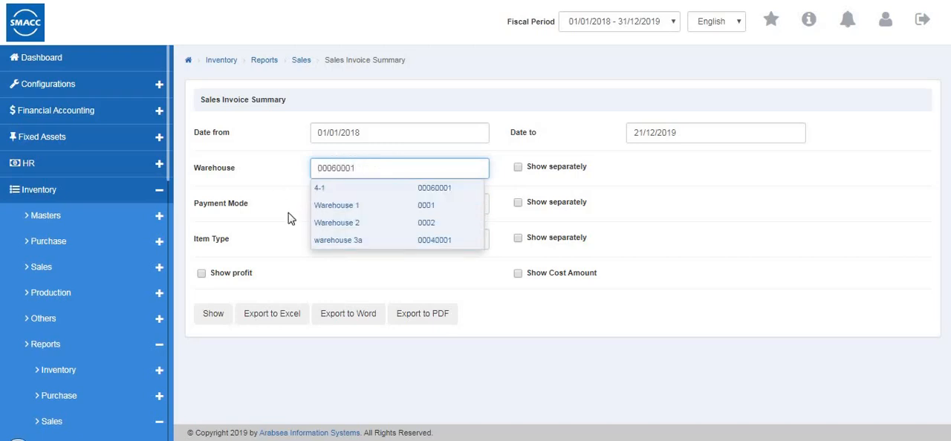
key(BackSpace)
key(BackSpace)
key(BackSpace)
key(BackSpace)
key(BackSpace)
key(BackSpace)
key(BackSpace)
key(BackSpace)
click(290, 190)
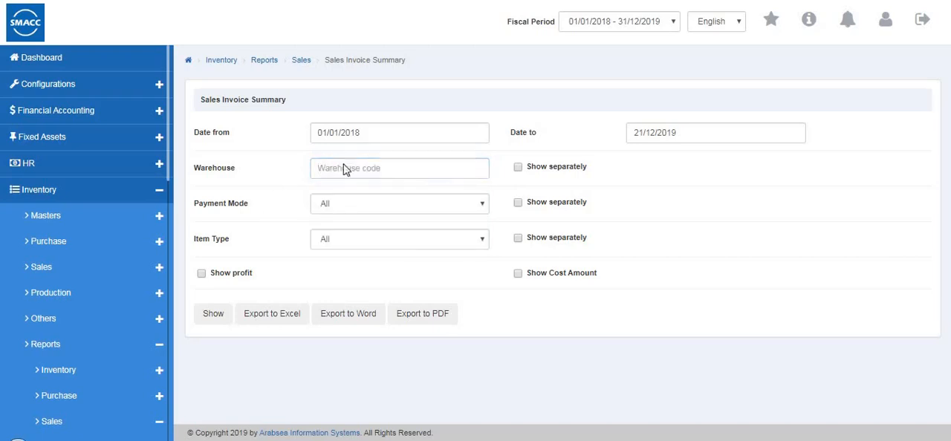
Set the Sales Invoice Summary criteria to Warehouse 2 (0002) shown separately, payment mode All and item type Inventory
click(334, 217)
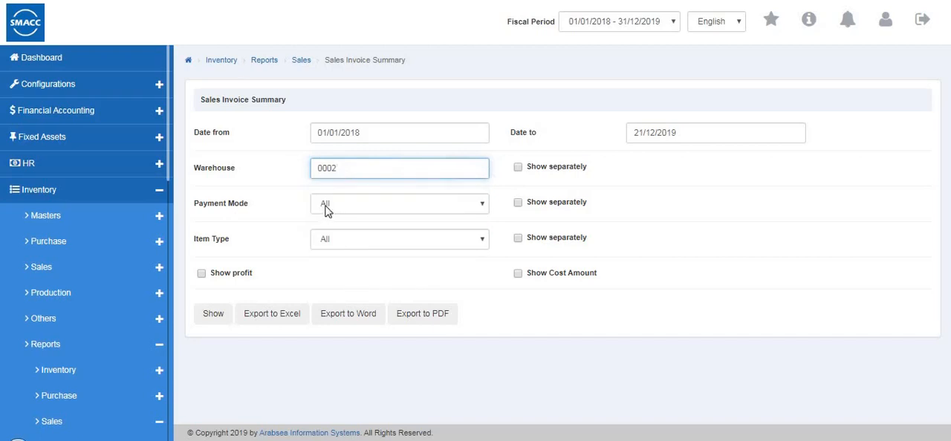
click(324, 208)
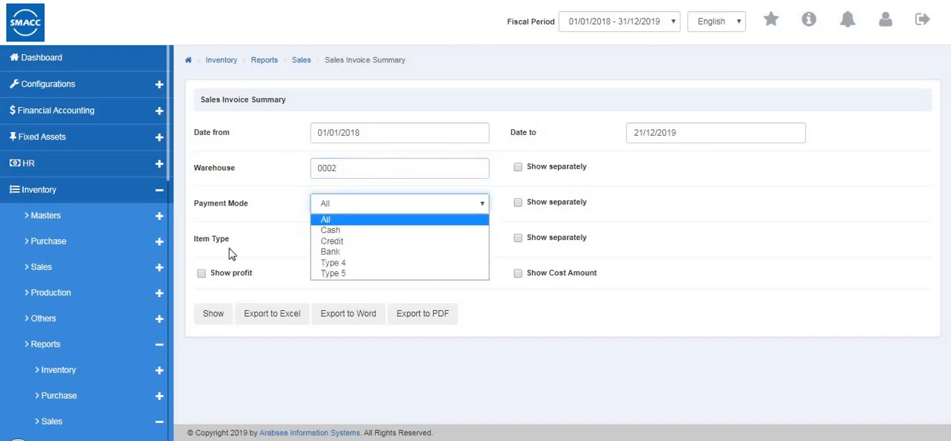
click(325, 222)
click(399, 244)
click(338, 266)
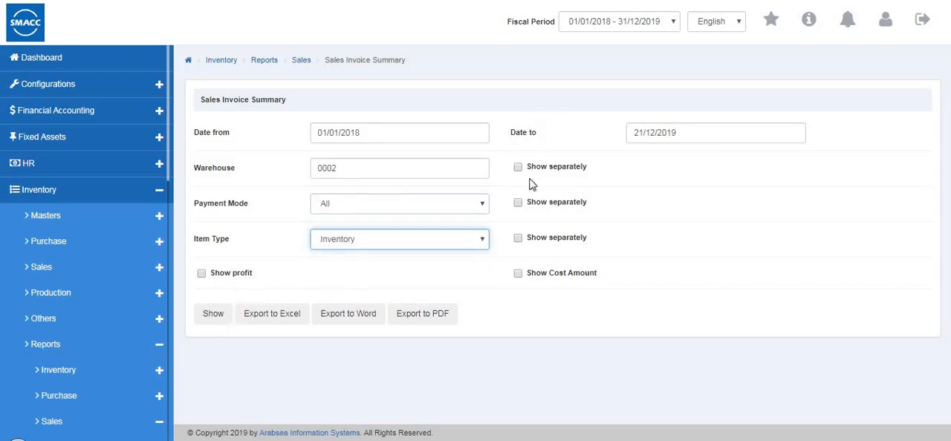
click(560, 180)
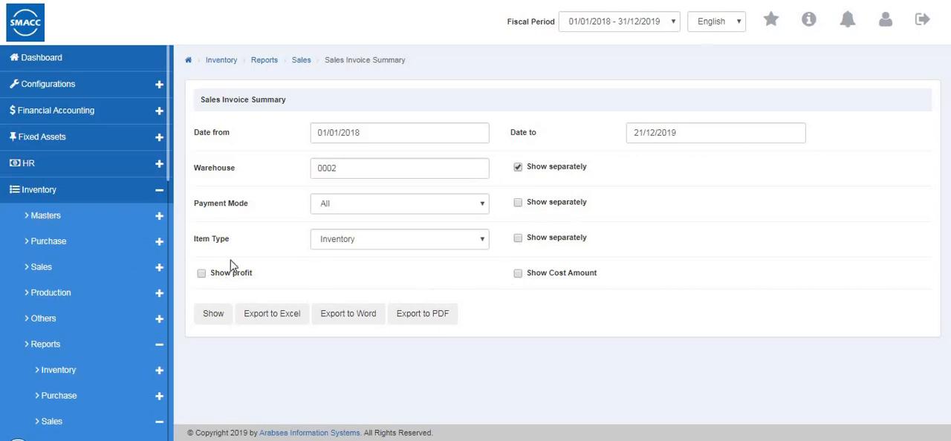
Generate the Sales Invoice Summary, then open the Sales Invoice Listing report's criteria
click(213, 320)
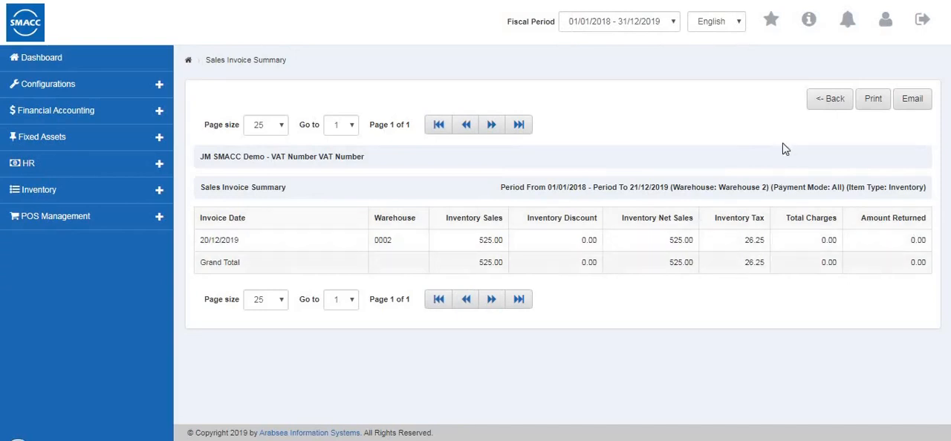
click(811, 99)
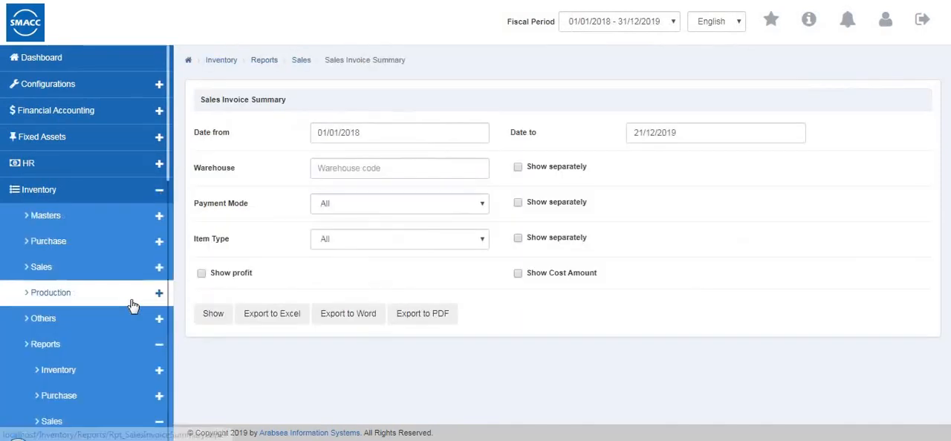
scroll(132, 306, down, 5)
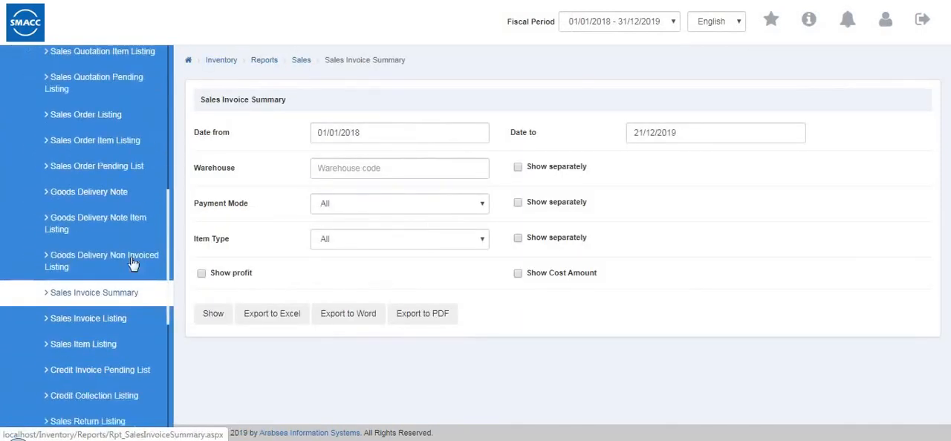
scroll(130, 264, down, 1)
click(111, 259)
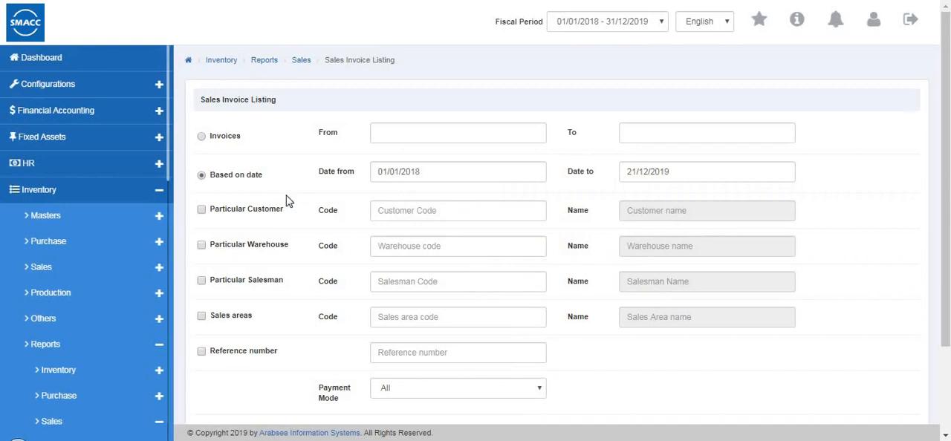
Generate the date-based Sales Invoice Listing for the second suggested customer, Warehouse 1 and payment mode All, then return to its criteria
click(201, 137)
click(201, 176)
click(202, 210)
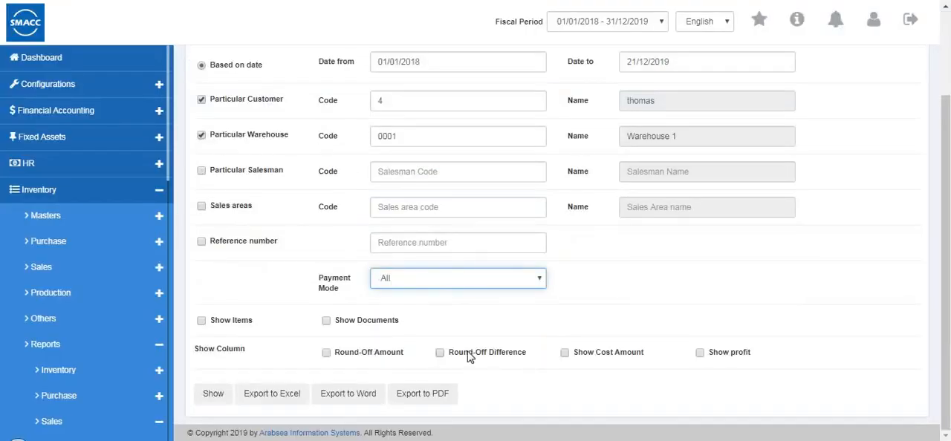
click(218, 396)
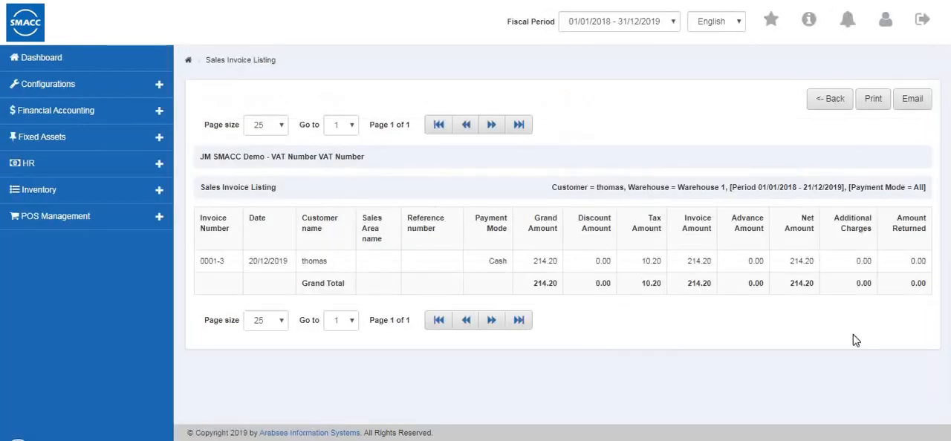
click(823, 109)
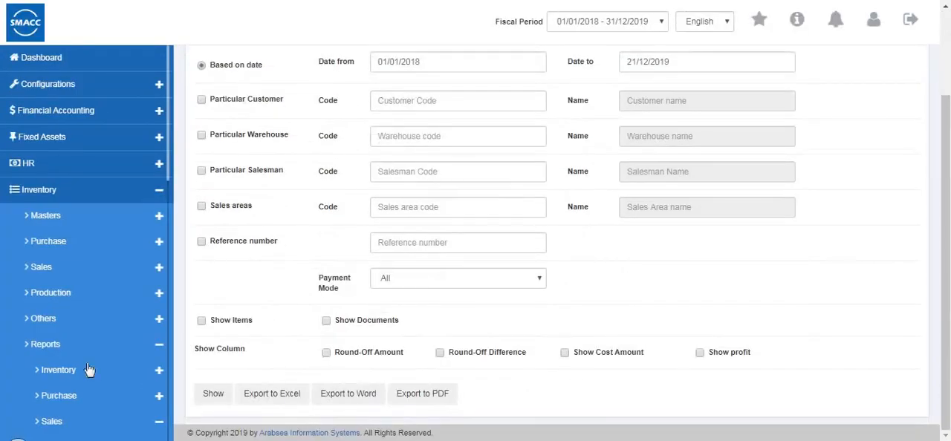
Open the Sales Item Listing criteria and filter by Warehouse 1 (0001)
scroll(93, 370, down, 3)
scroll(99, 370, down, 8)
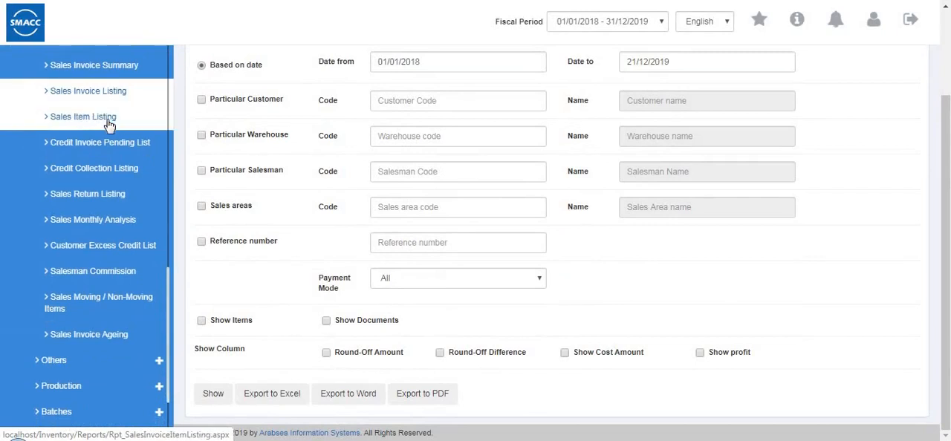
click(108, 124)
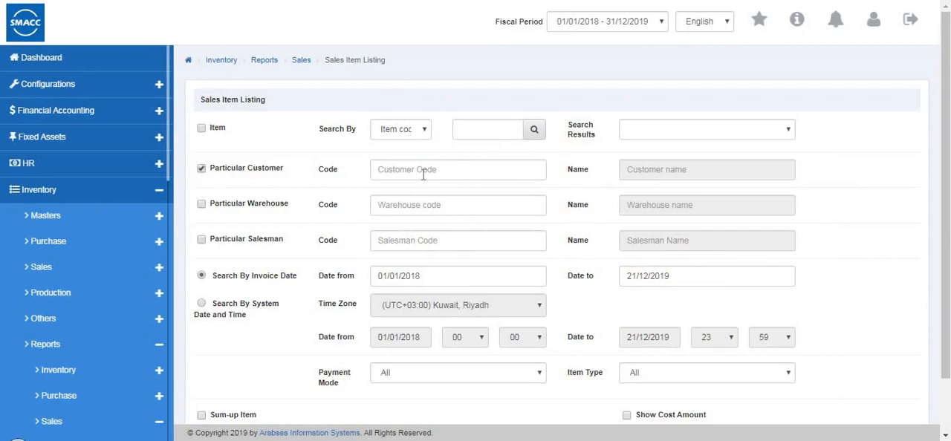
click(200, 203)
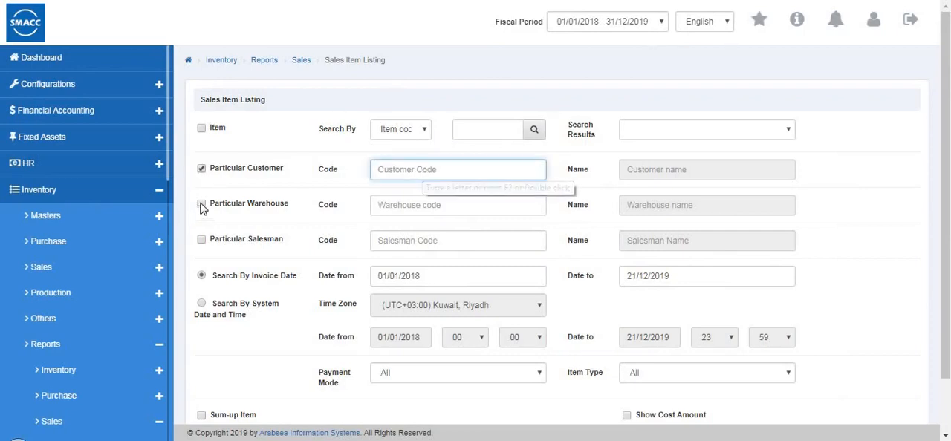
click(395, 208)
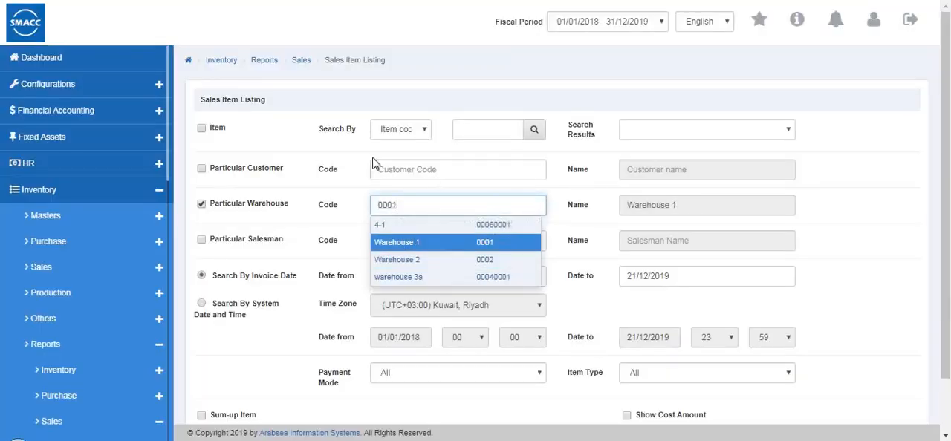
click(413, 237)
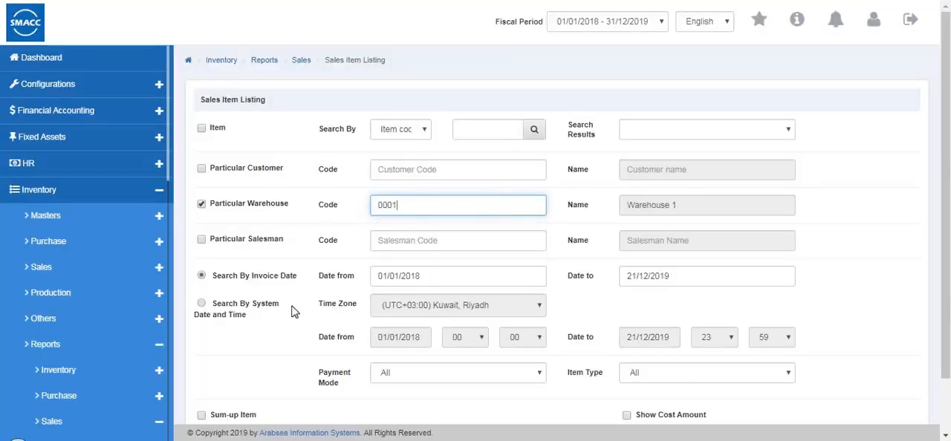
Filter the Sales Item Listing by the second suggested salesman, searching by invoice date
click(397, 240)
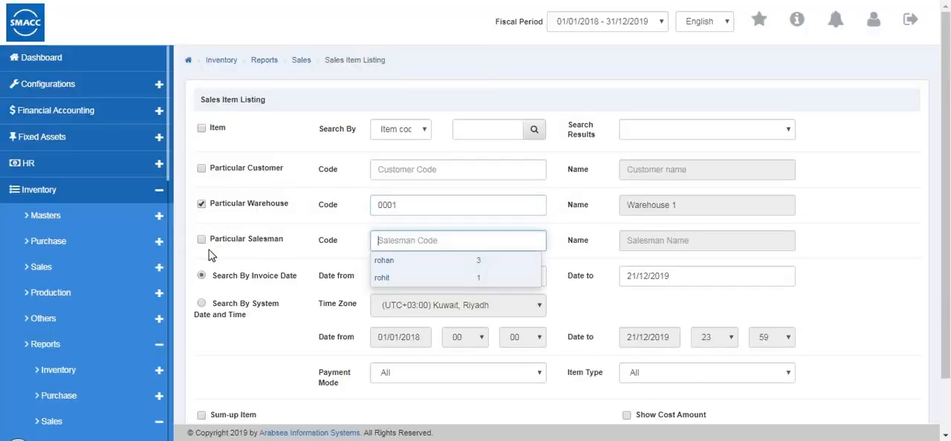
click(201, 239)
click(402, 243)
text(1)
click(399, 272)
click(258, 300)
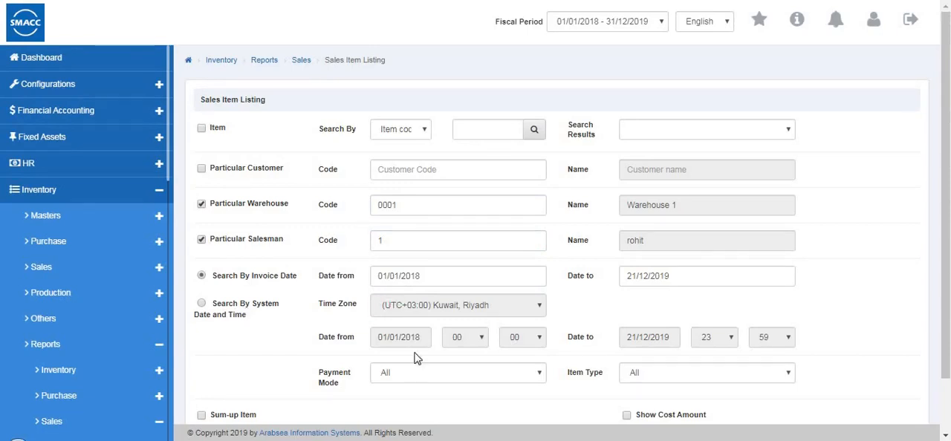
Set the Sales Item Listing's payment mode to All and its item type to Inventory
click(431, 372)
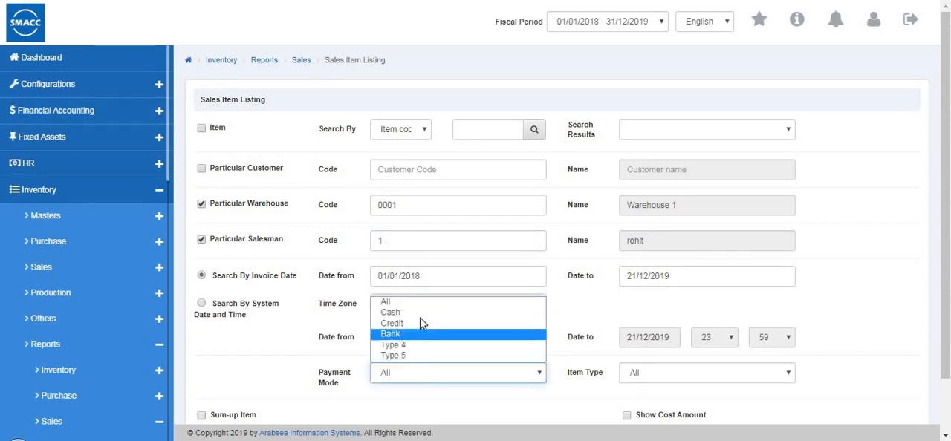
click(733, 343)
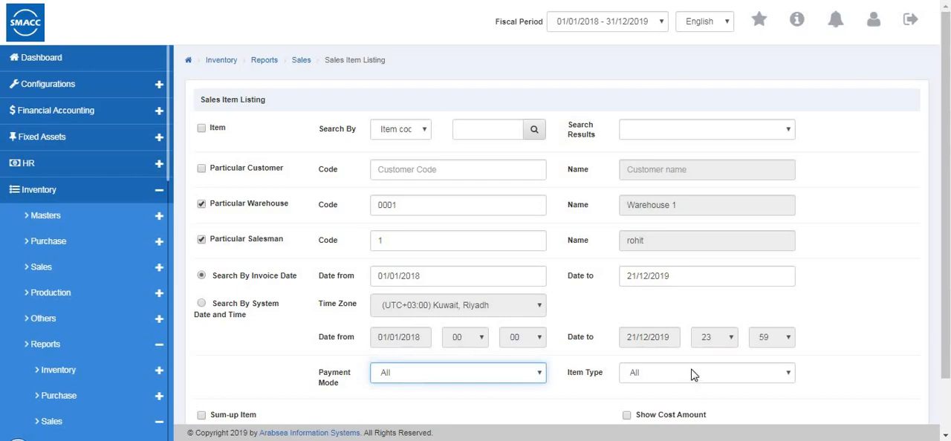
click(654, 373)
click(668, 400)
scroll(545, 378, down, 1)
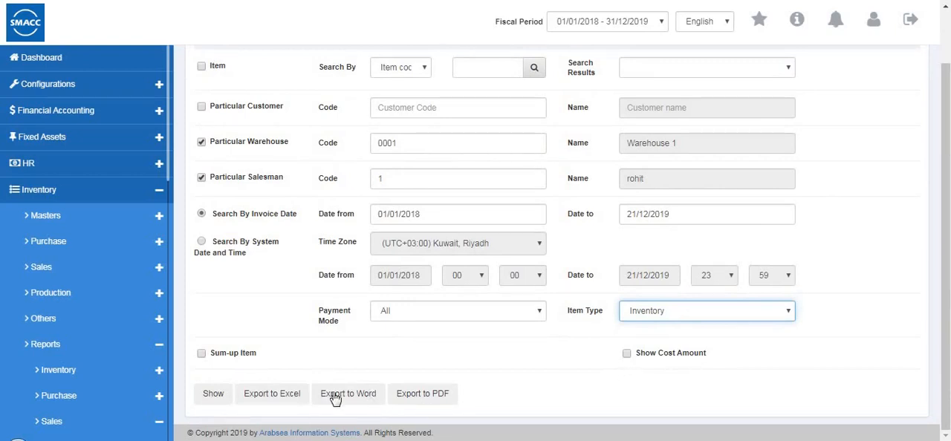
Generate the Sales Item Listing, then open the Credit Invoice Pending List report's criteria
click(213, 395)
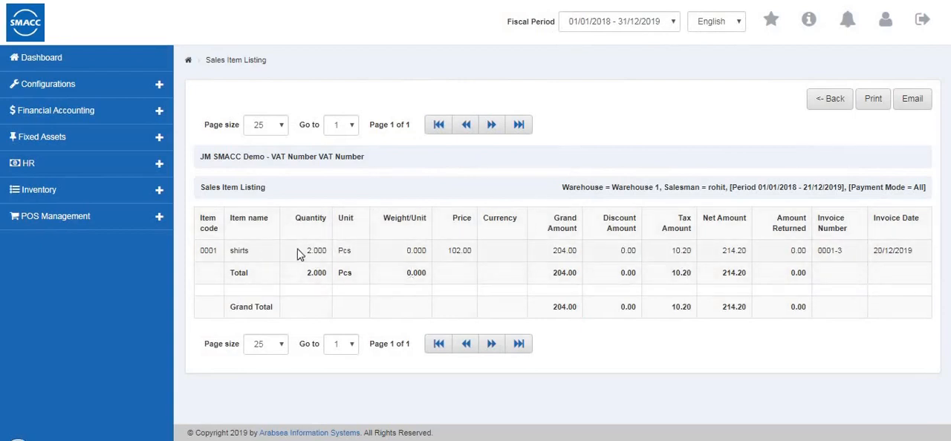
click(828, 104)
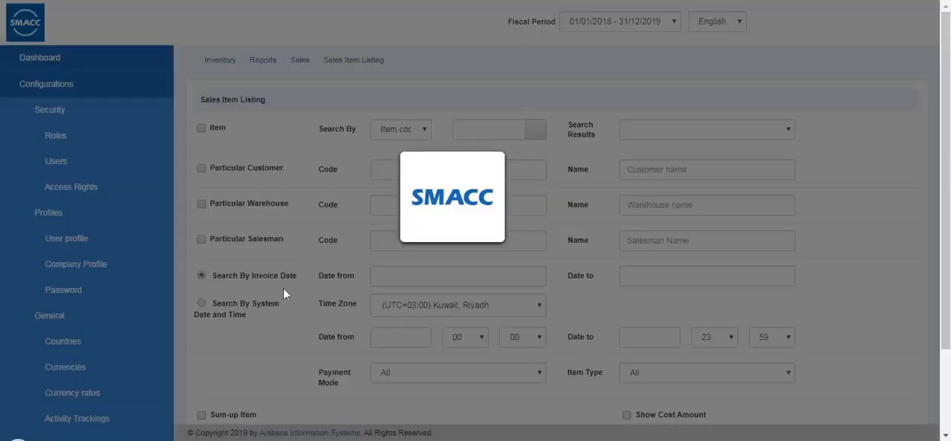
scroll(8, 342, down, 5)
scroll(15, 363, down, 3)
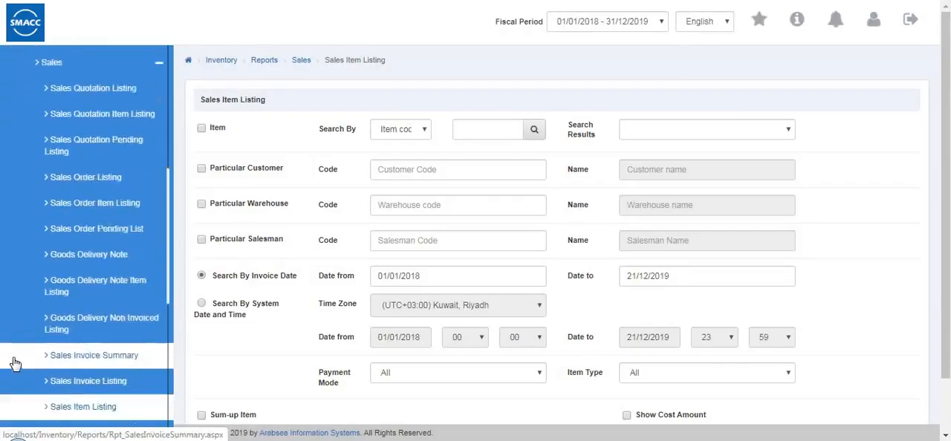
click(104, 287)
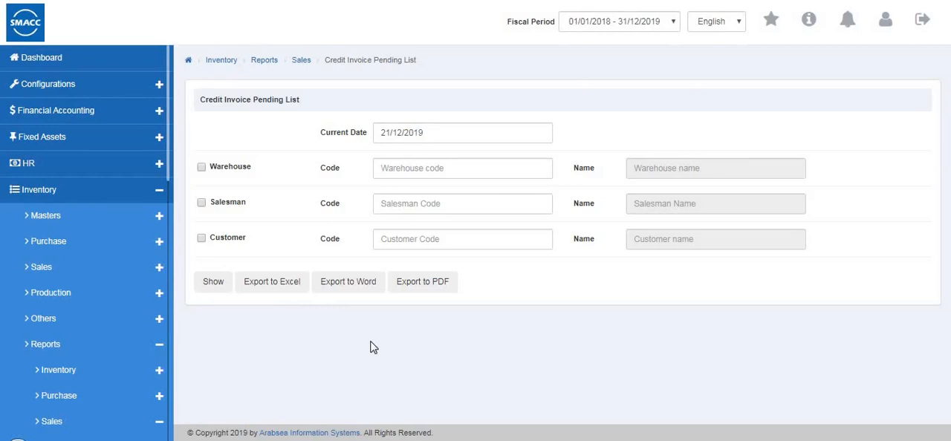
Enable the warehouse, salesman and customer filters of the Credit Invoice Pending List and choose Warehouse 2 (0002)
click(430, 131)
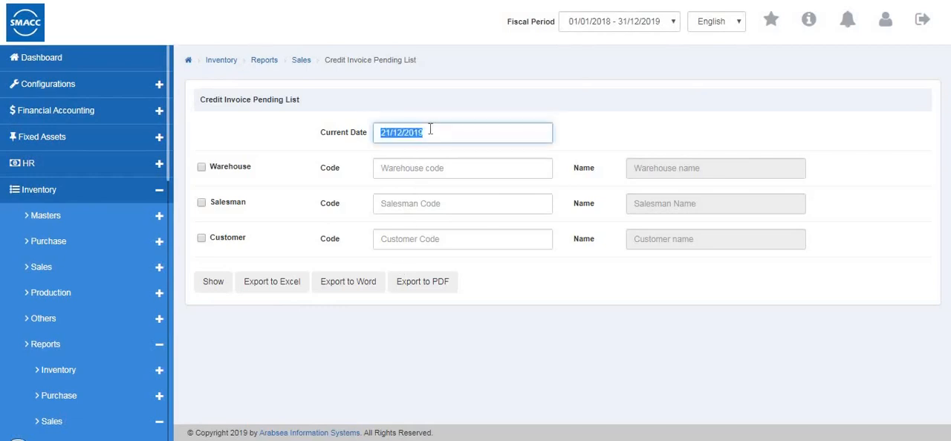
click(201, 168)
click(201, 240)
click(466, 167)
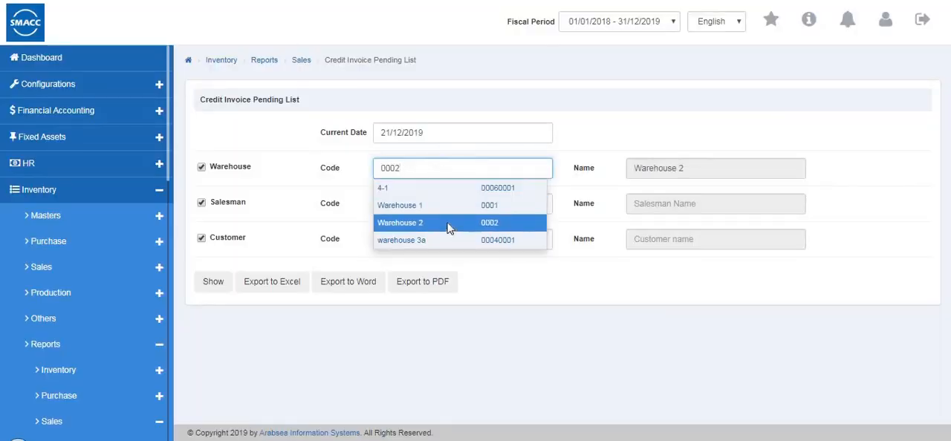
click(449, 228)
Filter the Credit Invoice Pending List by the second suggested salesman and the first suggested customer
click(427, 205)
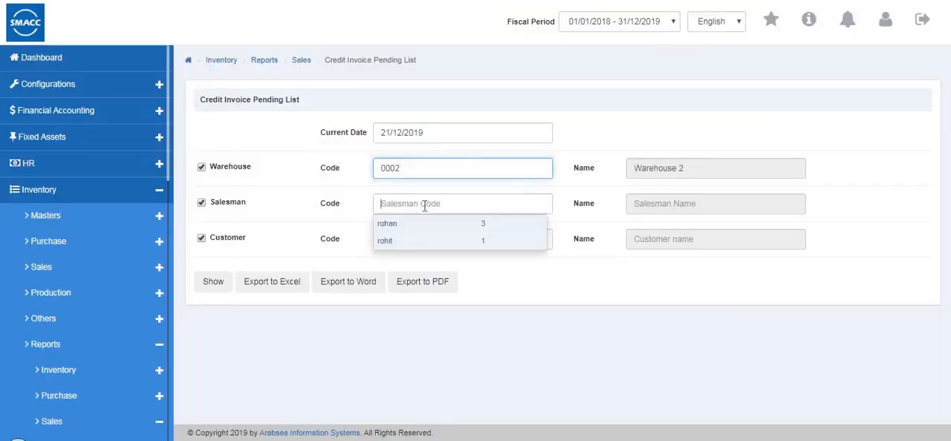
click(407, 239)
click(406, 242)
click(404, 260)
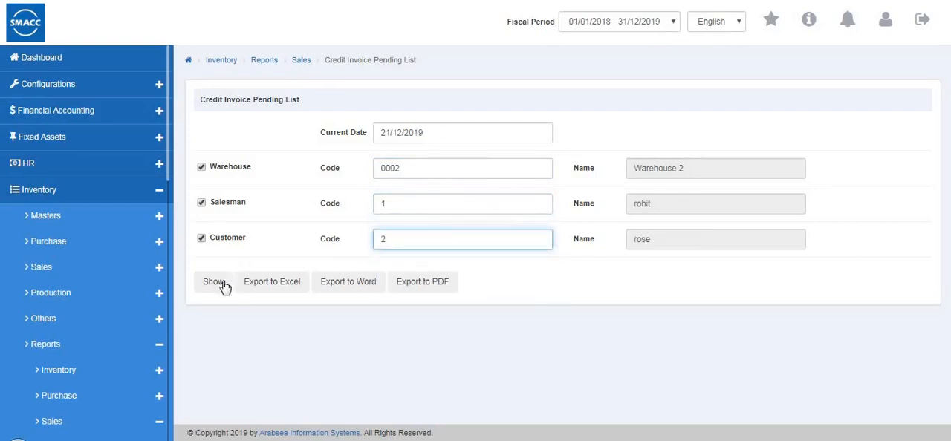
Generate the Credit Invoice Pending List, then open the Credit Collection Listing report's criteria
click(221, 287)
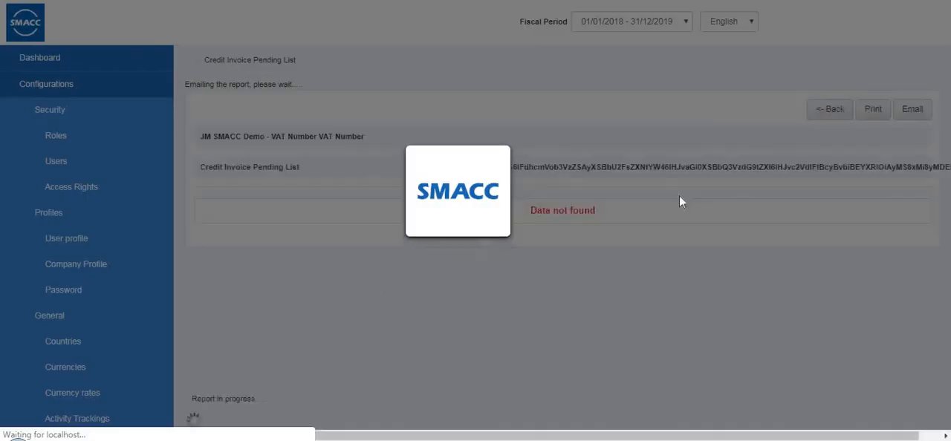
click(819, 101)
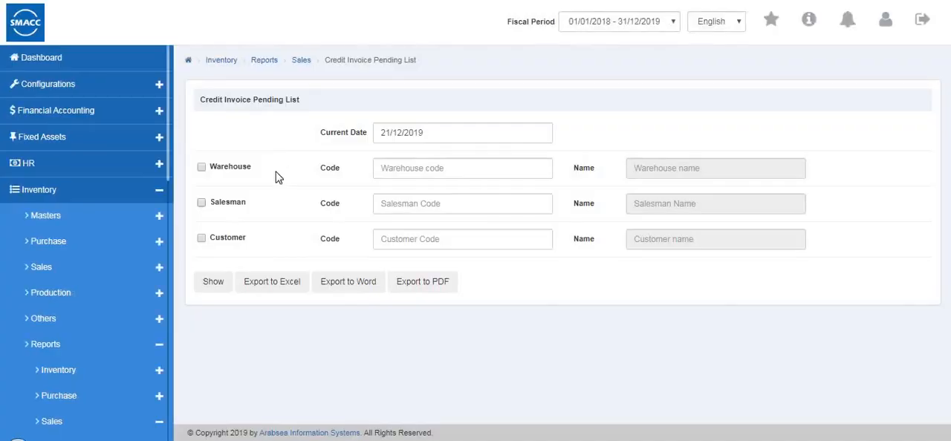
scroll(112, 272, down, 4)
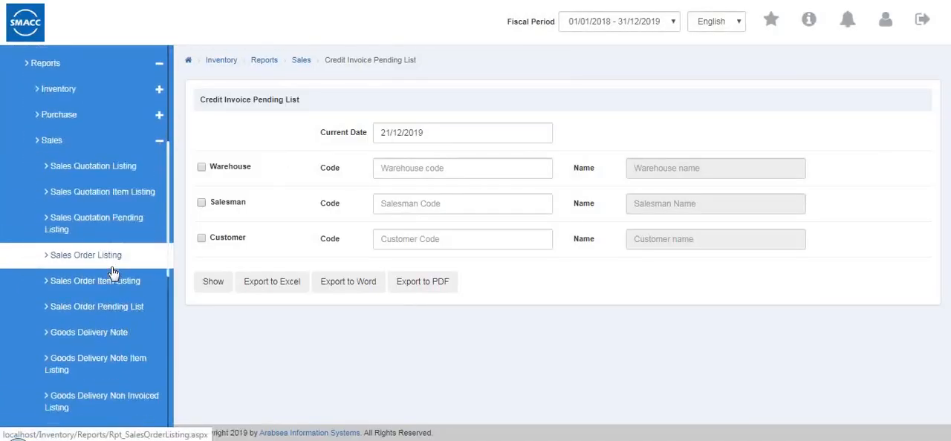
scroll(104, 297, down, 3)
click(94, 375)
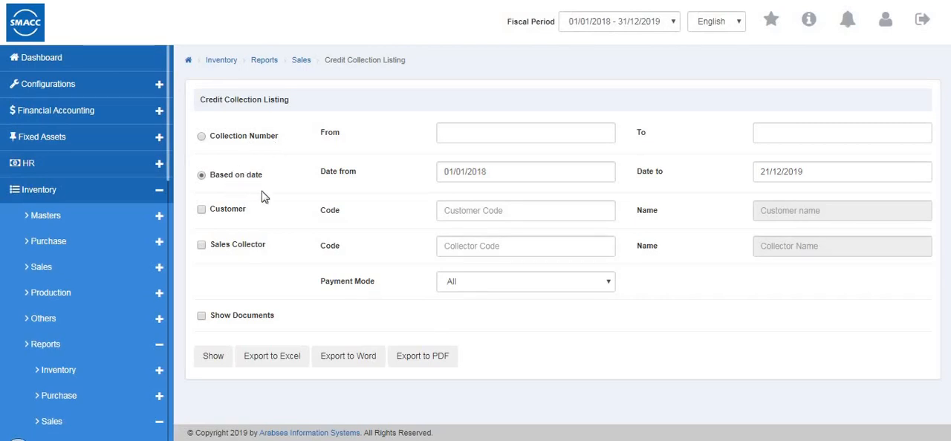
Filter the Credit Collection Listing by the first suggested customer and the first suggested sales collector
click(201, 211)
click(461, 215)
click(486, 230)
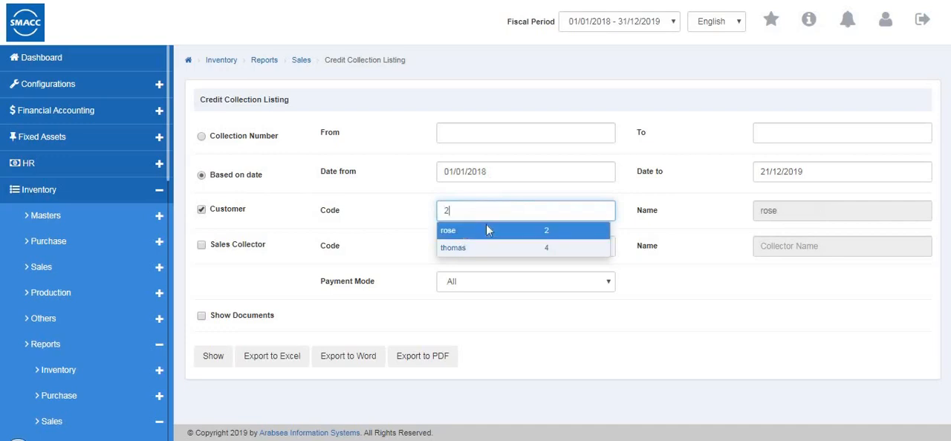
click(201, 247)
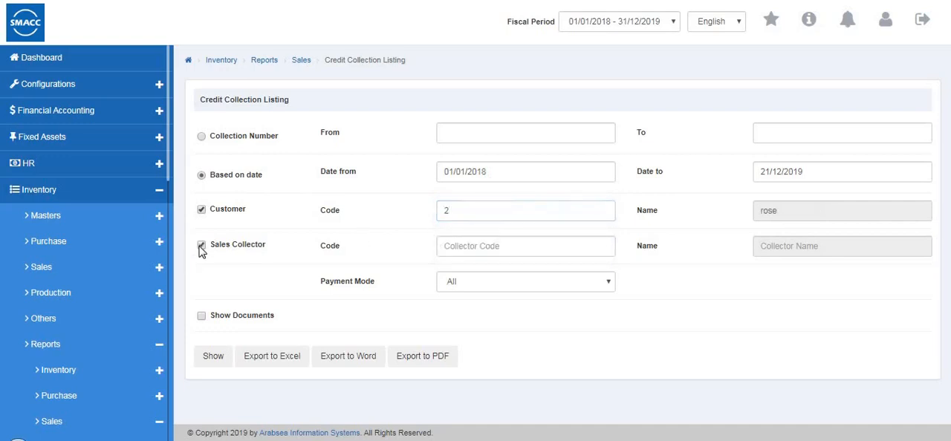
click(491, 251)
click(488, 265)
Set the payment mode to All, generate the Credit Collection Listing and return to its criteria
click(455, 295)
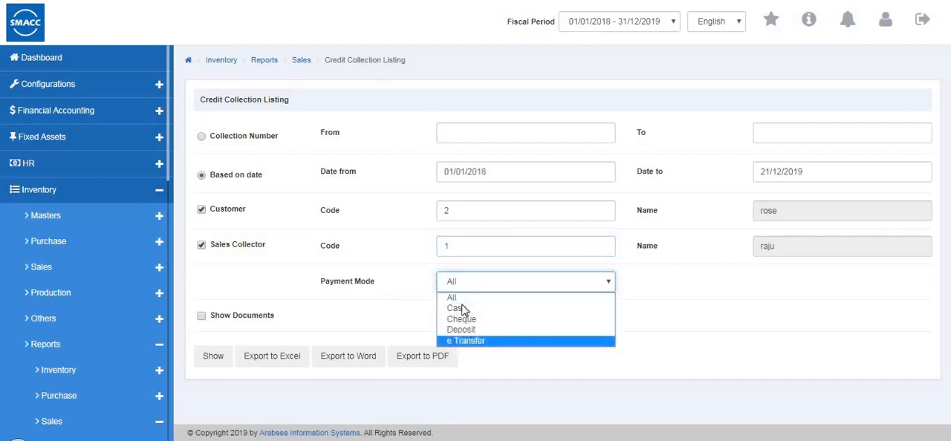
click(464, 298)
click(212, 360)
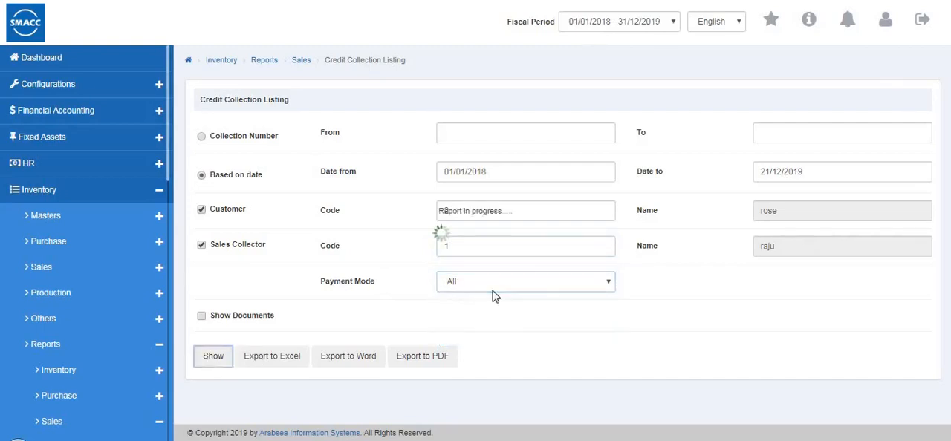
click(830, 104)
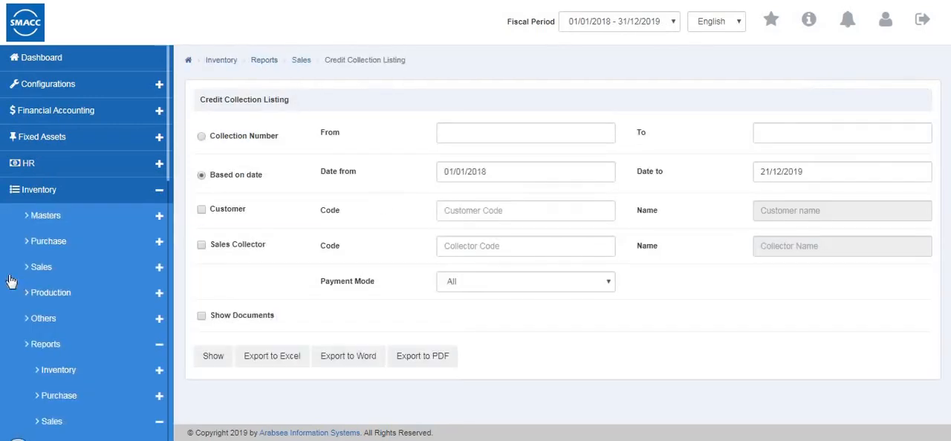
View the Sales Return Listing criteria, then open the Sales Monthly Analysis report's criteria
scroll(9, 281, down, 3)
scroll(53, 271, down, 4)
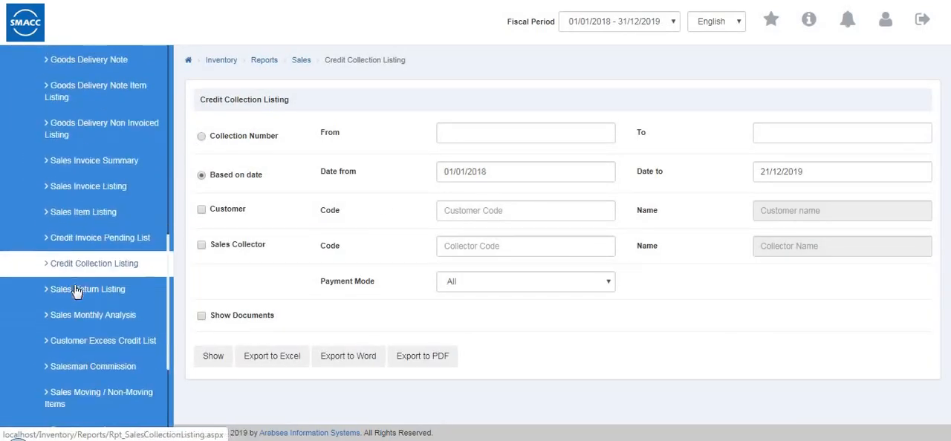
click(75, 286)
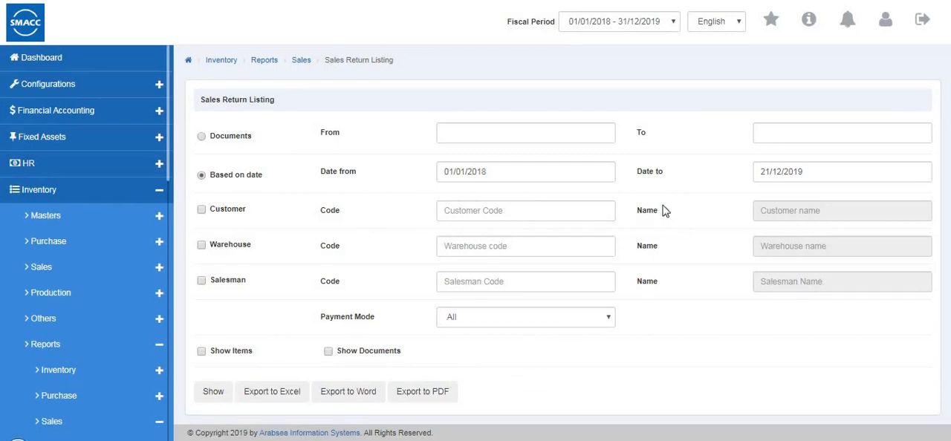
scroll(95, 276, down, 5)
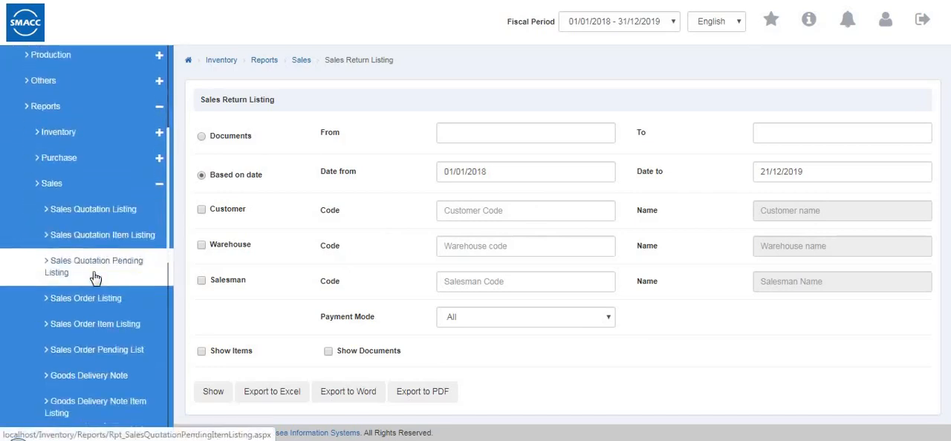
scroll(95, 278, down, 5)
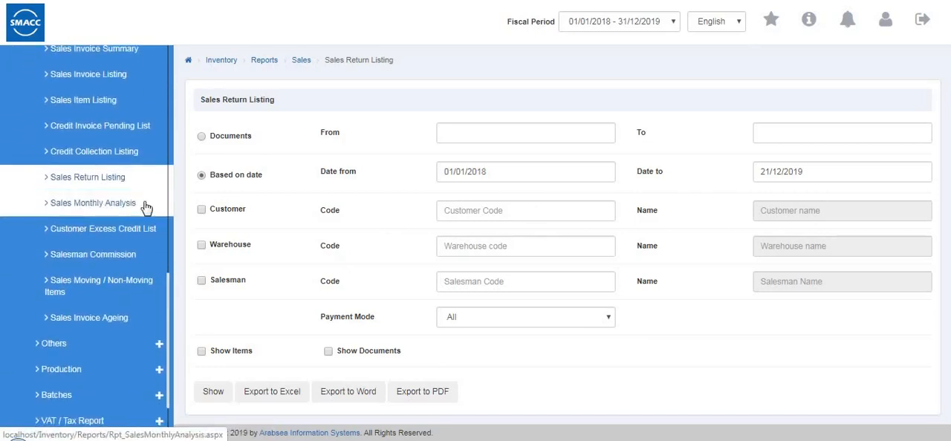
click(92, 202)
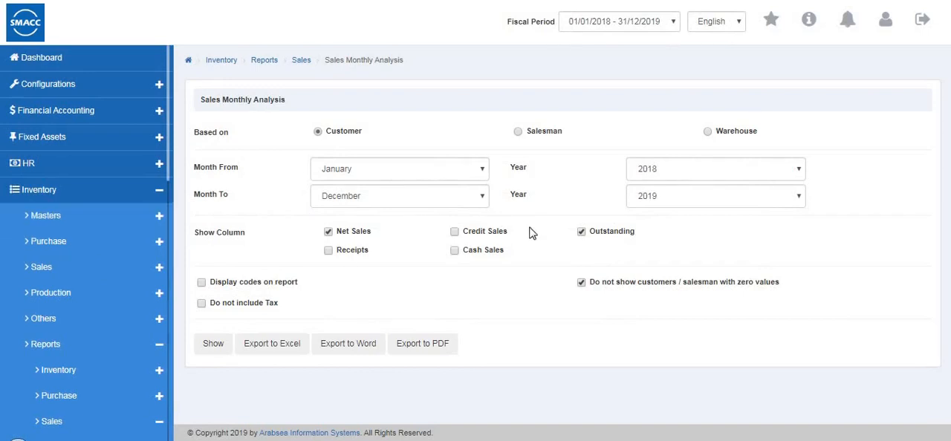
Base the Sales Monthly Analysis on Warehouse and review its month and year range options
click(518, 132)
click(321, 171)
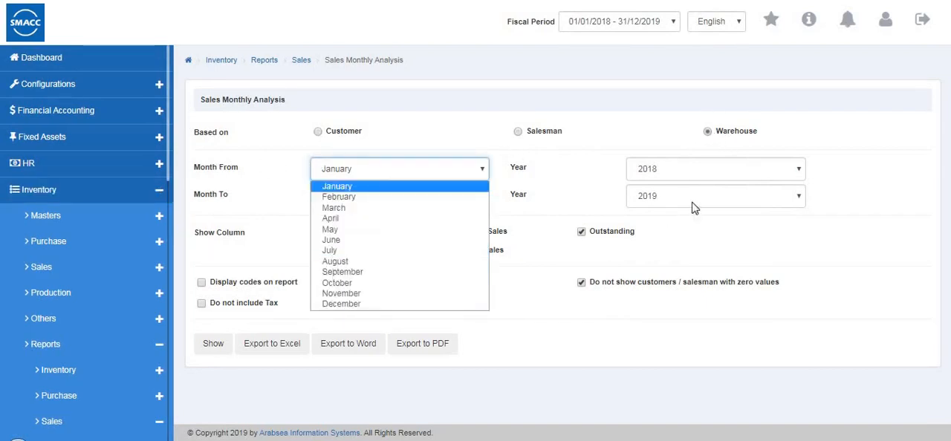
click(702, 239)
click(340, 196)
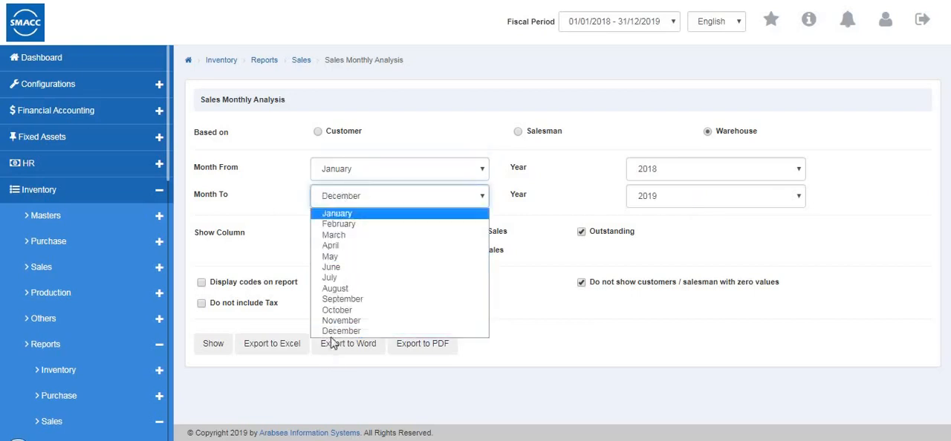
click(792, 253)
click(718, 171)
click(600, 263)
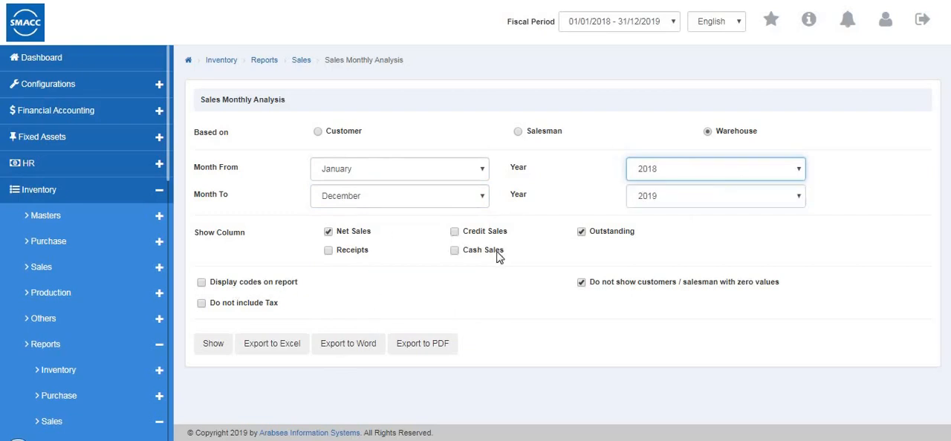
Set the starting year to 2019, generate the Sales Monthly Analysis and view it through to its total columns
click(212, 343)
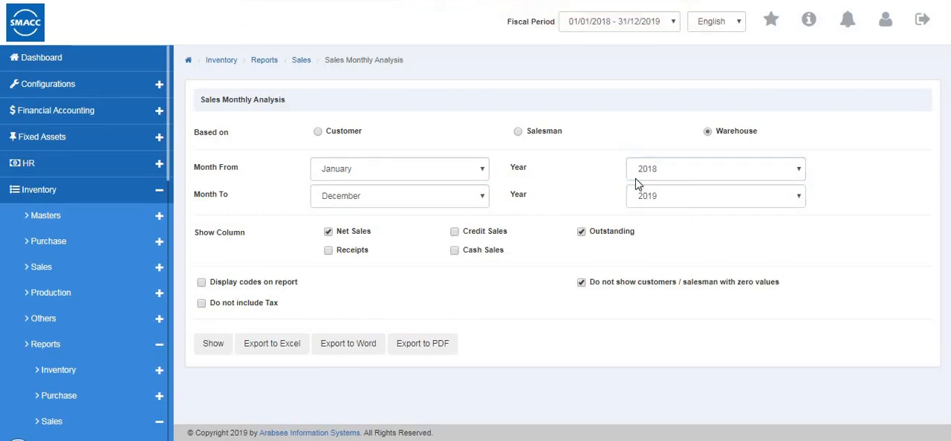
click(641, 177)
click(647, 196)
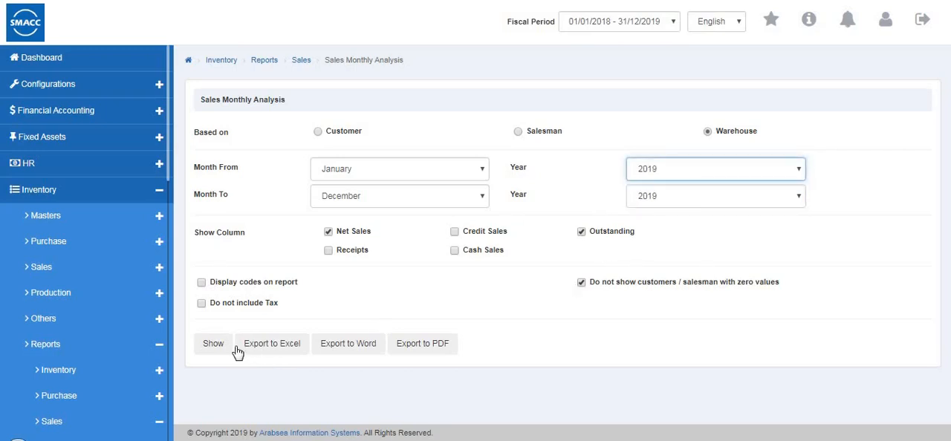
click(213, 344)
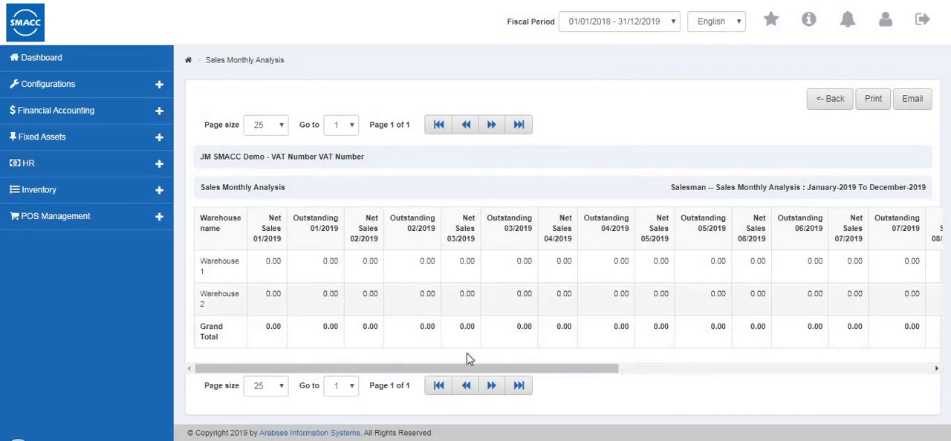
drag(454, 369, 804, 379)
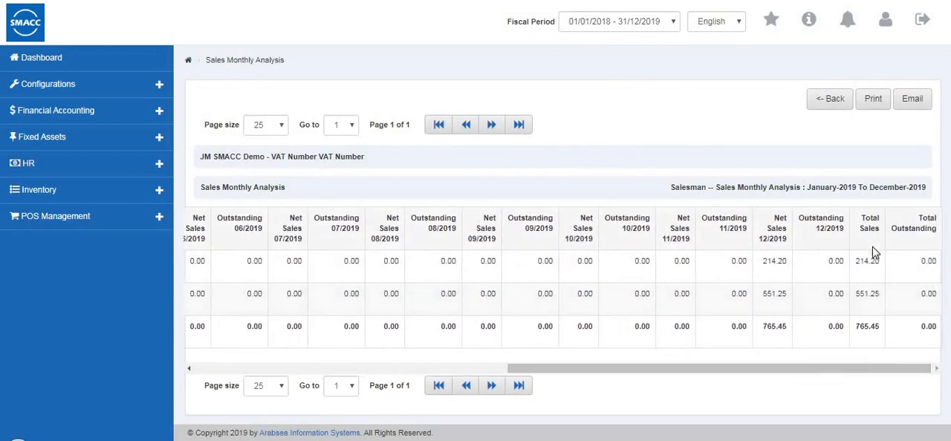
click(830, 102)
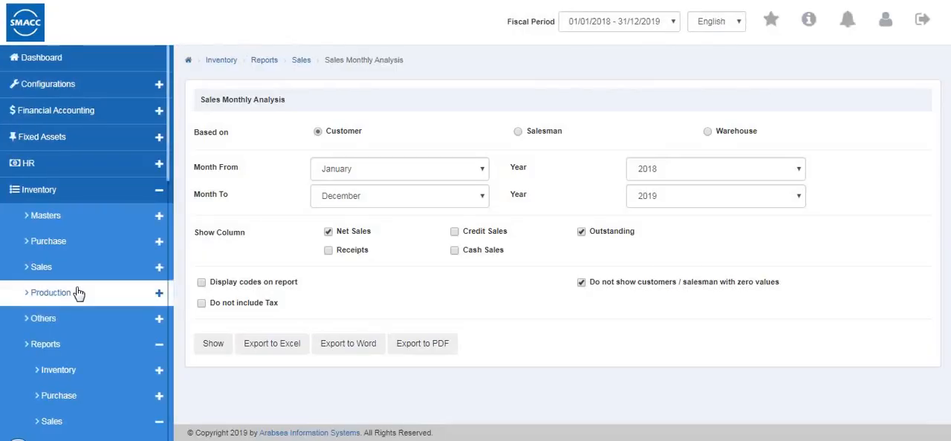
Open the Customer Excess Credit List criteria and generate the report for the preset current date
scroll(78, 293, down, 6)
scroll(78, 294, down, 2)
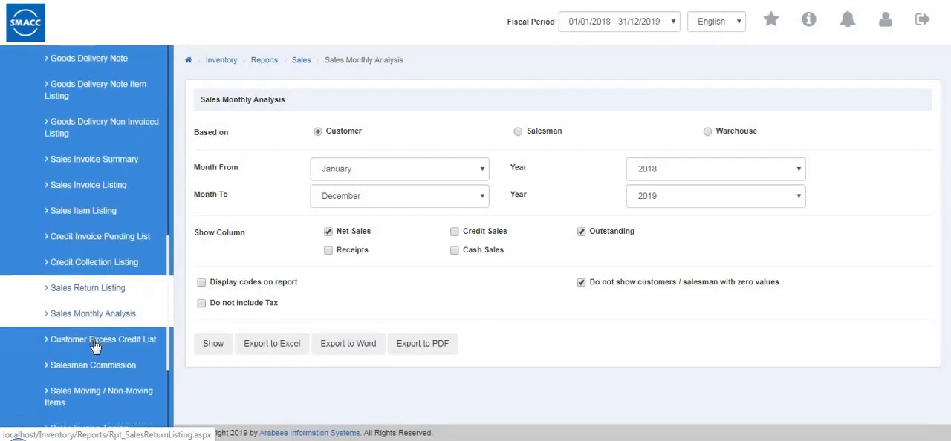
click(98, 347)
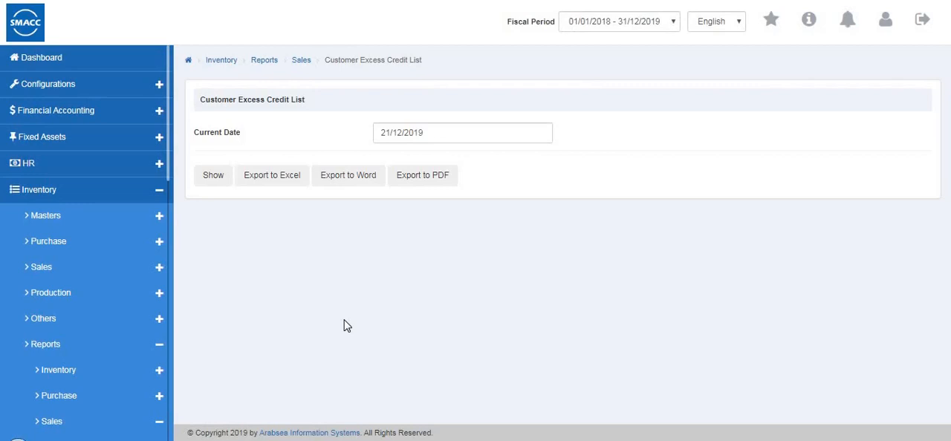
click(213, 179)
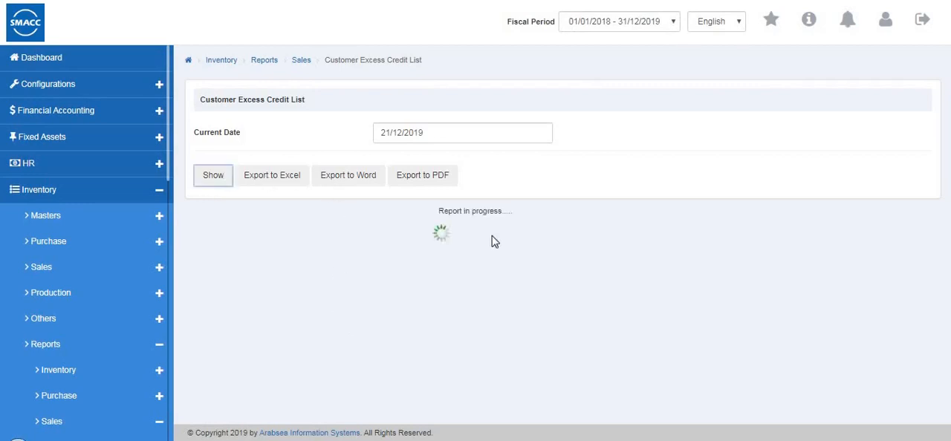
click(822, 101)
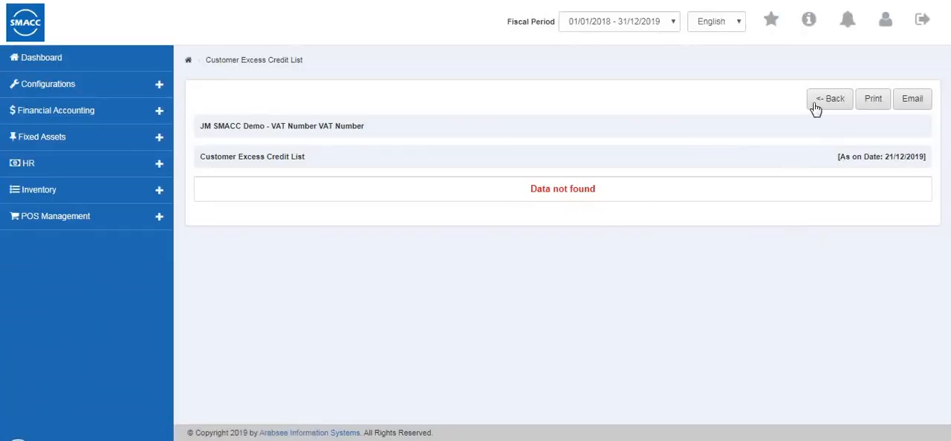
View the Salesman Commission criteria, then open the Sales Moving / Non-Moving Items report's criteria
scroll(96, 277, down, 9)
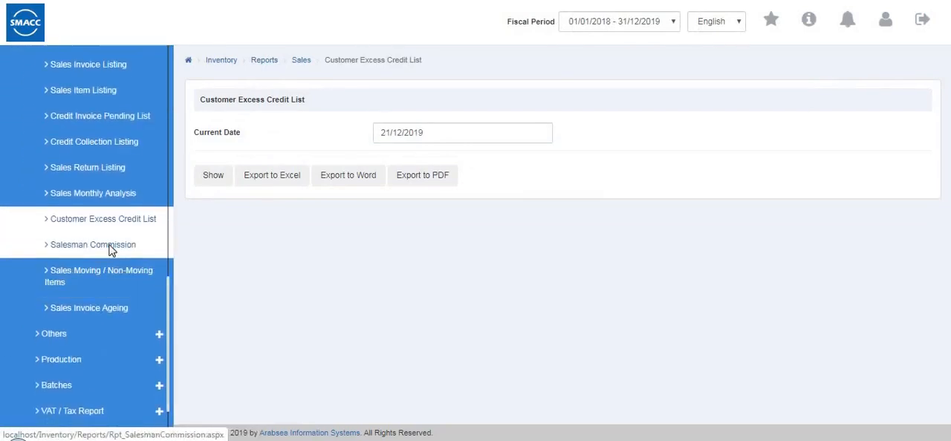
scroll(110, 251, down, 3)
click(105, 167)
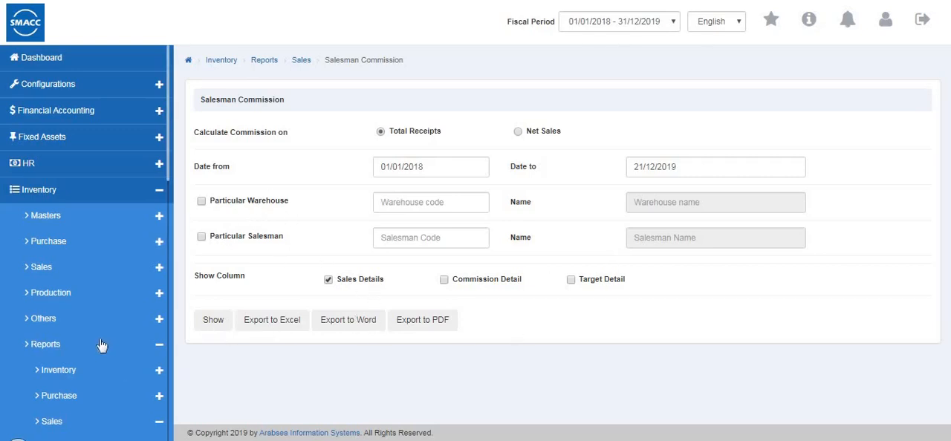
scroll(101, 343, down, 6)
scroll(101, 343, down, 3)
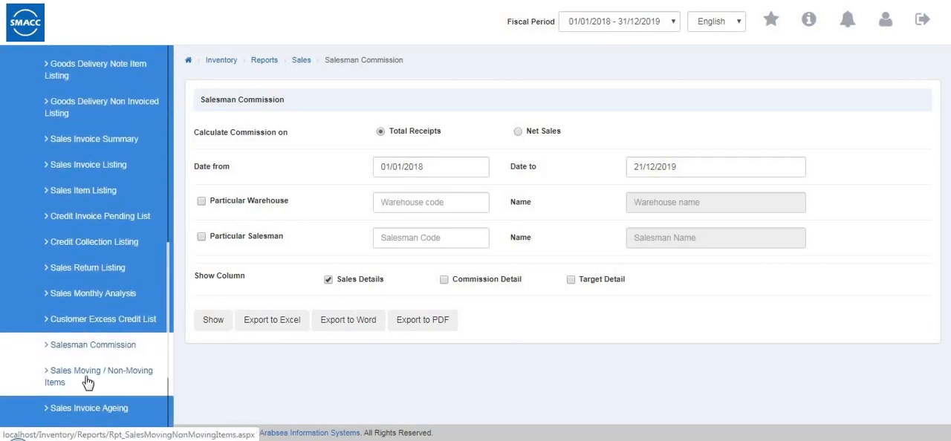
click(86, 379)
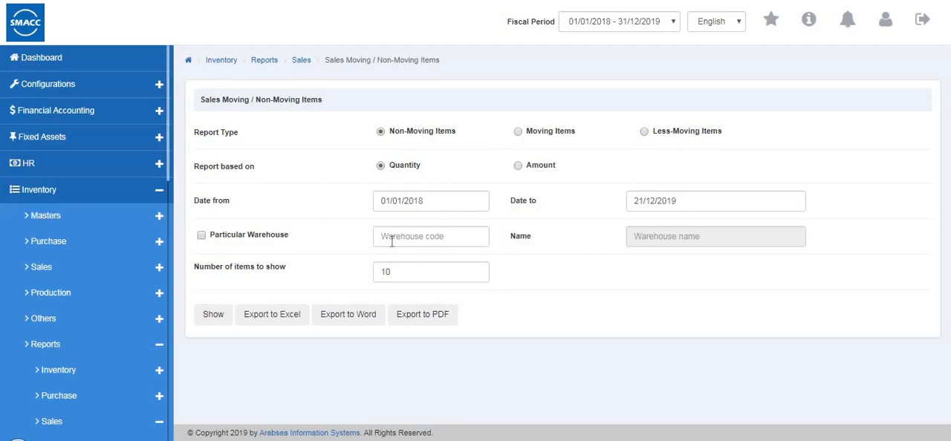
Restrict the Sales Non-Moving Items report to warehouse 0001 with 10 items to show, generate it, and return to its criteria
click(201, 236)
double_click(450, 240)
click(450, 275)
click(410, 274)
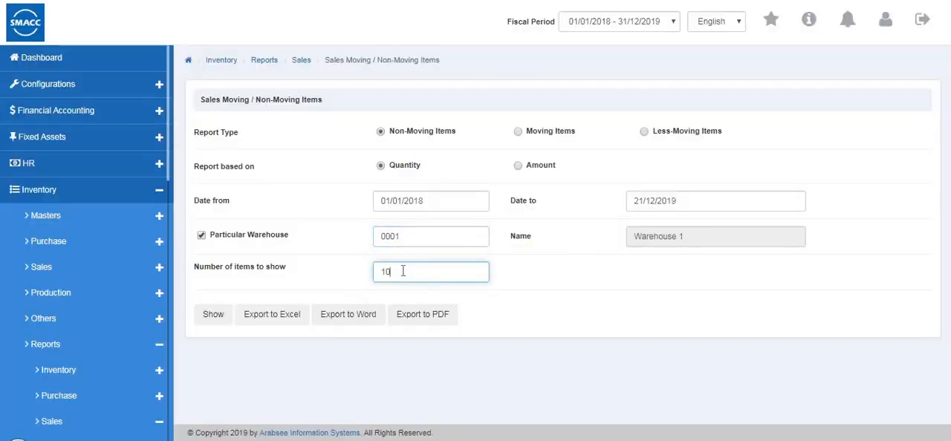
click(211, 324)
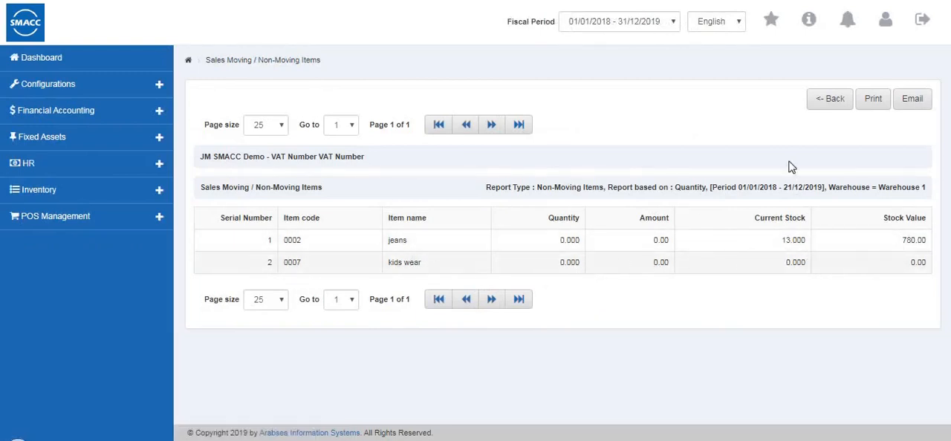
click(829, 98)
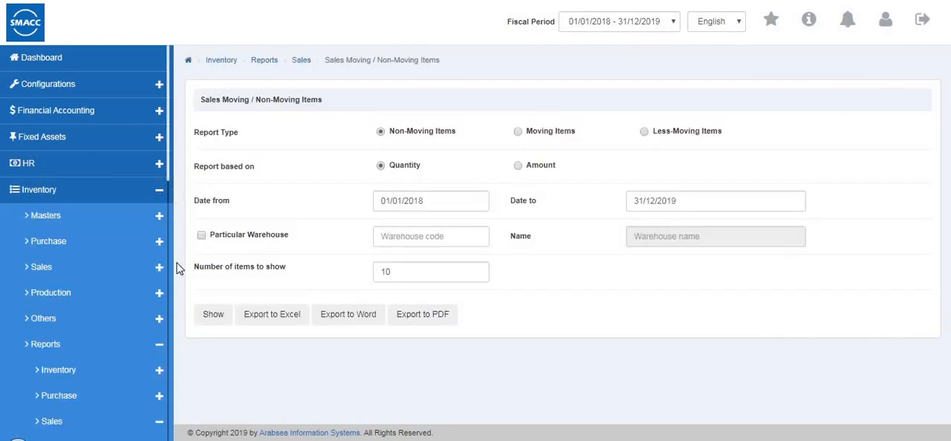
Open the Sales Invoice Ageing criteria, choose All Invoices as the report type, and base the report on Salesman
scroll(170, 344, down, 6)
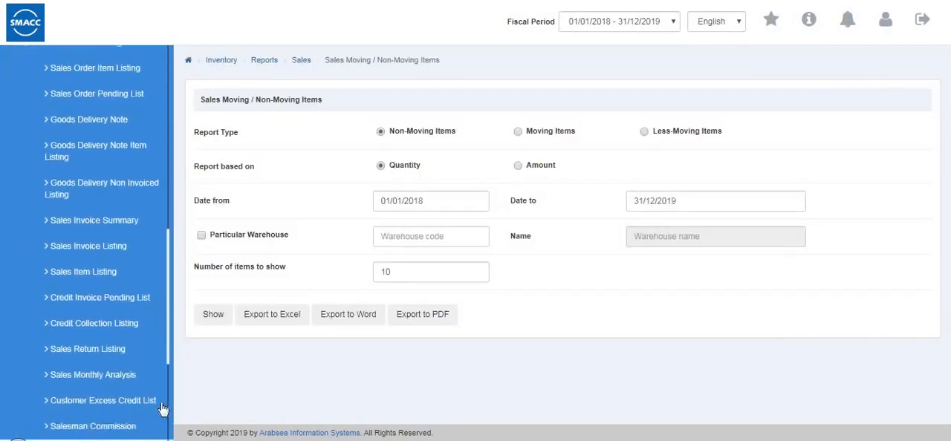
scroll(100, 318, down, 1)
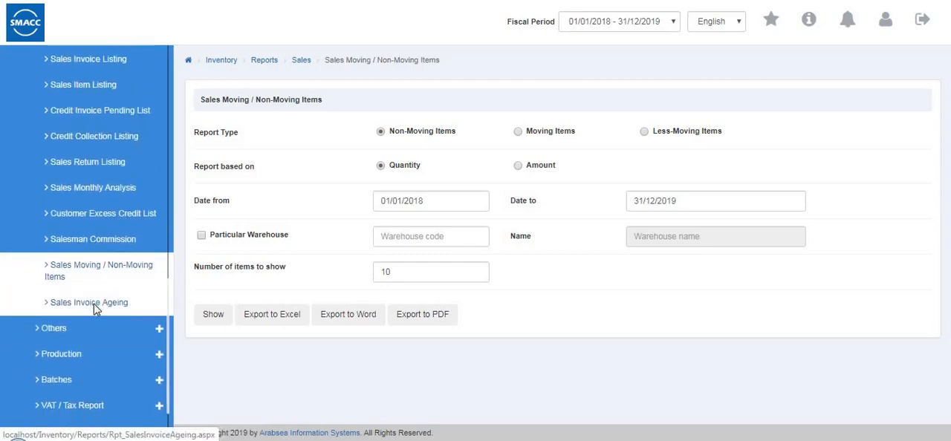
click(95, 306)
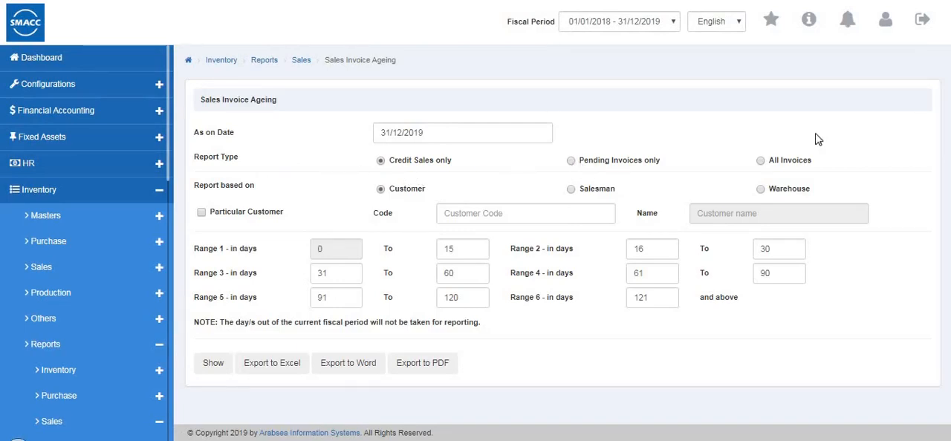
click(759, 162)
click(569, 191)
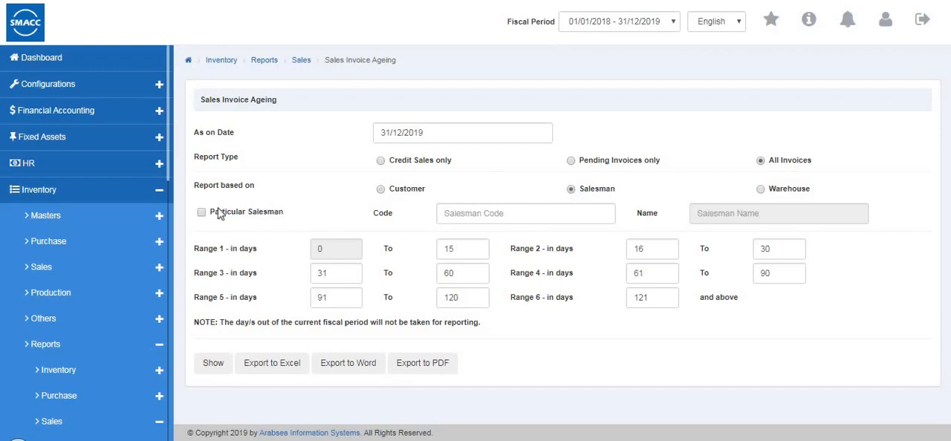
Base Sales Invoice Ageing on Customer, enter a customer code, generate the report and view it through to its total columns
click(200, 213)
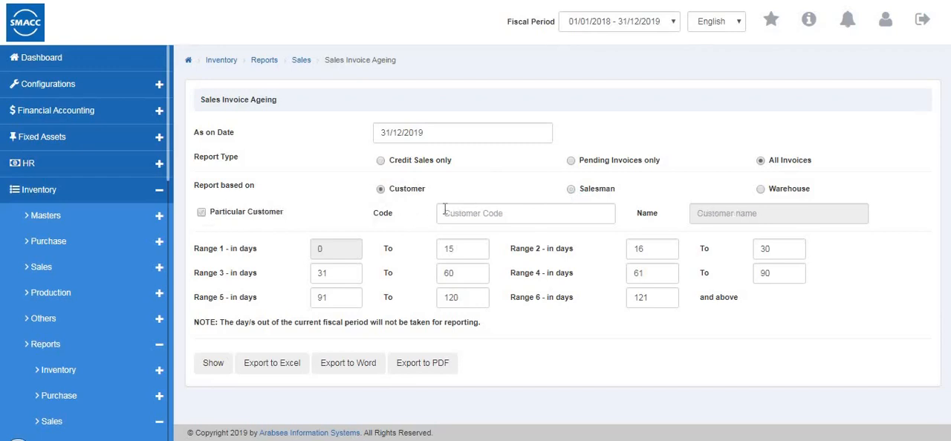
click(445, 213)
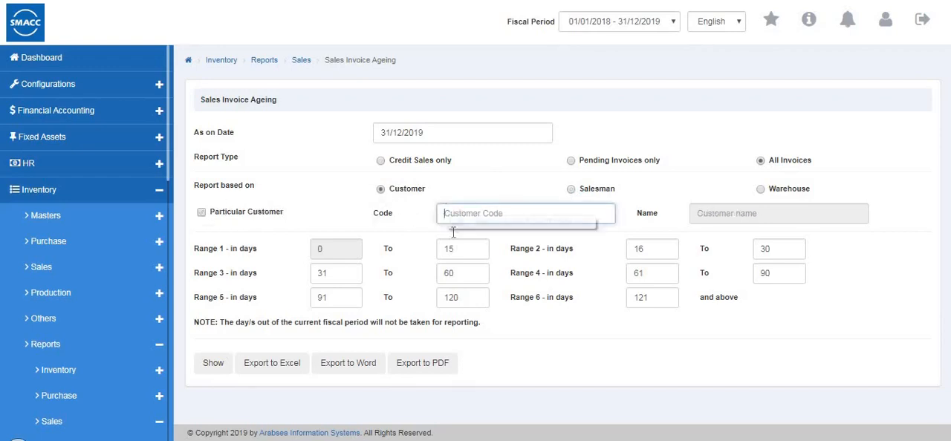
text(2)
key(Return)
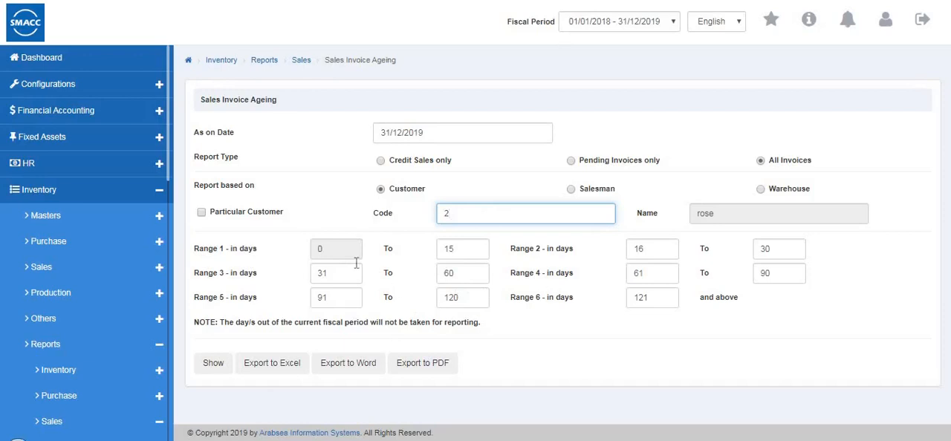
click(213, 364)
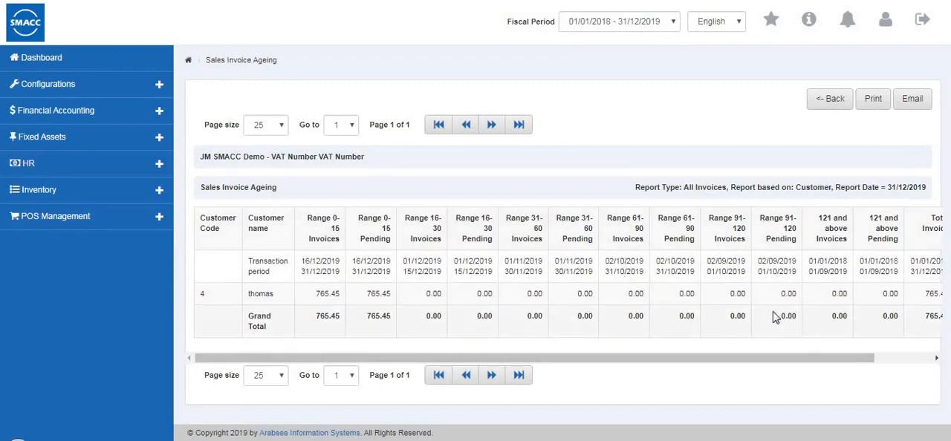
drag(870, 361, 940, 358)
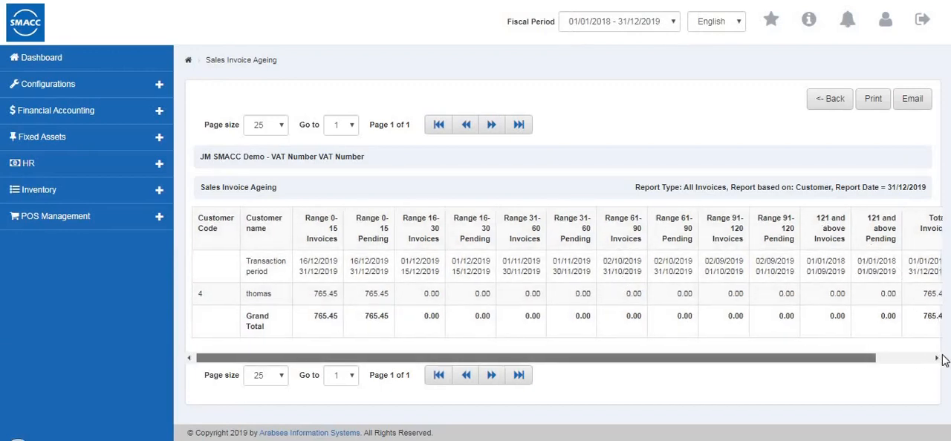
click(823, 99)
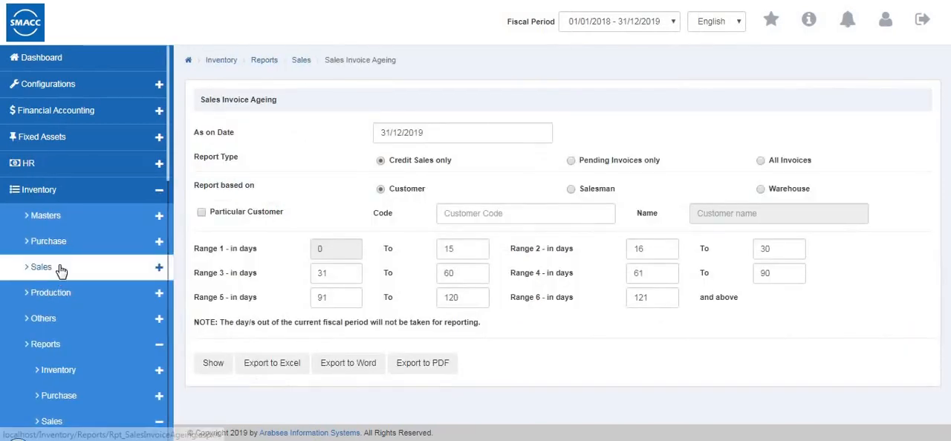
Leave the sales reports and open the Stock Transfer Listing criteria among the other inventory reports
scroll(59, 275, down, 3)
scroll(71, 91, down, 6)
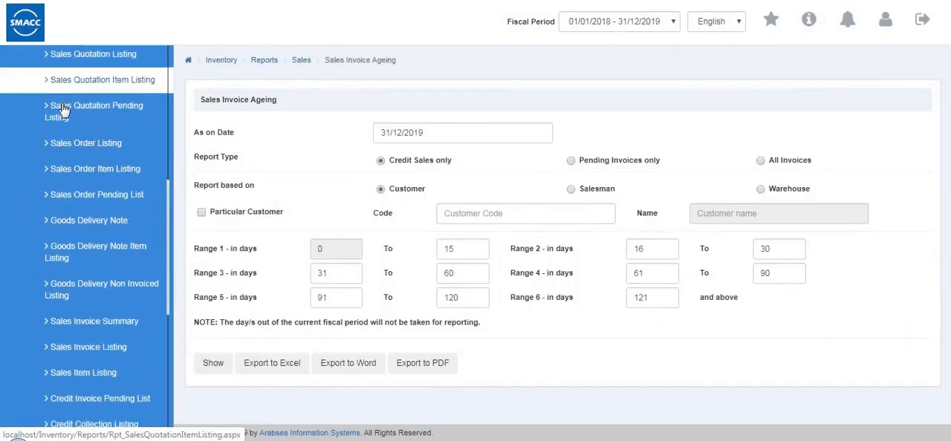
scroll(63, 111, up, 5)
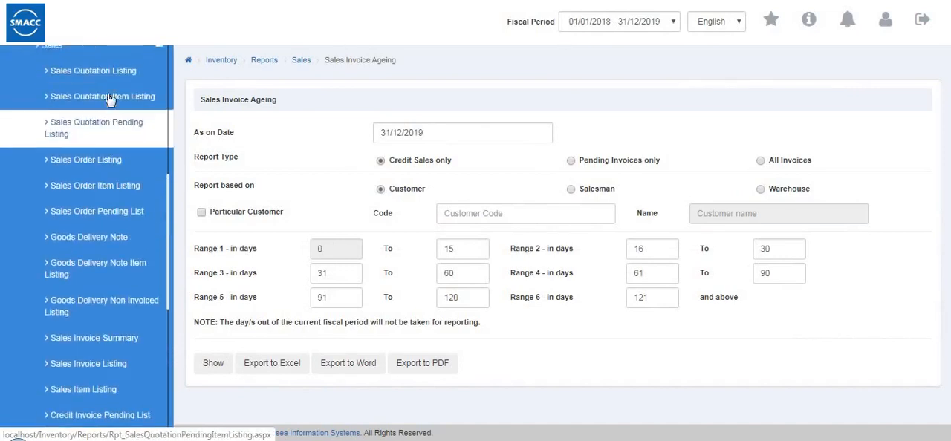
click(107, 67)
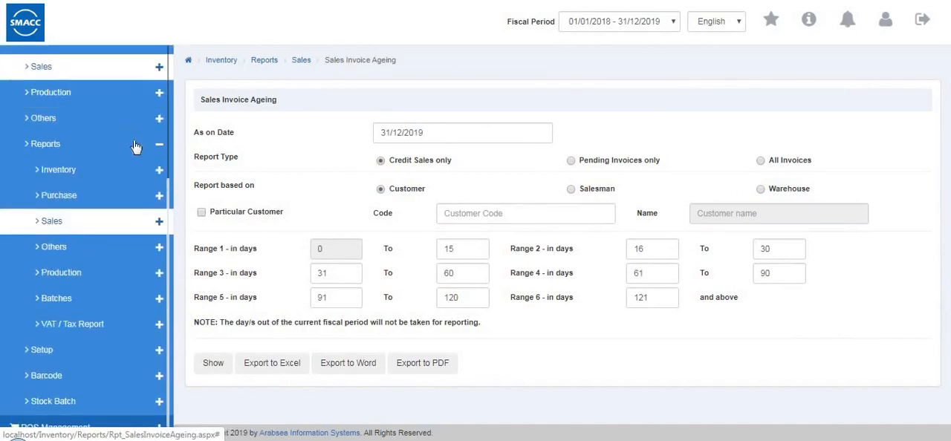
click(126, 332)
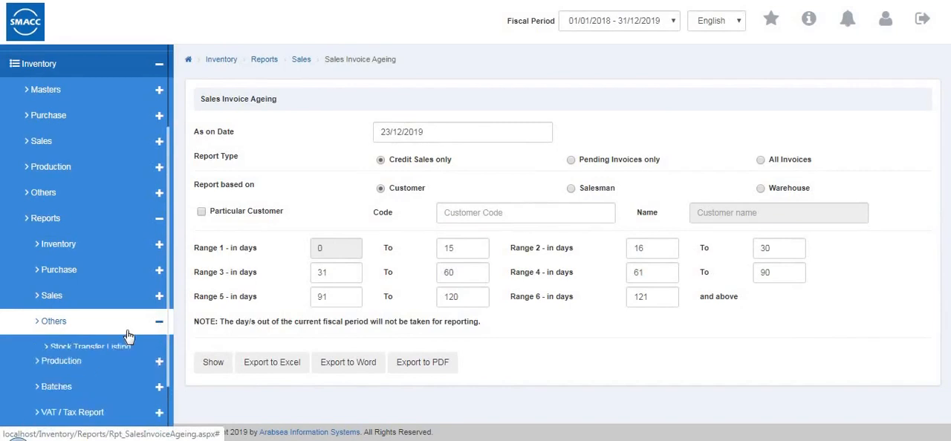
click(141, 347)
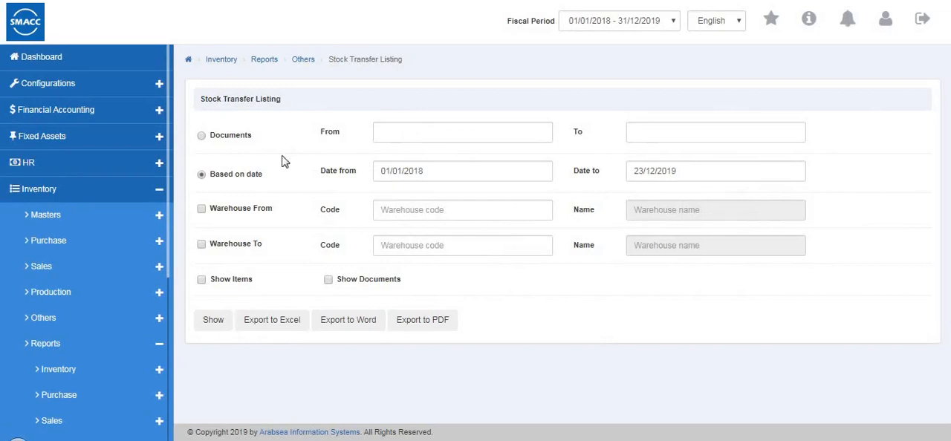
Generate a date-based Stock Transfer Listing from warehouse 0001 to 0002 with items shown, return to the criteria and enable Show Documents
click(202, 136)
click(202, 175)
click(408, 211)
click(404, 242)
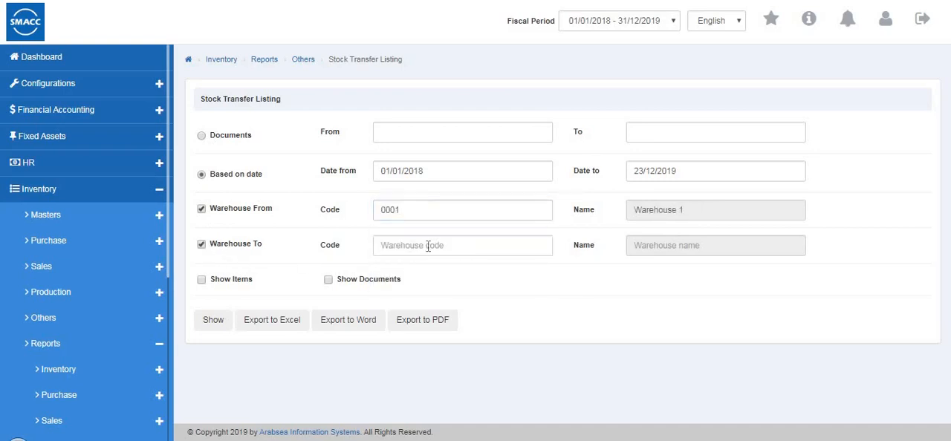
click(431, 246)
click(423, 299)
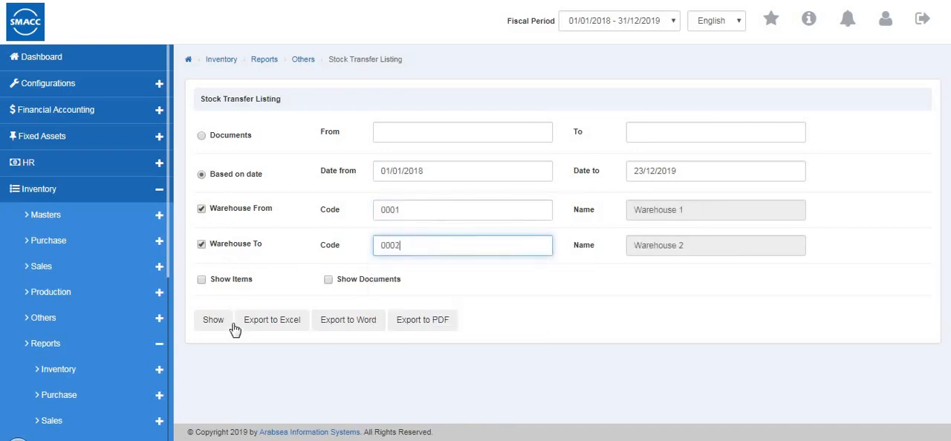
click(204, 286)
click(210, 324)
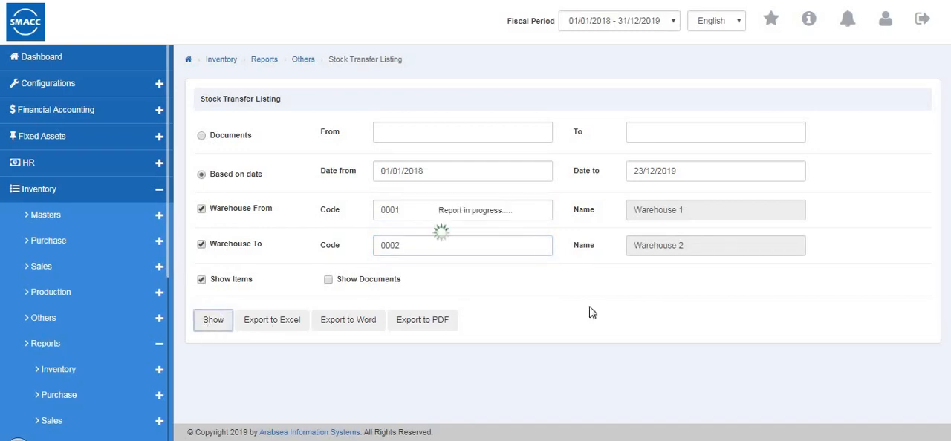
click(811, 105)
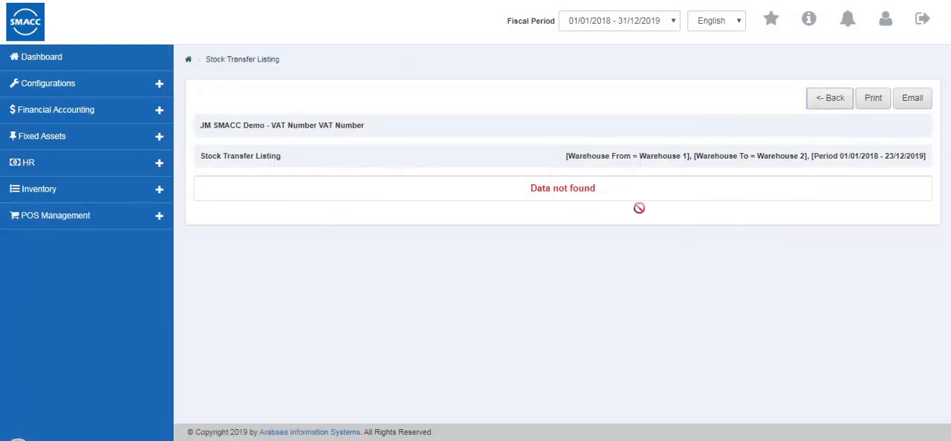
click(333, 283)
Open the Stock Internal Use Listing criteria, filter by warehouse 0001, and generate the report
scroll(40, 367, down, 3)
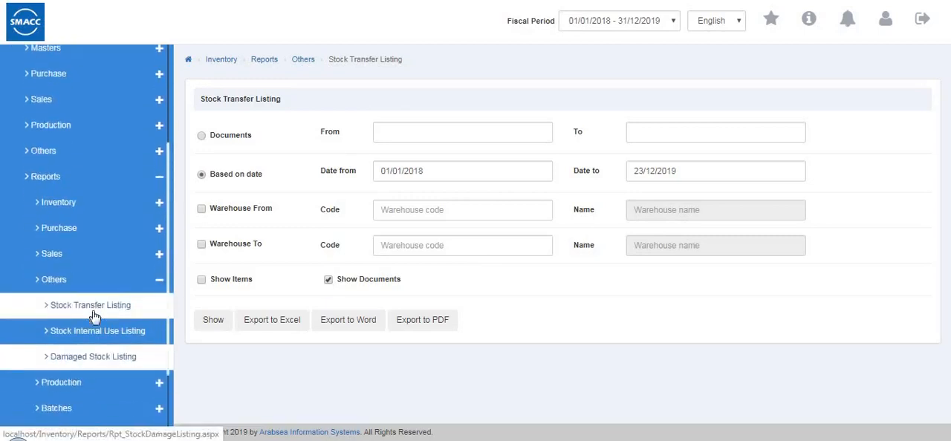
click(105, 304)
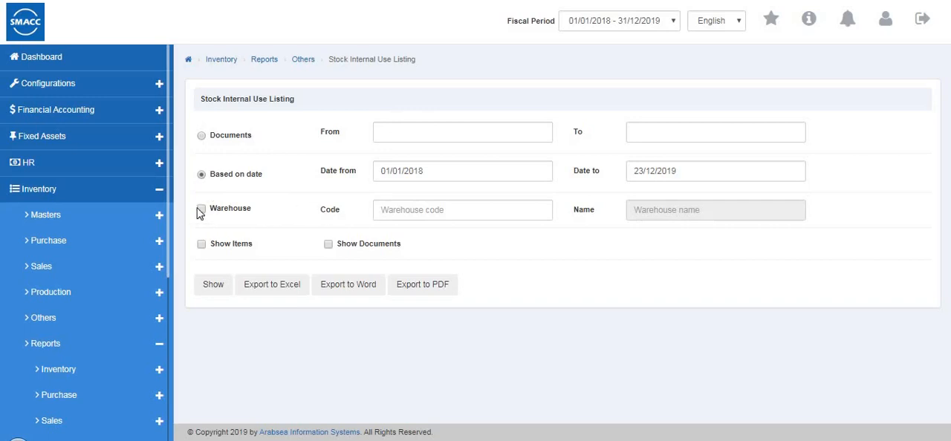
click(418, 214)
click(421, 253)
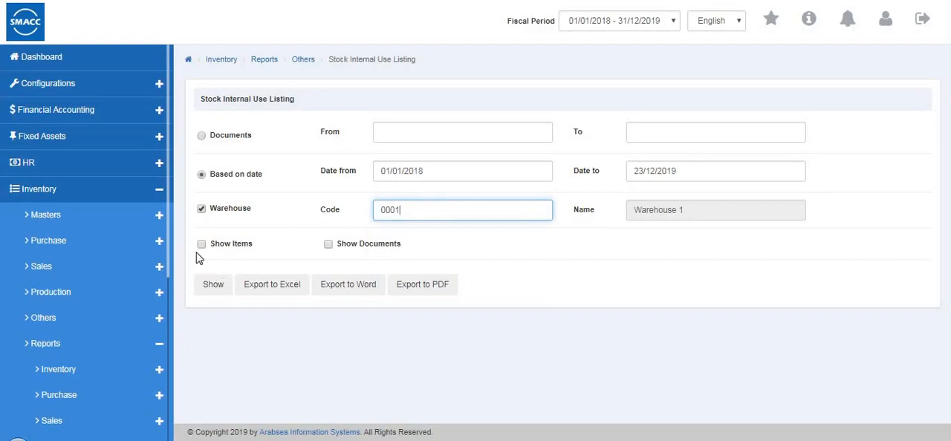
click(213, 285)
Open the damaged stock report's criteria, filter it by date and warehouse 0002, and enable Show Items
scroll(46, 287, down, 5)
click(100, 268)
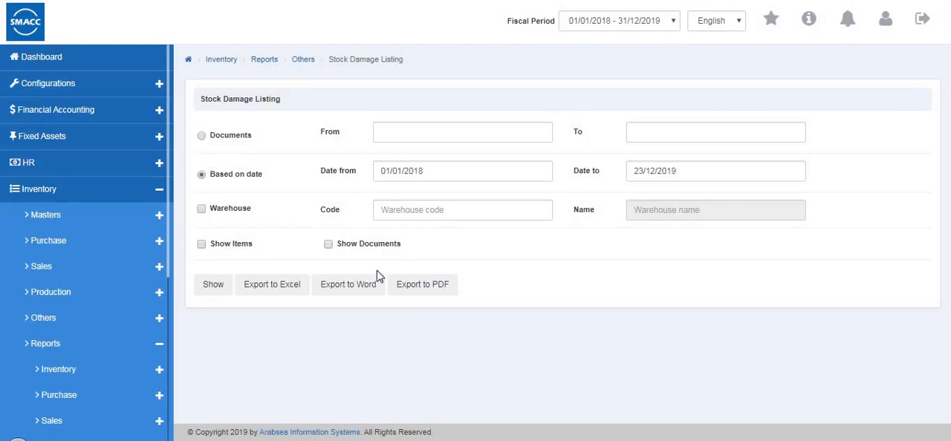
click(202, 137)
click(202, 245)
click(201, 209)
click(459, 209)
click(407, 266)
click(309, 121)
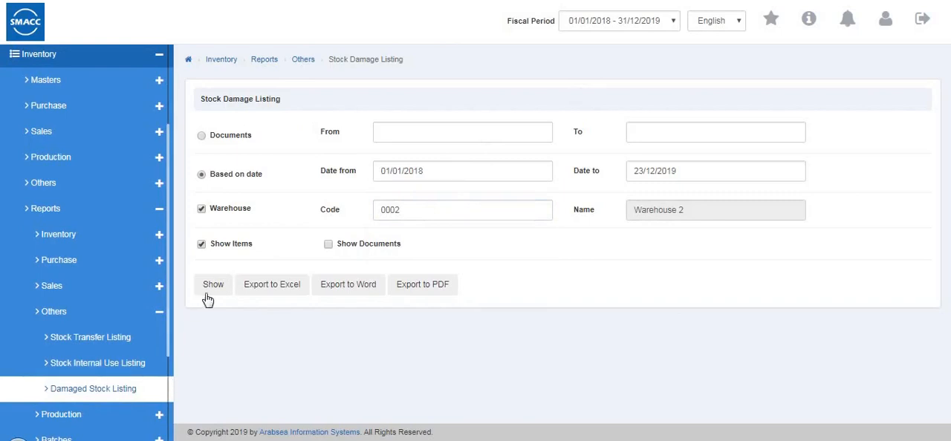
Open the Production Process Stock Report criteria and view its Documents filter's document number options
scroll(78, 319, down, 2)
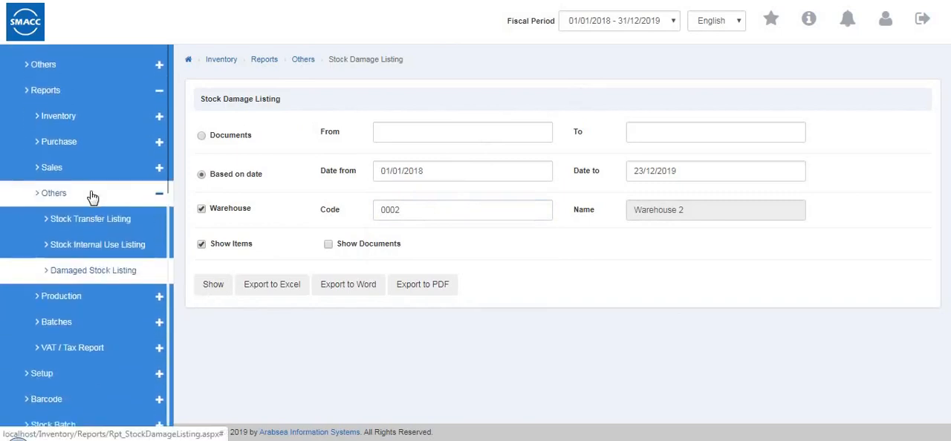
click(32, 195)
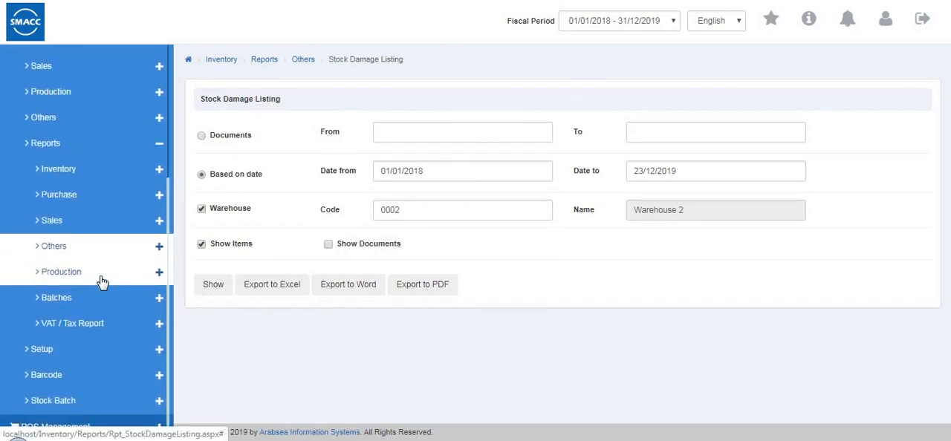
click(102, 281)
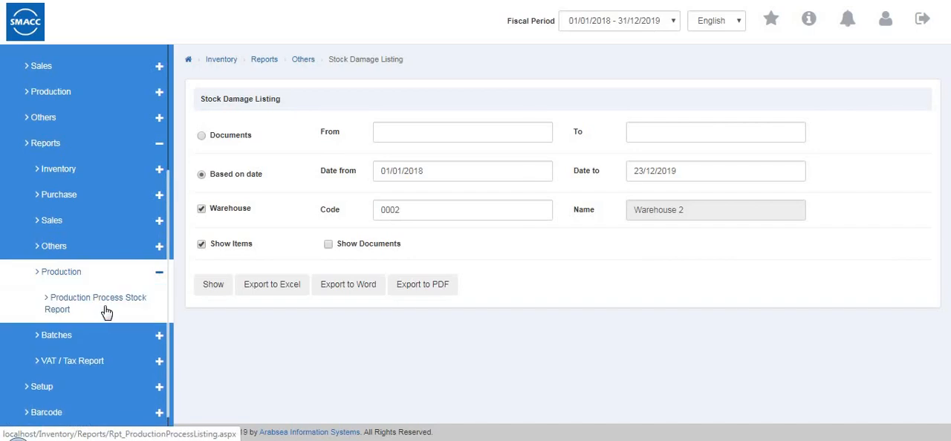
click(106, 313)
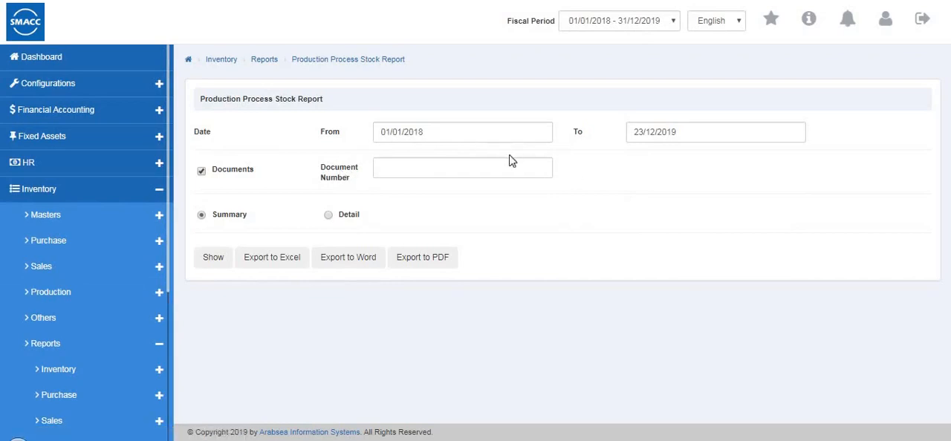
click(475, 169)
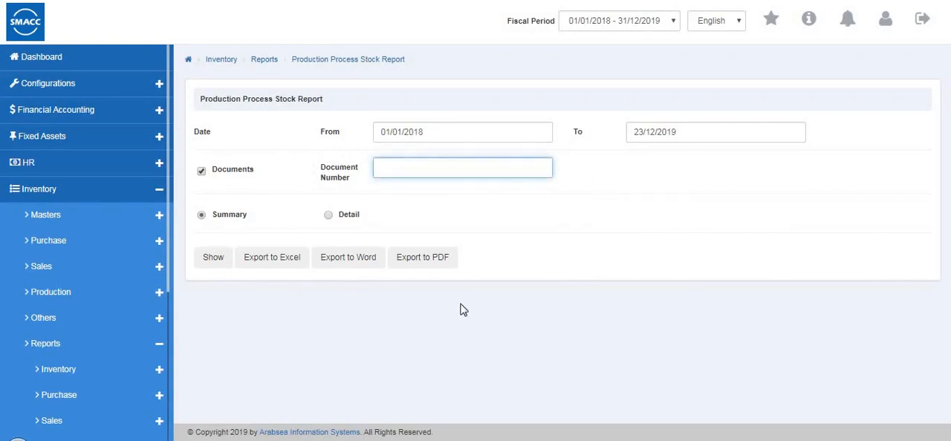
Open the Item Batch Report criteria and set the warehouse code to 0002 under Particular Batch Movement
scroll(45, 303, down, 1)
scroll(45, 303, down, 2)
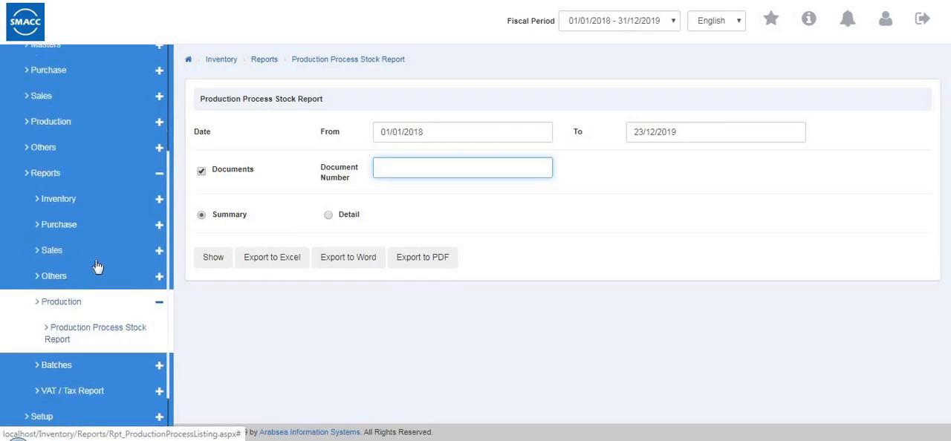
click(67, 256)
click(85, 300)
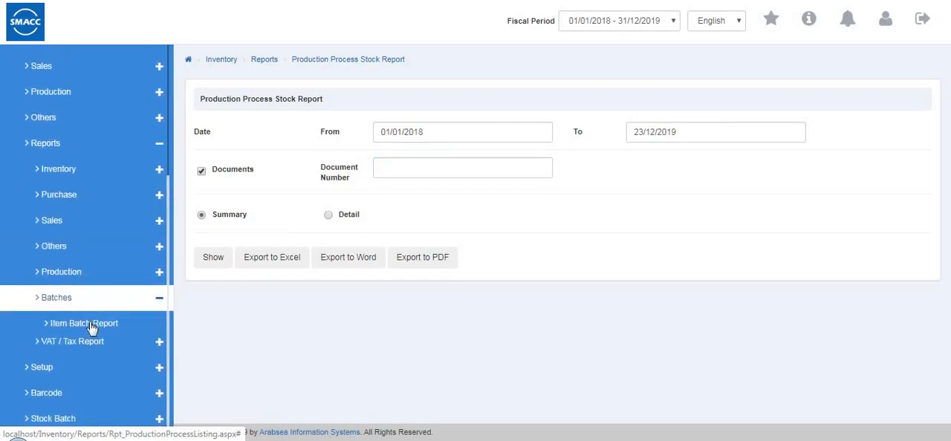
click(94, 331)
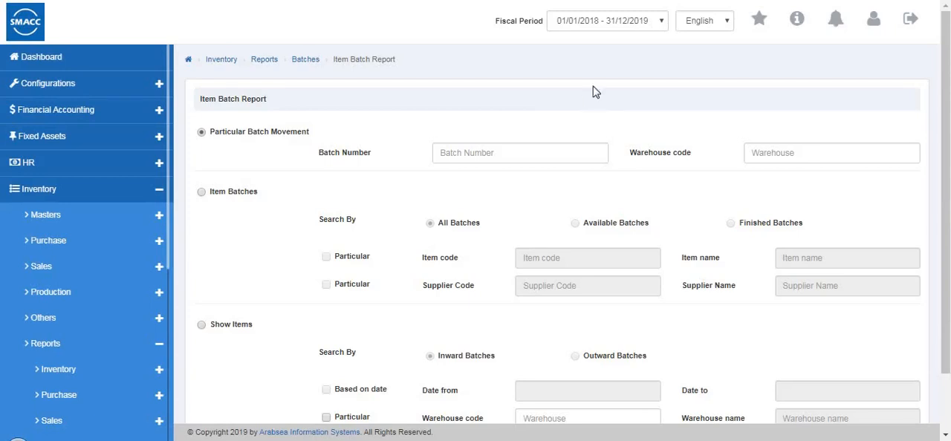
click(502, 156)
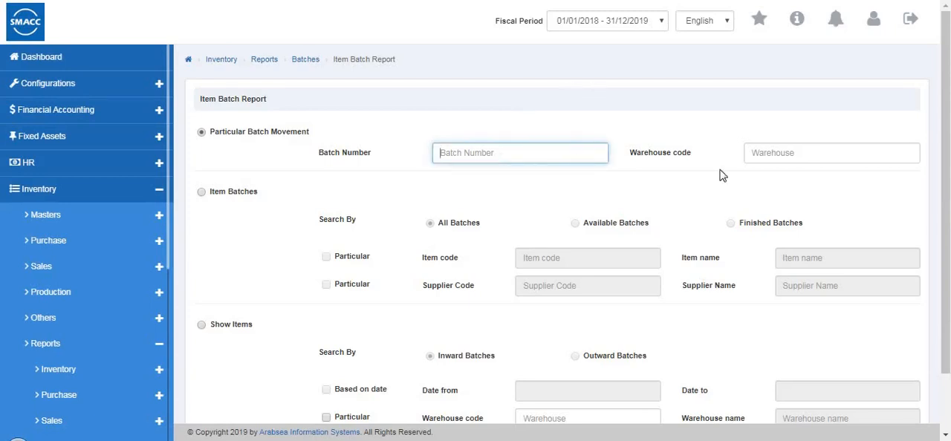
click(799, 153)
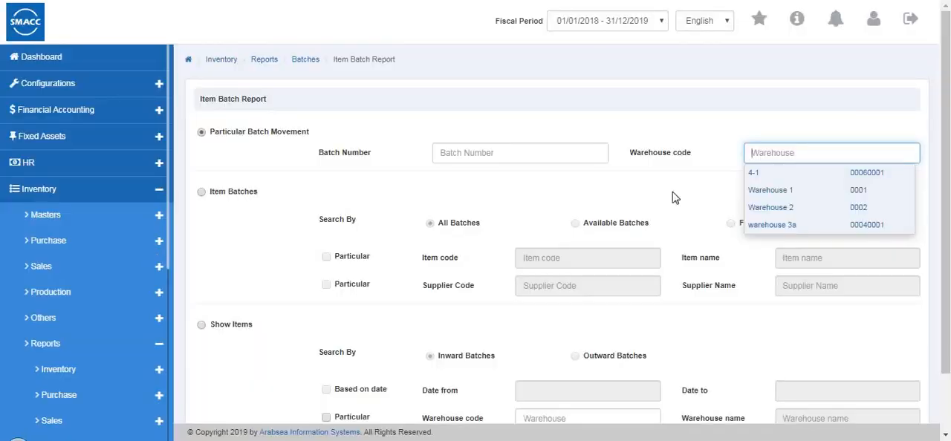
click(773, 208)
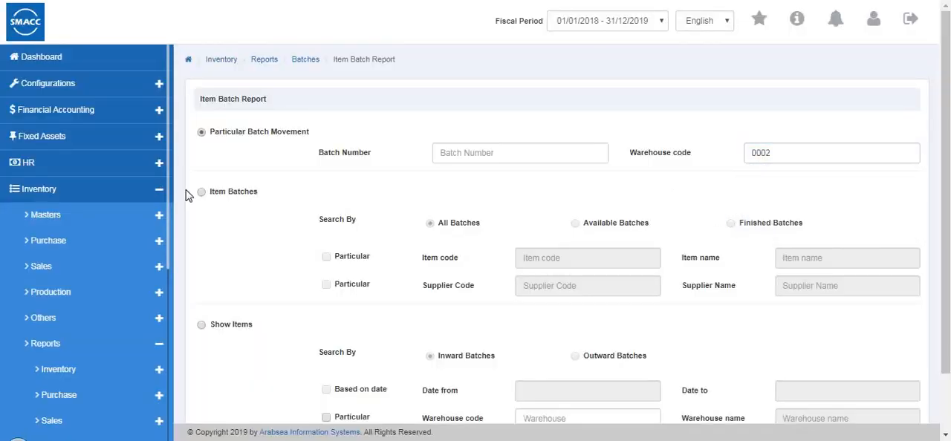
Switch the criteria to Item Batches with All Batches, filtering by item 0001 (shirts) and a particular supplier
click(231, 201)
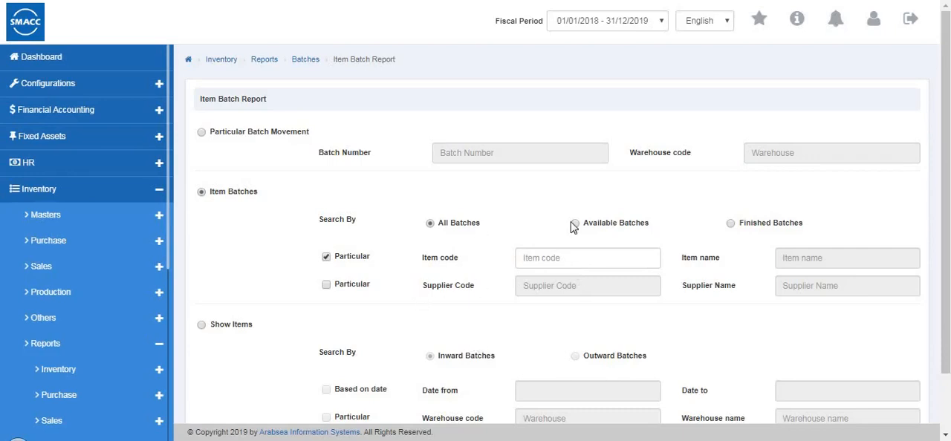
click(730, 224)
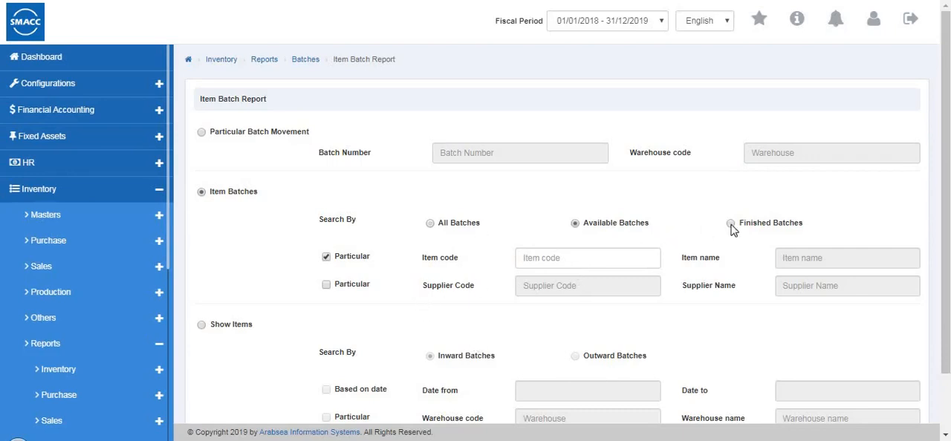
click(431, 223)
click(524, 260)
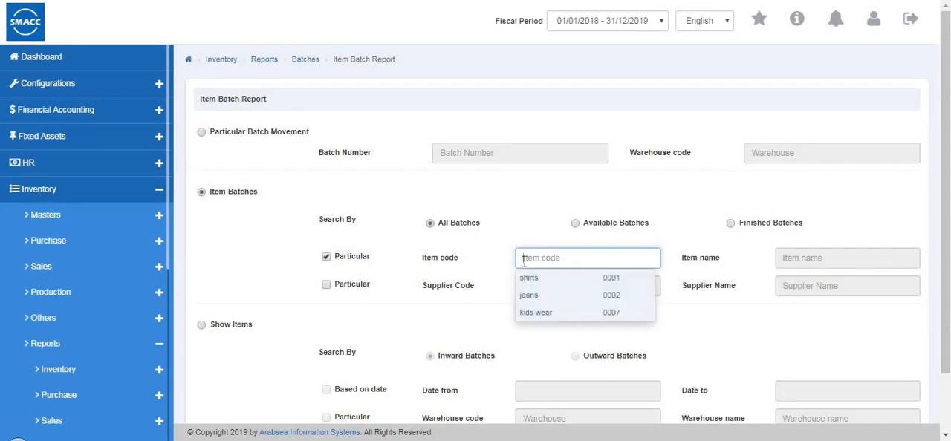
click(529, 278)
click(326, 286)
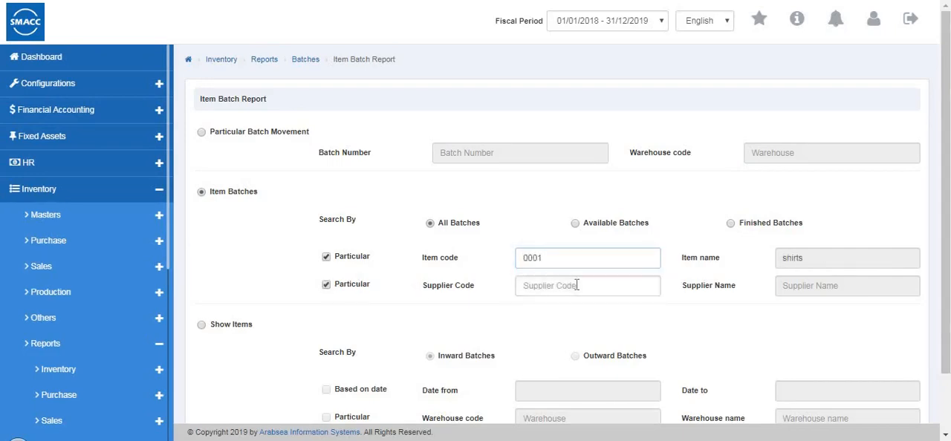
click(577, 285)
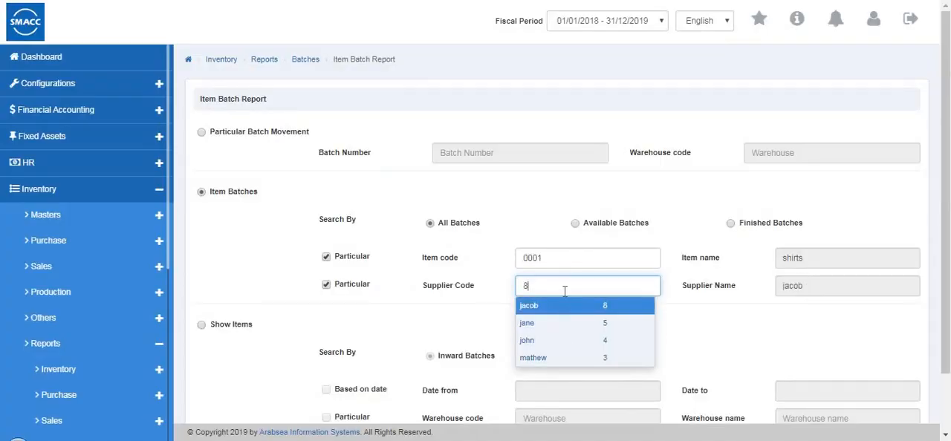
click(557, 341)
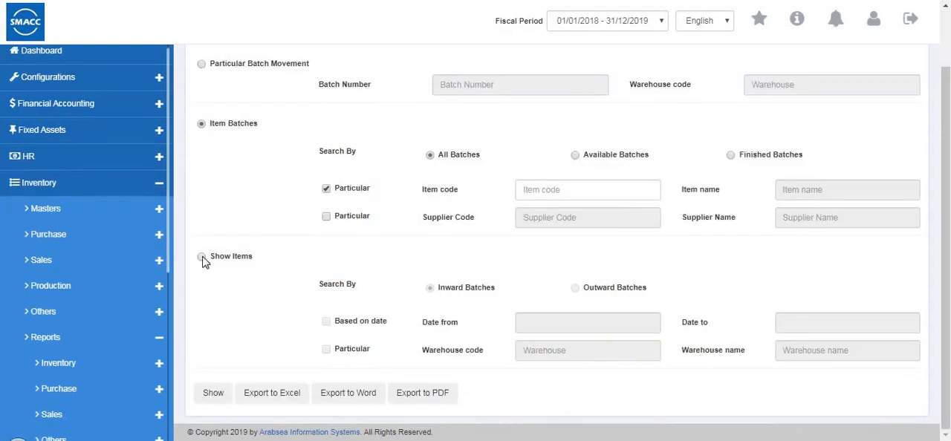
Generate the Item Batch Report for Show Items with Outward Batches, dated 16/11/2019 to 18/12/2019, in warehouse 0001
click(202, 258)
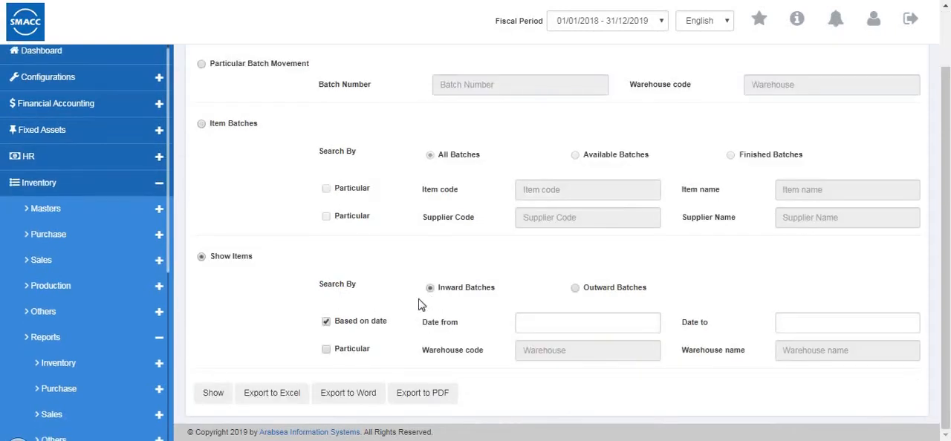
click(575, 289)
click(326, 350)
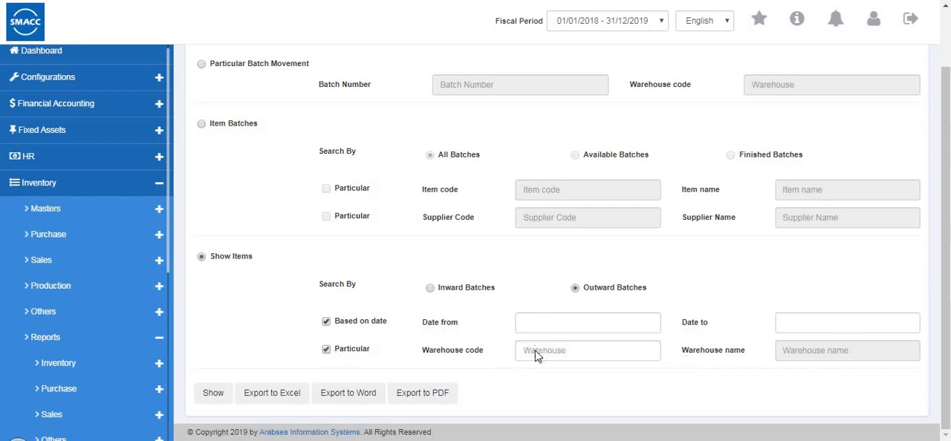
click(535, 352)
click(545, 387)
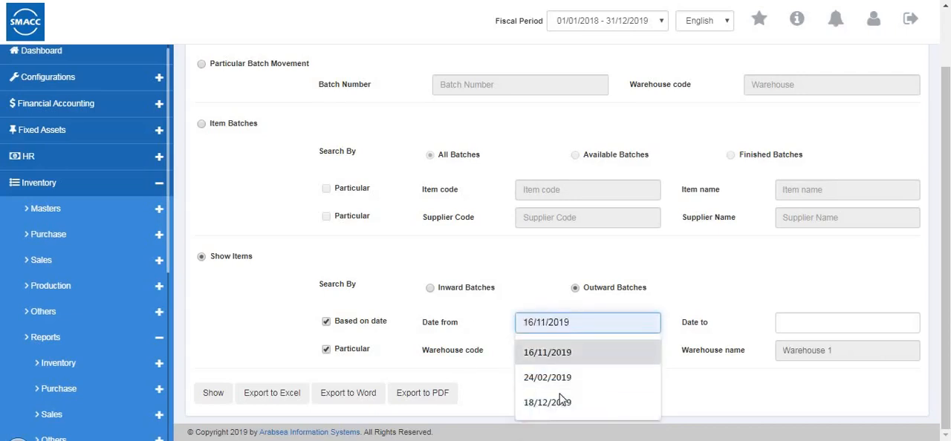
click(571, 352)
click(799, 325)
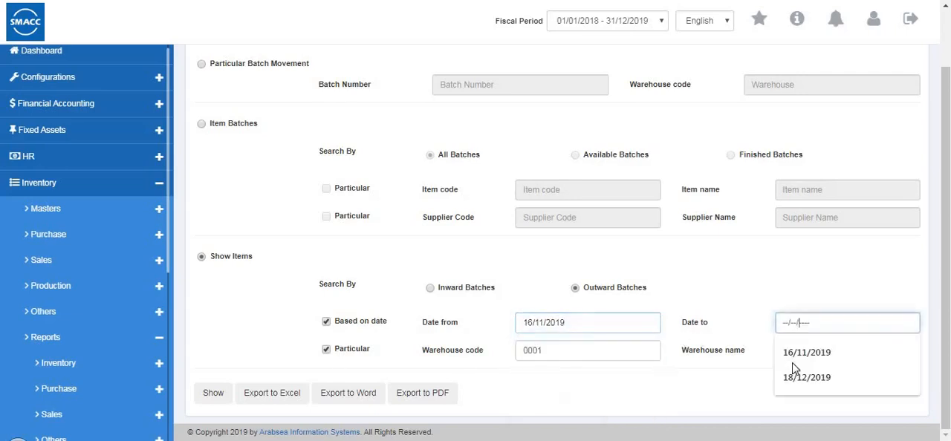
click(217, 395)
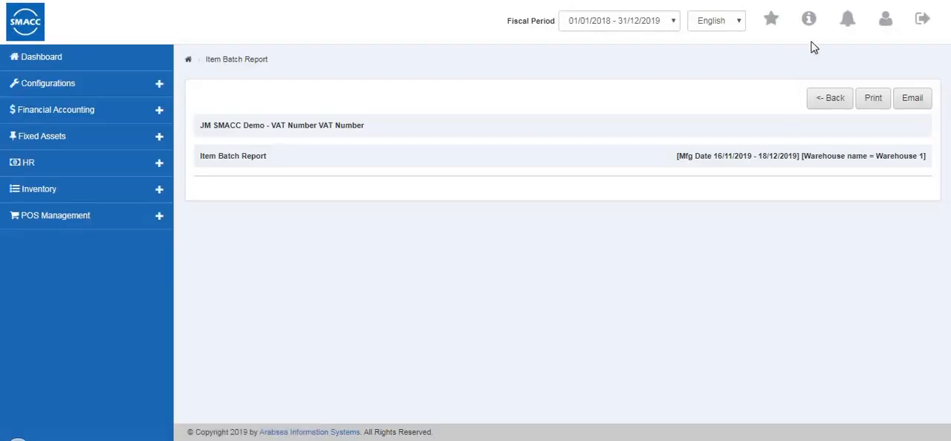
Leave the generated report, open the Item Expiry Report criteria and switch them from Show Items to Search By expiry date
click(821, 104)
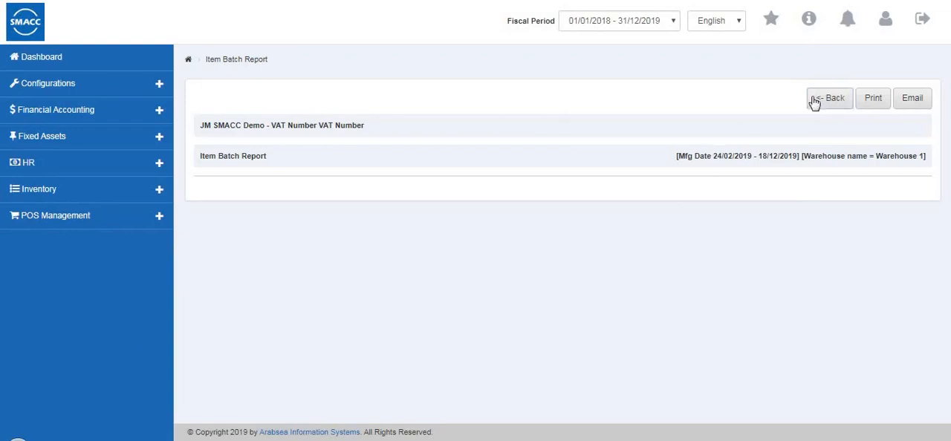
click(814, 102)
scroll(87, 292, down, 6)
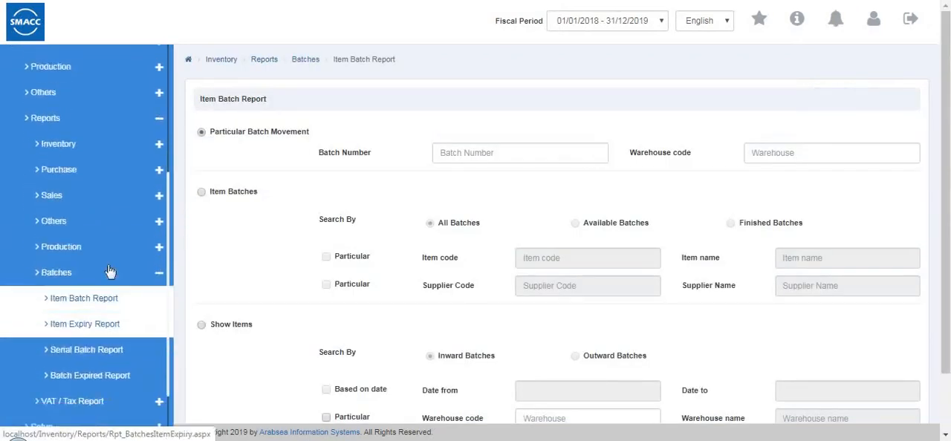
click(107, 268)
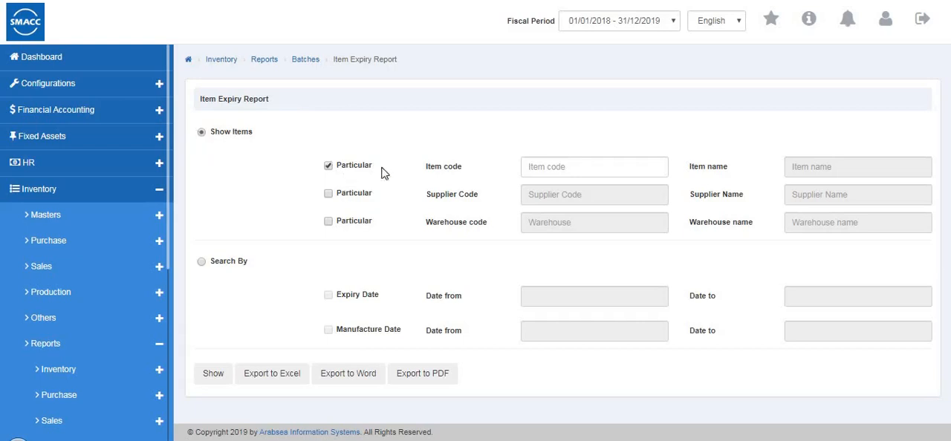
click(329, 193)
click(330, 166)
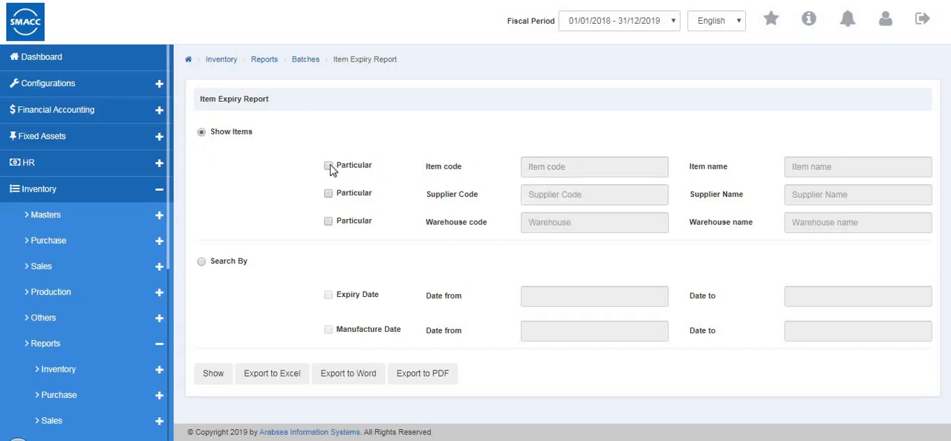
click(330, 166)
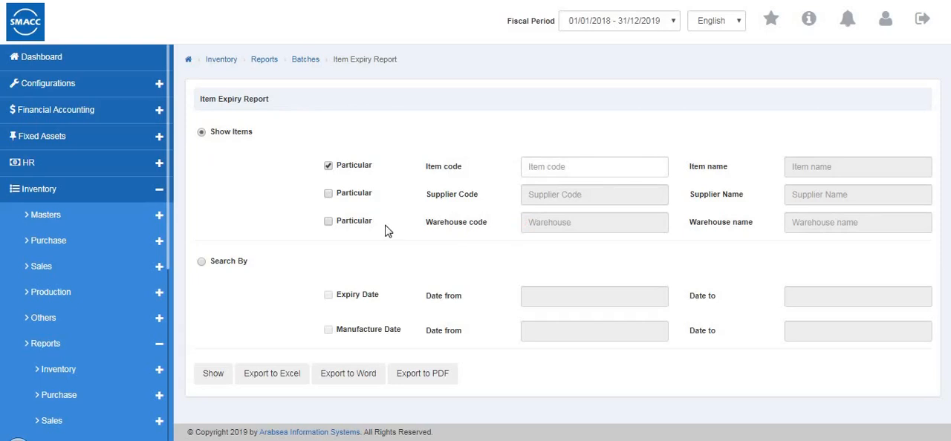
click(201, 262)
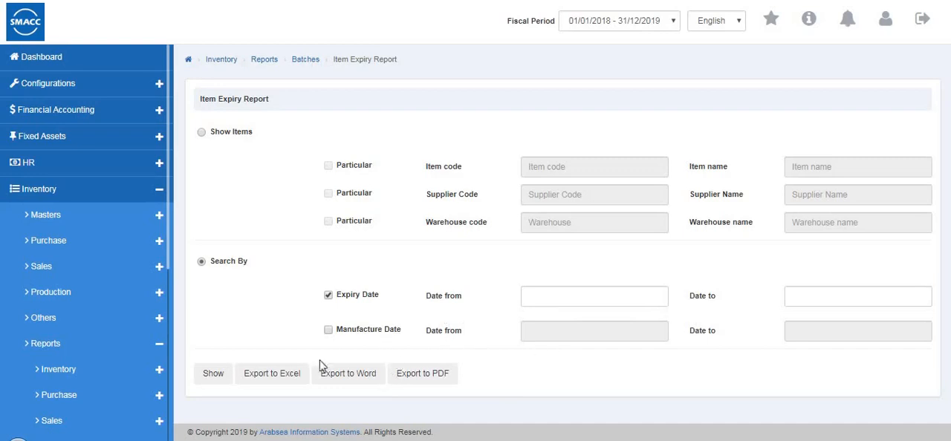
Open the Serial Batch Report criteria, go through the serial and batch movement options, and select Show Items with All Serials
scroll(33, 375, down, 2)
scroll(45, 382, down, 3)
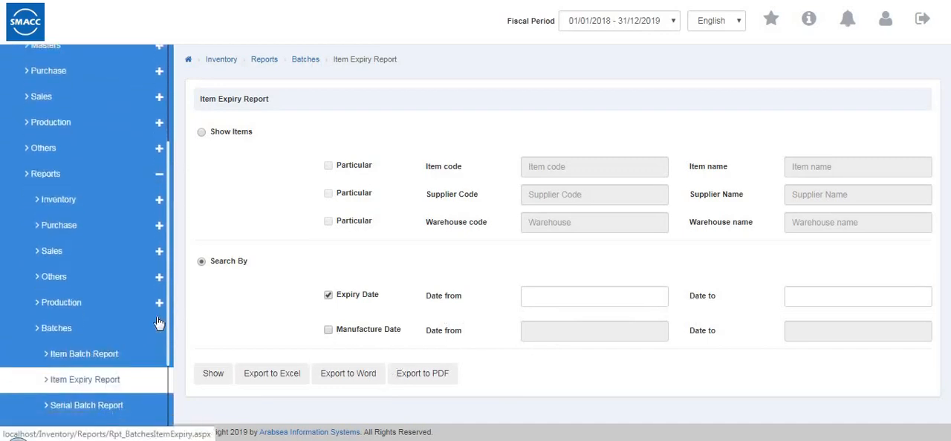
click(133, 299)
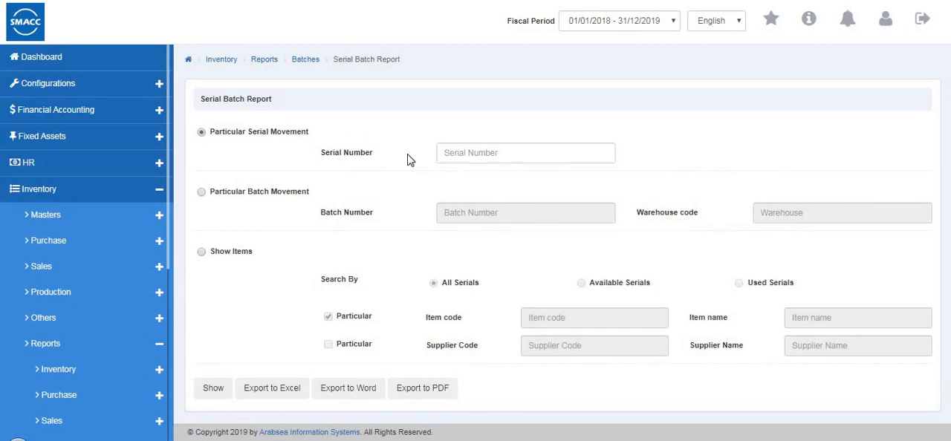
click(496, 152)
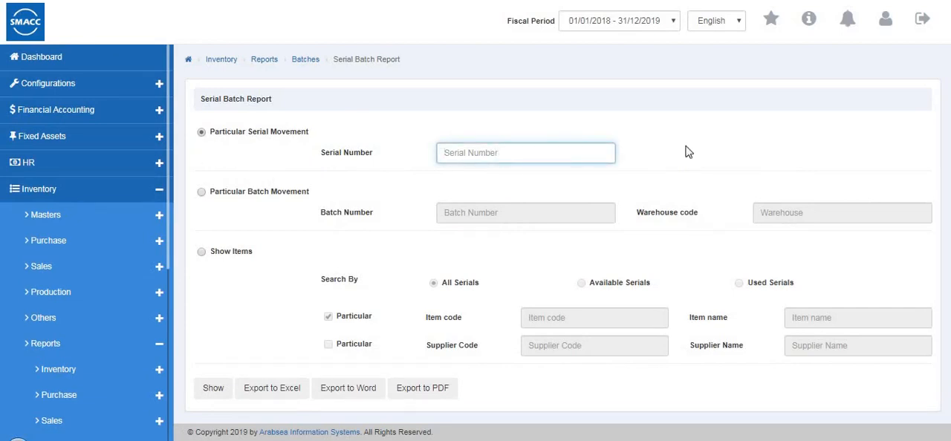
click(200, 193)
click(505, 219)
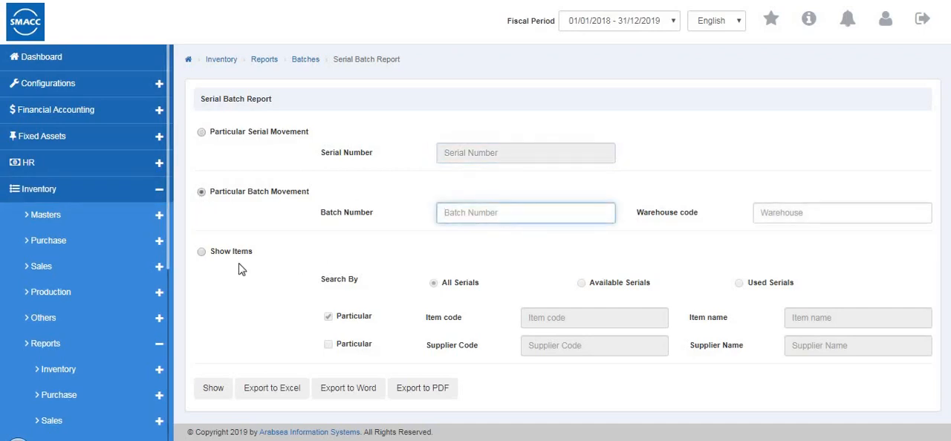
click(436, 285)
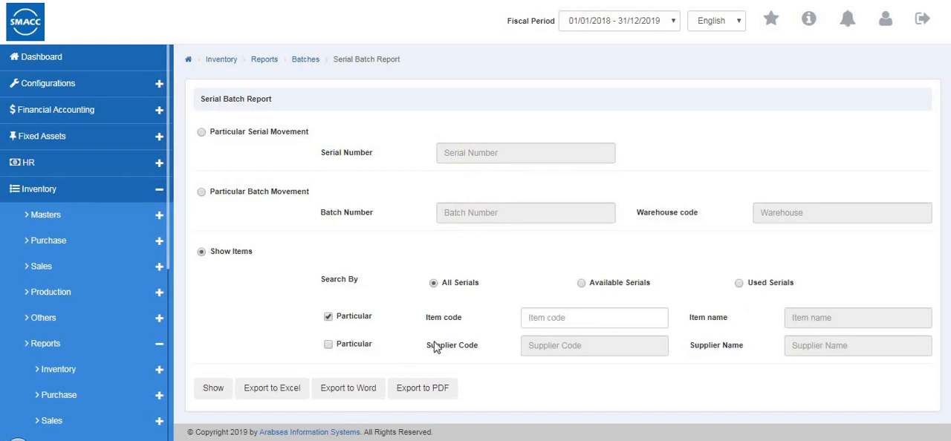
Open the VAT / Tax Claim Report criteria from the inventory reports
scroll(67, 364, down, 1)
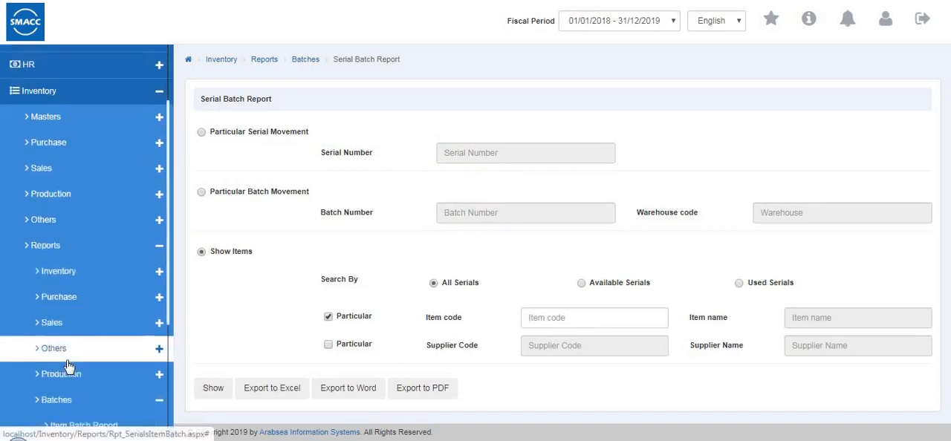
scroll(67, 364, down, 1)
click(74, 407)
scroll(104, 297, down, 2)
click(111, 255)
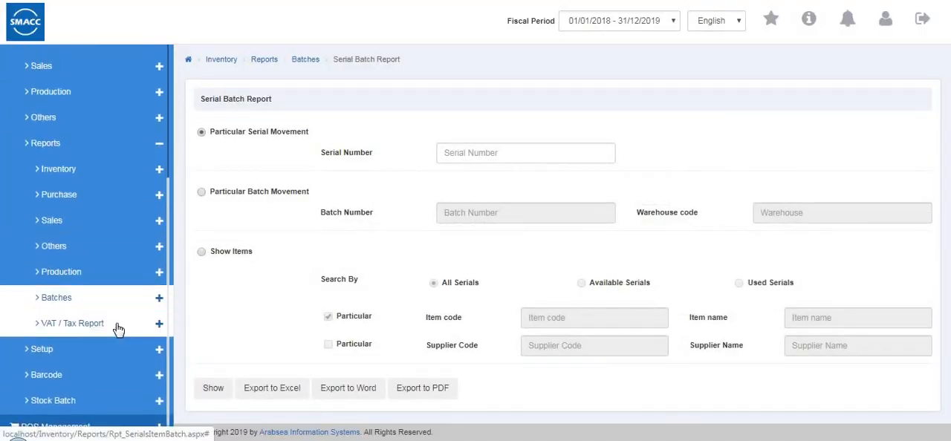
click(118, 329)
click(119, 347)
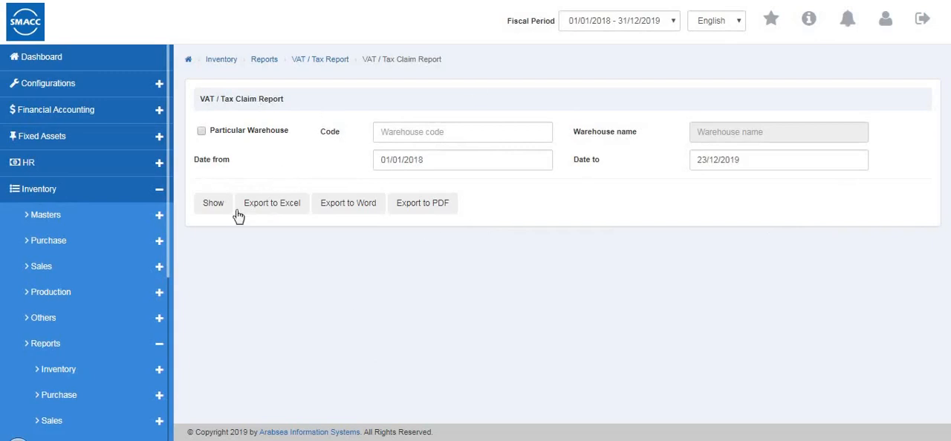
View the VAT / Tax Claim Items Report criteria and open the Tax Assessment Report criteria
scroll(145, 279, down, 3)
scroll(147, 351, down, 2)
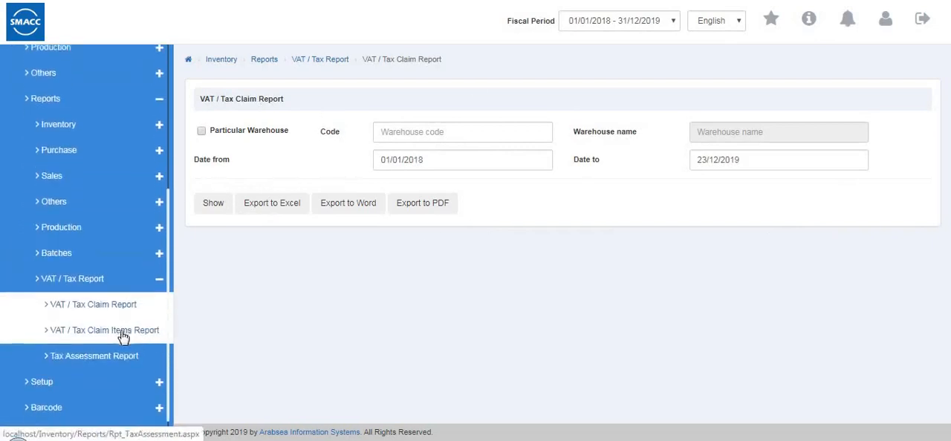
click(122, 319)
scroll(123, 338, down, 5)
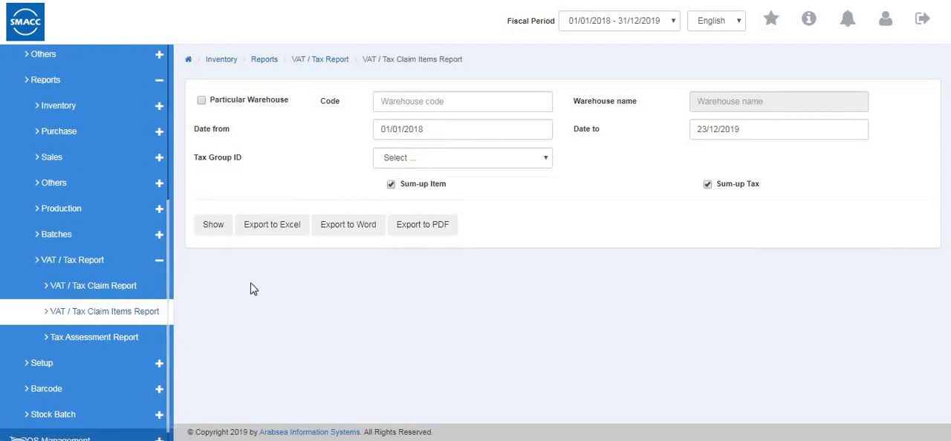
click(104, 340)
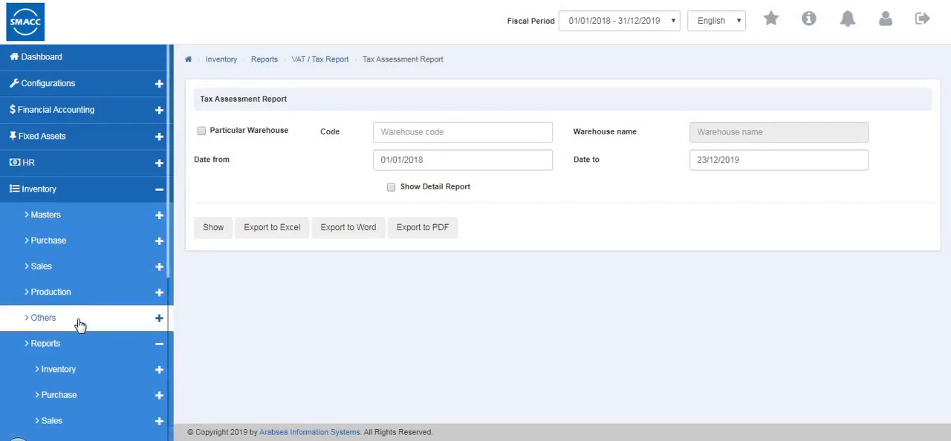
Collapse the VAT / Tax reports and open the Change Strings page in the inventory setup
scroll(81, 312, down, 2)
scroll(111, 286, down, 2)
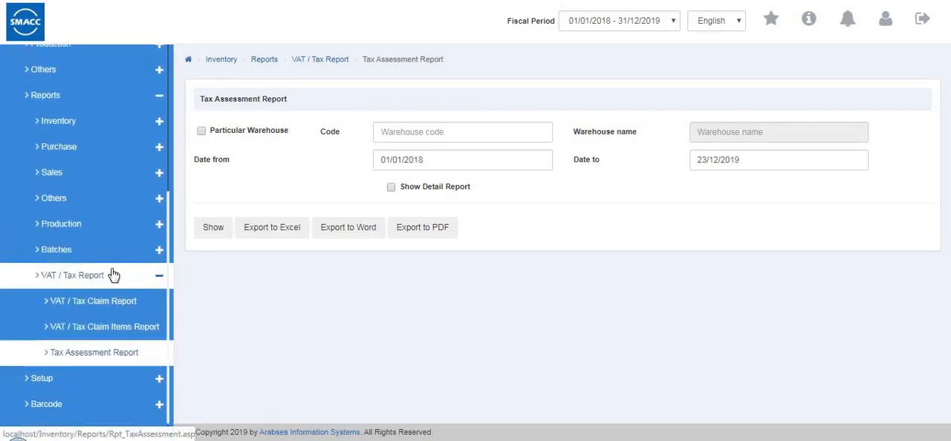
click(119, 267)
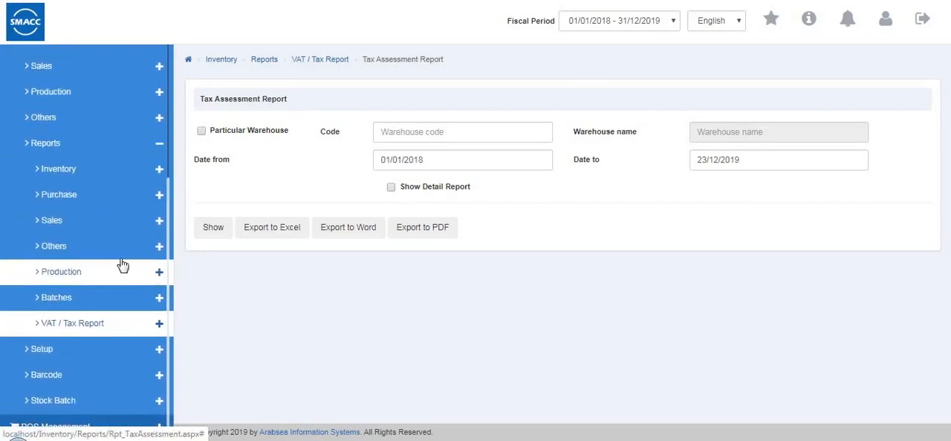
click(113, 349)
scroll(112, 341, down, 3)
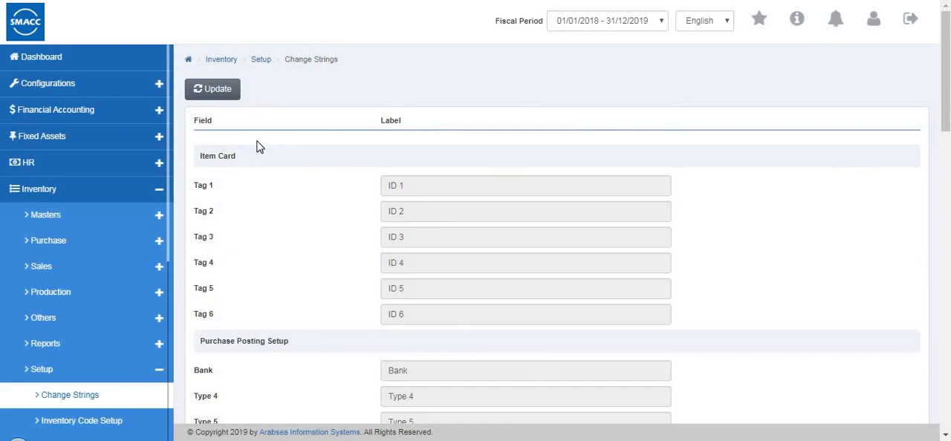
Make the Change Strings labels editable and review the Item Card, Purchase Posting Setup and Sales Posting Setup fields
click(214, 92)
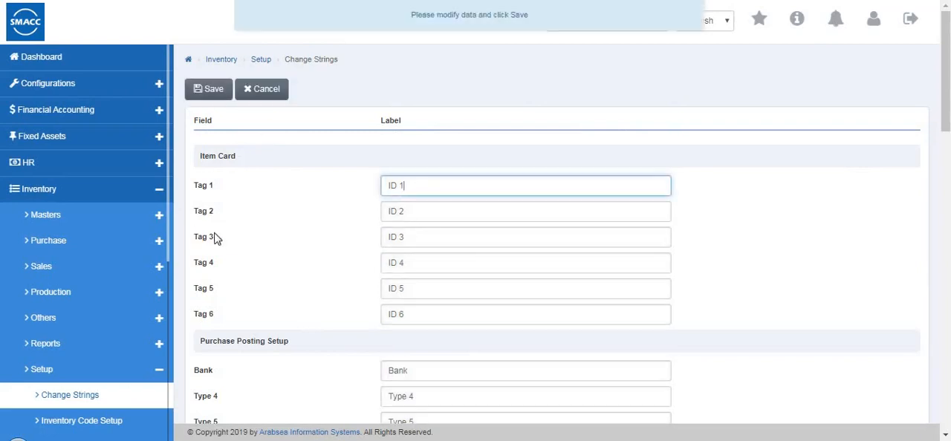
click(260, 191)
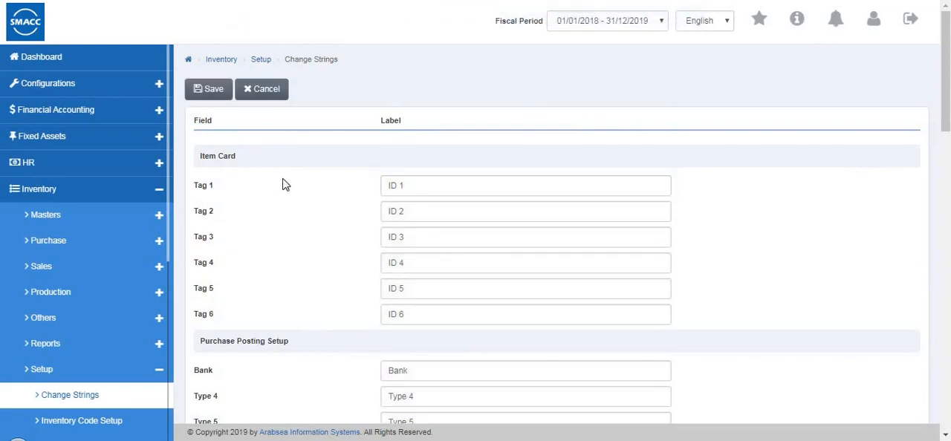
scroll(232, 277, down, 3)
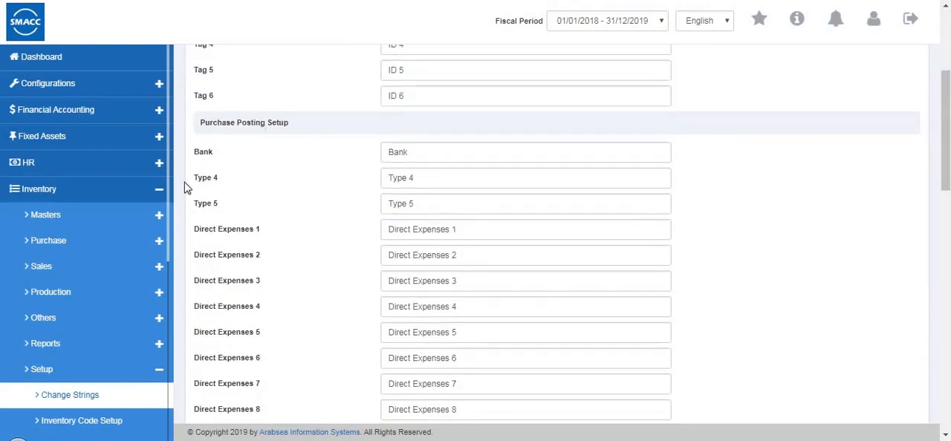
scroll(293, 213, down, 4)
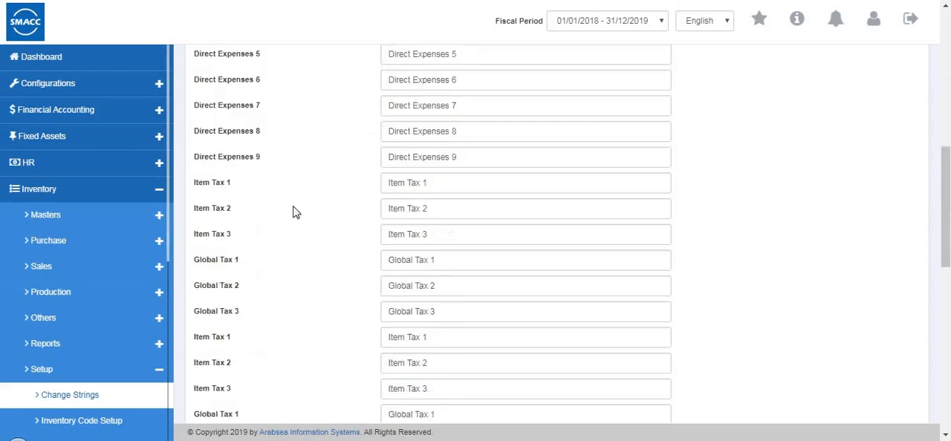
scroll(267, 200, down, 3)
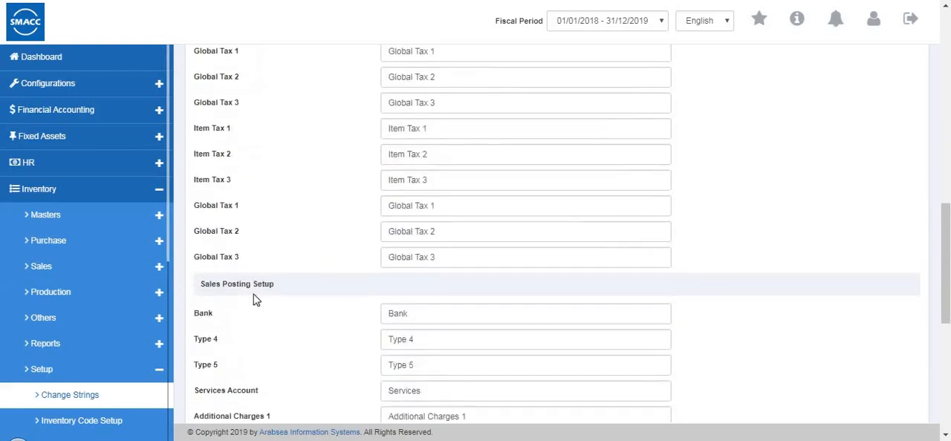
scroll(294, 276, up, 6)
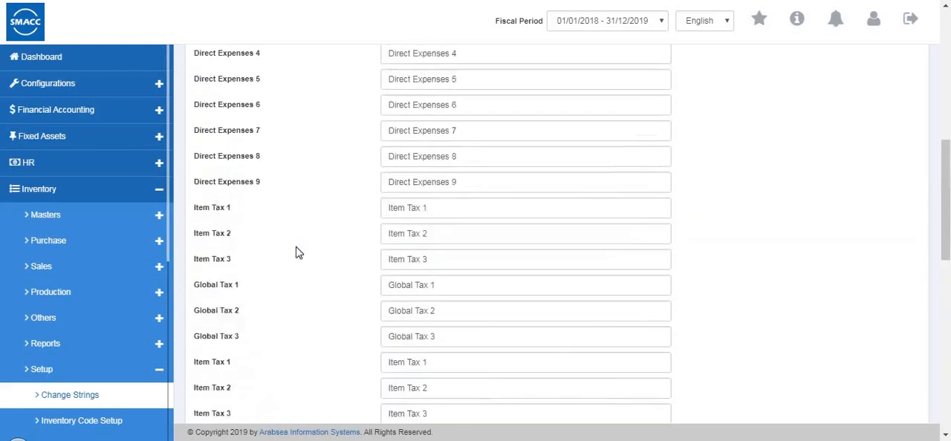
scroll(288, 284, down, 3)
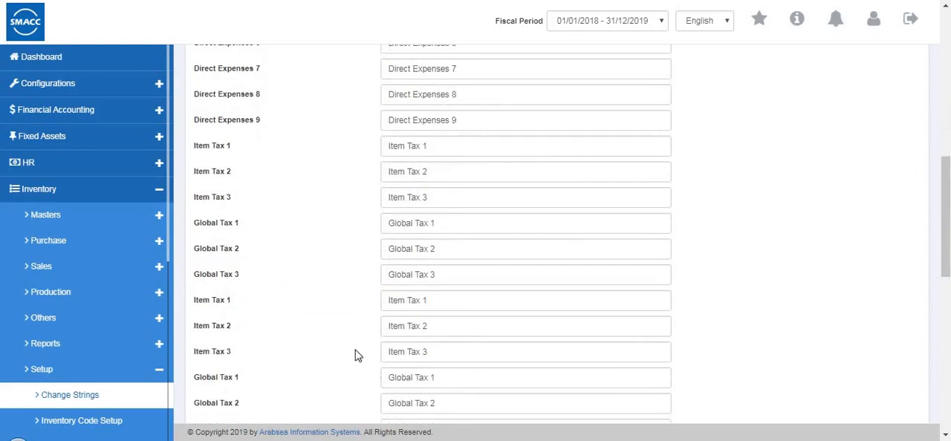
Open the Inventory Code Setup and view its update mode for the automatic code option and the level values
scroll(89, 332, down, 1)
scroll(102, 332, down, 2)
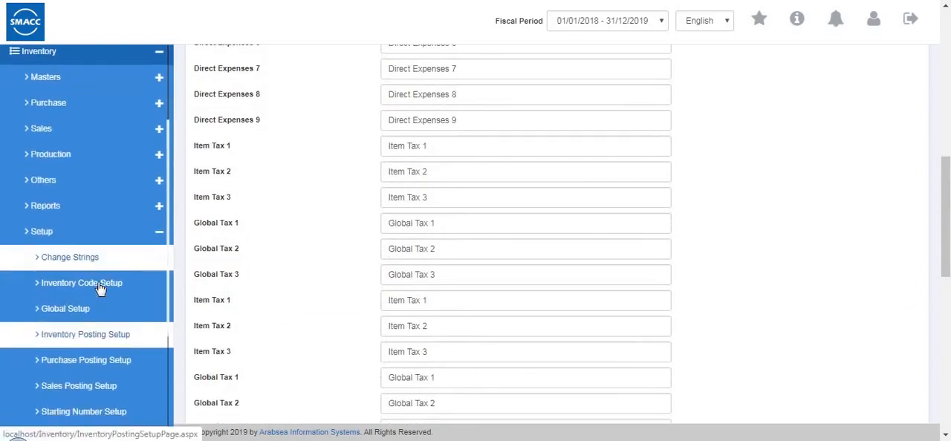
click(100, 287)
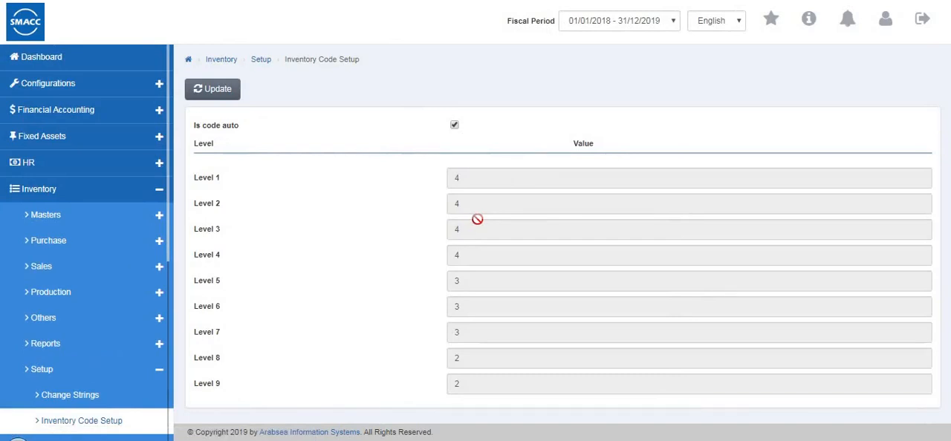
click(209, 88)
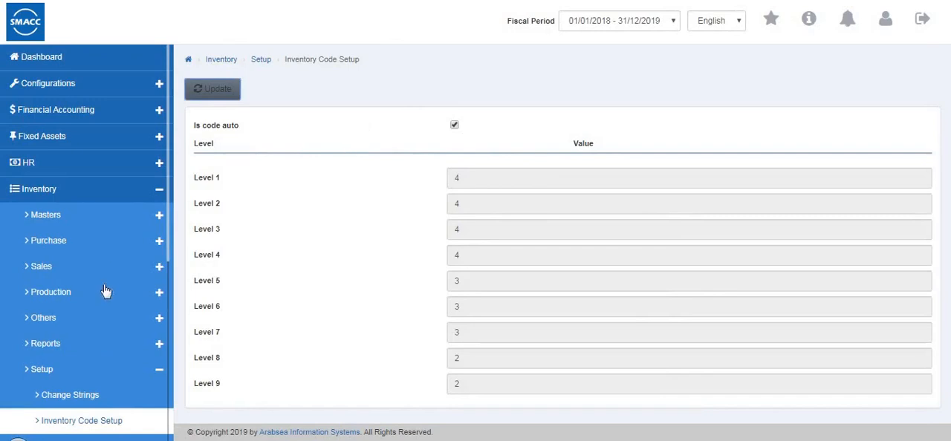
Open the inventory Global Setup, view its options in update mode and cancel without changing anything
scroll(111, 302, down, 4)
click(94, 320)
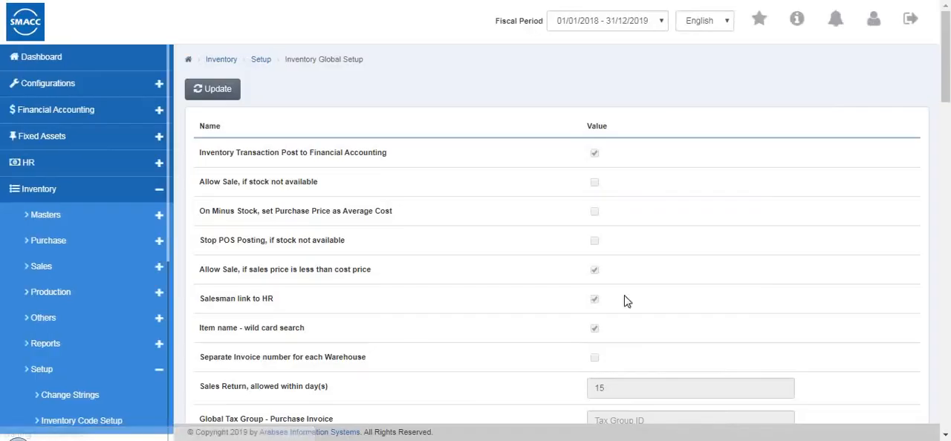
click(212, 88)
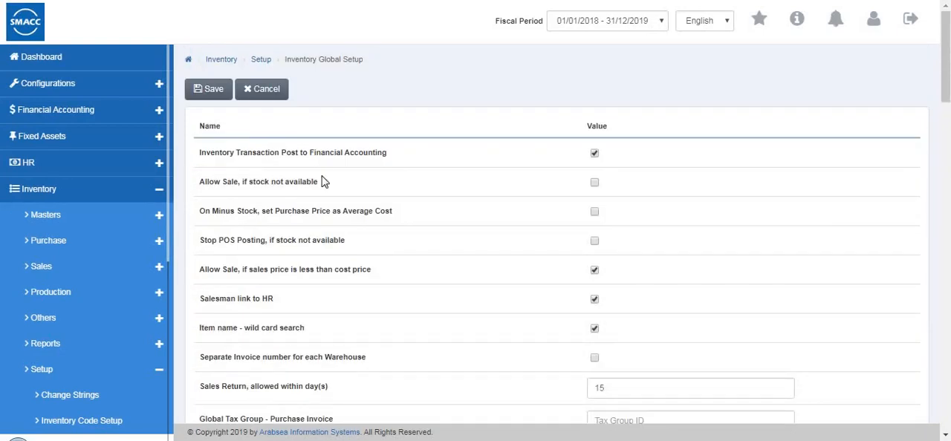
click(266, 89)
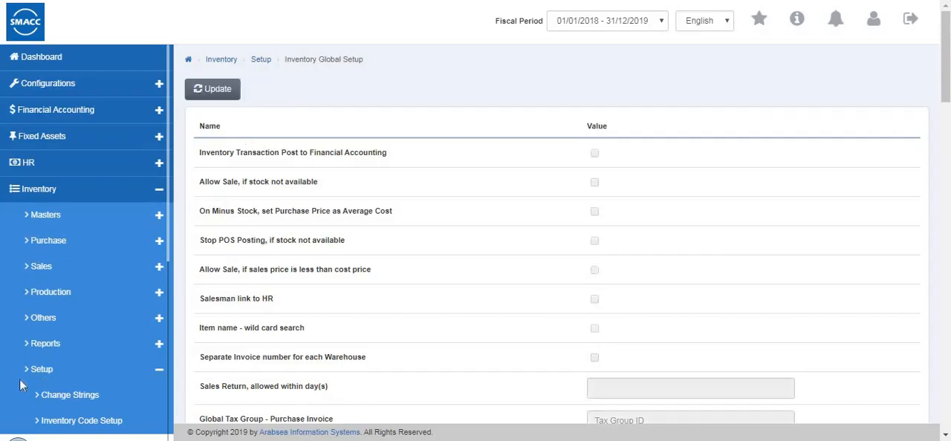
Open the Inventory Posting Setup and make its warehouse and account code fields editable
scroll(79, 319, down, 5)
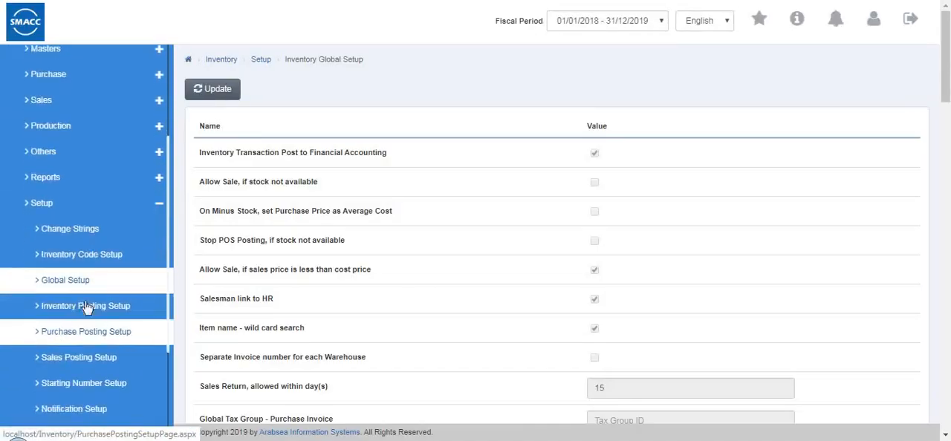
click(83, 308)
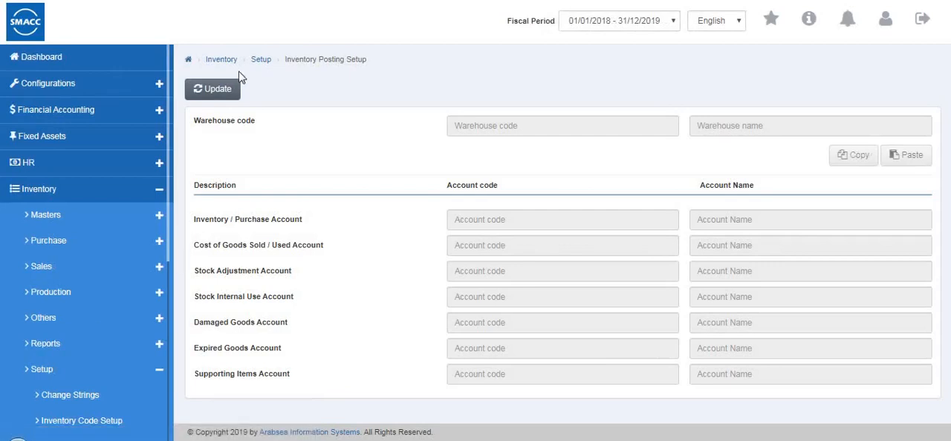
click(216, 90)
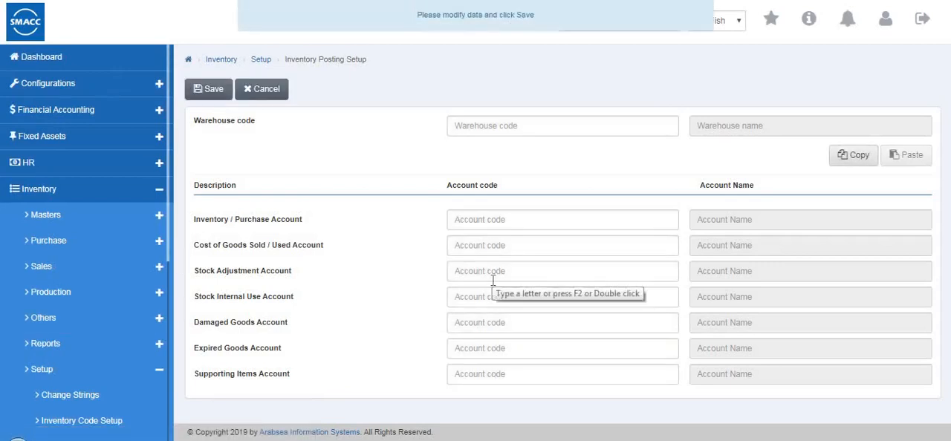
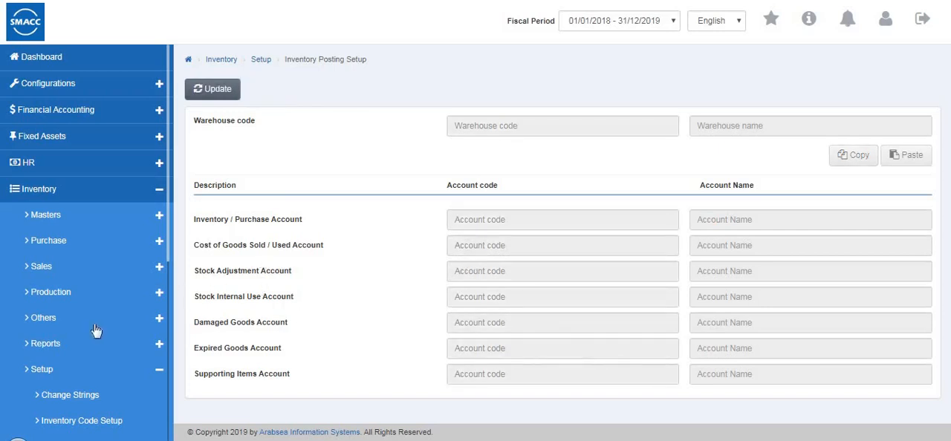
Open the inventory's Purchase Posting Setup for editing and examine the available payment types and posting accounts
scroll(96, 330, down, 3)
click(90, 354)
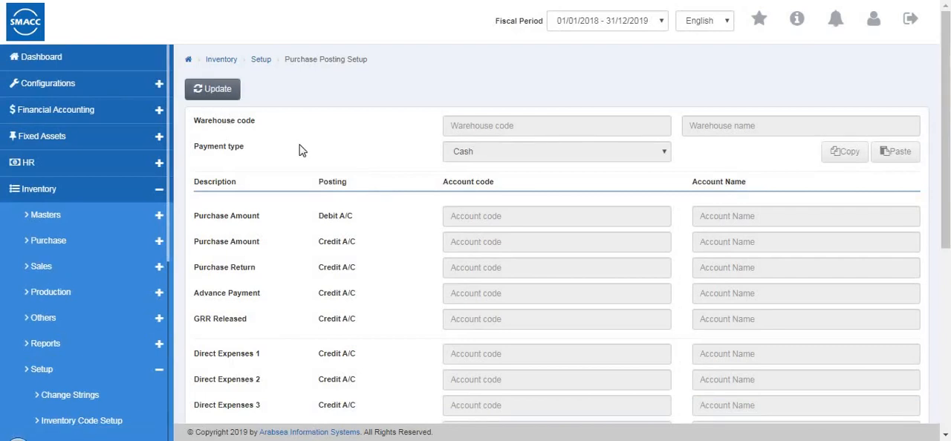
click(475, 156)
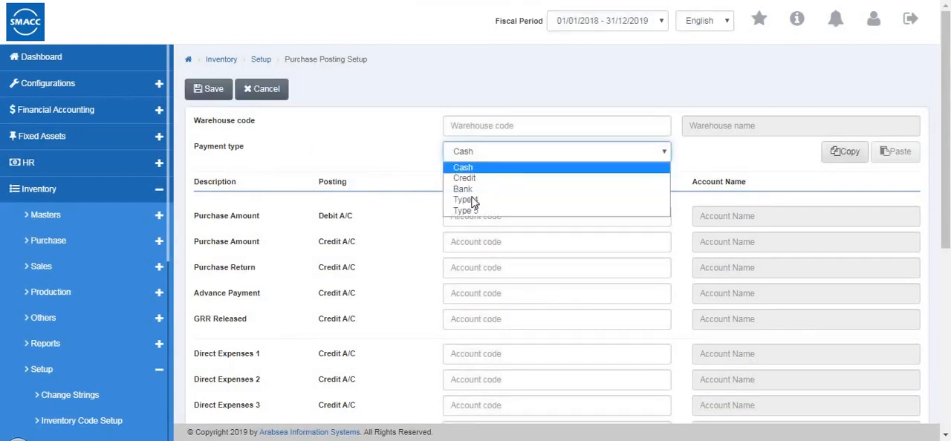
click(620, 234)
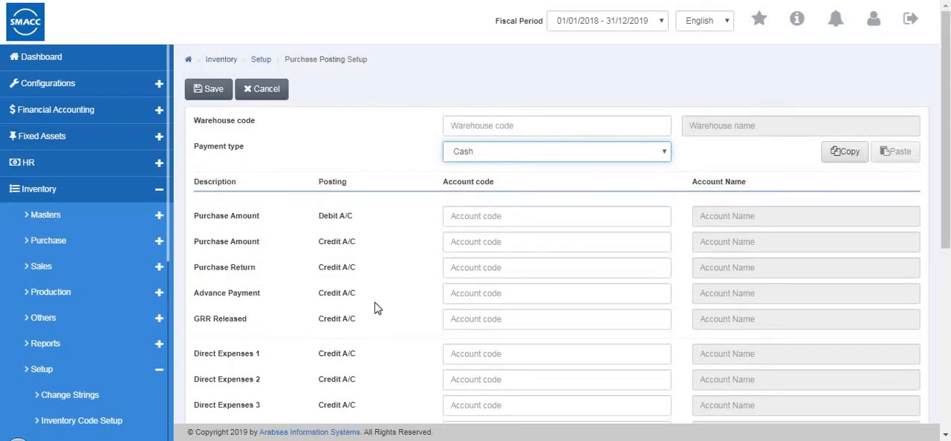
scroll(356, 260, down, 4)
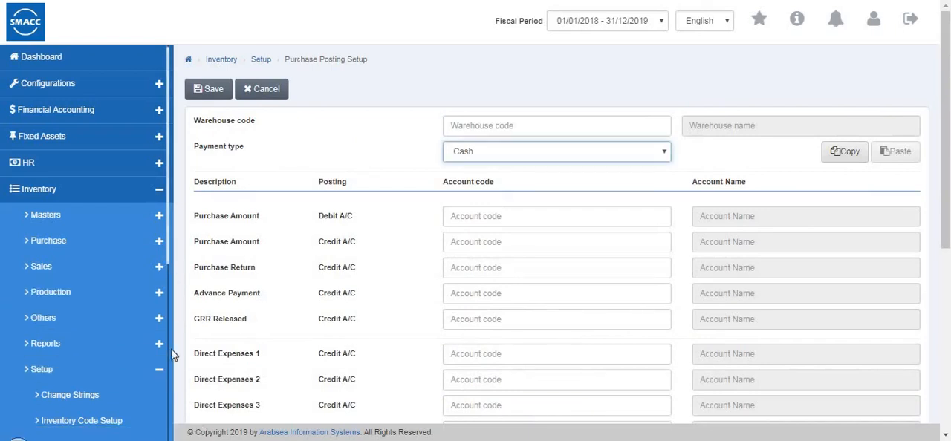
Open the Sales Posting Setup and examine its posting accounts from the sales invoice down to the global tax
scroll(91, 312, down, 5)
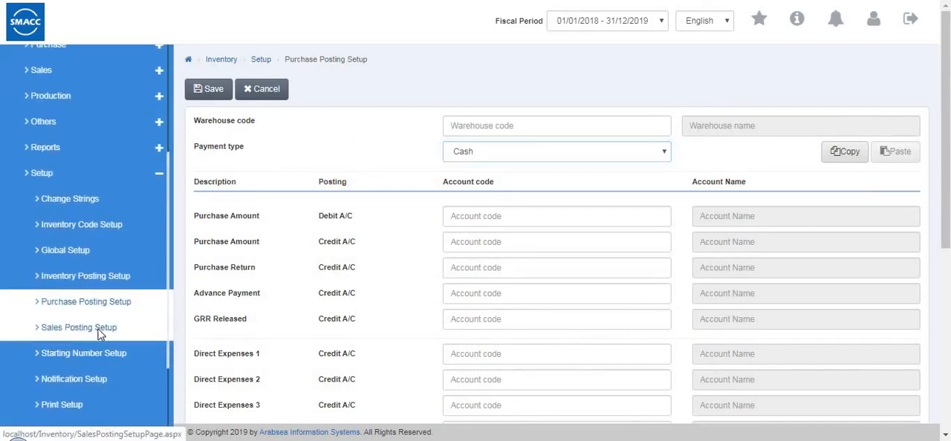
click(89, 331)
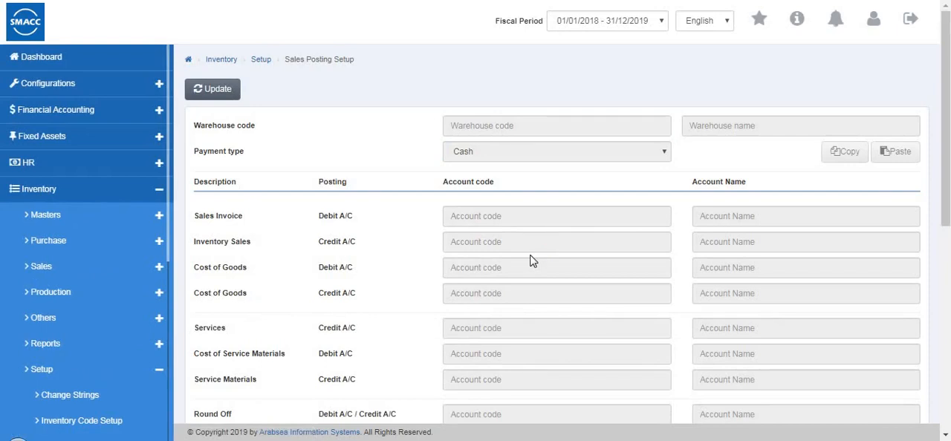
scroll(531, 259, down, 5)
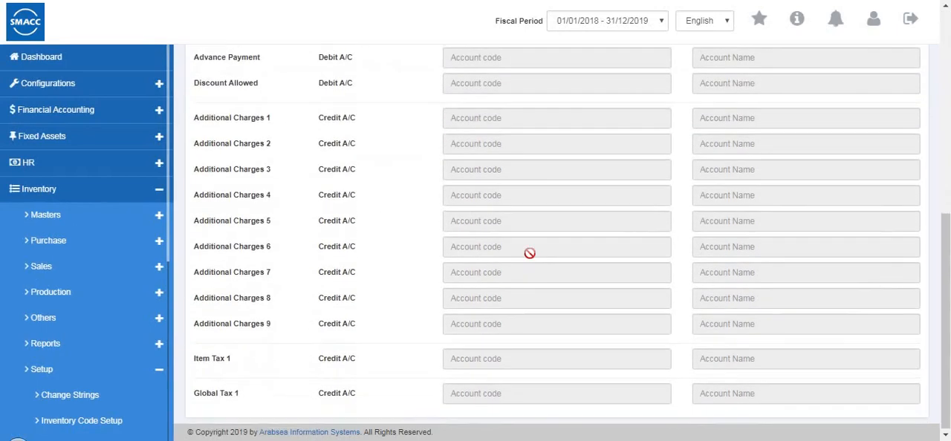
scroll(529, 253, up, 4)
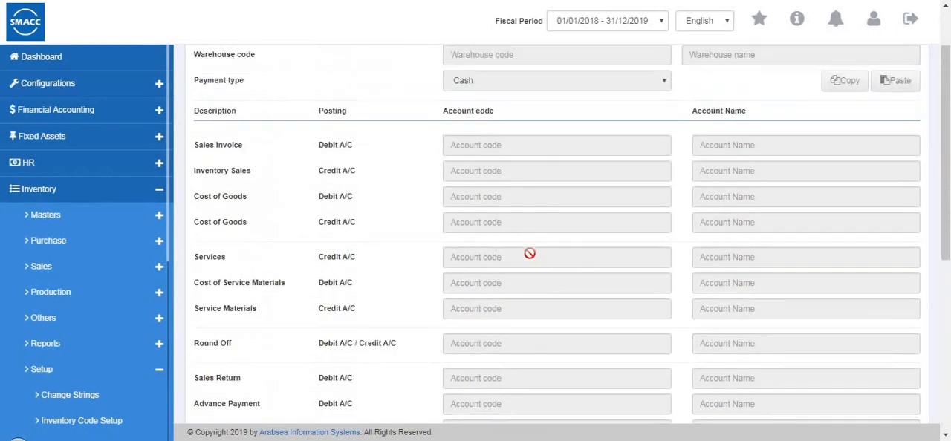
scroll(529, 253, up, 1)
Open the Starting Number Setup for editing and review the auto numbering, prefixes and starting numbers
scroll(62, 304, down, 2)
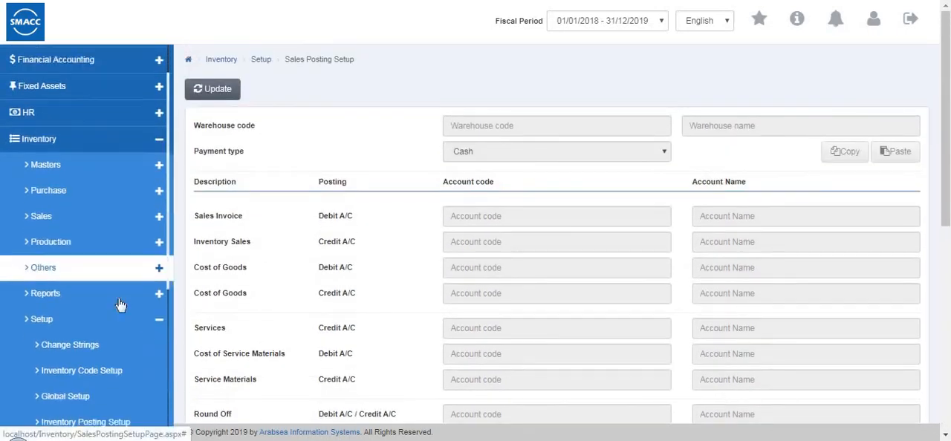
click(95, 399)
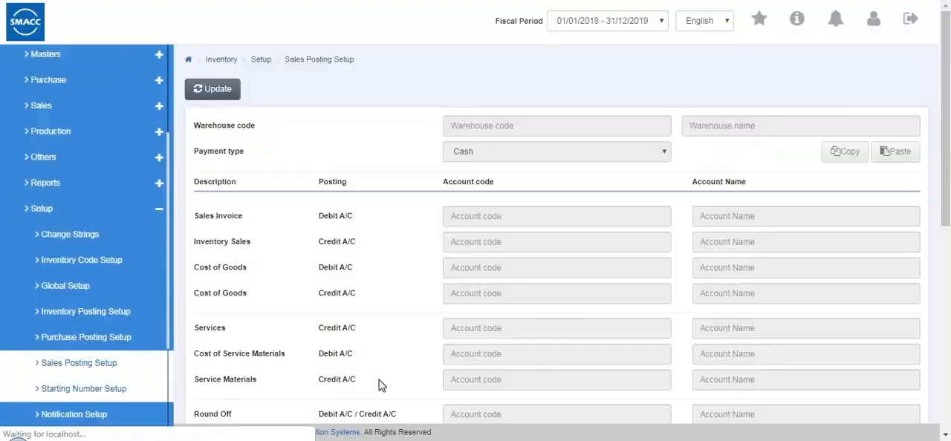
click(222, 90)
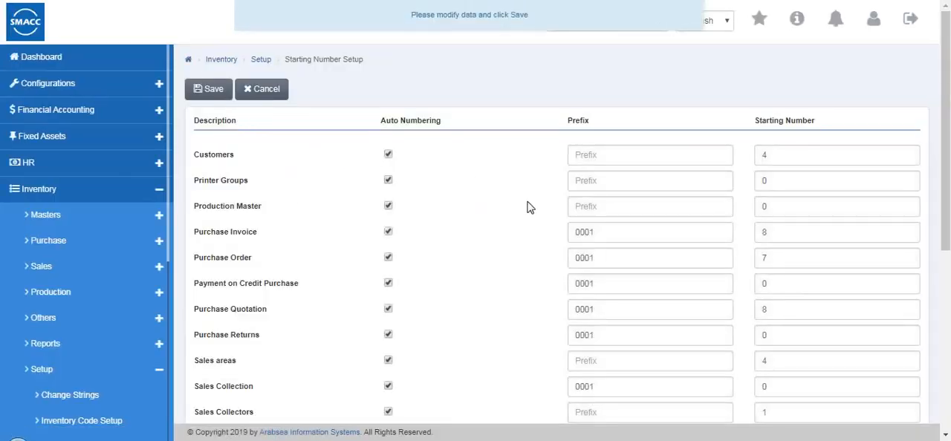
scroll(545, 225, down, 1)
scroll(438, 142, up, 1)
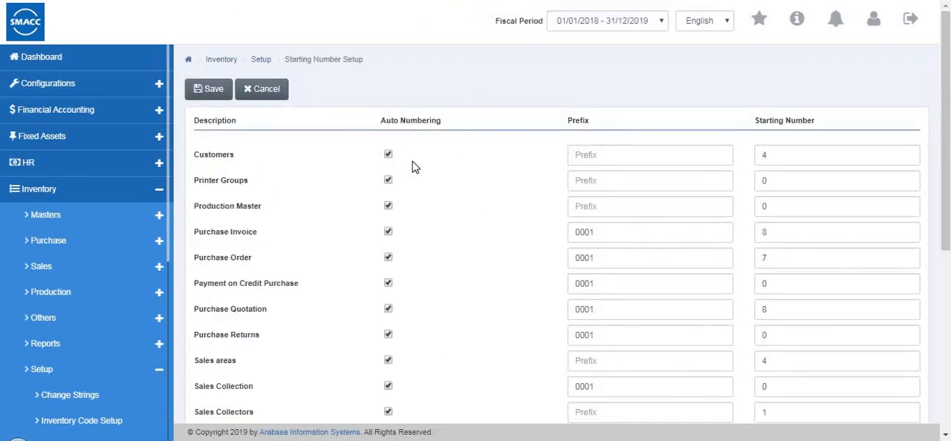
Turn off auto numbering for Customers and cancel the edit of the starting numbers
click(386, 151)
scroll(622, 188, down, 3)
scroll(622, 188, up, 3)
click(269, 92)
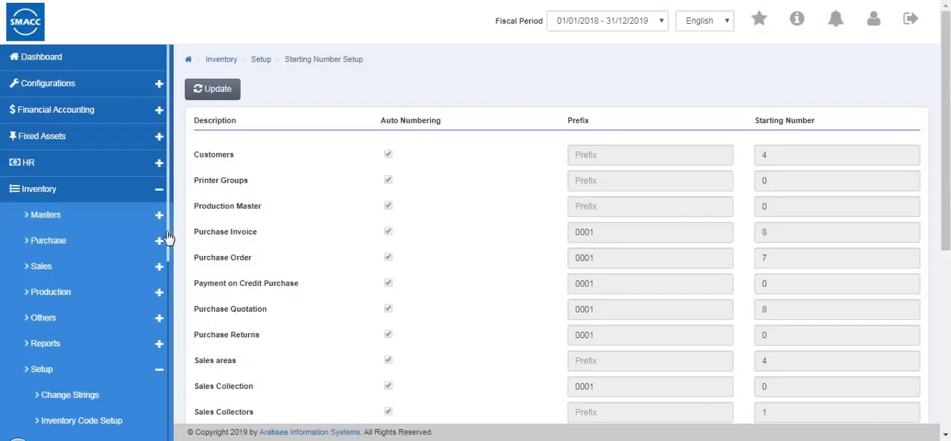
Open the Notification Setup for editing, set the Credit Sales - Total Invoices days period to 14 and save
drag(169, 233, 168, 394)
scroll(146, 372, down, 2)
click(88, 271)
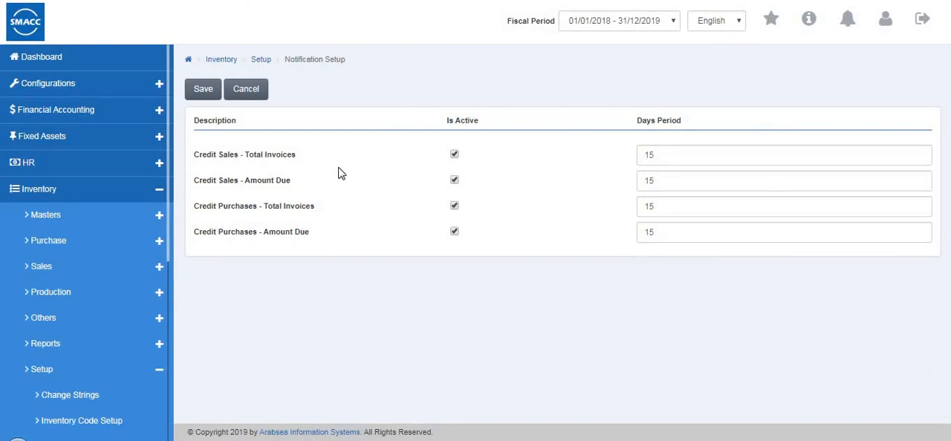
click(656, 154)
key(BackSpace)
click(658, 208)
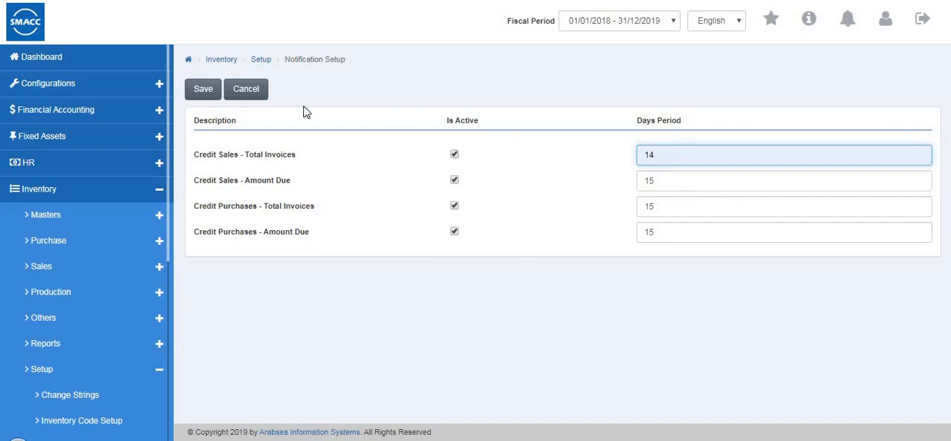
click(203, 89)
Open the Print Setup for editing, review the auto print option of each document and save the setup
scroll(59, 252, down, 5)
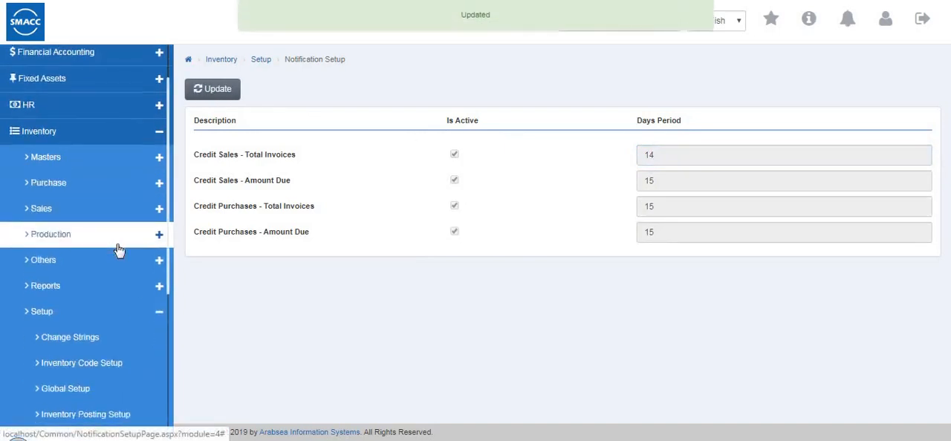
click(110, 278)
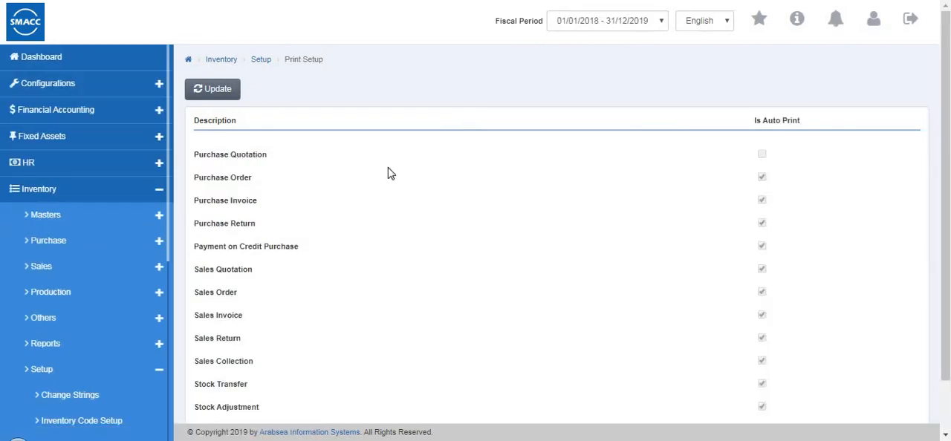
click(212, 89)
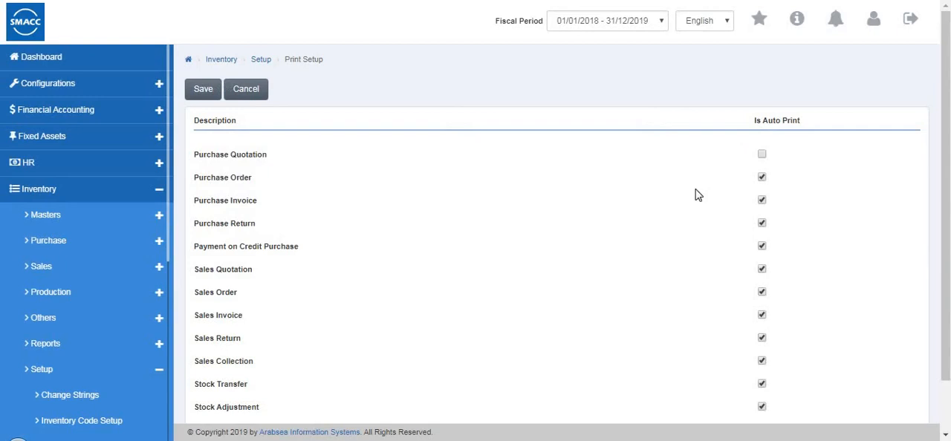
scroll(698, 194, down, 2)
scroll(629, 198, up, 2)
click(204, 92)
Open Sales Credit Limit Permission and start a new permission record
scroll(96, 239, down, 1)
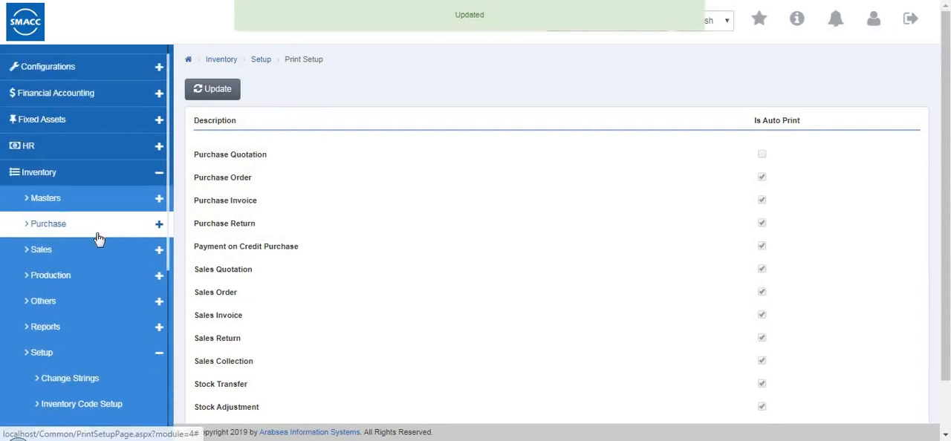
scroll(99, 238, down, 4)
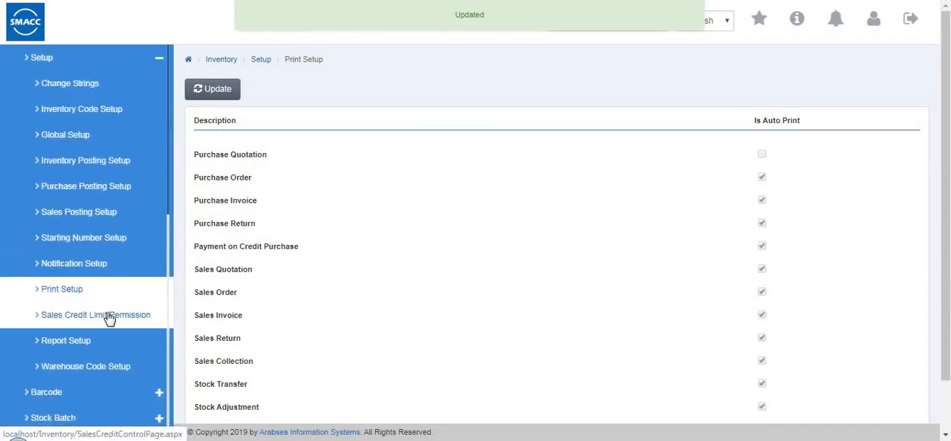
scroll(109, 318, down, 1)
click(109, 310)
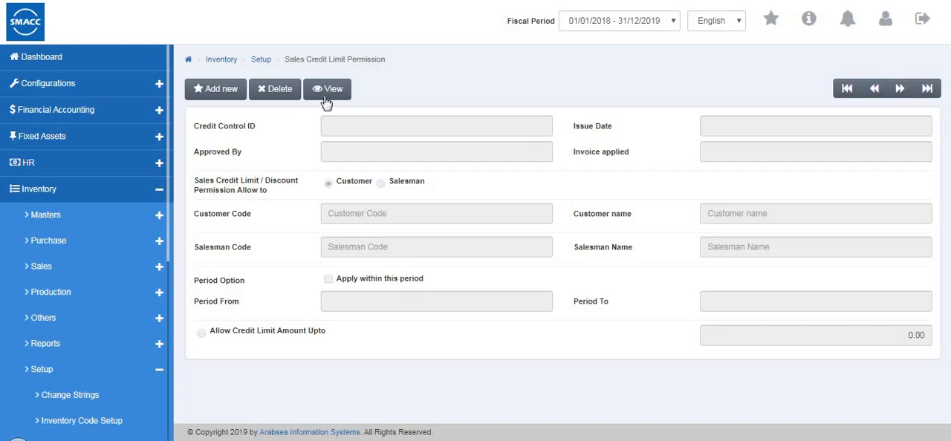
click(327, 101)
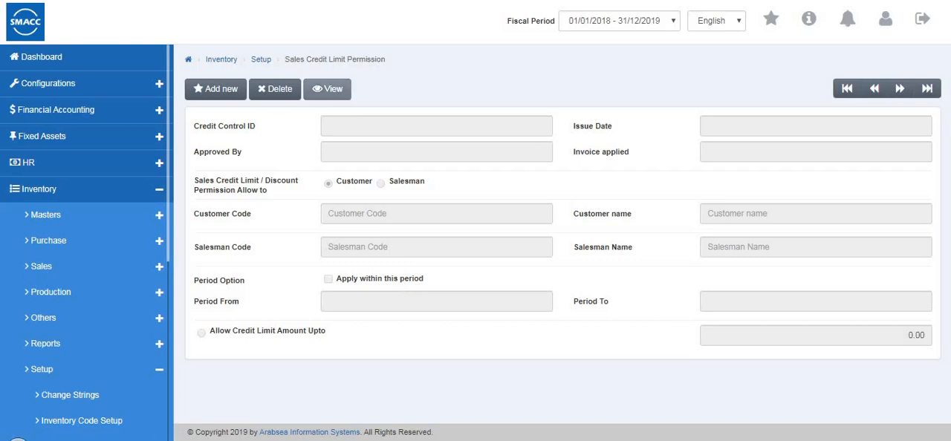
click(212, 94)
Try the Customer and Salesman permission options, ending on Salesman with the Salesman Code field active
click(450, 158)
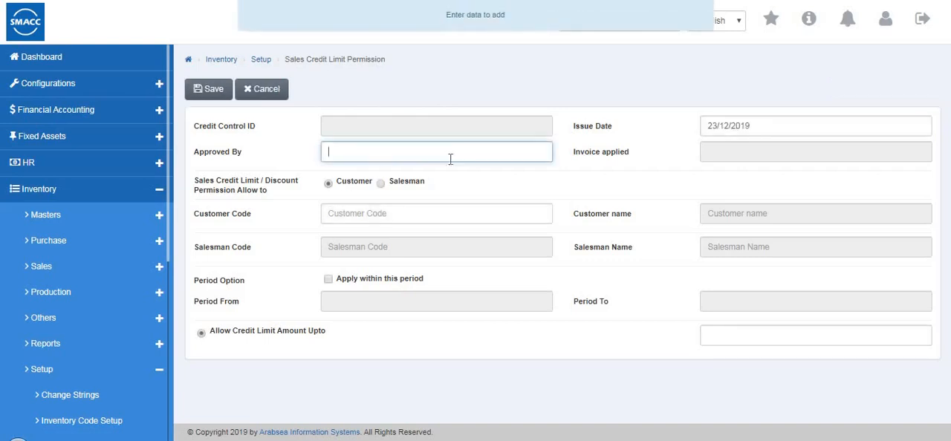
click(381, 184)
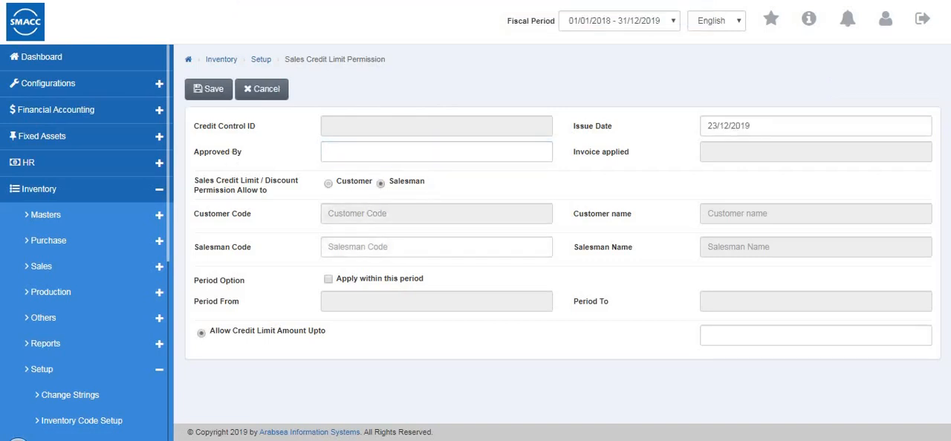
click(324, 152)
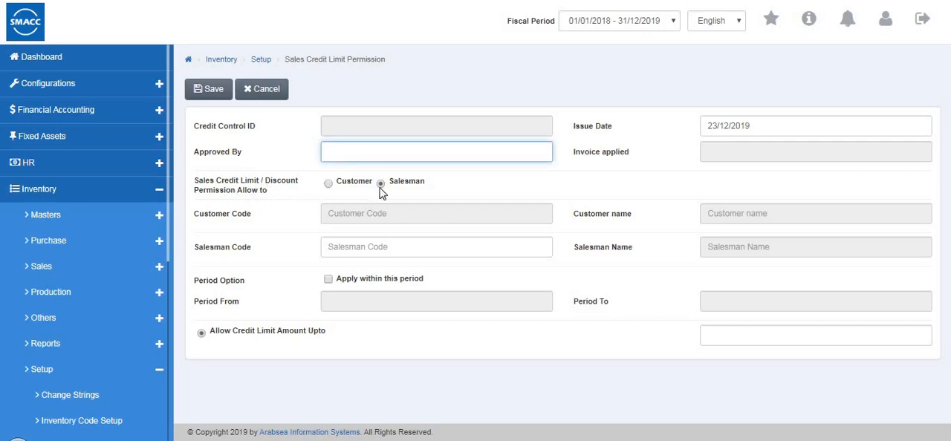
click(328, 184)
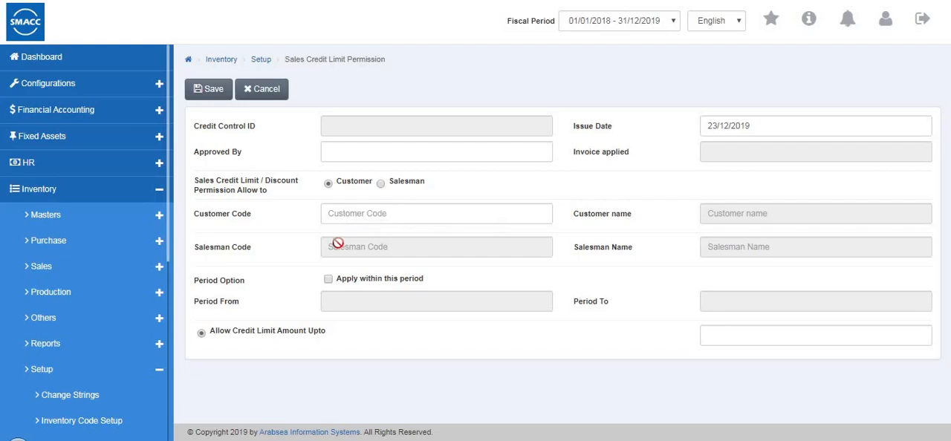
click(381, 184)
click(340, 246)
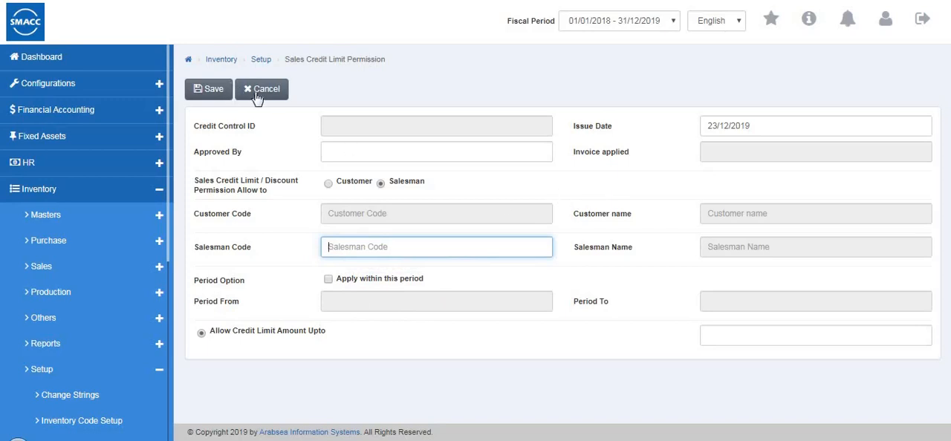
Open the Report Setup for editing, select the Purchase Quotation report and examine its field list, notes and report header layout
scroll(66, 391, down, 3)
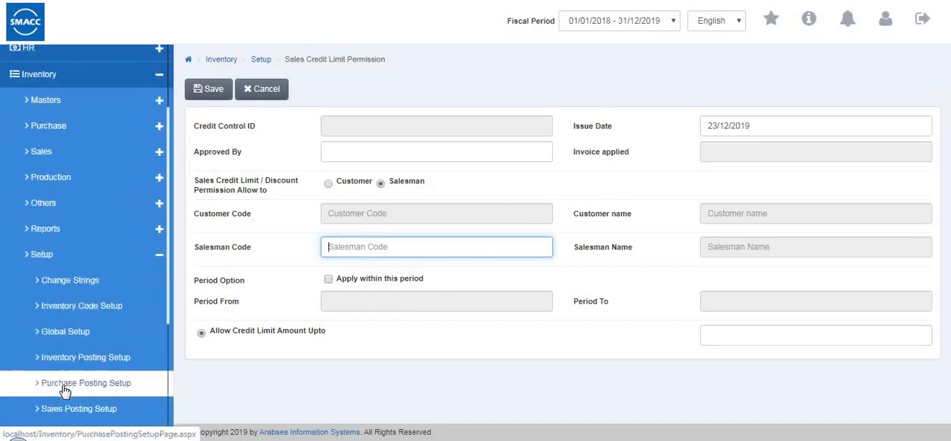
scroll(66, 392, down, 5)
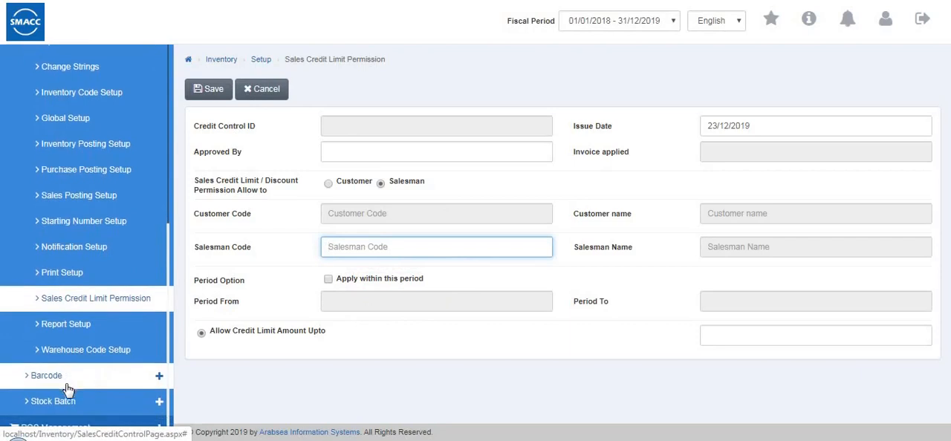
click(120, 328)
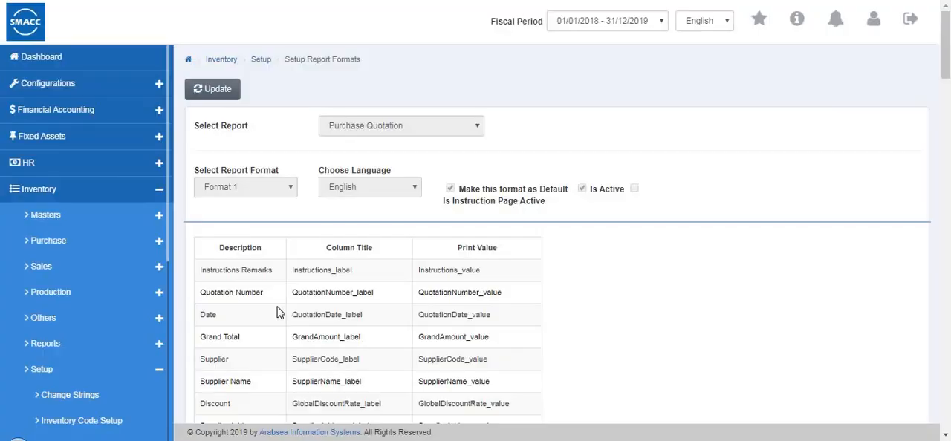
click(213, 89)
click(378, 127)
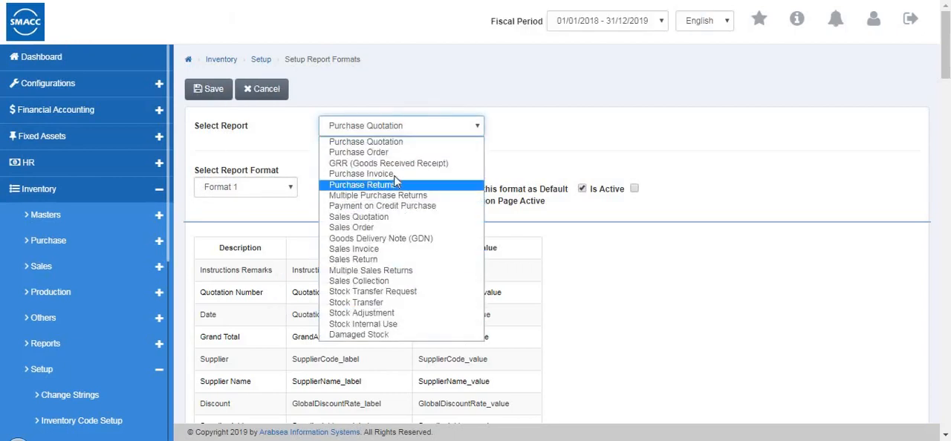
click(386, 142)
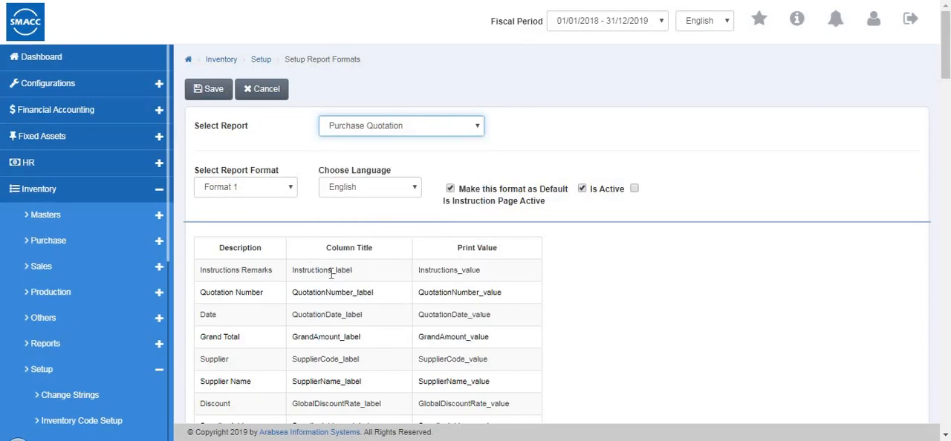
scroll(332, 273, down, 13)
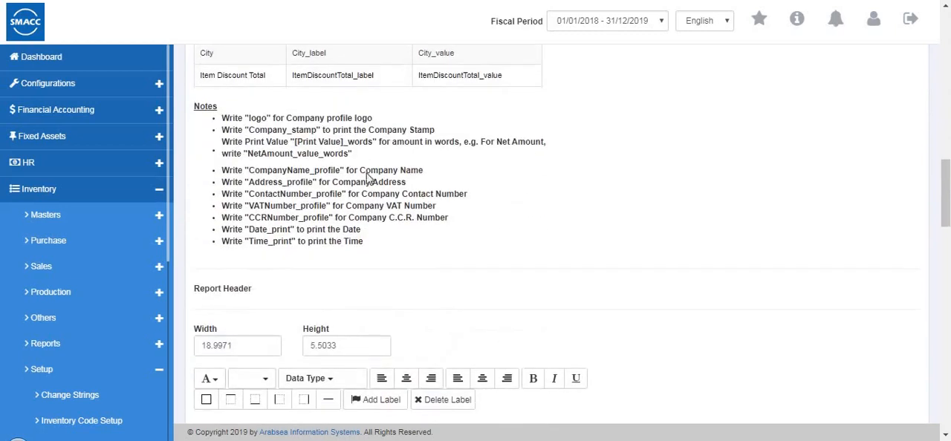
scroll(320, 290, down, 3)
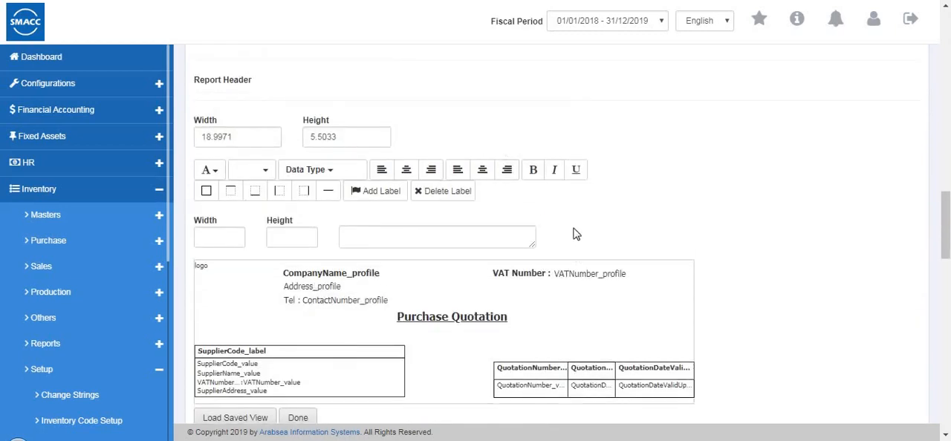
Examine the Purchase Quotation report's header and footer layouts, the header's height field and its available font choices
scroll(574, 234, down, 5)
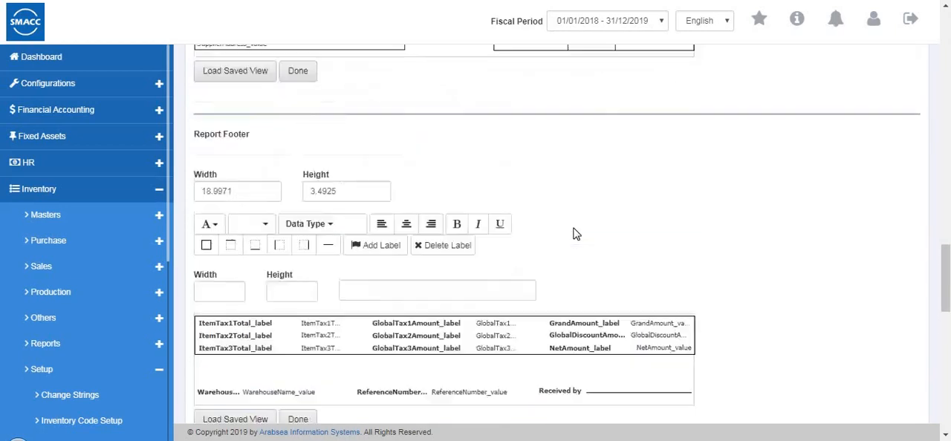
scroll(572, 232, up, 6)
scroll(569, 230, up, 9)
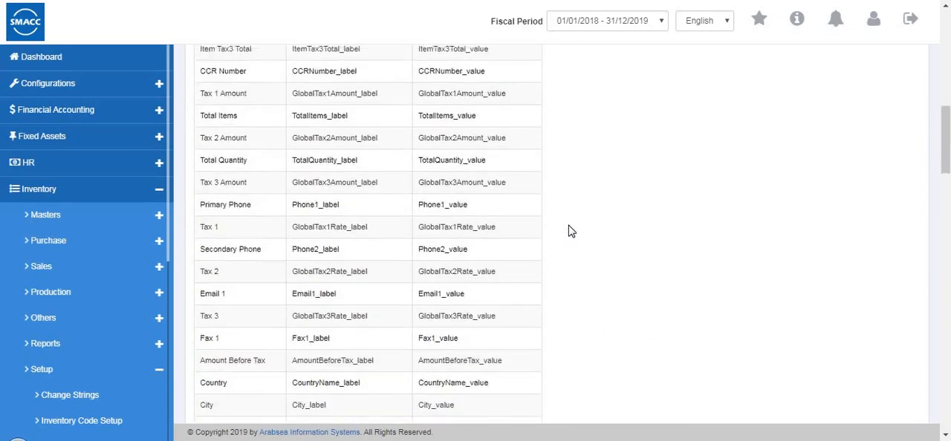
scroll(569, 231, down, 10)
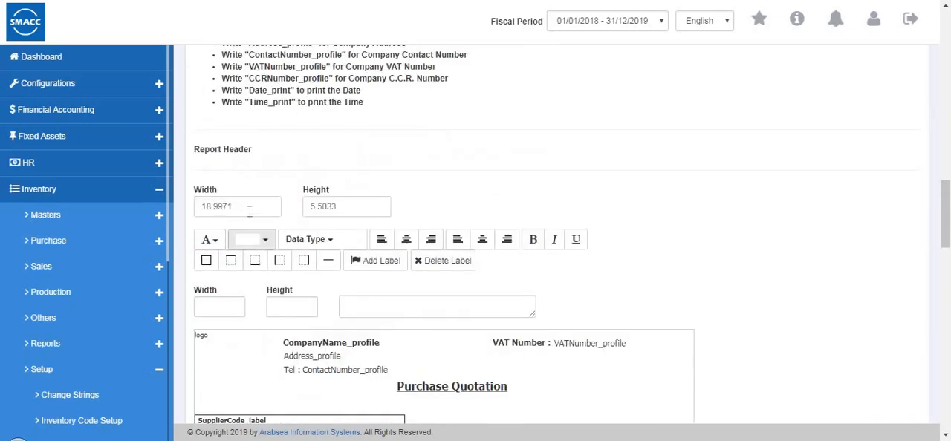
click(329, 215)
click(215, 245)
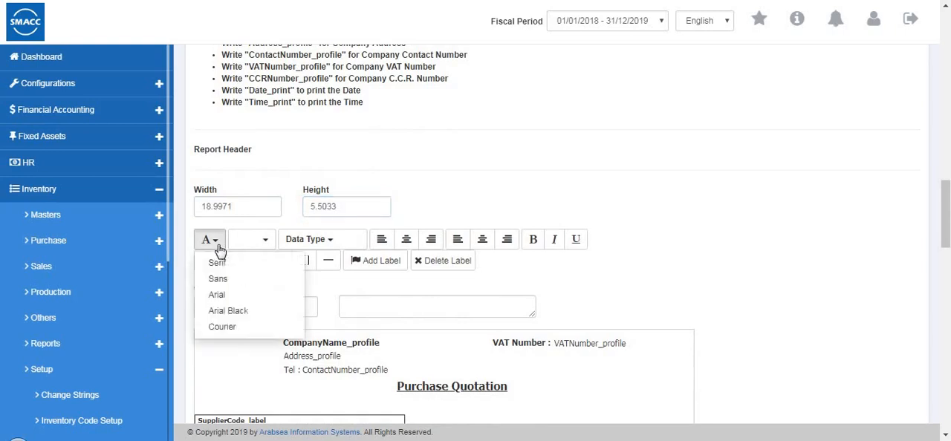
click(271, 257)
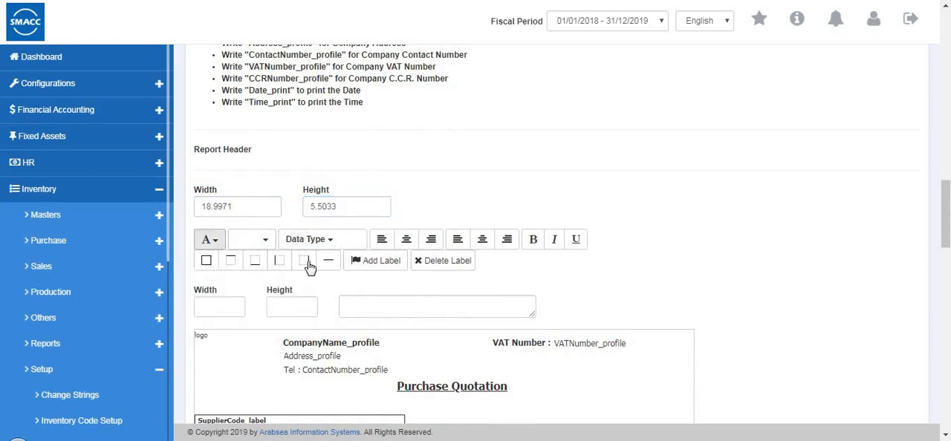
Examine the header and footer previews and the full column list of the Report Detail Section
scroll(225, 264, down, 1)
scroll(225, 263, down, 4)
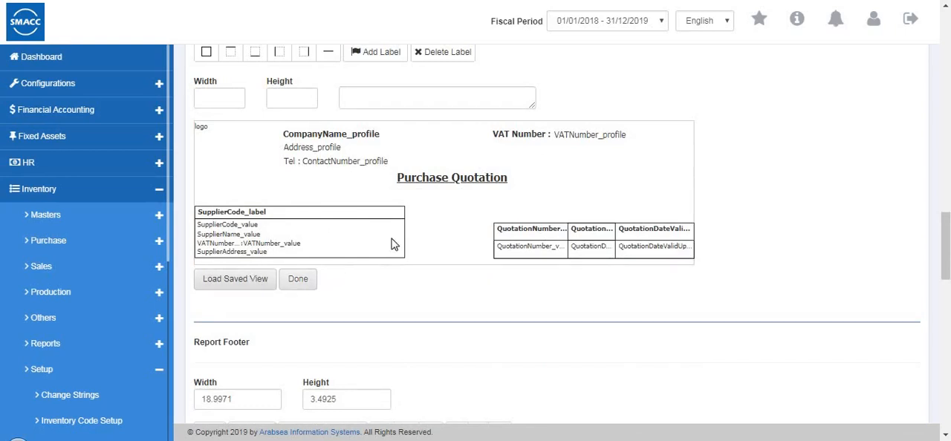
scroll(335, 243, down, 3)
scroll(384, 314, down, 5)
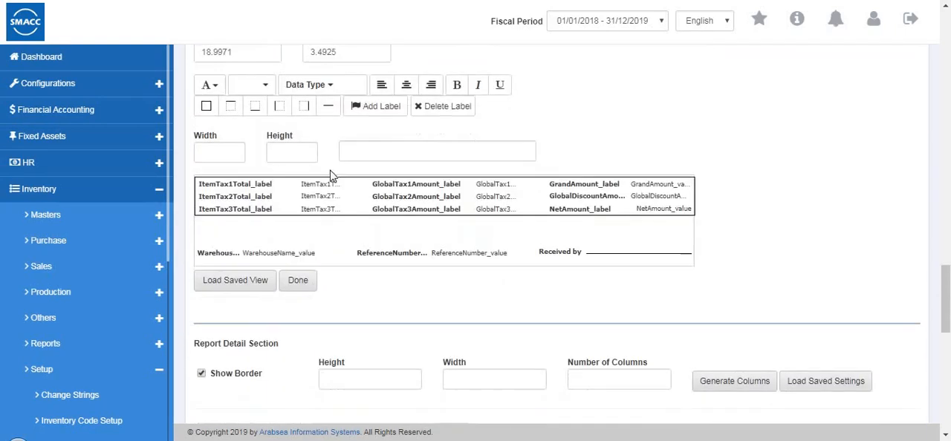
scroll(361, 267, down, 3)
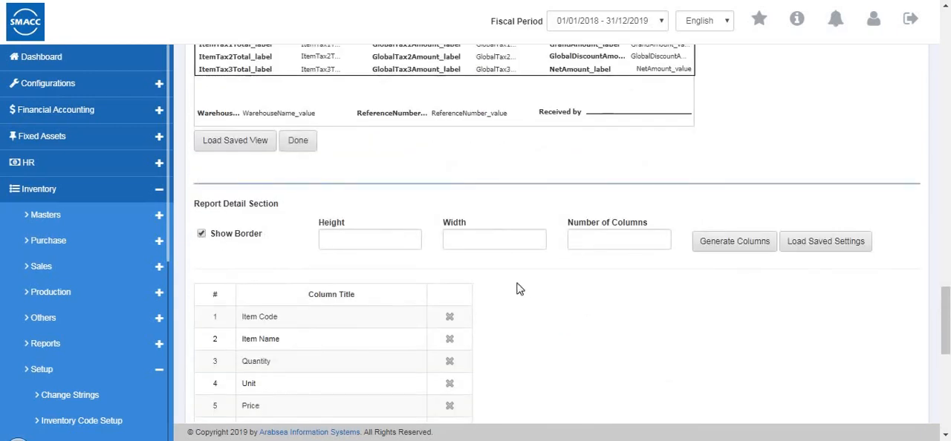
scroll(713, 193, down, 2)
click(352, 178)
scroll(355, 187, down, 3)
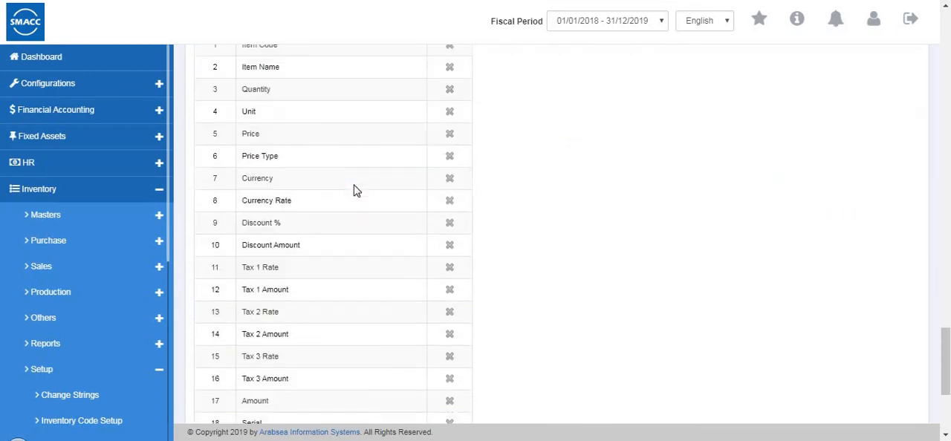
scroll(354, 191, down, 5)
scroll(353, 191, up, 5)
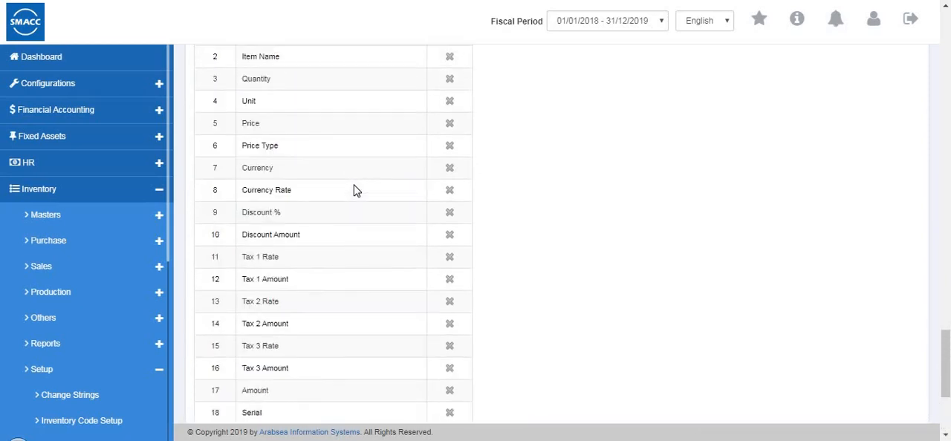
scroll(354, 191, up, 5)
scroll(364, 299, down, 9)
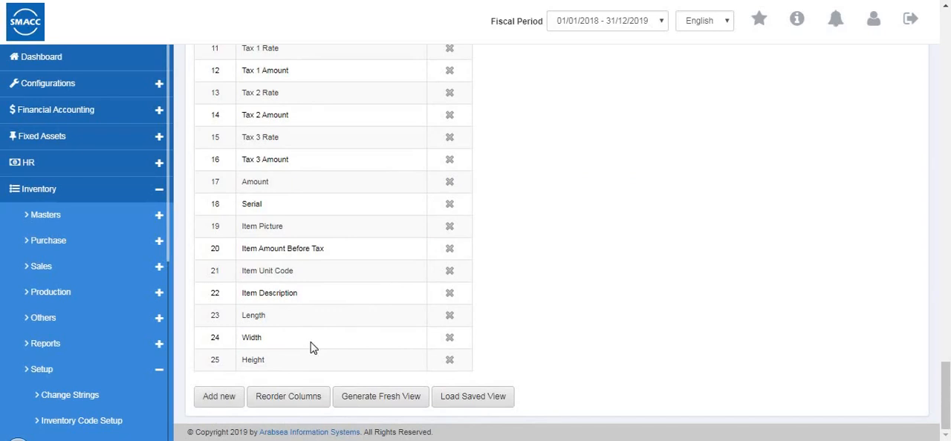
Open the form for adding a new field to the report detail columns and cancel it without choosing a field
click(220, 399)
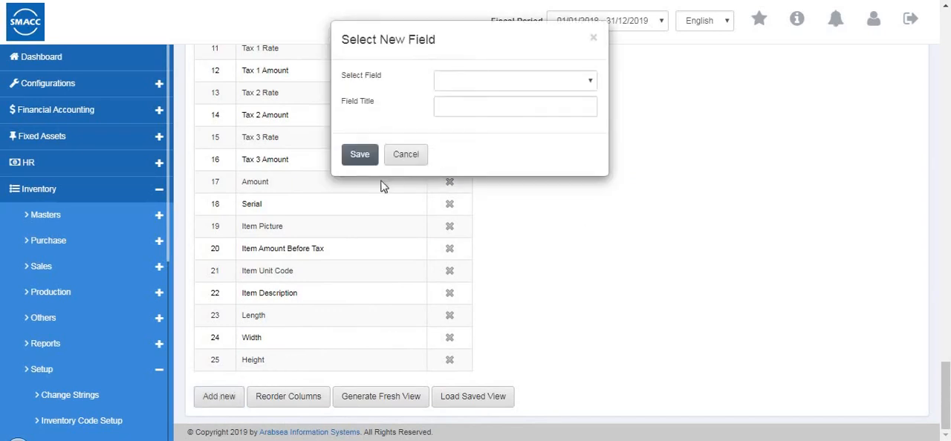
click(410, 158)
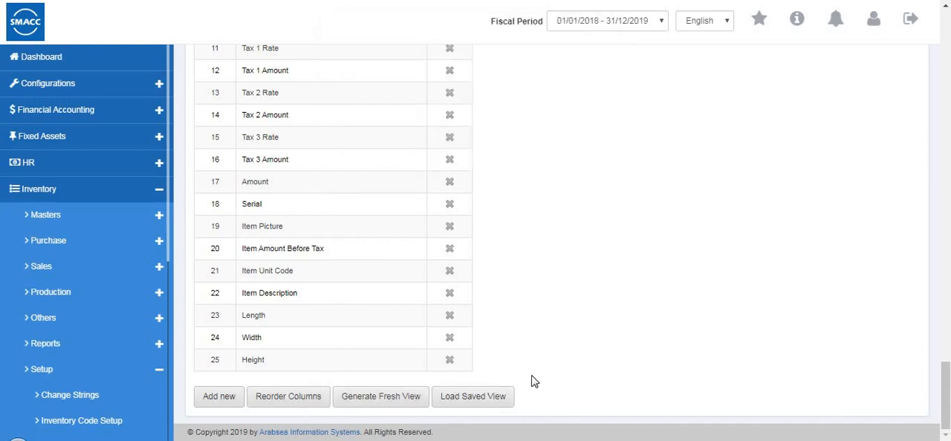
scroll(532, 381, up, 6)
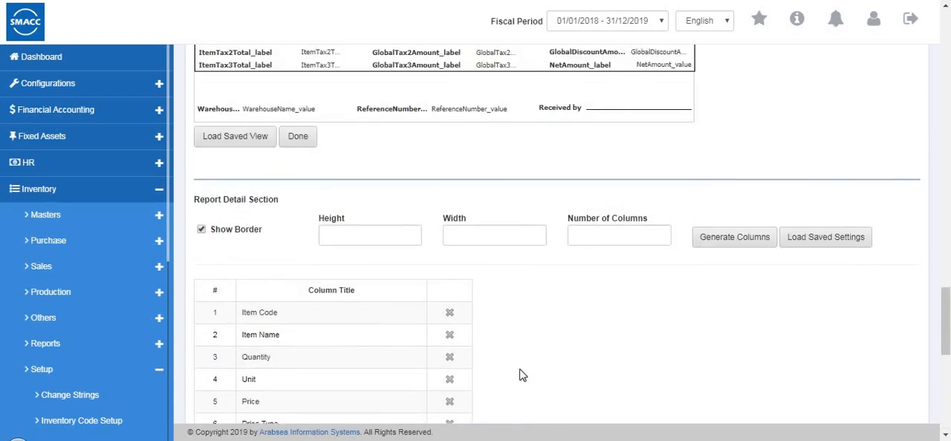
scroll(522, 379, up, 10)
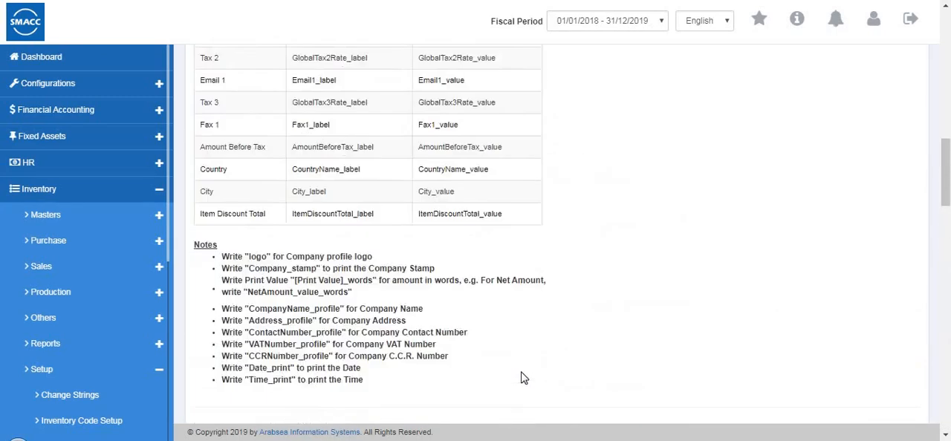
scroll(522, 379, up, 5)
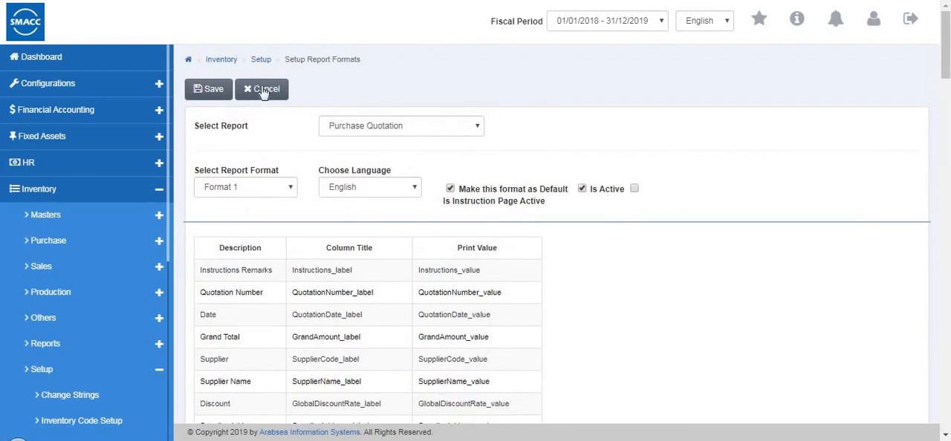
Open the Warehouse Code Setup from the inventory setup pages and choose to update its code levels
scroll(145, 222, down, 10)
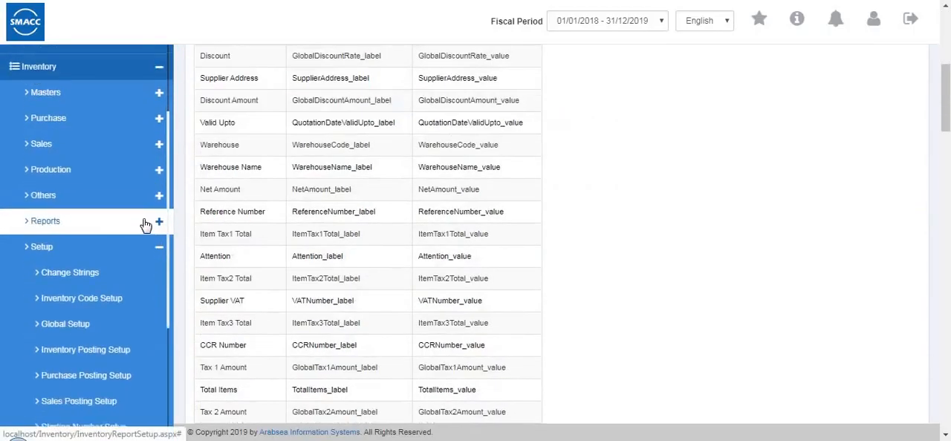
scroll(146, 226, down, 10)
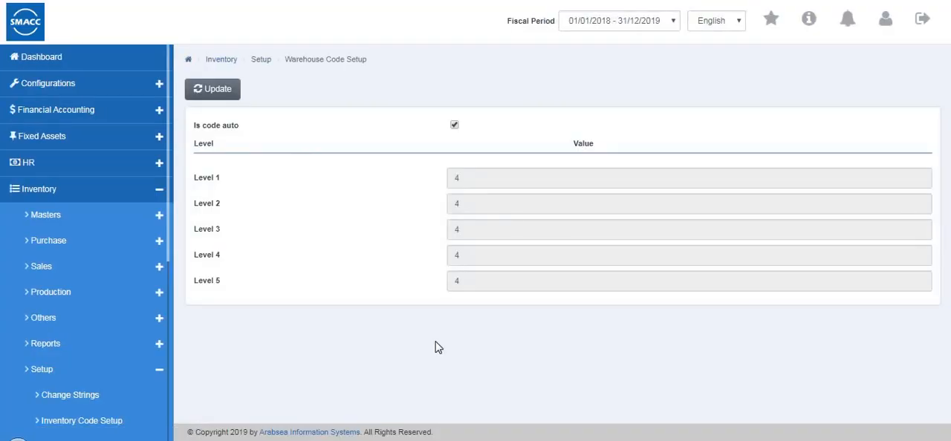
click(223, 90)
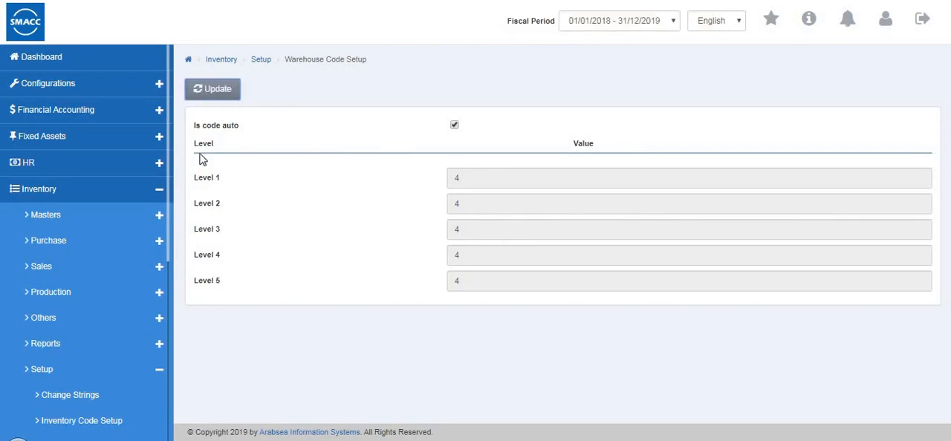
Leave the inventory setup list and open the Barcode Label Setup page of the Barcode section
scroll(104, 319, down, 2)
scroll(105, 319, down, 4)
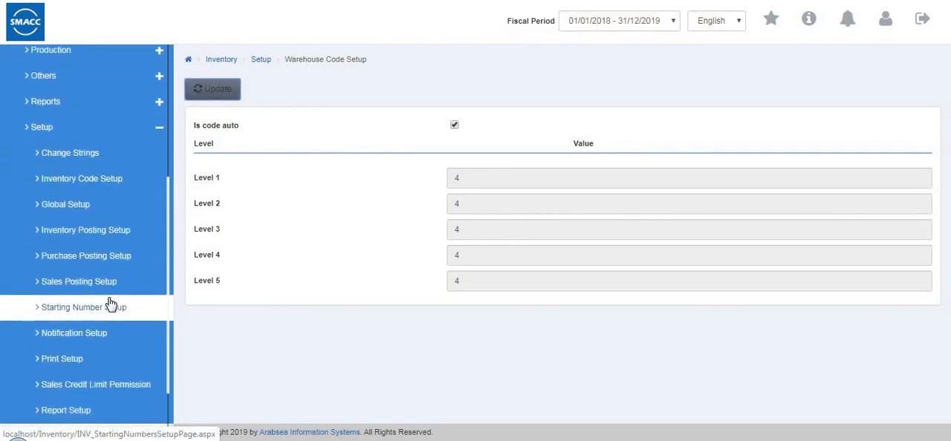
scroll(85, 98, up, 3)
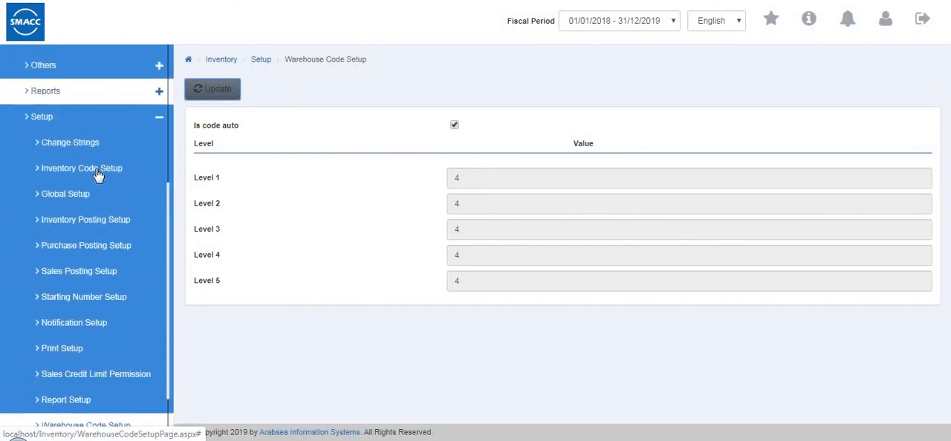
click(35, 169)
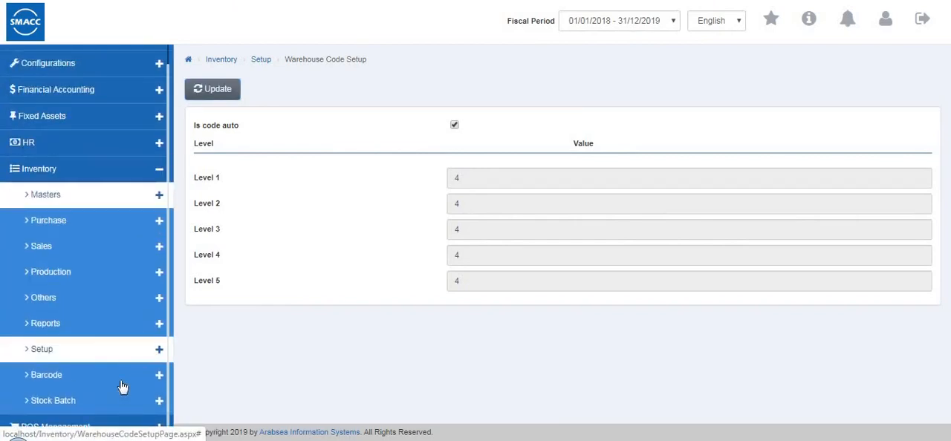
click(119, 374)
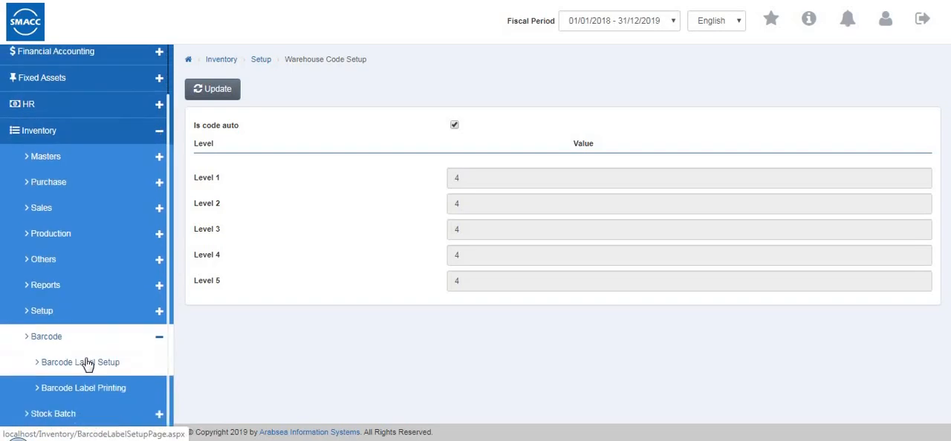
click(77, 401)
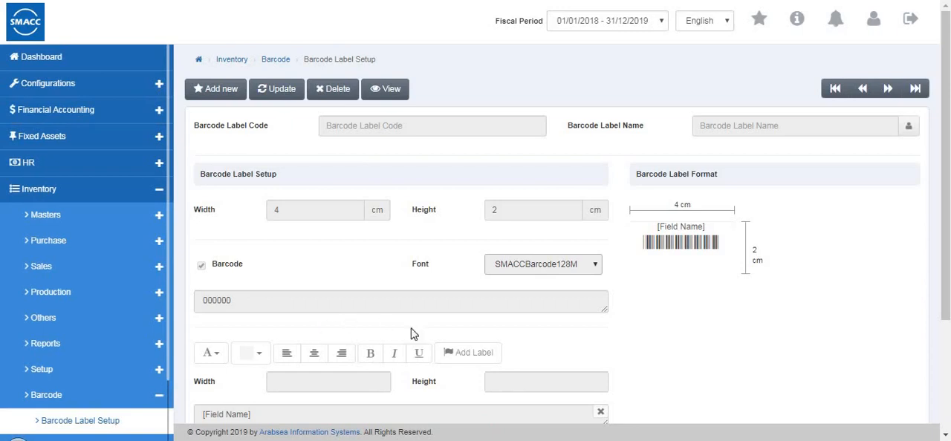
Start a new barcode label with the SMACCBarcode128M font, set its width to 3 cm and try to save it
click(228, 91)
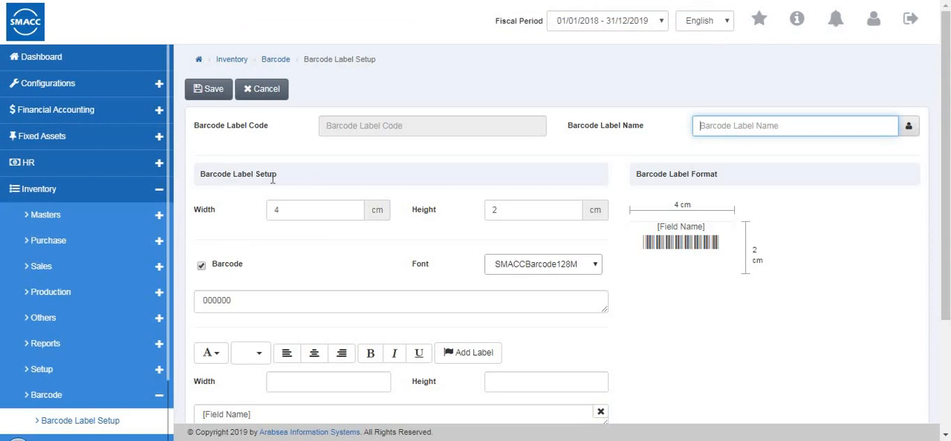
click(302, 212)
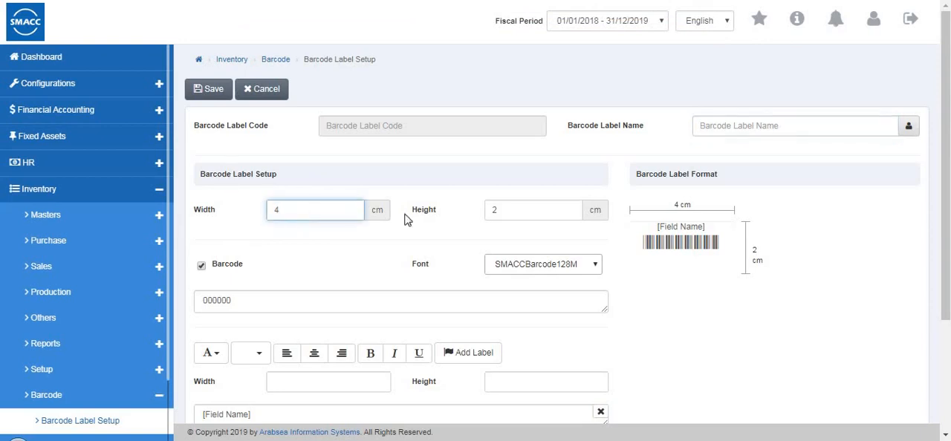
click(498, 268)
click(536, 301)
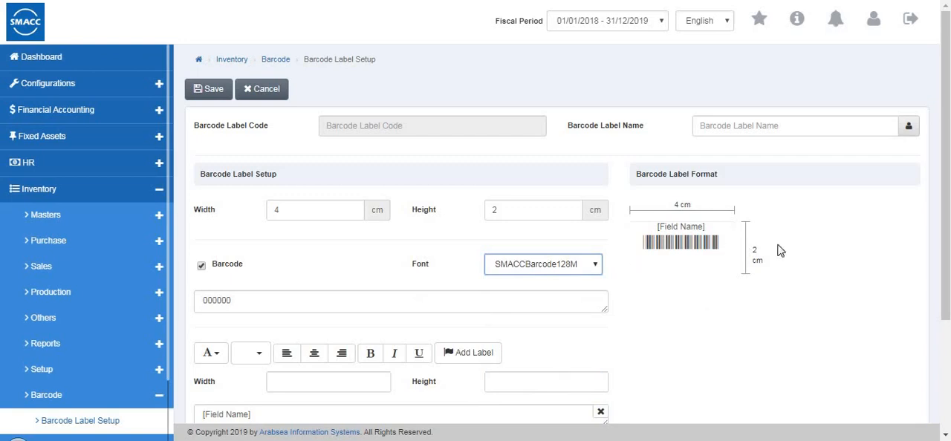
click(363, 218)
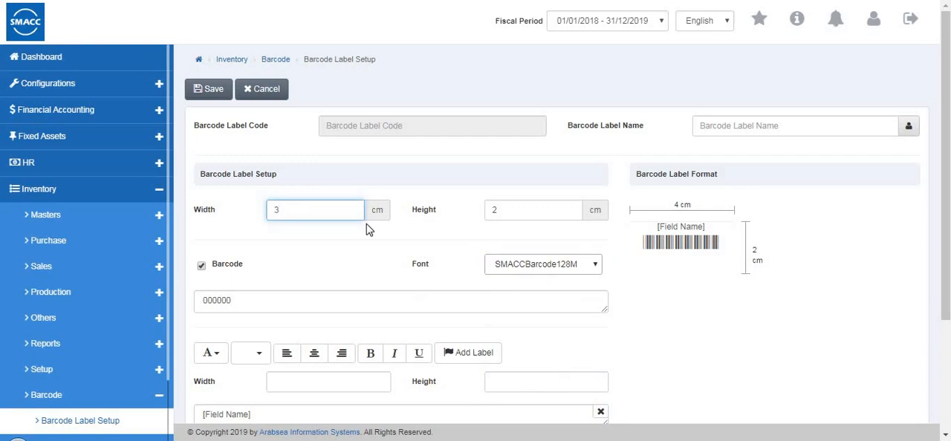
scroll(312, 254, down, 2)
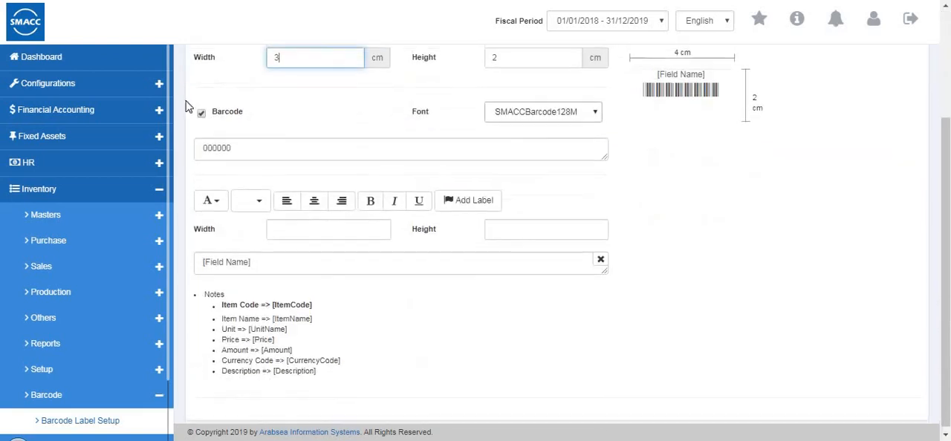
scroll(186, 100, up, 2)
click(213, 95)
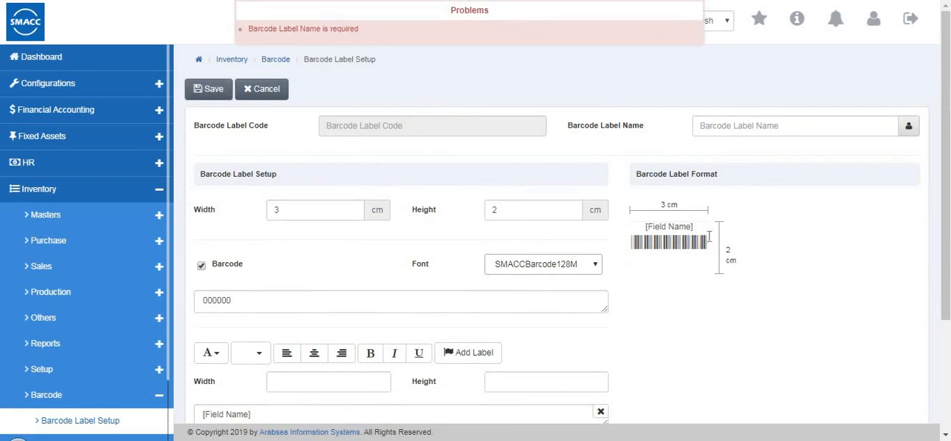
Activate the Barcode Label Name field, review the label's field notes and cancel the new label
click(757, 127)
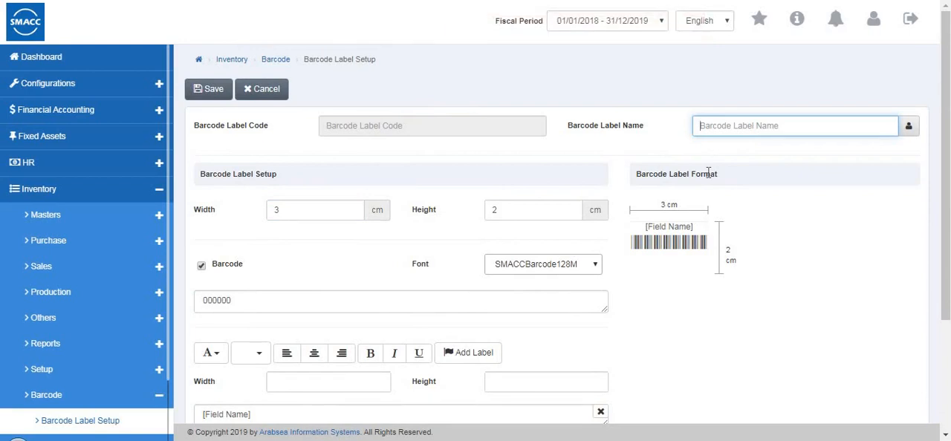
scroll(701, 193, down, 3)
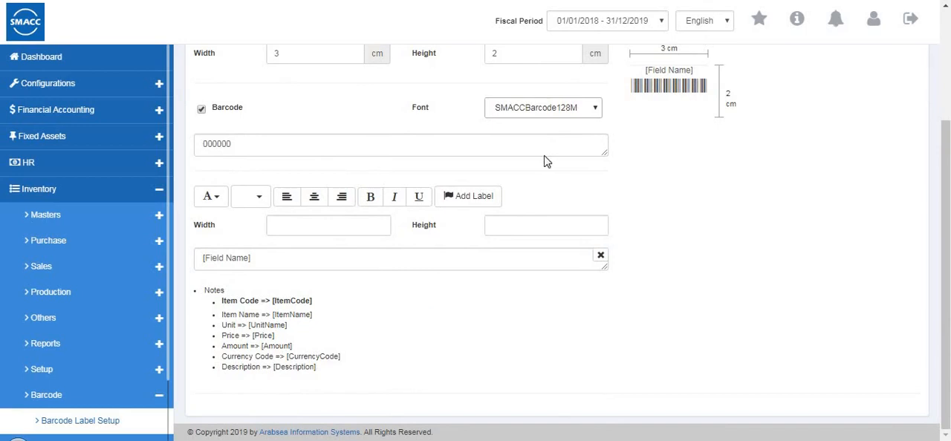
scroll(257, 81, up, 3)
click(250, 89)
Open Barcode Label Printing, activate the Barcode Label Code field and open the form for adding a new item
scroll(31, 240, down, 1)
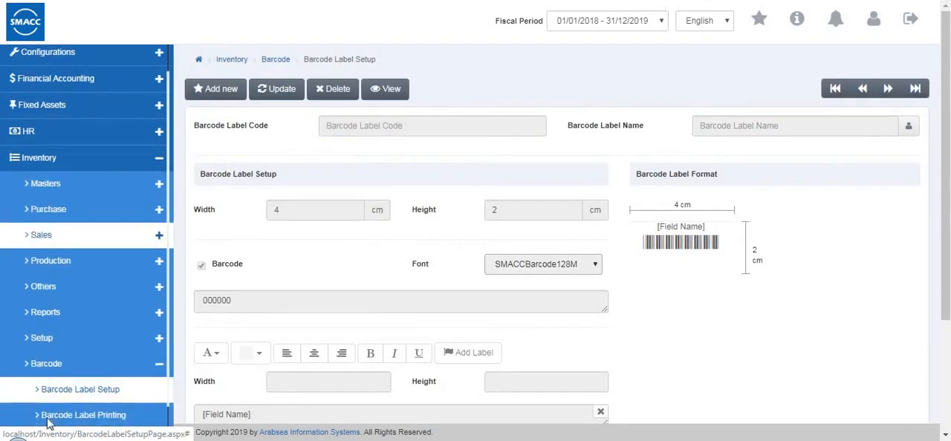
scroll(48, 424, down, 2)
click(79, 383)
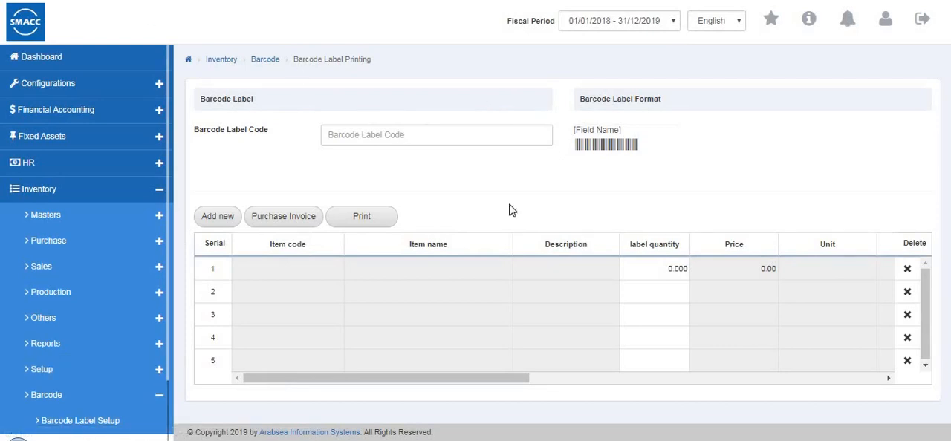
click(401, 134)
click(207, 215)
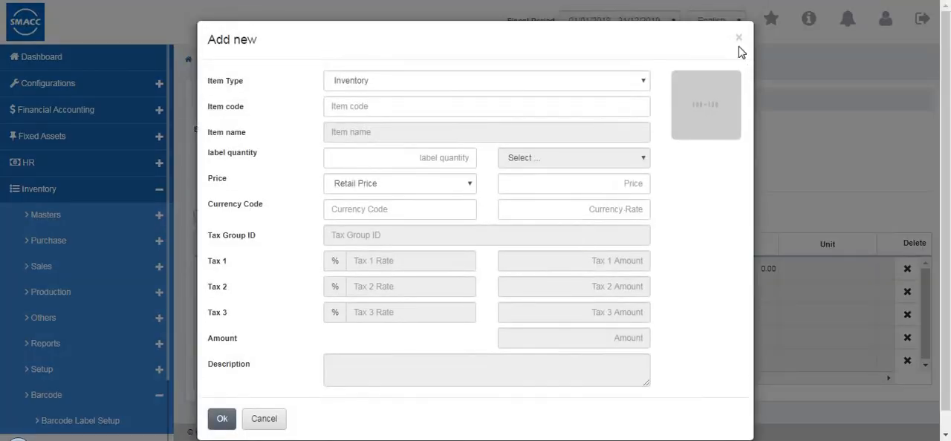
Close the new item form, open the Purchase Invoice selection for label printing and dismiss it
click(739, 39)
click(316, 219)
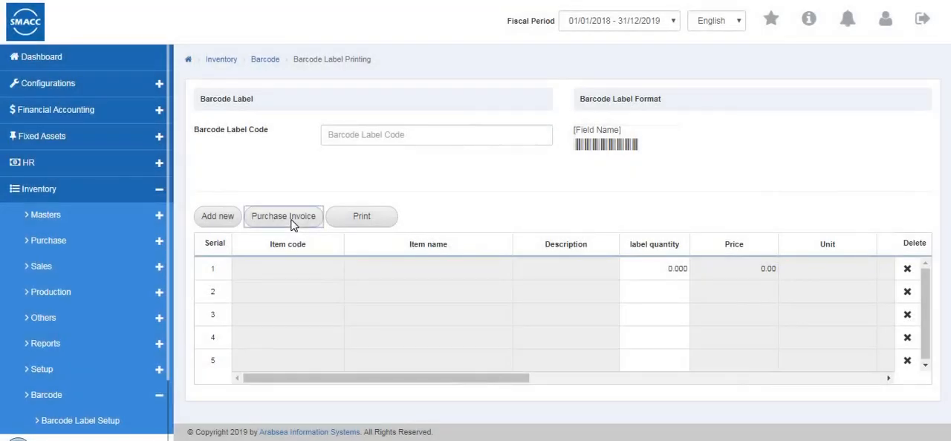
click(598, 41)
Start a new label item with inventory item 0001 (shirts - Pcs), cancel the entry and look across the label grid's columns
click(218, 222)
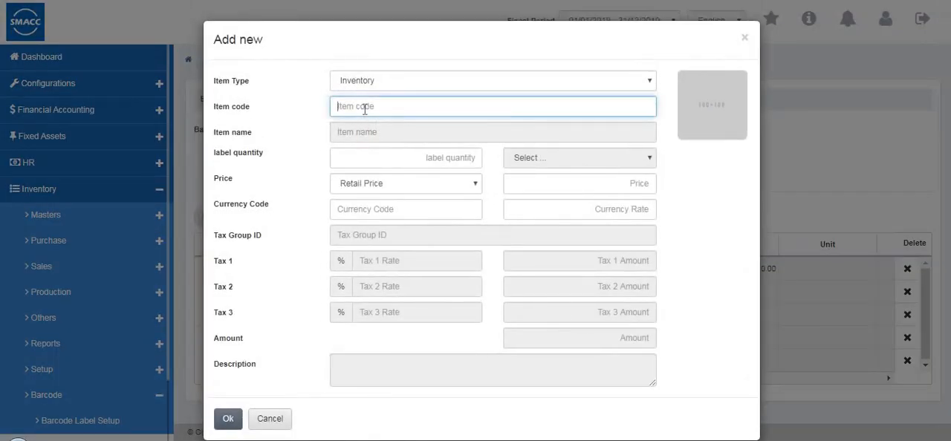
key(Down)
key(Down)
key(Tab)
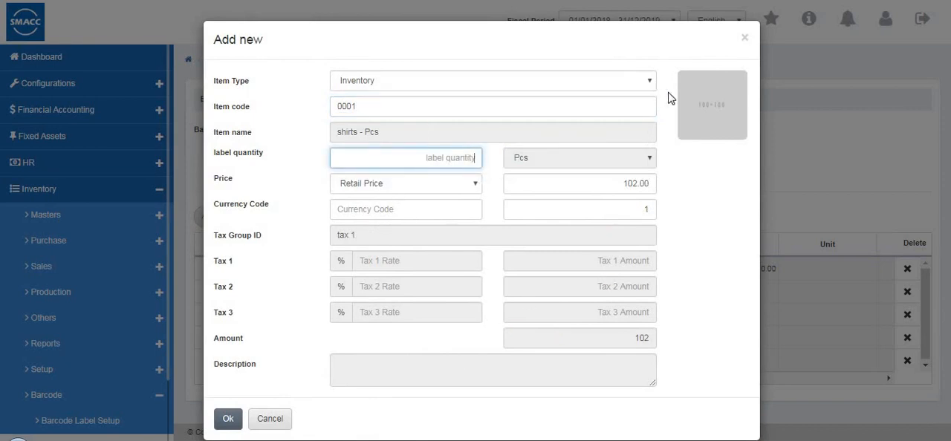
click(275, 425)
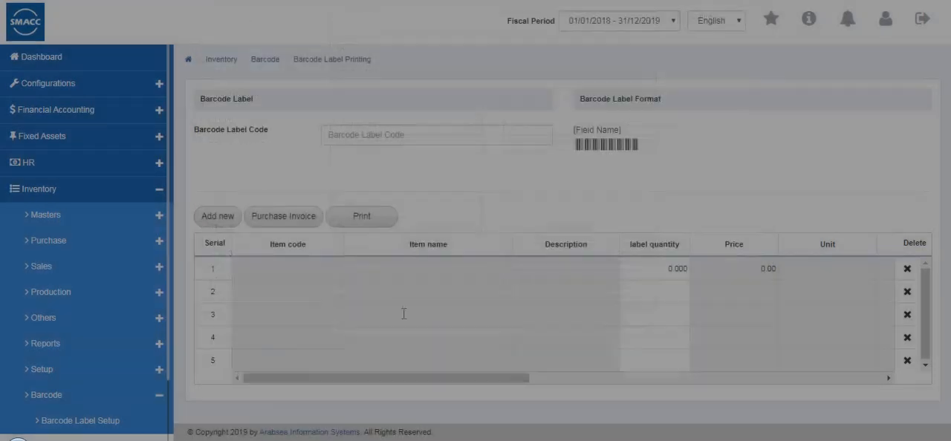
drag(345, 385, 663, 393)
drag(424, 382, 262, 362)
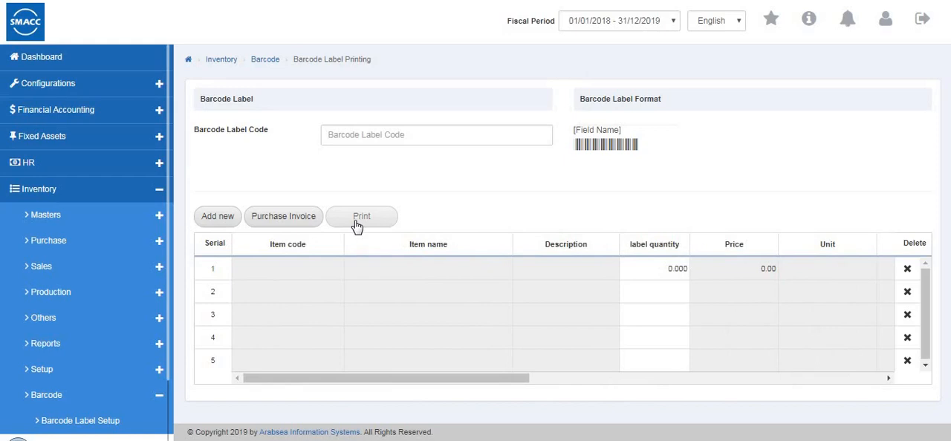
Collapse the Barcode section, expand Stock Batch and open the Stock Batch Inward page
scroll(130, 312, down, 1)
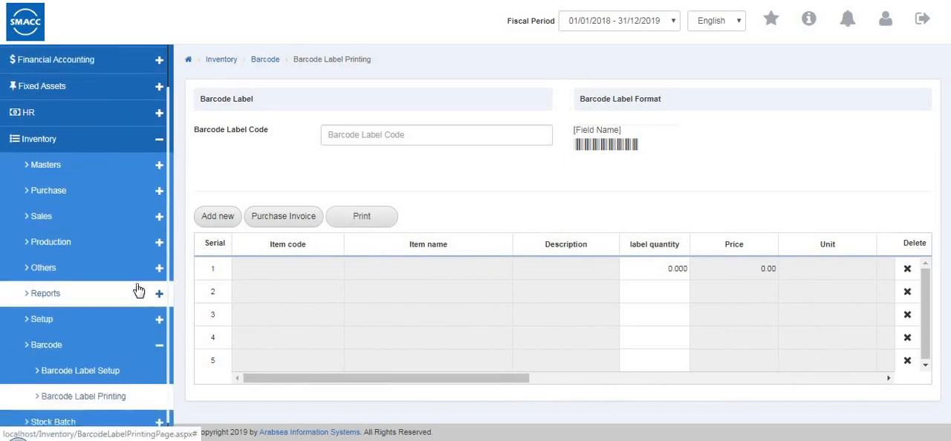
click(131, 325)
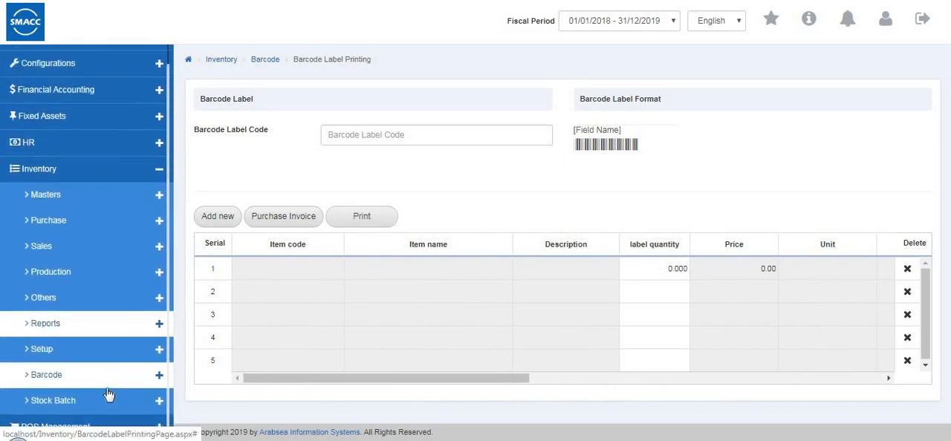
click(105, 407)
scroll(119, 353, down, 1)
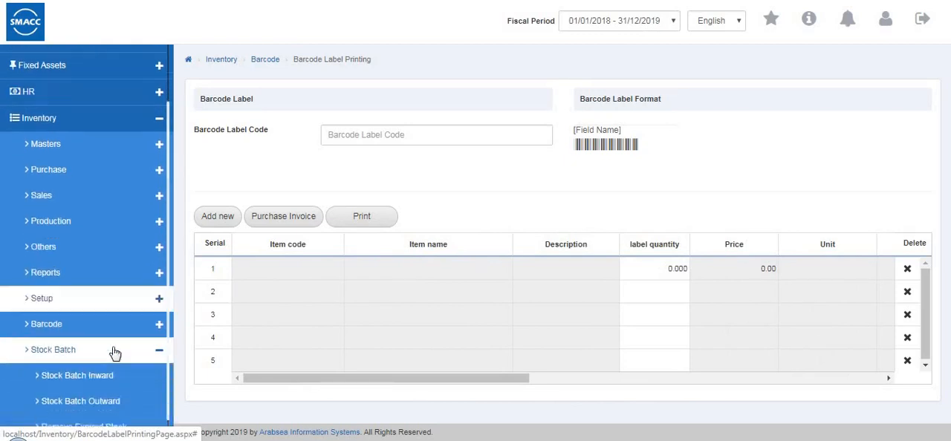
click(101, 352)
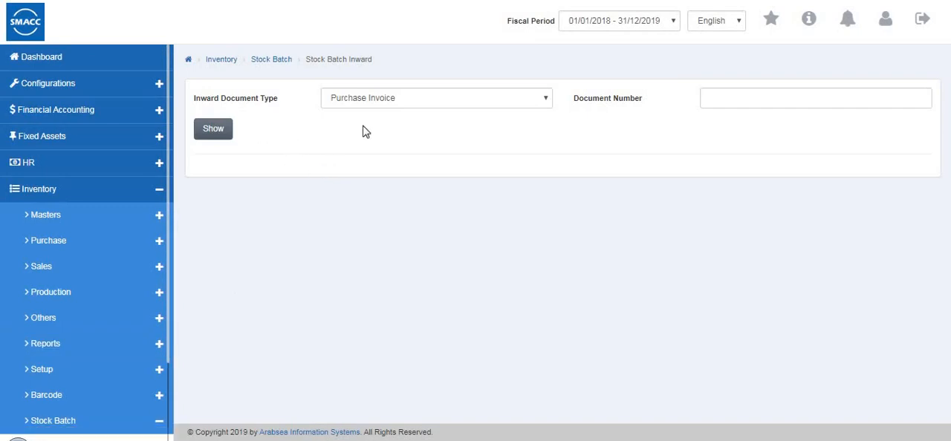
Try to show the inward batch without a document number, review the inward document types and activate the Document Number field
click(207, 137)
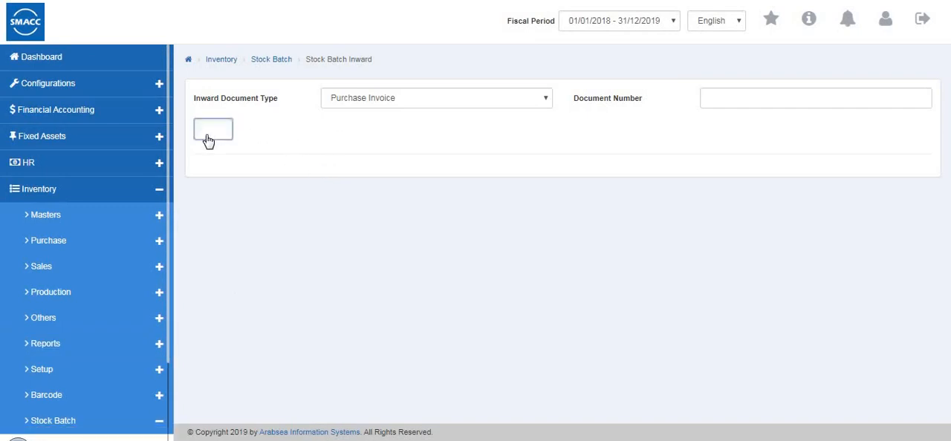
click(413, 103)
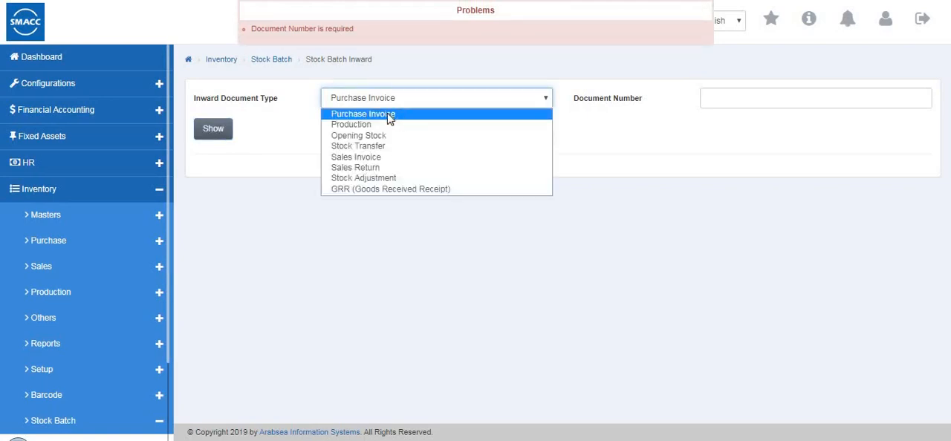
click(717, 104)
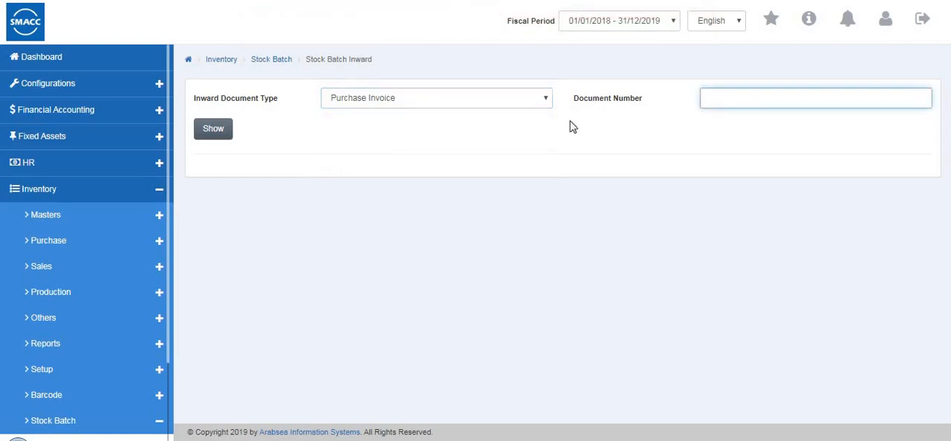
Open the Stock Batch Outward page of the Stock Batch section
scroll(32, 303, down, 1)
scroll(59, 392, down, 1)
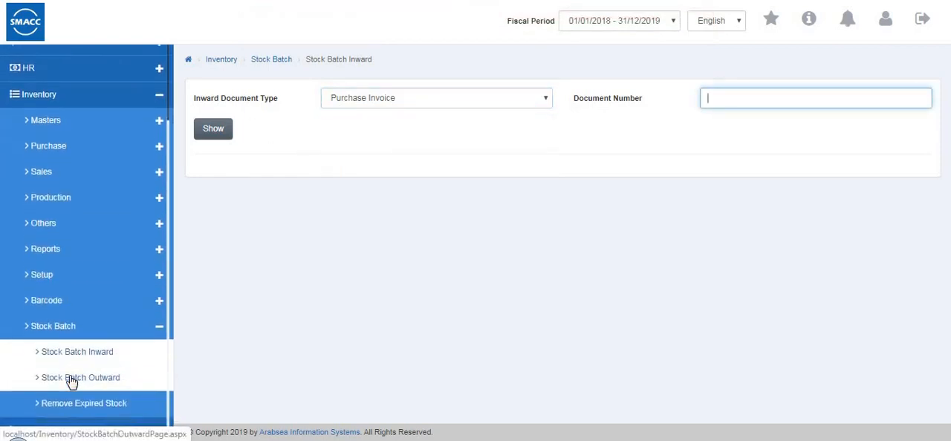
click(70, 377)
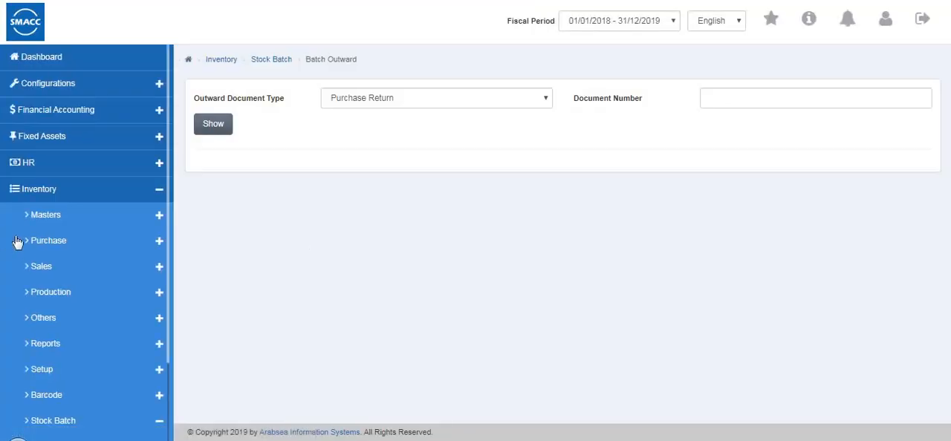
Open the Remove Expired Stock page, examine its fields and item table down to the totals, and collapse the Stock Batch section
scroll(19, 248, down, 3)
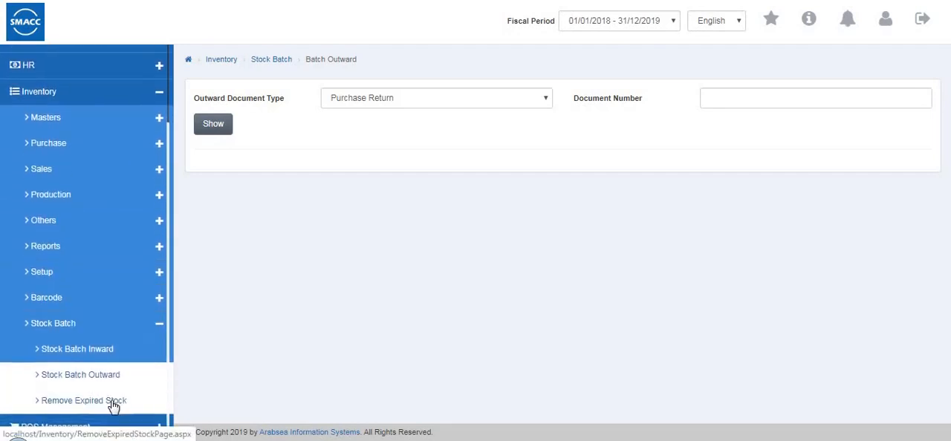
click(113, 402)
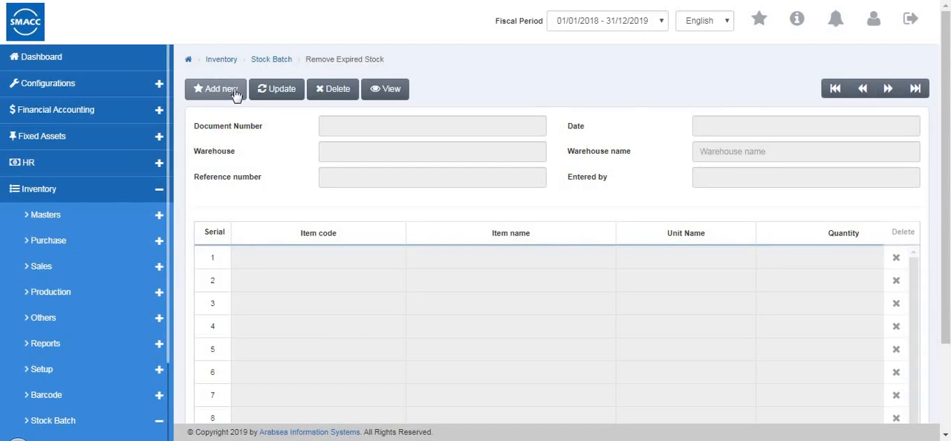
scroll(260, 141, down, 2)
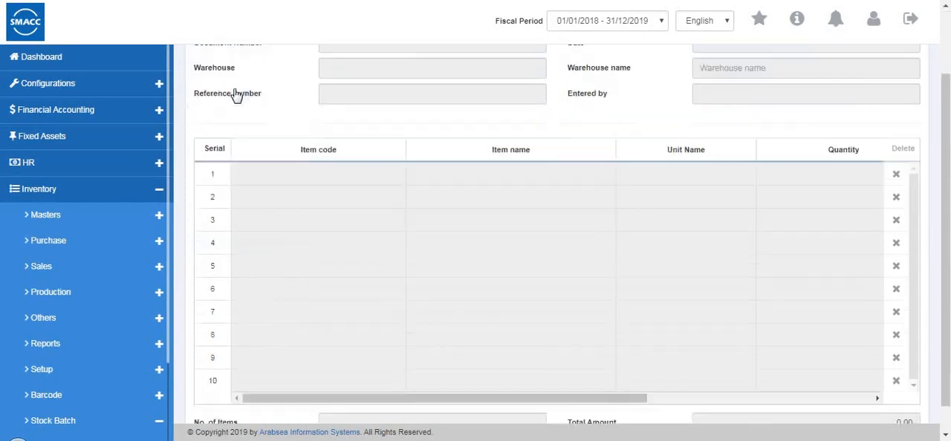
scroll(77, 319, down, 1)
scroll(96, 336, down, 1)
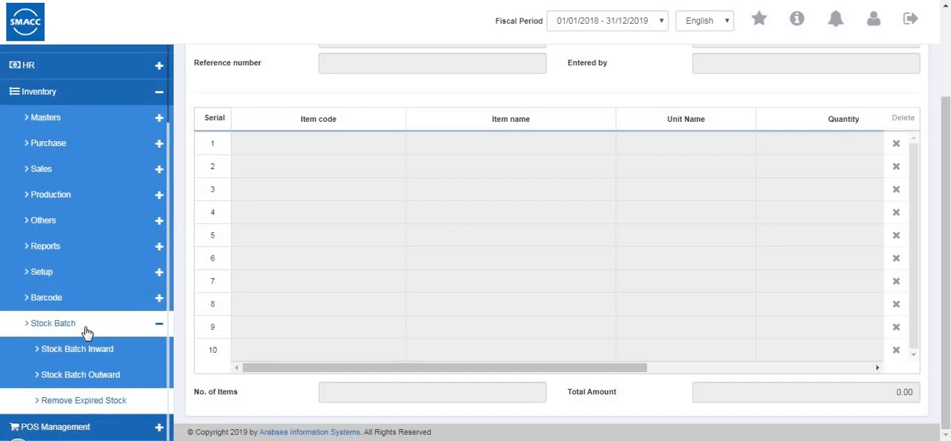
click(85, 326)
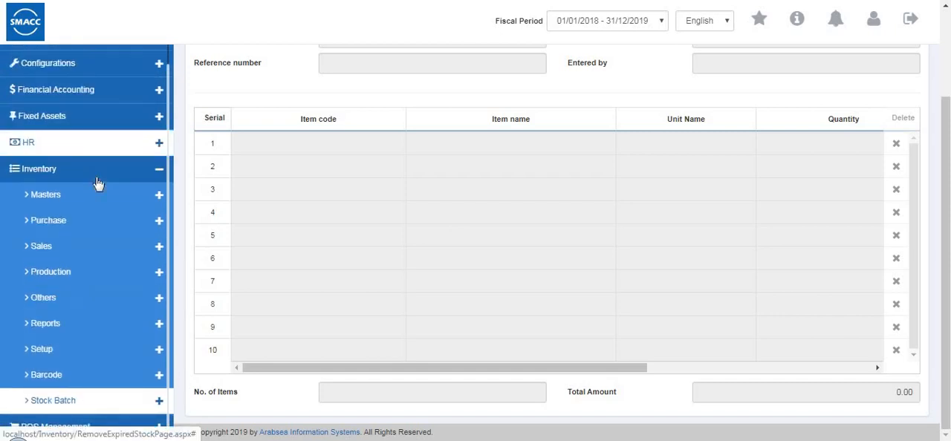